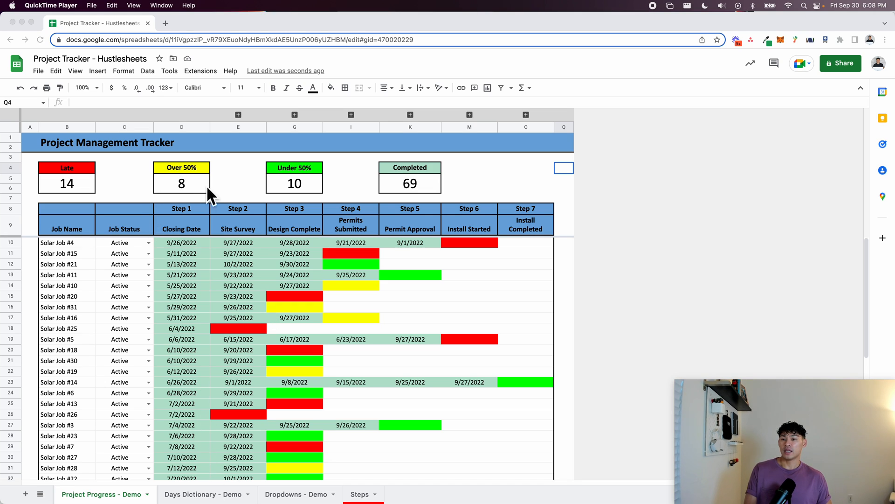
# Review the maximum days and 50% marks on the Days Dictionary - Demo sheet, returning to Project Progress - Demo.
pyautogui.click(214, 487)
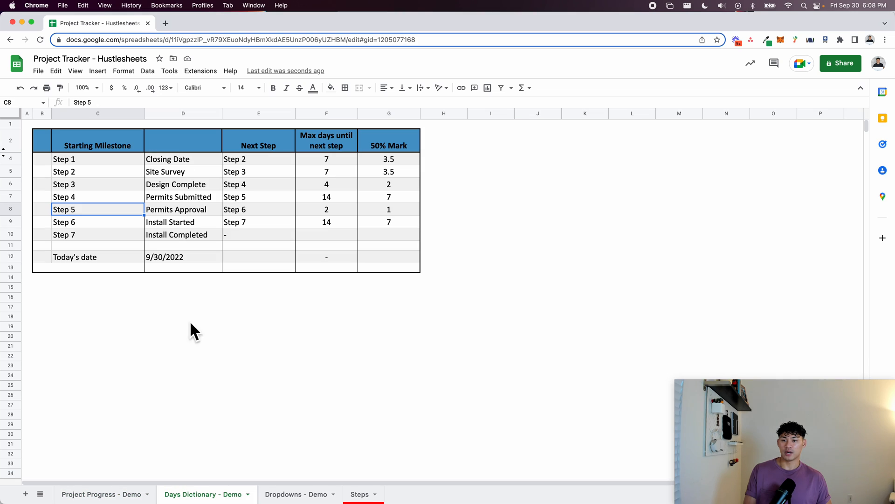
pyautogui.click(114, 493)
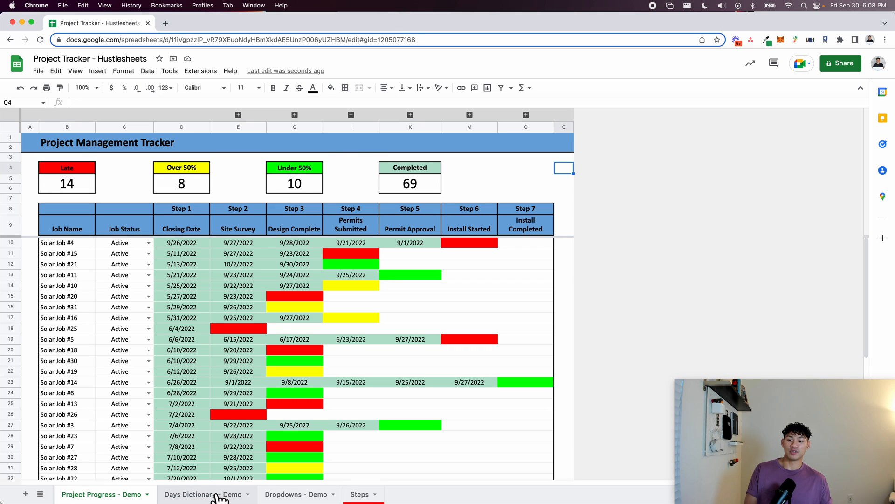
pyautogui.click(196, 494)
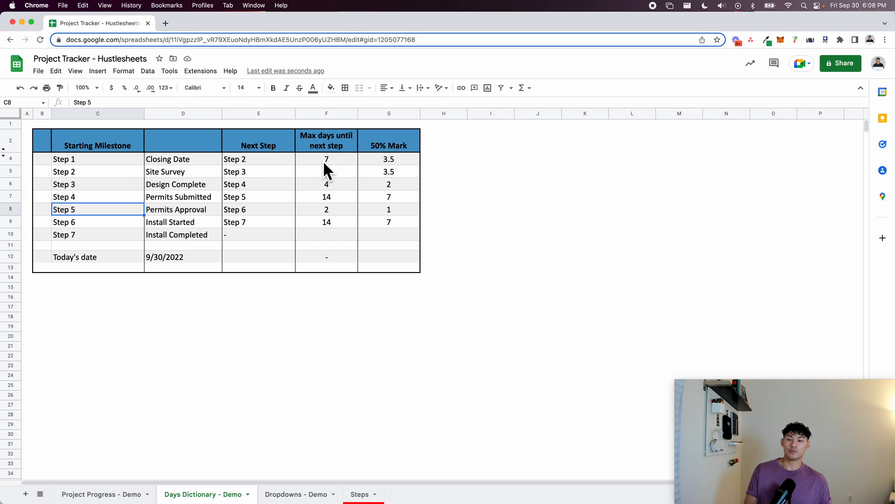
pyautogui.click(133, 495)
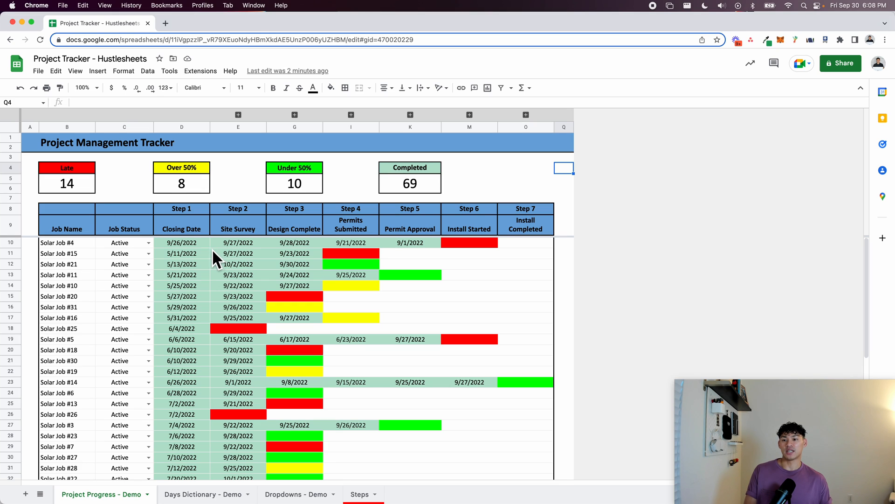
# Clear Solar Job #4's dates from Site Survey through Permit Approval.
pyautogui.click(198, 247)
pyautogui.moveTo(212, 244); pyautogui.dragTo(405, 237)
pyautogui.press('Delete')
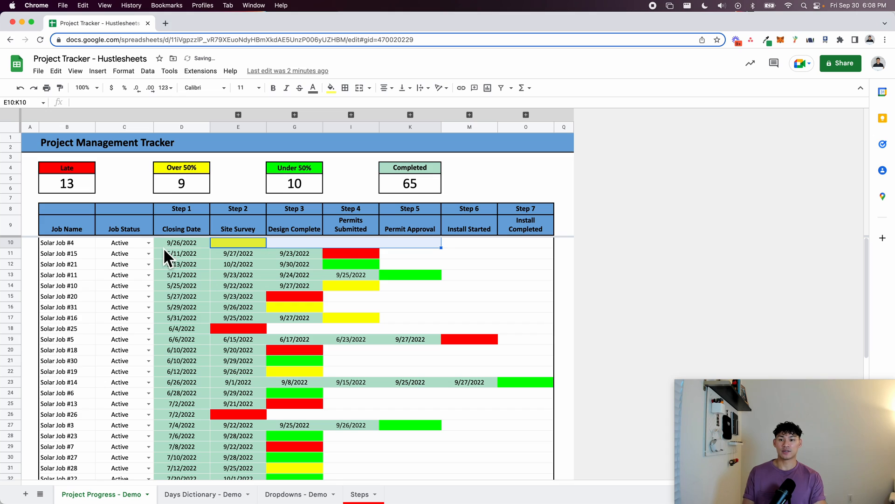
# Set Solar Job #4's Closing Date to 9/19/2022.
pyautogui.click(191, 276)
pyautogui.click(191, 244)
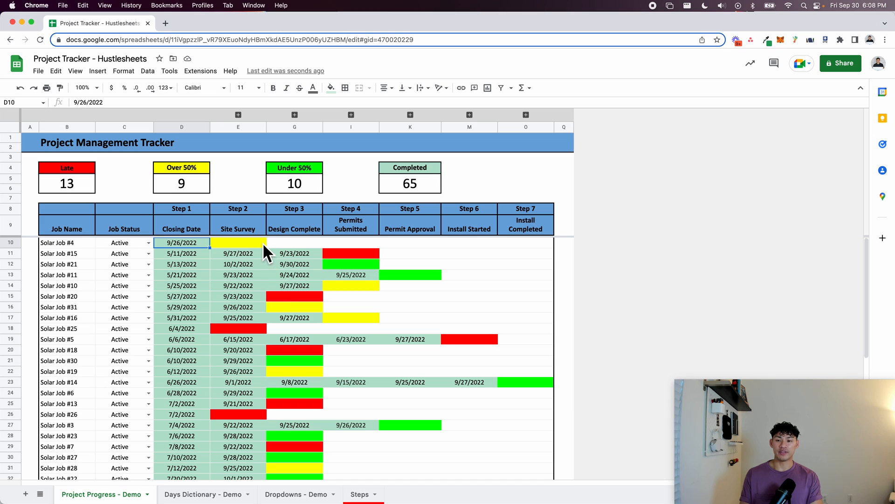
pyautogui.doubleClick(191, 245)
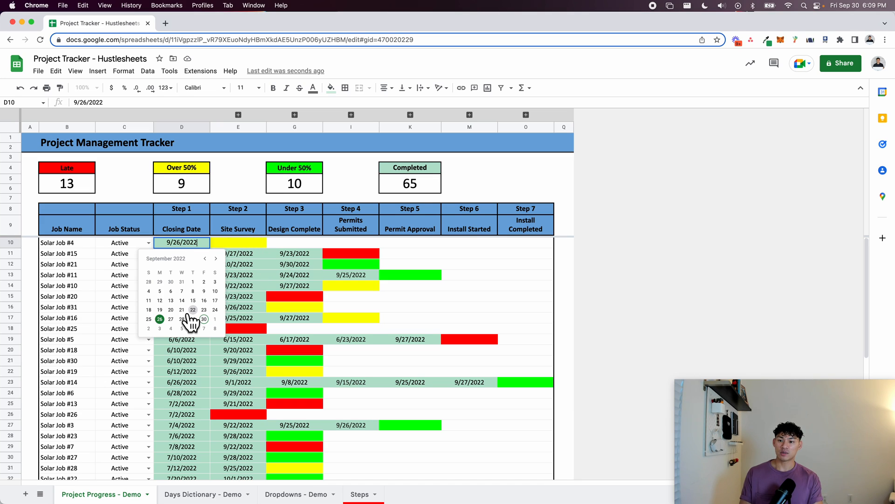
pyautogui.click(160, 309)
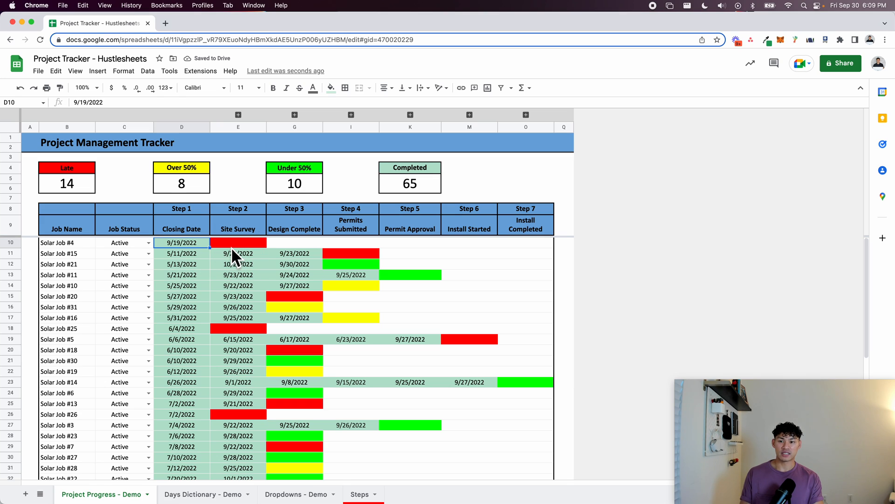
# Set both the Closing Date and the Site Survey date of Solar Job #4 to 9/29/2022.
pyautogui.doubleClick(200, 246)
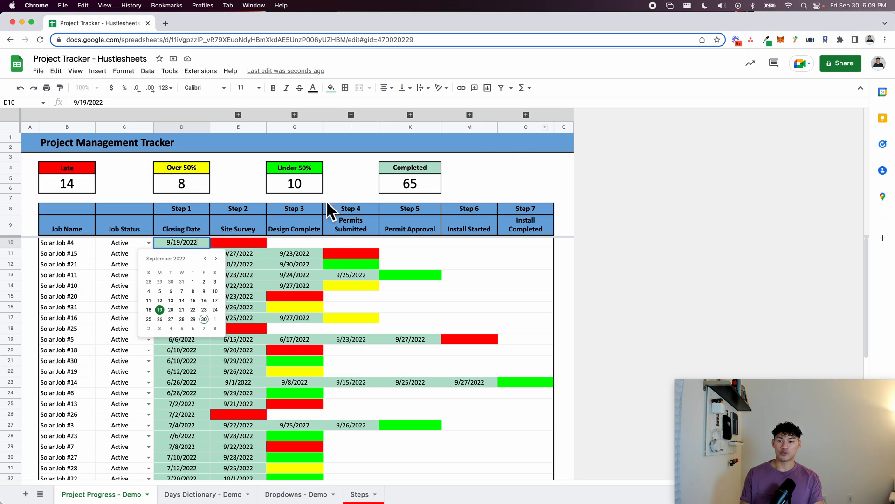
pyautogui.click(193, 319)
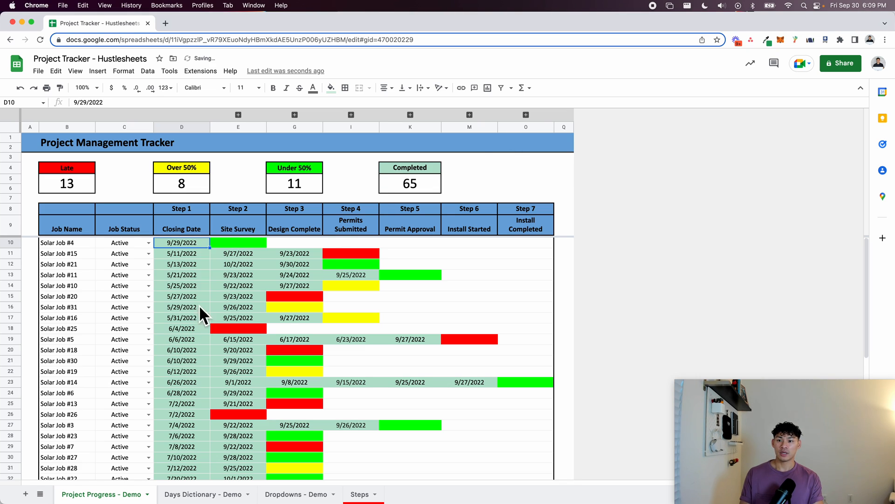
pyautogui.doubleClick(230, 244)
pyautogui.click(249, 319)
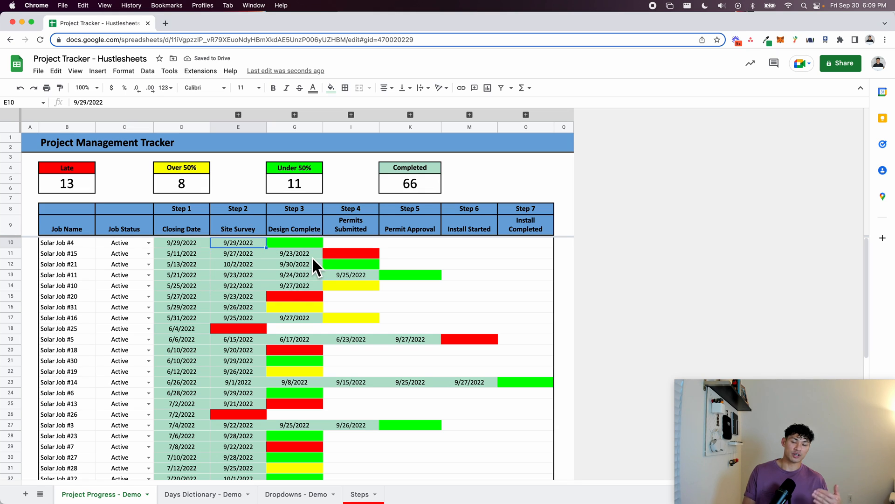
# Examine the color-coded step statuses of the jobs throughout the project tracker, including the cancelled and completed rows.
pyautogui.scroll(-1, 298, 295)
pyautogui.scroll(1, 298, 293)
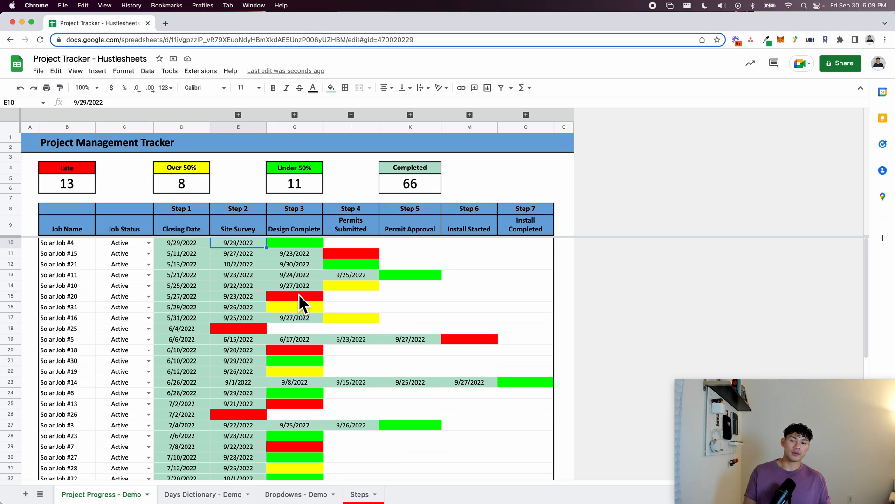
pyautogui.click(348, 258)
pyautogui.click(308, 296)
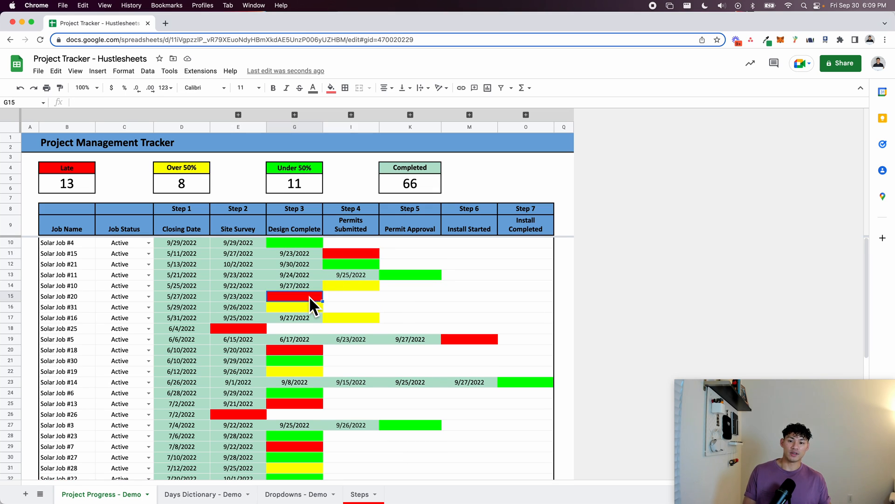
pyautogui.click(251, 332)
pyautogui.click(292, 358)
pyautogui.click(460, 339)
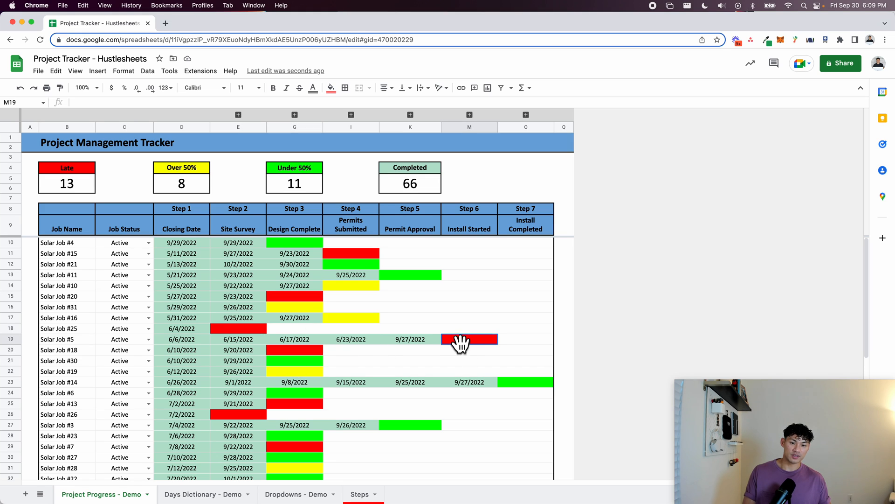
pyautogui.click(373, 320)
pyautogui.click(386, 266)
pyautogui.click(474, 298)
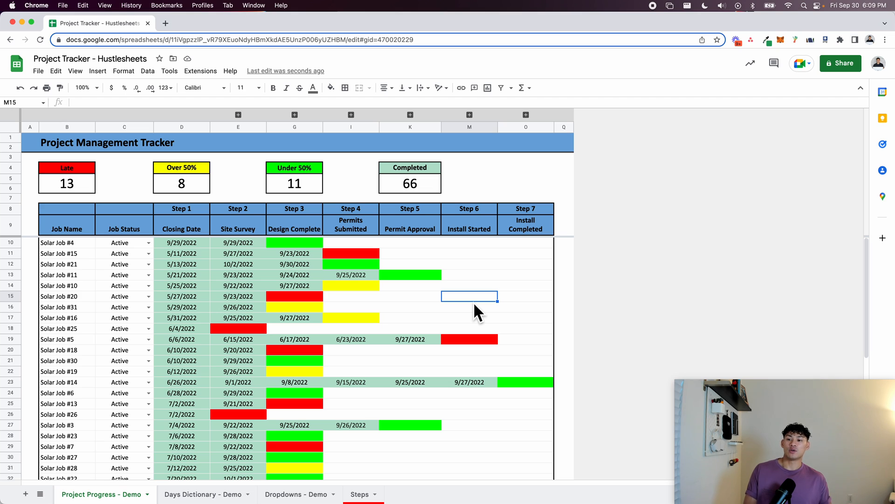
pyautogui.scroll(-10, 473, 298)
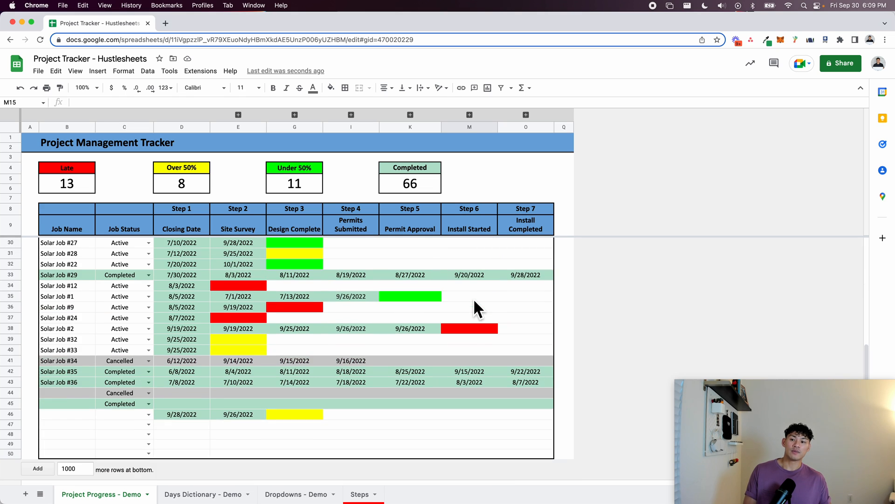
pyautogui.scroll(10, 326, 308)
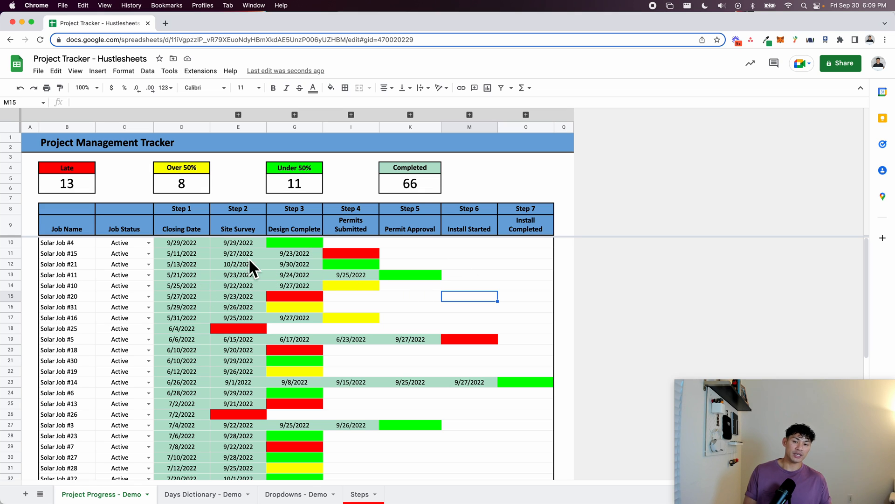
pyautogui.scroll(-5, 373, 324)
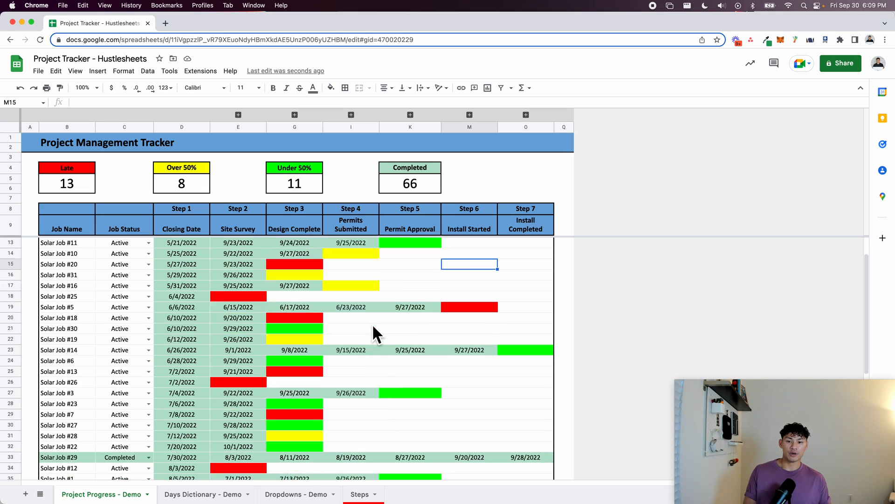
pyautogui.scroll(5, 373, 323)
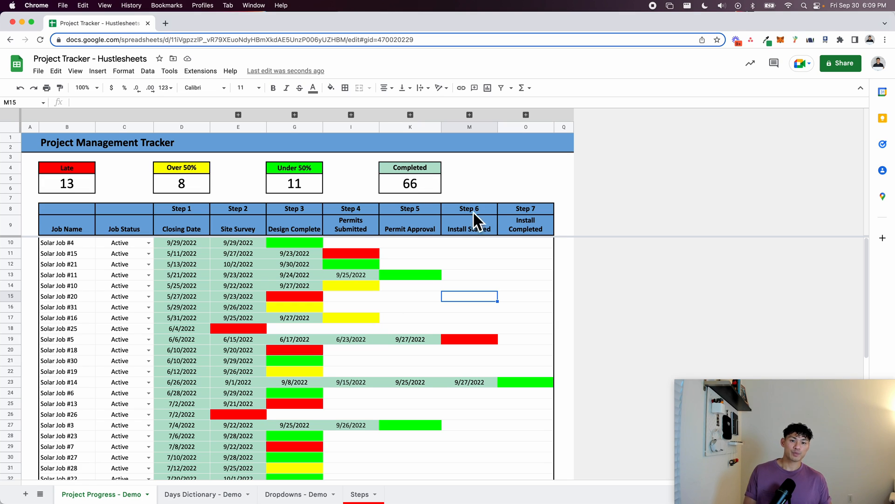
pyautogui.click(536, 182)
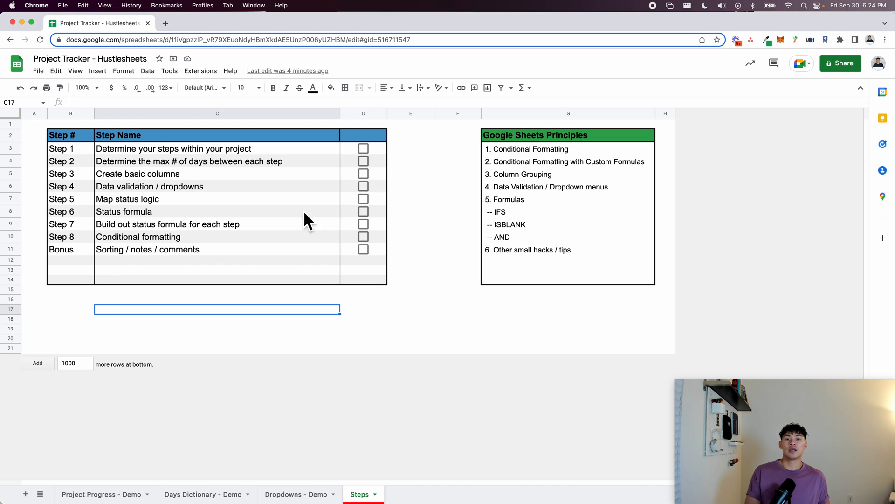
# Read through the build steps and the Google Sheets Principles list on the Steps sheet.
pyautogui.click(422, 162)
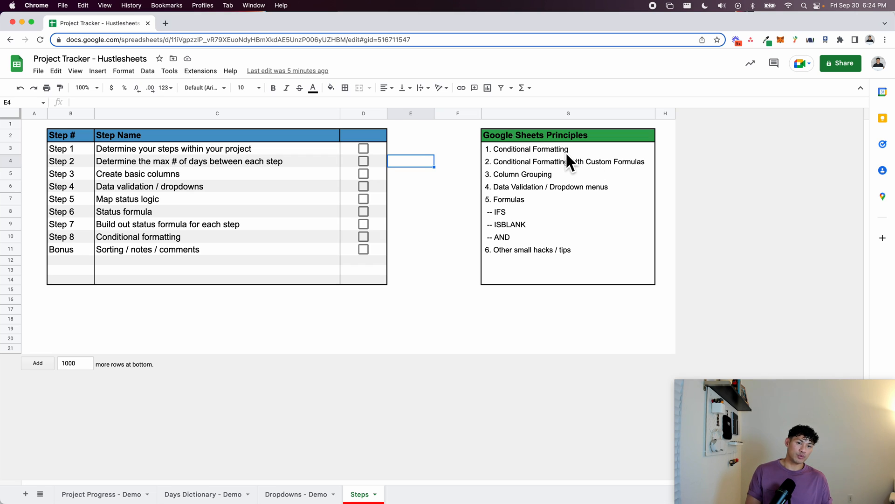
pyautogui.click(432, 149)
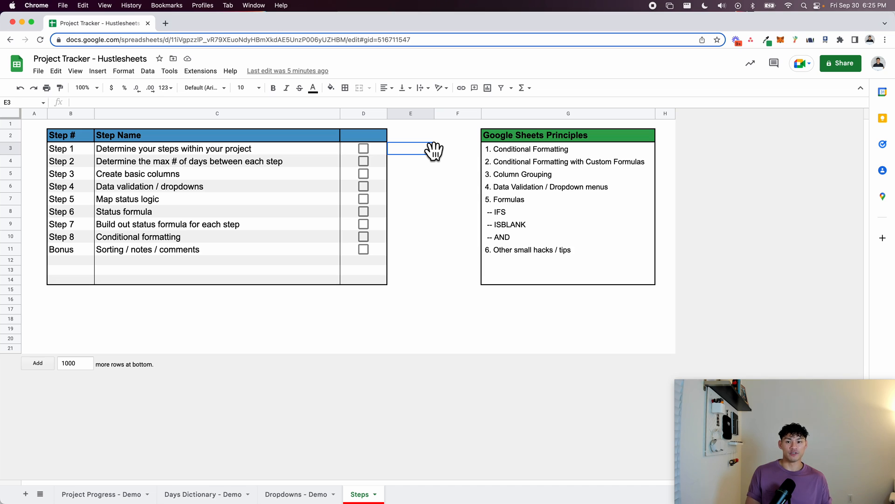
pyautogui.click(441, 198)
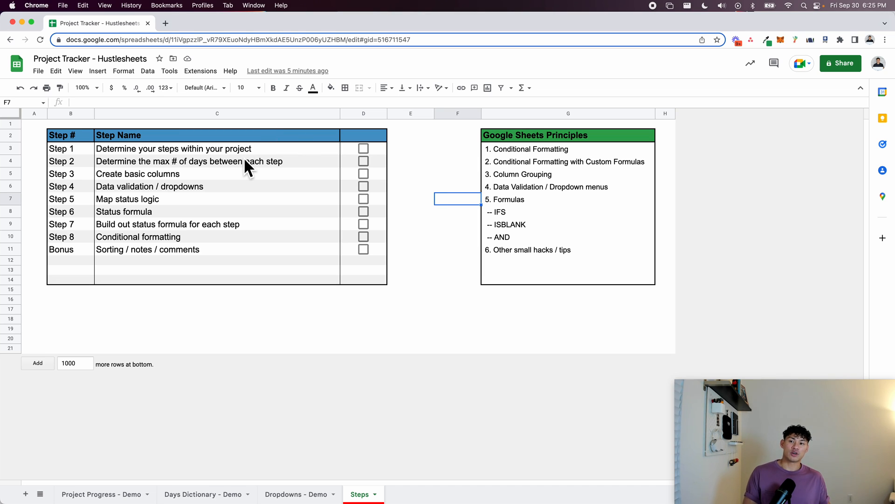
# Make the Step 1 name "Determine your steps within your project" bold on the Steps sheet.
pyautogui.click(208, 152)
pyautogui.press('super+b')
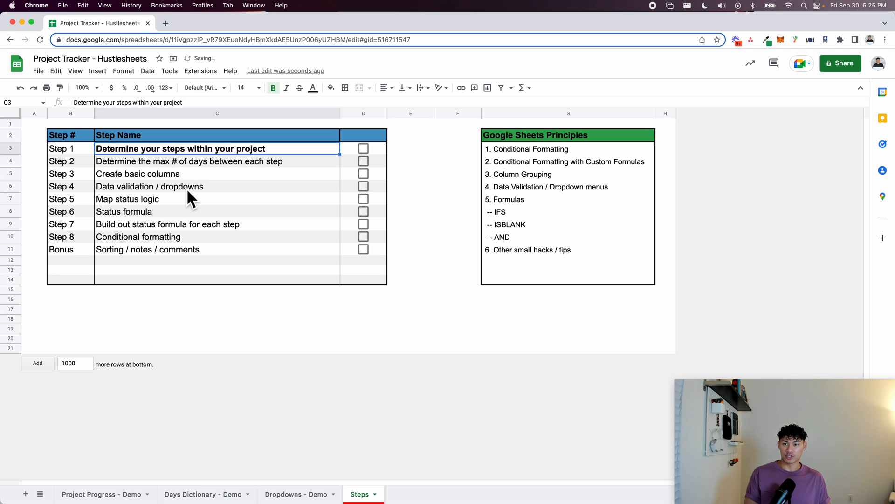
pyautogui.click(187, 188)
# On the Project Progress - Demo sheet, collapse the Site Survey Status column group and review the milestone headers from Closing Date to Install Completed.
pyautogui.click(123, 498)
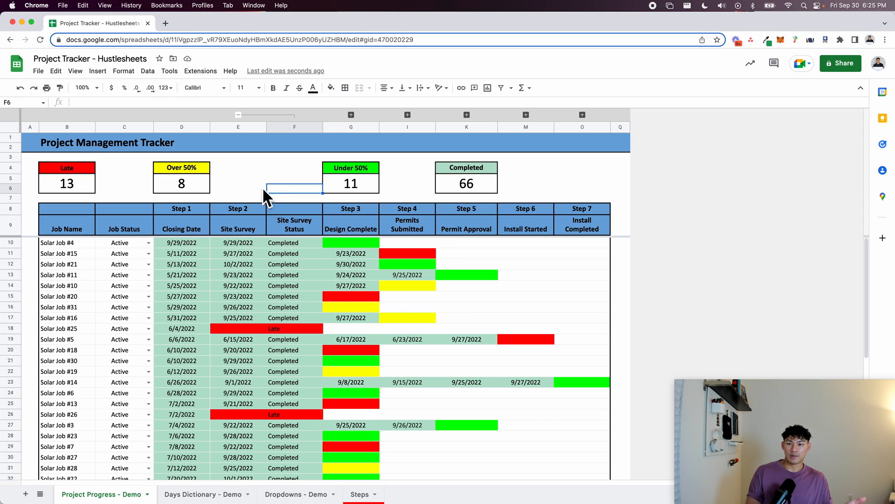
pyautogui.click(233, 179)
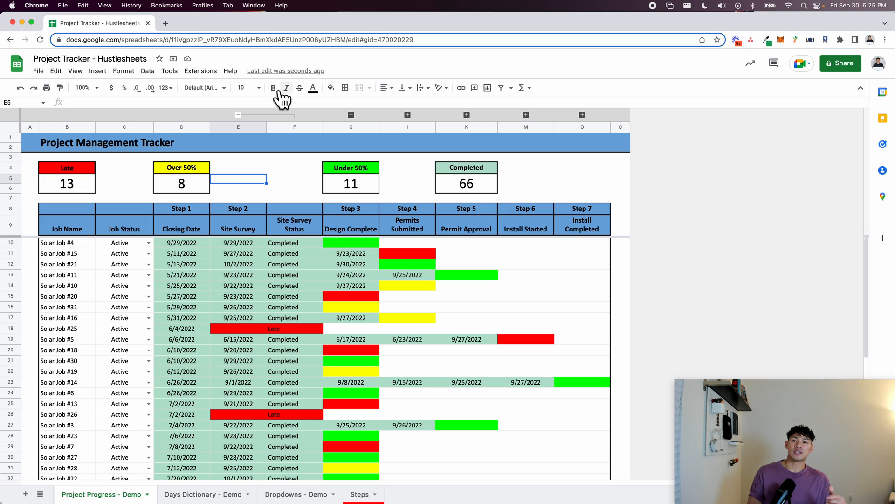
pyautogui.click(241, 116)
pyautogui.click(363, 171)
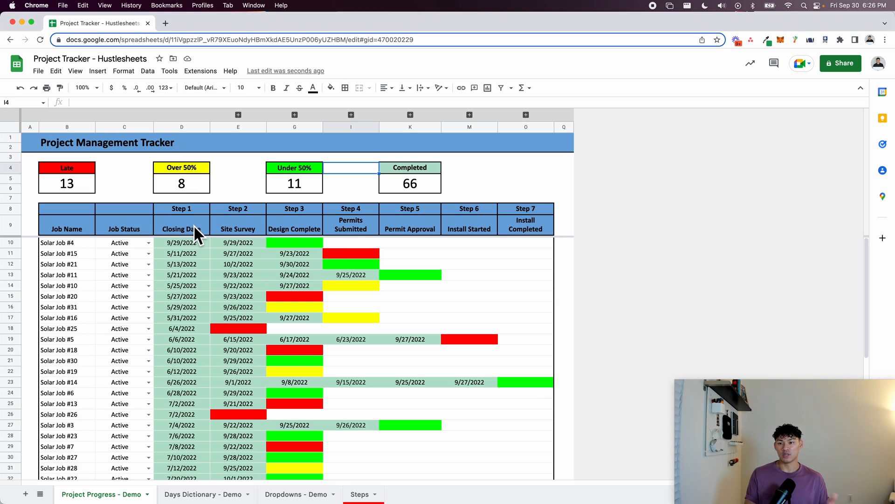
pyautogui.moveTo(181, 230); pyautogui.dragTo(533, 234)
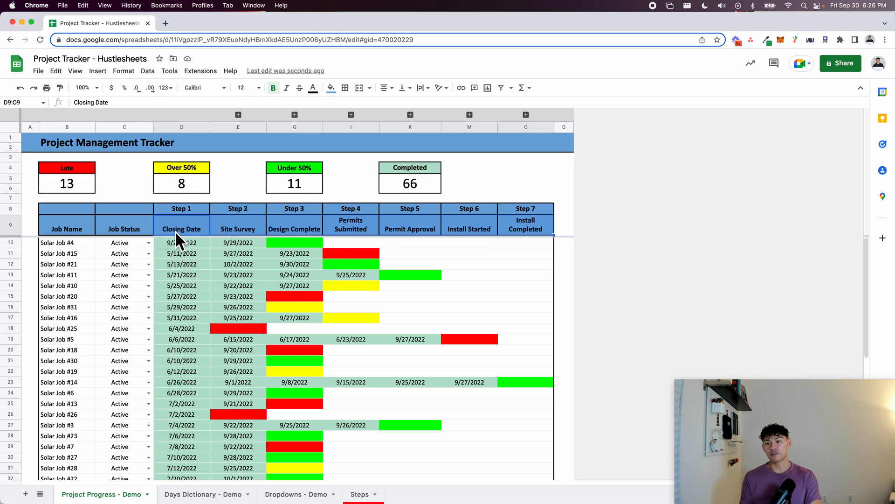
pyautogui.click(197, 231)
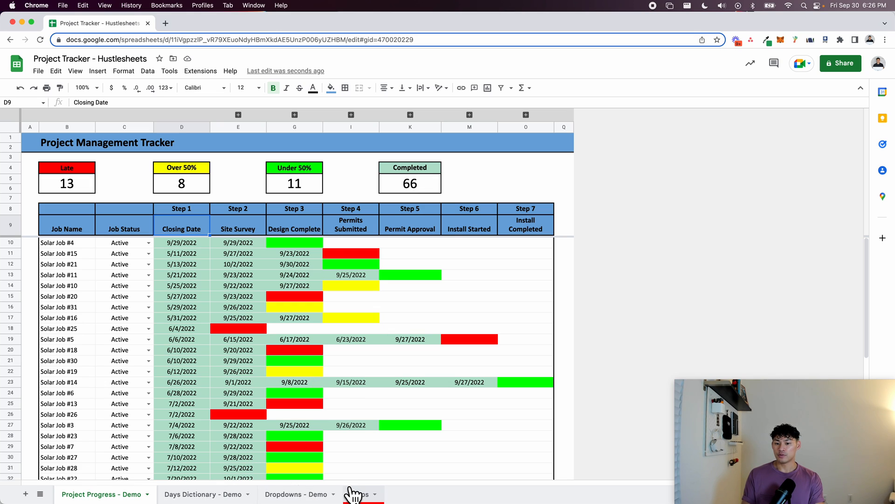
# Add a new sheet, place it after the Steps sheet and name it Days Dictionary.
pyautogui.click(25, 493)
pyautogui.moveTo(210, 495); pyautogui.dragTo(408, 502)
pyautogui.doubleClick(404, 501)
pyautogui.write('Days Dic')
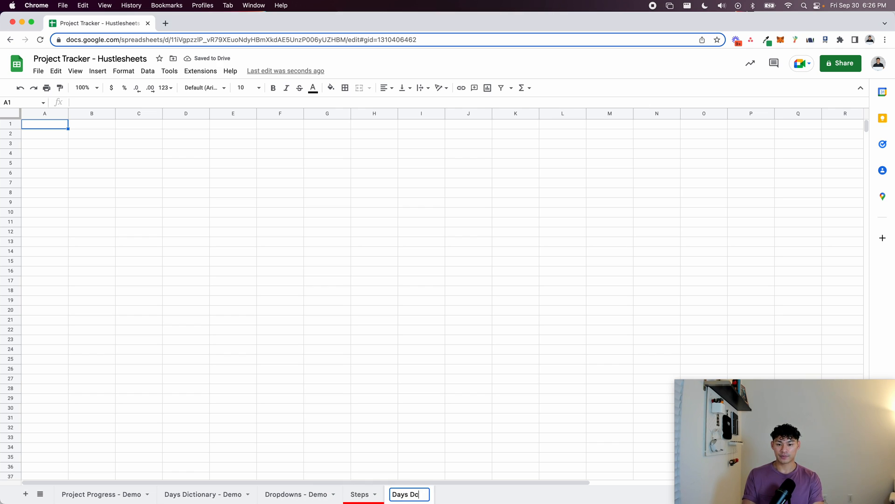
pyautogui.write('tionary')
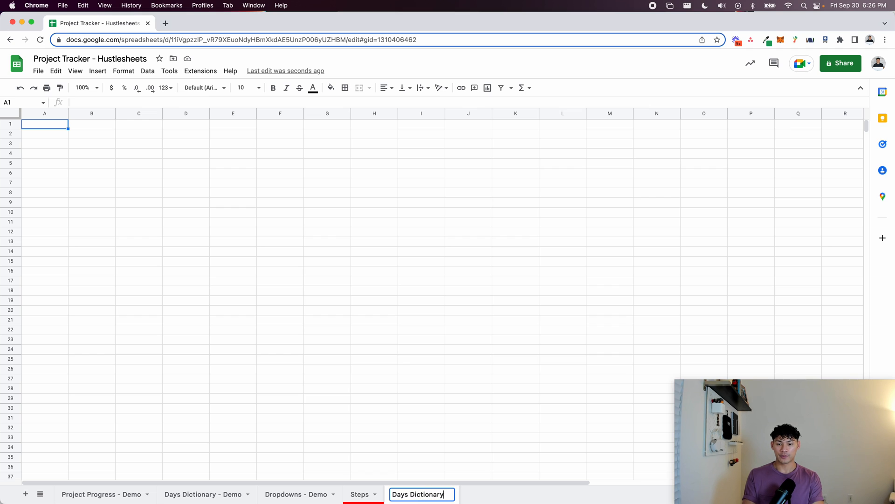
pyautogui.press('Return')
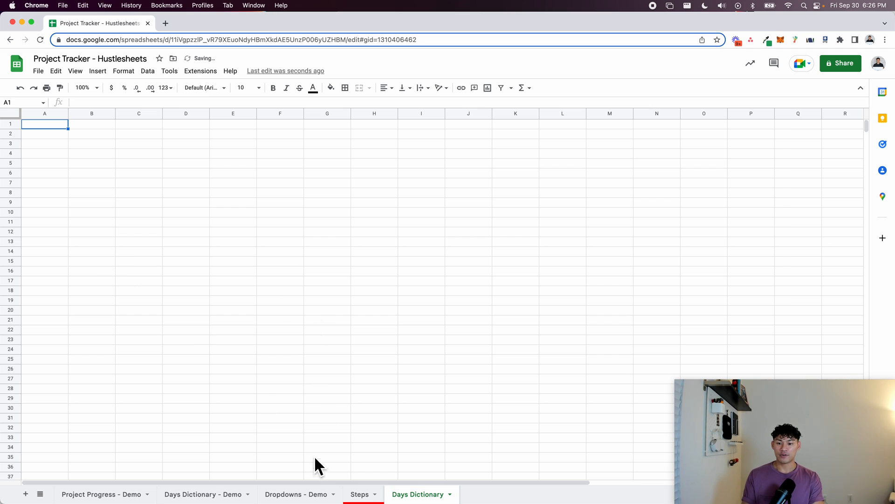
# Enter the heading Steps in cell A1 of the Days Dictionary sheet.
pyautogui.click(89, 175)
pyautogui.click(78, 147)
pyautogui.press('Up')
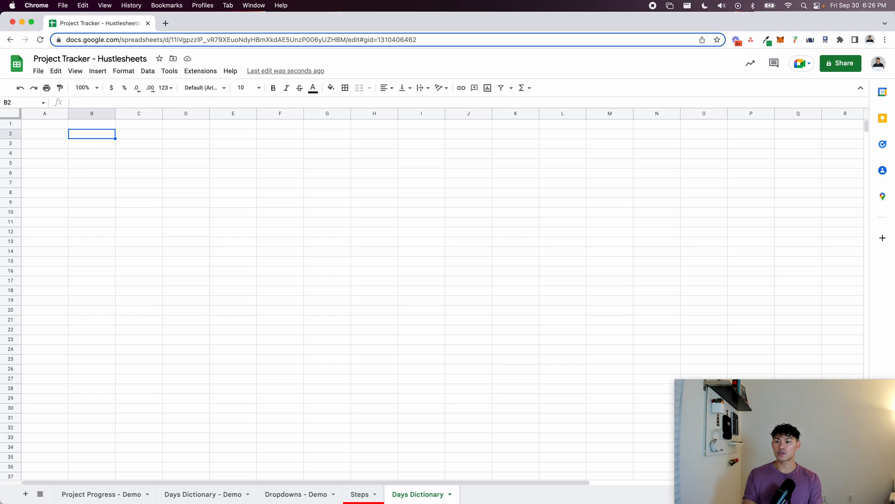
pyautogui.press('Up')
pyautogui.press('Left')
pyautogui.write('Syep')
pyautogui.press('BackSpace')
pyautogui.press('BackSpace')
pyautogui.write('te')
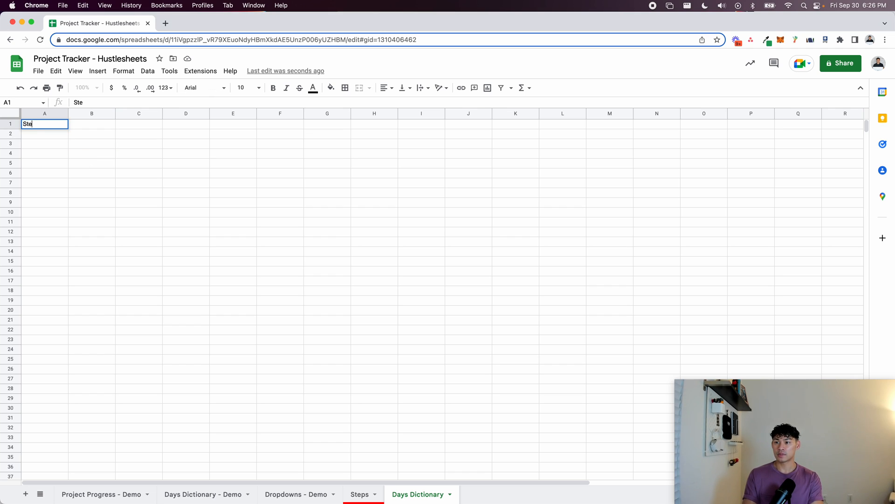
pyautogui.press('Return')
# List Step 1 and Step 2 below the column A heading and extend the series through Step 5 in A6.
pyautogui.write('Ste p 1')
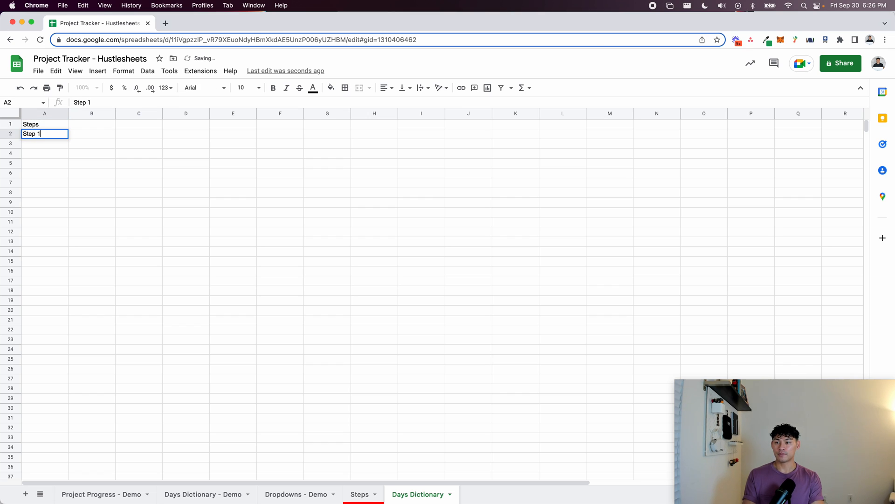
pyautogui.press('Return')
pyautogui.write('S')
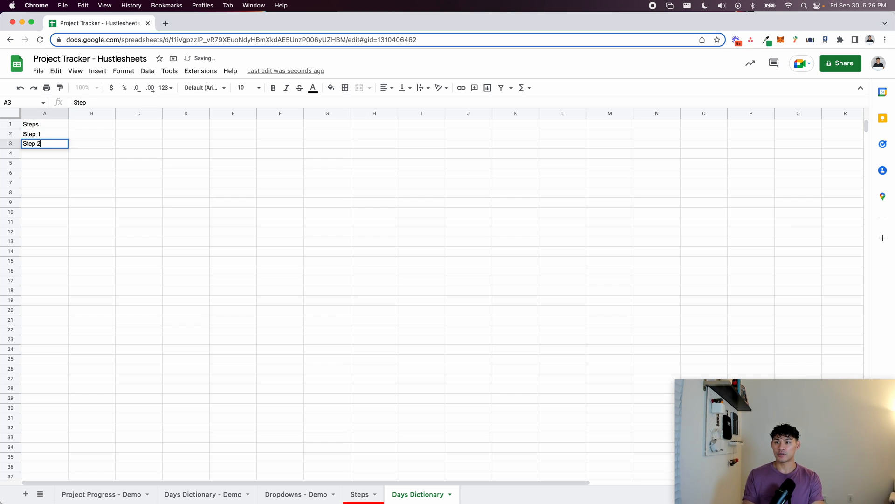
pyautogui.write('tep 2')
pyautogui.press('Return')
pyautogui.press('Up')
pyautogui.press('Up')
pyautogui.hotkey('shift', 'Down')
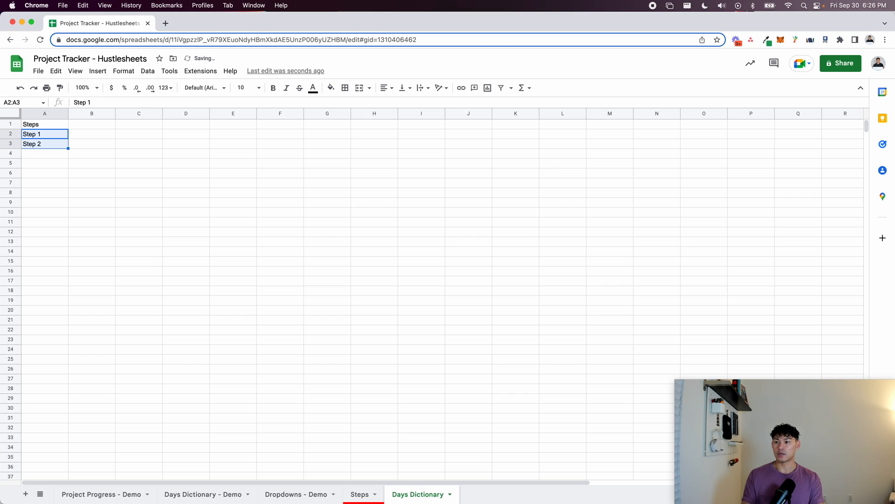
pyautogui.moveTo(68, 148); pyautogui.dragTo(66, 179)
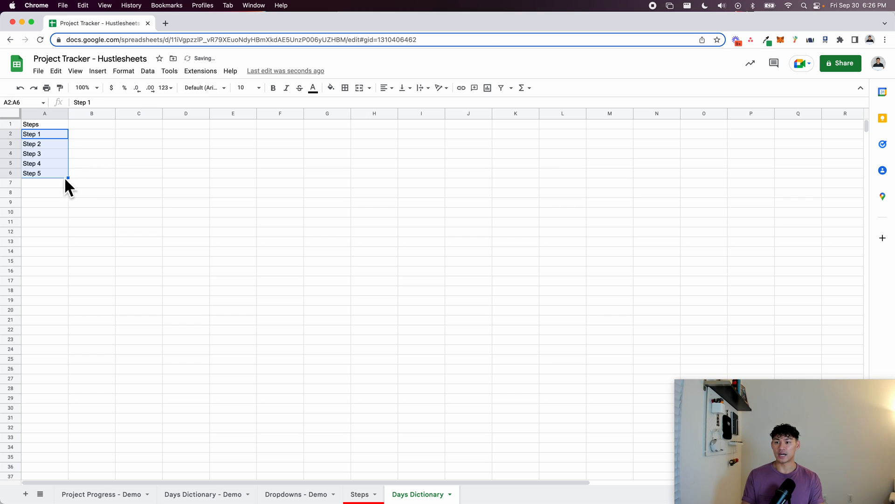
# Change the A1 heading to Starting Step and add the heading Next Step in B1.
pyautogui.click(90, 136)
pyautogui.click(94, 127)
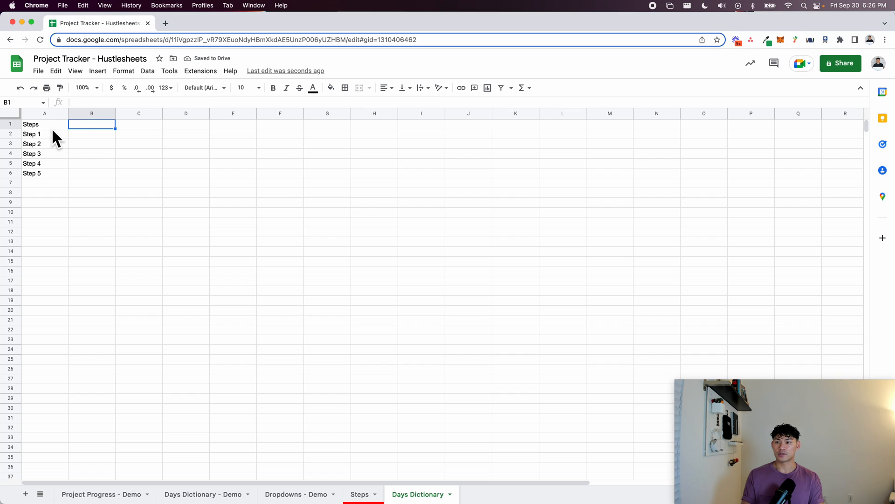
pyautogui.click(53, 129)
pyautogui.write('Starting Step')
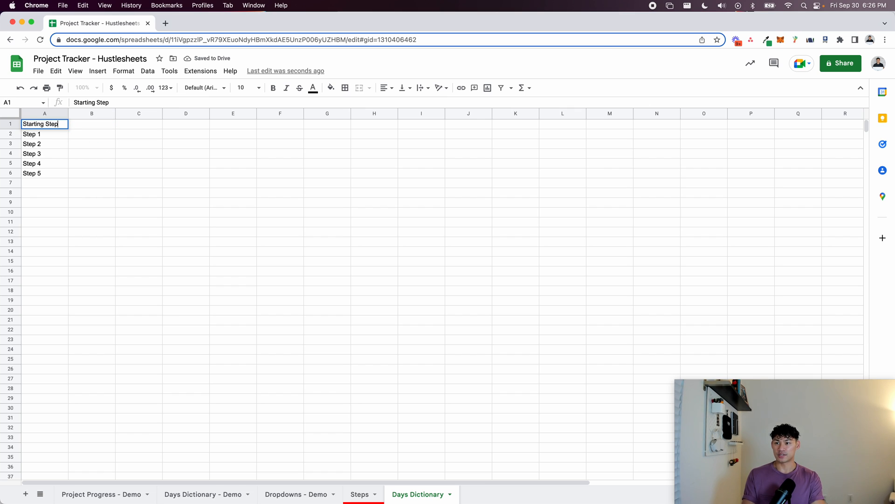
pyautogui.press('super+equal')
pyautogui.press('super+equal')
pyautogui.press('Tab')
pyautogui.write('S')
pyautogui.press('BackSpace')
pyautogui.write('Next Step')
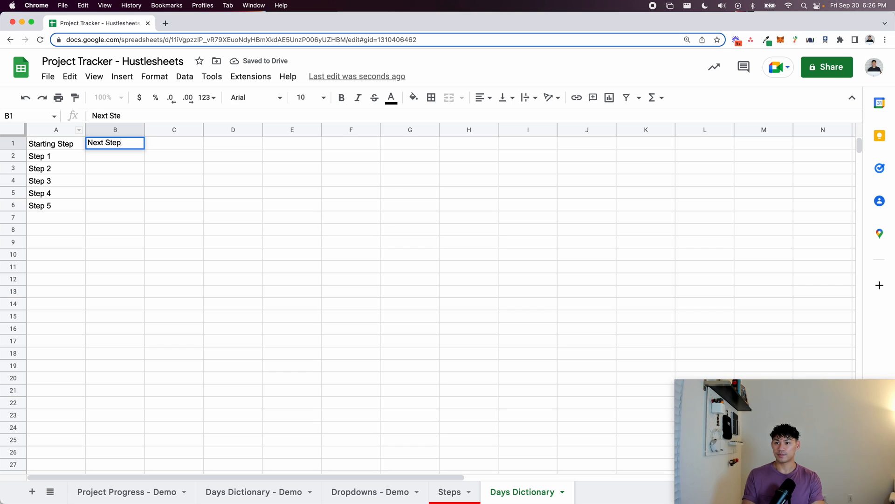
# Fill the Next Step column with Step 2 through Step 5 in B2:B5 and put a dash in B6.
pyautogui.press('Return')
pyautogui.press('Right')
pyautogui.write('Step 2')
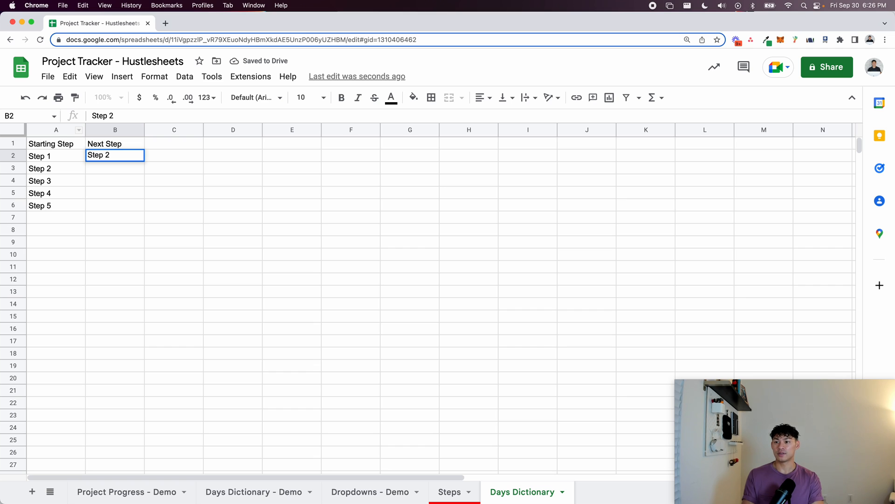
pyautogui.click(107, 168)
pyautogui.write('Step 3')
pyautogui.press('Return')
pyautogui.press('Up')
pyautogui.press('Up')
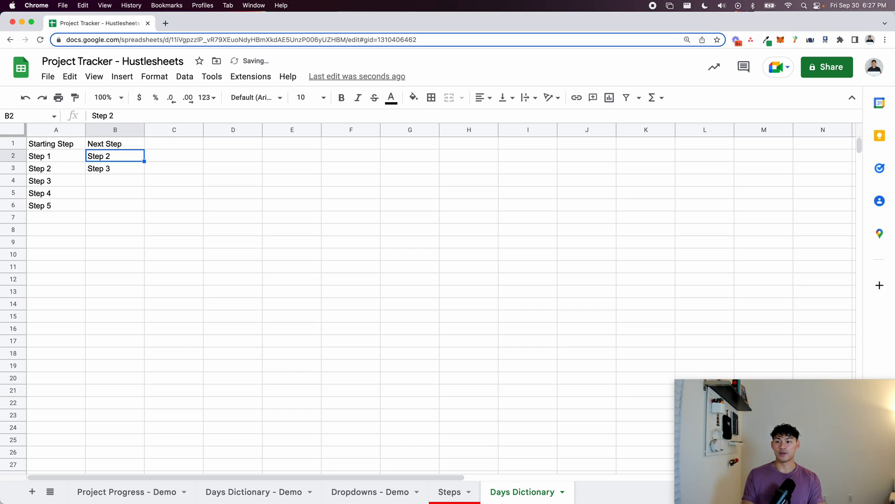
pyautogui.hotkey('shift', 'Down')
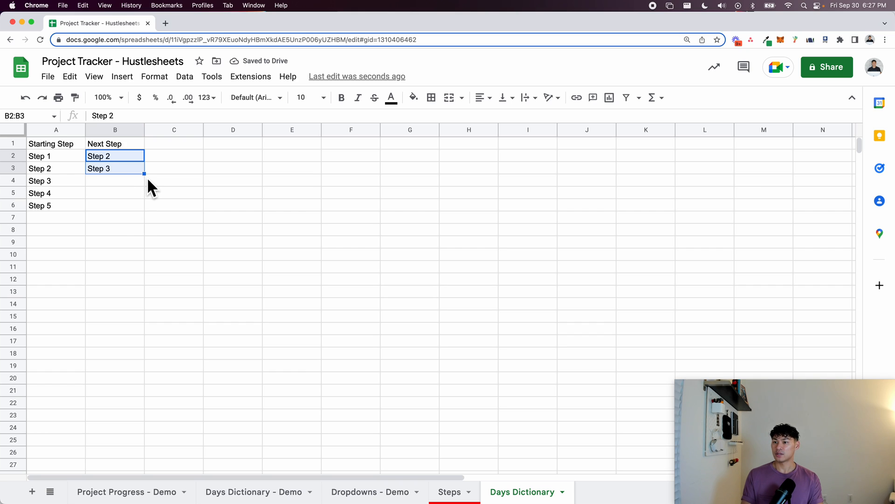
pyautogui.moveTo(145, 175); pyautogui.dragTo(140, 196)
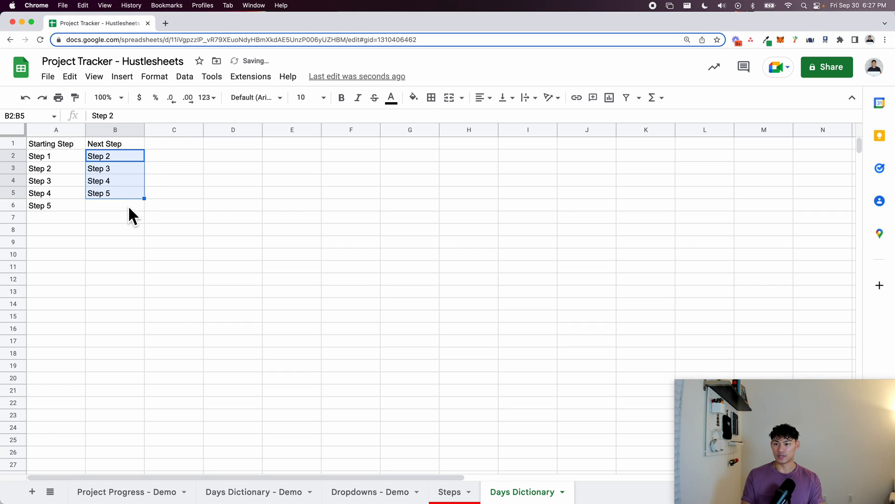
pyautogui.click(129, 208)
pyautogui.write('-')
pyautogui.press('Return')
# Add the headings Max Days in C1 and 50% of max days in D1.
pyautogui.click(179, 146)
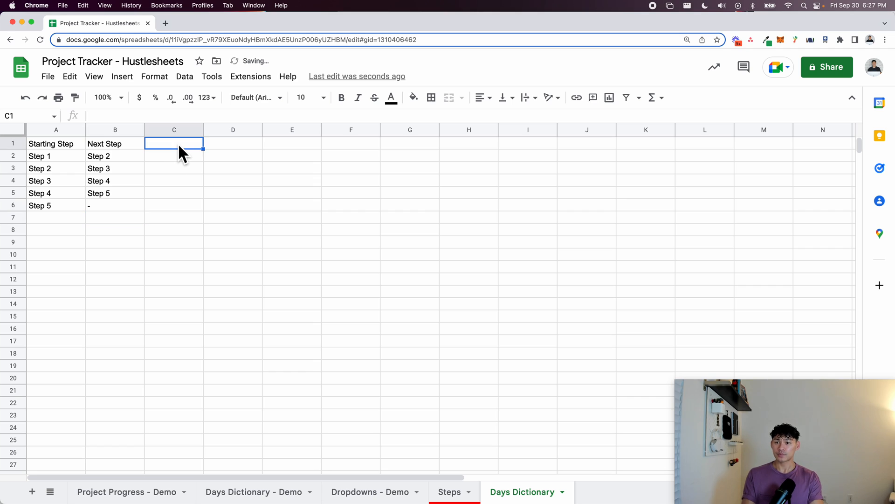
pyautogui.write('Max Day')
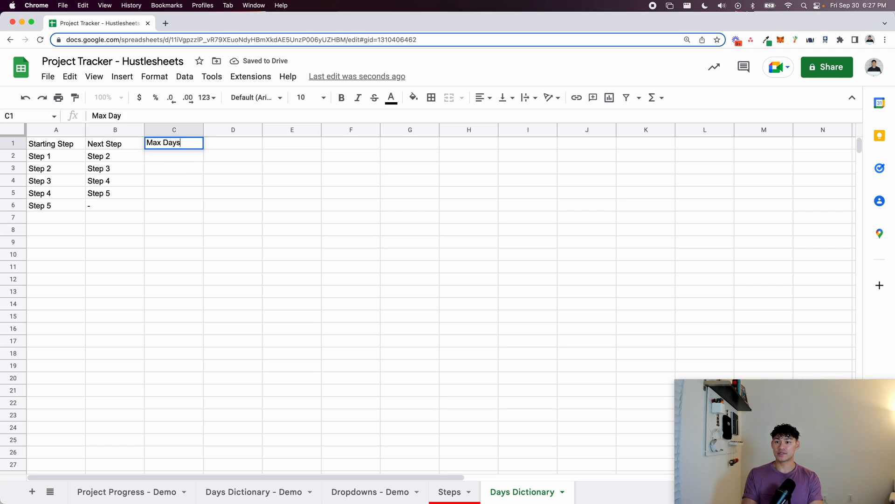
pyautogui.write('s')
pyautogui.press('Tab')
pyautogui.write('50% of the a')
pyautogui.press('BackSpace')
pyautogui.press('BackSpace')
pyautogui.write('max days')
pyautogui.press('Return')
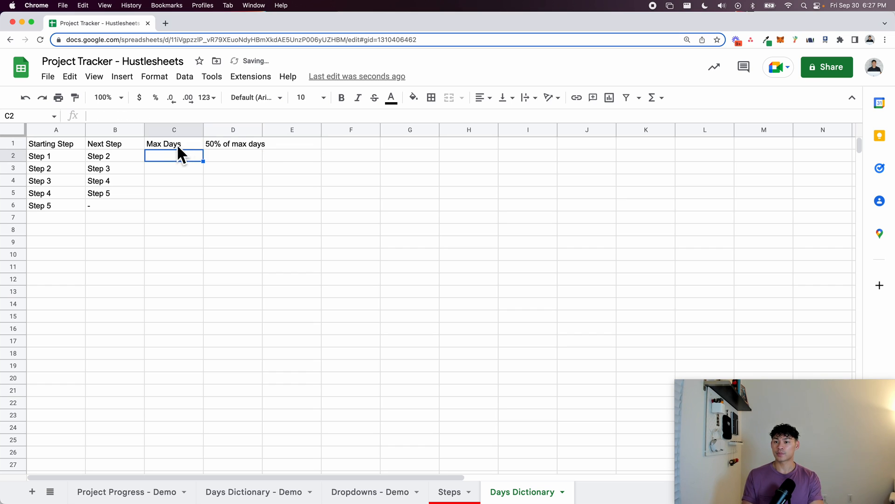
# On the Steps sheet, tick Step 1 as done and move the bold formatting from the Step 1 name to the Step 2 name.
pyautogui.click(448, 492)
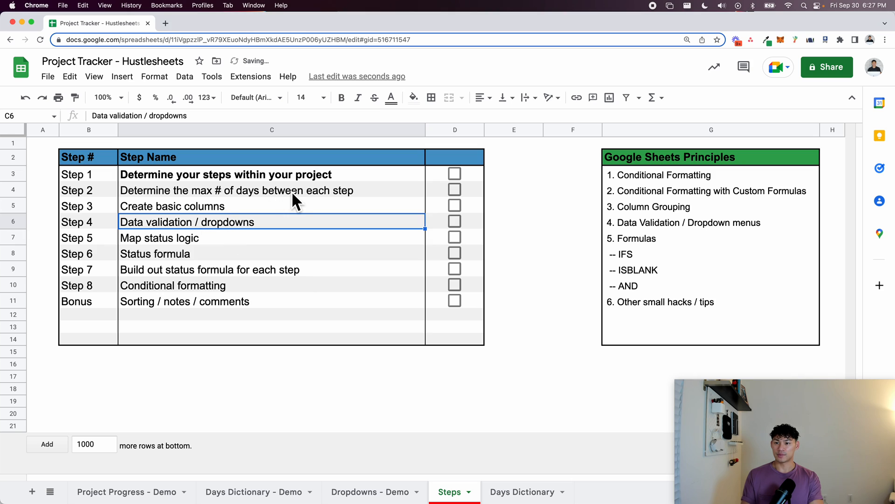
pyautogui.click(399, 175)
pyautogui.click(455, 174)
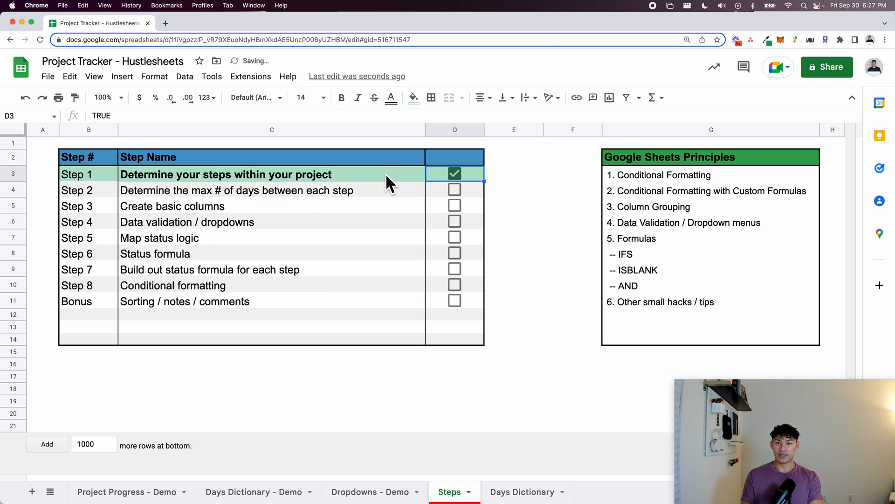
pyautogui.click(374, 176)
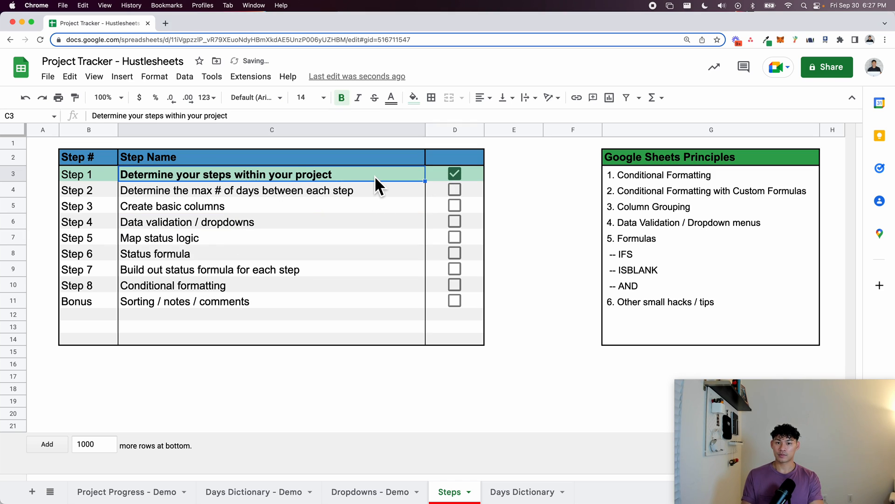
pyautogui.press('super+b')
pyautogui.click(367, 195)
pyautogui.press('super+b')
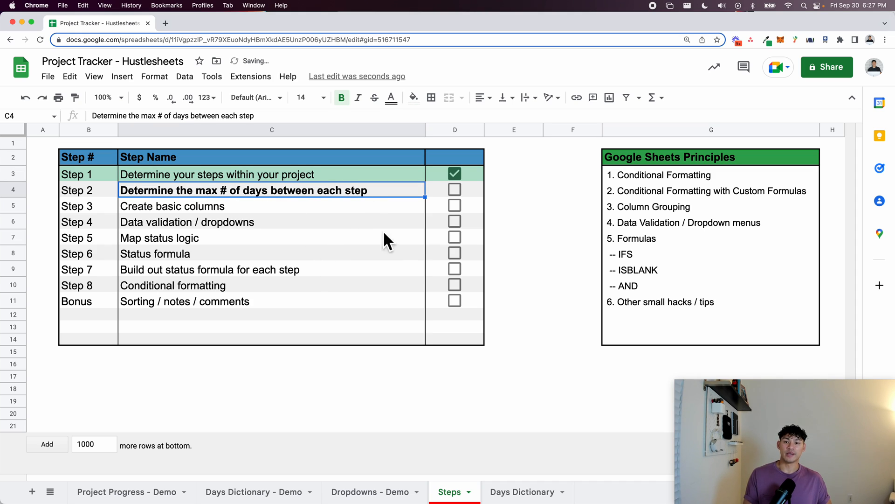
# On the Days Dictionary sheet, set the Max Days between Step 1 and Step 2 to 10.
pyautogui.click(500, 496)
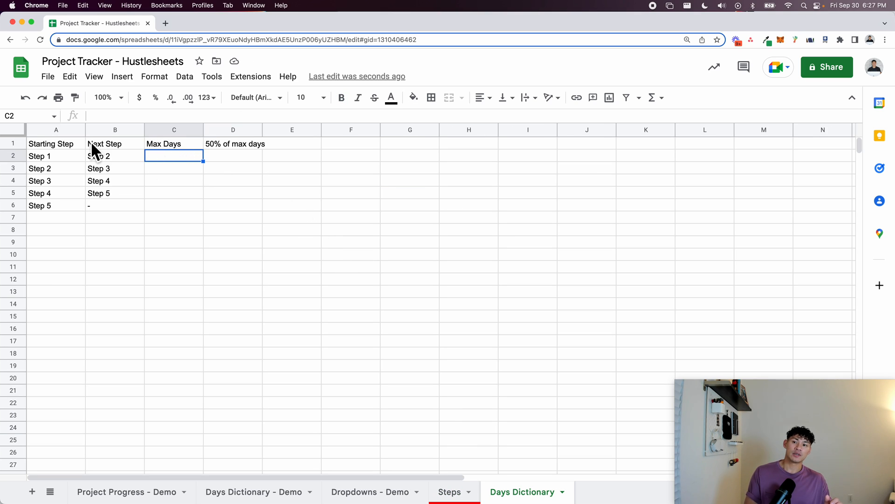
pyautogui.click(54, 154)
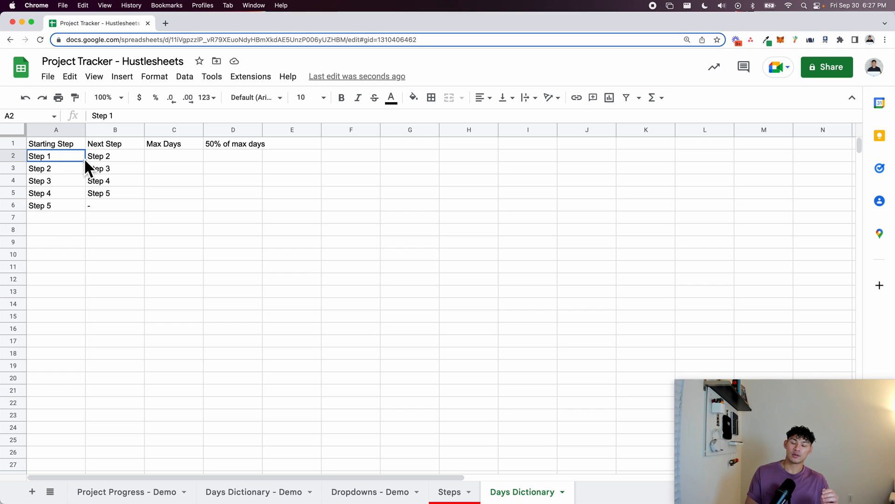
pyautogui.click(157, 160)
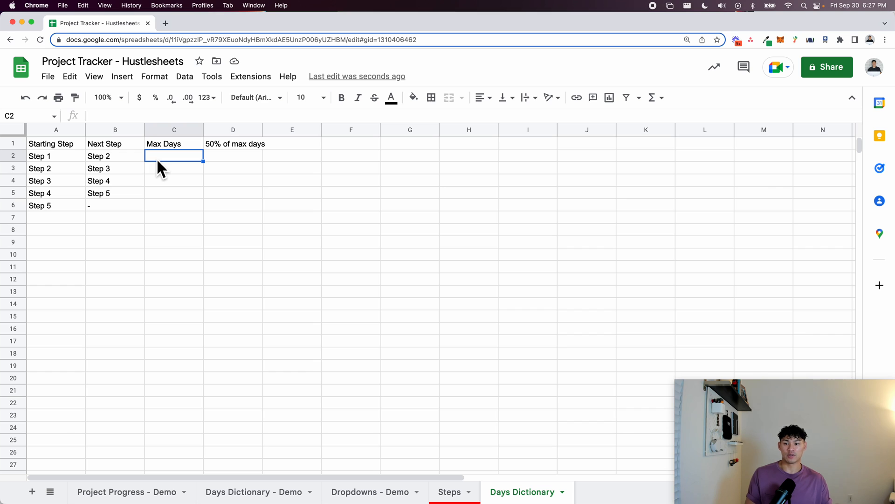
pyautogui.write('10')
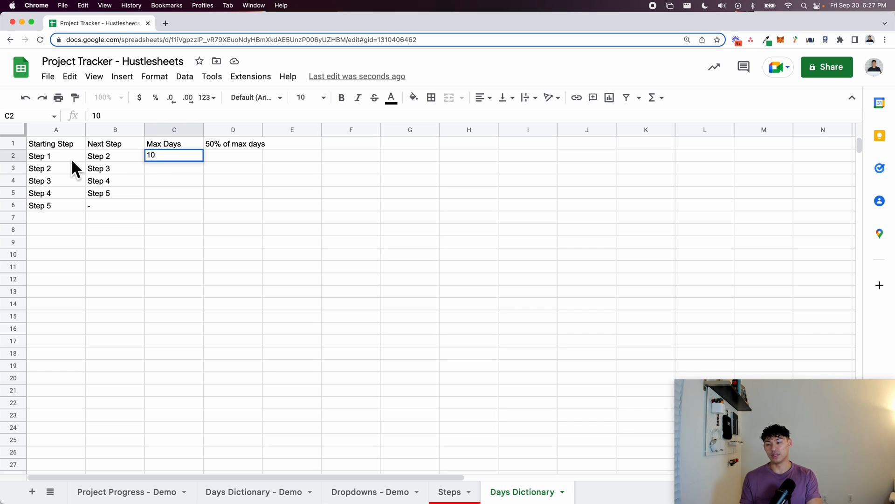
# On the Project Progress - Demo sheet, clear Solar Job #4's Site Survey date and select its Closing Date.
pyautogui.click(115, 488)
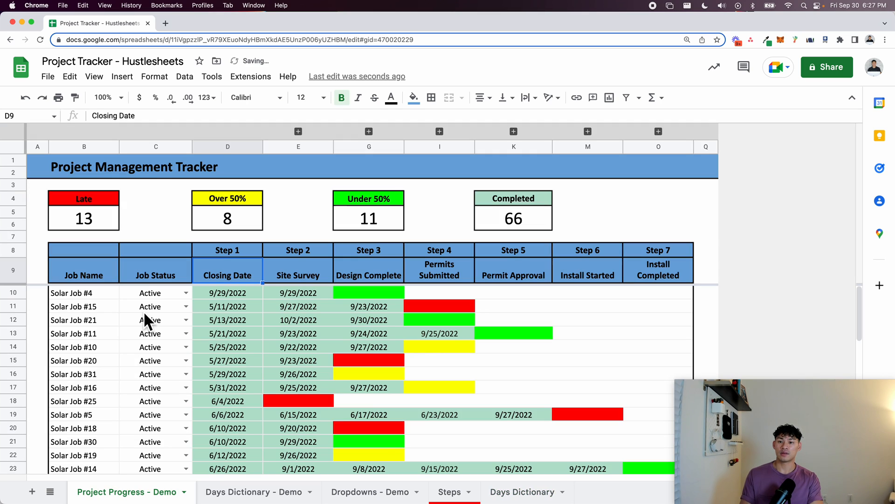
pyautogui.click(236, 294)
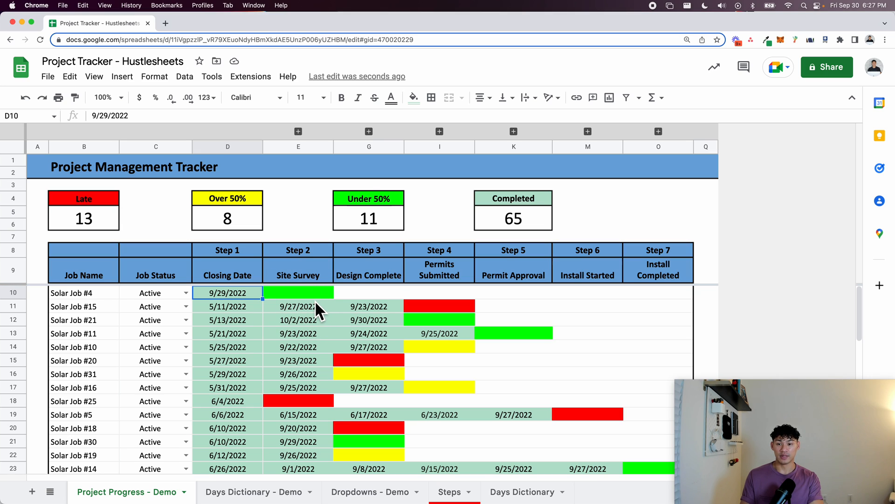
# On the Days Dictionary sheet, calculate 50% of max days with =C2/2 in D2 and fill the formula down to D5.
pyautogui.click(504, 497)
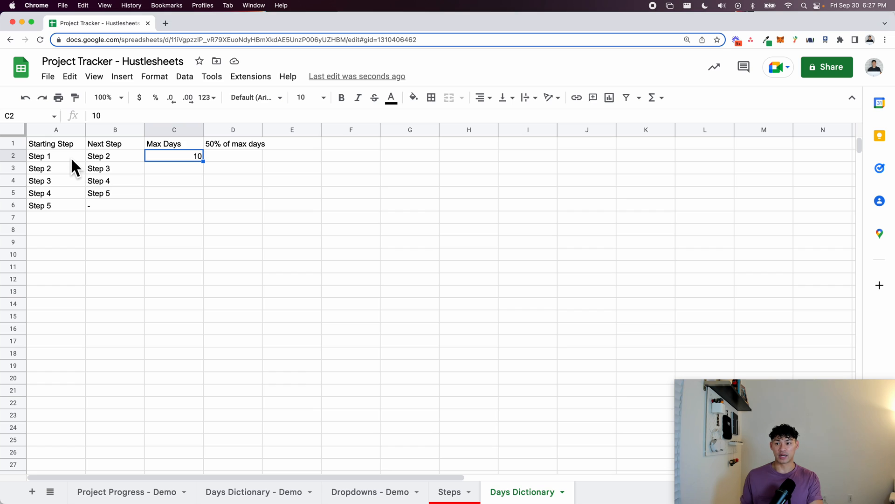
pyautogui.click(175, 170)
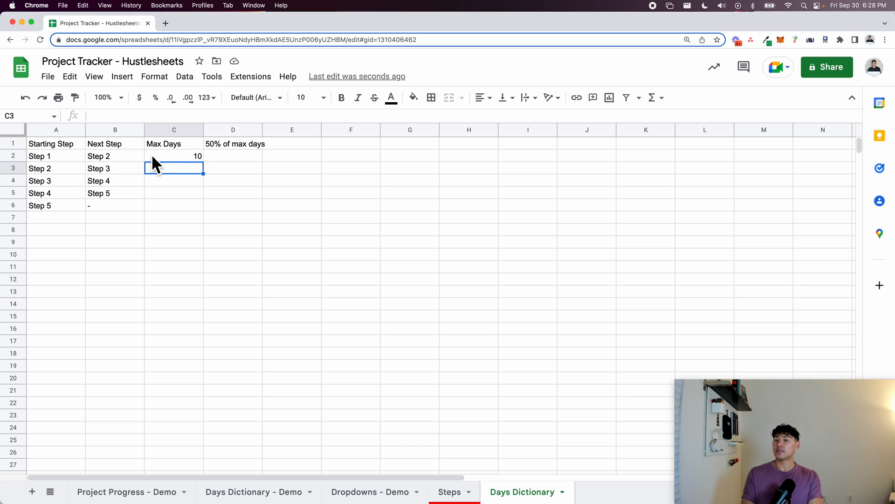
pyautogui.click(187, 159)
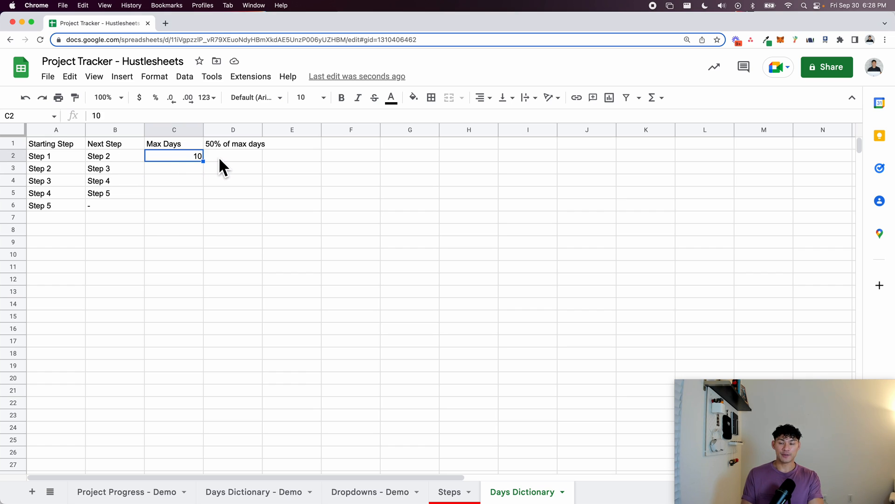
pyautogui.write('=')
pyautogui.press('Escape')
pyautogui.click(236, 154)
pyautogui.write('=')
pyautogui.click(173, 156)
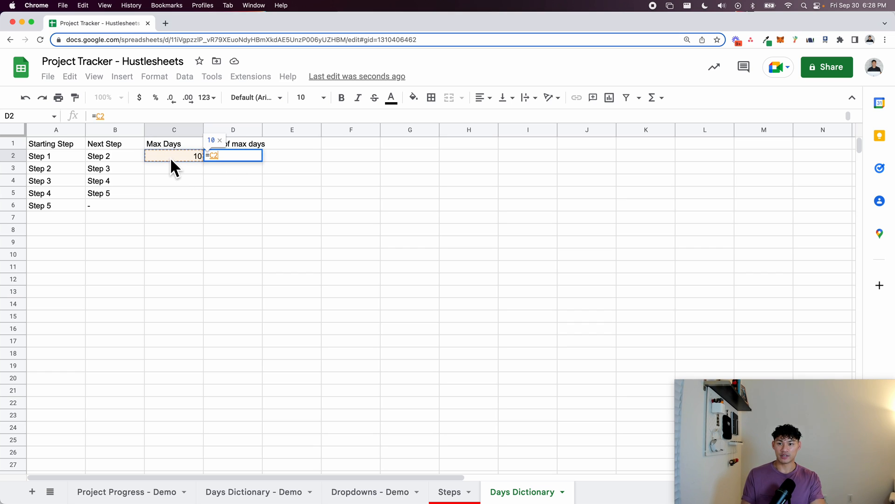
pyautogui.write('/2')
pyautogui.press('Return')
pyautogui.moveTo(210, 157); pyautogui.dragTo(234, 193)
pyautogui.hotkey('ctrl', 'd')
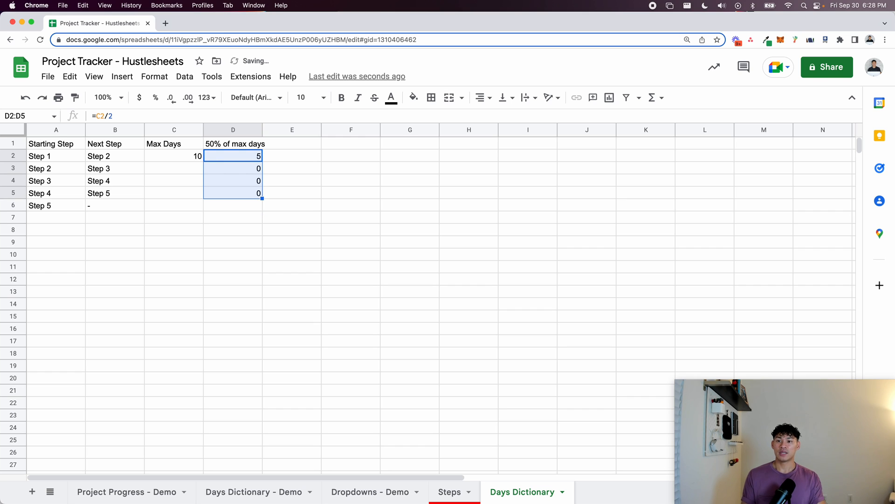
pyautogui.click(241, 156)
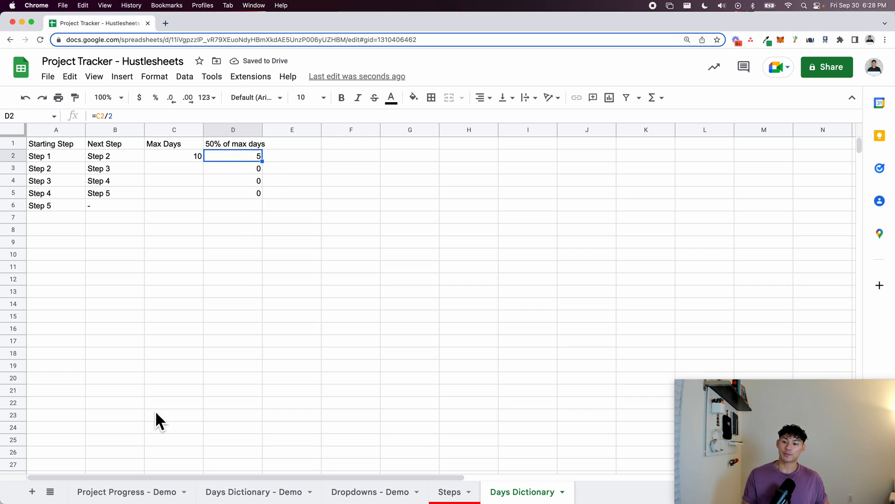
# On the Project Progress - Demo sheet, change Solar Job #4's Closing Date first to 9/27/2022 and finally to 9/25/2022.
pyautogui.click(161, 490)
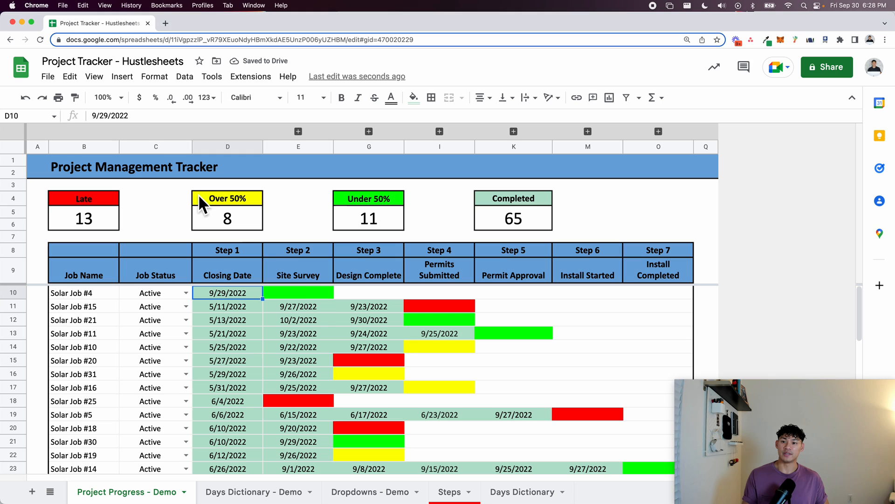
pyautogui.doubleClick(224, 293)
pyautogui.click(214, 387)
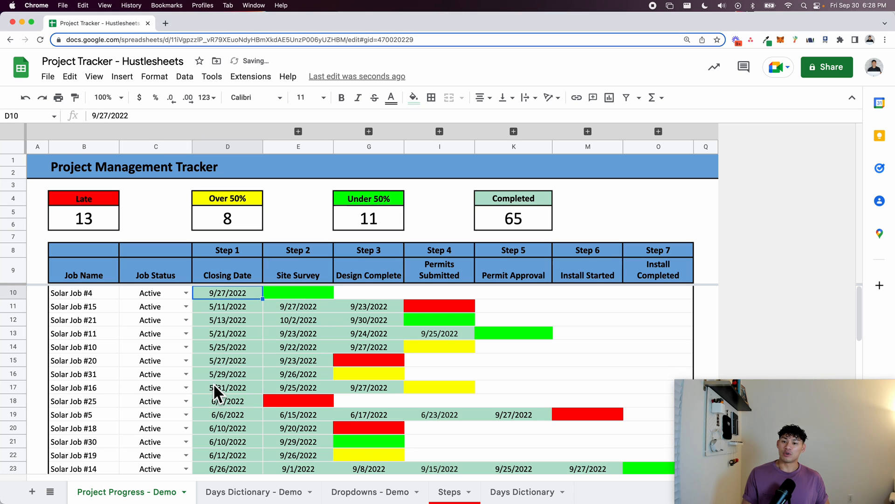
pyautogui.doubleClick(220, 292)
pyautogui.click(190, 388)
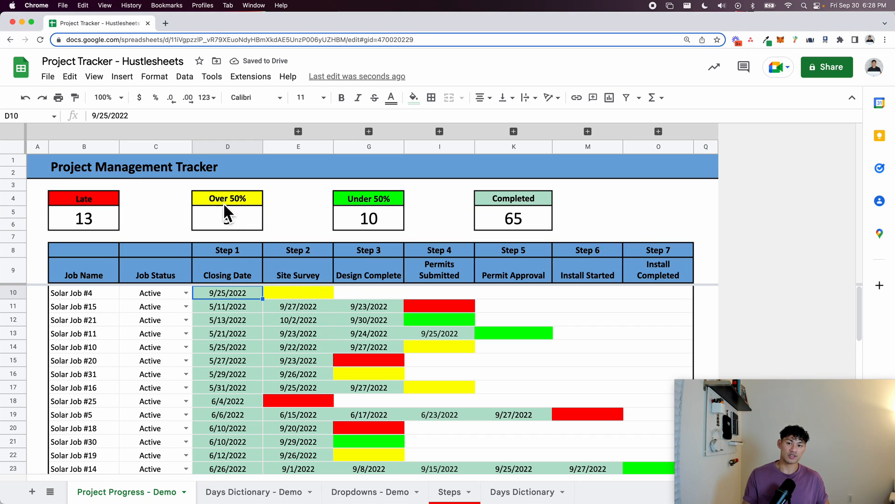
# Change Solar Job #4's Closing Date first to 9/27/2022 and finally to 9/7/2022.
pyautogui.doubleClick(220, 298)
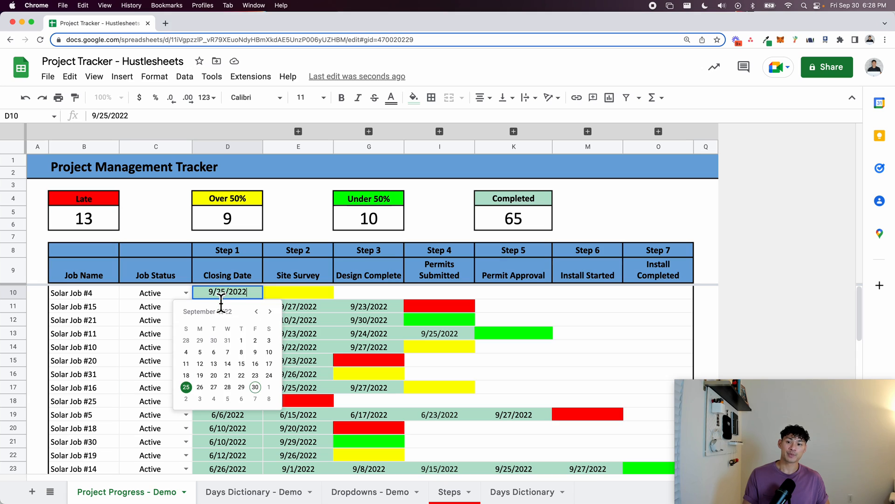
pyautogui.click(213, 387)
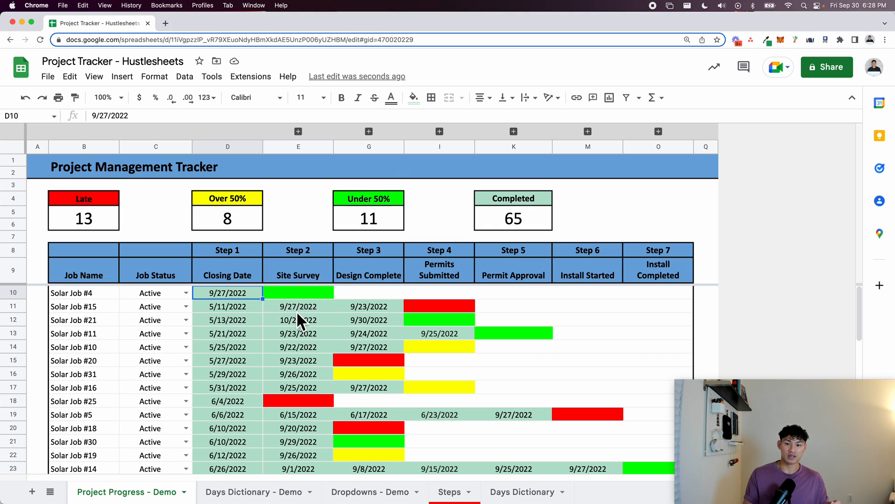
pyautogui.doubleClick(202, 295)
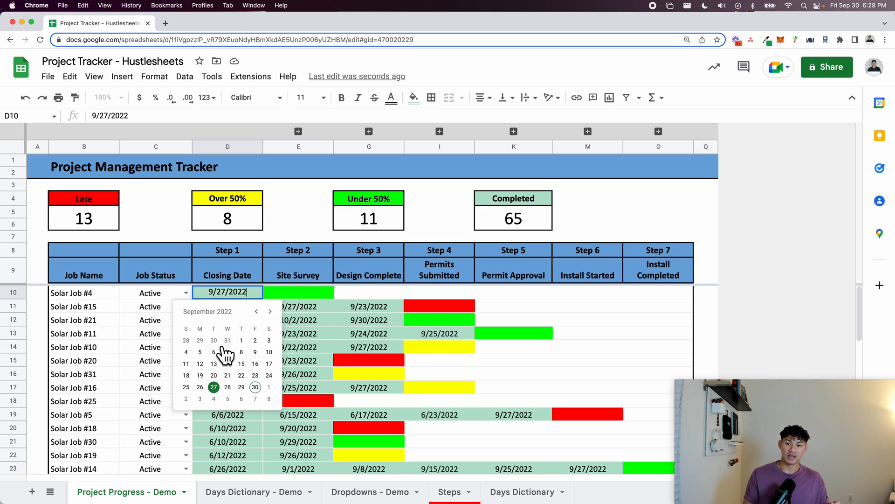
pyautogui.click(226, 350)
# On the Days Dictionary sheet, set the Max Days for Step 2, Step 3 and Step 4 to 7, 8 and 4.
pyautogui.click(524, 492)
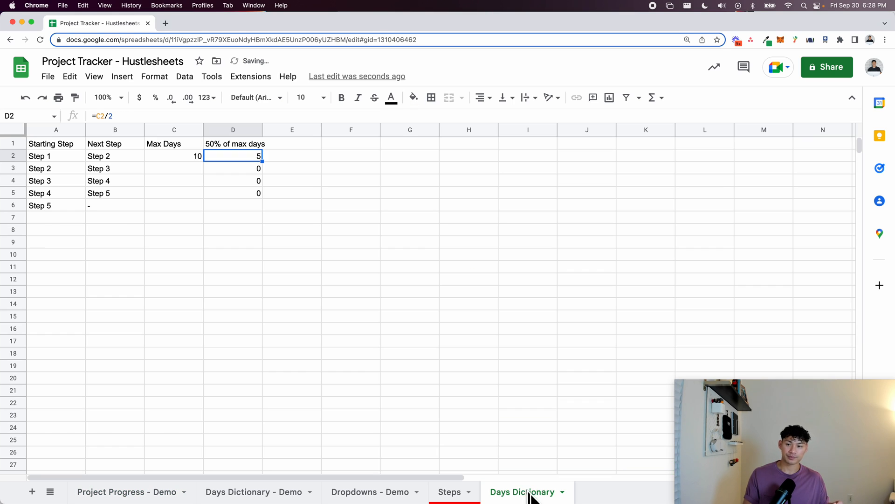
pyautogui.click(201, 169)
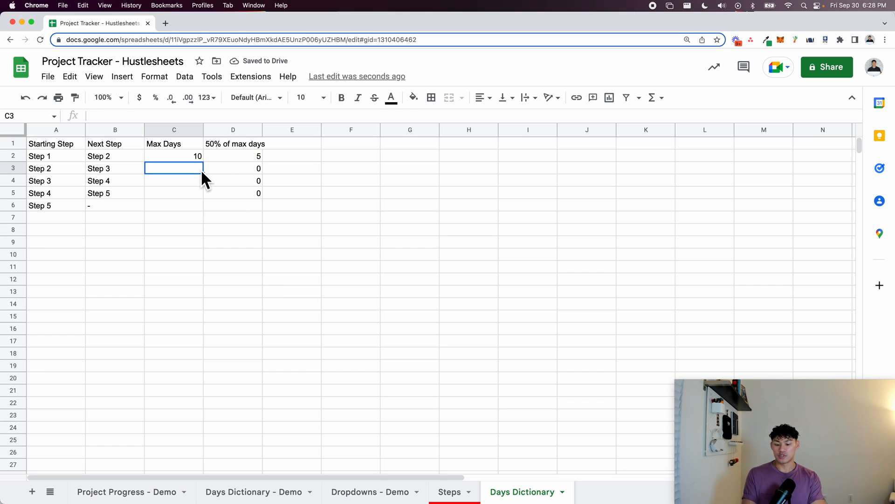
pyautogui.click(124, 173)
pyautogui.click(49, 172)
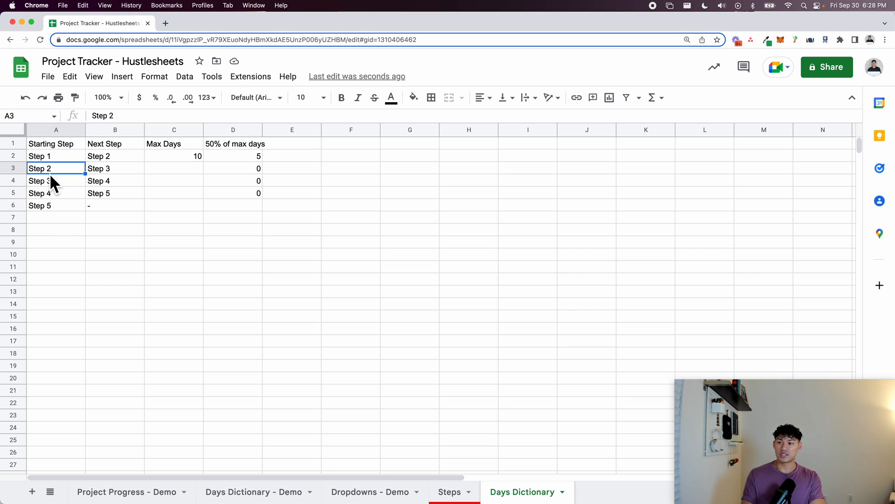
pyautogui.click(99, 172)
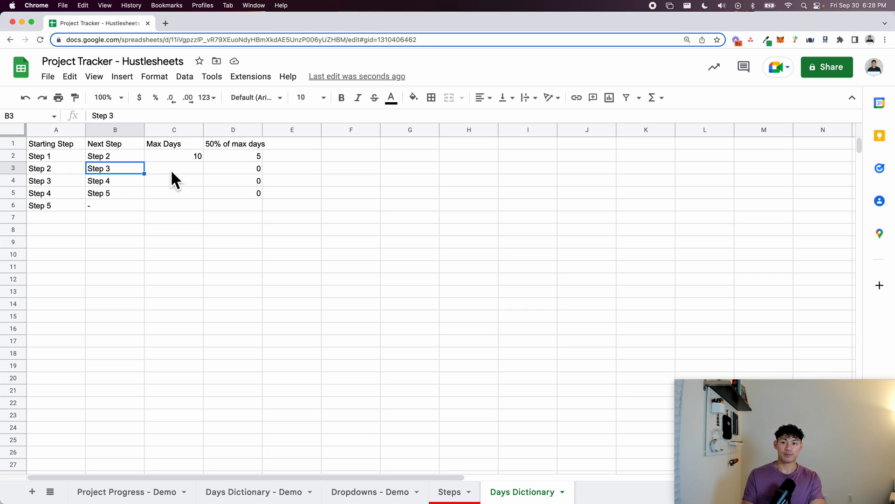
pyautogui.click(192, 172)
pyautogui.write('7')
pyautogui.press('Return')
pyautogui.write('8')
pyautogui.press('Return')
pyautogui.write('4')
pyautogui.press('Return')
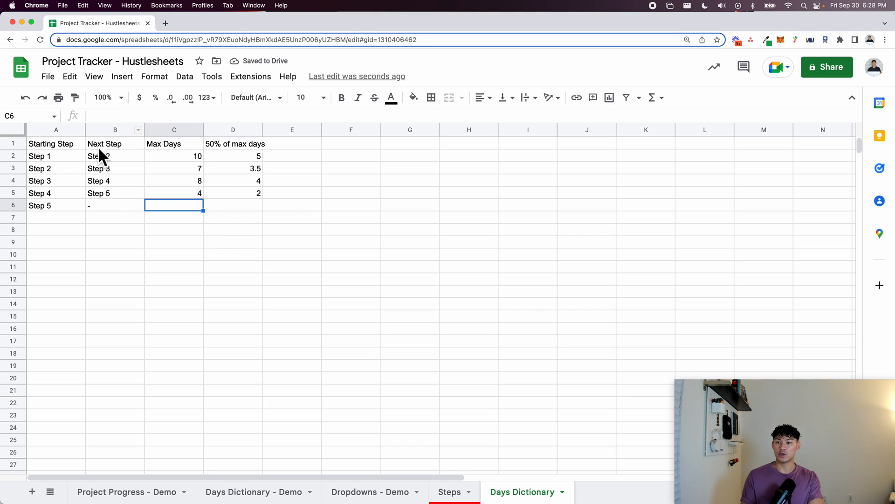
# Label A8 "Today's date" and enter =today() in B8.
pyautogui.click(65, 228)
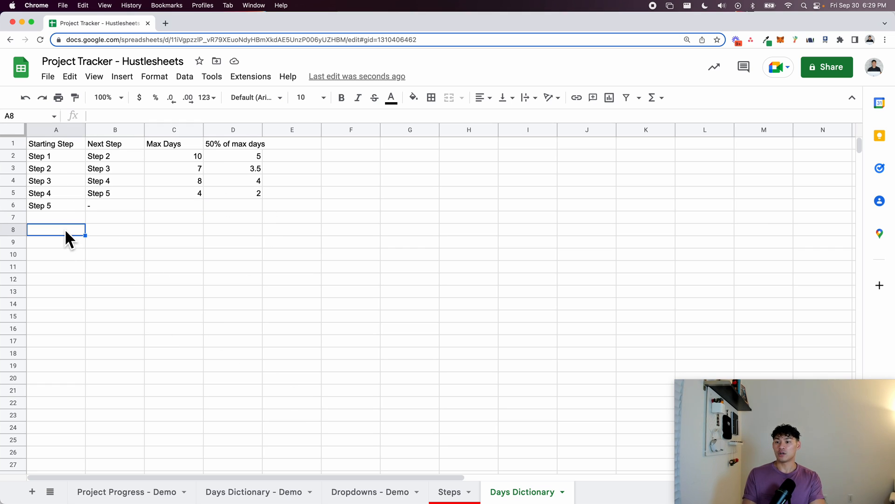
pyautogui.write("Today's date")
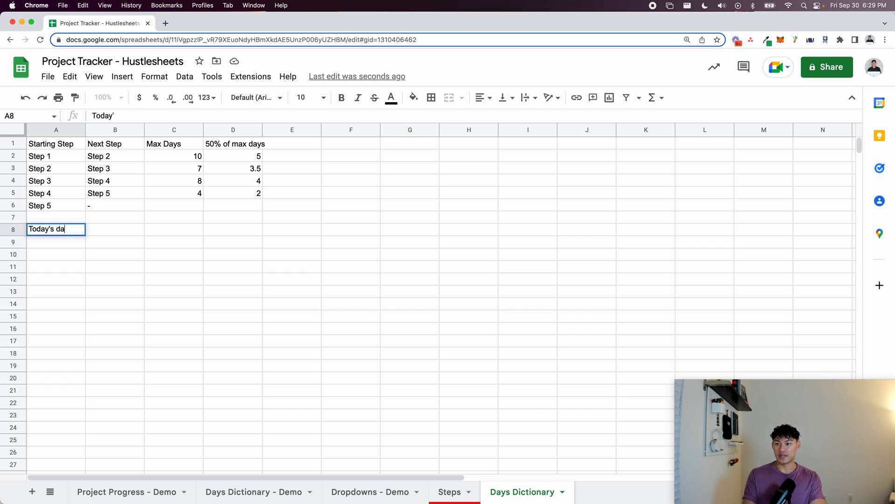
pyautogui.press('Tab')
pyautogui.write('=today')
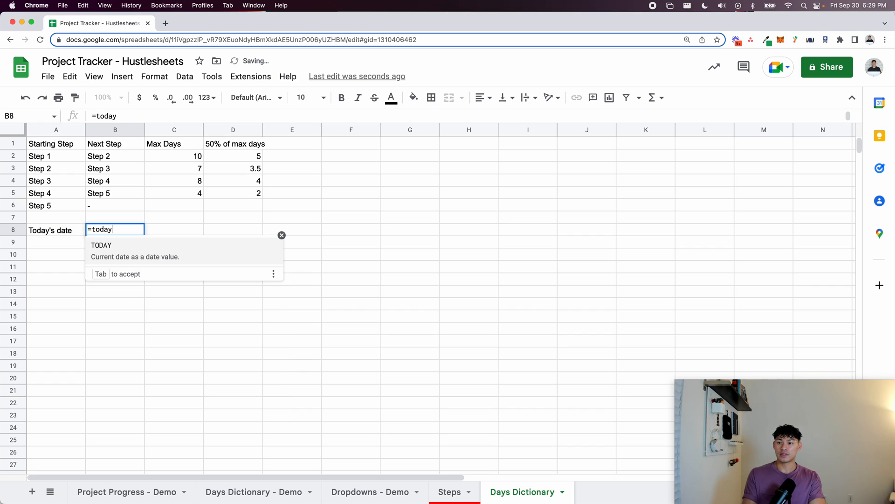
pyautogui.write('()')
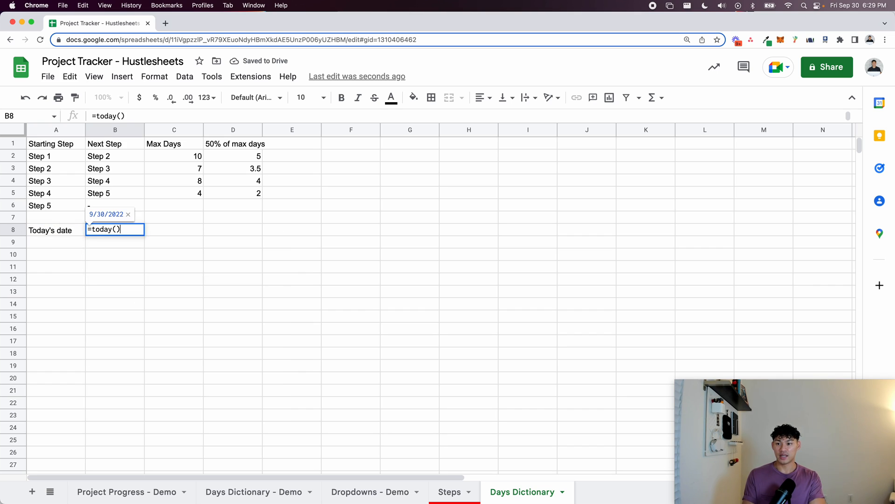
pyautogui.press('Return')
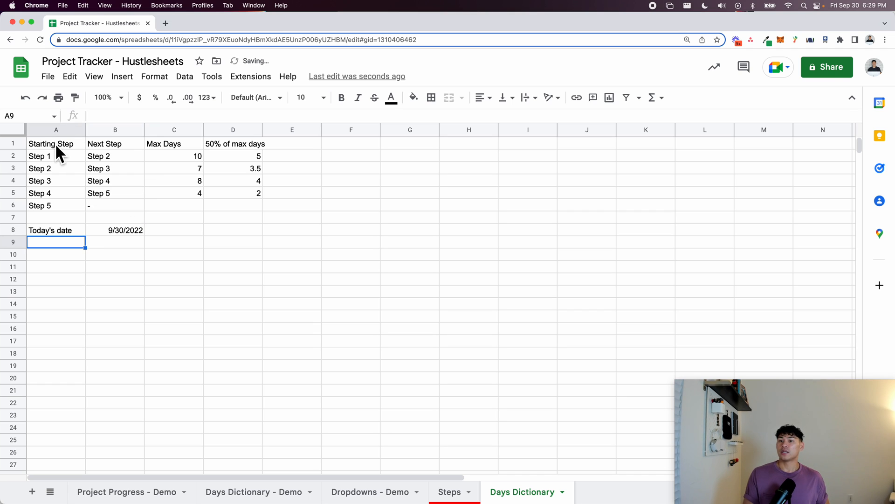
# Wrap the text of the header cells A1:D1 and make row 1 bold.
pyautogui.moveTo(58, 146); pyautogui.dragTo(230, 147)
pyautogui.click(155, 77)
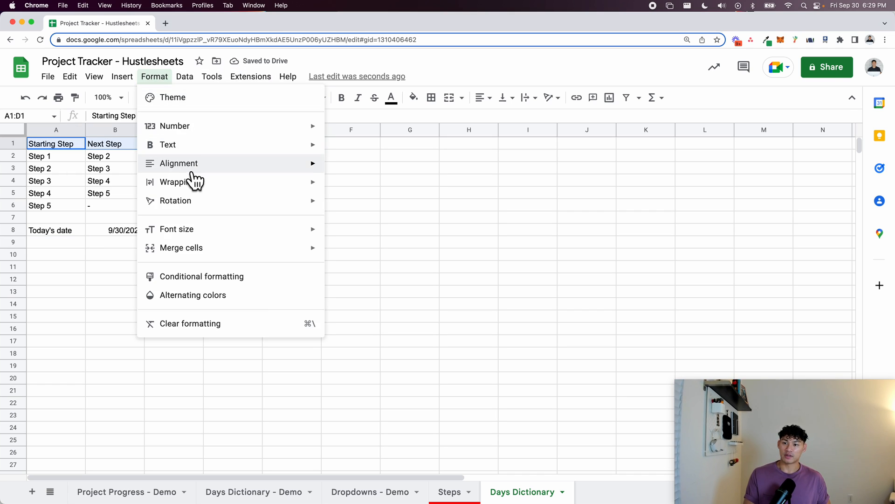
pyautogui.moveTo(195, 181)
pyautogui.click(352, 205)
pyautogui.click(256, 240)
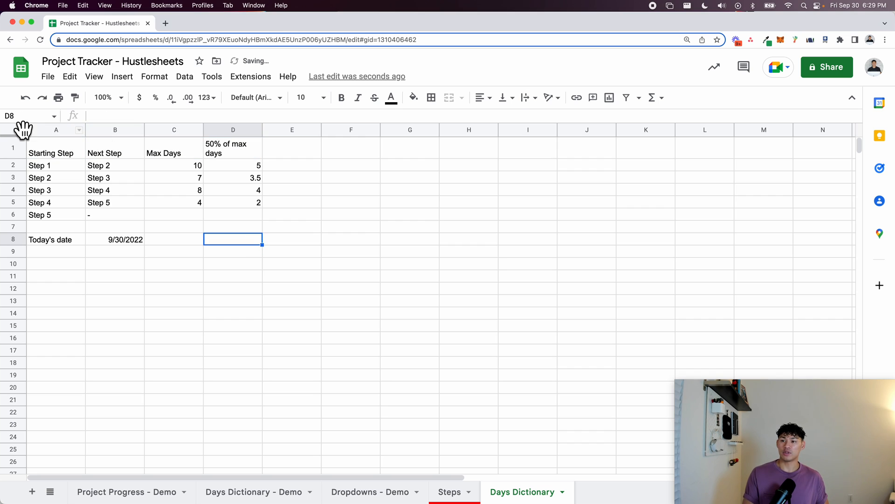
pyautogui.click(19, 146)
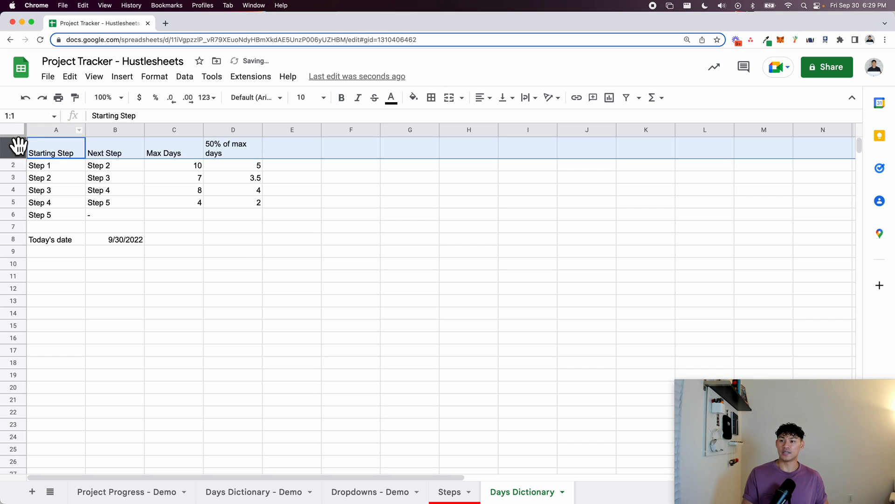
pyautogui.click(110, 240)
# Check the Project Progress - Demo sheet, return to Days Dictionary, enter =today() in F6 and fill it down to F11.
pyautogui.click(144, 491)
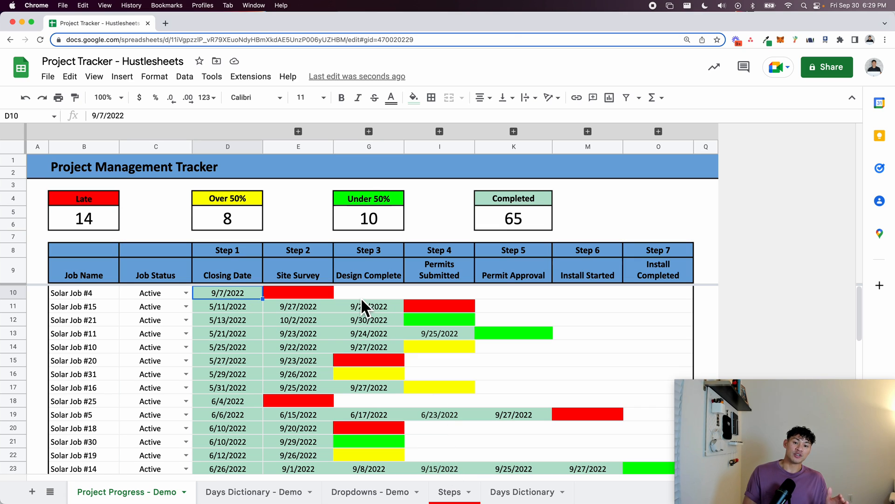
pyautogui.click(522, 492)
pyautogui.click(348, 214)
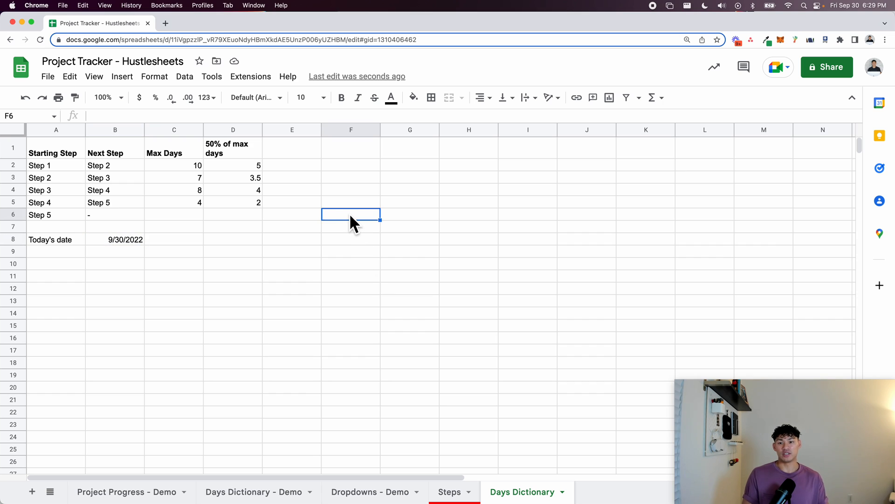
pyautogui.write('=today()')
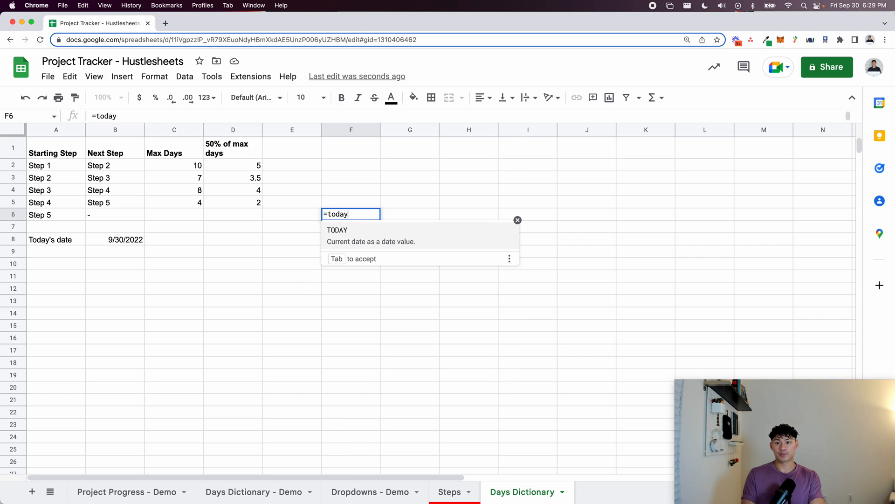
pyautogui.press('Return')
pyautogui.press('Up')
pyautogui.hotkey('shift', 'Down')
pyautogui.hotkey('shift', 'Down')
pyautogui.hotkey('shift', 'Down')
pyautogui.hotkey('shift', 'Down')
pyautogui.hotkey('shift', 'Down')
pyautogui.press('super+d')
pyautogui.press('Down')
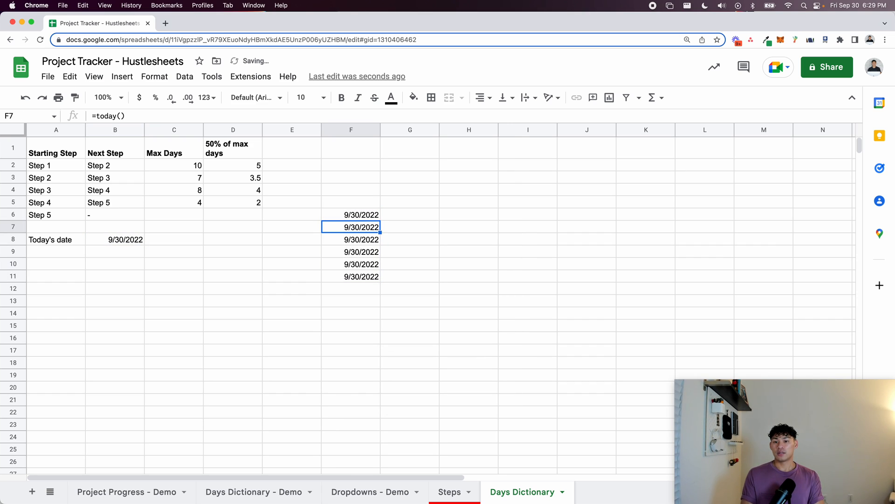
pyautogui.press('Return')
pyautogui.press('Return')
pyautogui.press('Return')
pyautogui.press('Return')
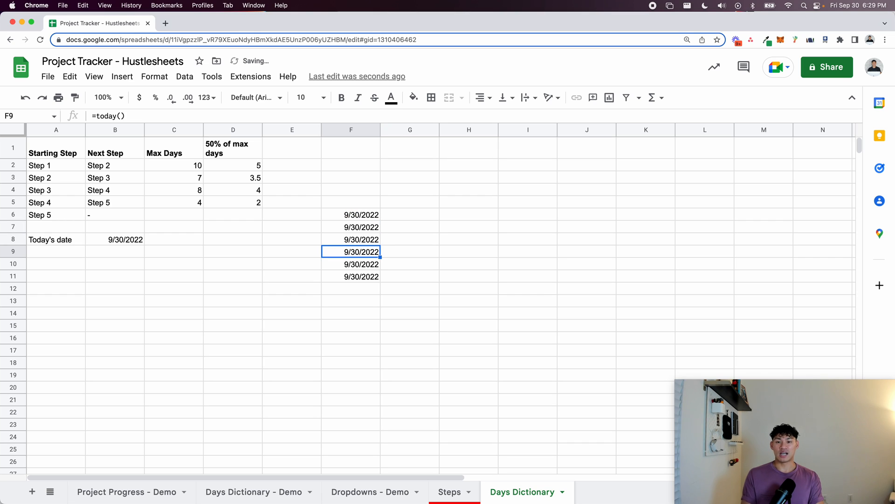
# Clear the sample dates from column F and select the today's date cell B8.
pyautogui.click(353, 130)
pyautogui.press('Delete')
pyautogui.click(115, 227)
pyautogui.click(102, 239)
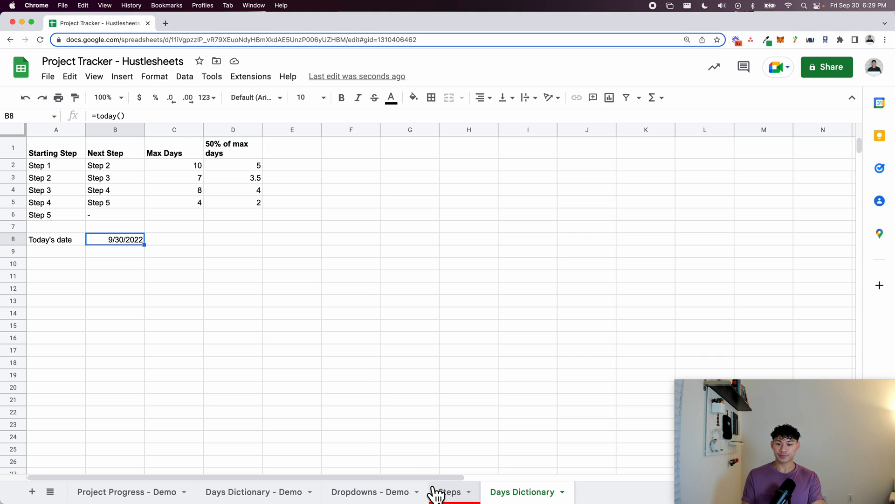
# Put a thicker solid outer border around the Days Dictionary range A1:D9.
pyautogui.moveTo(75, 159); pyautogui.dragTo(261, 256)
pyautogui.click(432, 98)
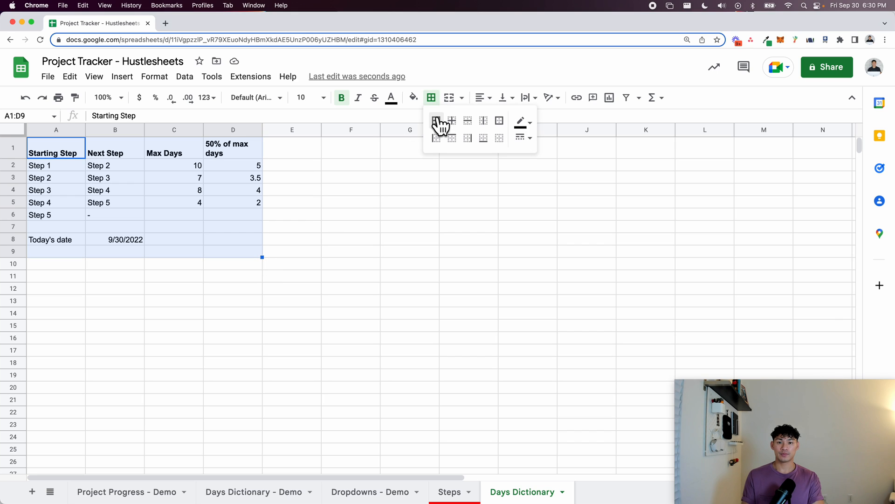
pyautogui.click(523, 137)
pyautogui.click(536, 158)
pyautogui.click(350, 192)
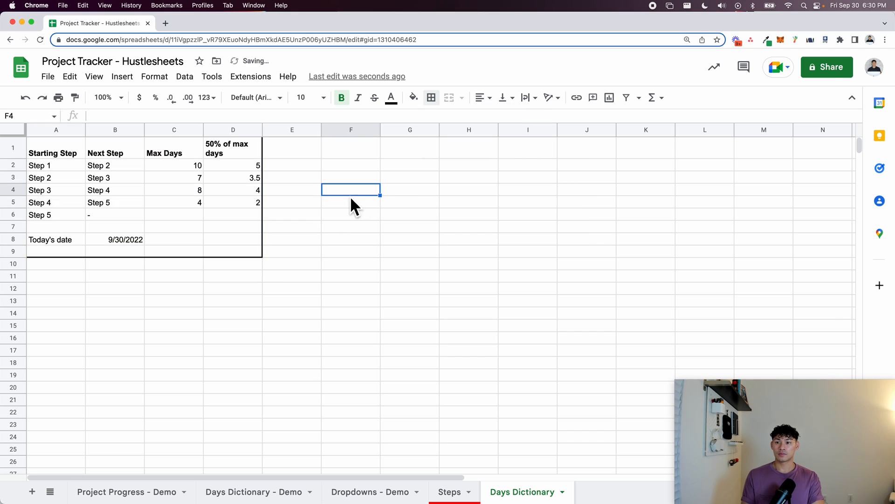
# Apply all borders in the same thicker line to the header cells A1:D1.
pyautogui.moveTo(79, 150); pyautogui.dragTo(234, 150)
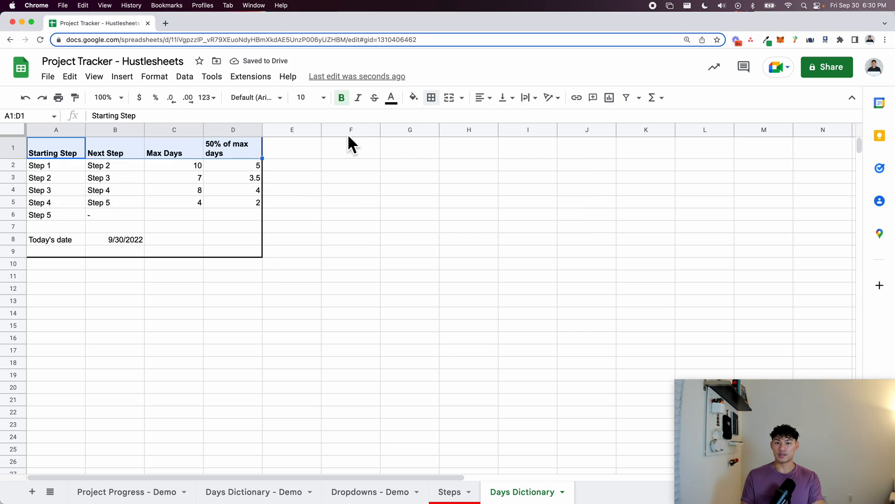
pyautogui.click(431, 98)
pyautogui.click(435, 122)
pyautogui.click(421, 238)
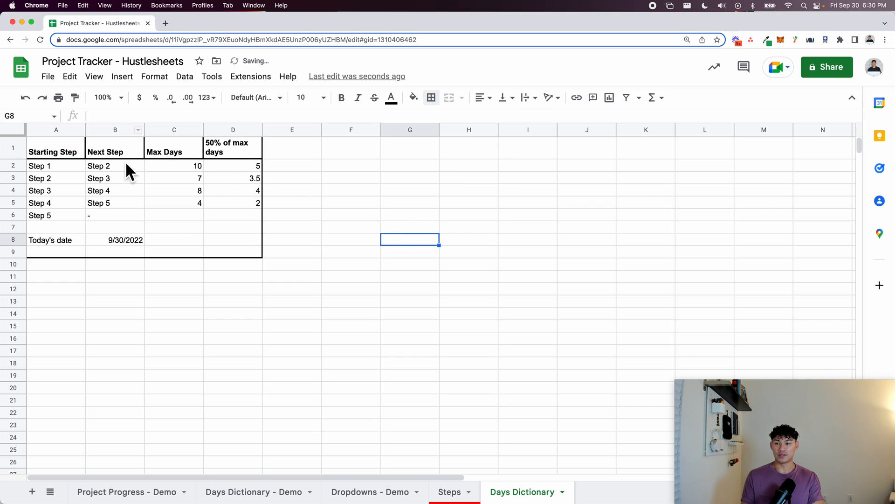
# On the Steps sheet, check off Step 2, remove its bold and make Step 3 "Create basic columns" bold.
pyautogui.click(431, 492)
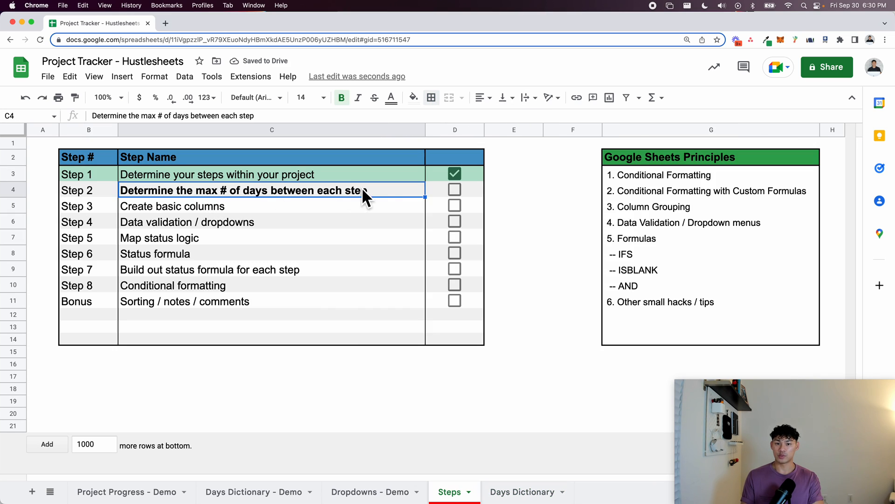
pyautogui.click(454, 194)
pyautogui.press('super+b')
pyautogui.press('Down')
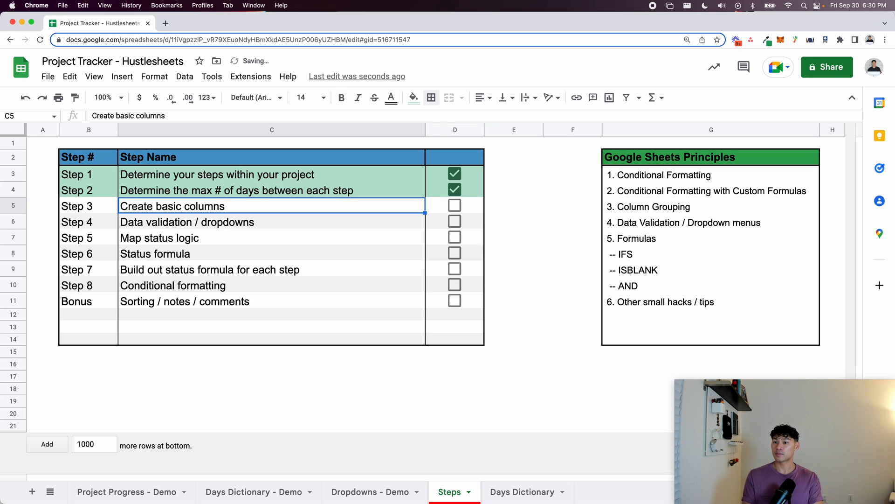
pyautogui.press('super+b')
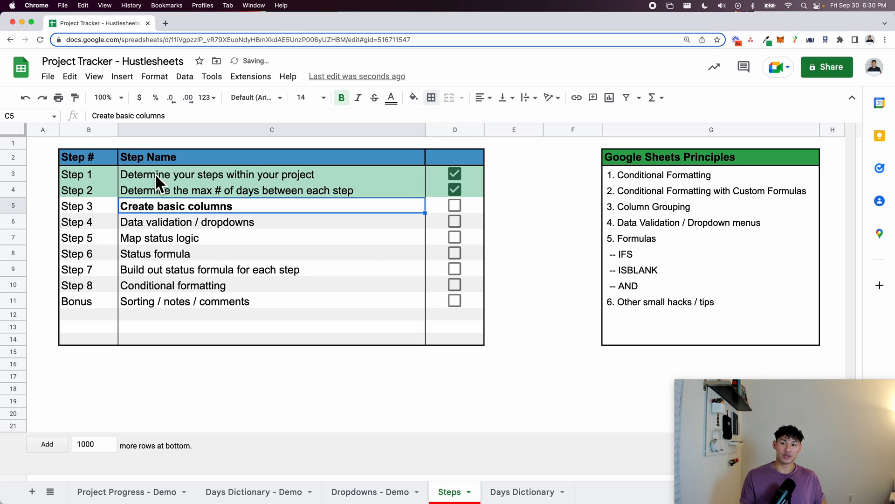
# On the Project Progress - Demo sheet, expand the grouped Site Survey and Design Complete status columns and collapse them again.
pyautogui.click(135, 483)
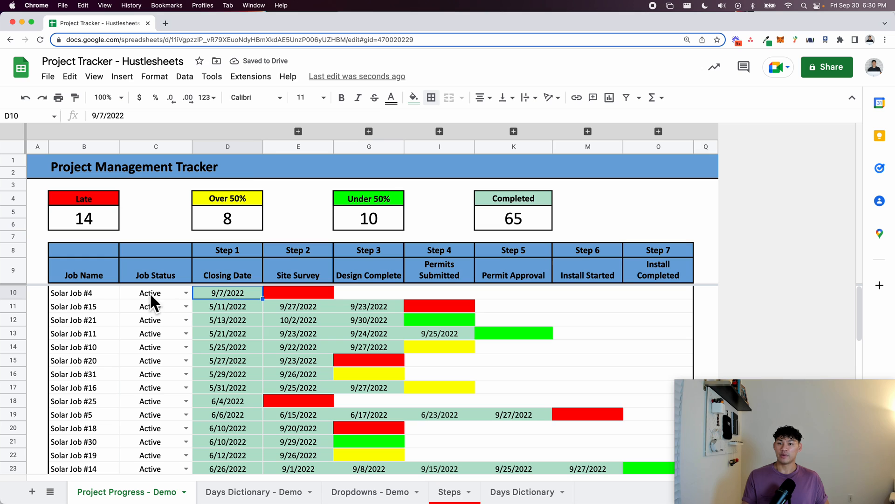
pyautogui.click(298, 131)
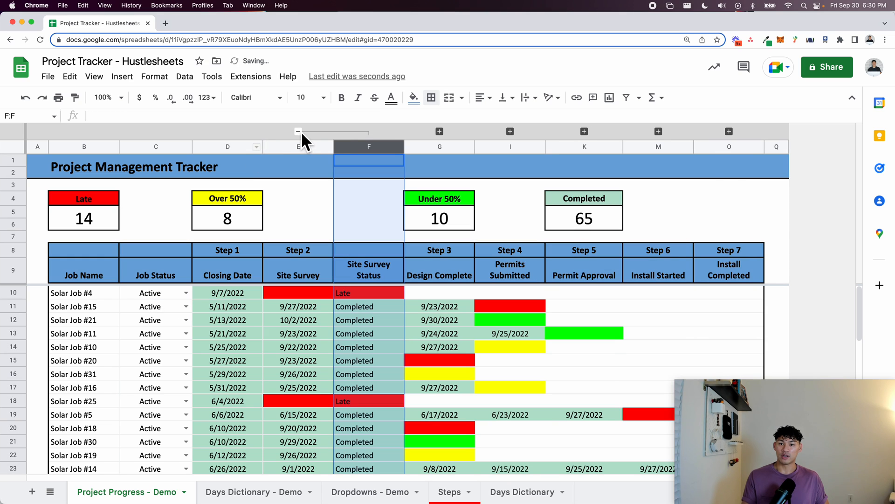
pyautogui.click(369, 198)
pyautogui.click(439, 131)
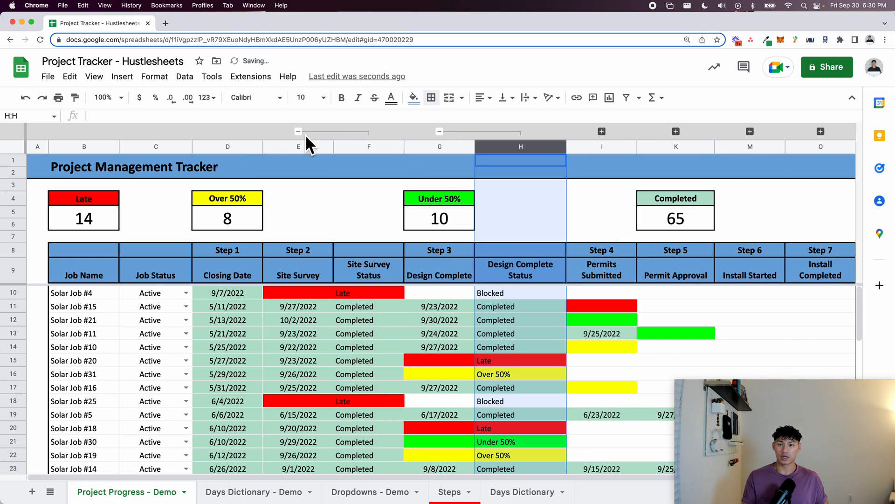
pyautogui.click(298, 131)
pyautogui.click(374, 132)
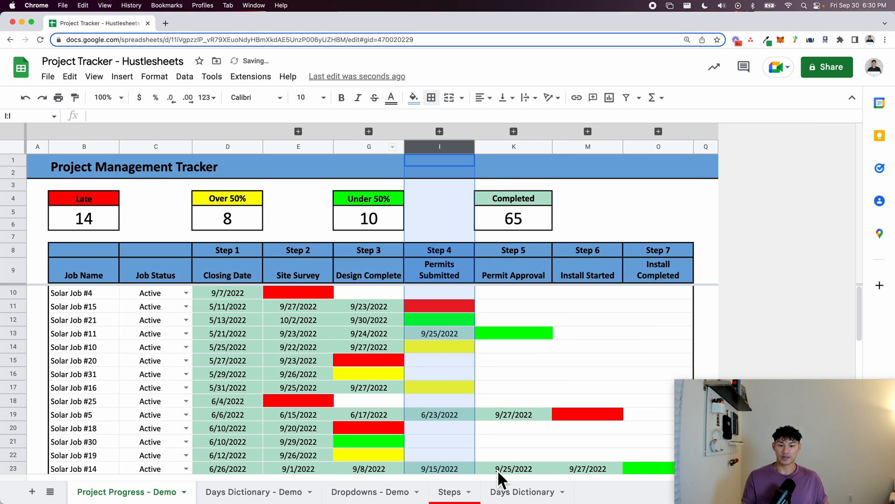
# Add a new sheet after the Steps sheet and name it "Project Progress".
pyautogui.click(450, 492)
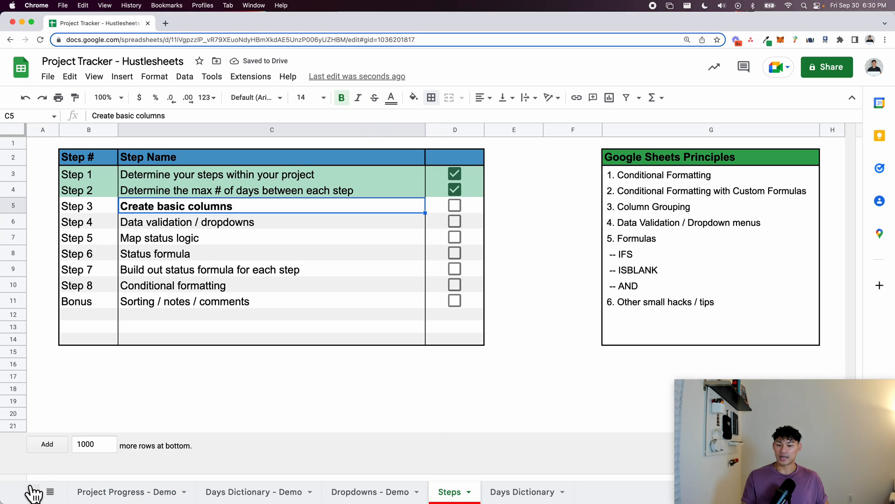
pyautogui.click(32, 491)
pyautogui.doubleClick(513, 495)
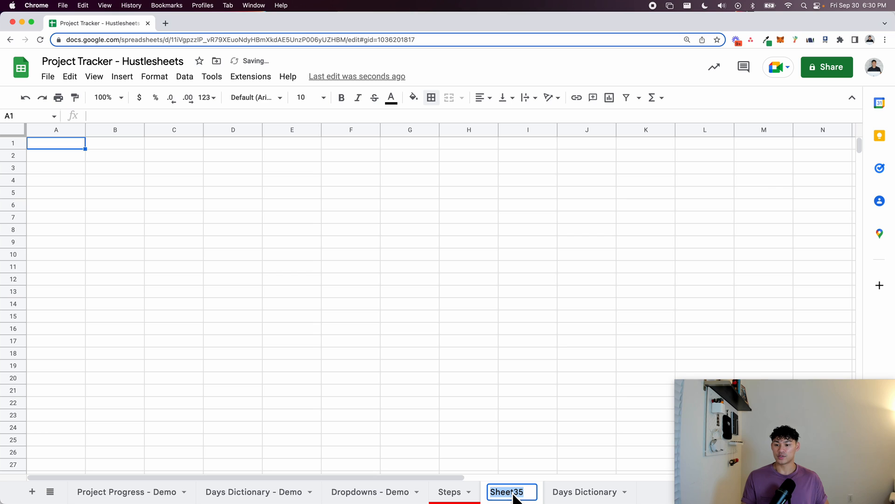
pyautogui.write('Project Pr')
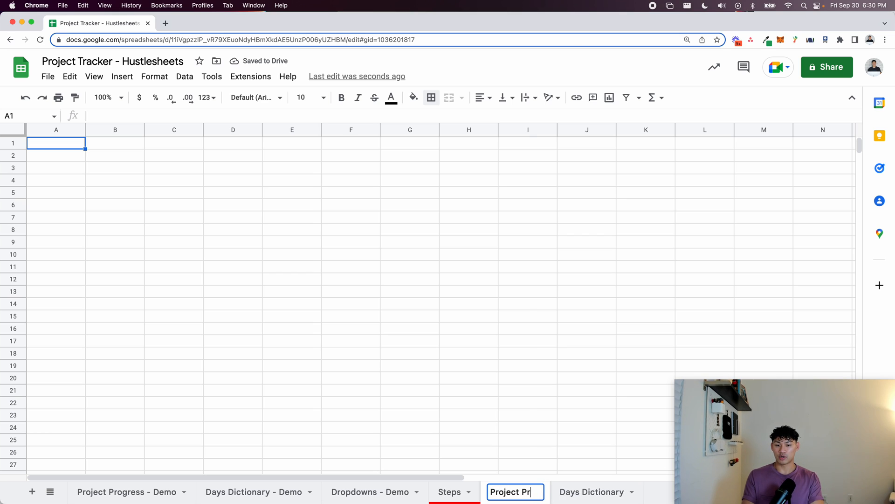
pyautogui.write('ogress')
pyautogui.press('Return')
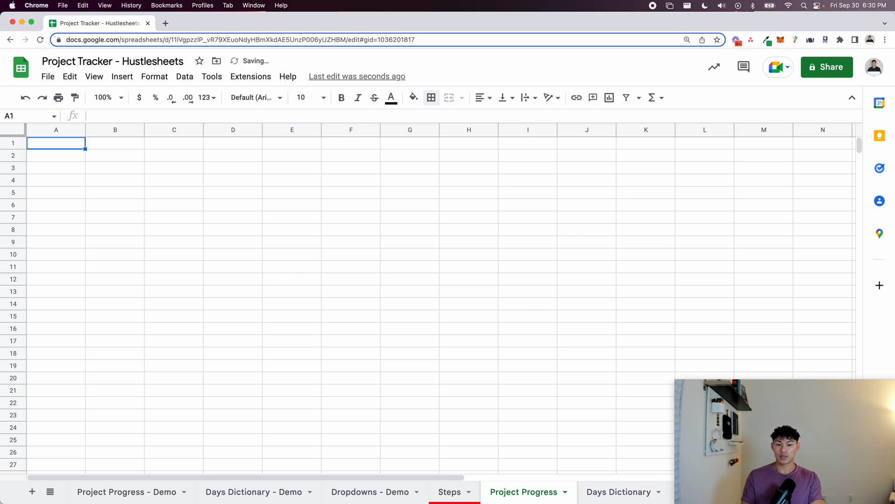
# Color the sheet tabs of Project Progress and Days Dictionary bright green.
pyautogui.click(564, 492)
pyautogui.moveTo(530, 365)
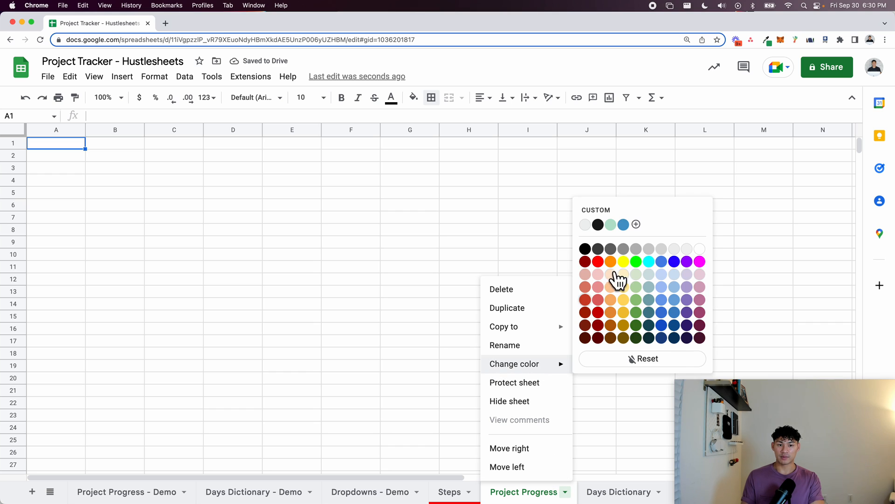
pyautogui.click(633, 261)
pyautogui.click(658, 492)
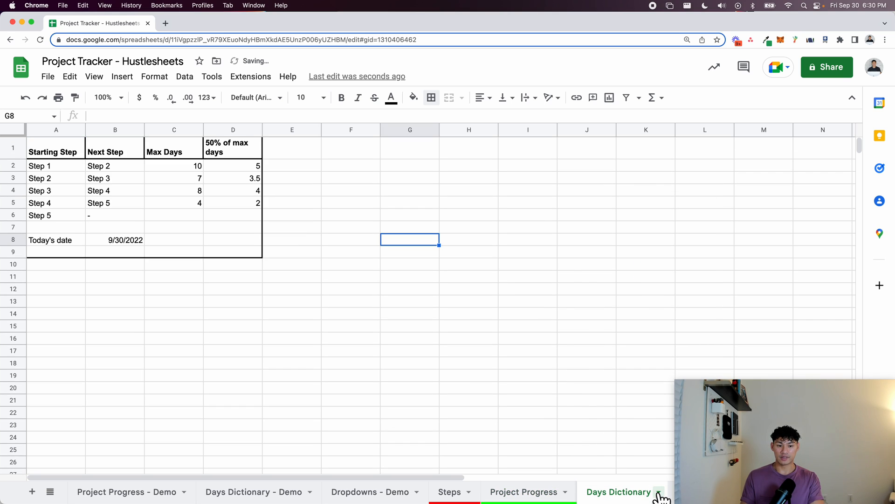
pyautogui.moveTo(626, 368)
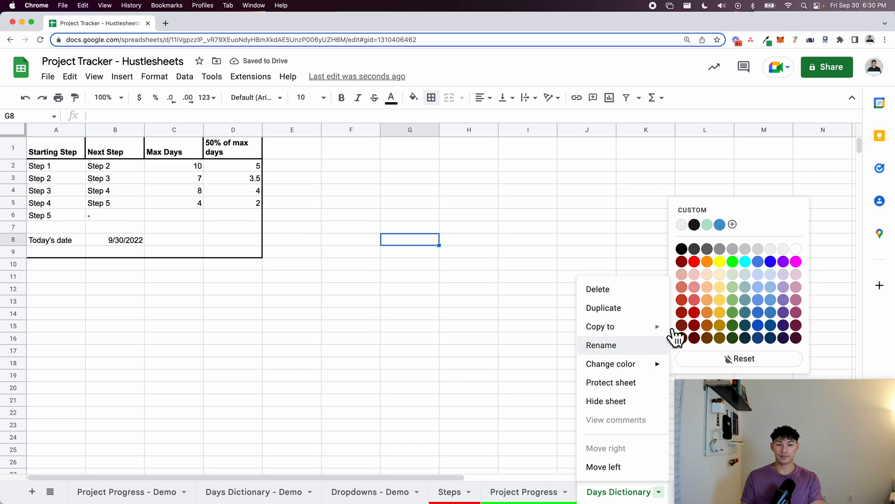
pyautogui.click(724, 265)
# On the Project Progress sheet, enter the headers "Job Name" in B5 and "Job Status" in C5.
pyautogui.click(503, 492)
pyautogui.click(112, 217)
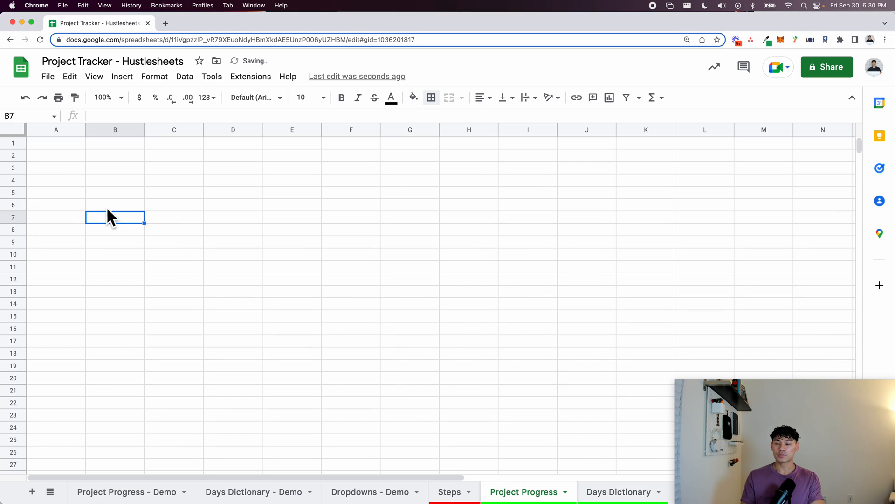
pyautogui.click(60, 170)
pyautogui.click(63, 193)
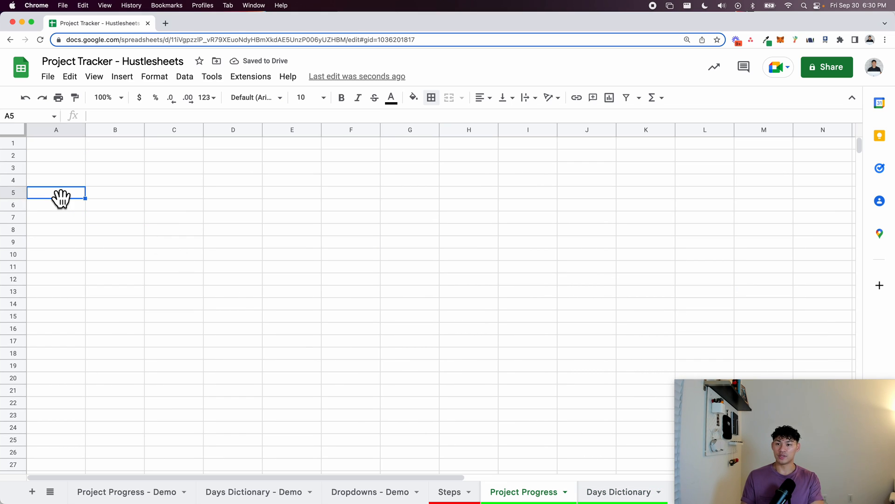
pyautogui.press('Right')
pyautogui.write('Job Name')
pyautogui.press('Tab')
pyautogui.write('Jo')
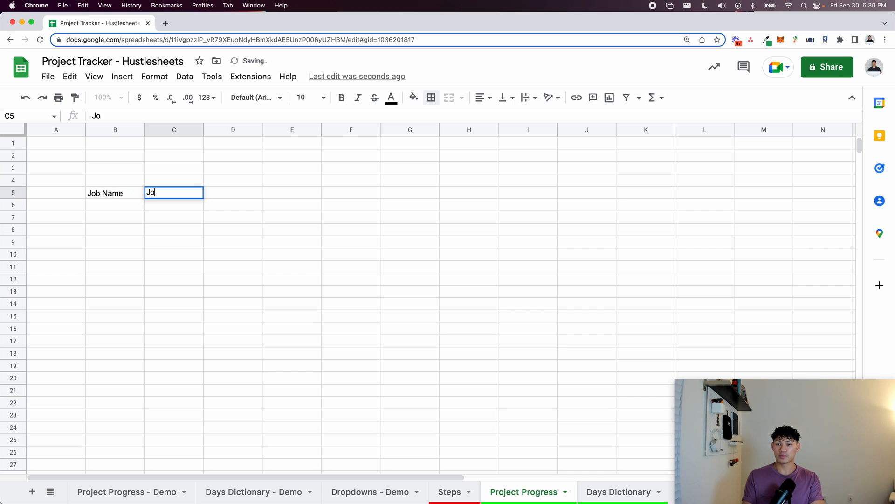
pyautogui.write('b Status')
pyautogui.press('Tab')
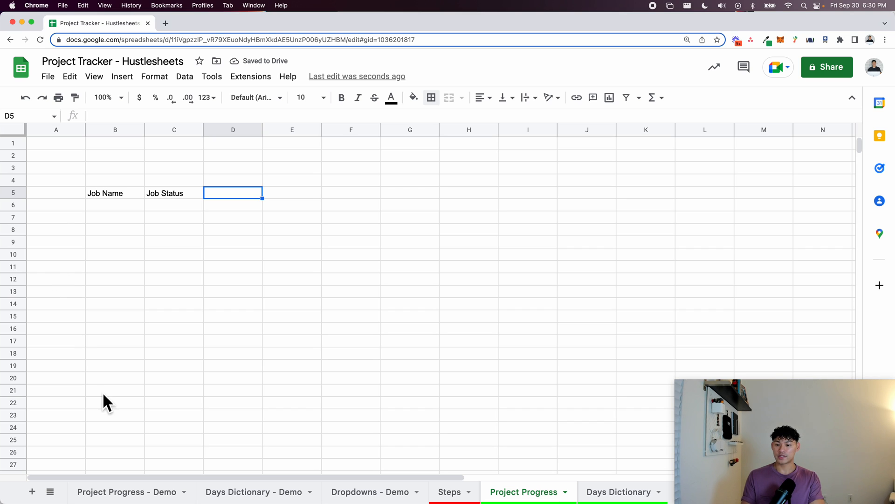
pyautogui.click(220, 41)
pyautogui.press('super+c')
pyautogui.press('super+n')
pyautogui.press('super+v')
pyautogui.press('Return')
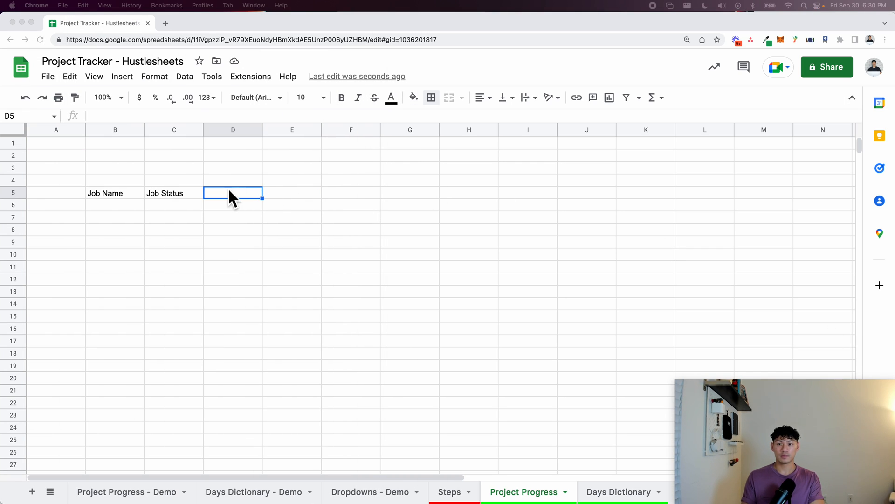
pyautogui.press('super+l')
pyautogui.write('Ste')
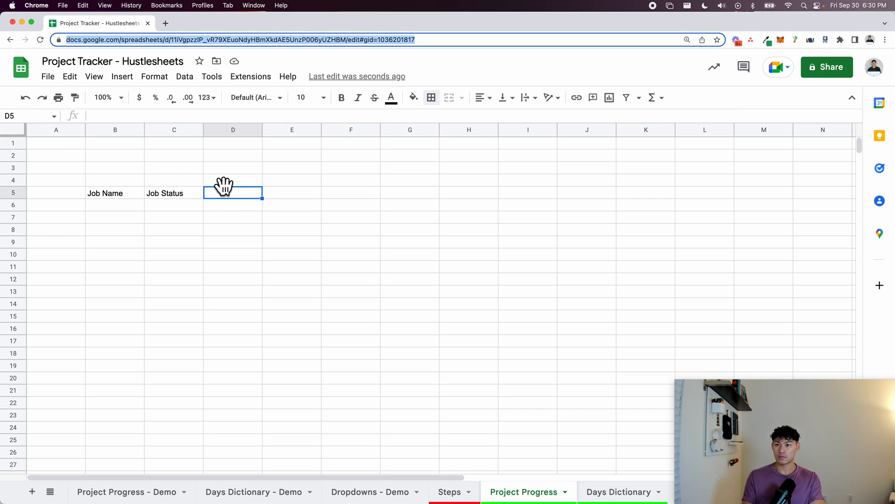
pyautogui.click(228, 194)
pyautogui.write('S')
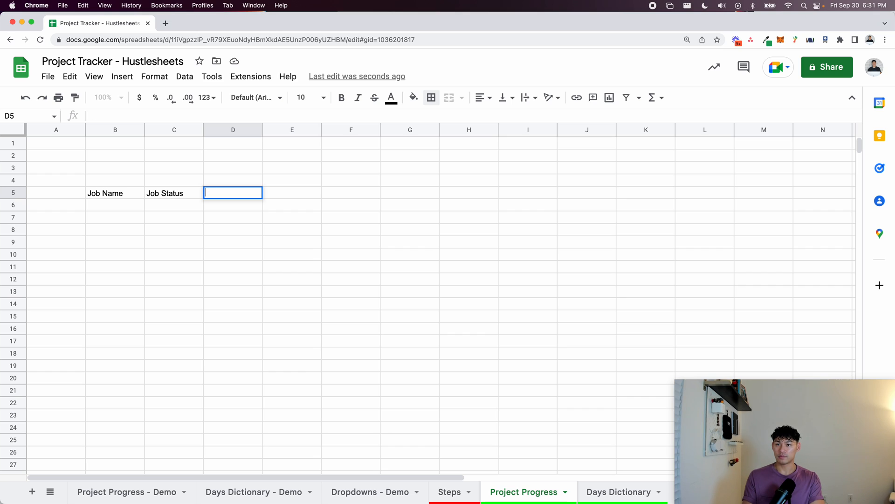
pyautogui.write('Step 1')
pyautogui.press('Escape')
pyautogui.press('super+l')
pyautogui.write('s')
pyautogui.press('Escape')
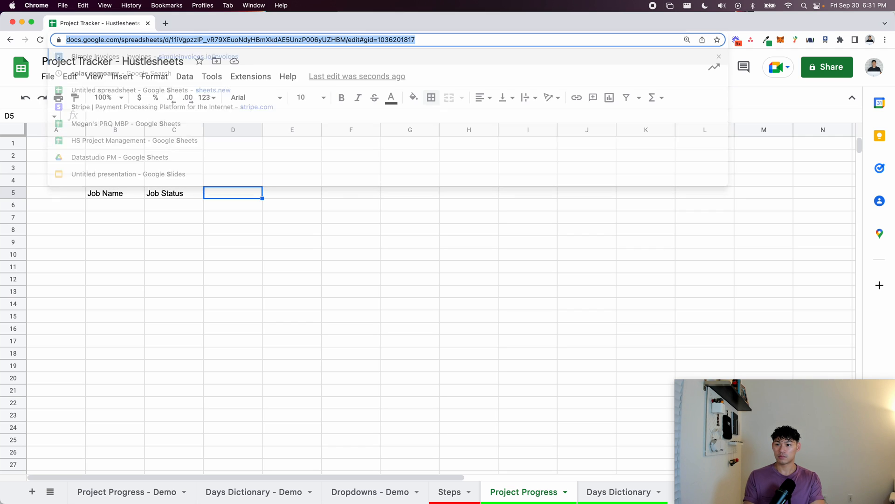
pyautogui.press('Escape')
# Enter the headers "Step 1" in D5 and "Step 2" in E5.
pyautogui.write('Step 1')
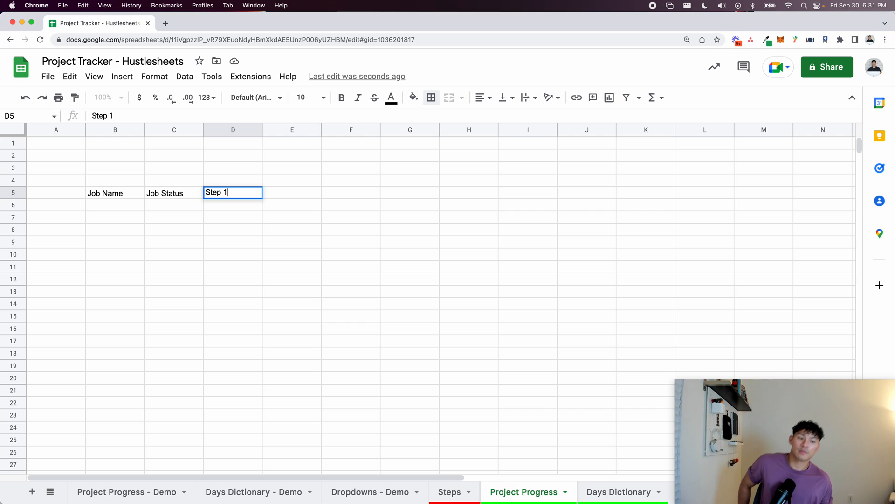
pyautogui.press('Tab')
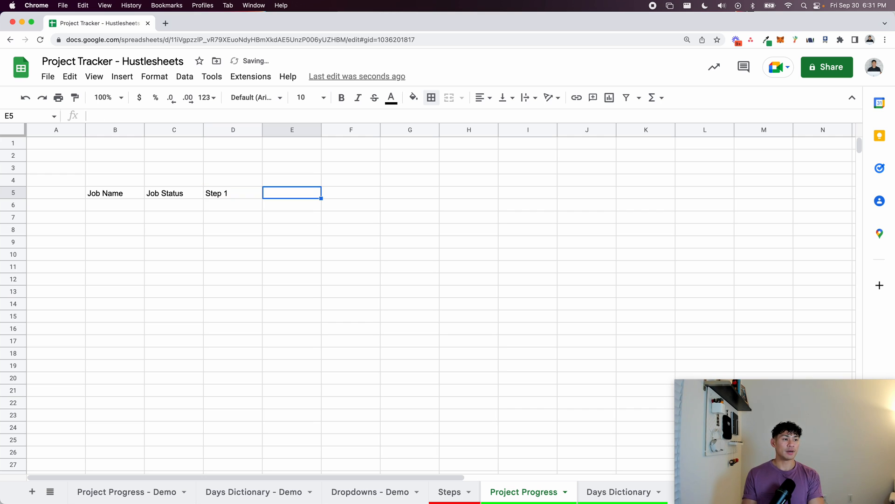
pyautogui.write('S')
pyautogui.press('Escape')
pyautogui.write('Step 2')
pyautogui.press('Return')
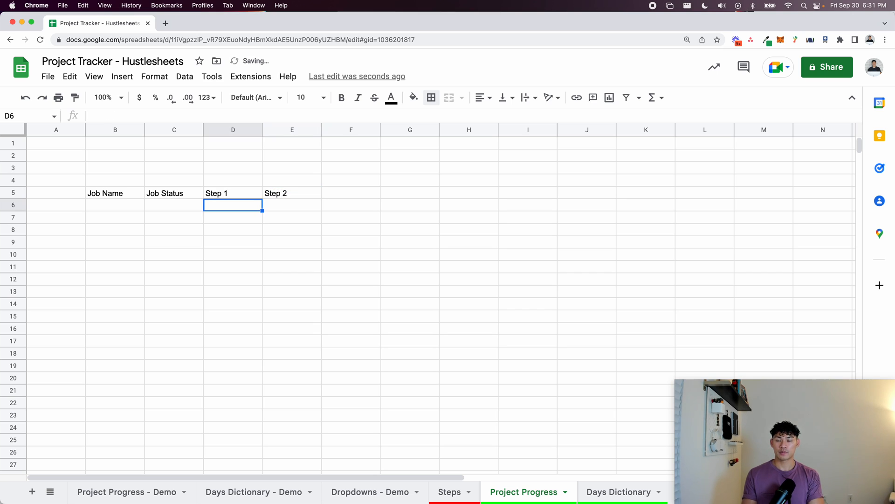
# Extend the header in E5 to read "Step 2 (date)".
pyautogui.press('Up')
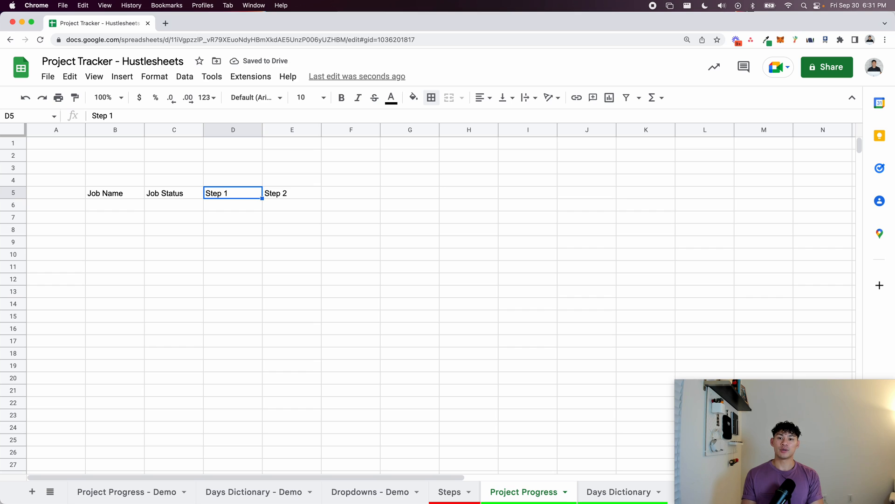
pyautogui.press('Right')
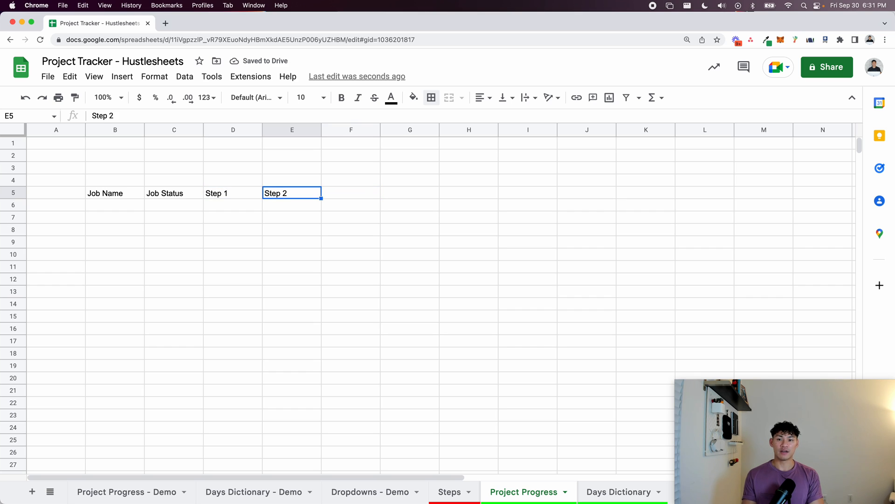
pyautogui.click(221, 199)
pyautogui.click(273, 193)
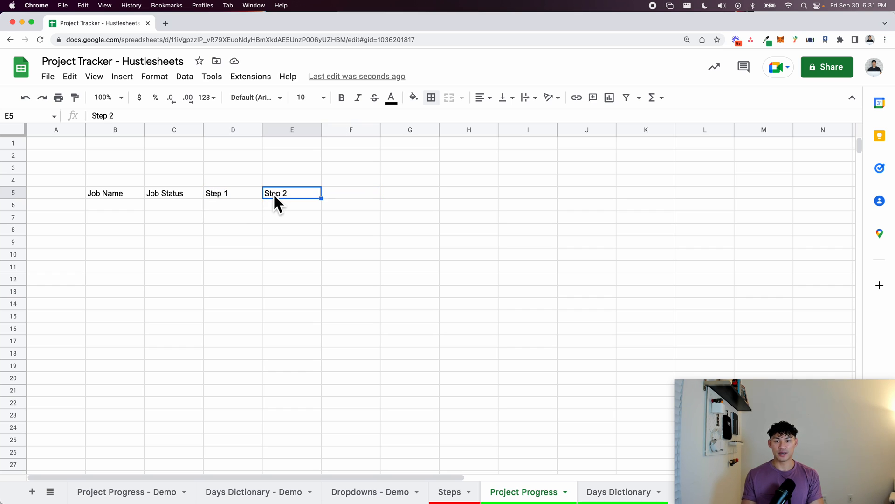
pyautogui.press('Right')
pyautogui.write('S')
pyautogui.press('Escape')
pyautogui.press('Left')
pyautogui.press('Return')
pyautogui.write('(date)')
# Enter the header "Step 2 (status)" in F5.
pyautogui.press('Tab')
pyautogui.write('Step ')
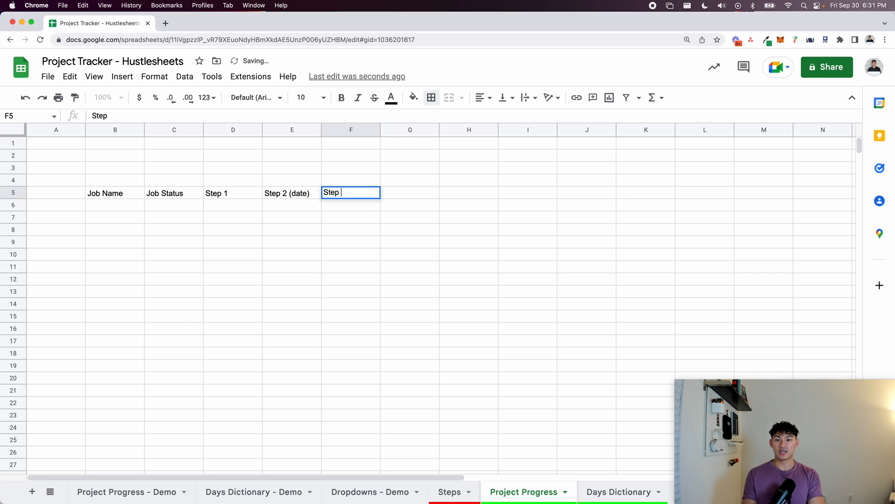
pyautogui.write('2 (status)')
pyautogui.press('Return')
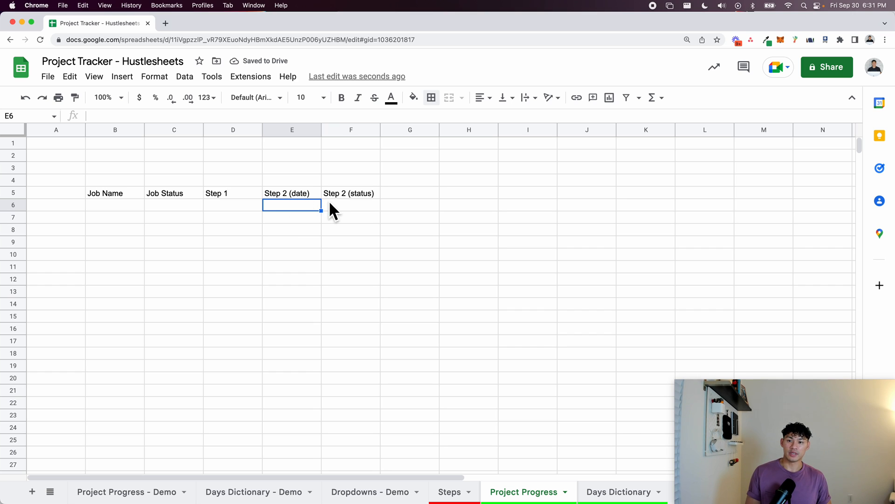
# List the possible statuses Late, Over 50%, Under 50% and Completed in F6:F9 below the Step 2 (status) header.
pyautogui.click(344, 210)
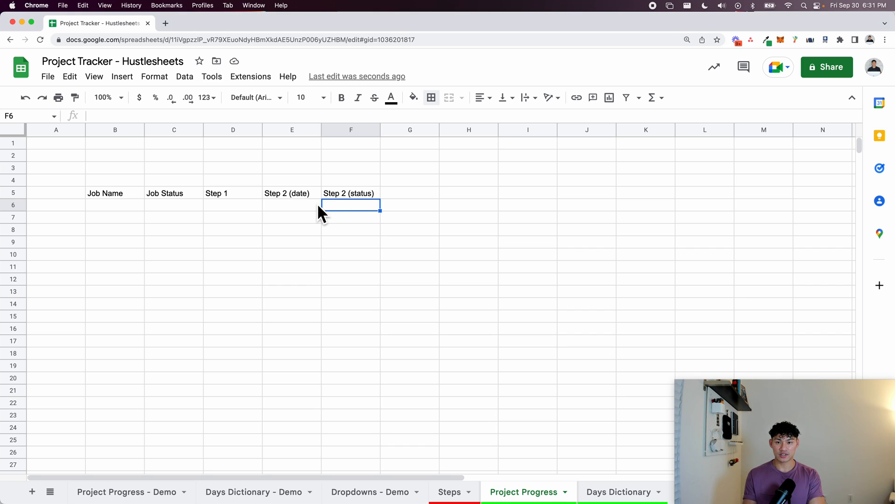
pyautogui.write('Late')
pyautogui.press('Return')
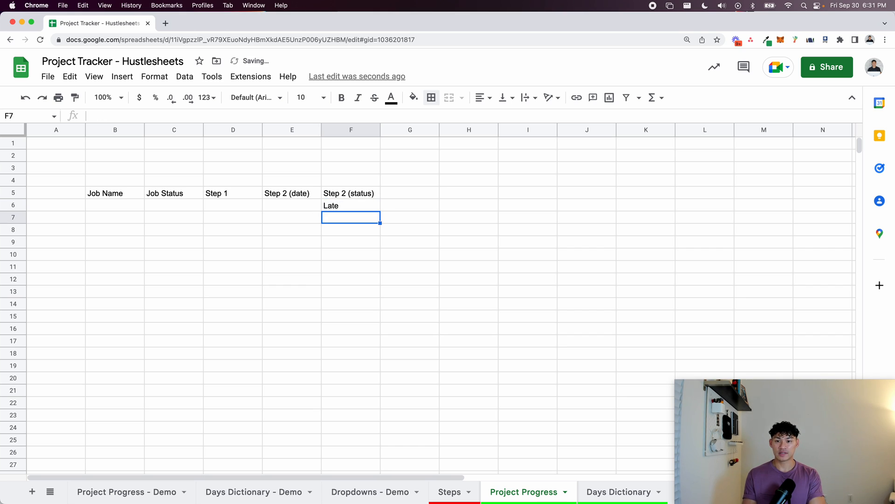
pyautogui.write('Over 50%')
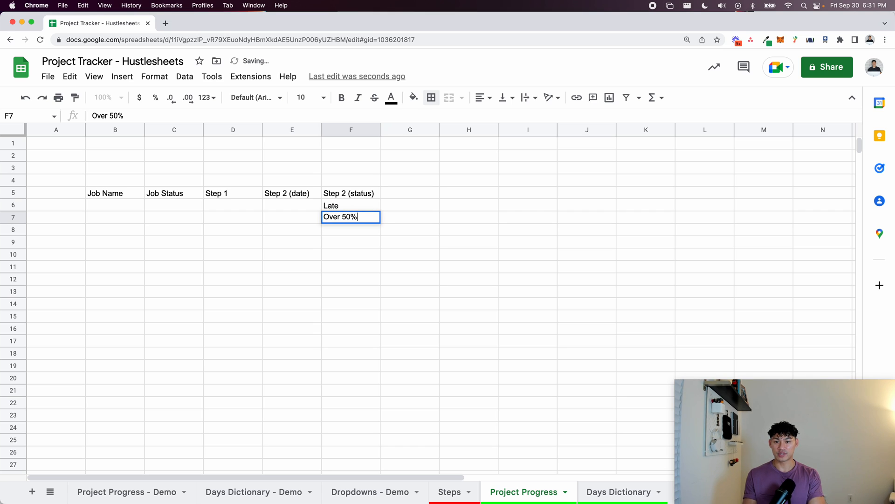
pyautogui.press('Return')
pyautogui.write('Under 50%')
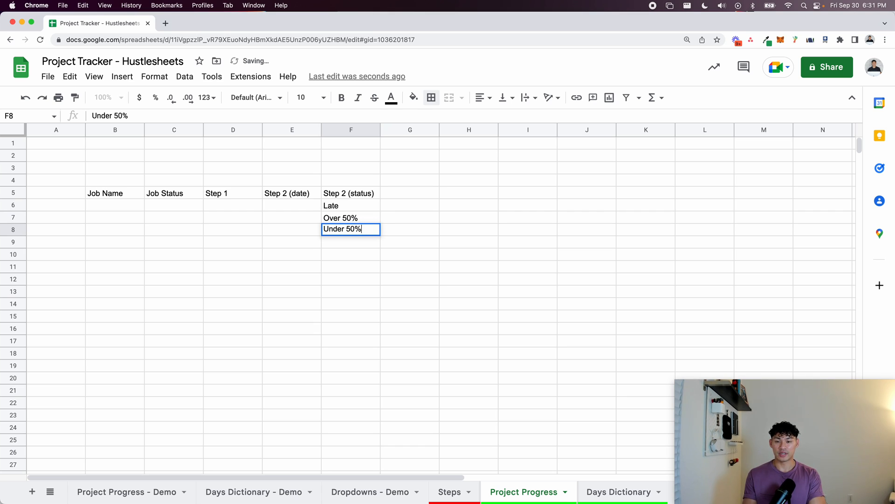
pyautogui.press('Return')
pyautogui.write('Completed')
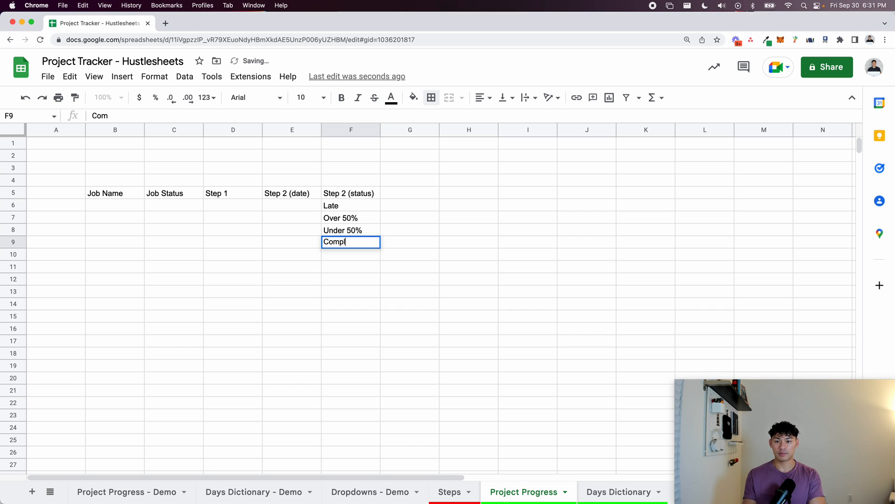
pyautogui.press('Return')
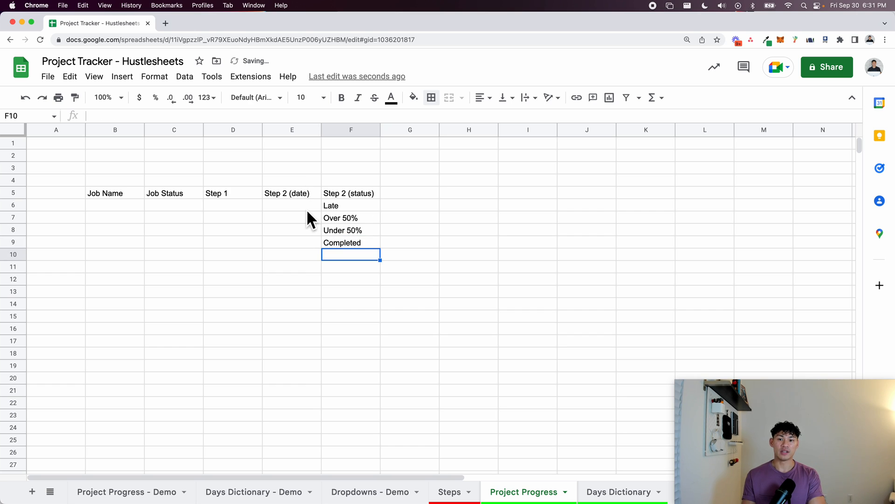
# Try filling the Late row E6:F6 red and the Over 50% row E7:F7 bright green, and undo the fills.
pyautogui.moveTo(307, 209); pyautogui.dragTo(351, 208)
pyautogui.click(414, 98)
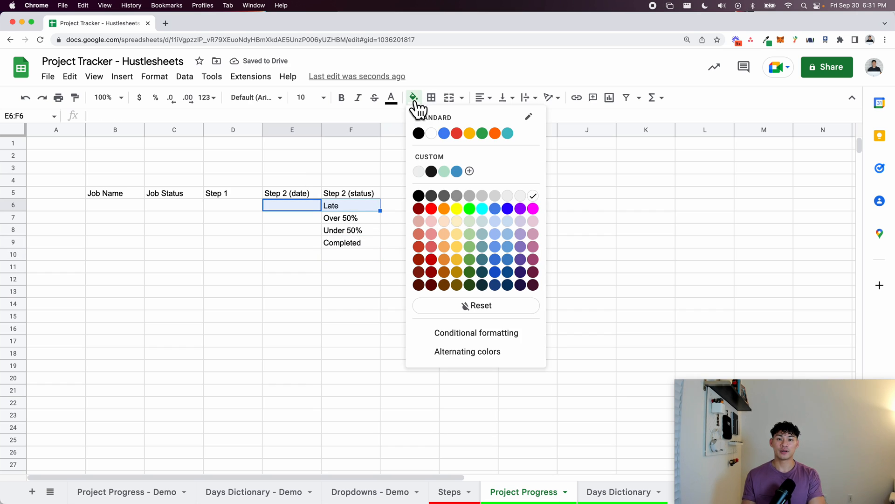
pyautogui.click(433, 209)
pyautogui.moveTo(301, 219); pyautogui.dragTo(351, 218)
pyautogui.click(414, 98)
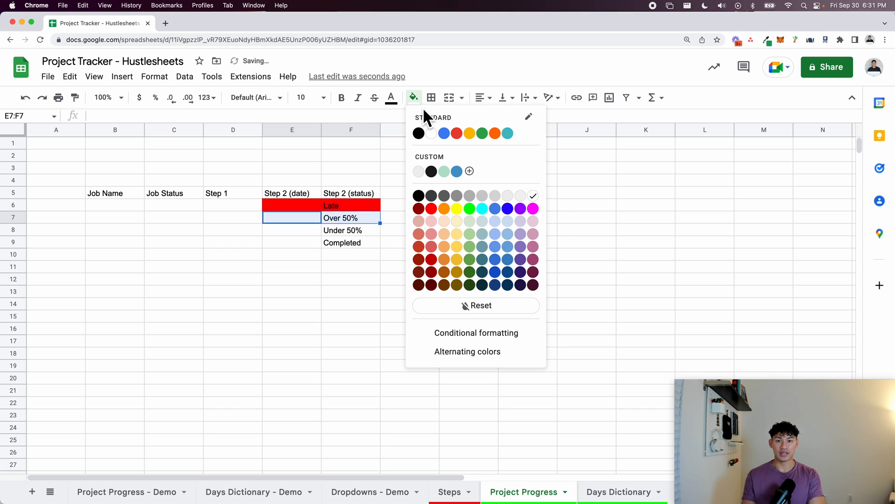
pyautogui.click(469, 208)
pyautogui.press('super+z')
pyautogui.press('super+z')
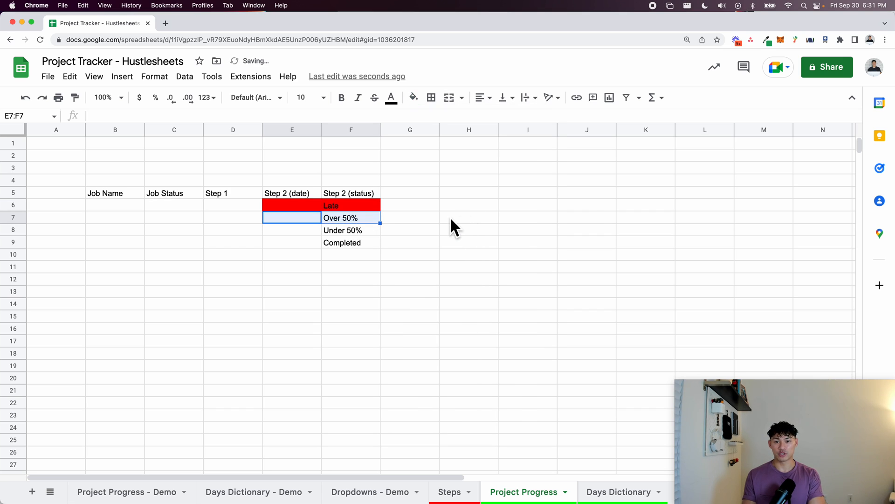
# Enter the headers "Step 3 (date)" in G5 and "Step 3 (status)" in H5.
pyautogui.click(391, 195)
pyautogui.click(223, 205)
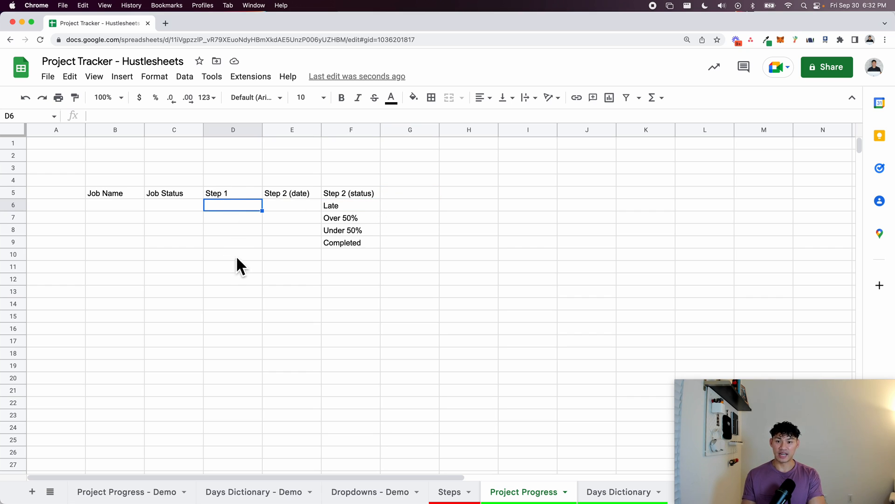
pyautogui.click(410, 195)
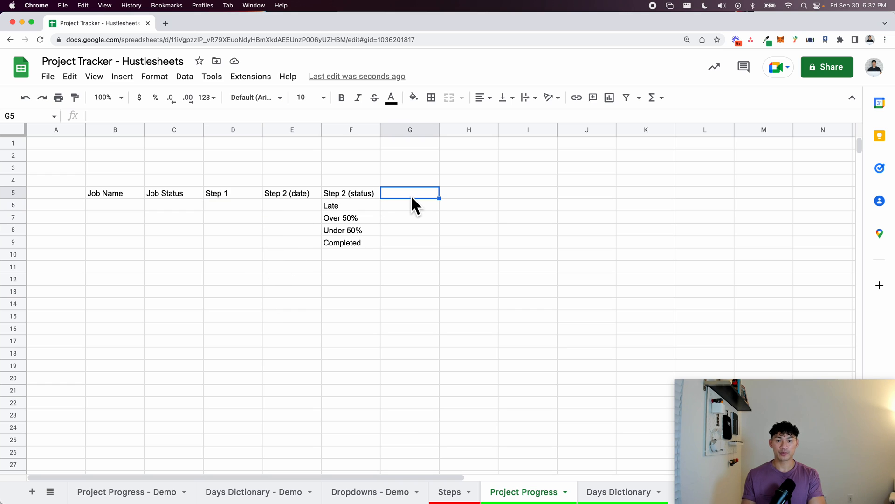
pyautogui.write('Step 3 (date)')
pyautogui.press('Tab')
pyautogui.write('Step 3')
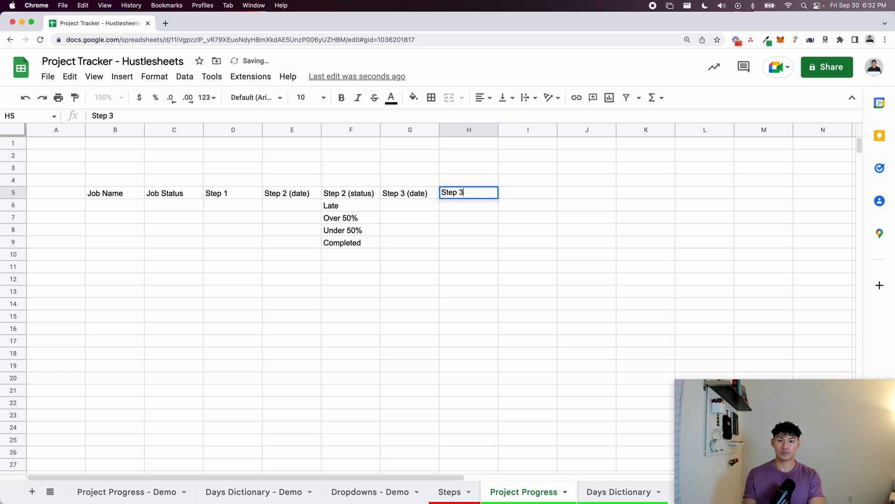
pyautogui.write(' (status)')
pyautogui.press('Tab')
# Enter the headers "Step 4 (date)" in I5 and "Step 4 (status)" in J5.
pyautogui.write('Step 4')
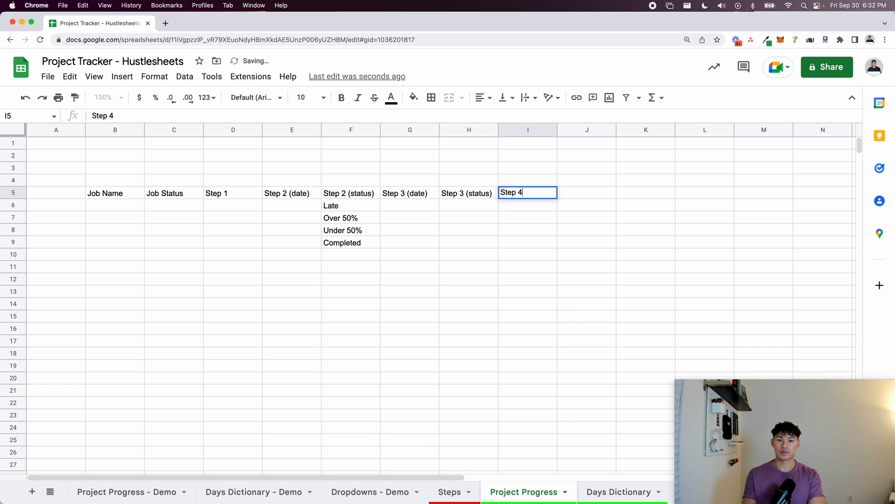
pyautogui.write(' (date)')
pyautogui.press('Tab')
pyautogui.write('Step ')
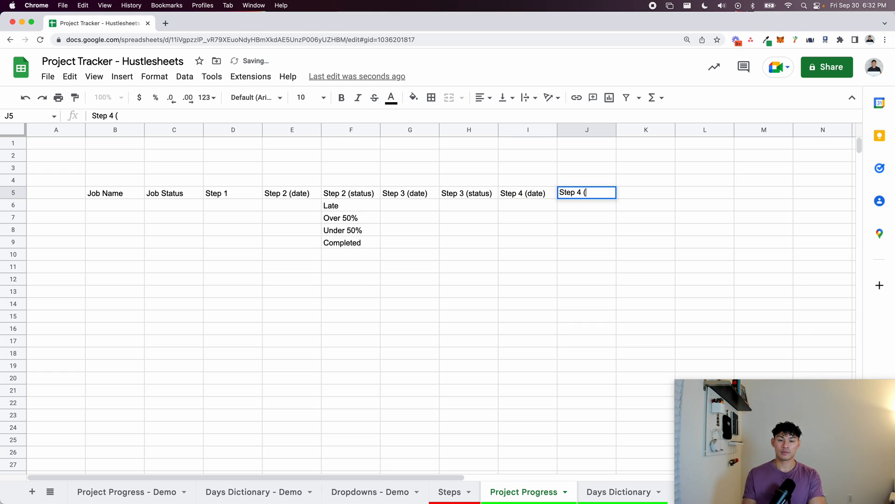
pyautogui.write('4 (status)')
pyautogui.press('Tab')
# Enter the headers "Step 5 (date)" in K5 and "Step 5 (status)" in L5.
pyautogui.write('Step ')
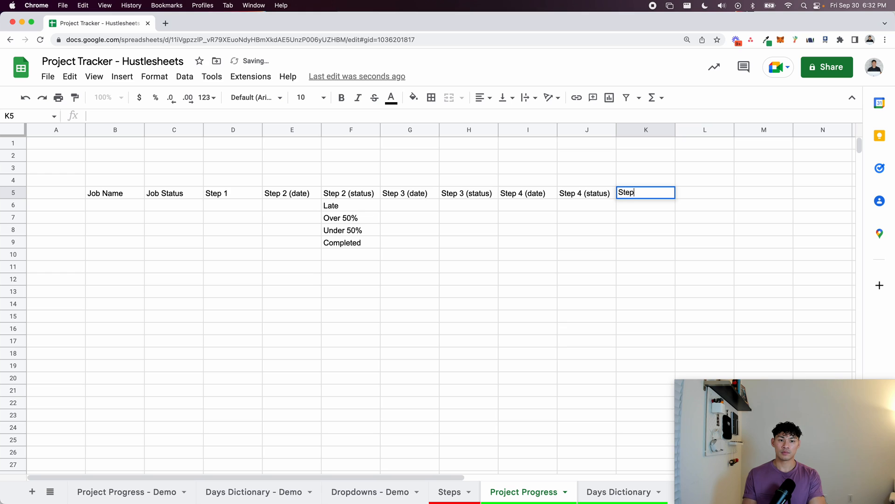
pyautogui.write('4')
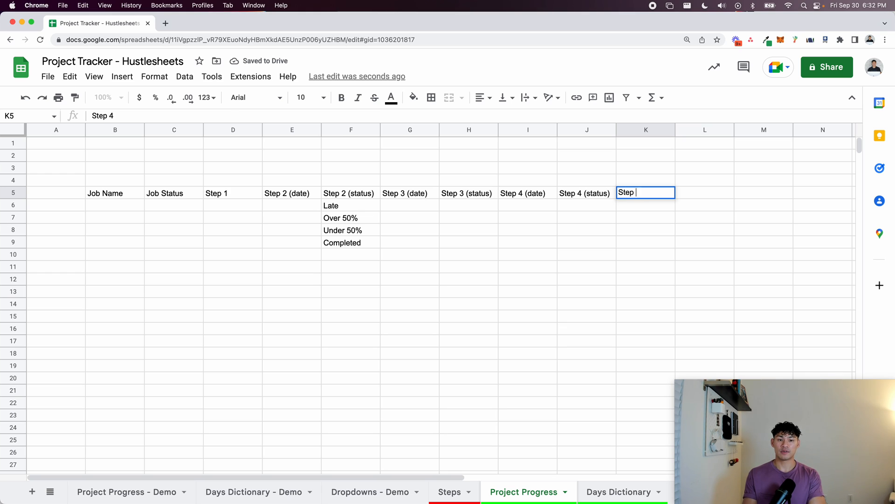
pyautogui.write(' (date)')
pyautogui.press('Tab')
pyautogui.write('St')
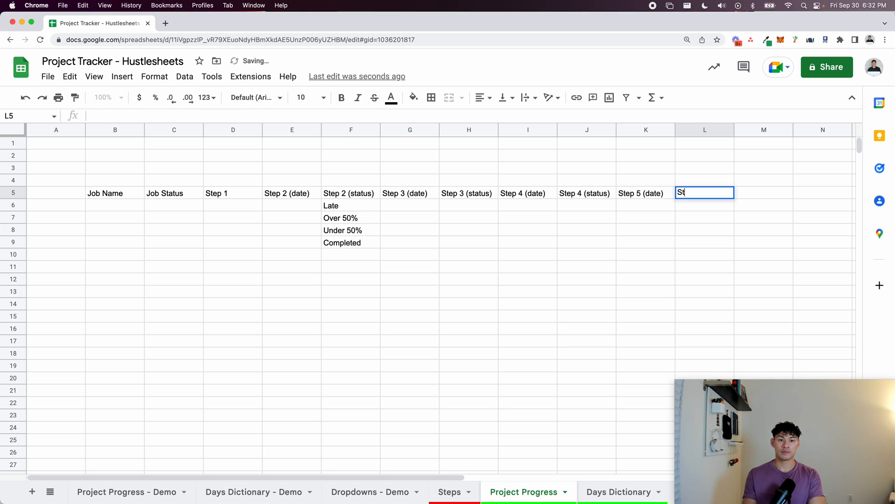
pyautogui.write('ep 5 (status)')
pyautogui.press('Return')
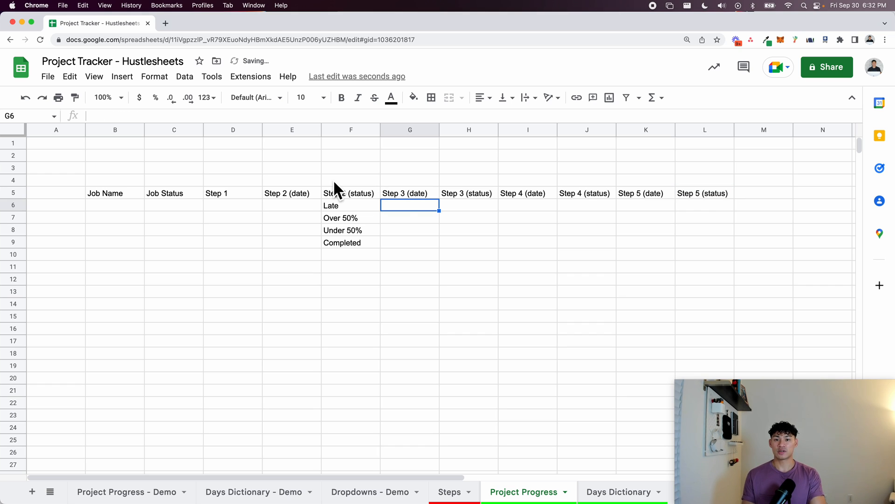
# Make header row 5 bold and clear the sample statuses below the Step 2 (status) header.
pyautogui.click(21, 193)
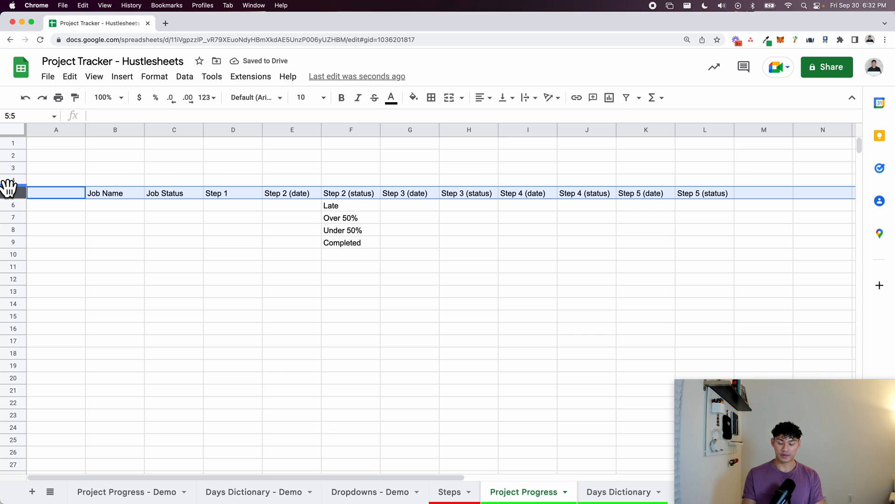
pyautogui.press('super+b')
pyautogui.moveTo(352, 207); pyautogui.dragTo(353, 285)
pyautogui.press('Delete')
pyautogui.click(210, 280)
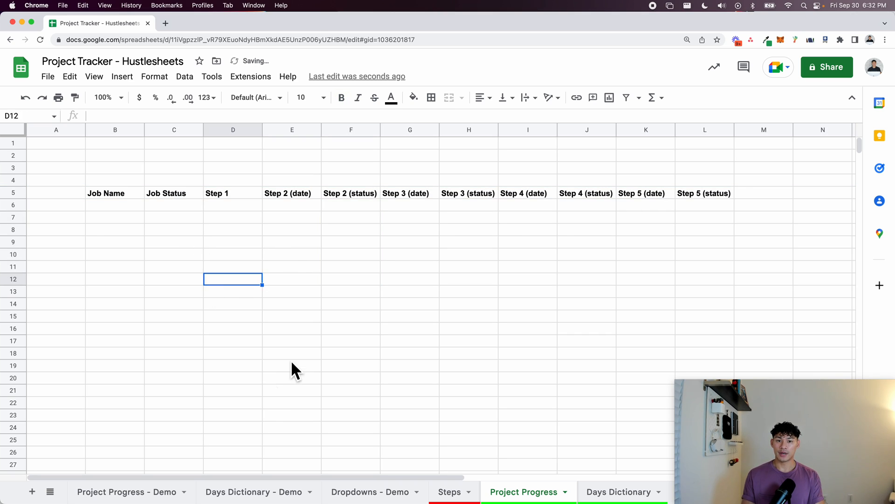
# On the Steps sheet, check off Step 3 "Create basic columns" and remove the bold from its name.
pyautogui.click(476, 495)
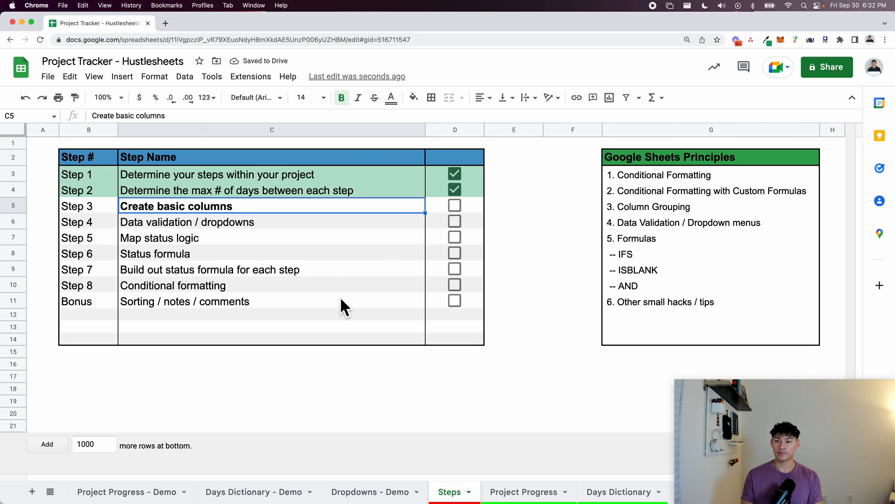
pyautogui.click(454, 206)
pyautogui.click(373, 209)
pyautogui.press('super+b')
pyautogui.click(273, 221)
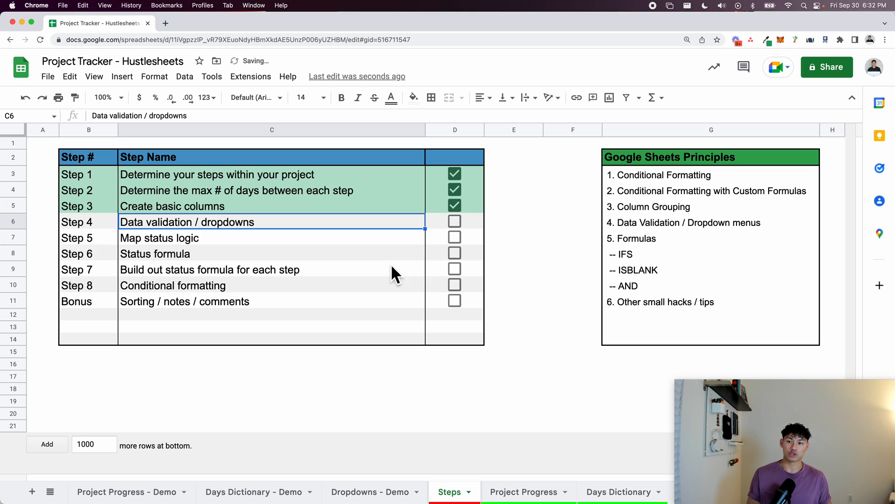
# Look at the date picker in an empty Closing Date cell of the Project Progress - Demo sheet.
pyautogui.click(502, 492)
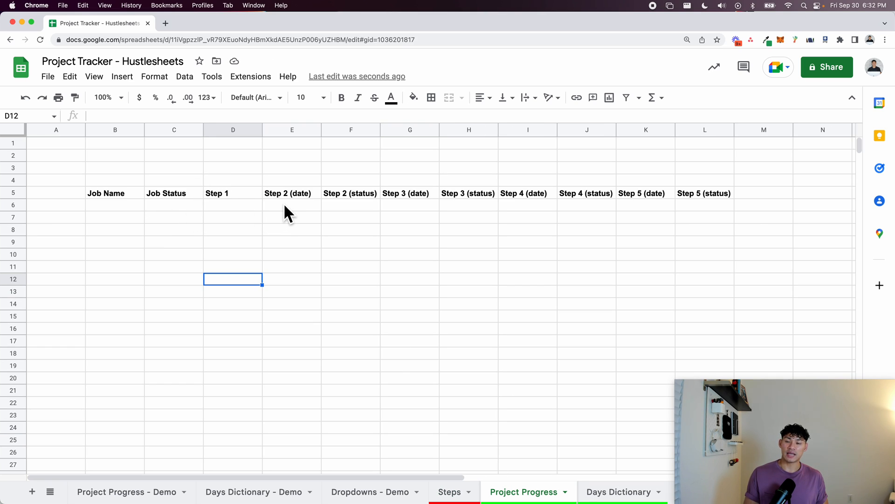
pyautogui.click(127, 494)
pyautogui.scroll(-10, 138, 372)
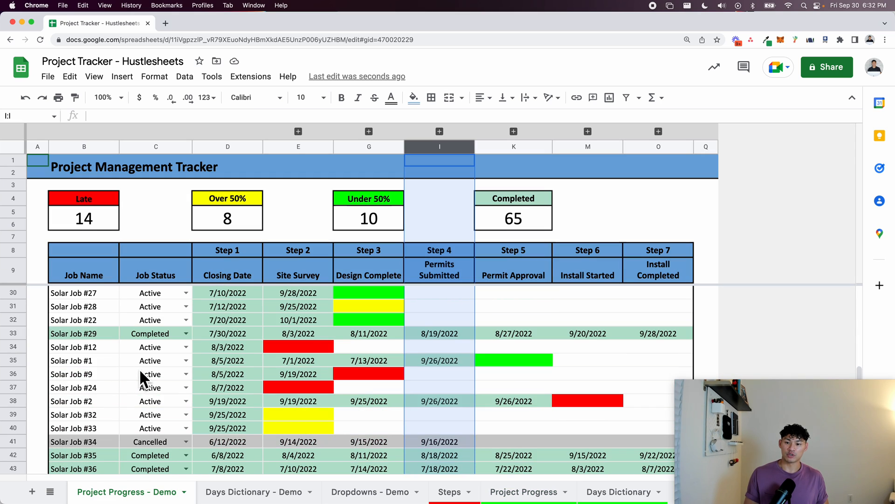
pyautogui.doubleClick(226, 403)
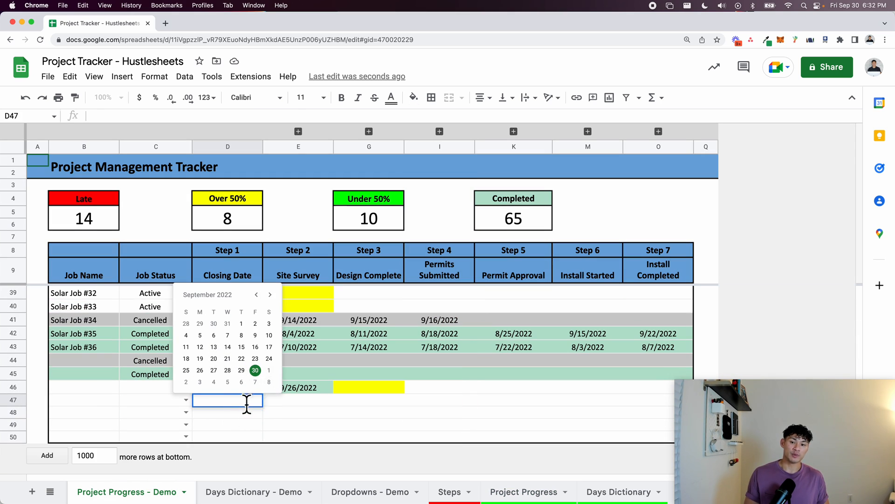
pyautogui.click(246, 415)
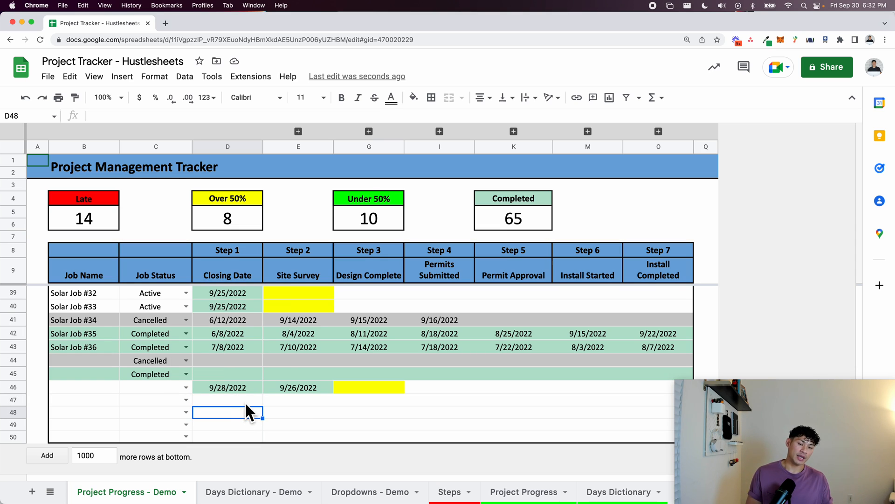
# Test the date validation by entering "s" as the closing date in D46, and clear the cell.
pyautogui.click(241, 387)
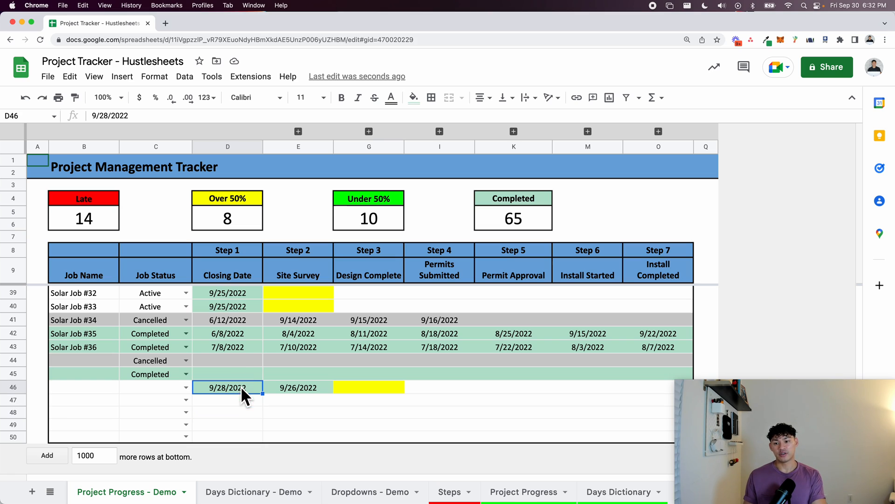
pyautogui.write('s')
pyautogui.press('Return')
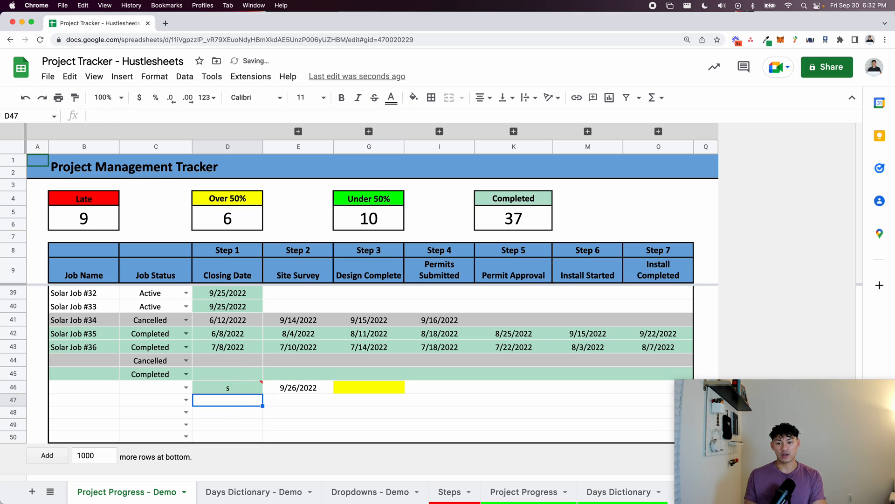
pyautogui.click(239, 386)
pyautogui.press('Delete')
# Test the invalid entry "sds" as Solar Job #35's closing date in D42, and clear the cell.
pyautogui.click(236, 338)
pyautogui.press('Delete')
pyautogui.write('sds')
pyautogui.press('Return')
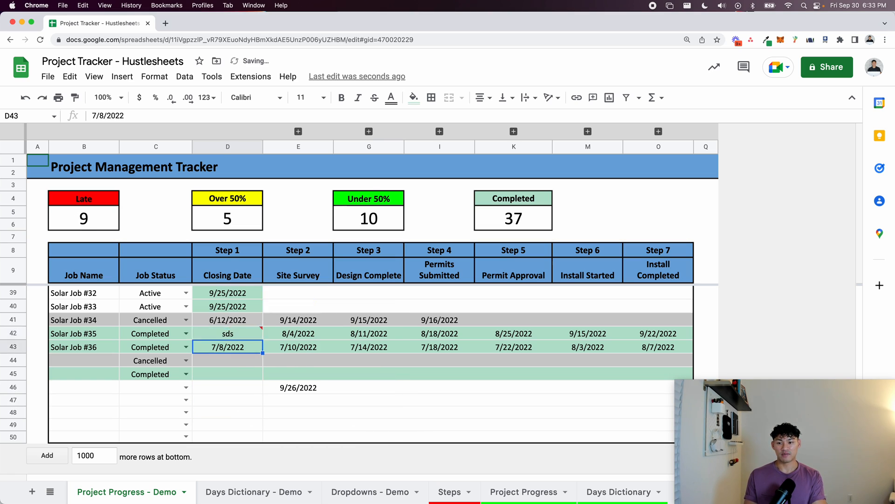
pyautogui.click(231, 337)
pyautogui.press('Delete')
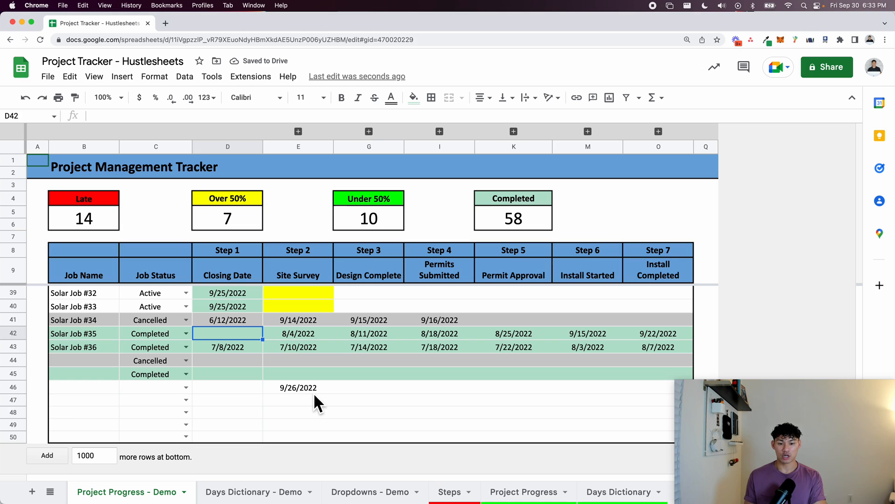
# Look at the Job Status dropdown options for Solar Job #36 and the statuses of the surrounding jobs.
pyautogui.click(186, 346)
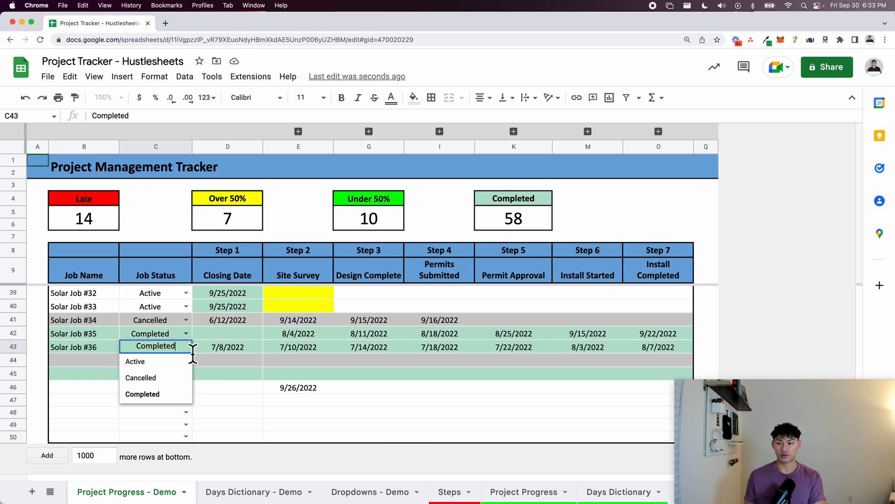
pyautogui.click(143, 320)
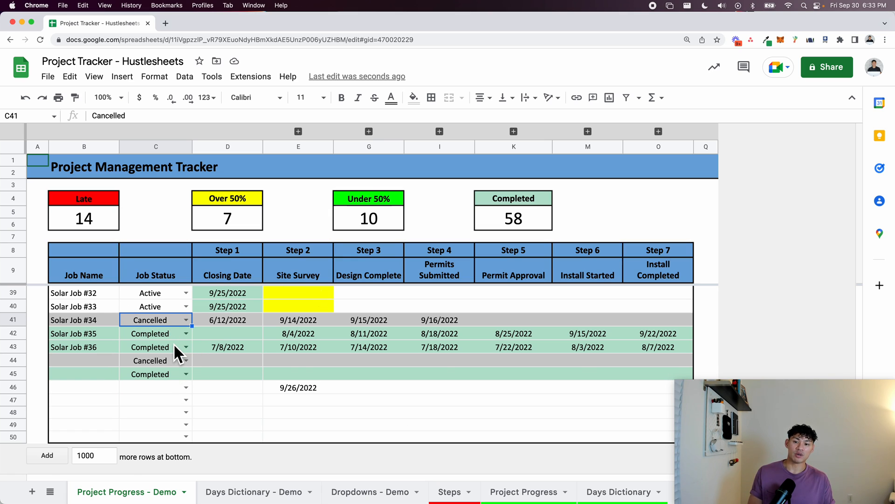
pyautogui.scroll(2, 174, 343)
pyautogui.scroll(3, 173, 343)
pyautogui.scroll(-4, 173, 343)
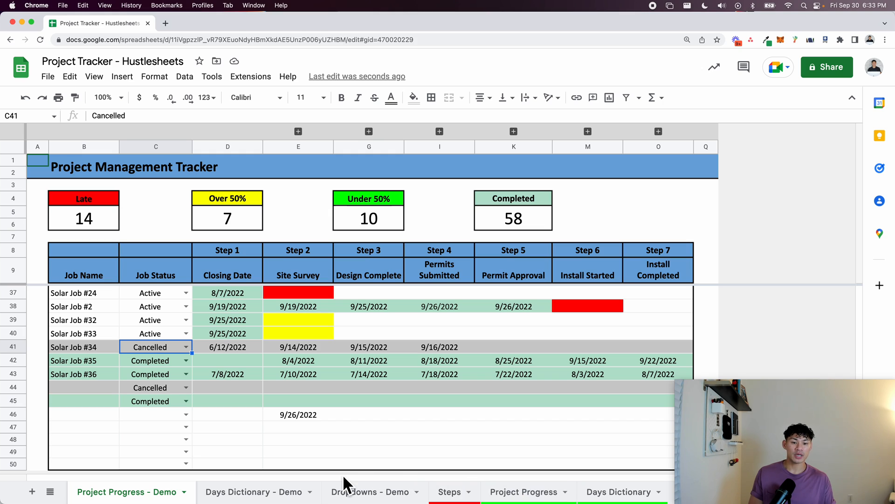
# On the Project Progress sheet, apply medium solid borders to all sides of the header cells B5:L5.
pyautogui.click(498, 489)
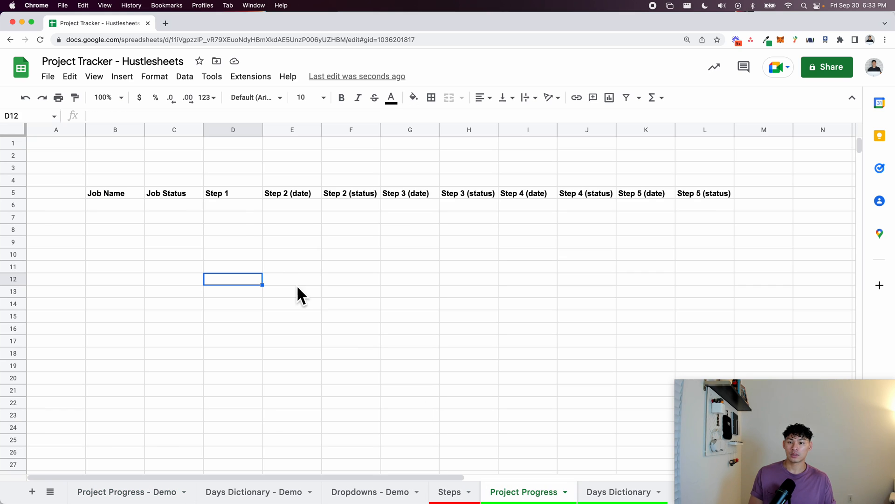
pyautogui.click(234, 203)
pyautogui.click(265, 208)
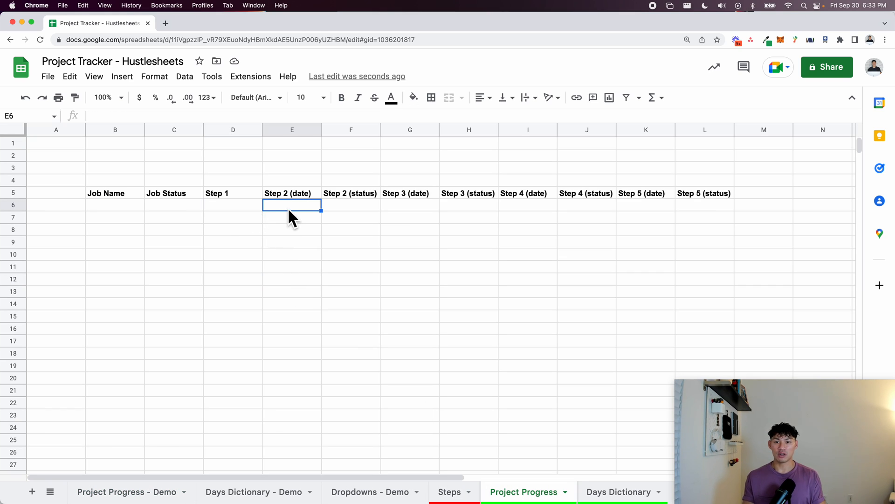
pyautogui.click(105, 195)
pyautogui.press('super+shift+Right')
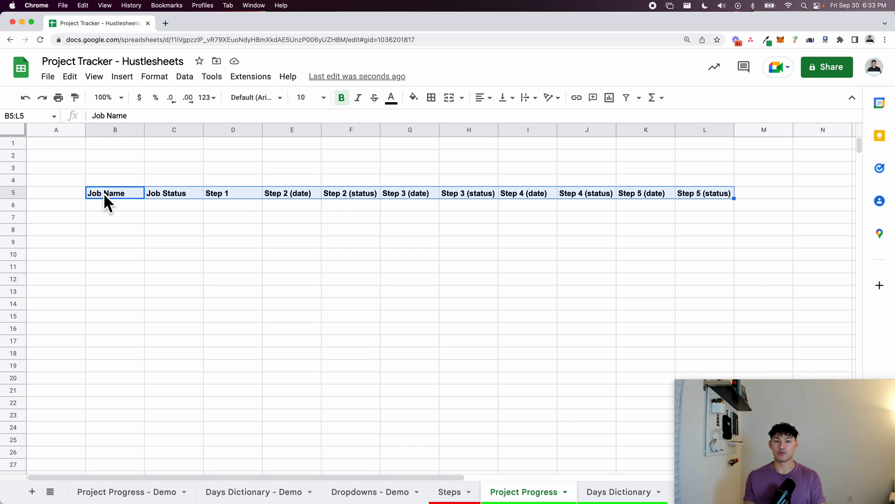
pyautogui.click(431, 97)
pyautogui.click(523, 137)
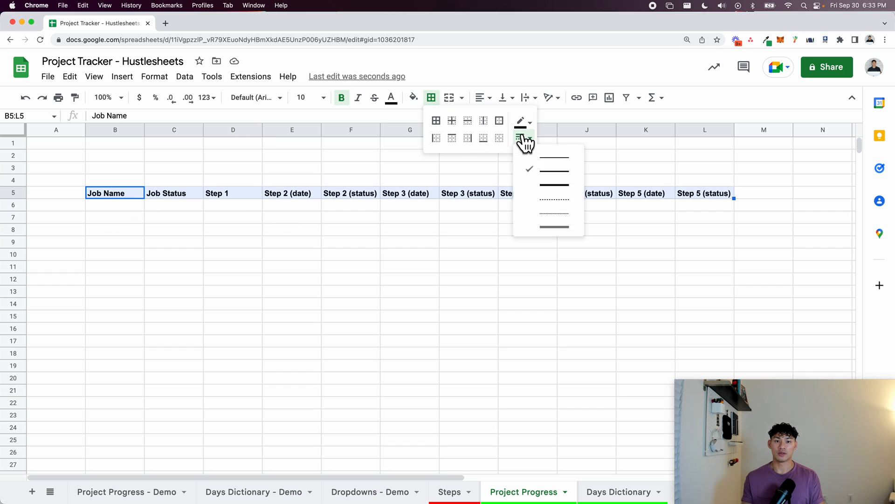
pyautogui.click(527, 168)
pyautogui.click(436, 120)
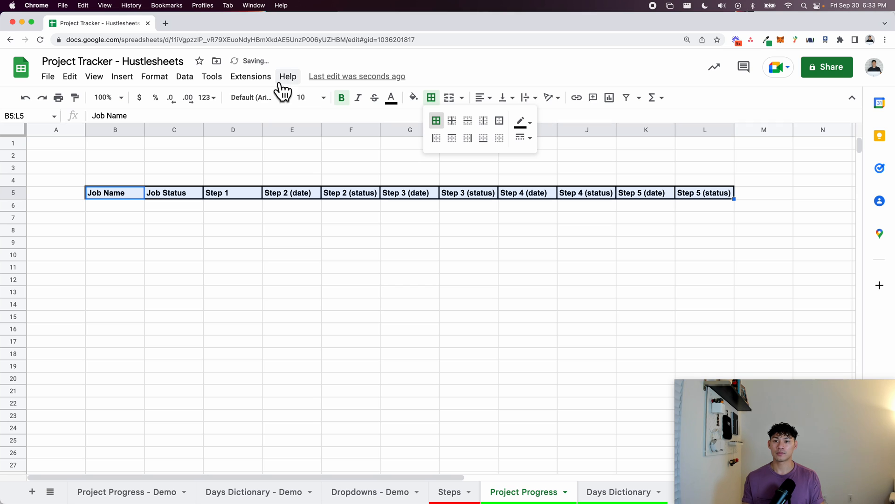
# Fill the header cells B5:L5 with light blue, replacing a first try with the darker custom blue.
pyautogui.click(413, 98)
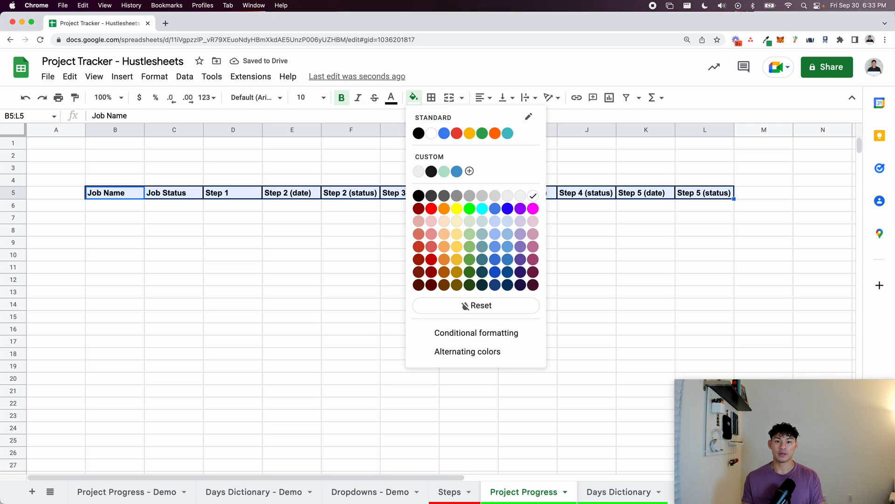
pyautogui.click(457, 172)
pyautogui.click(413, 97)
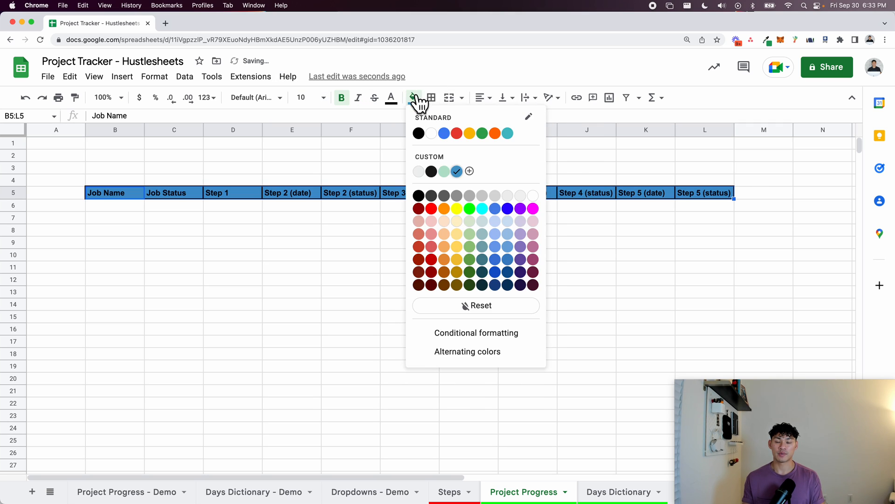
pyautogui.click(510, 234)
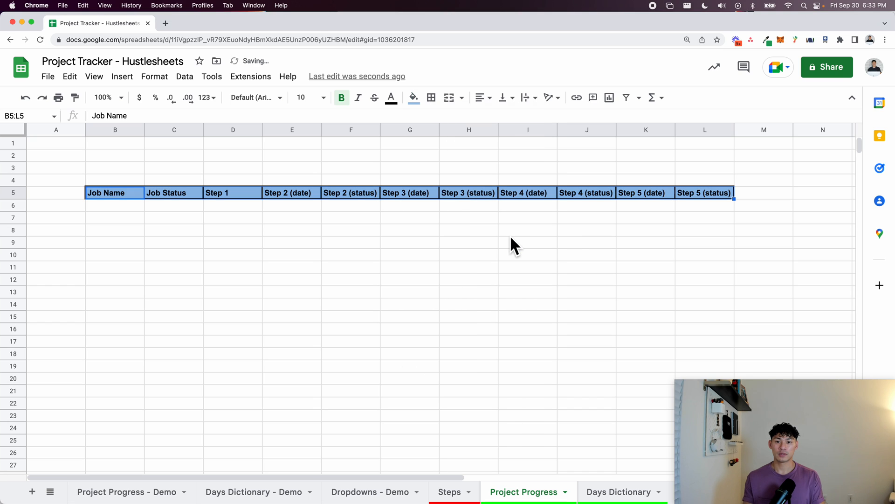
pyautogui.press('super+equal')
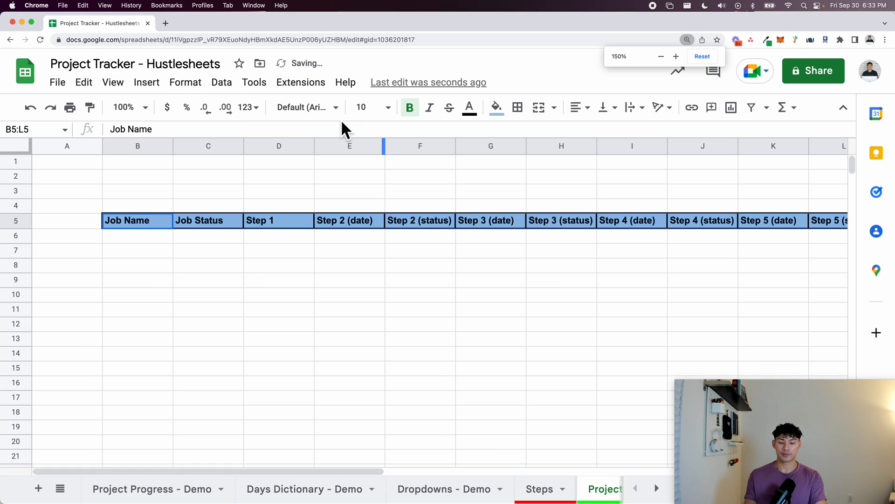
pyautogui.press('super+minus')
pyautogui.click(254, 255)
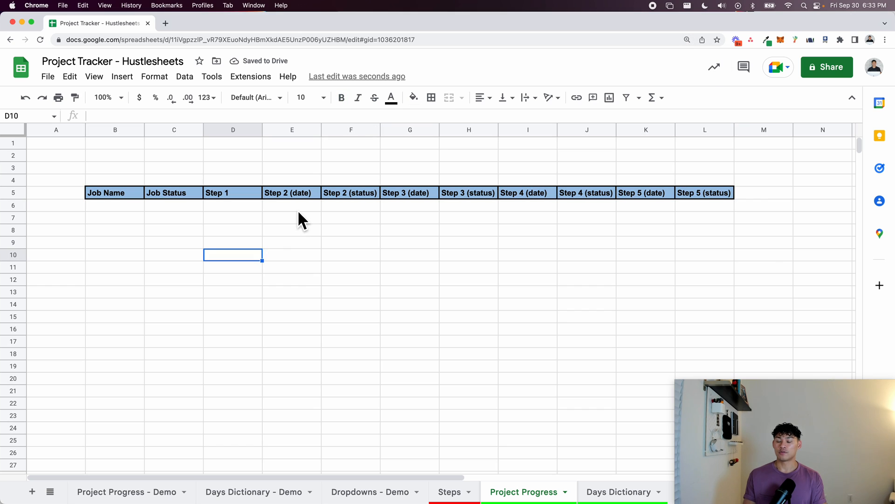
pyautogui.scroll(-4, 198, 306)
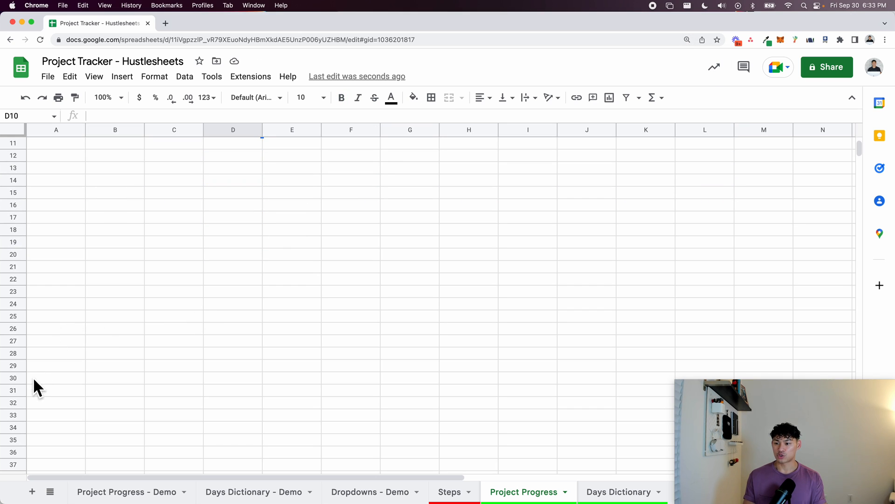
# Delete rows 31 through 1000 of the Project Progress sheet.
pyautogui.click(17, 390)
pyautogui.press('super+shift+Down')
pyautogui.rightClick(16, 387)
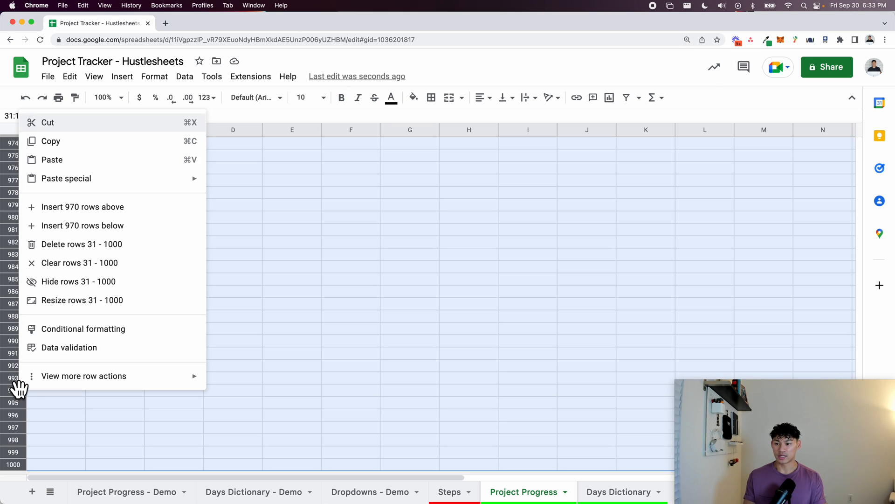
pyautogui.click(72, 243)
pyautogui.press('Up')
pyautogui.press('super+Up')
# Delete columns O through Z of the Project Progress sheet.
pyautogui.hscroll(5, 72, 243)
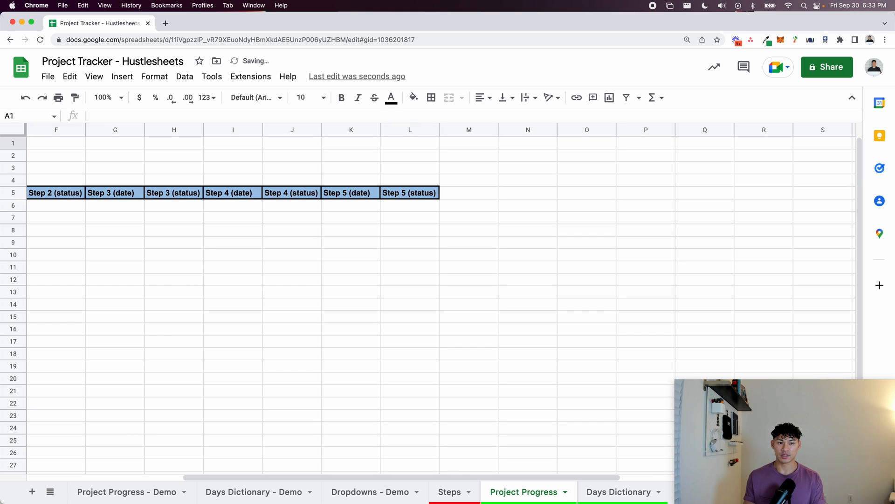
pyautogui.click(552, 131)
pyautogui.click(576, 129)
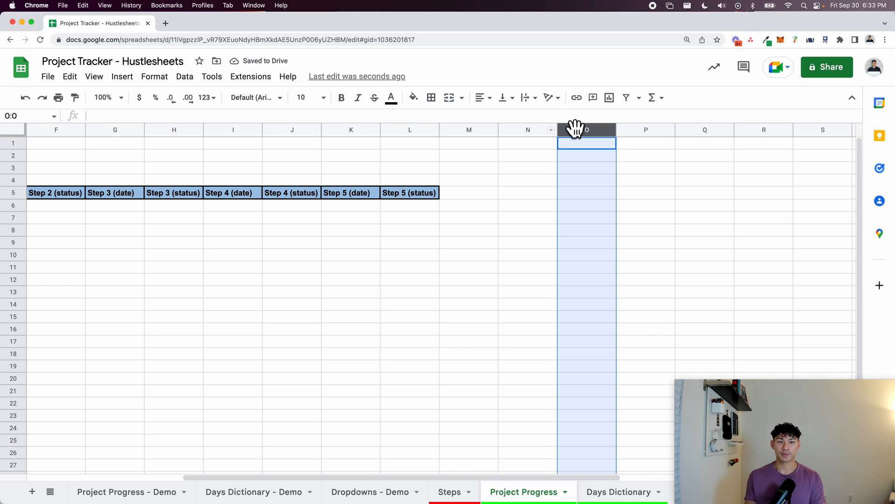
pyautogui.press('super+shift+Right')
pyautogui.rightClick(592, 128)
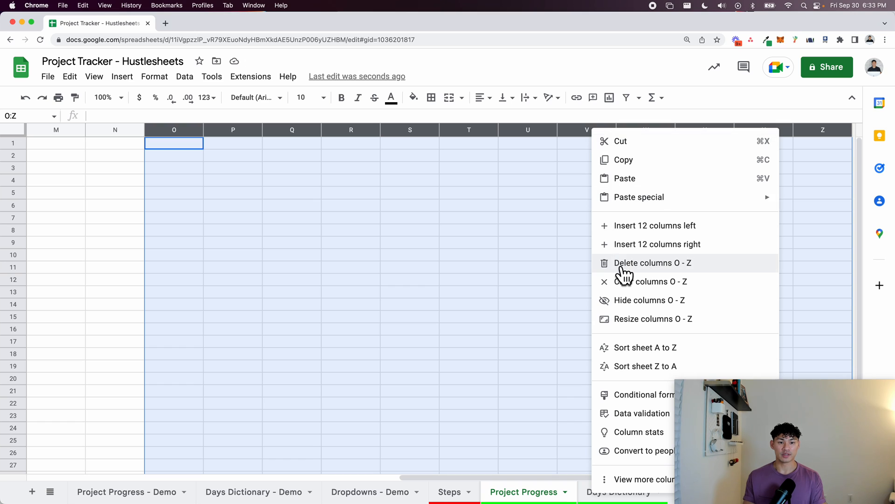
pyautogui.click(621, 263)
pyautogui.click(483, 269)
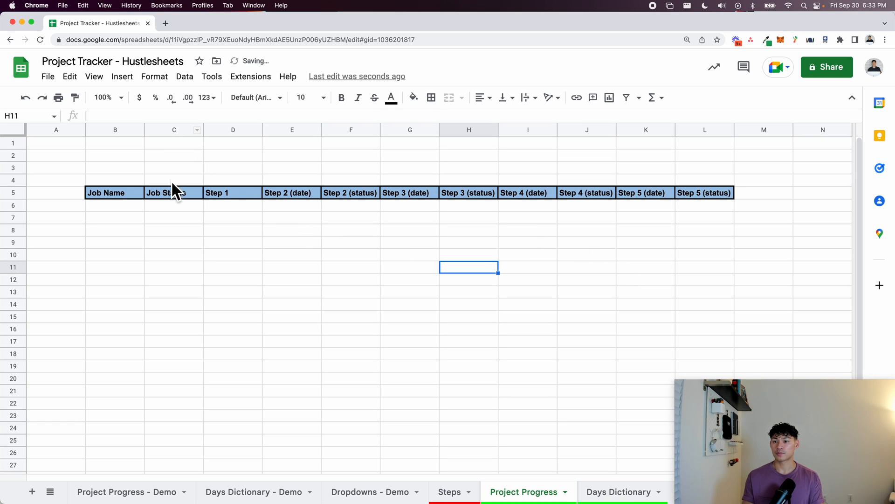
# Add data validation to the Step 2 (date) cells E6:E30 that requires a valid date, using the show-warning option for invalid data.
pyautogui.click(153, 206)
pyautogui.click(289, 210)
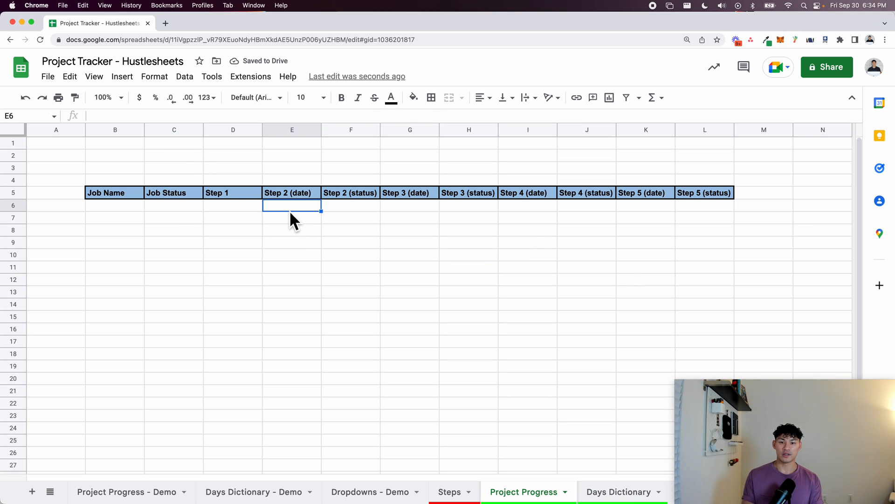
pyautogui.moveTo(292, 209); pyautogui.dragTo(302, 487)
pyautogui.press('Up')
pyautogui.press('Up')
pyautogui.press('Down')
pyautogui.press('Down')
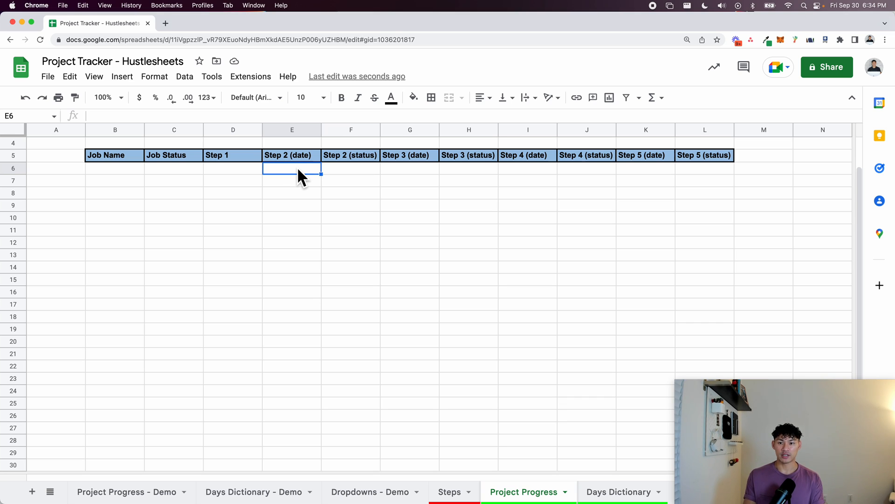
pyautogui.hotkey('ctrl', 'shift', 'Down')
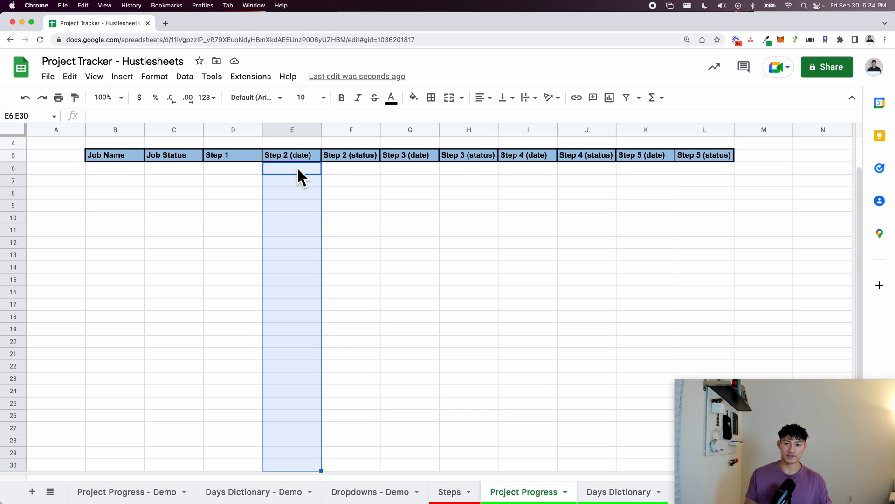
pyautogui.rightClick(298, 166)
pyautogui.moveTo(416, 479)
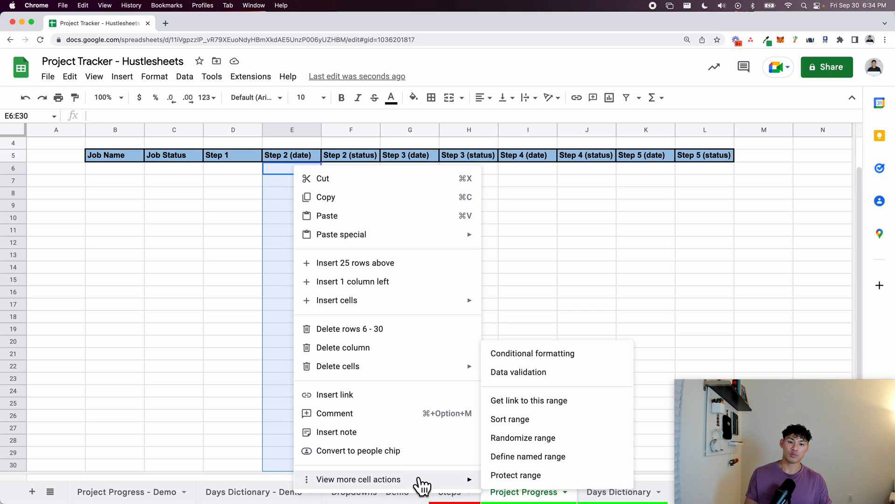
pyautogui.click(536, 373)
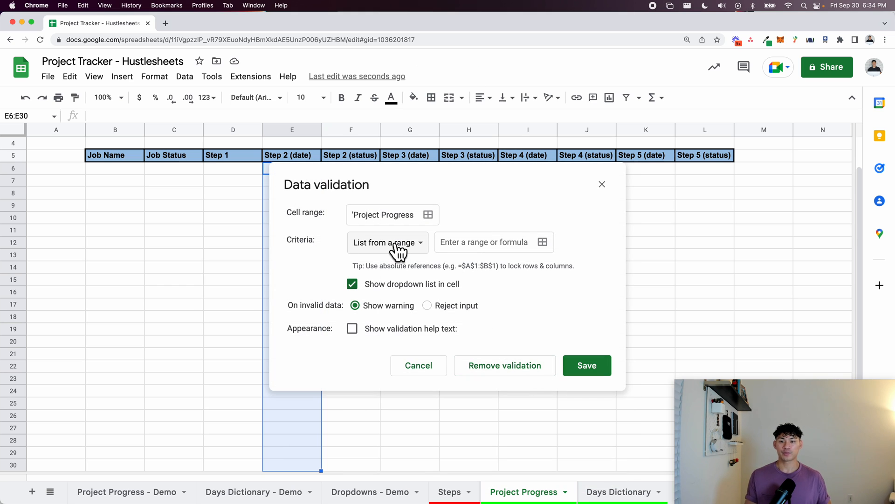
pyautogui.click(376, 244)
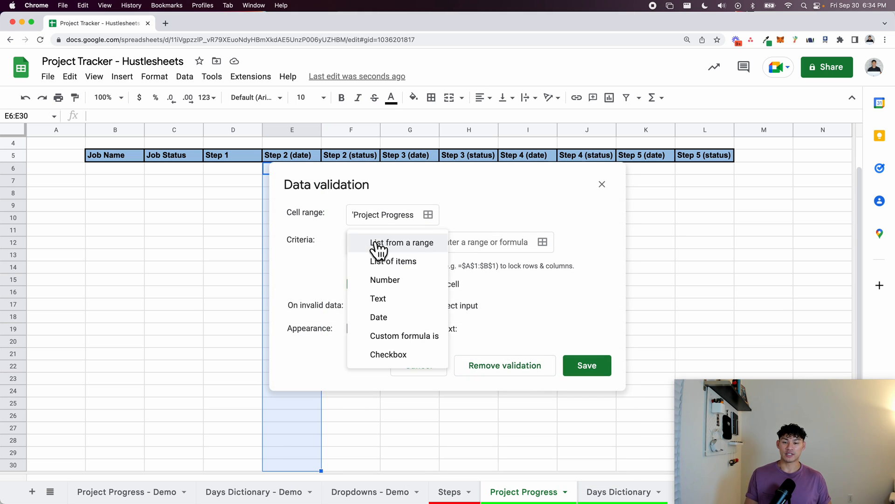
pyautogui.click(391, 317)
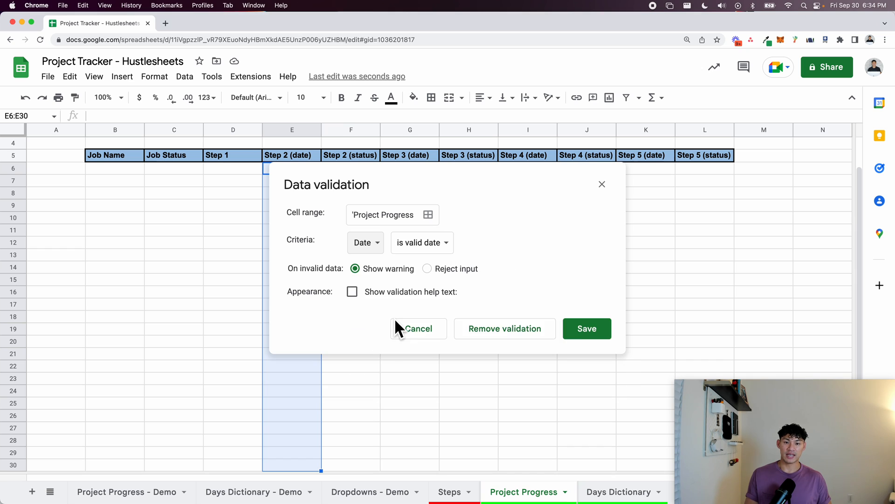
pyautogui.click(579, 332)
# Test the date picker in the Step 2 (date) column by choosing September 30, 2022 in E7.
pyautogui.doubleClick(300, 196)
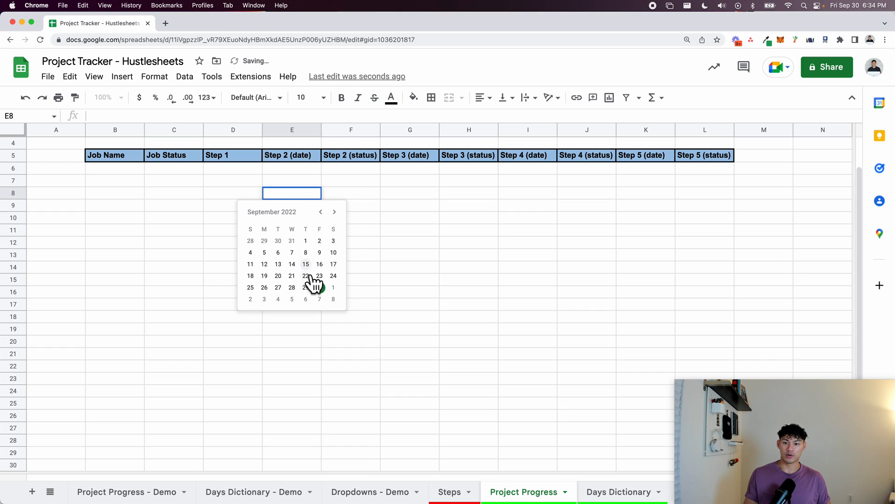
pyautogui.doubleClick(310, 180)
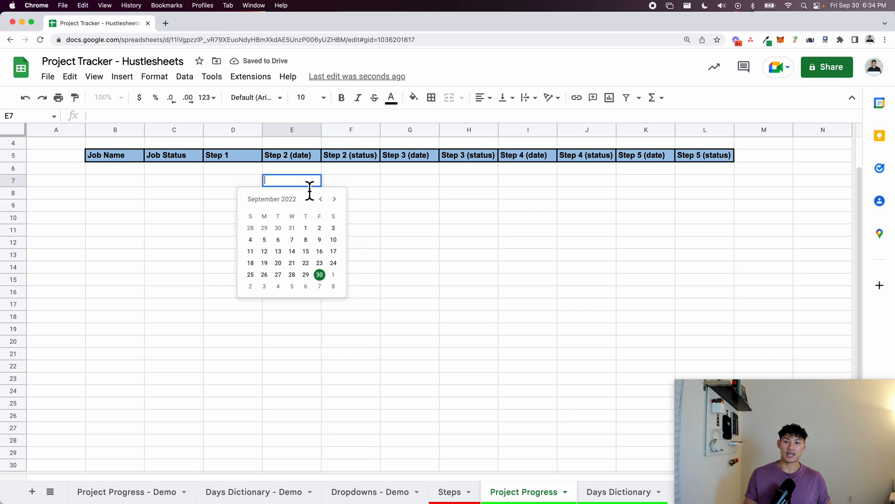
pyautogui.click(320, 275)
# Change the date validation on E6:E30 to reject invalid input and show the help text "Must enter a date".
pyautogui.moveTo(307, 172); pyautogui.dragTo(299, 400)
pyautogui.rightClick(300, 384)
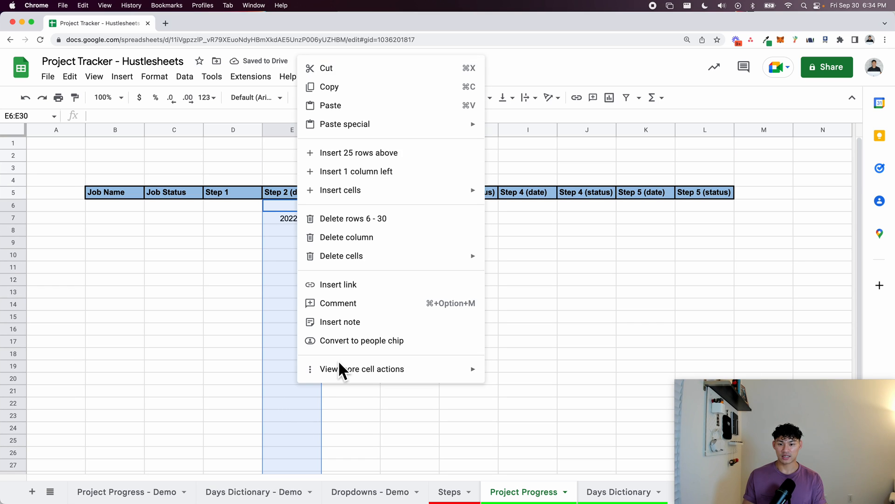
pyautogui.moveTo(350, 371)
pyautogui.click(522, 261)
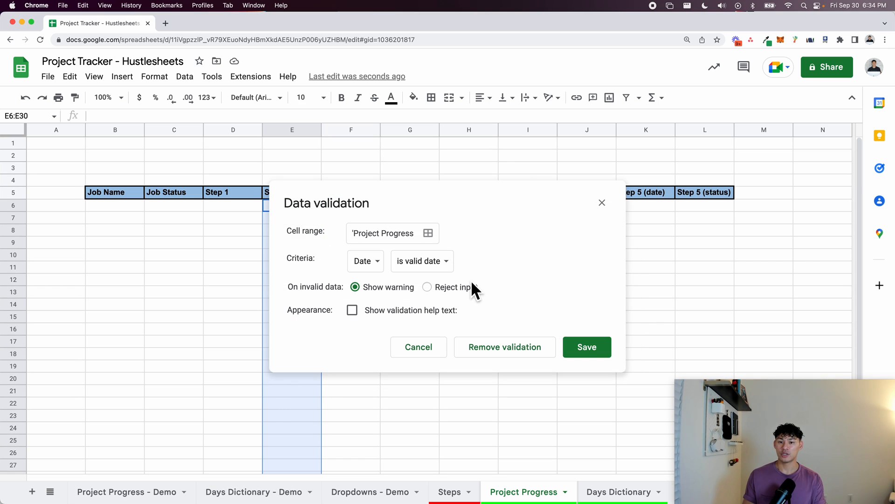
pyautogui.click(428, 285)
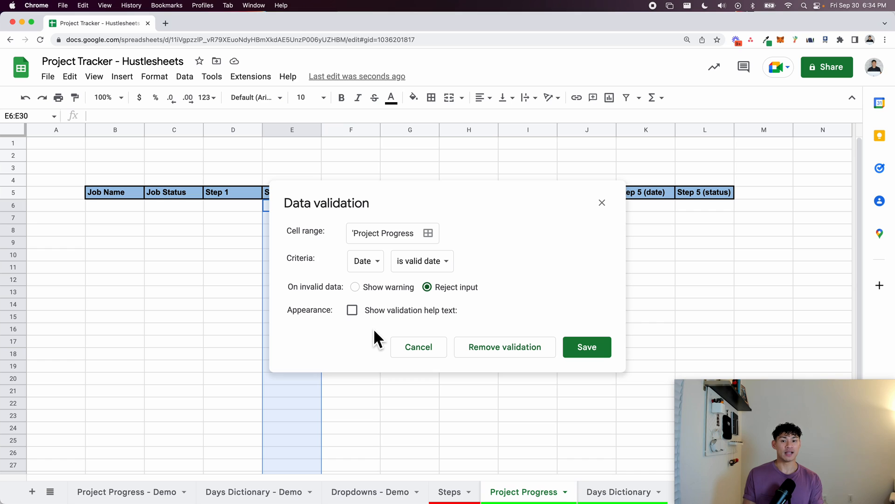
pyautogui.click(352, 311)
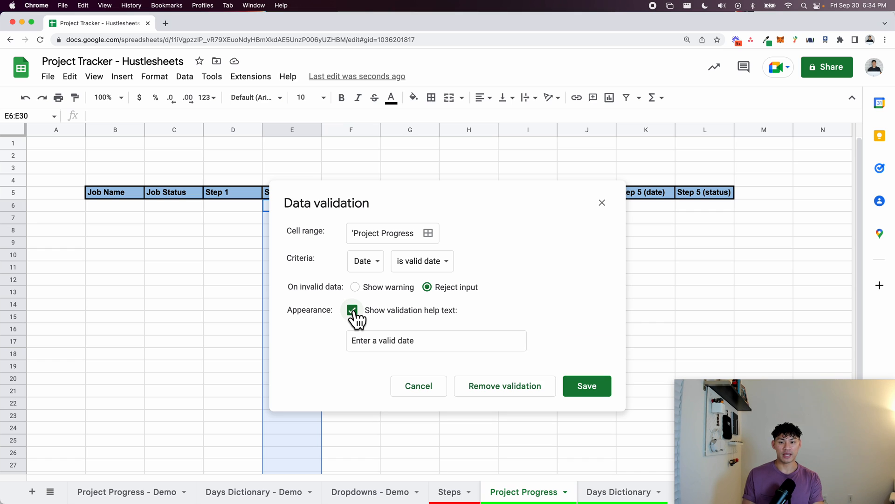
pyautogui.click(393, 341)
pyautogui.write('Mu')
pyautogui.press('super+a')
pyautogui.write('Must')
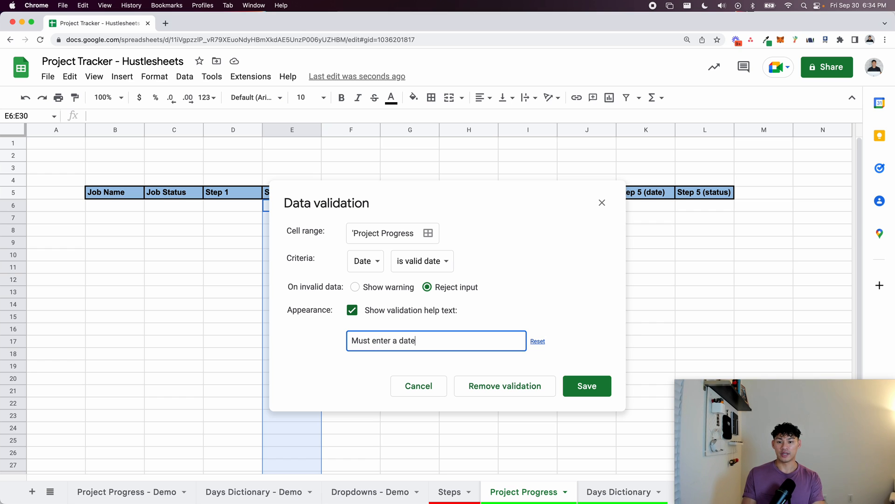
pyautogui.click(589, 386)
# Clear the date in E7 and test the validation with the entry "Random note" in E9.
pyautogui.click(301, 222)
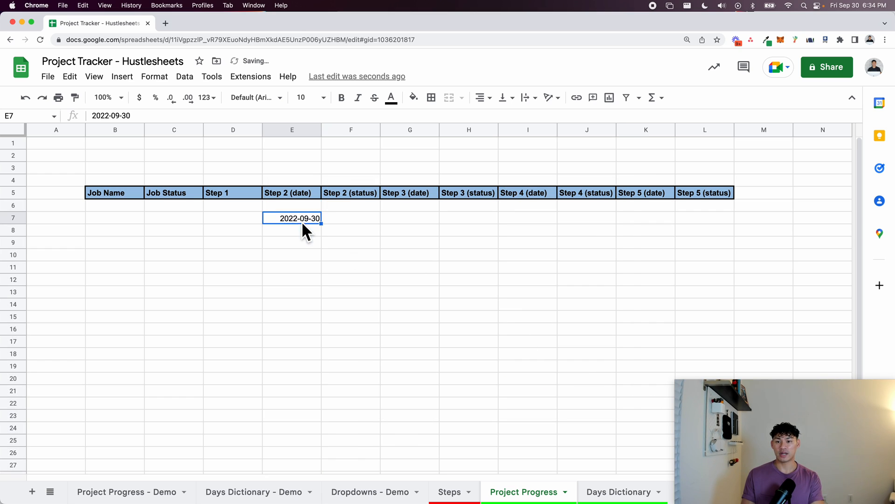
pyautogui.click(300, 246)
pyautogui.press('Return')
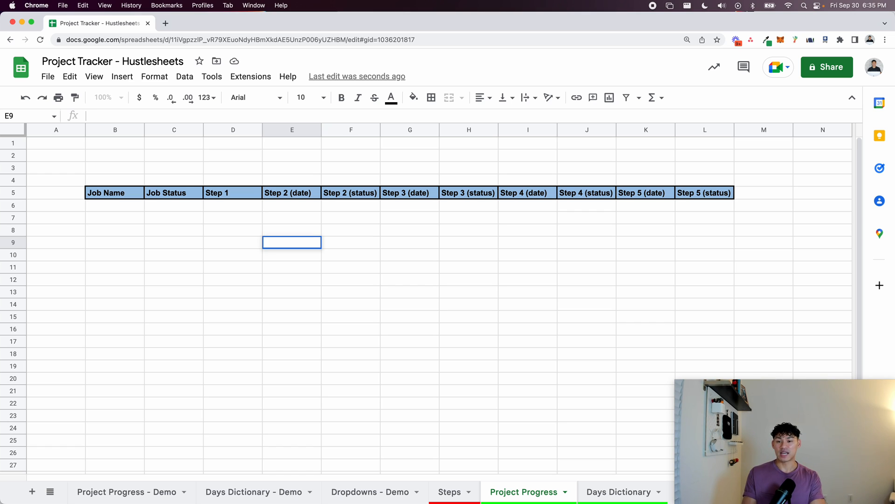
pyautogui.write('Random note')
pyautogui.press('Return')
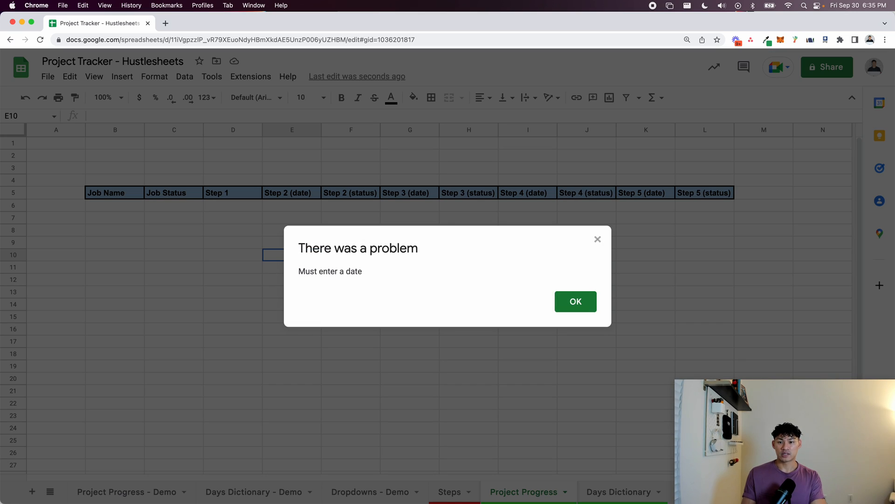
pyautogui.press('Return')
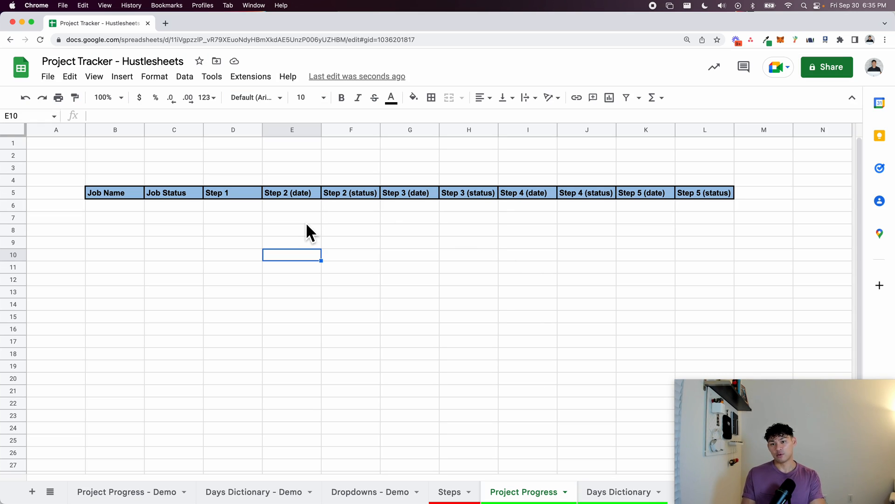
pyautogui.press('Up')
pyautogui.press('Up')
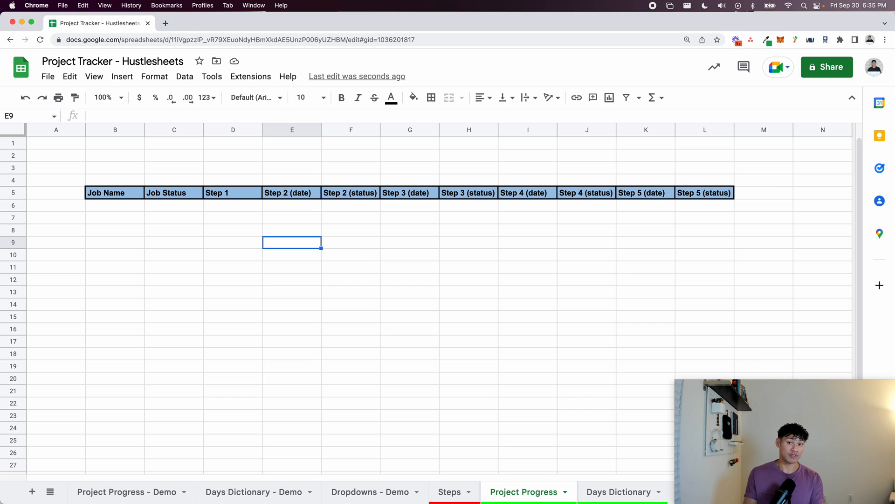
pyautogui.press('Up')
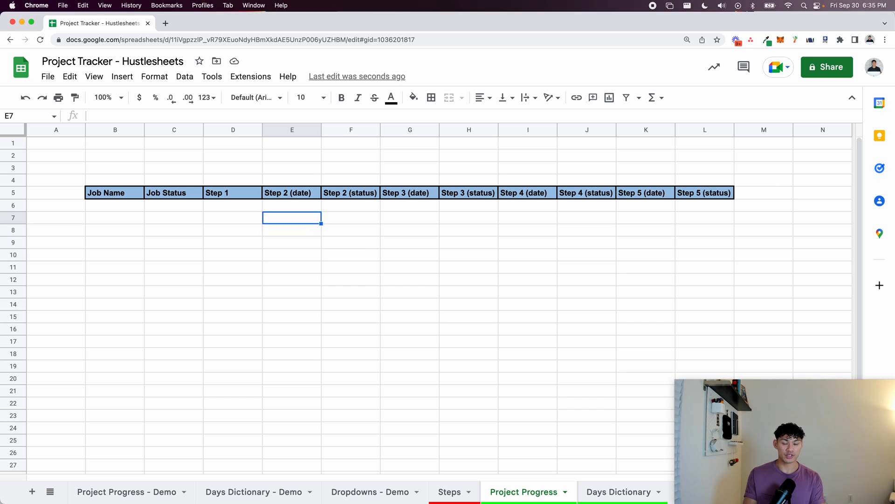
# Enter September 30, 2022 in E6 under Step 2 (date) using the date picker.
pyautogui.click(307, 208)
pyautogui.doubleClick(306, 206)
pyautogui.click(320, 304)
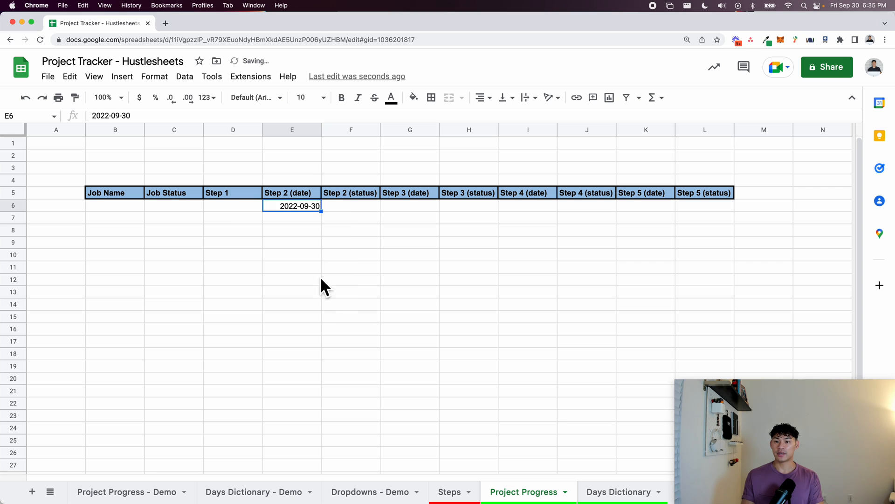
# Apply the Date number format (like 9/26/2008) to the whole Step 2 (date) column E.
pyautogui.click(293, 131)
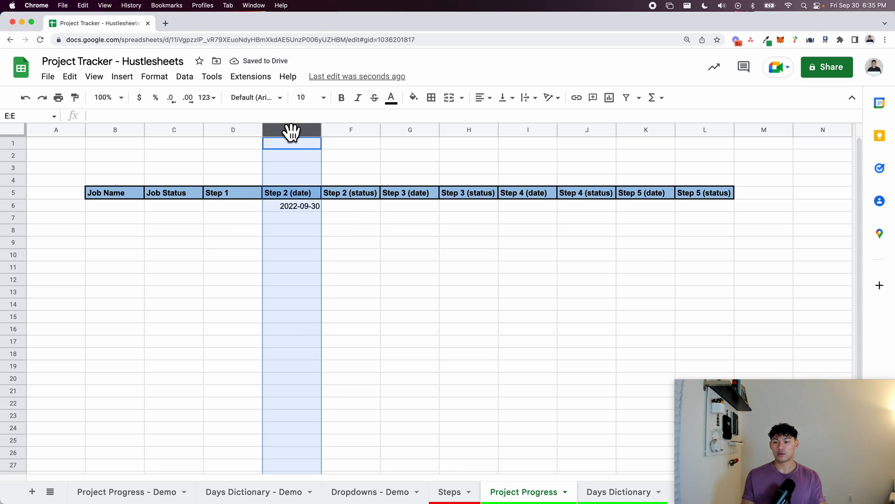
pyautogui.click(156, 77)
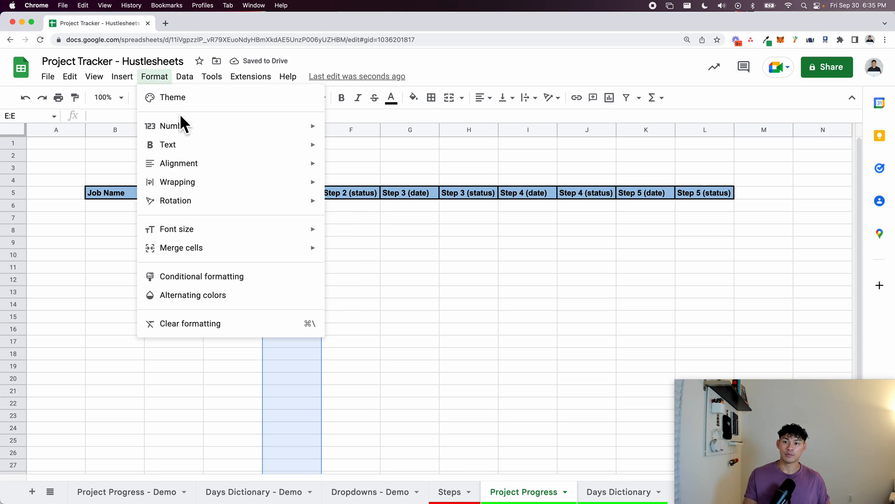
pyautogui.moveTo(189, 126)
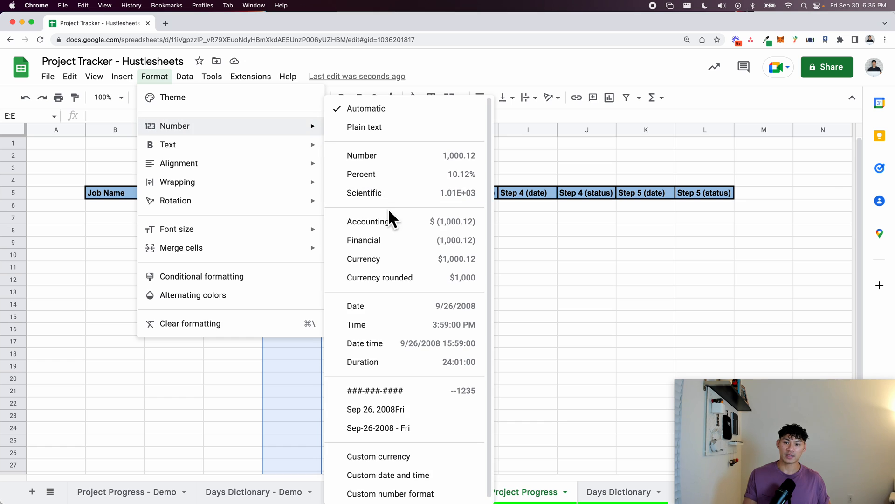
pyautogui.click(393, 307)
pyautogui.click(294, 242)
pyautogui.click(294, 211)
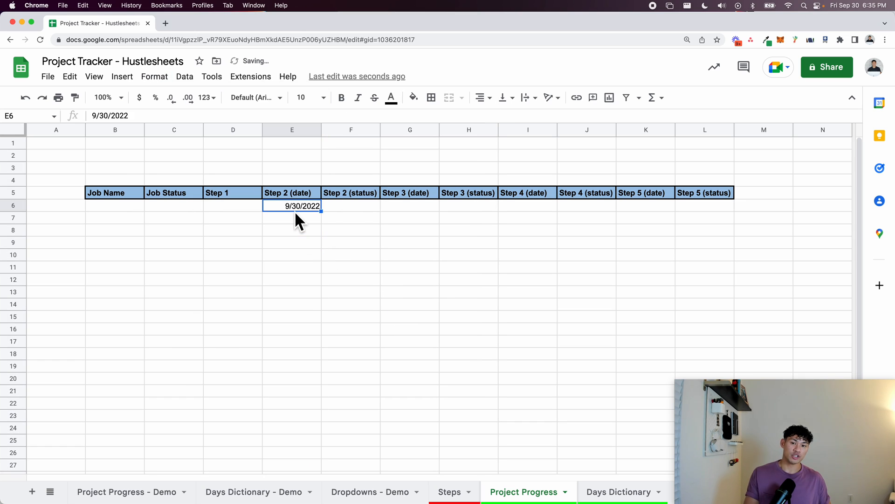
# Repeat the Date number formatting on column E and check the date in E6.
pyautogui.click(288, 128)
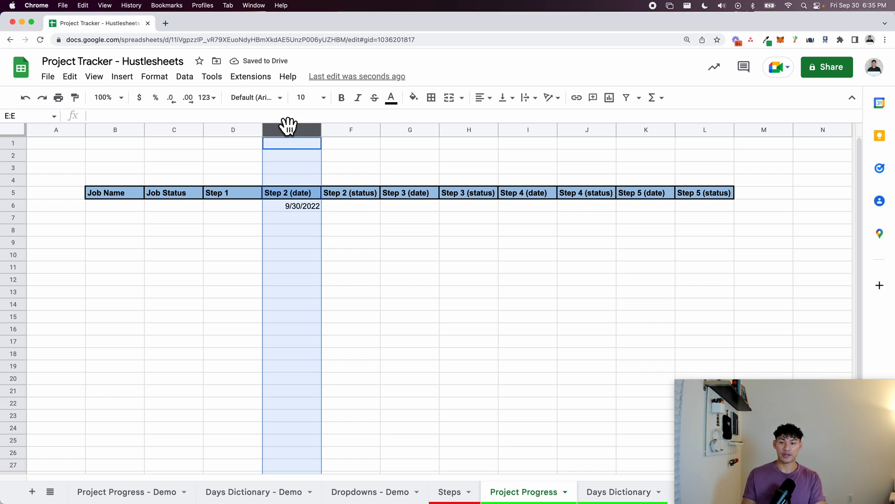
pyautogui.click(154, 76)
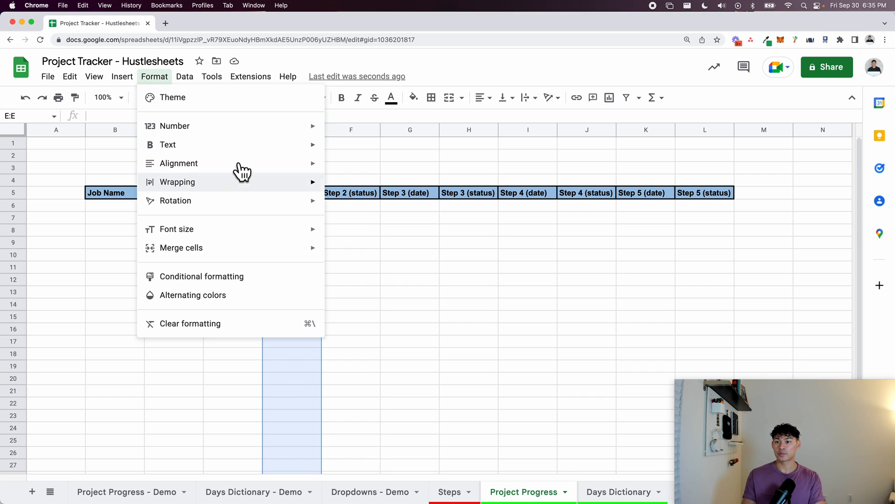
pyautogui.moveTo(250, 140)
pyautogui.click(393, 306)
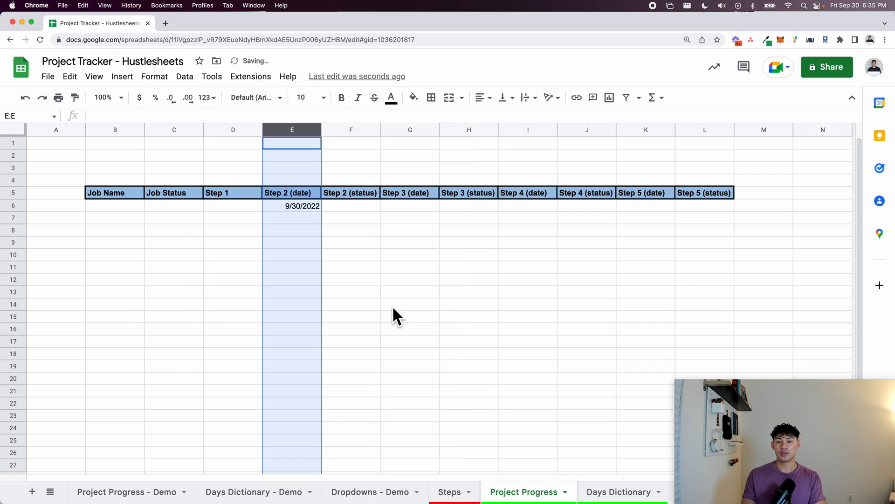
pyautogui.click(306, 205)
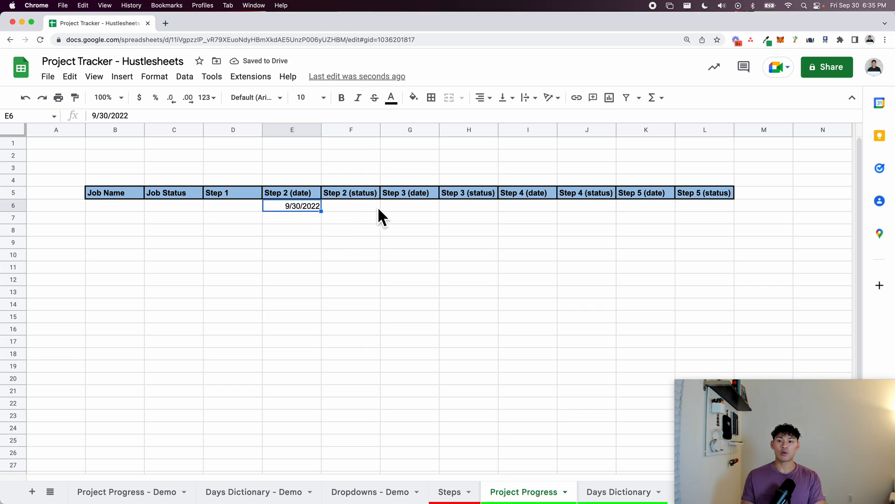
pyautogui.click(399, 209)
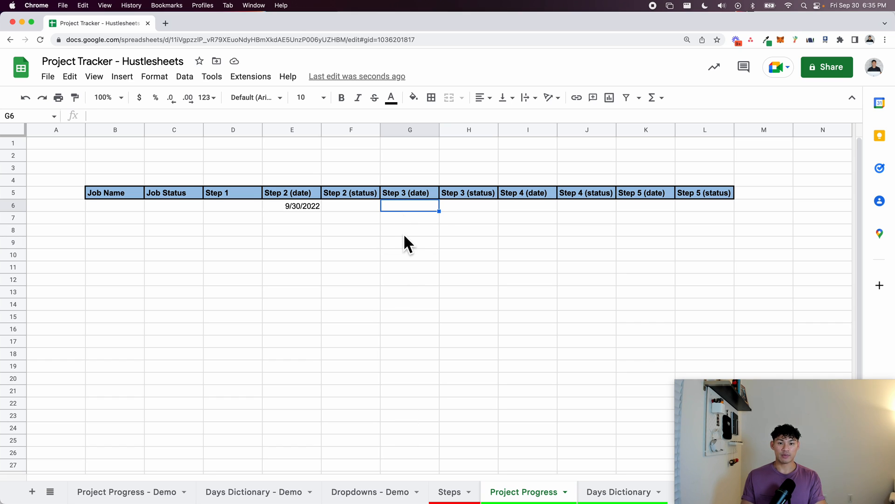
# Clear the date from cell E6 in the Step 2 (date) column.
pyautogui.click(317, 207)
pyautogui.press('Delete')
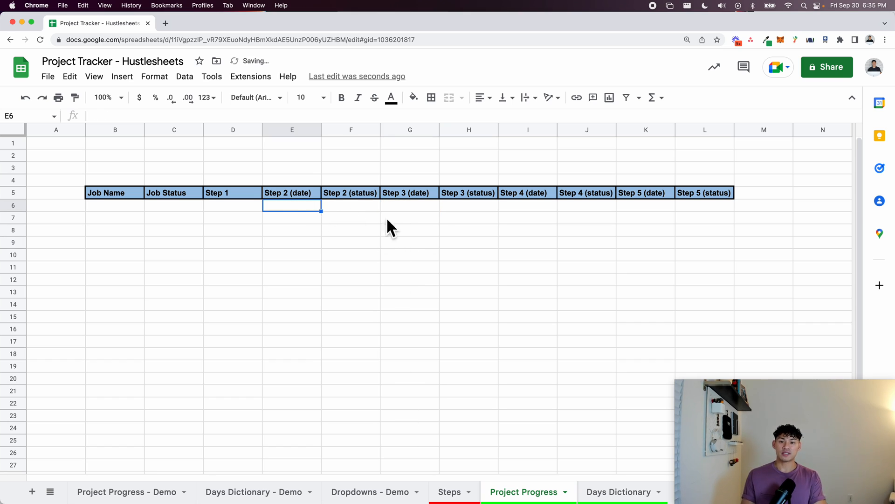
pyautogui.moveTo(411, 207); pyautogui.dragTo(405, 498)
pyautogui.scroll(5, 406, 387)
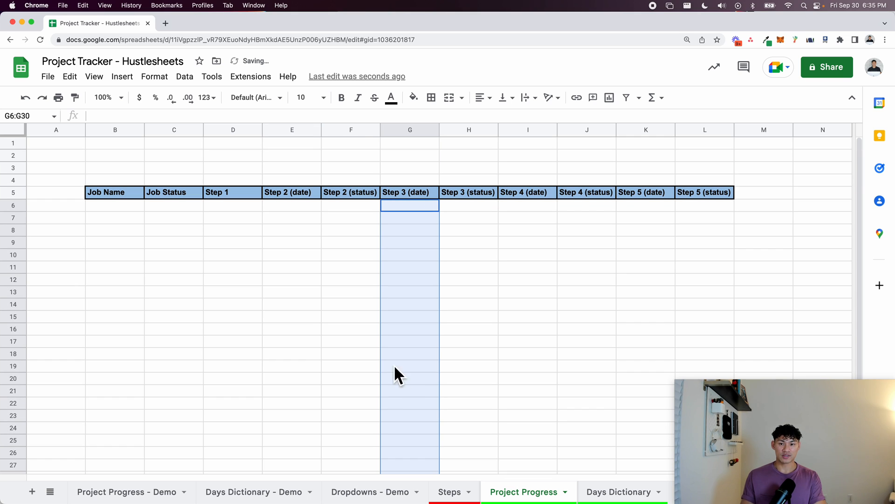
# Copy the validated date cells E6:E30 and paste them into the Step 3 (date) column from G6.
pyautogui.moveTo(288, 207); pyautogui.dragTo(290, 498)
pyautogui.scroll(3, 283, 393)
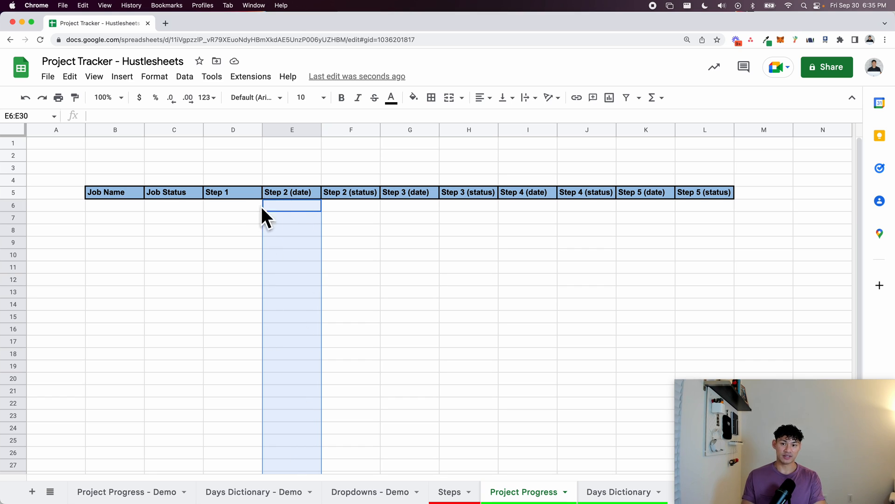
pyautogui.press('super+c')
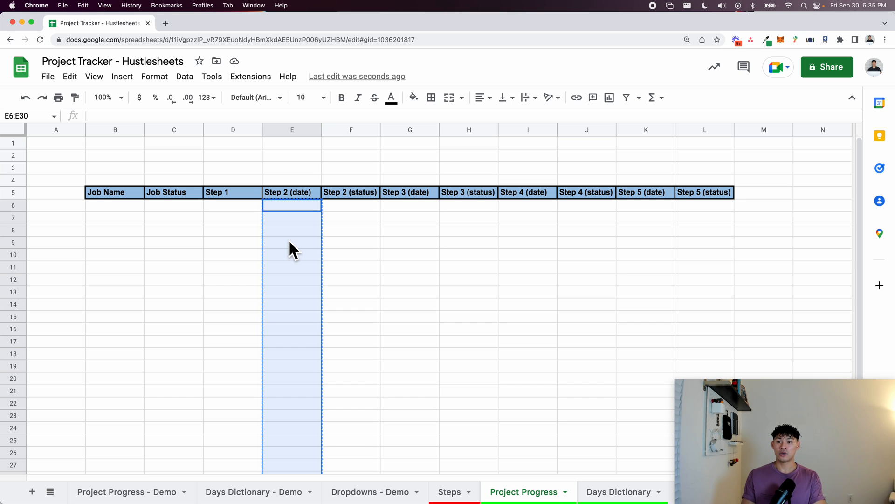
pyautogui.rightClick(289, 239)
pyautogui.click(317, 206)
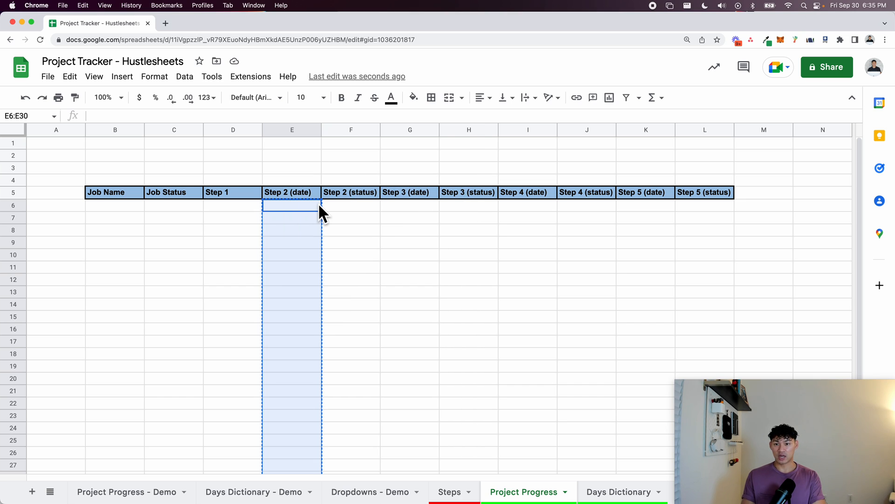
pyautogui.click(403, 209)
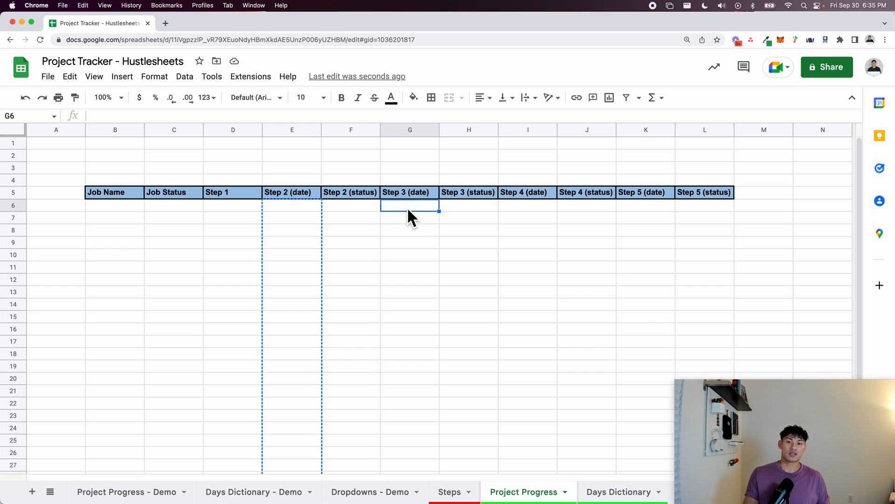
pyautogui.rightClick(407, 207)
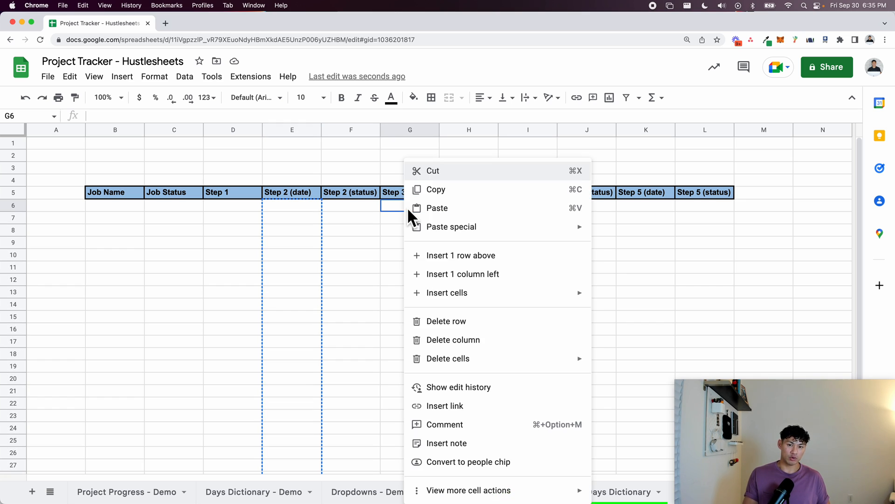
pyautogui.click(434, 210)
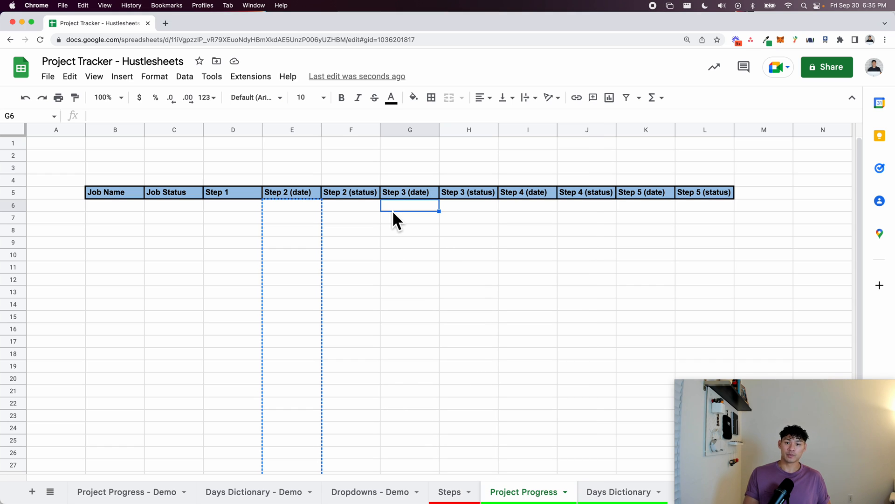
# Test the date picker and validation in the Step 3 (date) column with the entry "sds" and clear the test entries.
pyautogui.click(402, 242)
pyautogui.doubleClick(399, 243)
pyautogui.click(416, 335)
pyautogui.click(414, 318)
pyautogui.doubleClick(415, 322)
pyautogui.click(435, 398)
pyautogui.click(409, 282)
pyautogui.write('sds')
pyautogui.press('Return')
pyautogui.press('Return')
pyautogui.moveTo(410, 231); pyautogui.dragTo(413, 403)
pyautogui.press('Delete')
# Paste the copied date cells into Step 4 (date) from I6 and Step 5 (date) from K6, and check their date pickers.
pyautogui.click(517, 206)
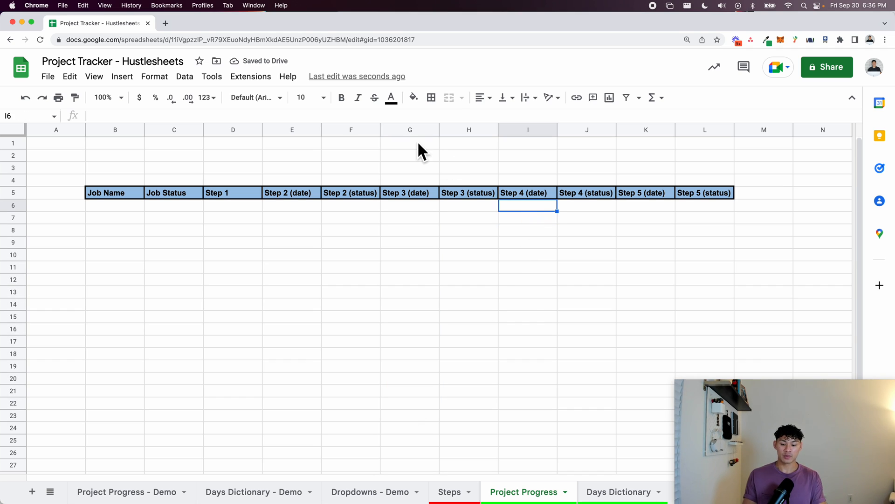
pyautogui.hotkey('ctrl', 'v')
pyautogui.click(643, 208)
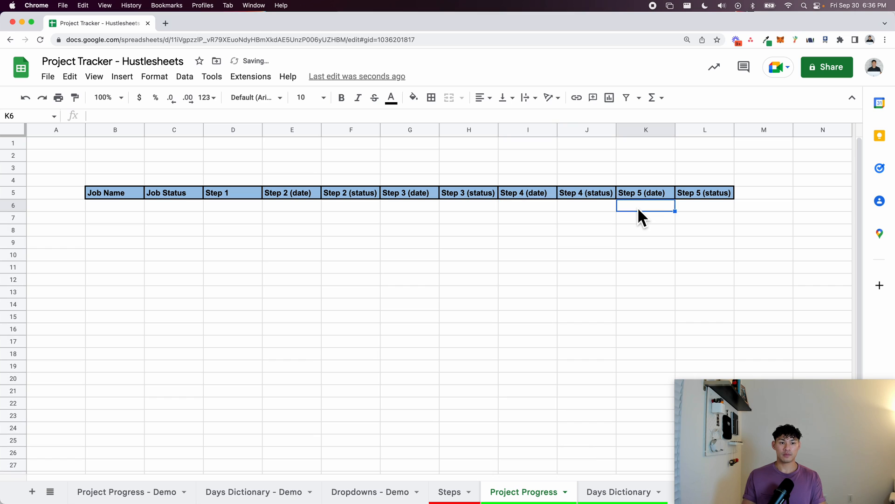
pyautogui.hotkey('ctrl', 'v')
pyautogui.doubleClick(638, 256)
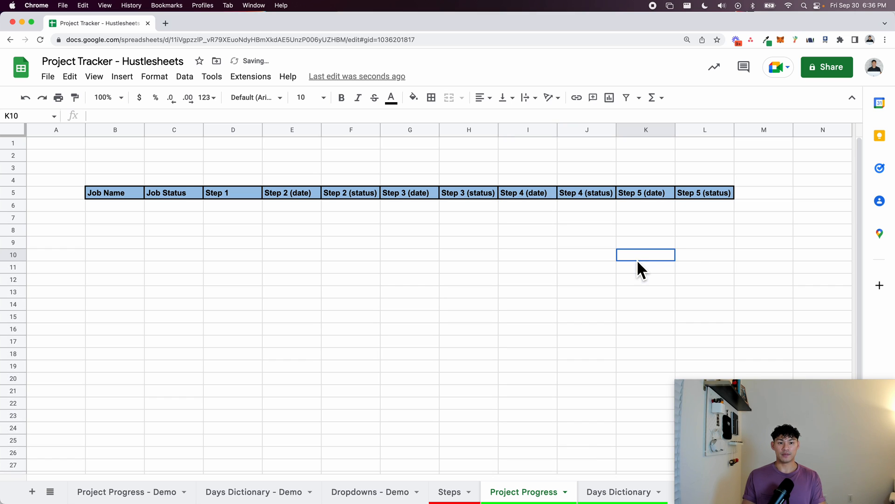
pyautogui.click(543, 245)
pyautogui.doubleClick(544, 244)
pyautogui.click(530, 218)
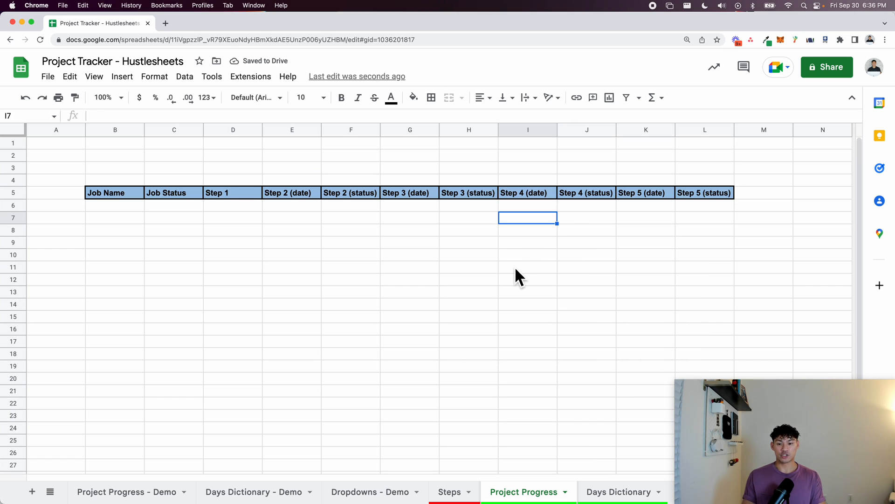
pyautogui.click(195, 208)
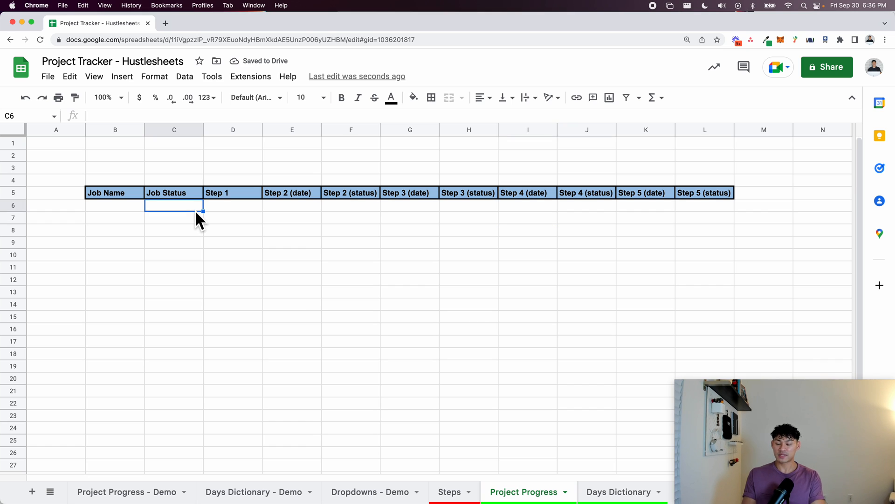
pyautogui.write('Completed')
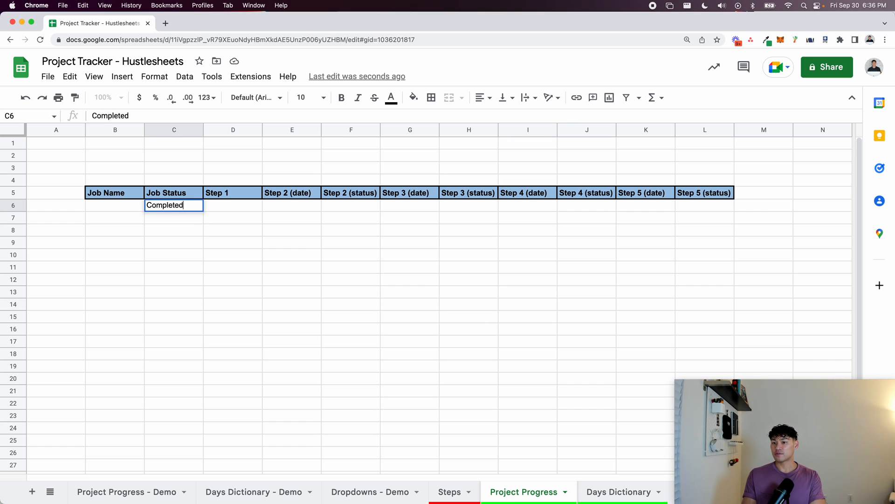
pyautogui.press('Return')
pyautogui.write('Active')
pyautogui.press('Return')
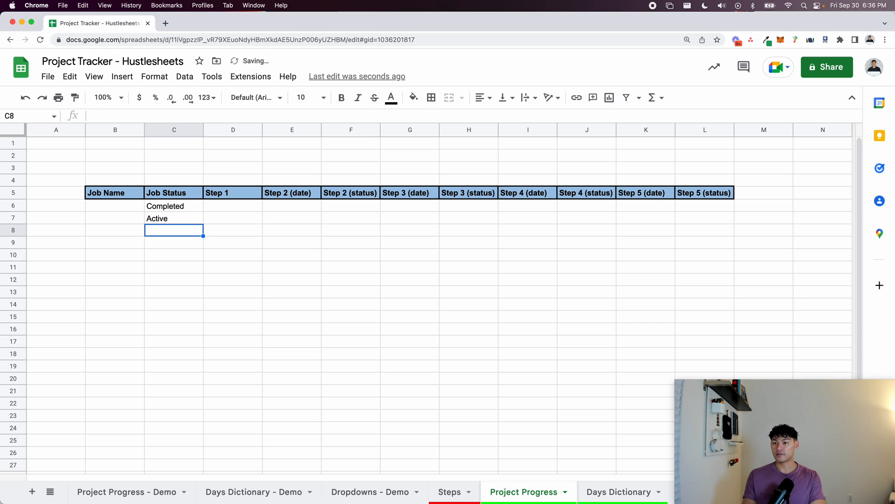
pyautogui.write('Cancele')
pyautogui.press('Escape')
pyautogui.press('Up')
pyautogui.press('Up')
# List the example statuses Active, Canceled and Completed in C6:C8 under Job Status.
pyautogui.write('Active')
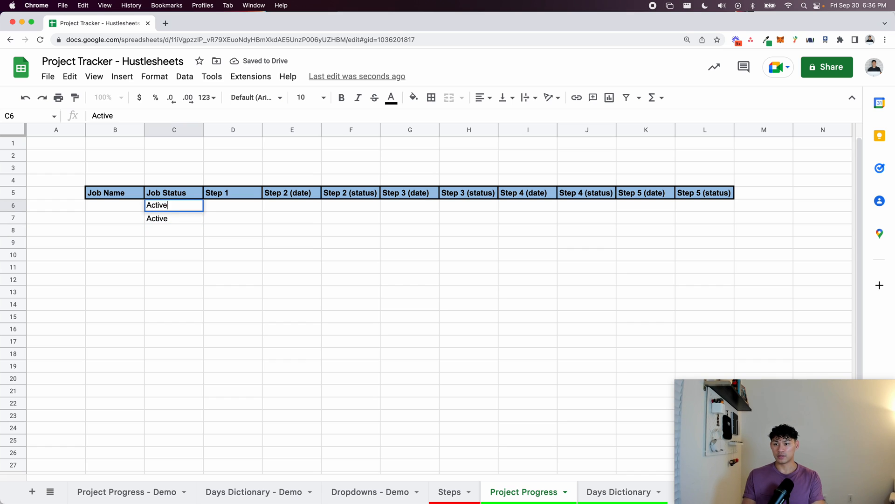
pyautogui.press('Return')
pyautogui.write('Co')
pyautogui.write('nceled')
pyautogui.press('Return')
pyautogui.write('COmpleted')
pyautogui.press('Return')
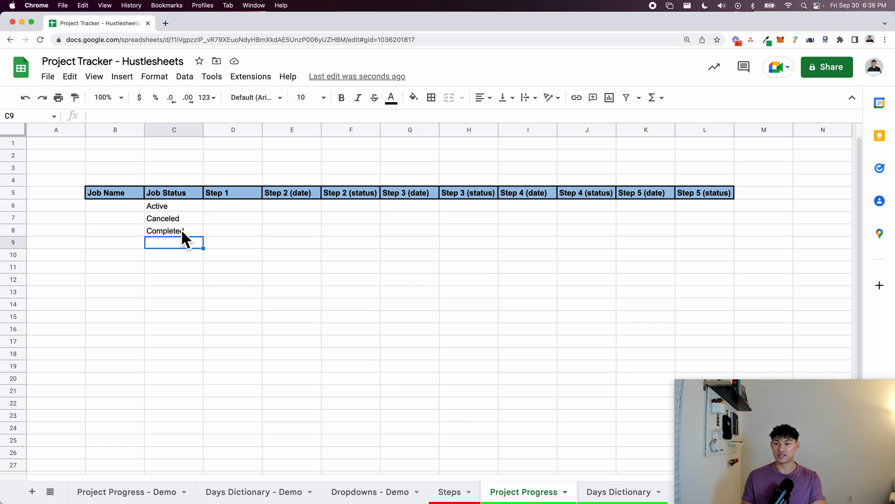
# Add a new sheet and name it Dropdowns.
pyautogui.click(33, 491)
pyautogui.doubleClick(605, 495)
pyautogui.write('Dropdowns')
pyautogui.press('Return')
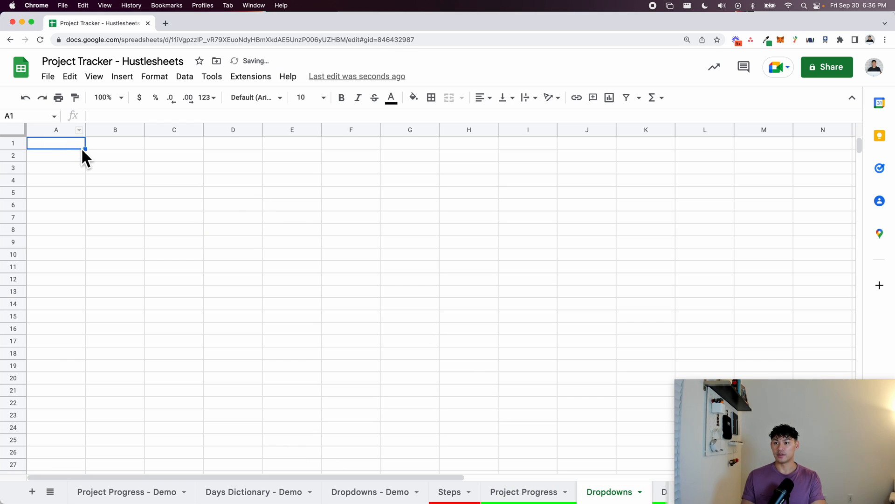
# Enter a bold Job Status header in A1 of the Dropdowns sheet with Active, Canceled and Completed listed below it.
pyautogui.write('Job Status')
pyautogui.press('Return')
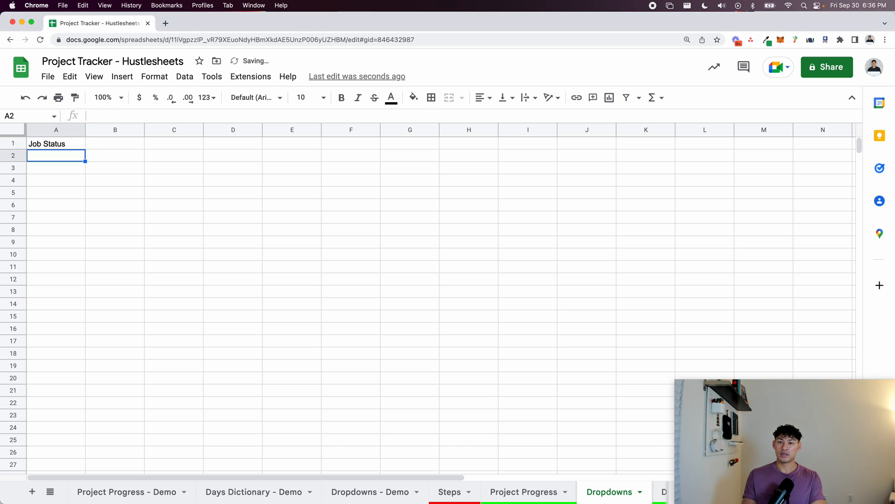
pyautogui.write('Active')
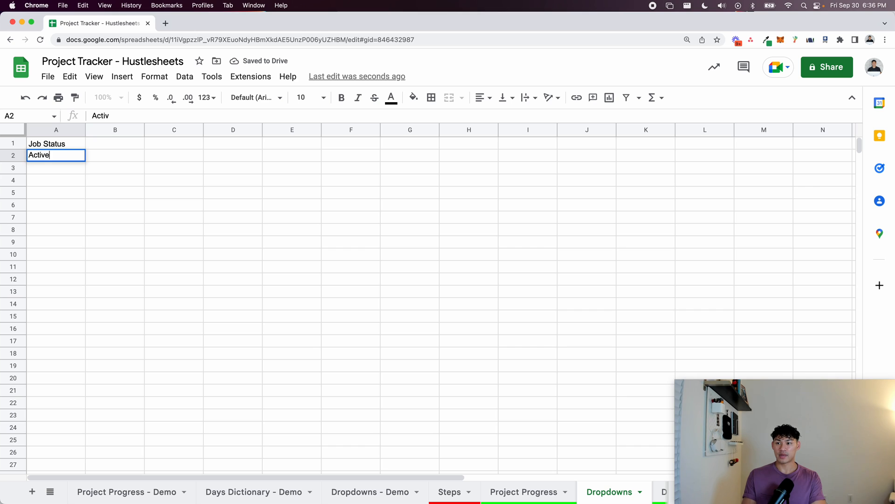
pyautogui.press('Return')
pyautogui.write('Canceled')
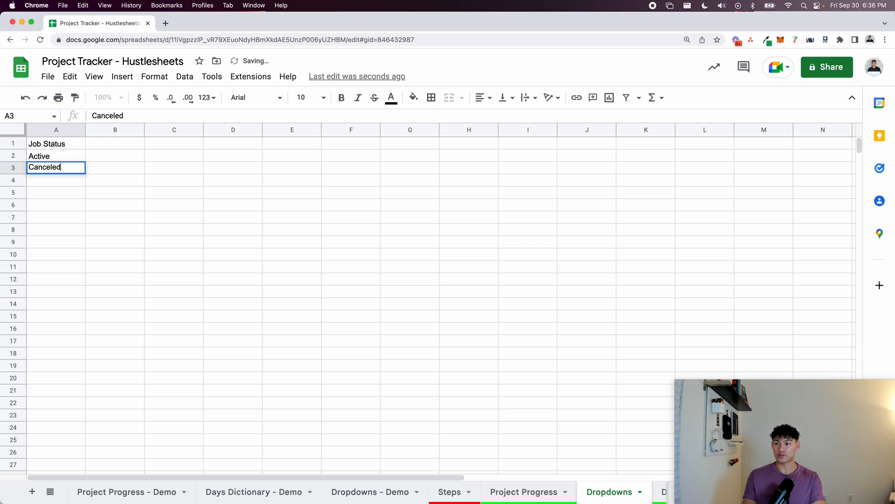
pyautogui.press('Return')
pyautogui.write('Completed')
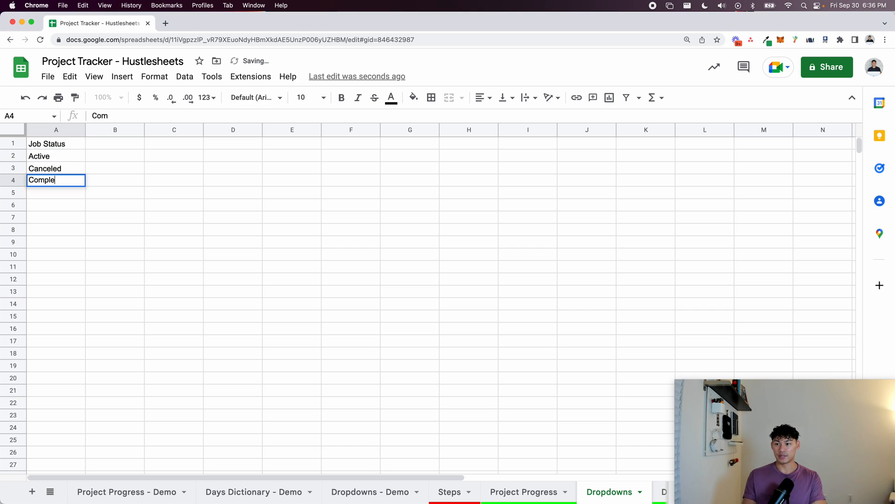
pyautogui.press('Return')
pyautogui.click(54, 141)
pyautogui.press('super+b')
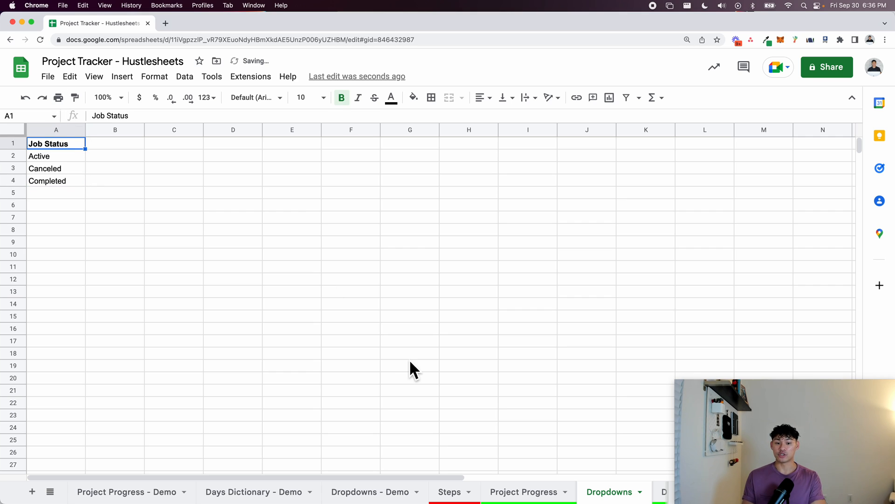
# Apply list-from-a-range data validation to C6:C30 on Project Progress, using Dropdowns!A2:A25 as the source.
pyautogui.click(541, 490)
pyautogui.moveTo(163, 206); pyautogui.dragTo(172, 466)
pyautogui.rightClick(180, 333)
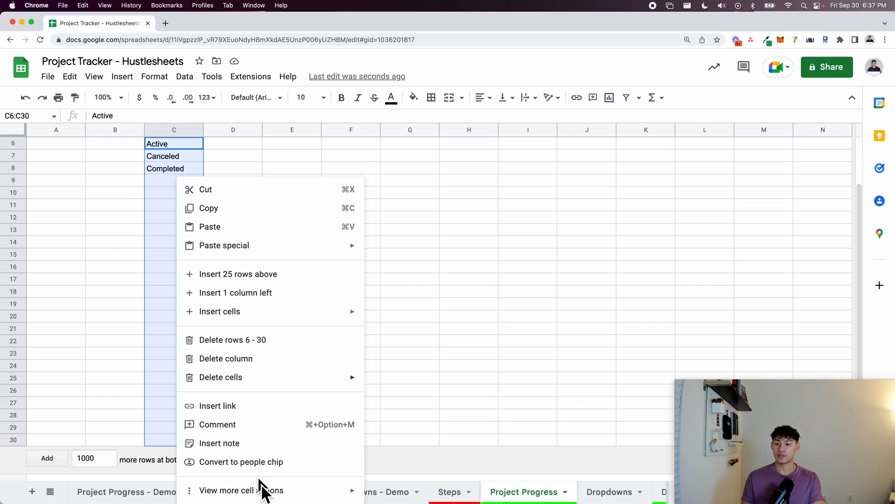
pyautogui.moveTo(260, 487)
pyautogui.click(459, 383)
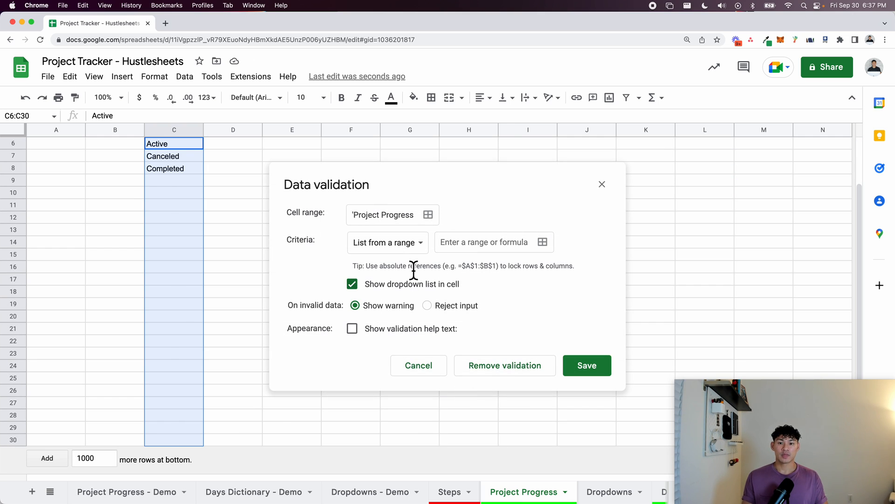
pyautogui.scroll(2, 205, 224)
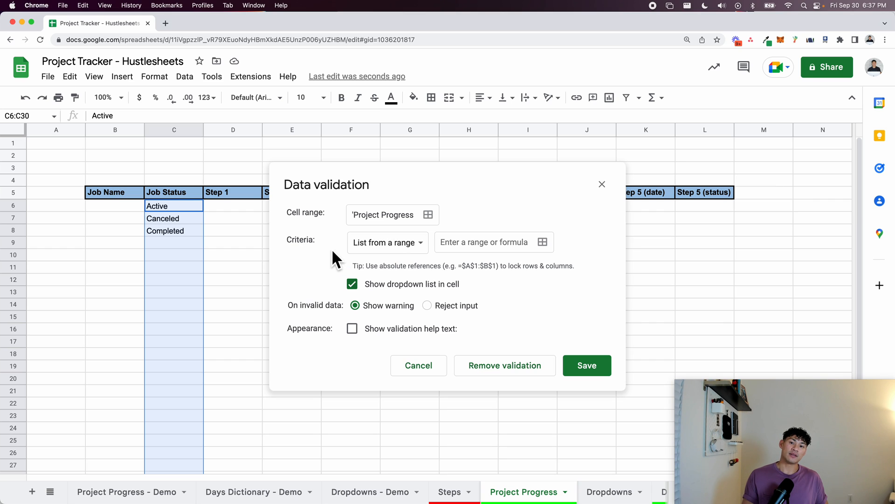
pyautogui.click(543, 242)
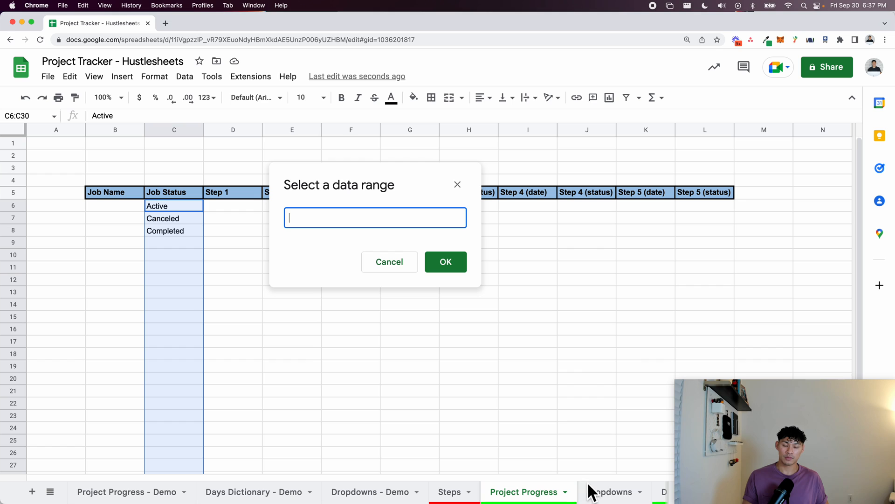
pyautogui.click(605, 492)
pyautogui.moveTo(55, 157); pyautogui.dragTo(70, 439)
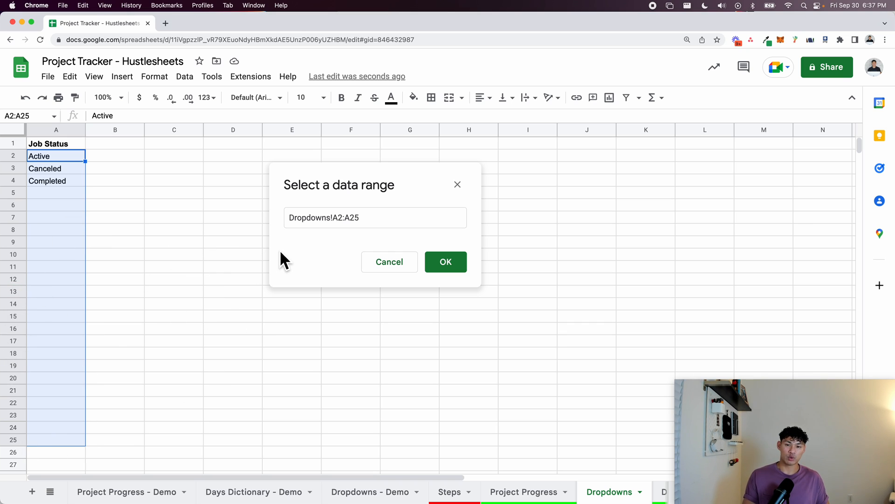
pyautogui.click(442, 264)
pyautogui.click(584, 364)
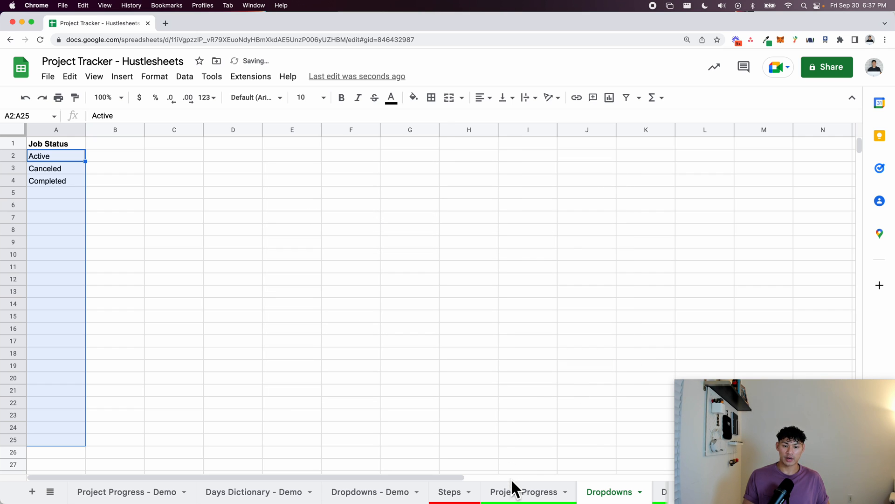
# Try out the Job Status dropdowns on Project Progress and clear the entries in C6:C16.
pyautogui.click(517, 491)
pyautogui.click(220, 253)
pyautogui.click(197, 242)
pyautogui.click(188, 272)
pyautogui.press('Down')
pyautogui.click(197, 279)
pyautogui.click(193, 313)
pyautogui.moveTo(177, 209); pyautogui.dragTo(178, 329)
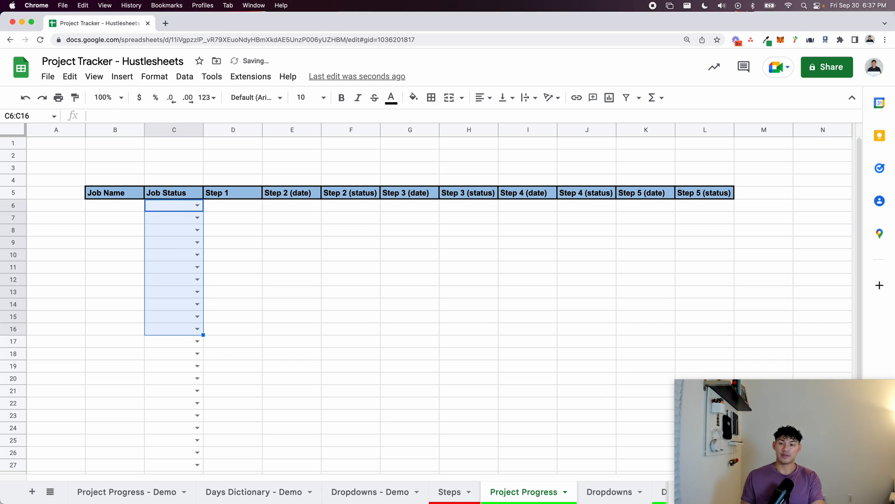
# Add "New status" in A5 of the Dropdowns sheet, below Completed.
pyautogui.click(606, 495)
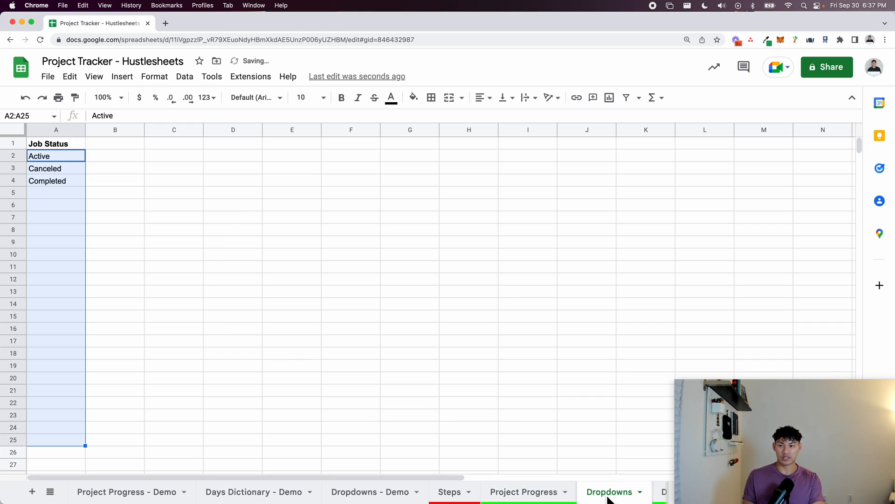
pyautogui.click(259, 219)
pyautogui.click(75, 195)
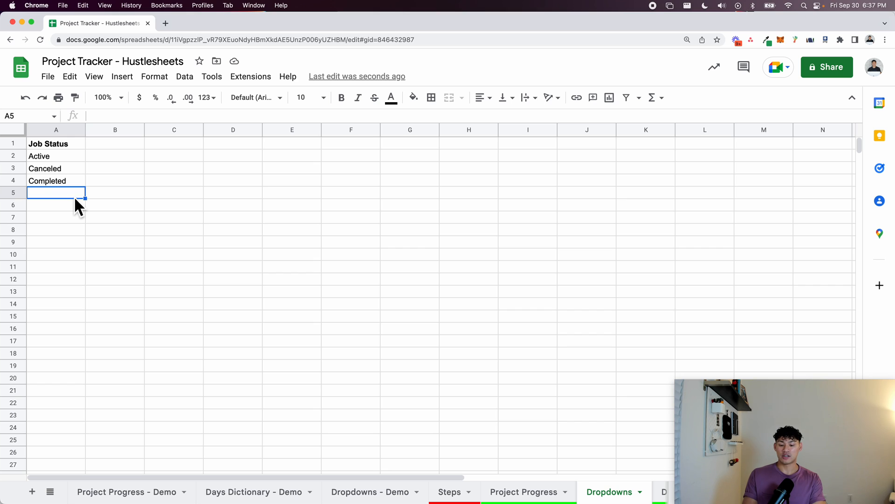
pyautogui.write('New status')
pyautogui.press('Return')
# Test the Job Status dropdown in C6 on Project Progress with the New status option and clear the cell.
pyautogui.click(523, 491)
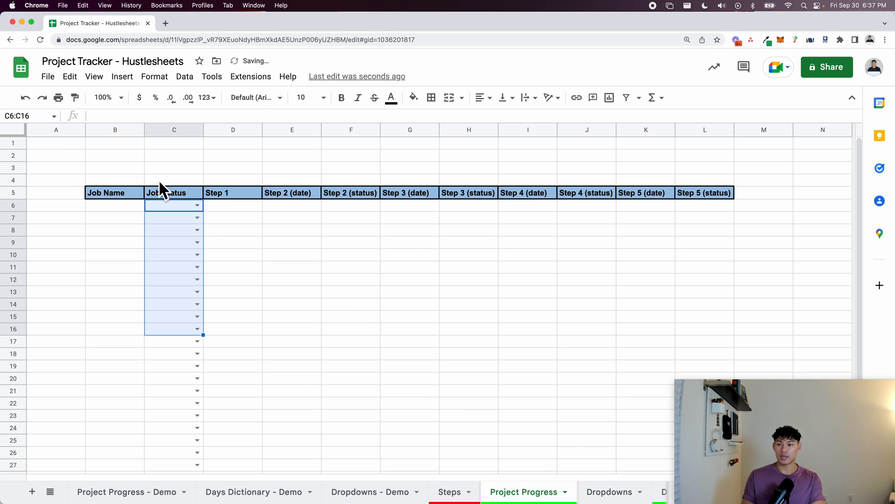
pyautogui.click(197, 205)
pyautogui.click(172, 269)
pyautogui.press('BackSpace')
pyautogui.press('Escape')
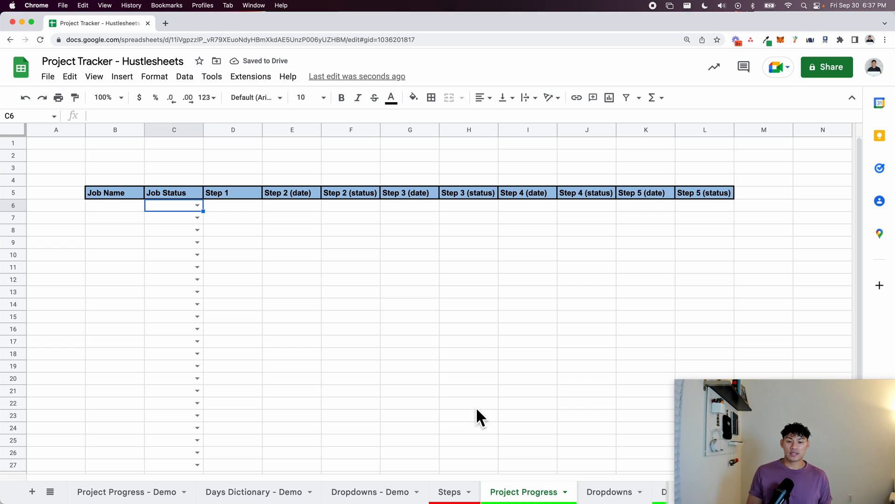
# Mark Step 4, Data validation / dropdowns, as done on the Steps sheet and select the Map status logic step.
pyautogui.click(461, 492)
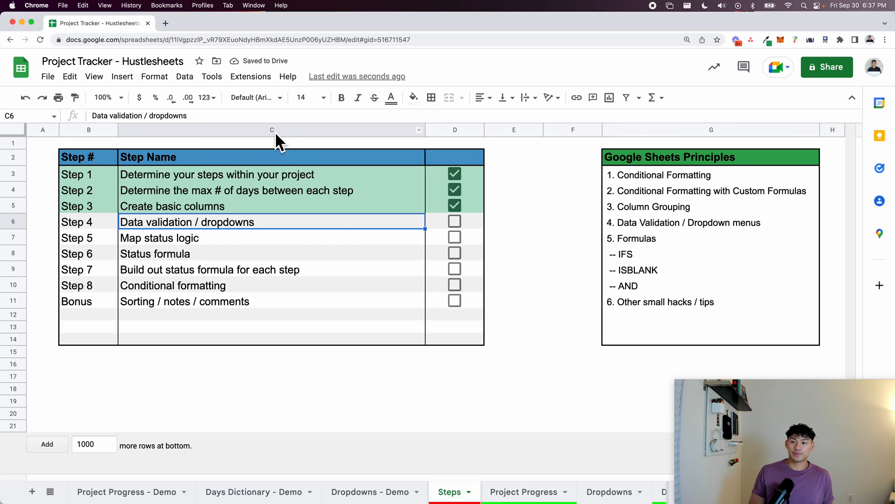
pyautogui.click(456, 226)
pyautogui.click(362, 243)
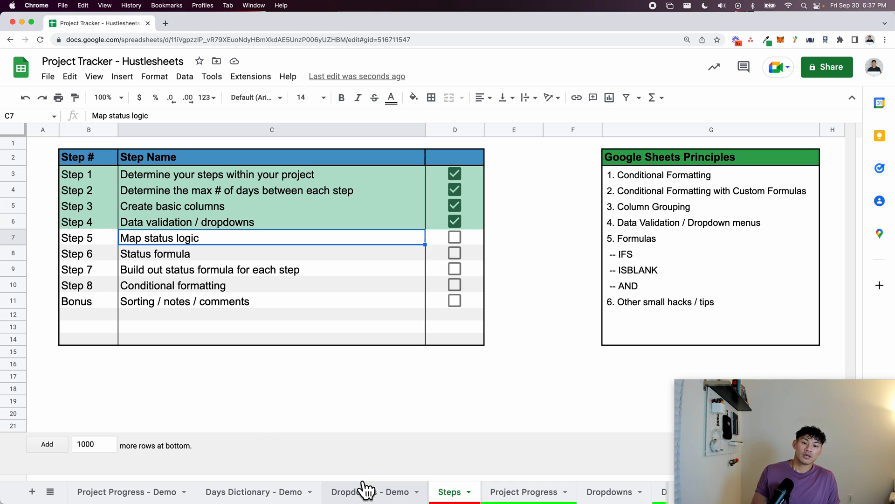
# Examine the grouped Site Survey Status column on Project Progress - Demo and collapse the group again.
pyautogui.click(138, 491)
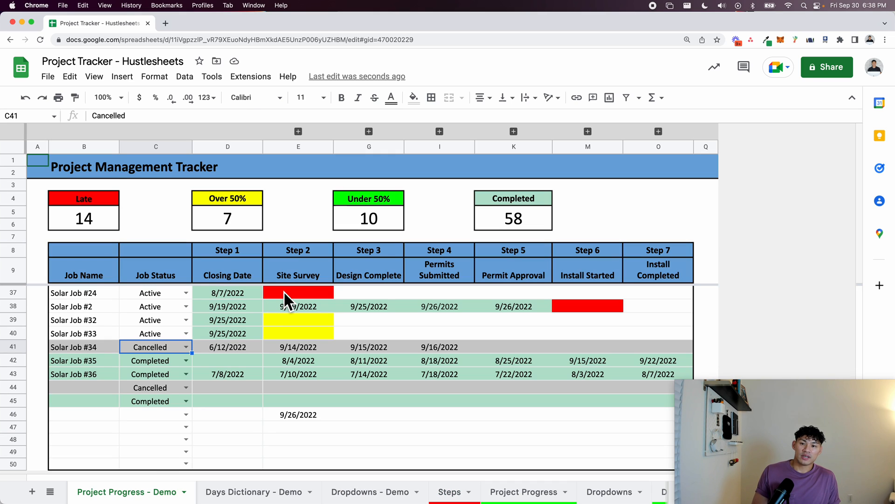
pyautogui.click(298, 131)
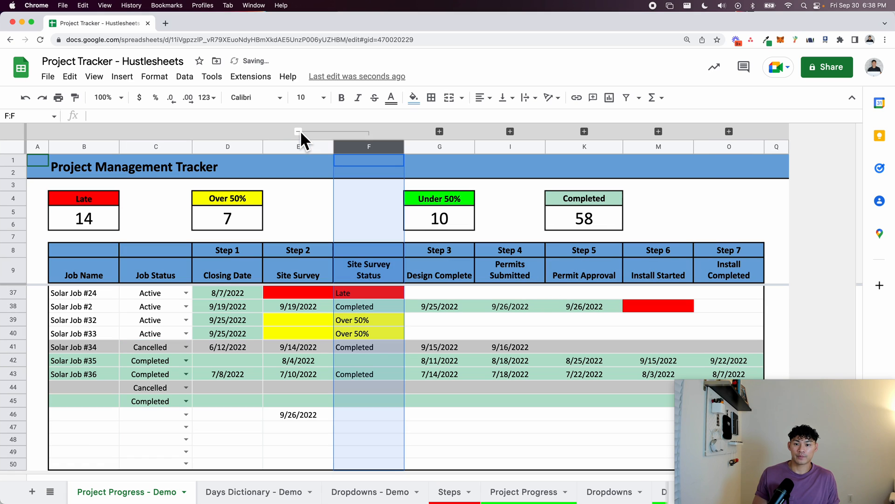
pyautogui.click(354, 306)
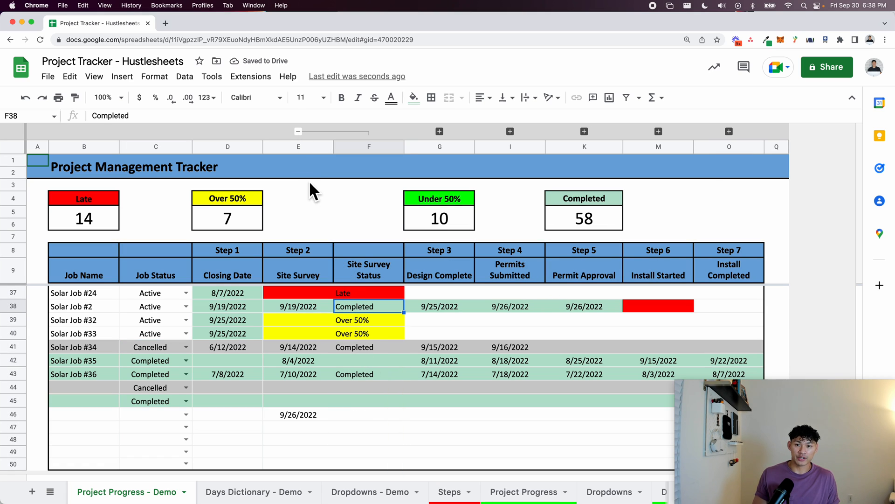
pyautogui.click(300, 133)
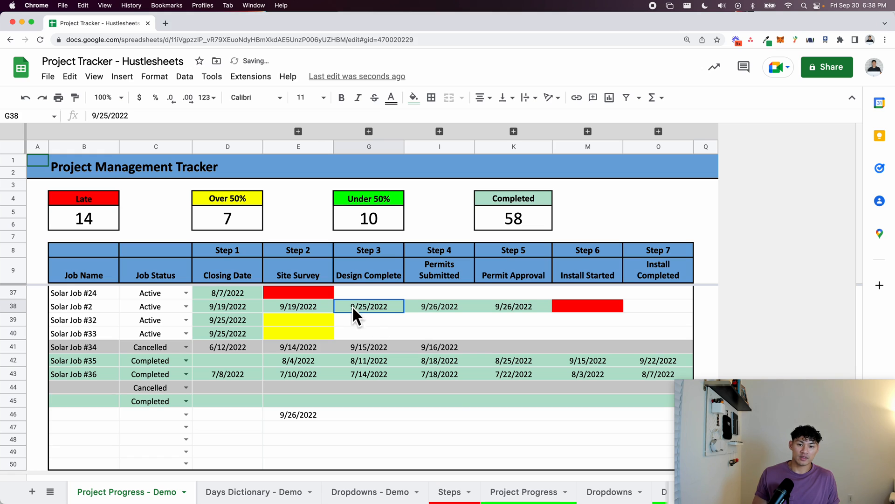
# Add a new sheet between Steps and Project Progress and name it "Status Mapping".
pyautogui.hscroll(3, 570, 490)
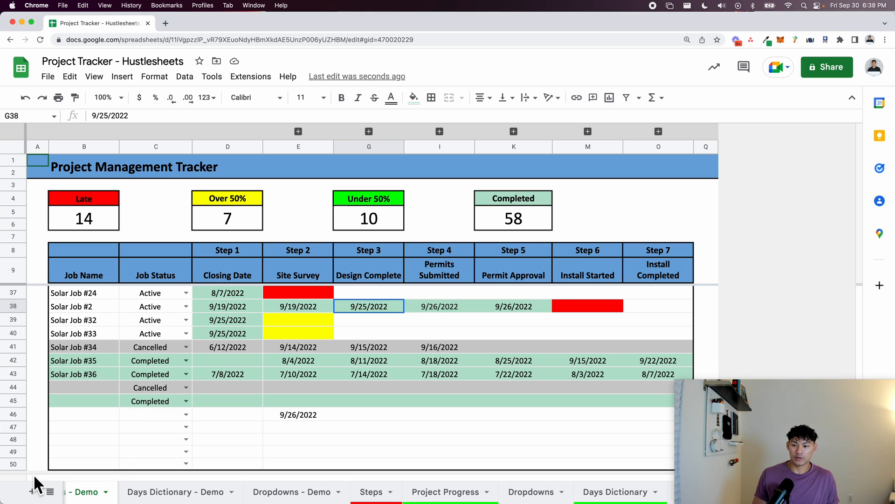
pyautogui.click(33, 491)
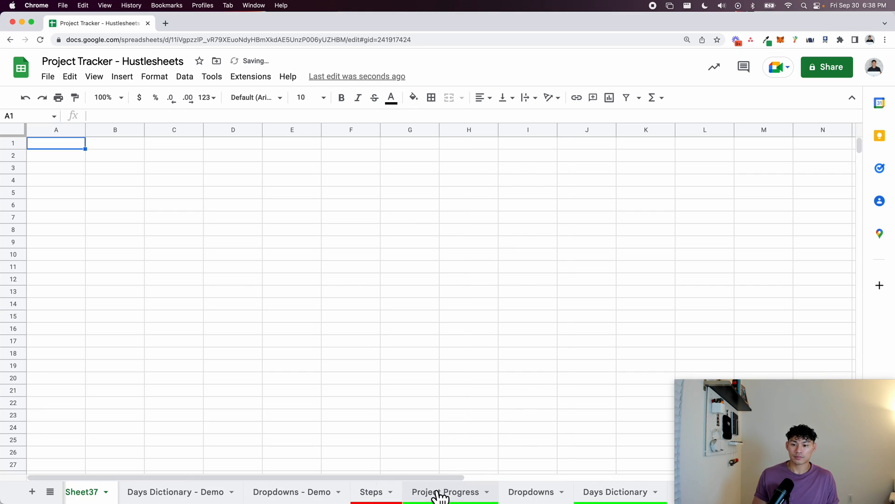
pyautogui.moveTo(95, 494); pyautogui.dragTo(370, 497)
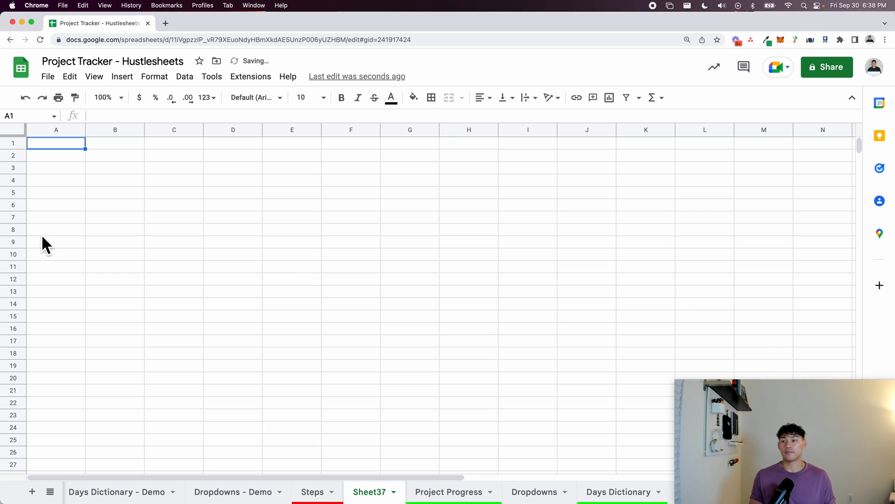
pyautogui.doubleClick(369, 493)
pyautogui.write('Status Mappi')
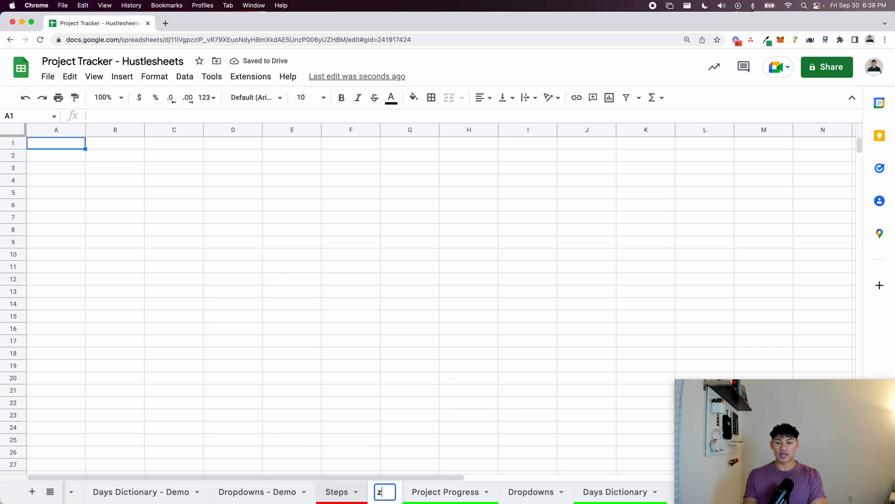
pyautogui.write('ng')
pyautogui.press('Return')
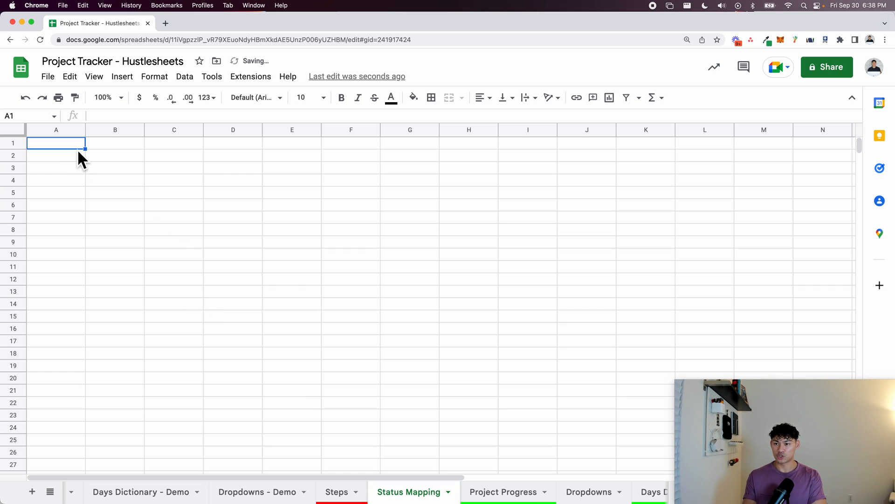
# Enter the heading Status in A1 with Late, Over 50%, Under 50% and Completed below it in A2:A5.
pyautogui.press('Right')
pyautogui.press('Left')
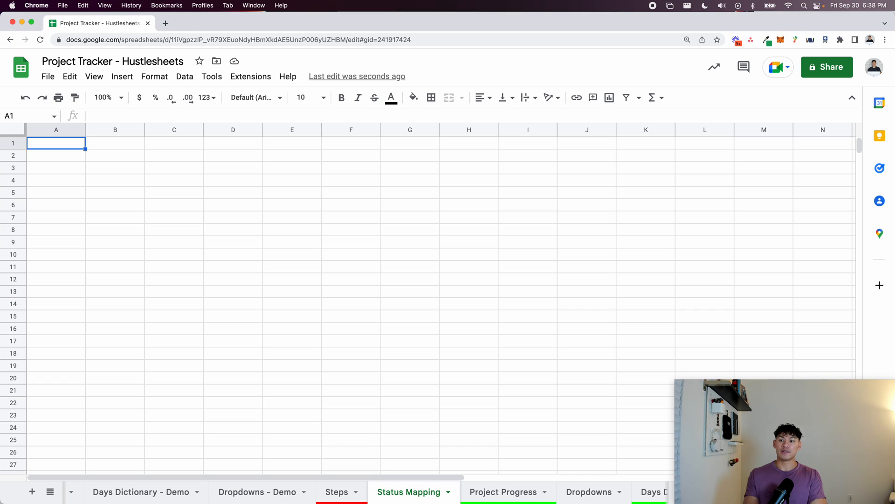
pyautogui.write('Status')
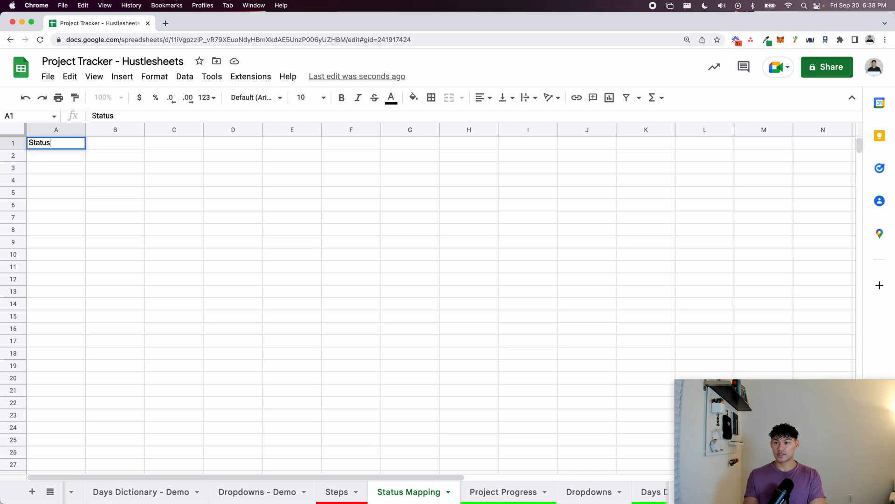
pyautogui.press('Return')
pyautogui.press('Up')
pyautogui.press('Down')
pyautogui.write('Late')
pyautogui.press('Return')
pyautogui.write('Over 50%')
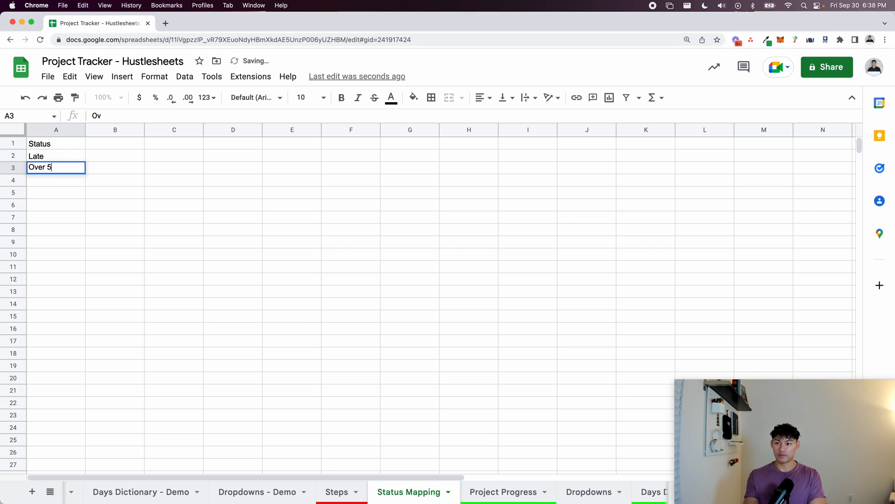
pyautogui.press('Return')
pyautogui.write('Under 50%')
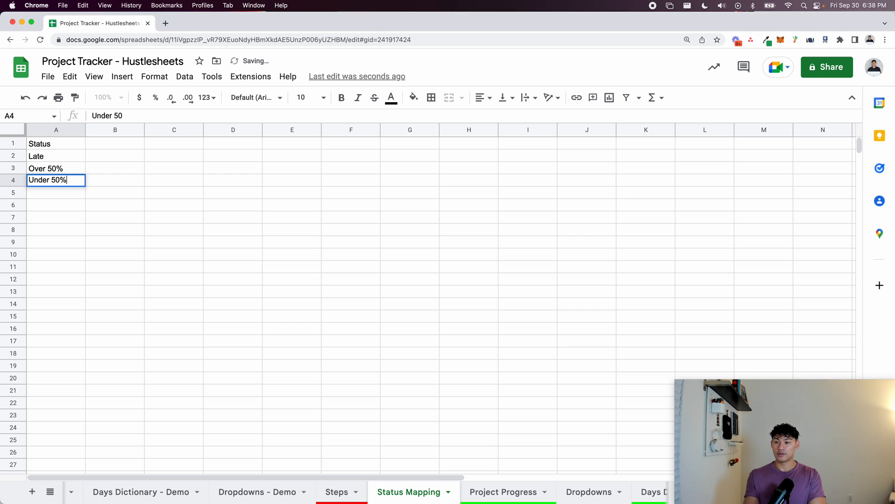
pyautogui.press('Return')
pyautogui.write('Completed')
pyautogui.press('Return')
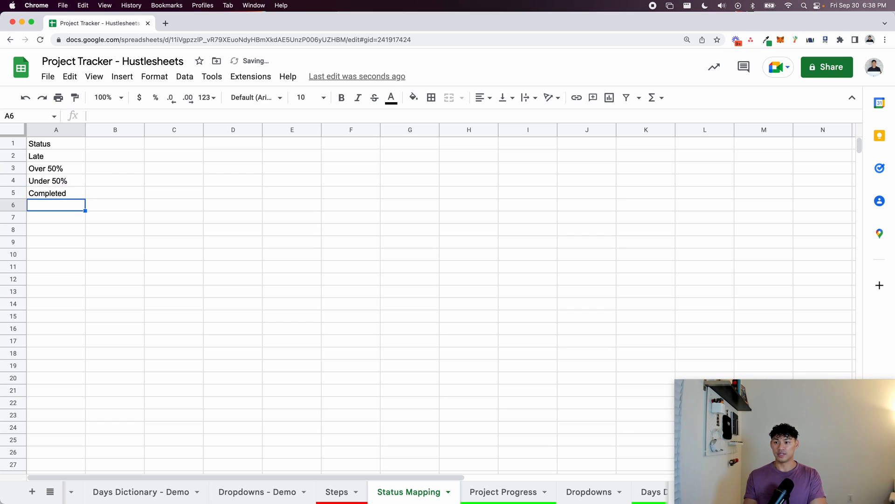
# Bold row 1 and add the headings Condition 1, Condition 2 and Condition 3 in B1:D1.
pyautogui.click(13, 143)
pyautogui.press('super+b')
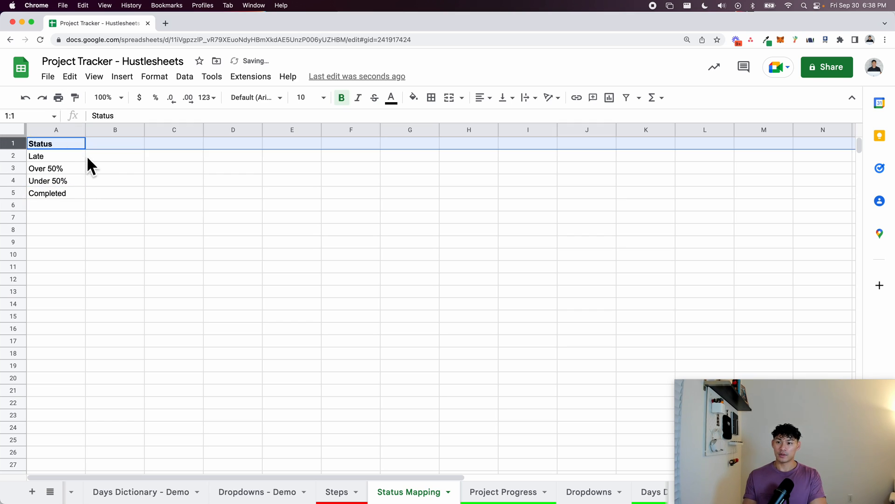
pyautogui.click(104, 148)
pyautogui.write('Condition 1')
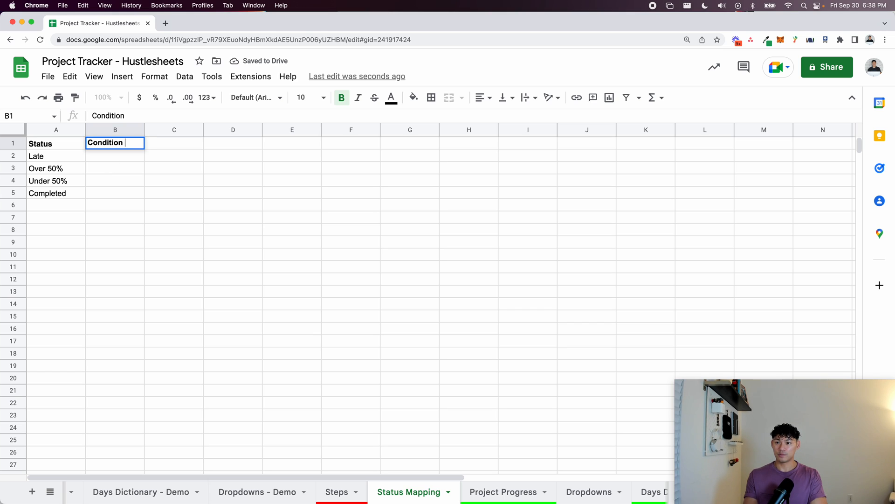
pyautogui.press('Tab')
pyautogui.write('Condition 2')
pyautogui.press('Tab')
pyautogui.write('Condition 3')
pyautogui.press('Return')
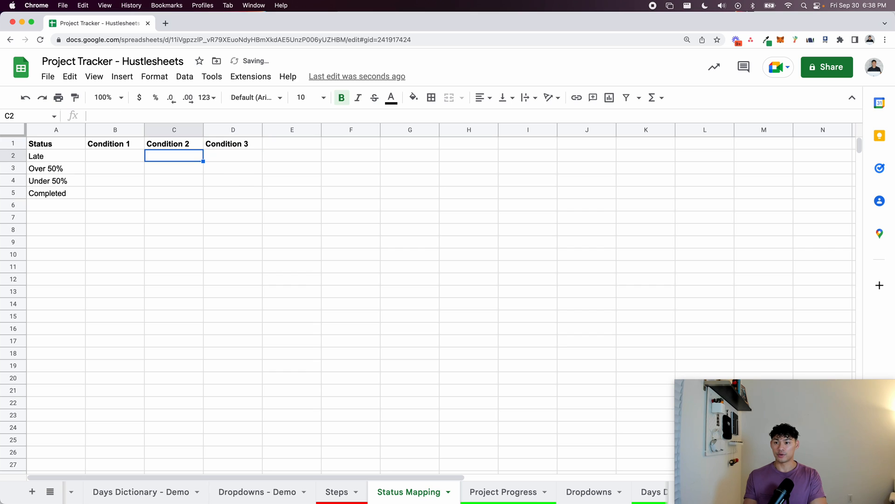
# Widen columns B through D equally to leave room for condition text, and select B2.
pyautogui.moveTo(125, 129); pyautogui.dragTo(404, 149)
pyautogui.click(395, 205)
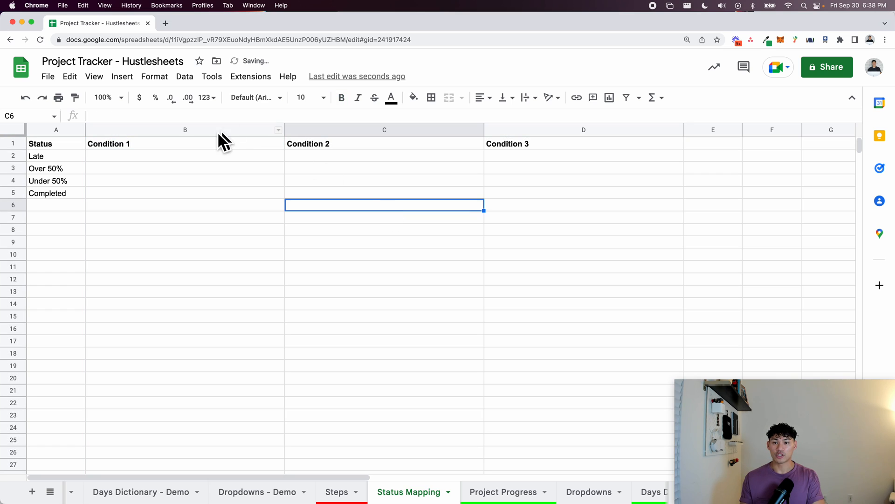
pyautogui.click(96, 159)
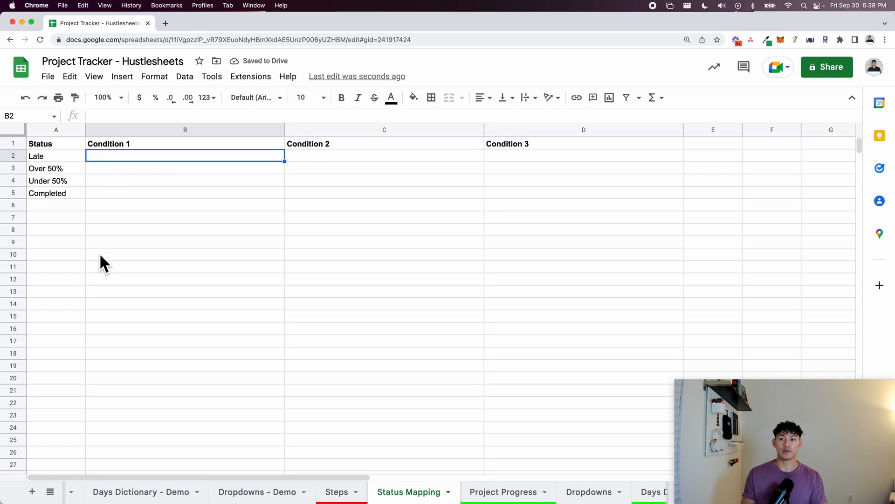
# Check the Closing Date of Solar Job #4 in D10 on Project Progress - Demo.
pyautogui.hscroll(-5, 177, 495)
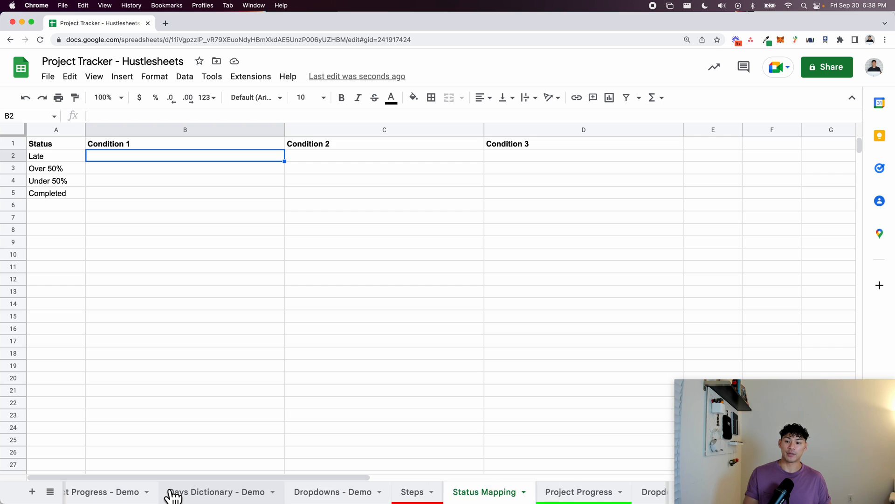
pyautogui.click(105, 493)
pyautogui.scroll(10, 218, 303)
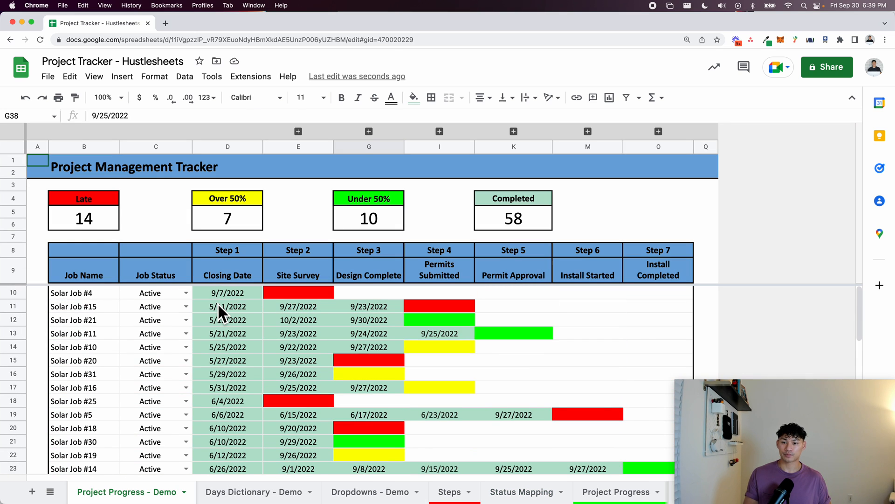
pyautogui.click(221, 293)
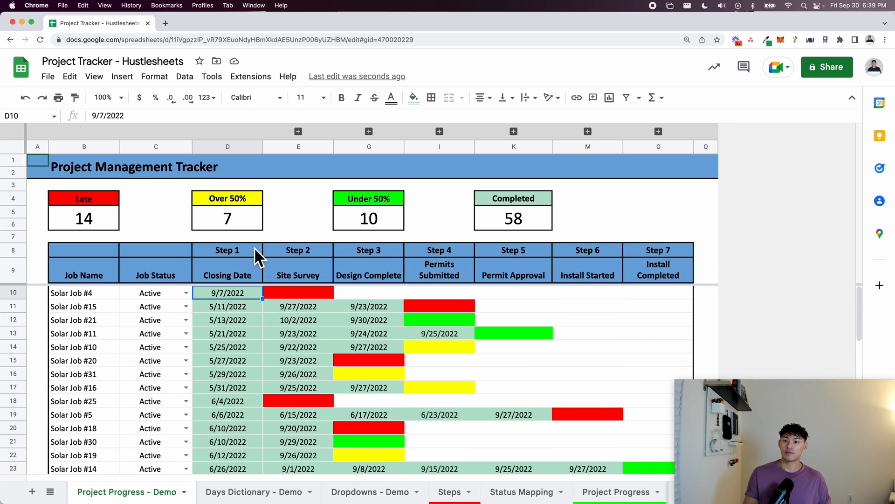
# Set Step 1's max days until next step to 10 on Days Dictionary - Demo and check its 50% mark.
pyautogui.click(298, 493)
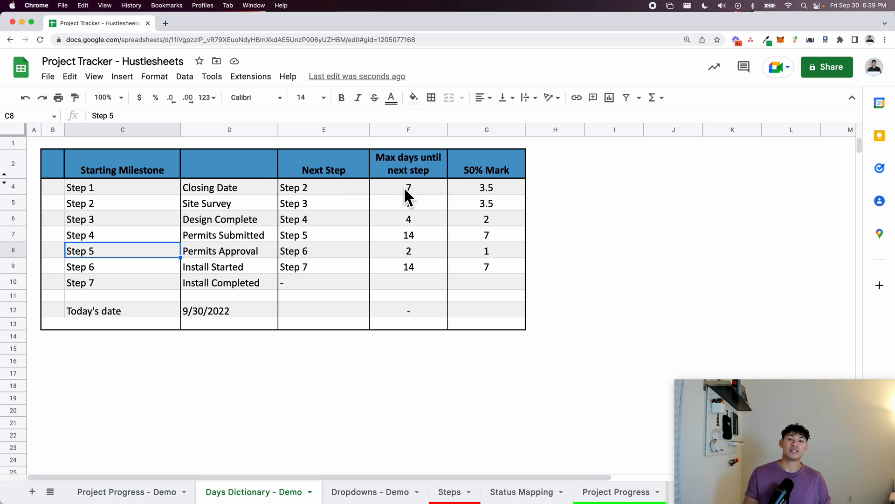
pyautogui.click(402, 189)
pyautogui.write('10')
pyautogui.press('Return')
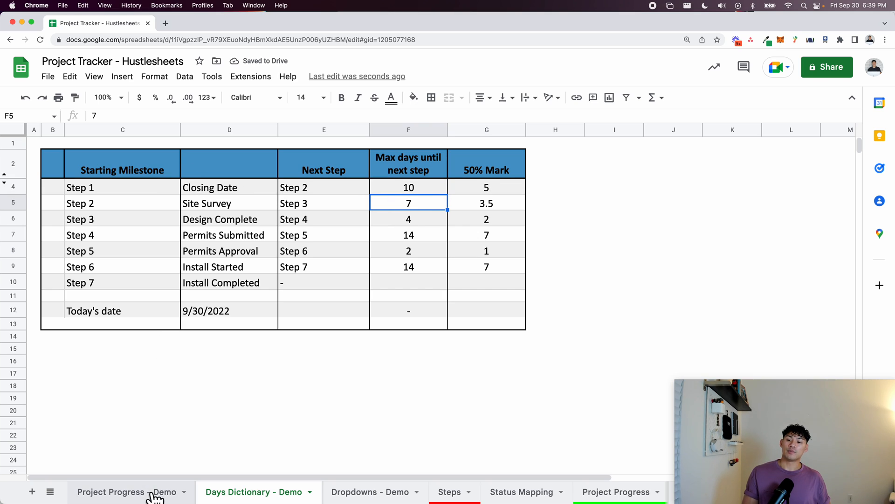
pyautogui.click(409, 188)
pyautogui.click(484, 187)
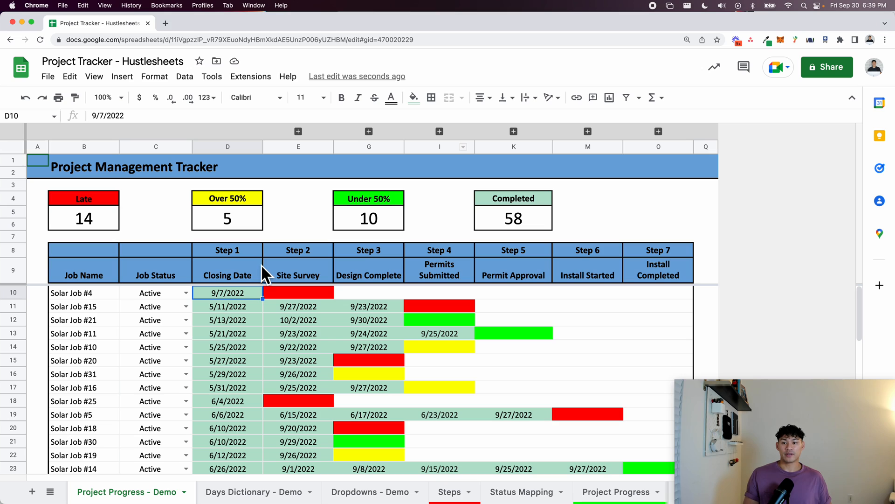
# Set the Closing Date of Solar Job #4 in D10 on Project Progress - Demo to 9/28/2022.
pyautogui.doubleClick(219, 292)
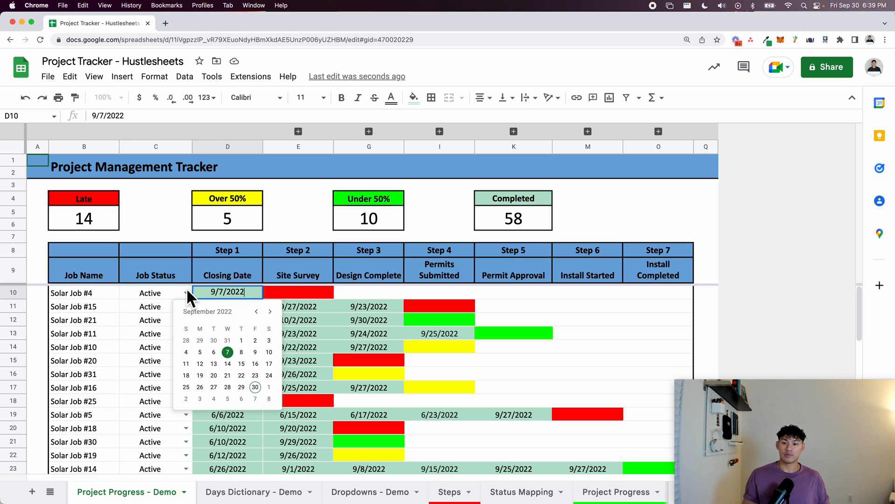
pyautogui.click(212, 277)
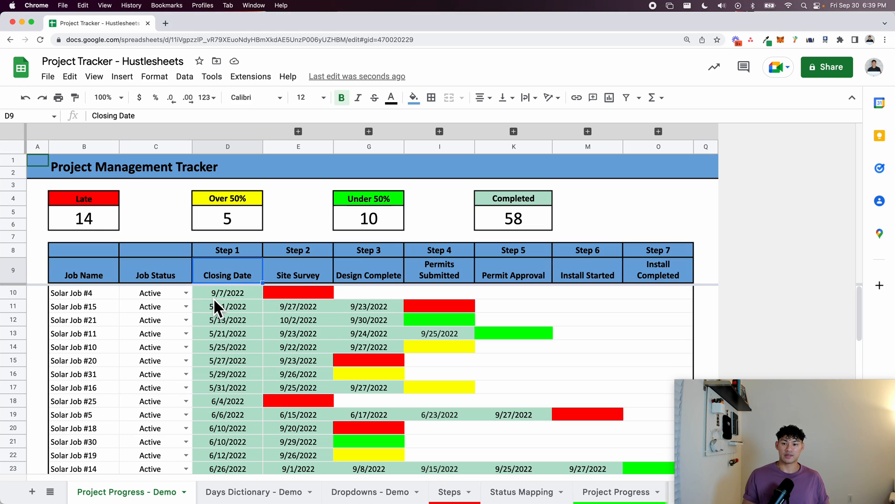
pyautogui.click(214, 296)
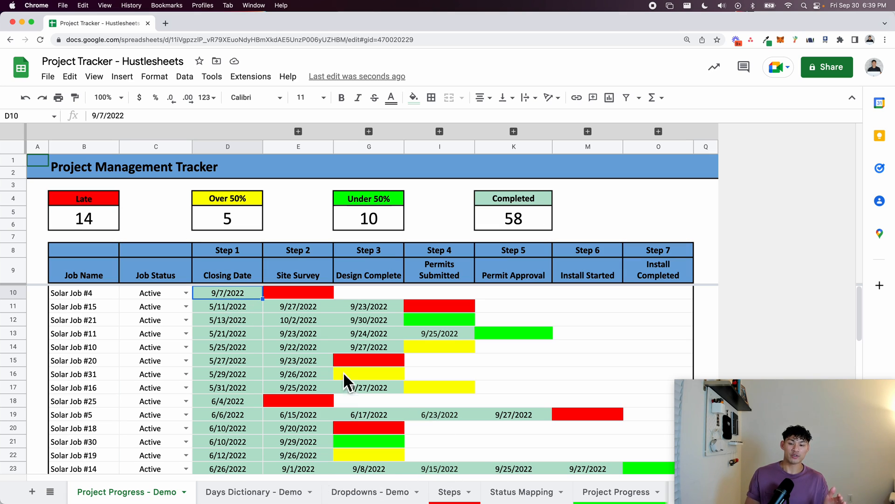
pyautogui.doubleClick(241, 293)
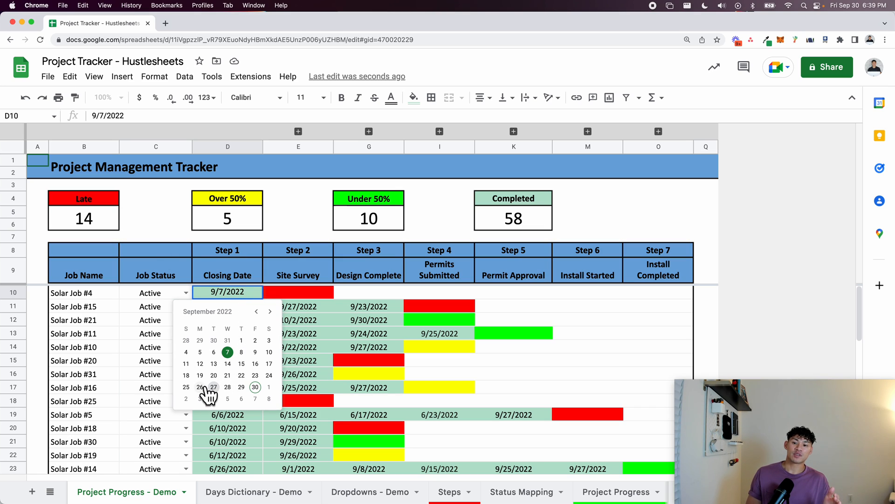
pyautogui.click(227, 387)
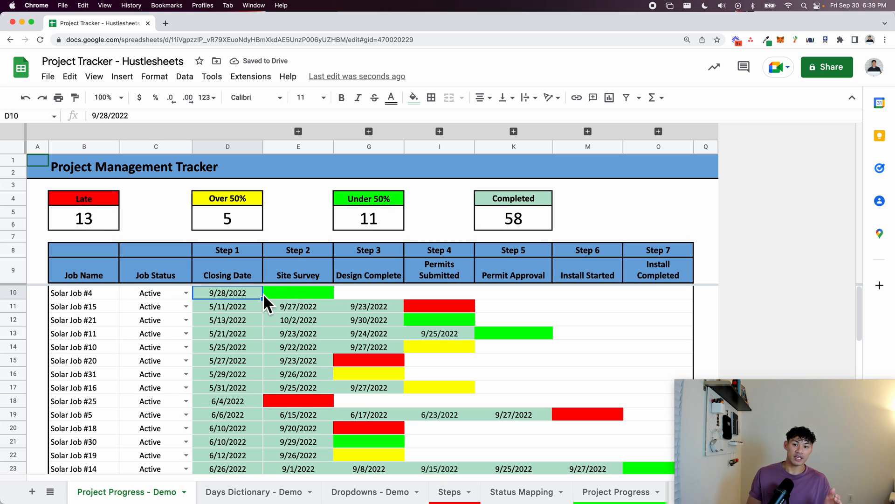
# Set Solar Job #4's Closing Date to 9/26/2022 and compare it with Step 1's 50% mark on Days Dictionary - Demo.
pyautogui.doubleClick(246, 294)
pyautogui.click(200, 387)
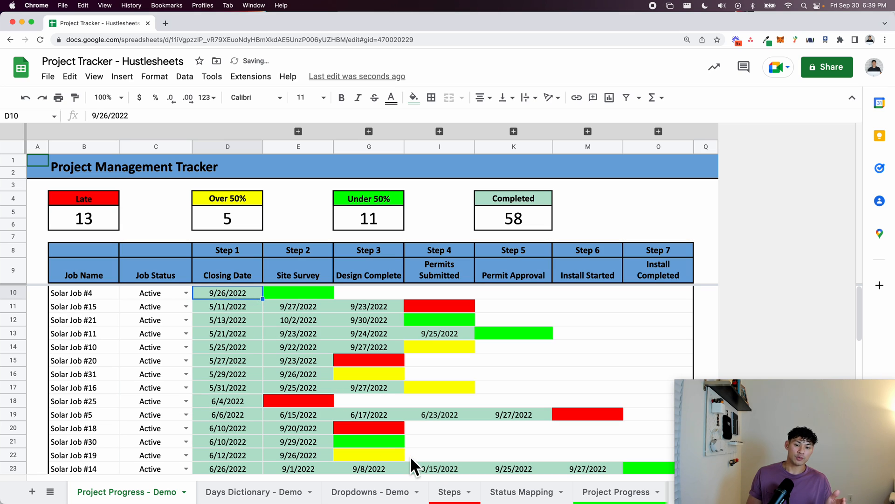
pyautogui.click(285, 491)
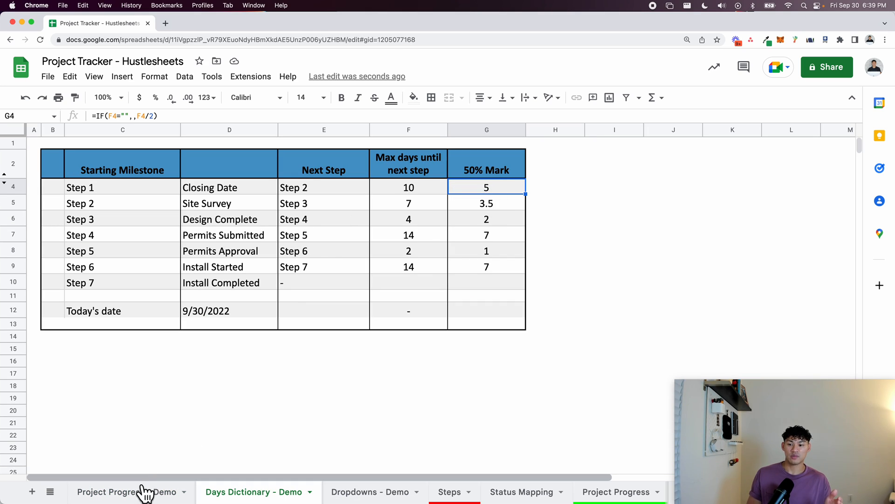
pyautogui.click(160, 490)
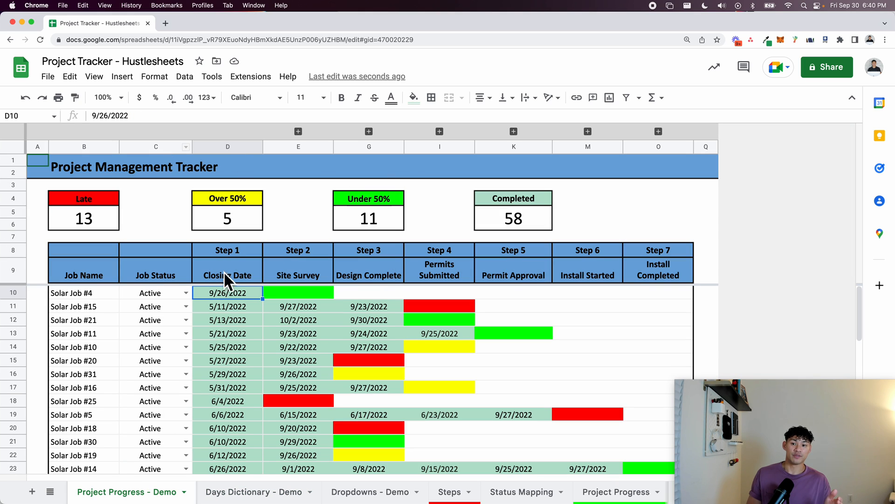
# Test Solar Job #4's Closing Date in D10 with 9/25/2022 and with 9/24/2022.
pyautogui.doubleClick(231, 297)
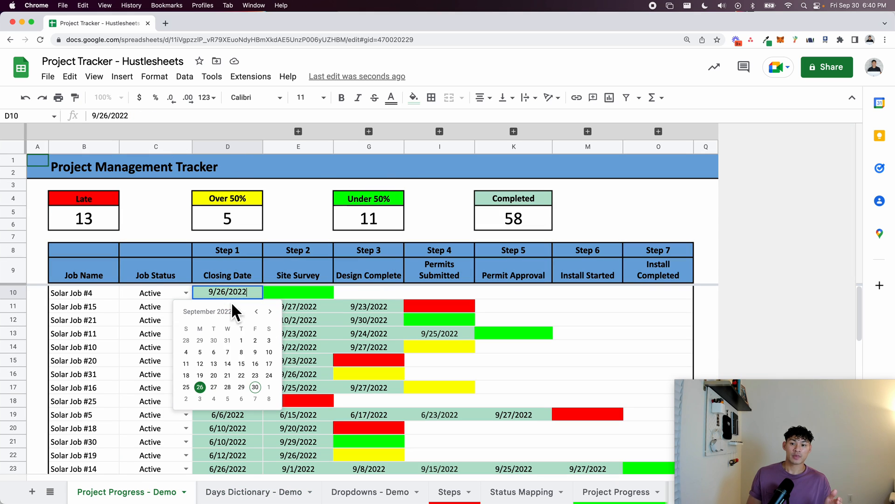
pyautogui.click(186, 386)
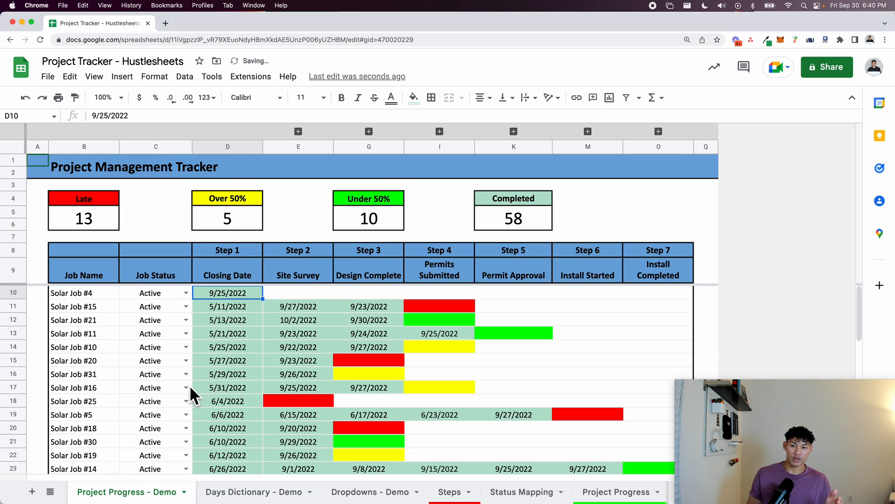
pyautogui.doubleClick(233, 295)
pyautogui.click(269, 375)
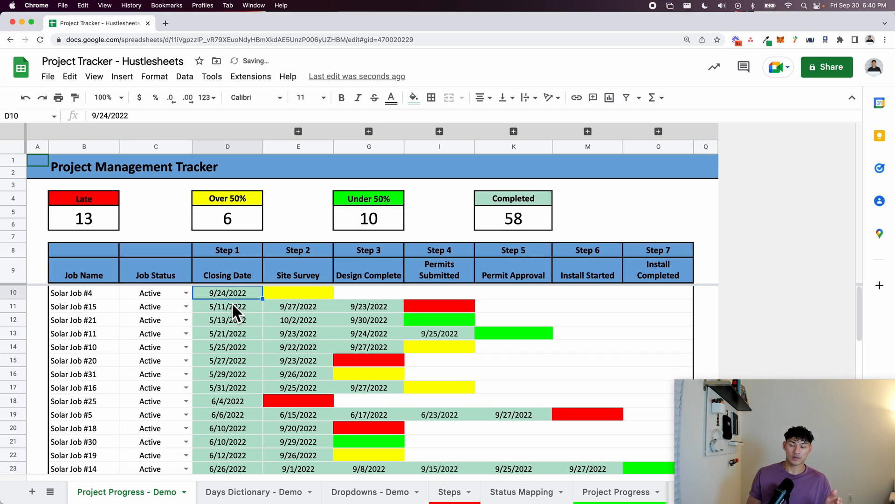
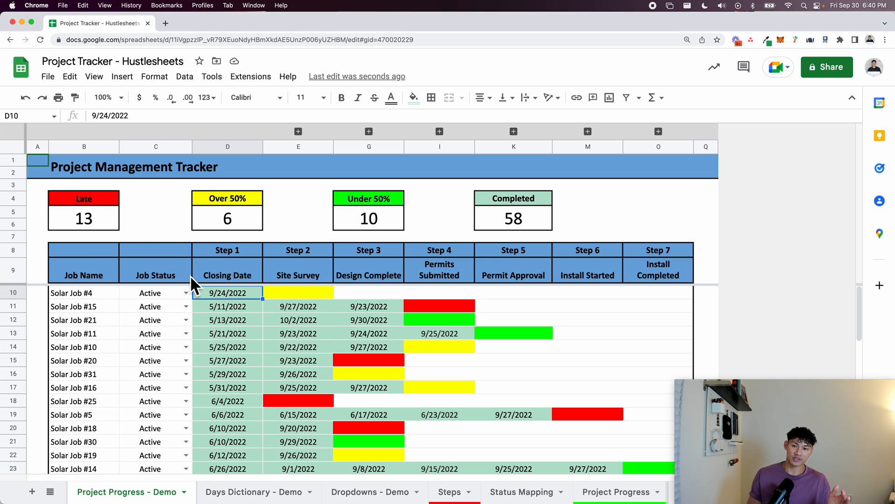
# Test Solar Job #4's Closing Date in D10 with 9/20/2022 and with 9/19/2022.
pyautogui.doubleClick(217, 293)
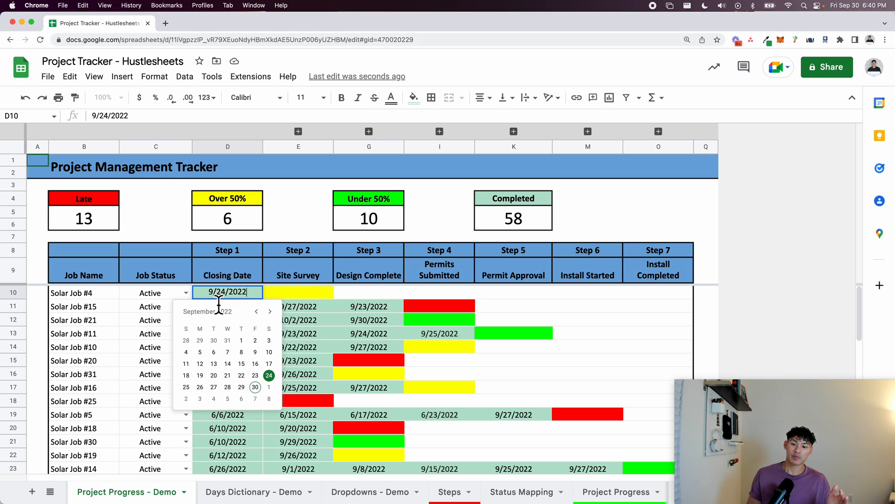
pyautogui.click(214, 375)
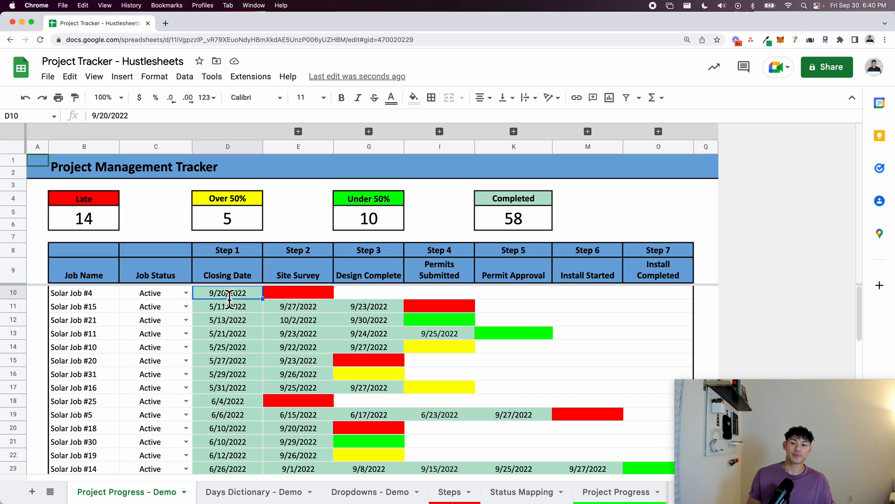
pyautogui.doubleClick(229, 294)
pyautogui.click(199, 375)
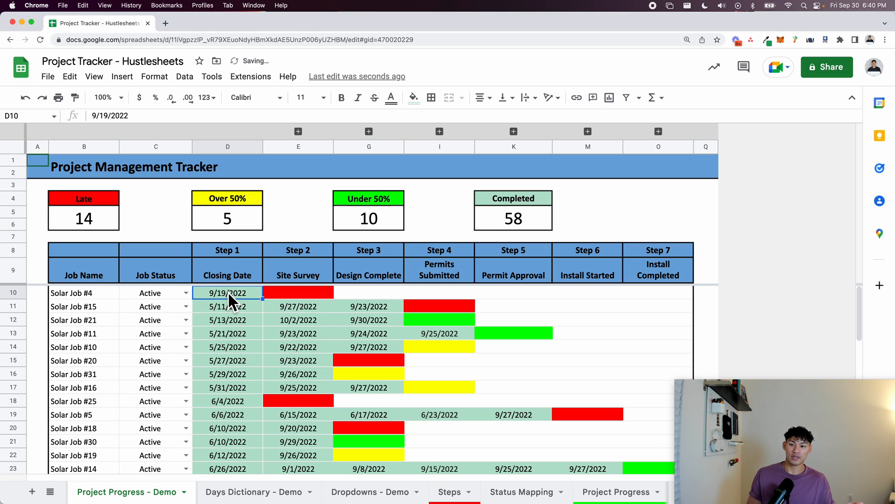
# Test Solar Job #4's Closing Date with 9/21/2022 and with 9/14/2022, and check its Site Survey cell E10.
pyautogui.doubleClick(228, 292)
pyautogui.click(227, 375)
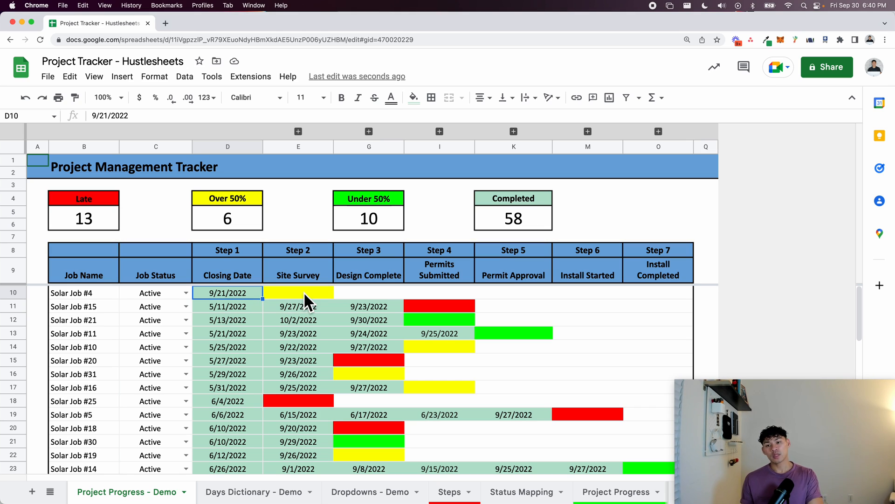
pyautogui.doubleClick(247, 293)
pyautogui.click(228, 361)
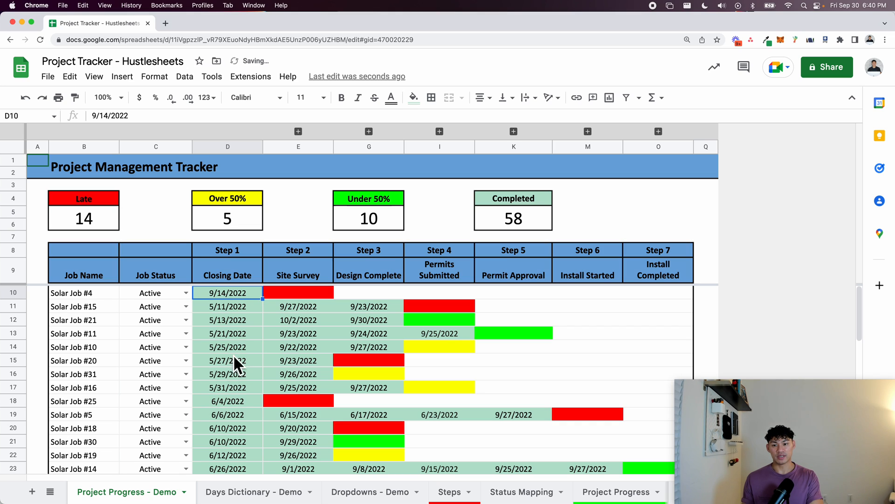
pyautogui.click(286, 294)
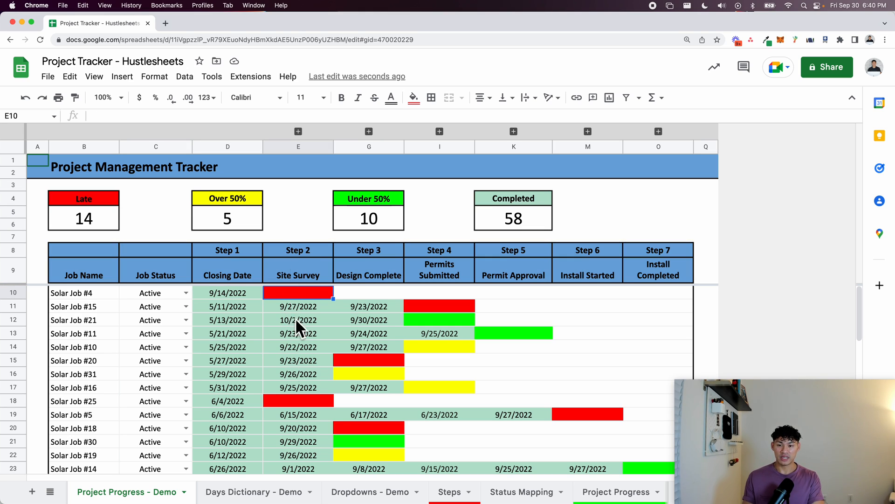
# On Status Mapping, enter "Current Step's Date is blank" in B2 as Condition 1 for Late.
pyautogui.click(520, 491)
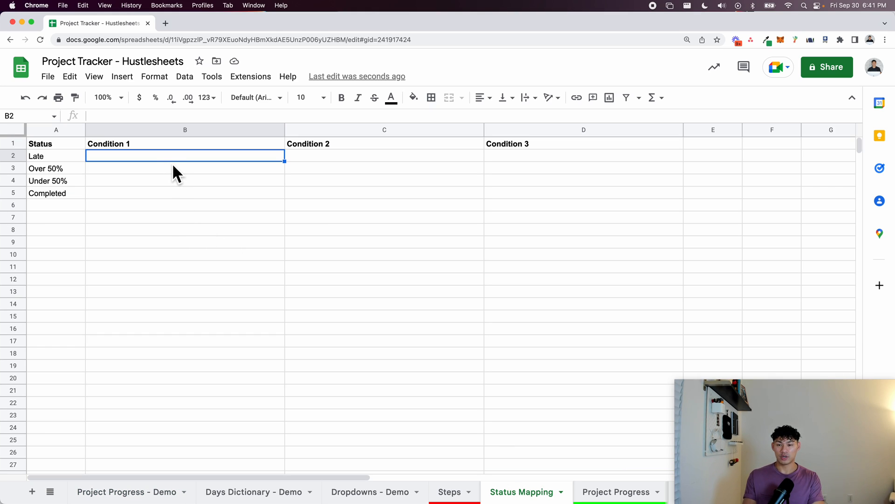
pyautogui.write('Current')
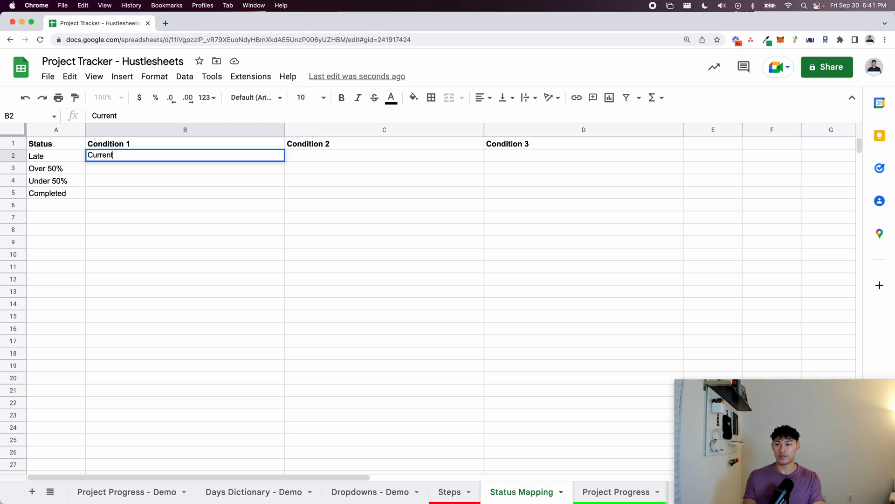
pyautogui.write(" Step's ")
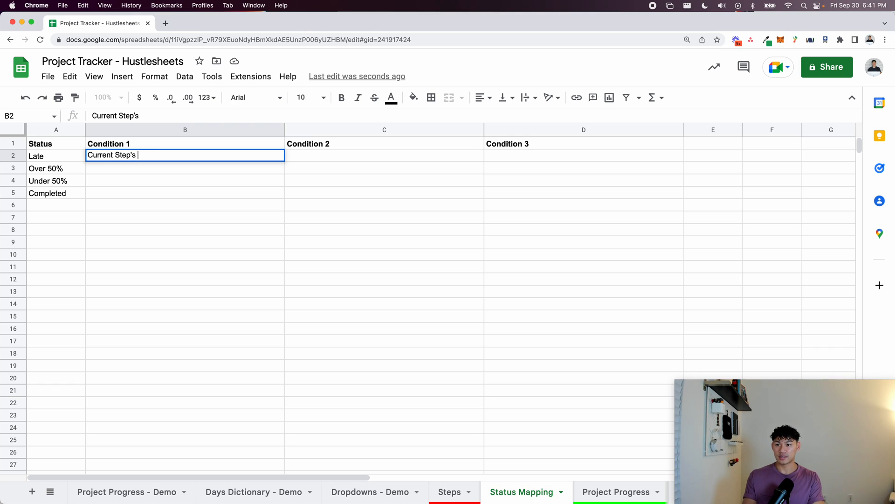
pyautogui.write('Date is blank')
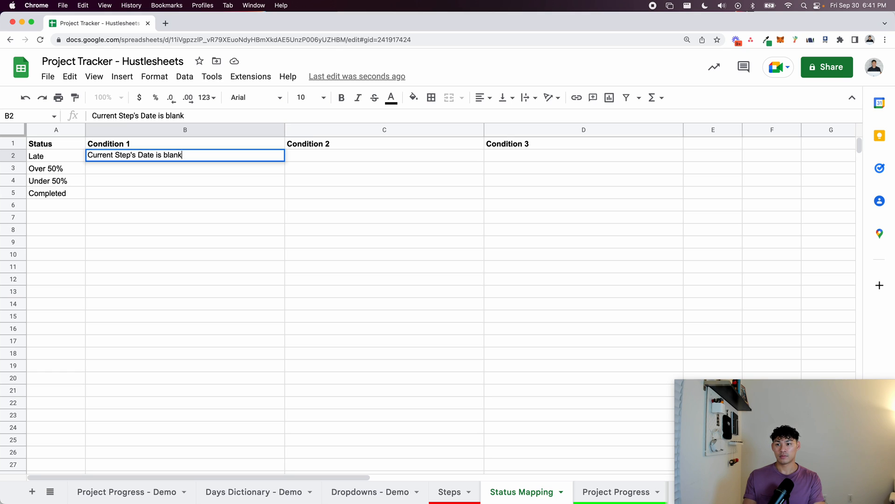
pyautogui.write('/em')
pyautogui.press('BackSpace')
pyautogui.press('BackSpace')
pyautogui.press('BackSpace')
pyautogui.press('Return')
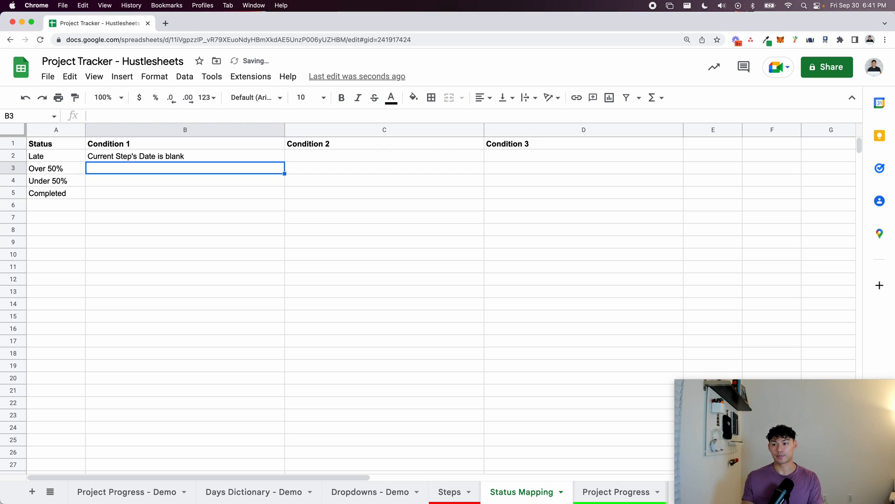
pyautogui.press('Left')
pyautogui.press('Up')
pyautogui.press('shift+super+Down')
pyautogui.press('super+b')
pyautogui.press('super+b')
pyautogui.press('Right')
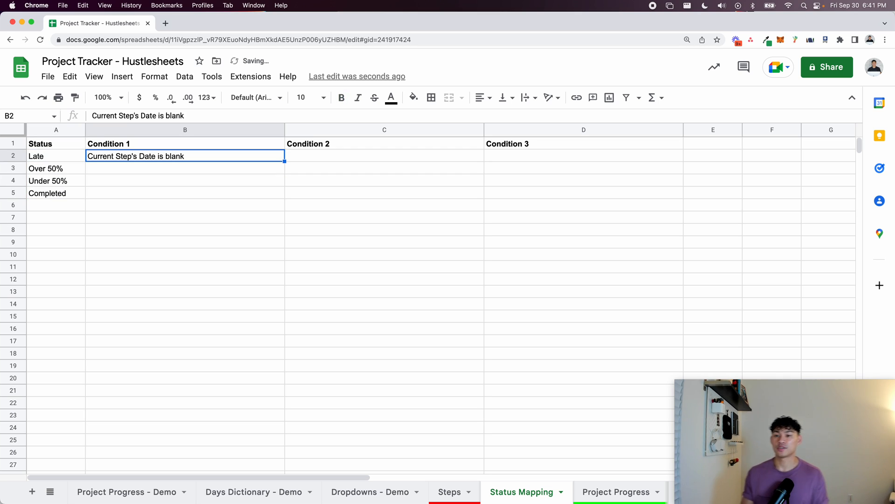
# Enter "TODAY minus Prev. Step's Date >= Max # of Days" in C2 as Condition 2 for Late.
pyautogui.click(347, 161)
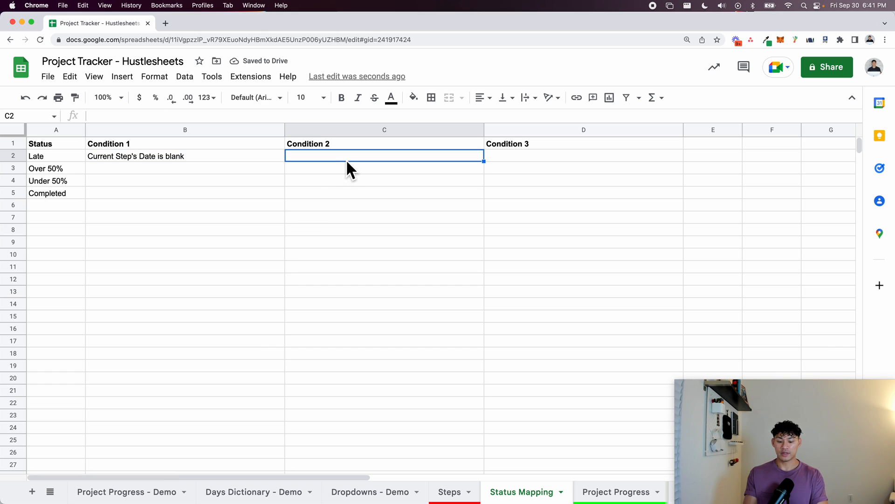
pyautogui.write('TODAY')
pyautogui.write(' mi')
pyautogui.press('BackSpace')
pyautogui.write('minus')
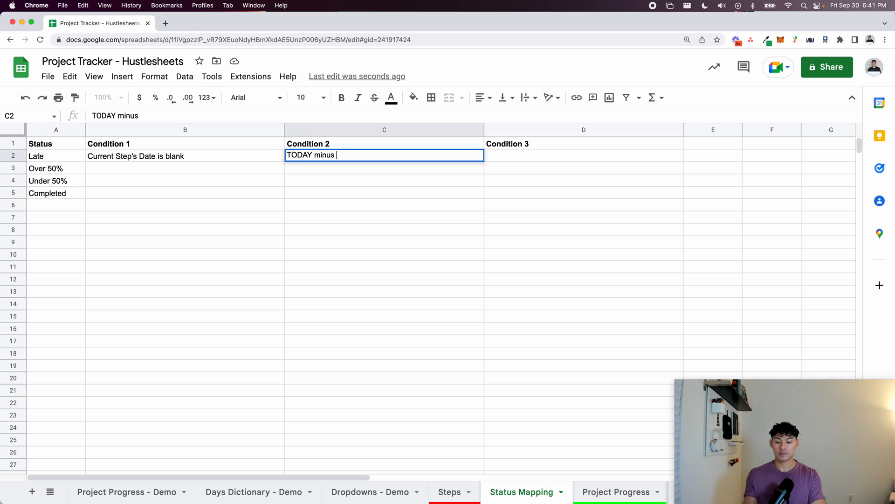
pyautogui.write(" Prev. Step's Date")
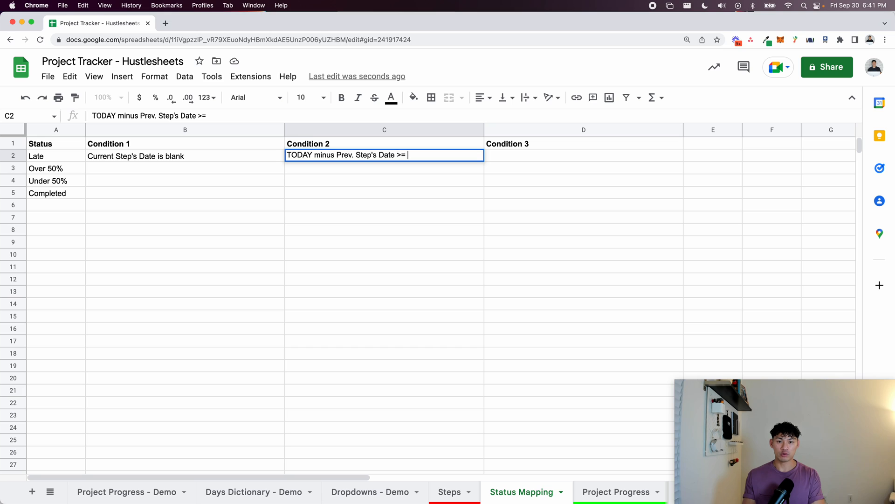
pyautogui.write('>= 10')
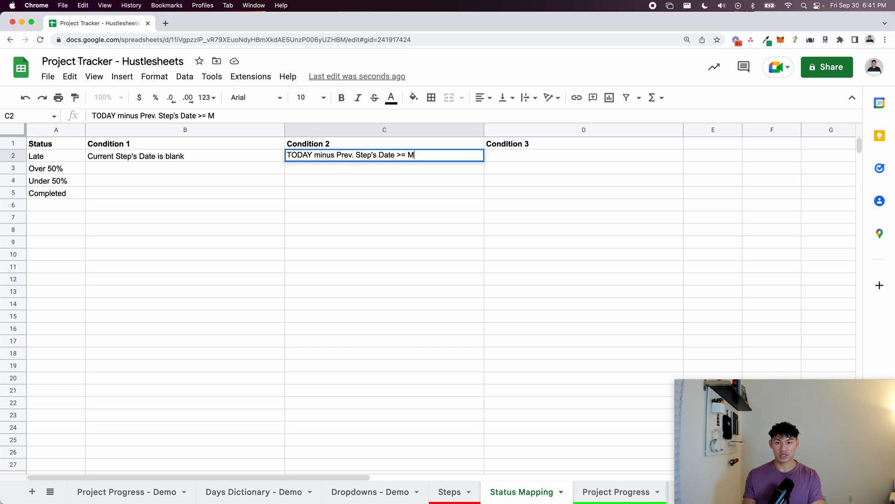
pyautogui.write('# of Days')
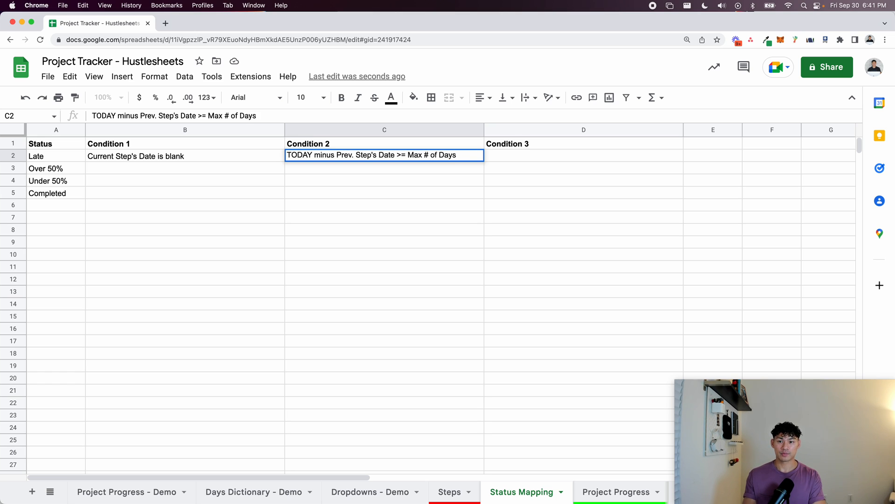
pyautogui.press('Return')
pyautogui.moveTo(245, 157); pyautogui.dragTo(365, 159)
pyautogui.click(262, 169)
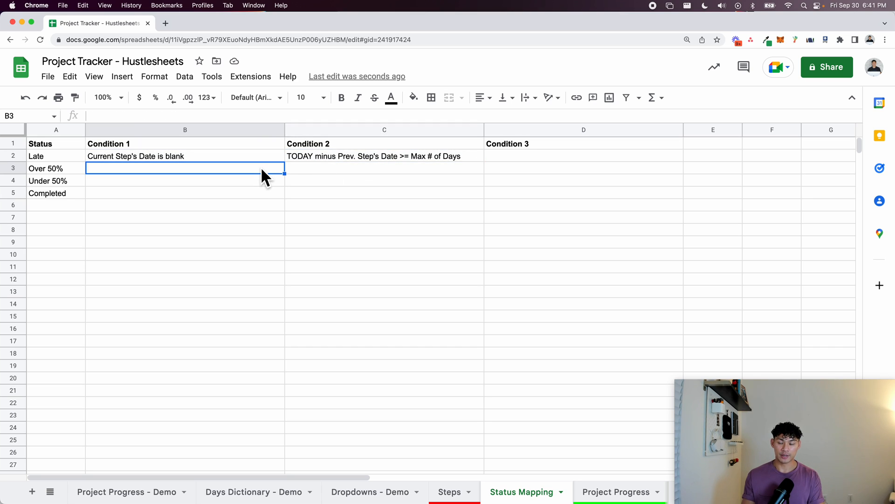
# Set Solar Job #4's Closing Date in D10 on Project Progress - Demo to 9/21/2022.
pyautogui.click(142, 493)
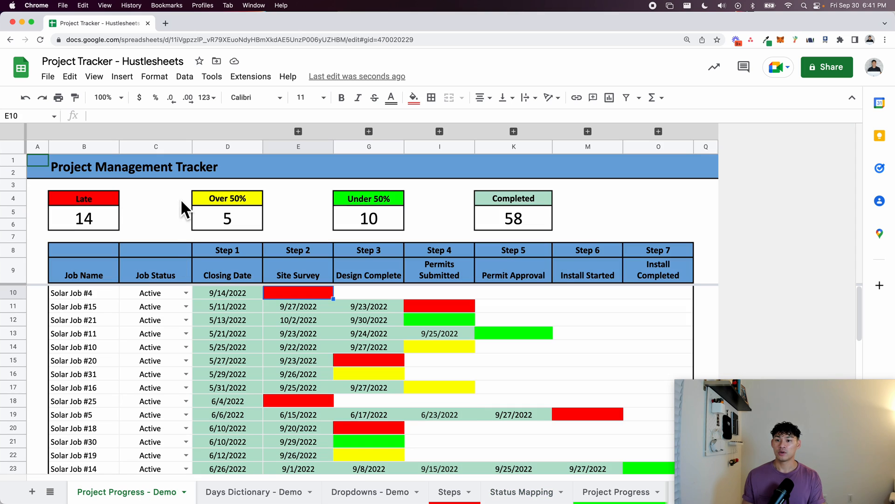
pyautogui.doubleClick(227, 296)
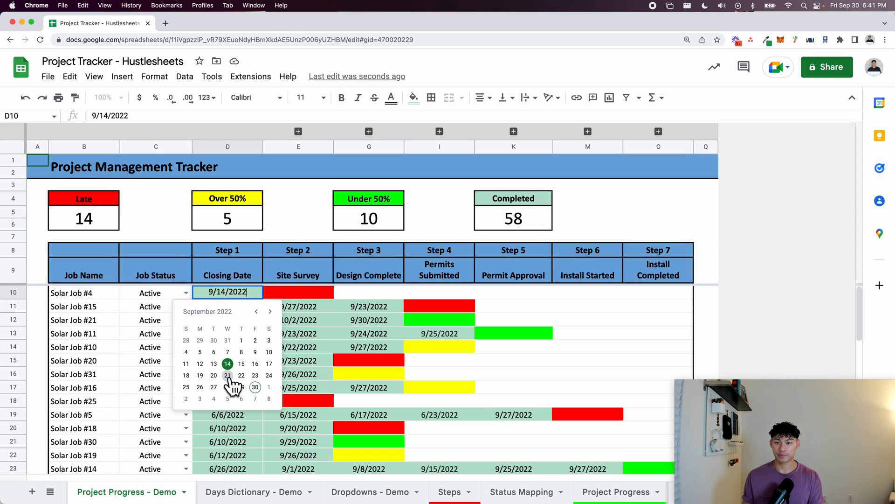
pyautogui.click(228, 375)
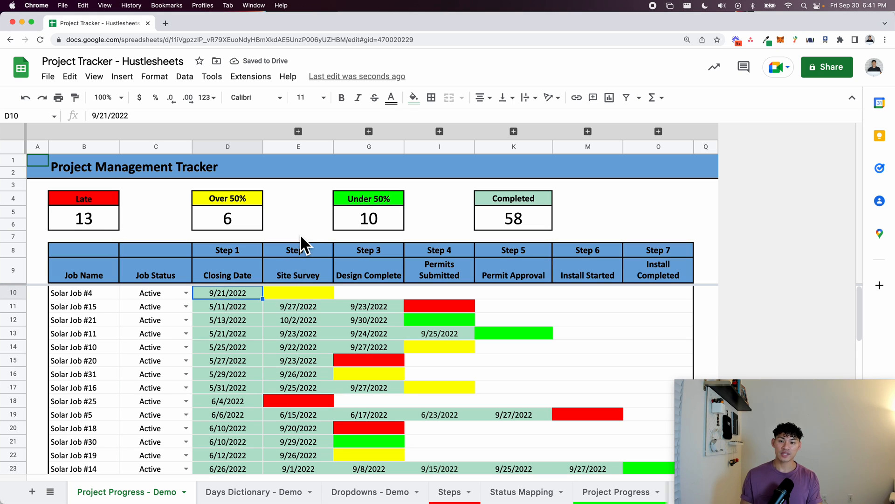
# Try 9/21/2022 as Solar Job #4's Site Survey date in E10 and clear the cell again.
pyautogui.doubleClick(308, 294)
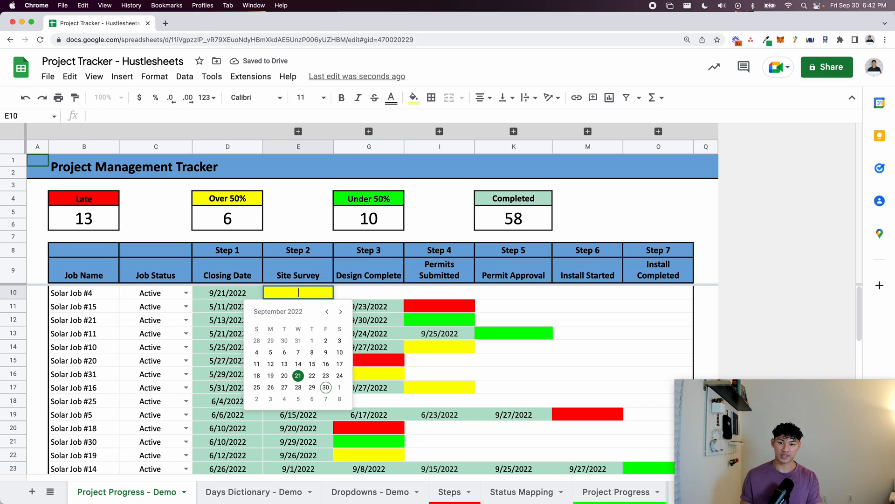
pyautogui.click(298, 376)
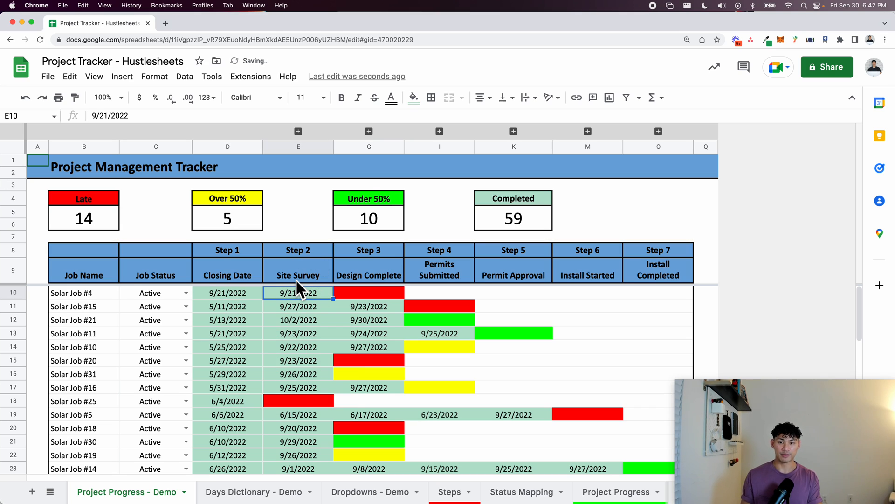
pyautogui.press('Delete')
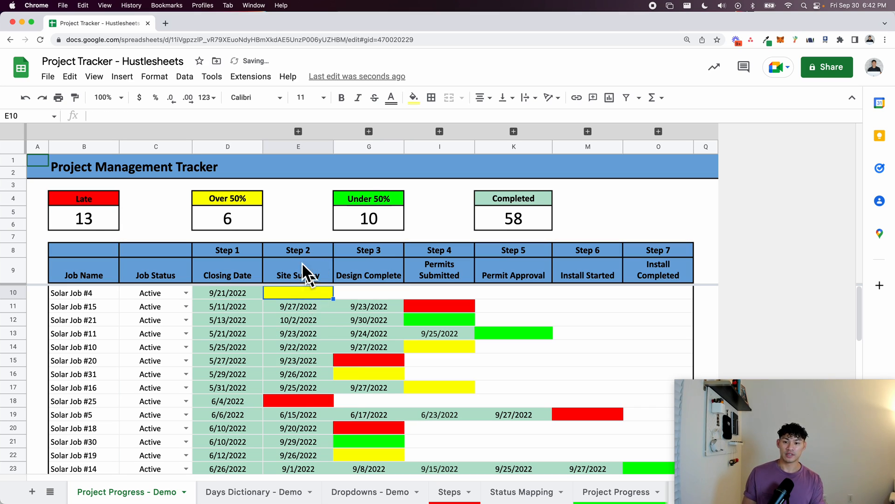
# On Status Mapping, copy Late's Condition 1 down from B2 into B3 for Over 50%.
pyautogui.click(521, 491)
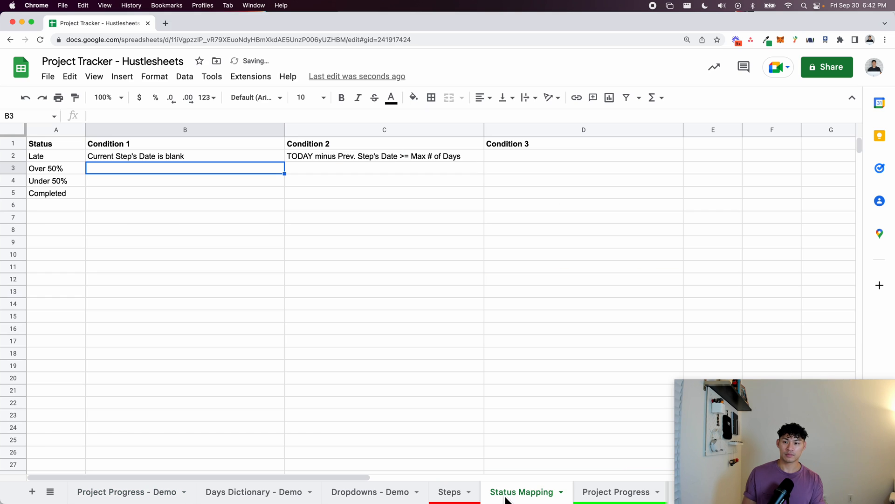
pyautogui.click(166, 158)
pyautogui.moveTo(168, 160); pyautogui.dragTo(172, 169)
pyautogui.hotkey('ctrl', 'd')
pyautogui.click(173, 170)
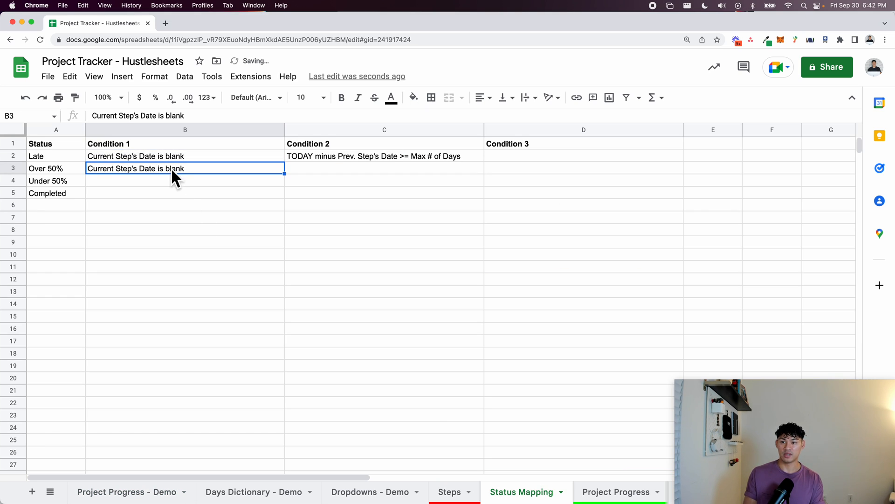
# On Status Mapping, enter "TODAY minus Prev. Step's Date < Max # of Days" in C3 as Condition 2 for Over 50%, adapted from C2.
pyautogui.click(140, 492)
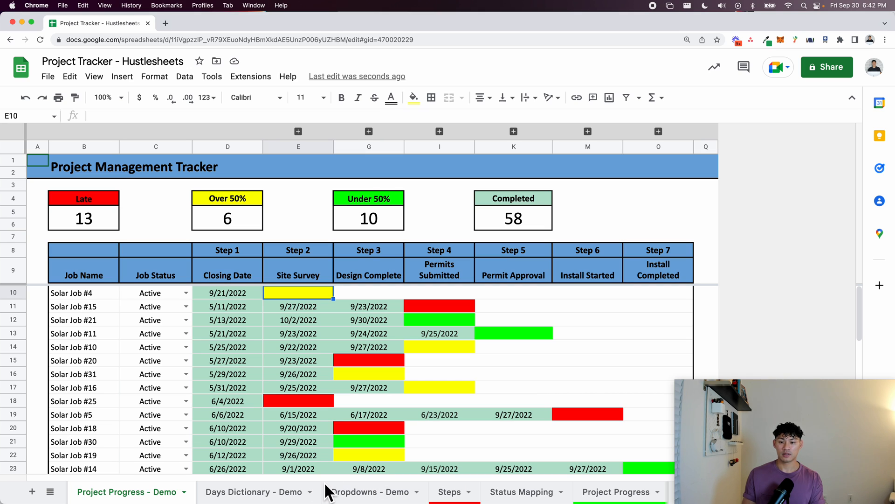
pyautogui.click(293, 492)
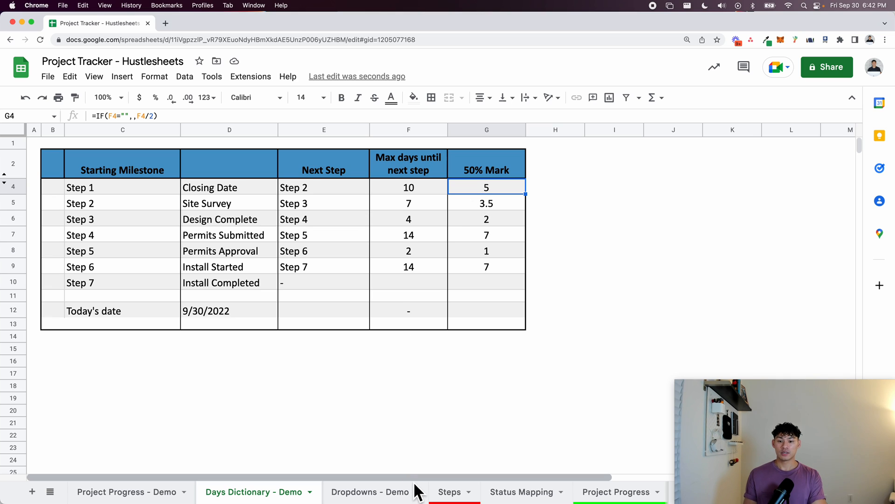
pyautogui.click(494, 492)
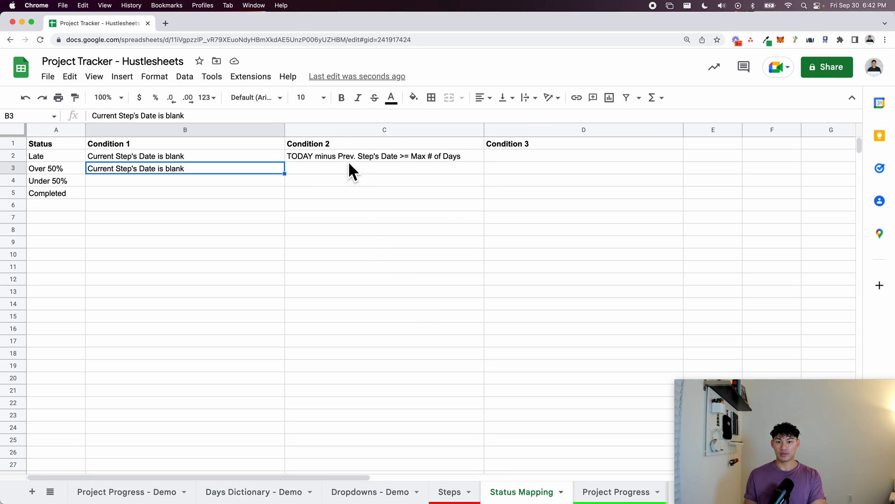
pyautogui.moveTo(348, 159); pyautogui.dragTo(348, 171)
pyautogui.press('super+d')
pyautogui.press('Down')
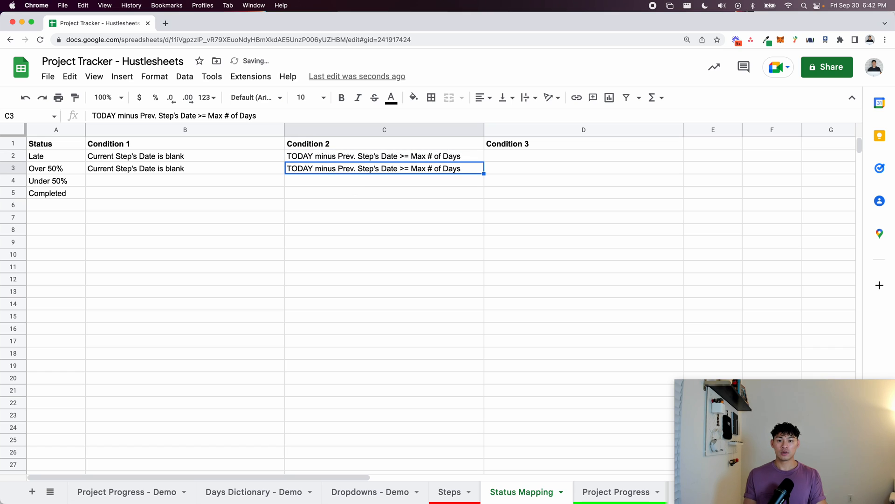
pyautogui.doubleClick(409, 170)
pyautogui.press('BackSpace')
pyautogui.press('BackSpace')
pyautogui.write('<')
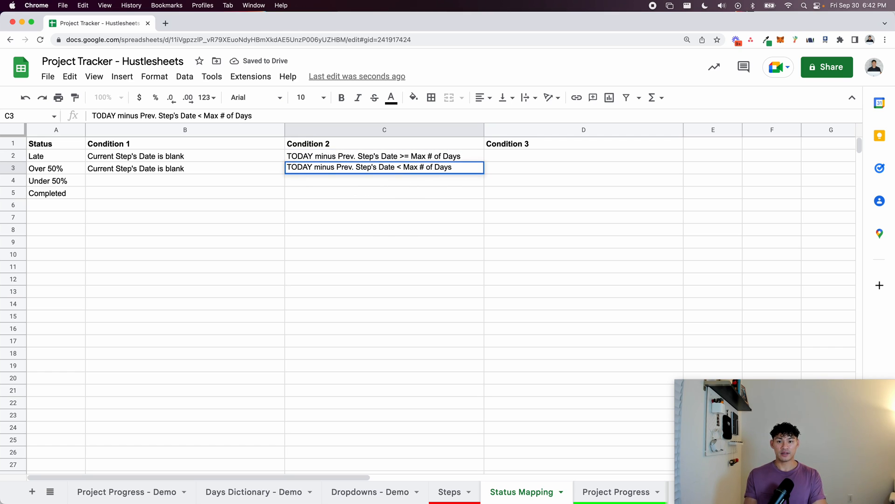
pyautogui.press('Return')
pyautogui.press('Up')
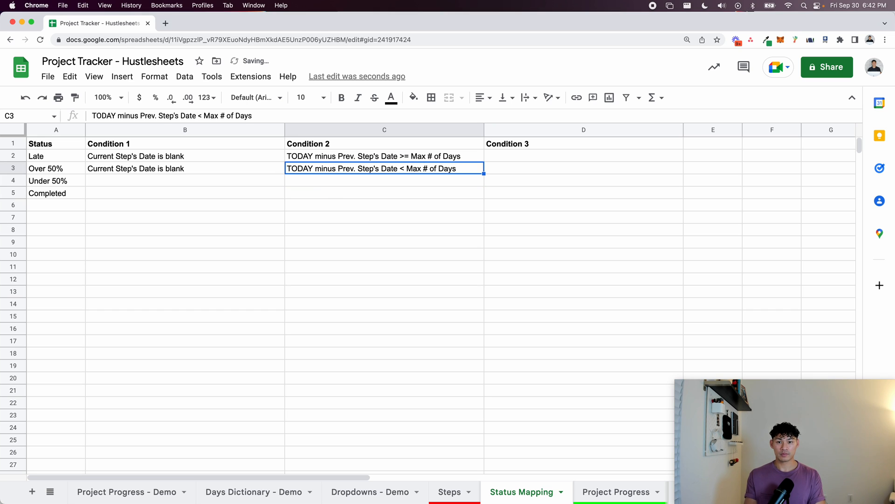
# Enter "TODAY minus Prev. Step's Date >= 50% Max # of Days" in D3 as Condition 3 for Over 50%, adapted from C3.
pyautogui.hotkey('shift', 'Right')
pyautogui.press('super+r')
pyautogui.doubleClick(595, 168)
pyautogui.press('BackSpace')
pyautogui.write('?')
pyautogui.press('BackSpace')
pyautogui.write('>= ')
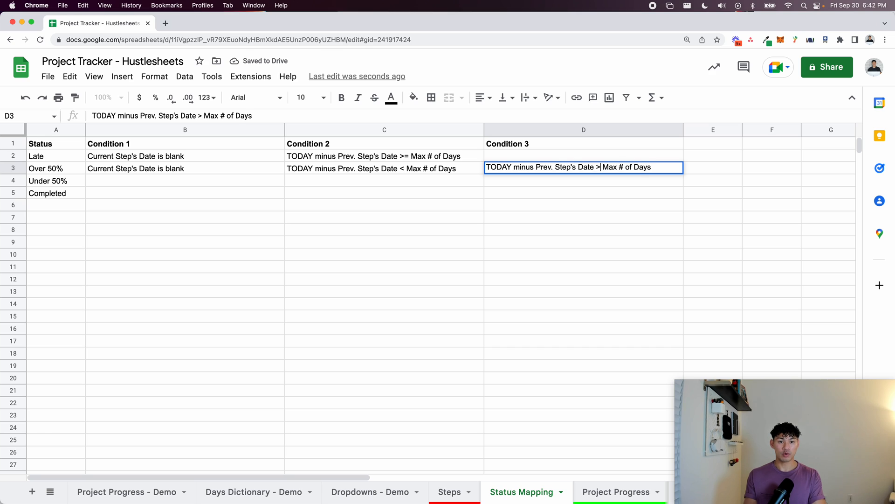
pyautogui.write('50%')
pyautogui.press('Return')
pyautogui.press('Up')
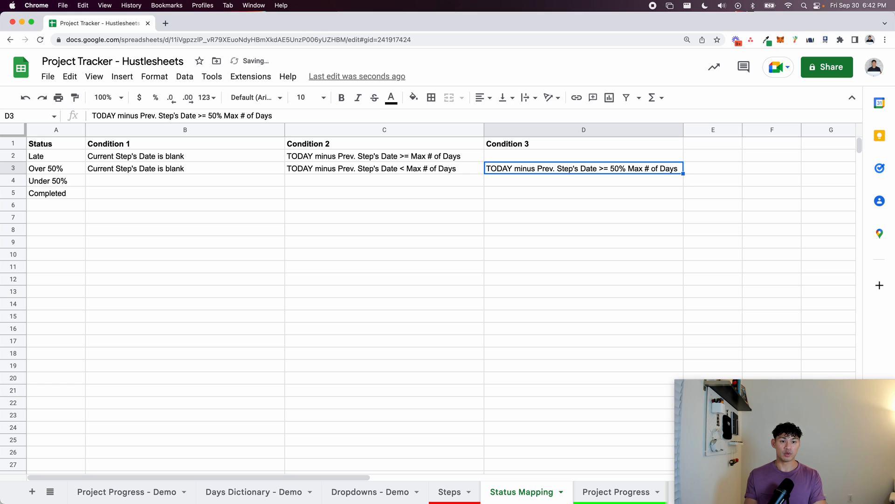
pyautogui.doubleClick(603, 174)
pyautogui.press('BackSpace')
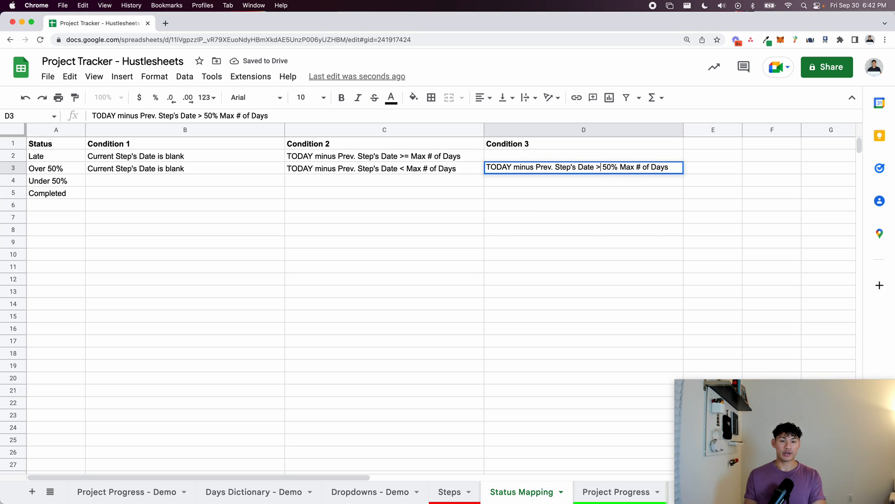
pyautogui.write('=')
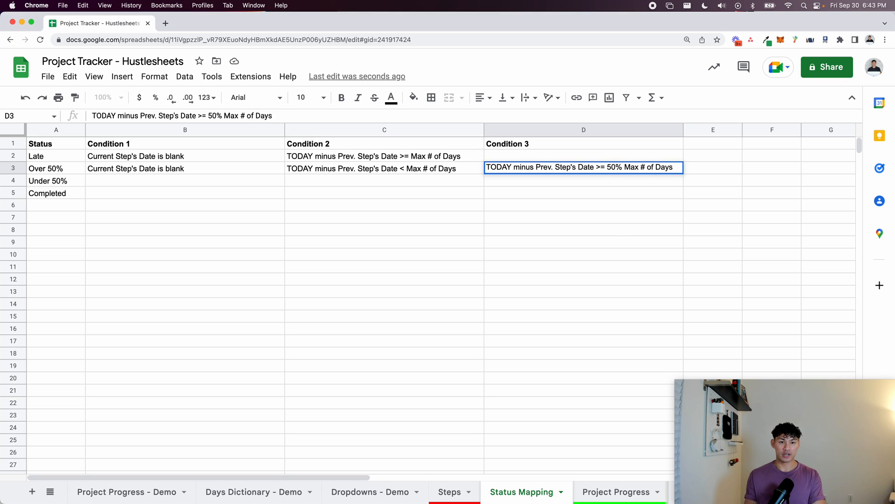
pyautogui.press('Return')
pyautogui.press('Up')
# Copy Over 50%'s Condition 1 down from B3 into B4 for Under 50%.
pyautogui.moveTo(239, 170); pyautogui.dragTo(572, 172)
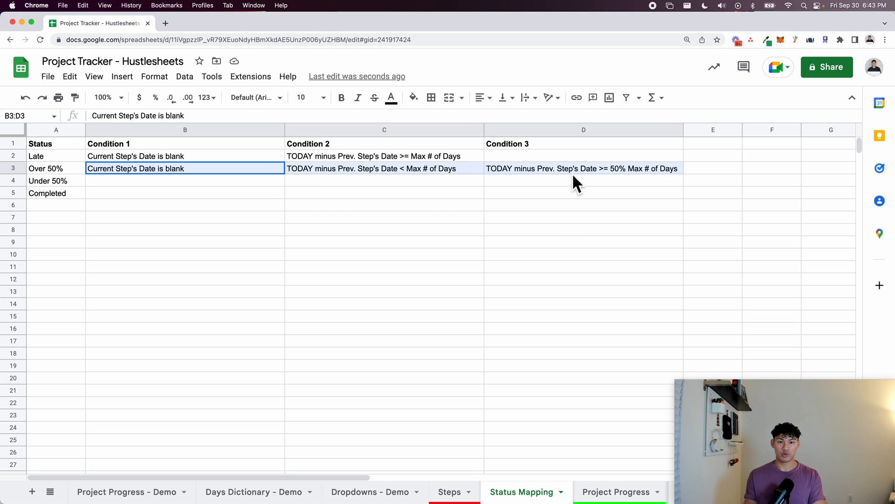
pyautogui.click(257, 208)
pyautogui.moveTo(205, 171); pyautogui.dragTo(565, 172)
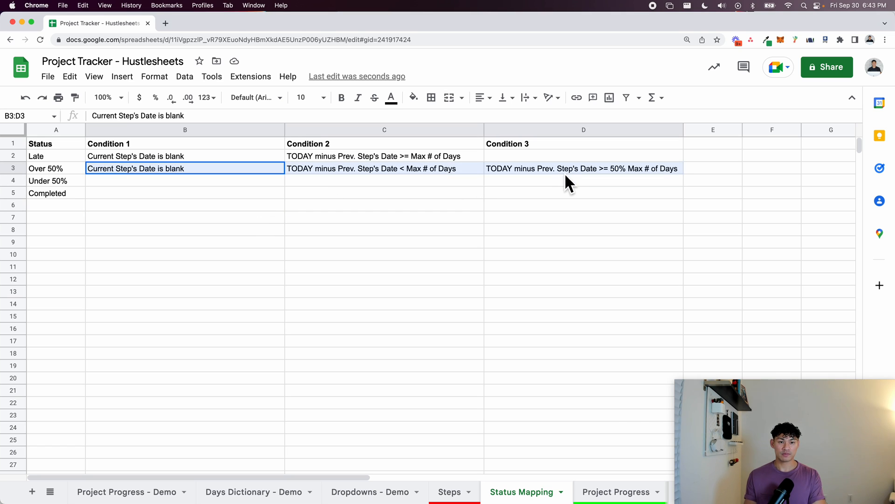
pyautogui.click(32, 167)
pyautogui.click(98, 182)
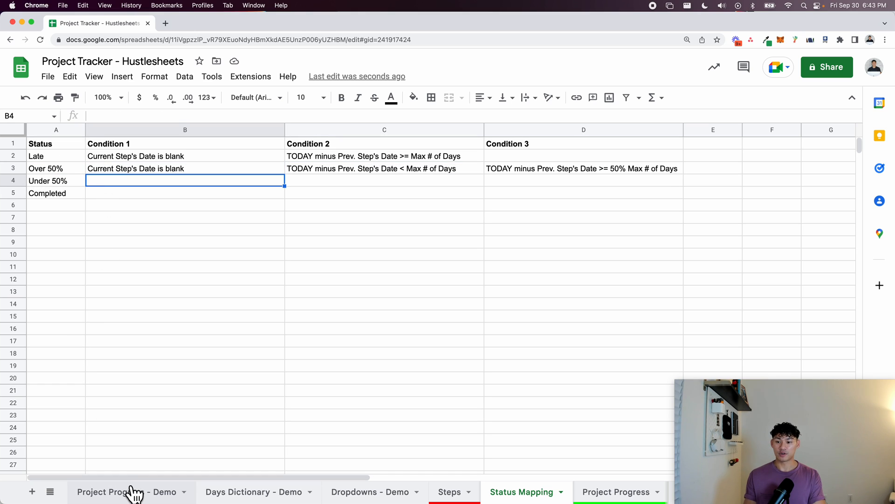
pyautogui.moveTo(149, 172); pyautogui.dragTo(150, 183)
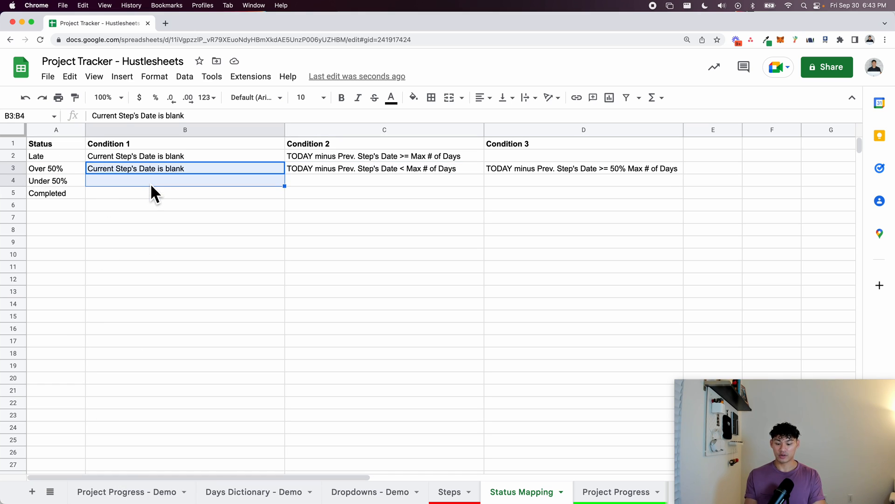
pyautogui.hotkey('ctrl', 'd')
pyautogui.press('Down')
pyautogui.press('Right')
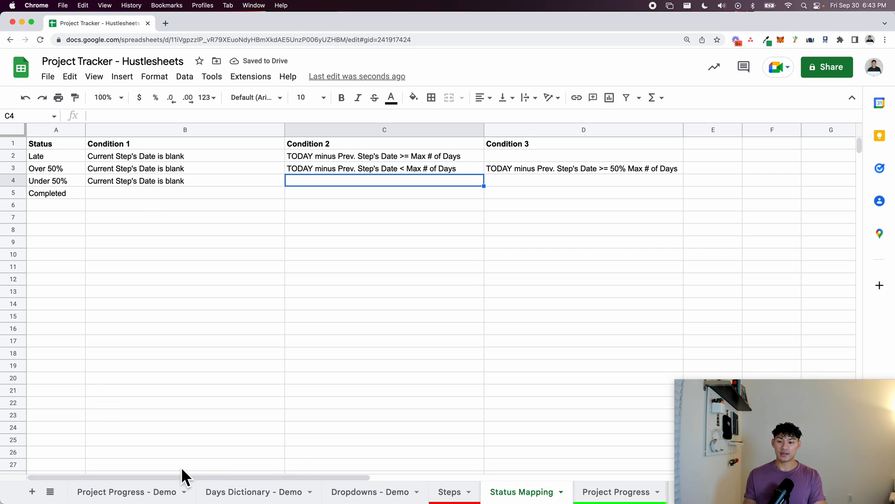
# Set Solar Job #4's Closing Date in D10 on Project Progress - Demo to 9/27/2022 and check the Days Dictionary - Demo sheet.
pyautogui.click(159, 489)
pyautogui.doubleClick(236, 292)
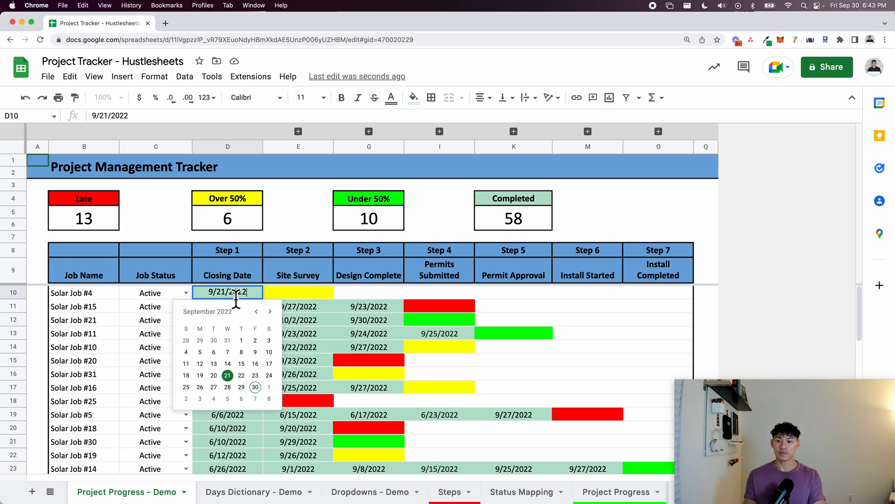
pyautogui.click(214, 390)
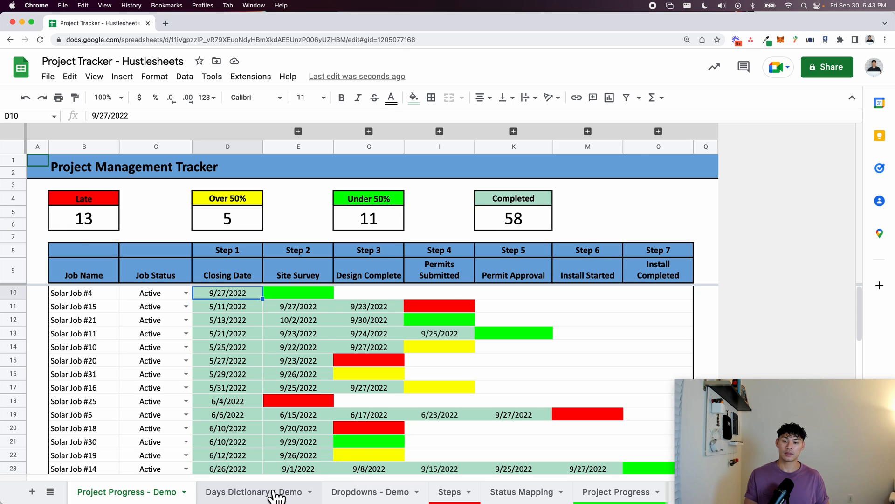
pyautogui.click(294, 491)
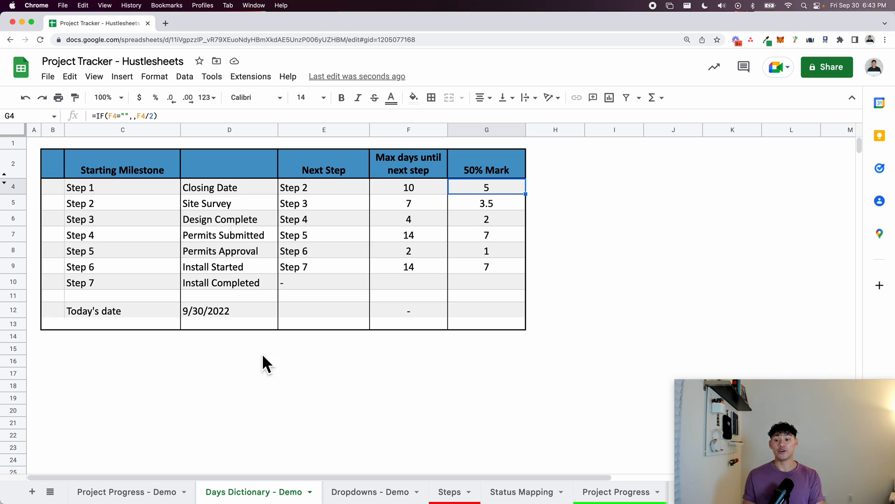
# On Status Mapping, copy Over 50%'s Condition 3 from D3 into C4 as Condition 2 for Under 50%.
pyautogui.click(529, 499)
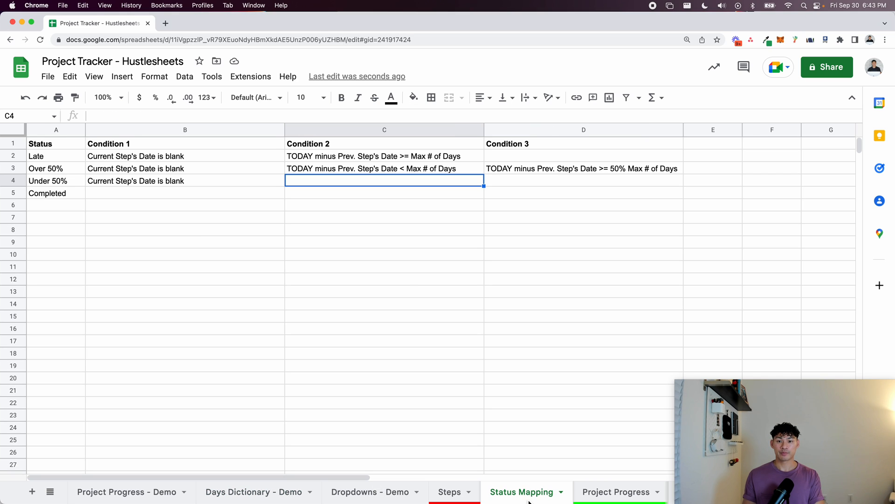
pyautogui.click(337, 166)
pyautogui.hotkey('shift', 'Down')
pyautogui.press('Right')
pyautogui.hotkey('ctrl', 'c')
pyautogui.press('Left')
pyautogui.press('Down')
pyautogui.hotkey('ctrl', 'v')
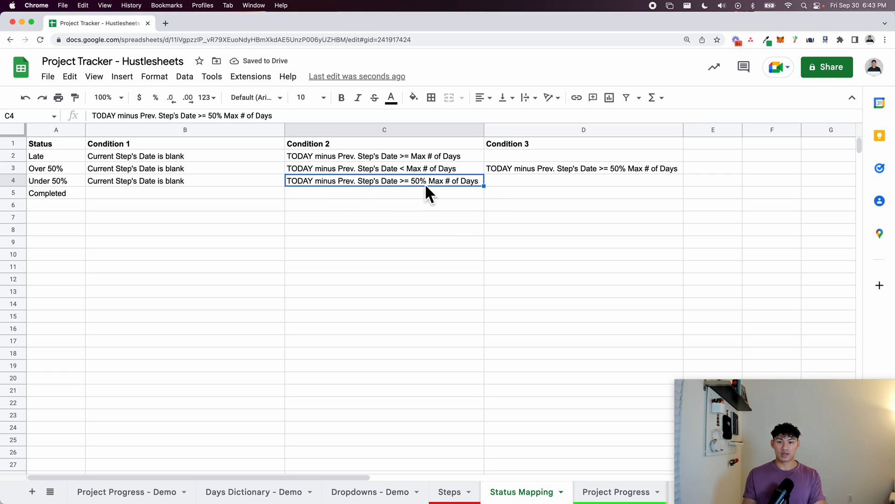
# Replace the comparison operator in C4 with < so it reads "TODAY minus Prev. Step's Date < 50% Max # of Days".
pyautogui.doubleClick(406, 182)
pyautogui.press('BackSpace')
pyautogui.press('BackSpace')
pyautogui.write('<')
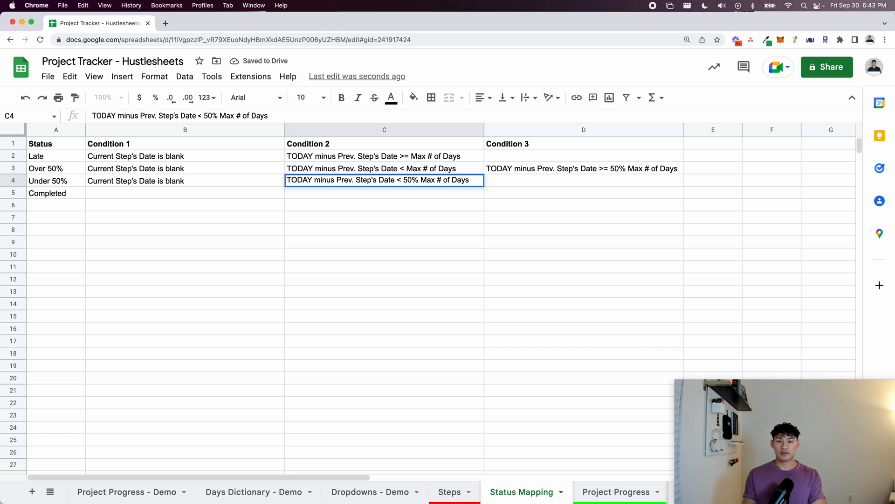
pyautogui.press('Return')
pyautogui.click(196, 185)
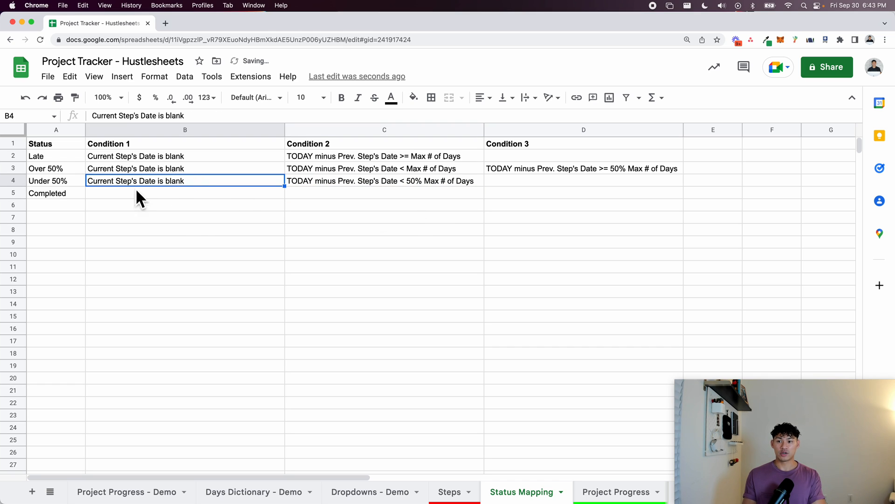
pyautogui.click(312, 182)
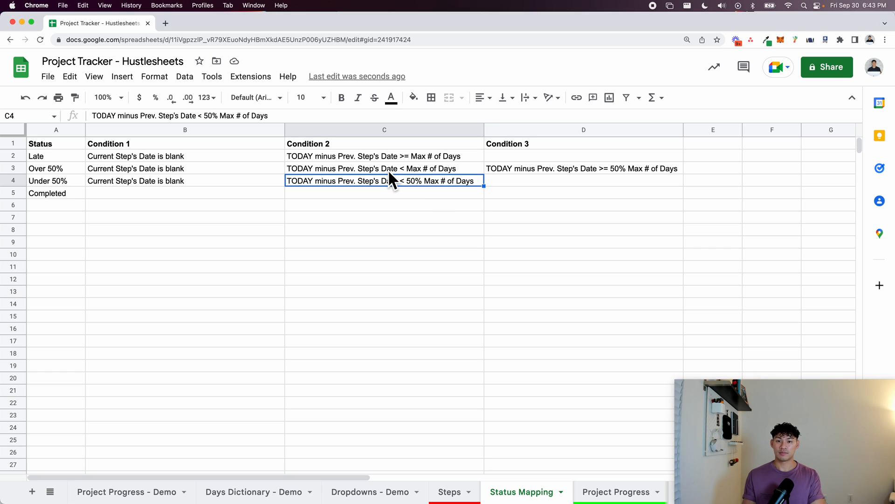
# Copy Under 50%'s Condition 1 down from B4 into B5 for Completed.
pyautogui.click(97, 195)
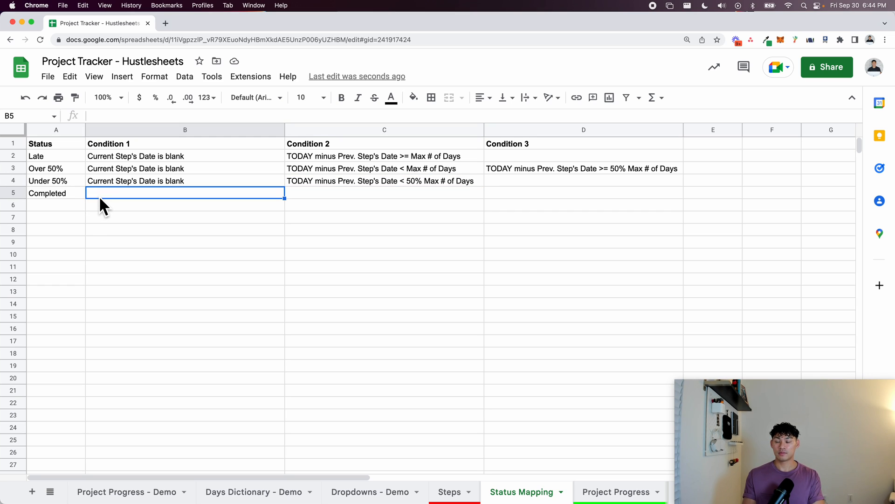
pyautogui.press('Up')
pyautogui.hotkey('shift', 'Down')
pyautogui.press('super+f')
pyautogui.press('Escape')
pyautogui.hotkey('shift', 'Down')
pyautogui.press('Up')
pyautogui.press('Down')
pyautogui.hotkey('shift', 'Down')
pyautogui.press('super+d')
pyautogui.press('Down')
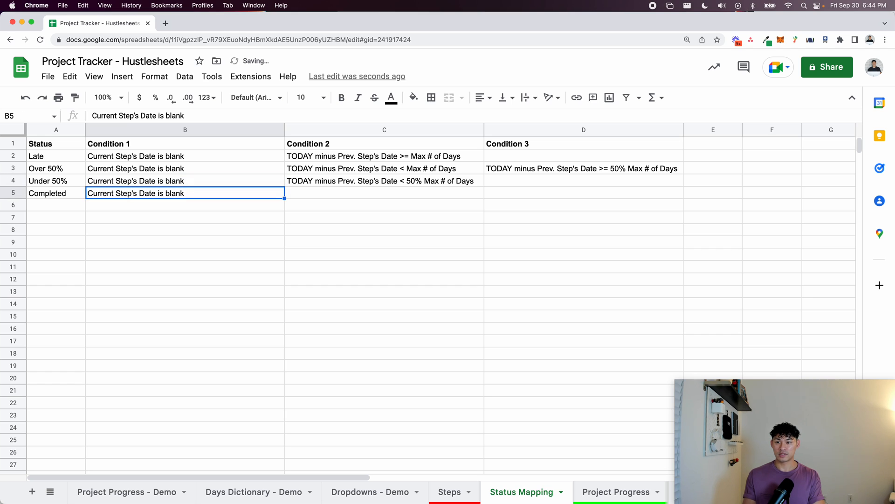
# Change Completed's Condition 1 in B5 to "Current Step's Date is NOT blank".
pyautogui.press('Return')
pyautogui.click(167, 195)
pyautogui.write('NOT')
pyautogui.press('Return')
# Set Solar Job #4's Site Survey date in E10 on Project Progress - Demo to 9/29/2022.
pyautogui.click(127, 491)
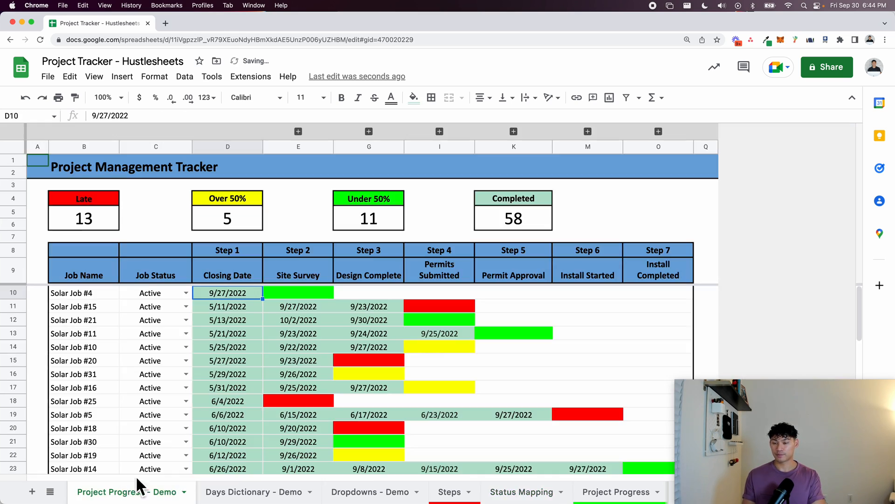
pyautogui.doubleClick(290, 295)
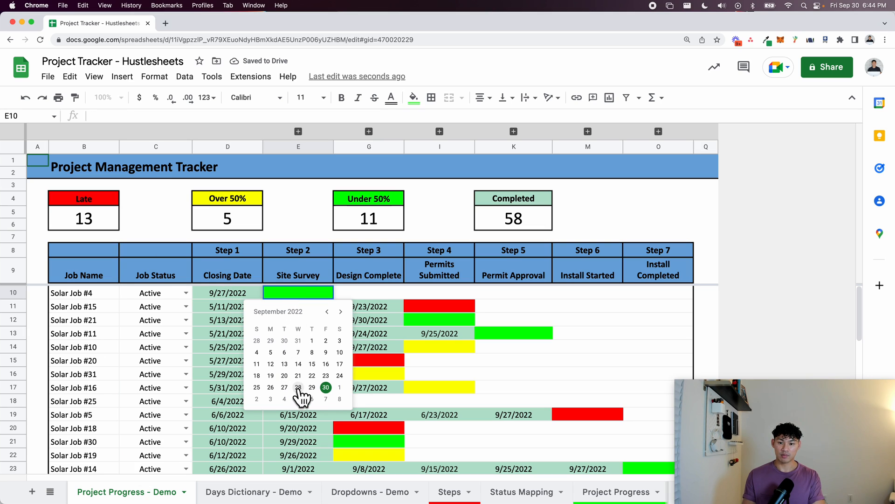
pyautogui.click(314, 389)
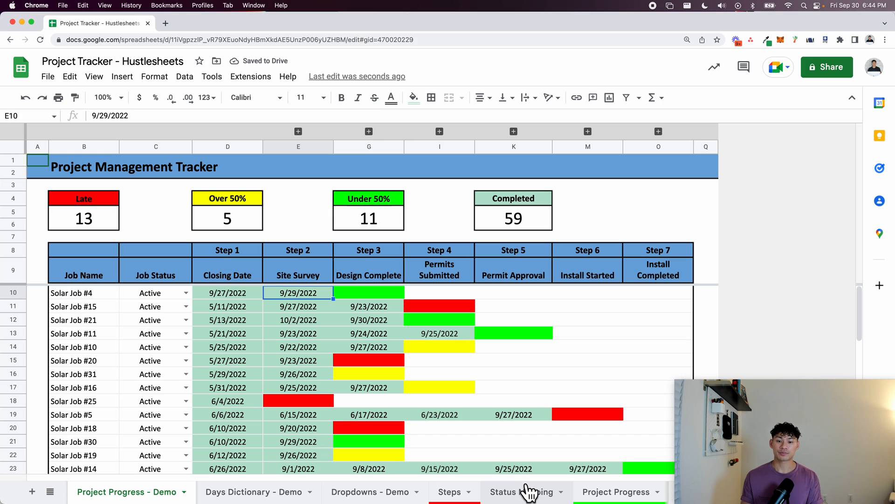
# On the Steps sheet, tick off Step 5, Map status logic, as done.
pyautogui.click(461, 492)
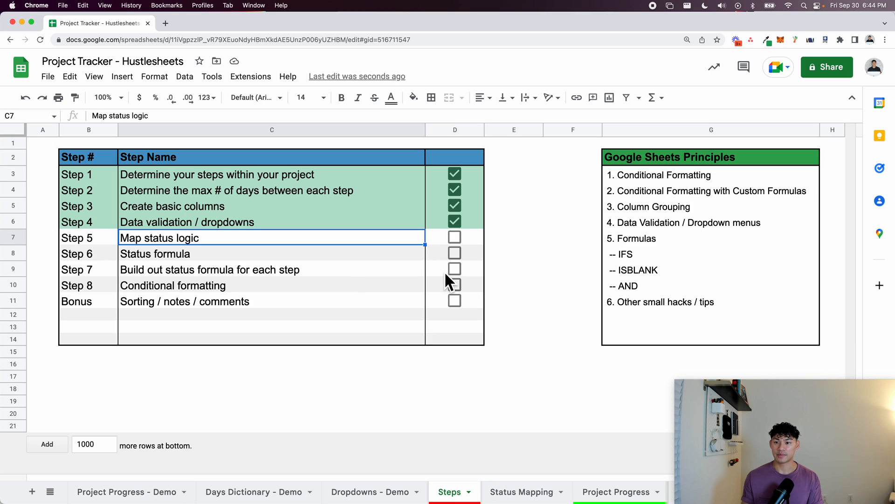
pyautogui.click(455, 238)
pyautogui.click(143, 240)
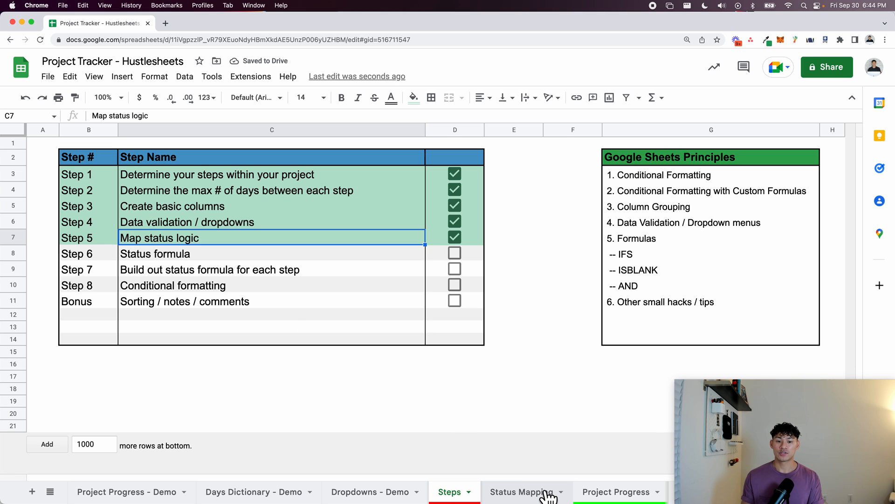
# On the Status Mapping sheet, review the conditions mapped for Late, Over 50%, Under 50% and Completed.
pyautogui.hscroll(2, 550, 497)
pyautogui.click(476, 491)
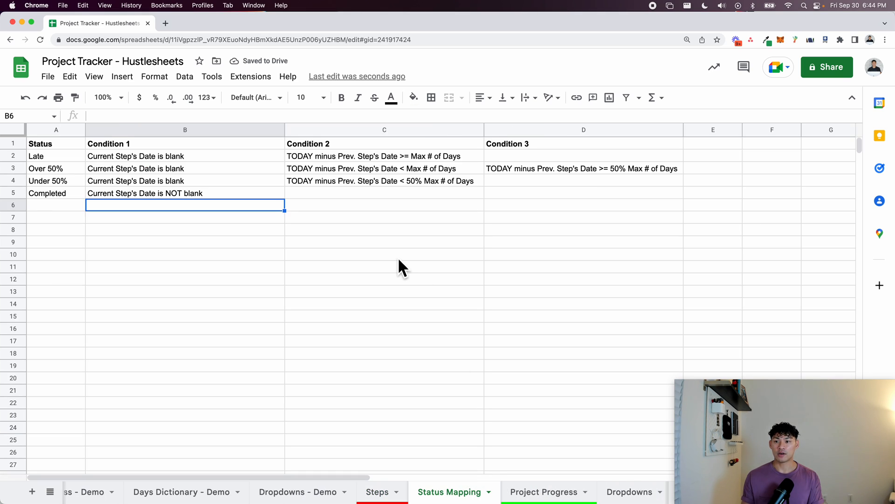
pyautogui.click(211, 269)
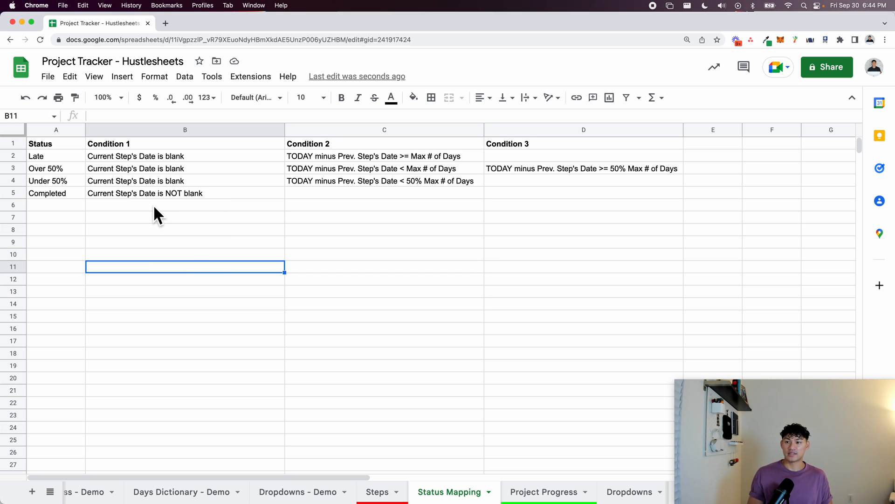
pyautogui.moveTo(124, 156); pyautogui.dragTo(452, 161)
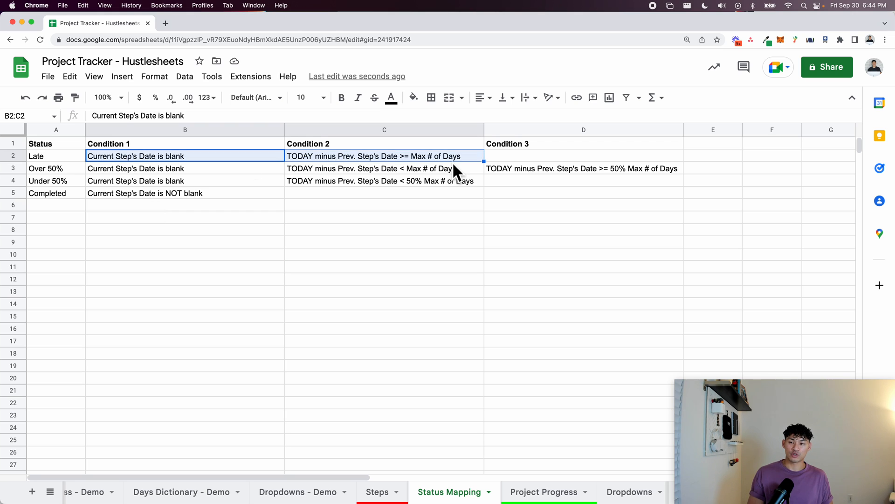
pyautogui.click(65, 160)
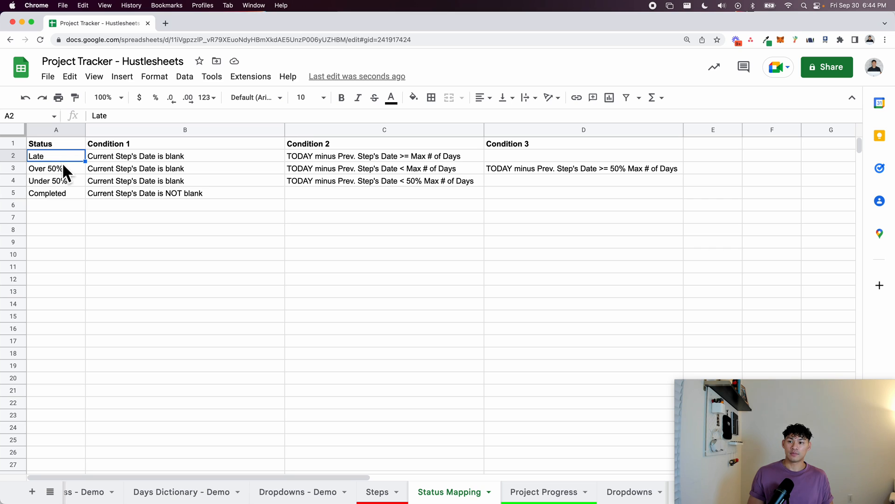
pyautogui.moveTo(107, 166); pyautogui.dragTo(523, 175)
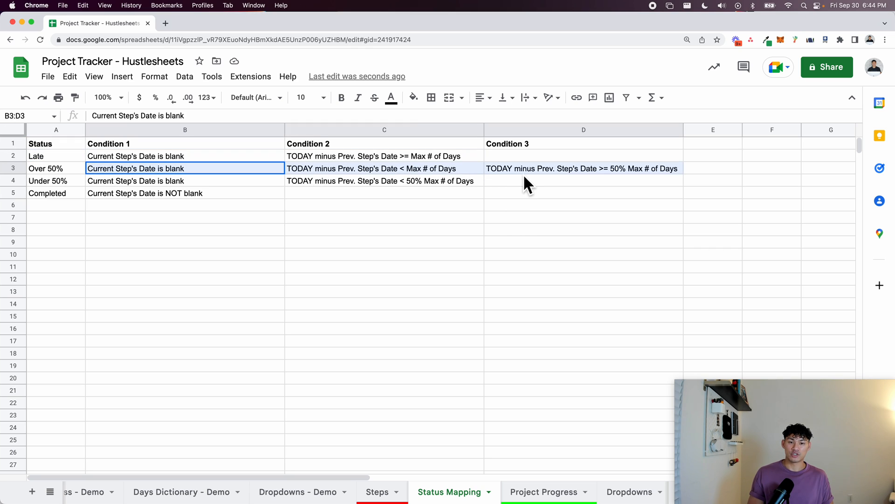
pyautogui.click(49, 172)
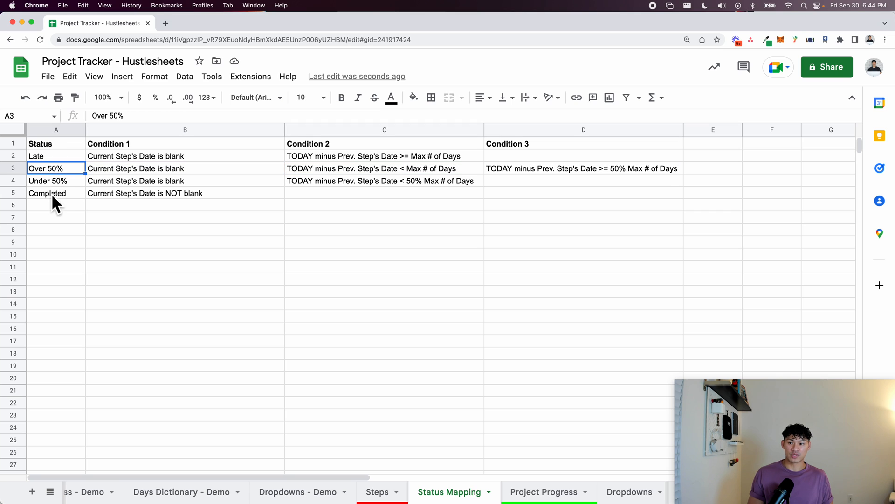
pyautogui.moveTo(116, 183); pyautogui.dragTo(339, 182)
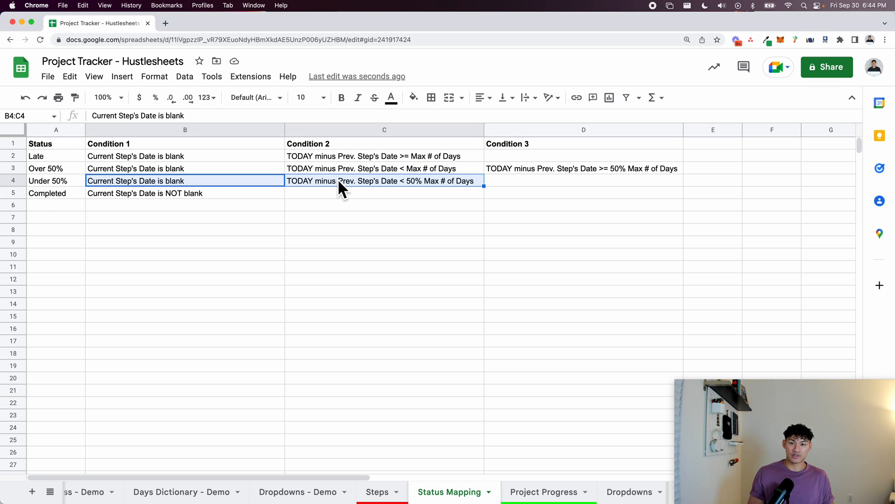
pyautogui.click(52, 185)
pyautogui.click(108, 195)
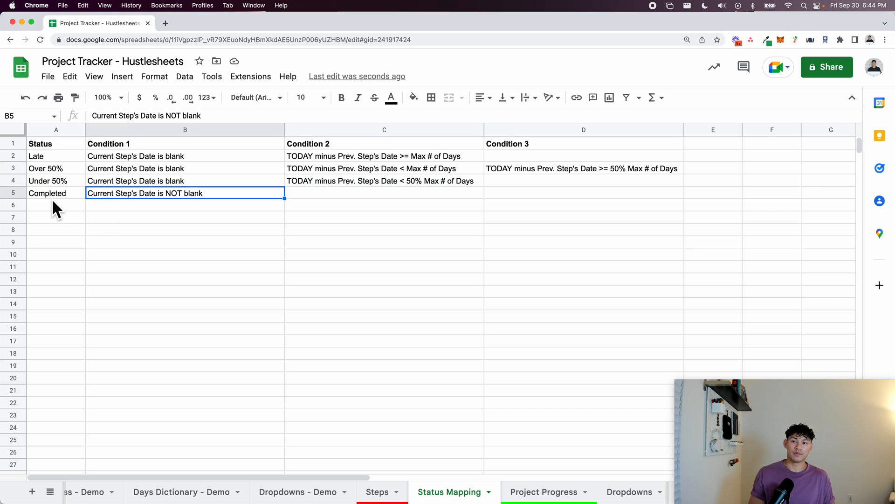
pyautogui.click(72, 242)
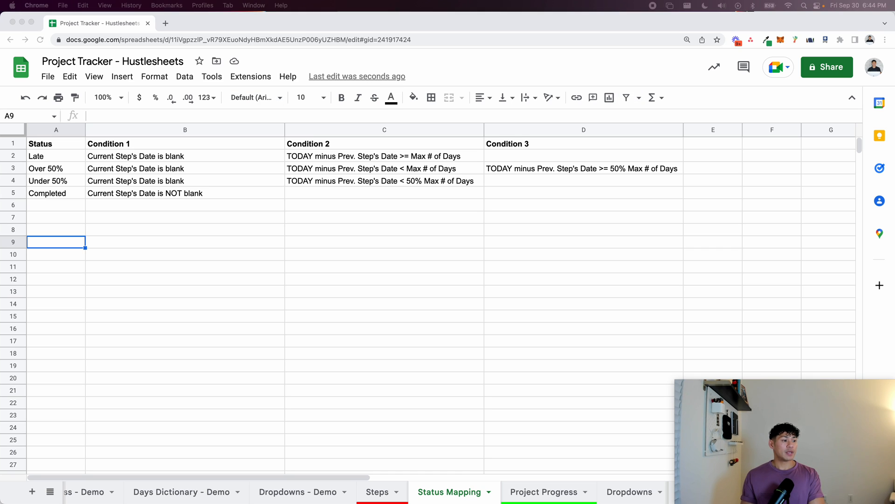
pyautogui.click(560, 380)
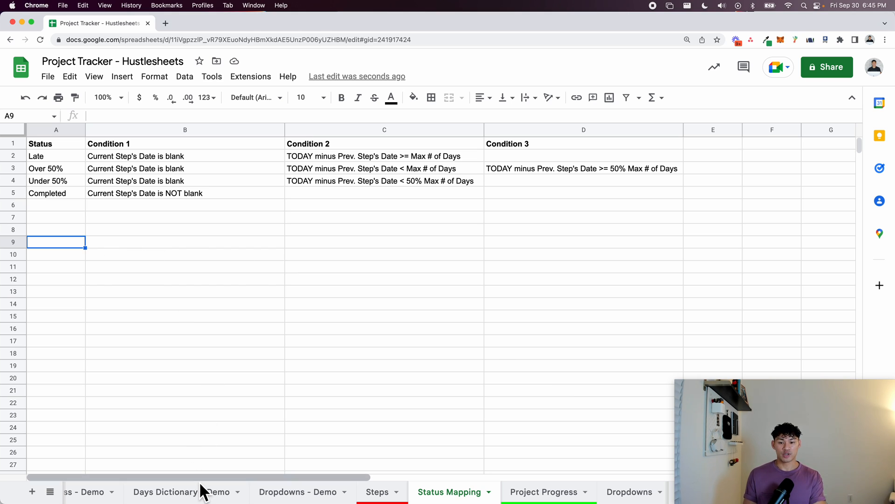
pyautogui.hscroll(-2, 189, 494)
pyautogui.hscroll(5, 187, 498)
pyautogui.click(424, 492)
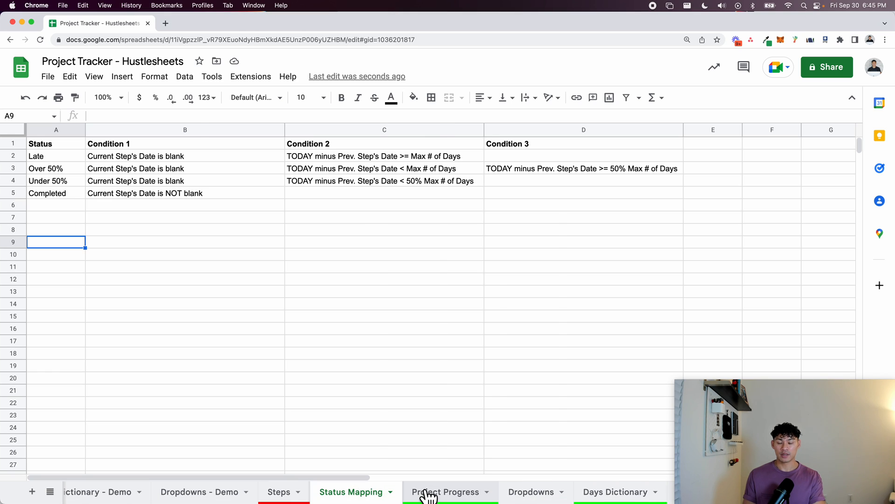
pyautogui.click(280, 209)
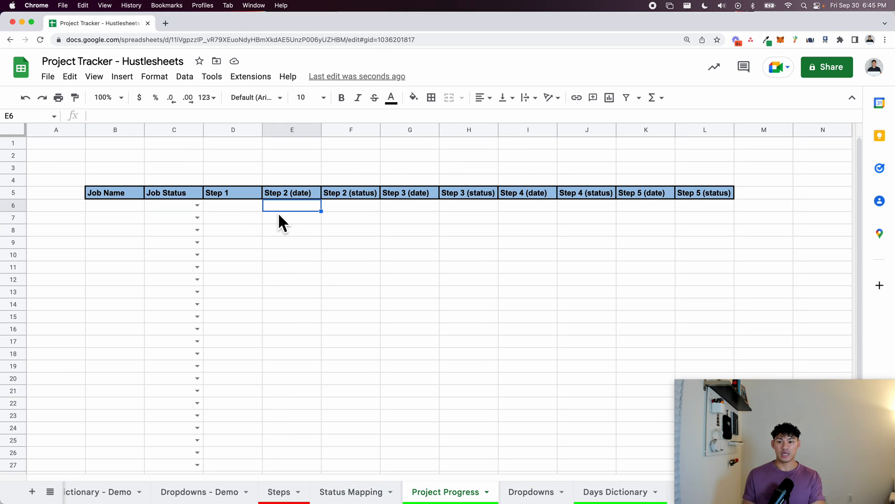
pyautogui.click(348, 208)
pyautogui.write('=IFS(')
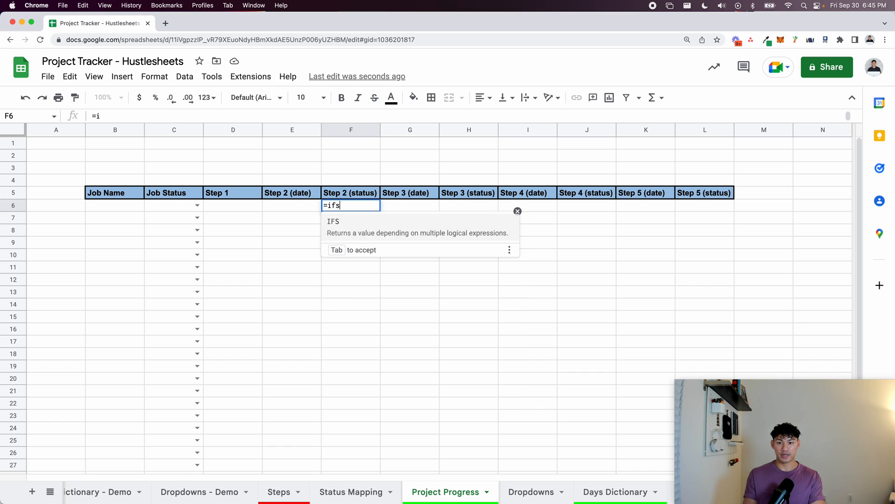
pyautogui.click(510, 227)
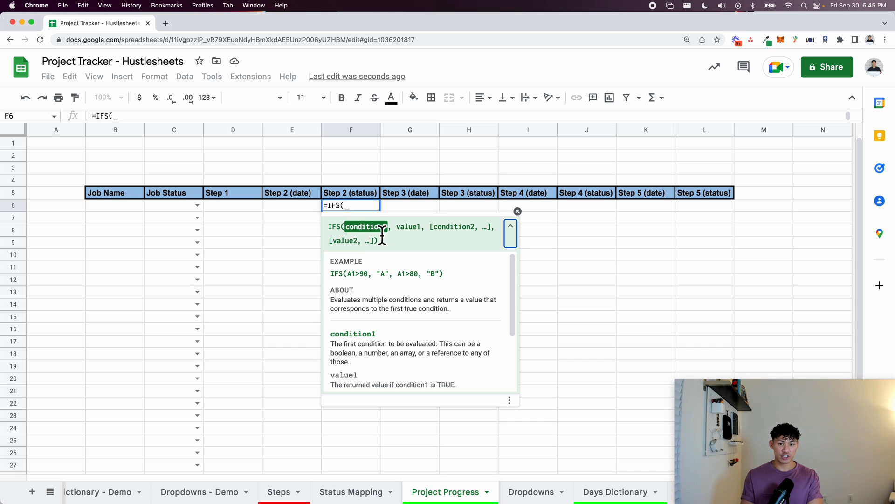
pyautogui.moveTo(396, 235); pyautogui.dragTo(423, 234)
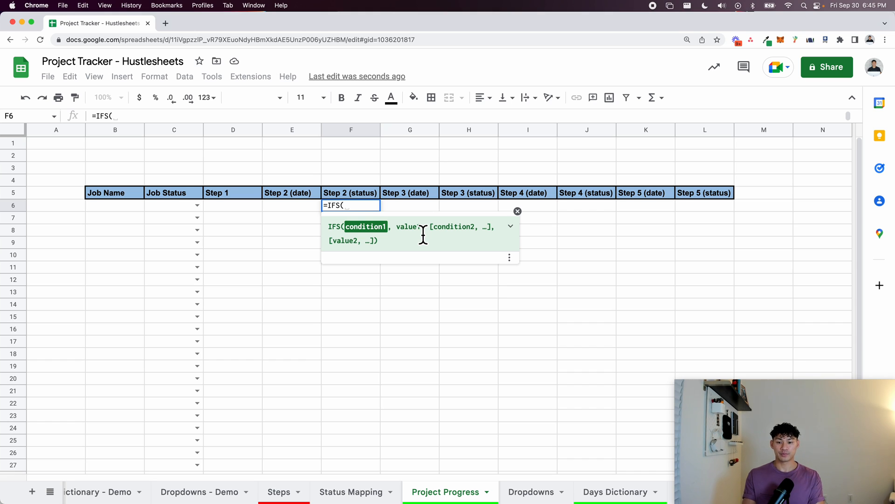
pyautogui.click(370, 491)
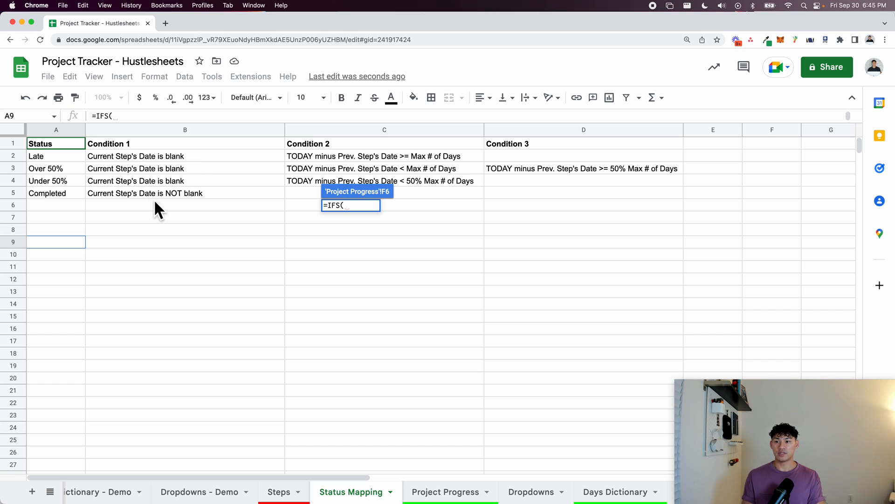
pyautogui.press('Escape')
pyautogui.click(351, 492)
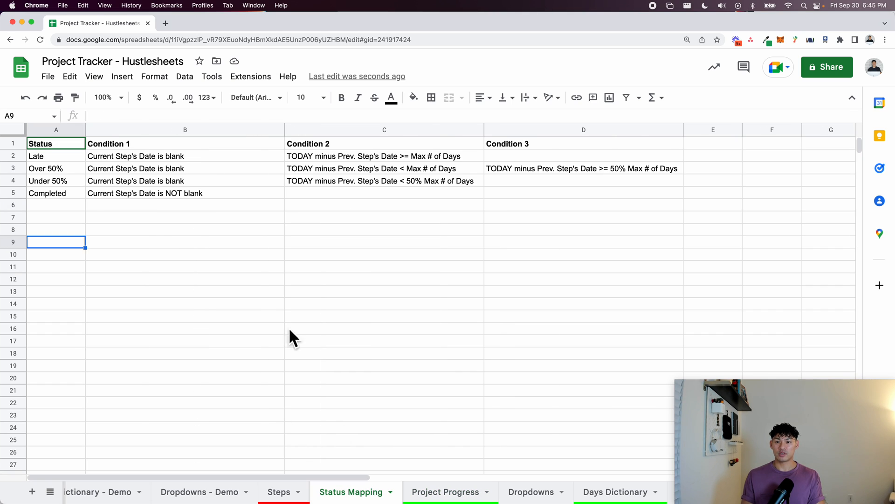
# On Status Mapping, fill Late's condition cells B2:D2 with light yellow.
pyautogui.moveTo(170, 158); pyautogui.dragTo(385, 157)
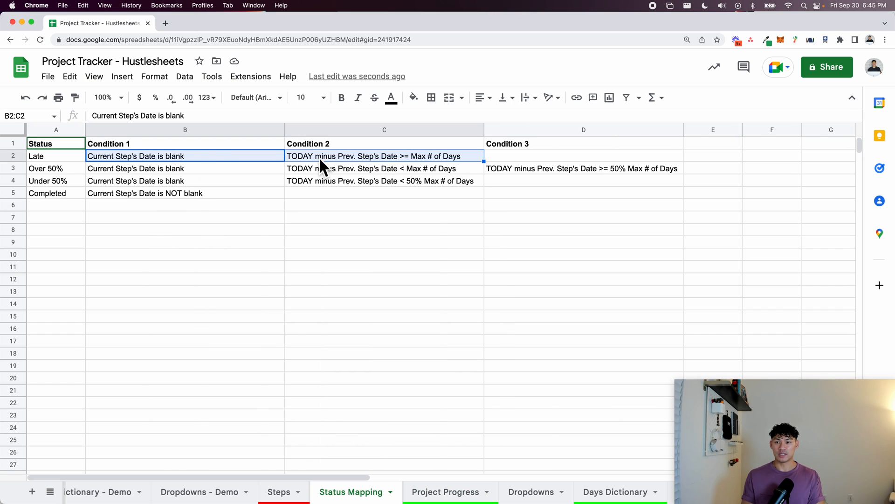
pyautogui.click(198, 143)
pyautogui.click(330, 145)
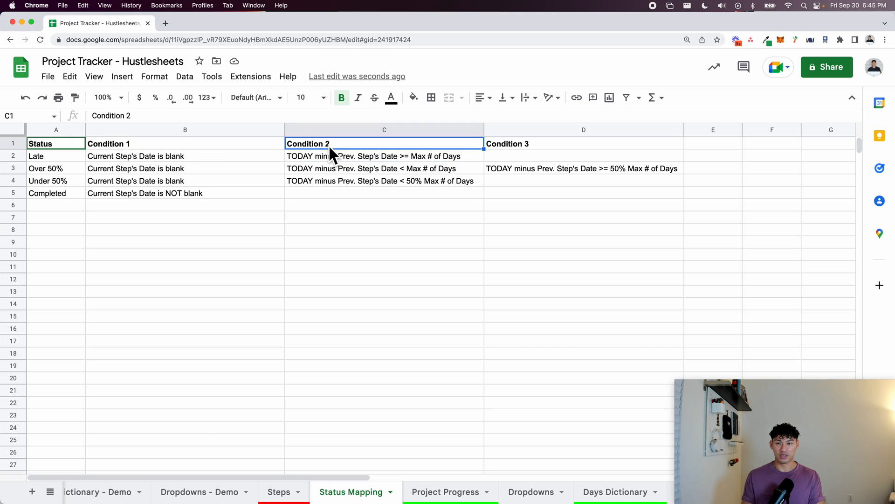
pyautogui.click(218, 160)
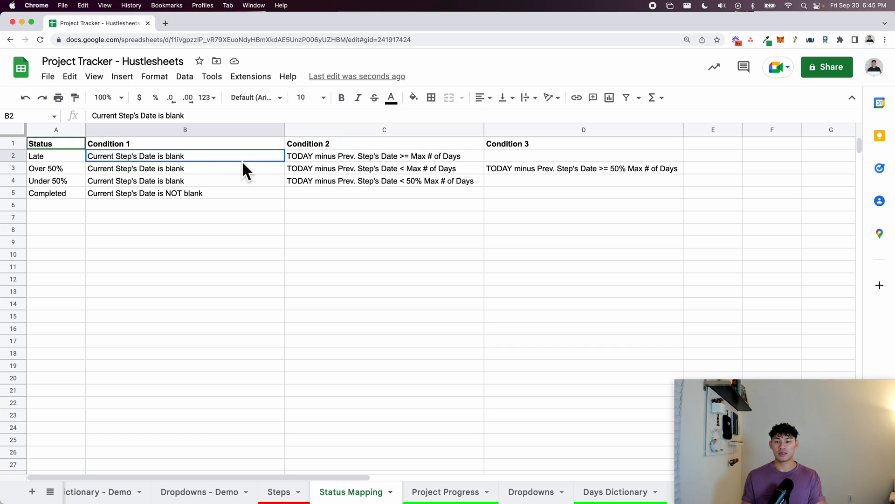
pyautogui.moveTo(248, 160); pyautogui.dragTo(324, 158)
pyautogui.moveTo(242, 158); pyautogui.dragTo(515, 163)
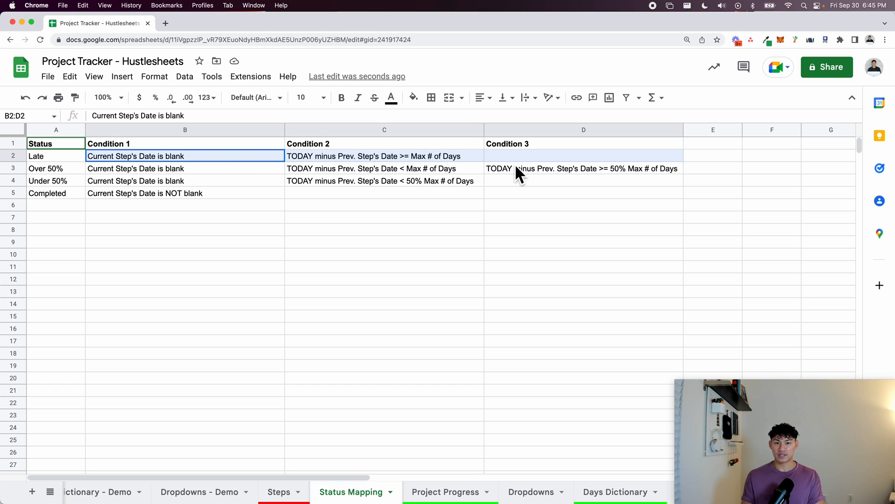
pyautogui.click(413, 97)
pyautogui.click(457, 221)
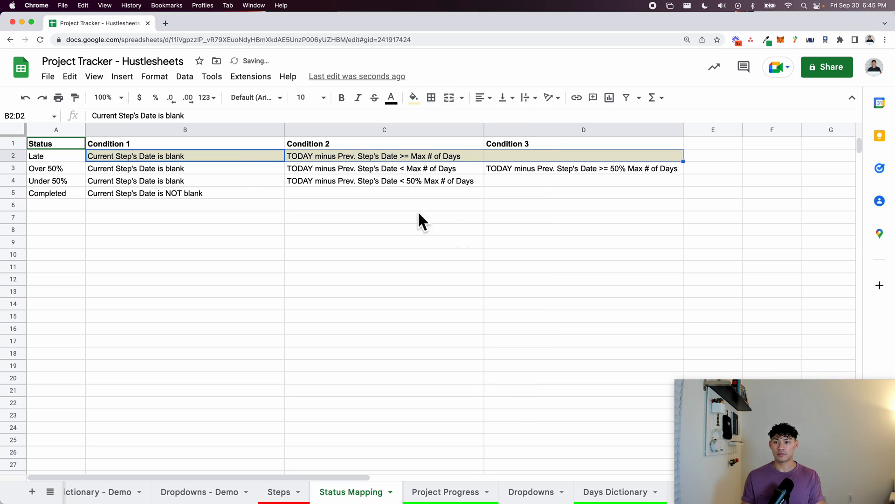
# Fill the Late status cell A2 with light green and clear the formatting of the empty Condition 3 cell D2.
pyautogui.click(73, 158)
pyautogui.click(412, 98)
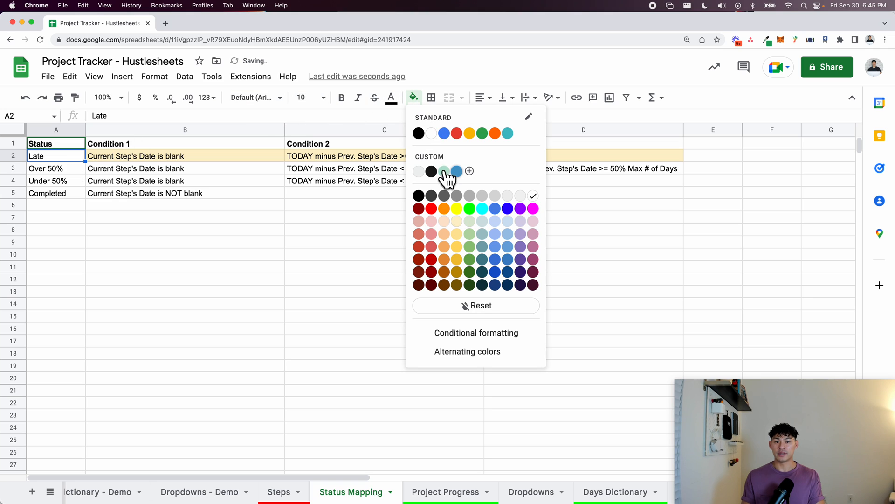
pyautogui.click(457, 221)
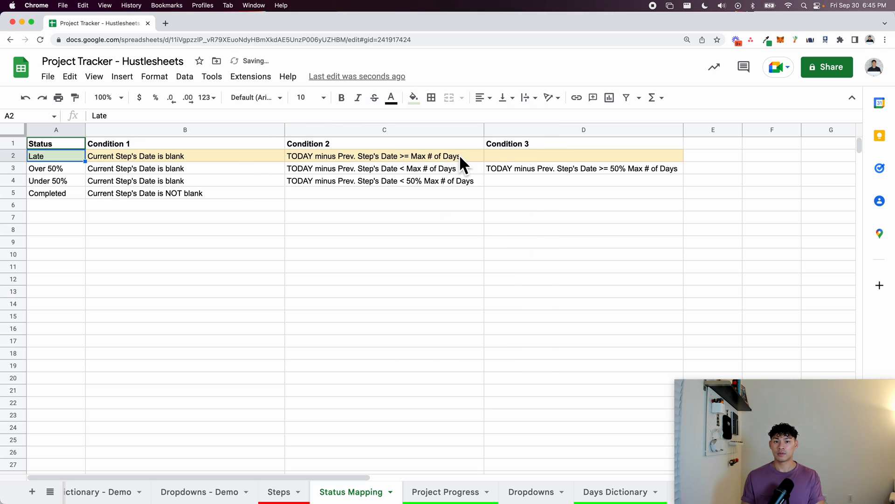
pyautogui.click(511, 159)
pyautogui.press('super+backslash')
# Fill Over 50%'s conditions in B3:D3 and Late's conditions in B2:C2 with bright yellow.
pyautogui.moveTo(189, 169); pyautogui.dragTo(560, 166)
pyautogui.click(413, 97)
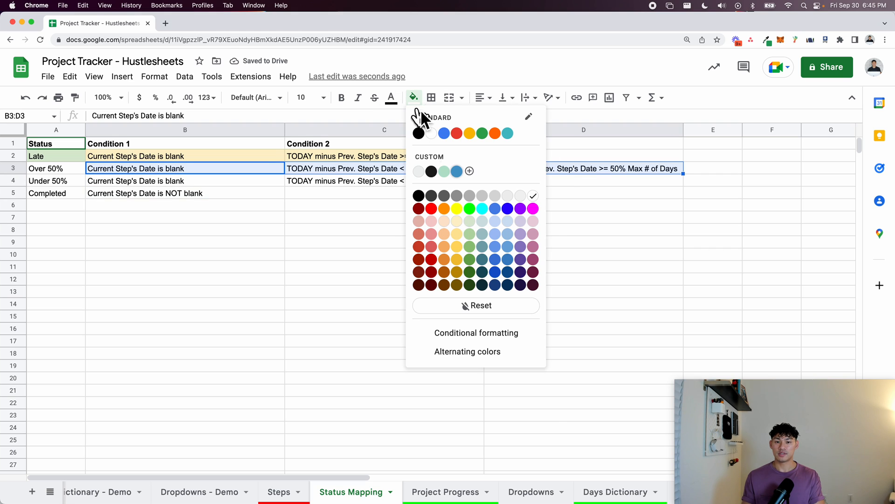
pyautogui.click(456, 210)
pyautogui.moveTo(275, 158); pyautogui.dragTo(424, 156)
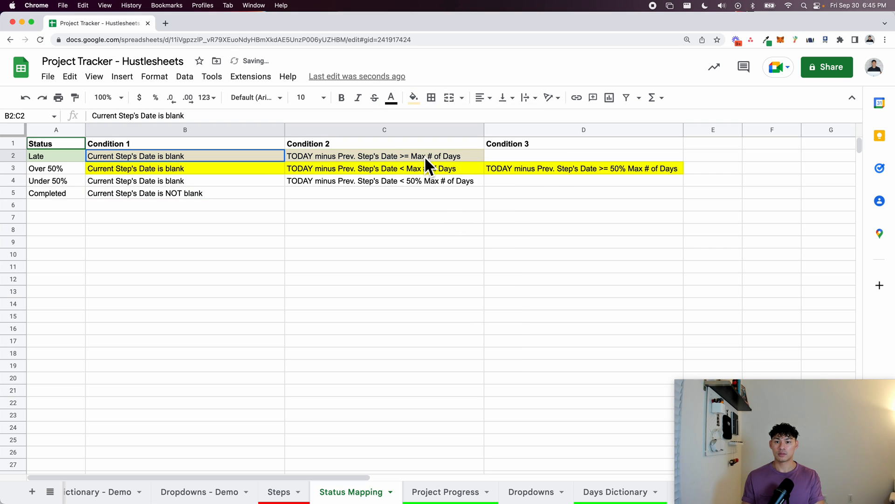
pyautogui.click(413, 97)
pyautogui.click(459, 209)
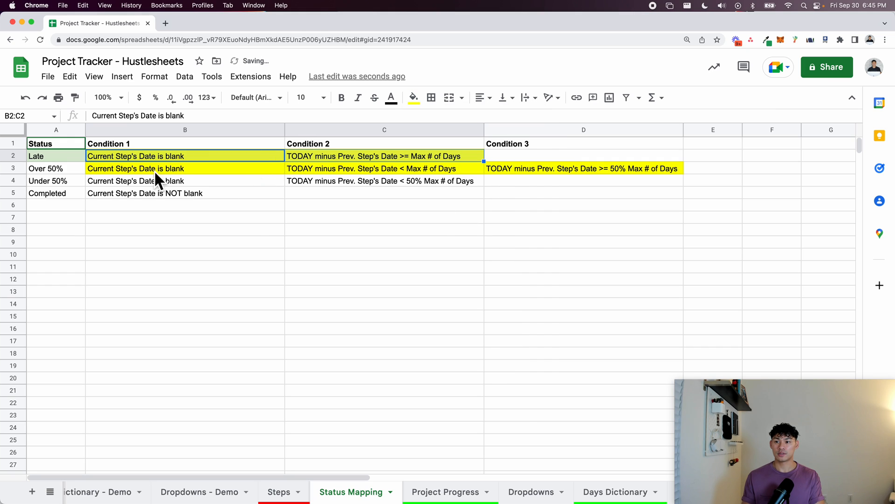
# Fill the Over 50%, Under 50% and Completed status cells A3:A5 with bright green.
pyautogui.moveTo(77, 171); pyautogui.dragTo(78, 193)
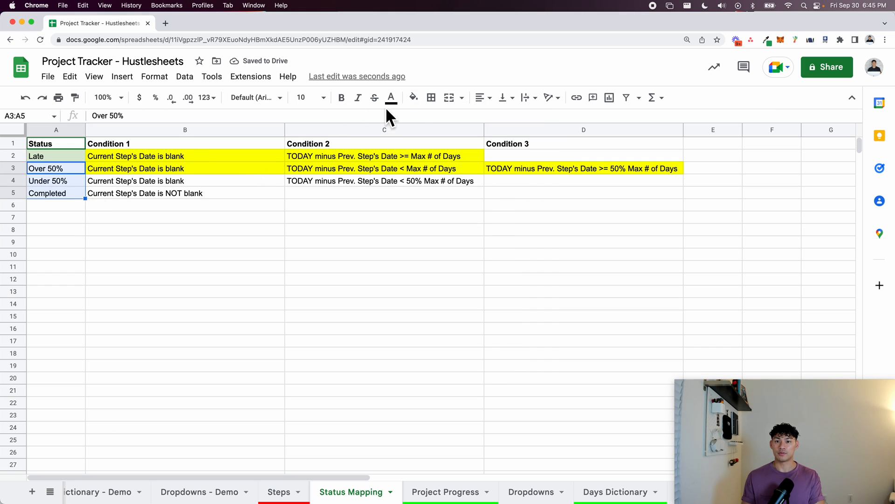
pyautogui.click(413, 97)
pyautogui.click(459, 218)
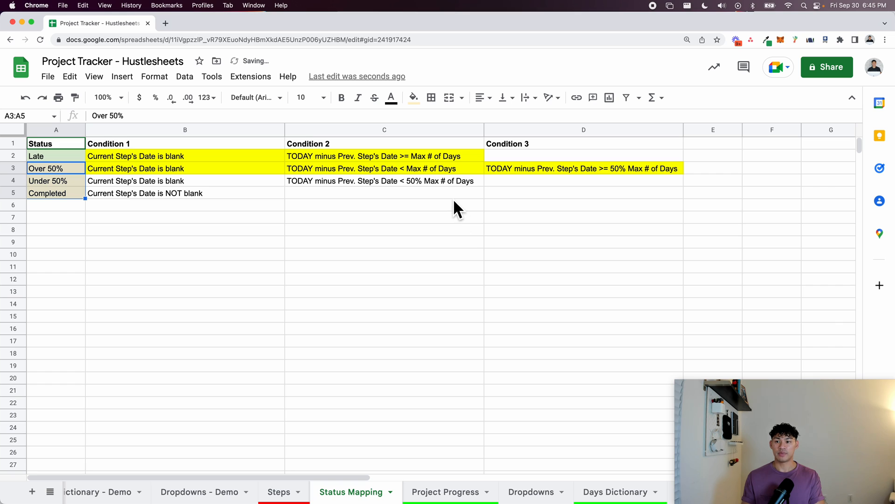
pyautogui.click(413, 97)
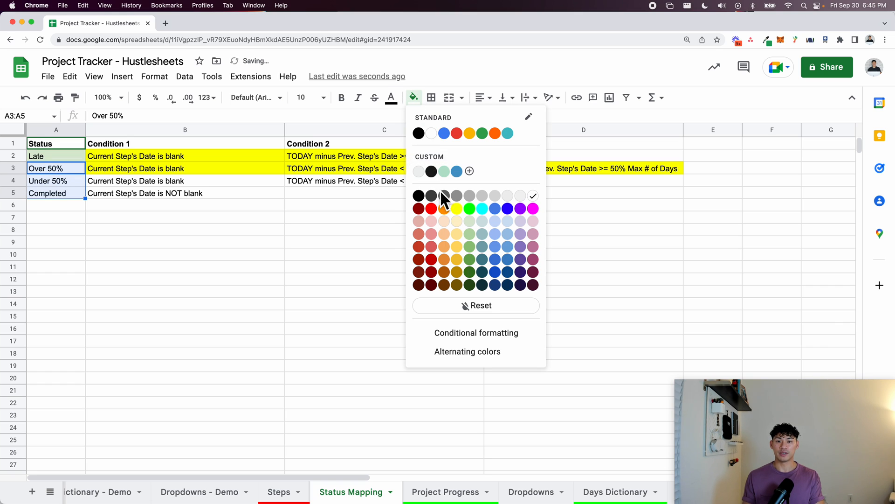
pyautogui.click(470, 205)
# Fill Under 50%'s conditions in B4:C4 and Completed's condition in B5 with bright yellow.
pyautogui.click(271, 181)
pyautogui.keyDown('shift'); pyautogui.click(318, 181); pyautogui.keyUp('shift')
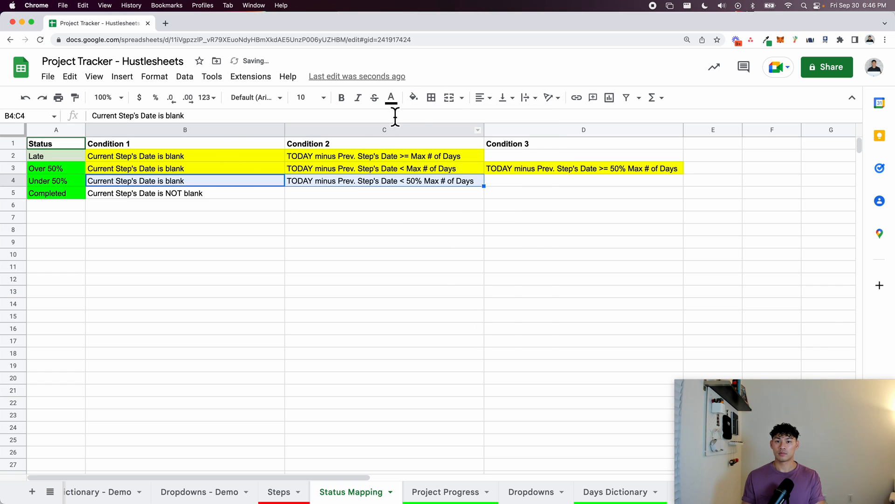
pyautogui.click(413, 97)
pyautogui.click(457, 209)
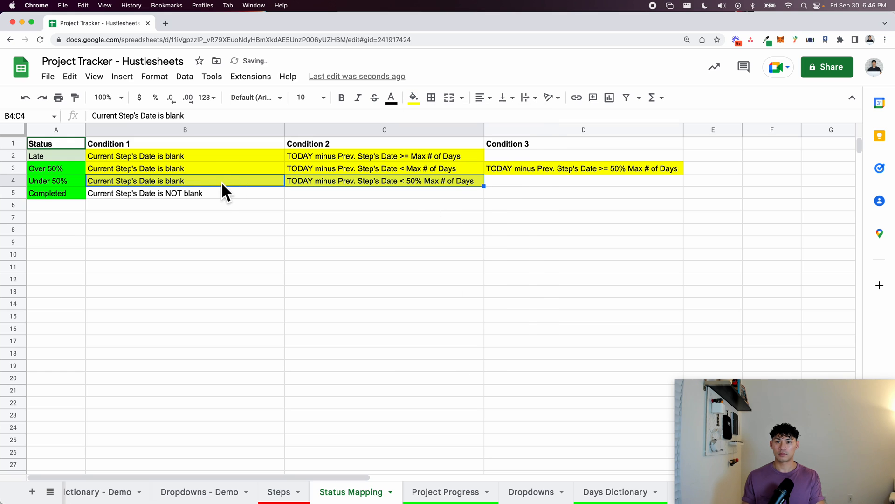
pyautogui.click(225, 196)
pyautogui.click(413, 97)
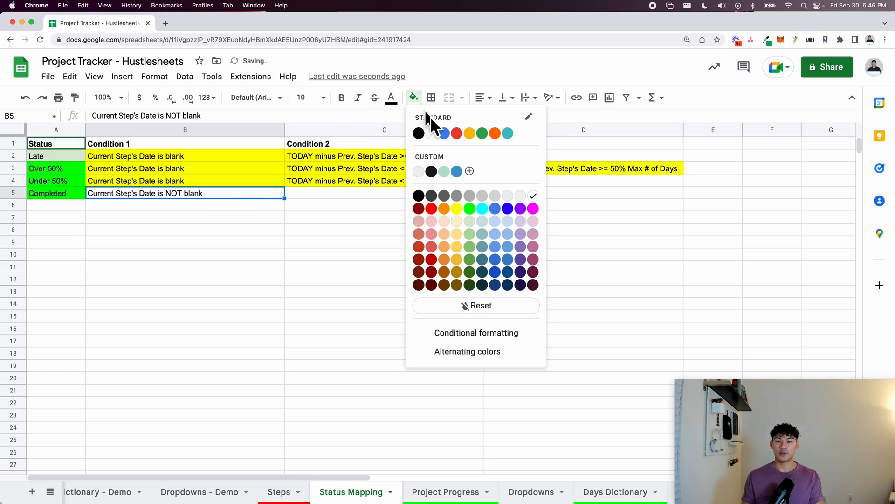
pyautogui.click(457, 208)
pyautogui.click(354, 243)
# Fill the Late status cell A2 with the same bright green as the other statuses.
pyautogui.moveTo(238, 156); pyautogui.dragTo(348, 156)
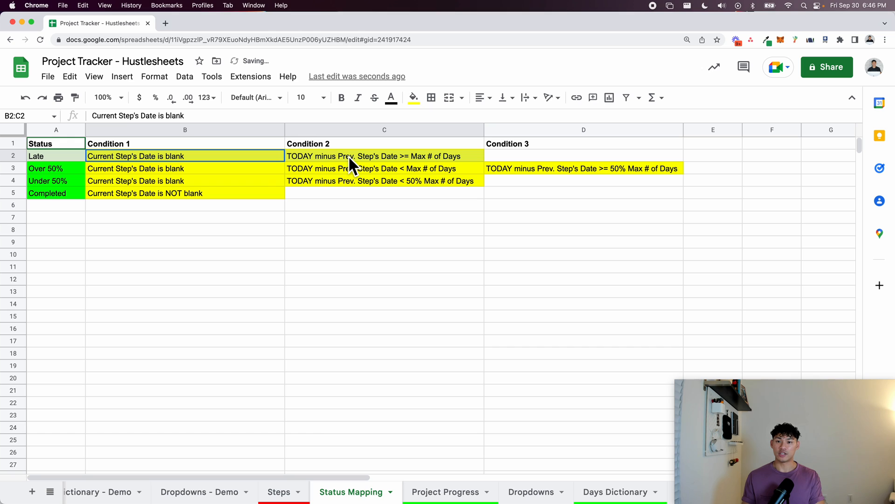
pyautogui.moveTo(196, 165); pyautogui.dragTo(532, 176)
pyautogui.moveTo(264, 180); pyautogui.dragTo(313, 183)
pyautogui.click(254, 192)
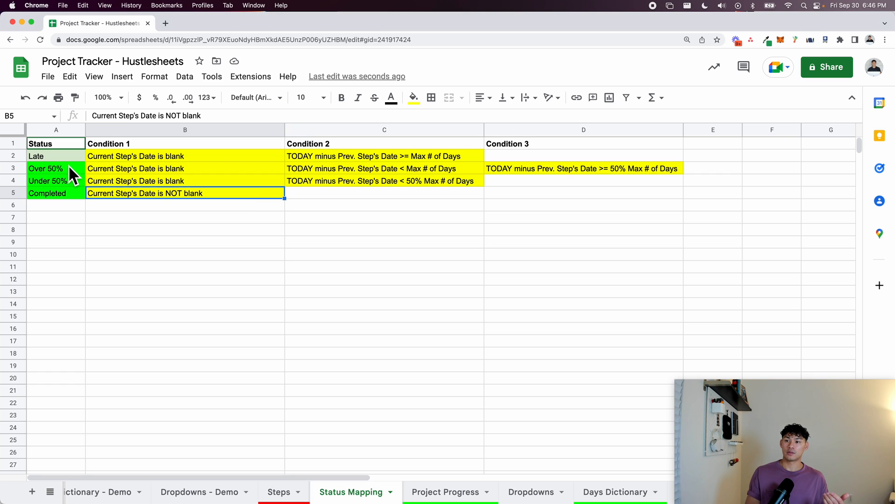
pyautogui.click(55, 155)
pyautogui.click(413, 97)
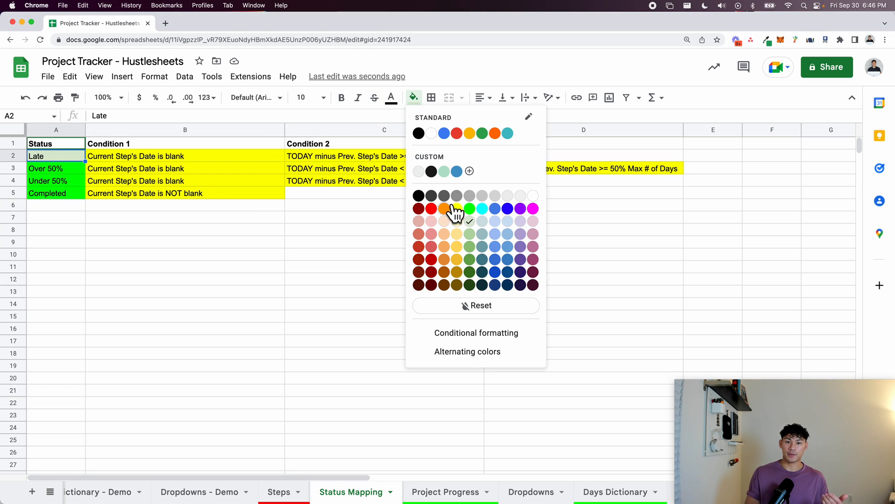
pyautogui.click(469, 209)
pyautogui.click(345, 217)
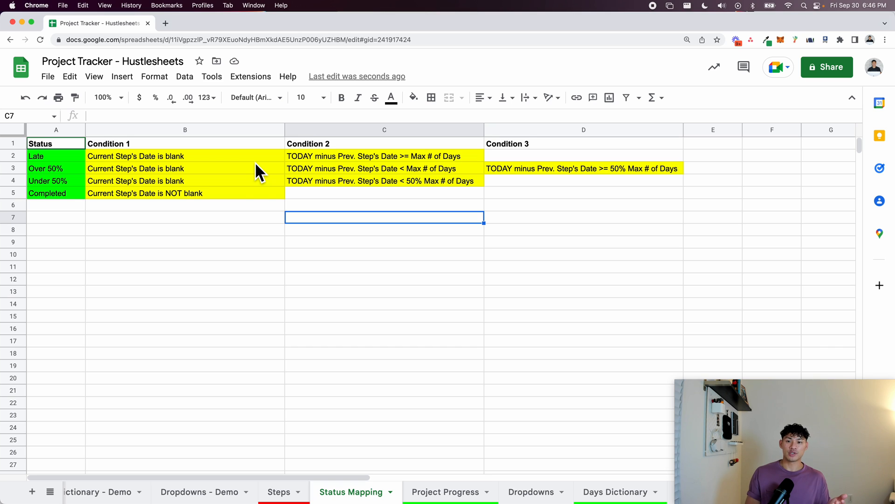
pyautogui.click(242, 217)
pyautogui.write('=an')
pyautogui.press('Tab')
pyautogui.press('Escape')
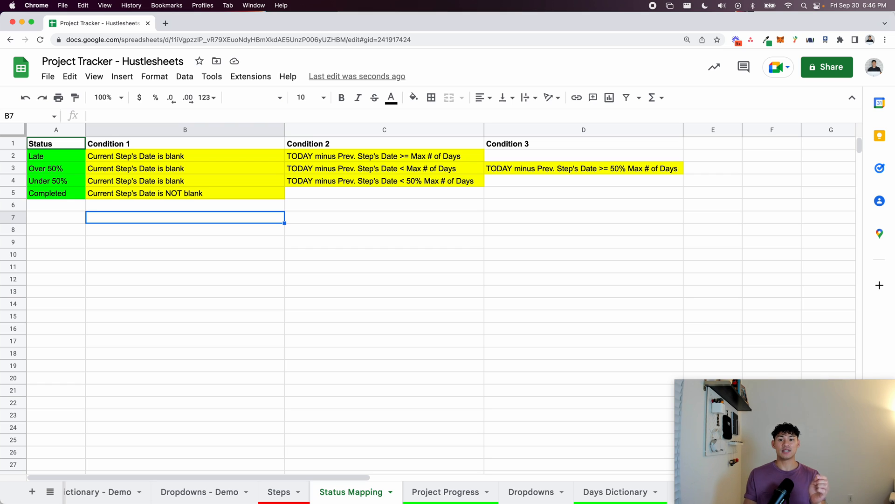
# On the Project Progress sheet, enter Job A, Job B and Job C under Job Name, starting in B6.
pyautogui.click(447, 493)
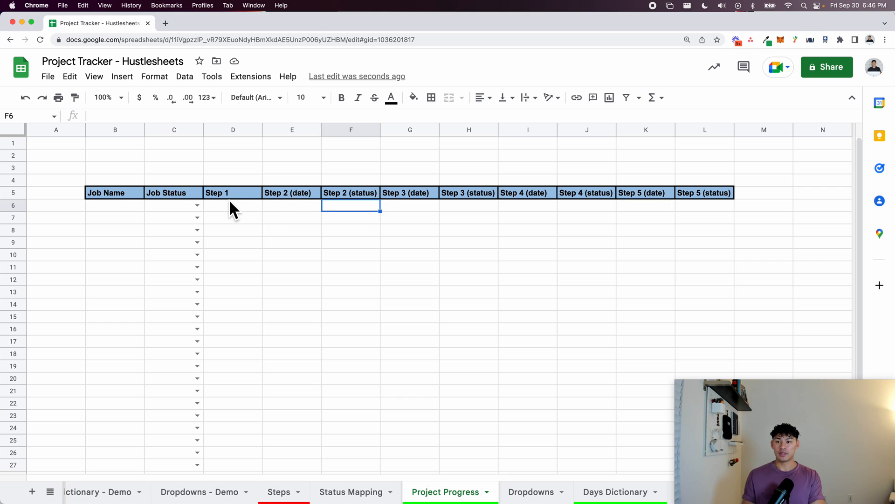
pyautogui.click(92, 209)
pyautogui.write('Job A')
pyautogui.press('Return')
pyautogui.write('Job C')
pyautogui.press('Return')
pyautogui.write('J')
pyautogui.press('BackSpace')
pyautogui.press('Up')
pyautogui.press('Return')
pyautogui.press('BackSpace')
pyautogui.press('Return')
pyautogui.press('Up')
pyautogui.press('Return')
pyautogui.write('B')
pyautogui.press('Return')
pyautogui.write('Job C')
pyautogui.press('Return')
# Set the Job Status of Job A to Active and fill it down to Job B and Job C.
pyautogui.click(197, 205)
pyautogui.click(186, 218)
pyautogui.moveTo(188, 205); pyautogui.dragTo(186, 231)
pyautogui.press('super+d')
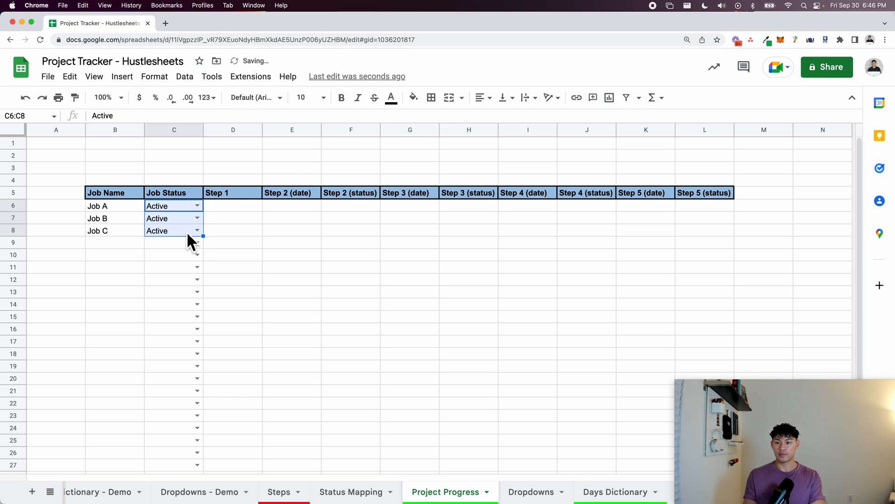
# Copy the empty Step 2 (date) cells from E6 down into the Step 1 column to carry over the date picker.
pyautogui.click(244, 209)
pyautogui.click(243, 228)
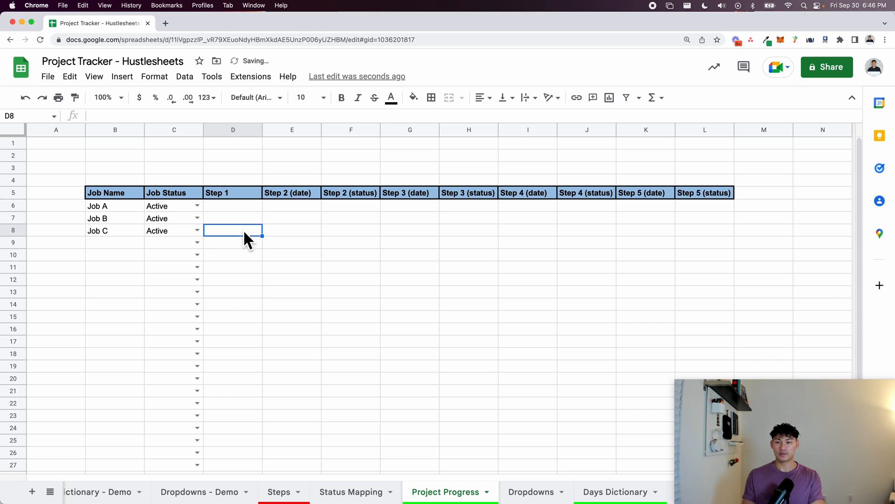
pyautogui.click(247, 206)
pyautogui.press('shift+super+Down')
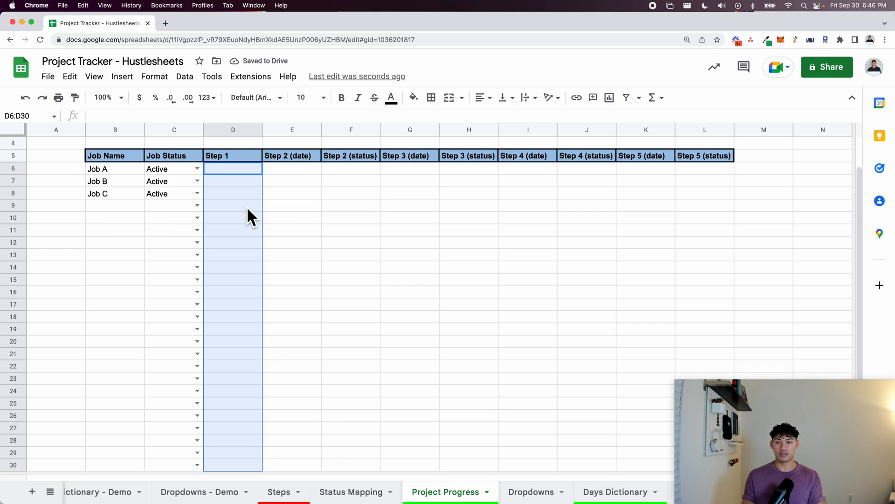
pyautogui.rightClick(247, 206)
pyautogui.click(294, 168)
pyautogui.press('shift+super+Down')
pyautogui.press('super+c')
pyautogui.click(236, 164)
pyautogui.press('super+v')
# Pick the Step 1 dates: 9/28/2022 for Job A, 9/26/2022 for Job B and 9/14/2022 for Job C.
pyautogui.doubleClick(235, 172)
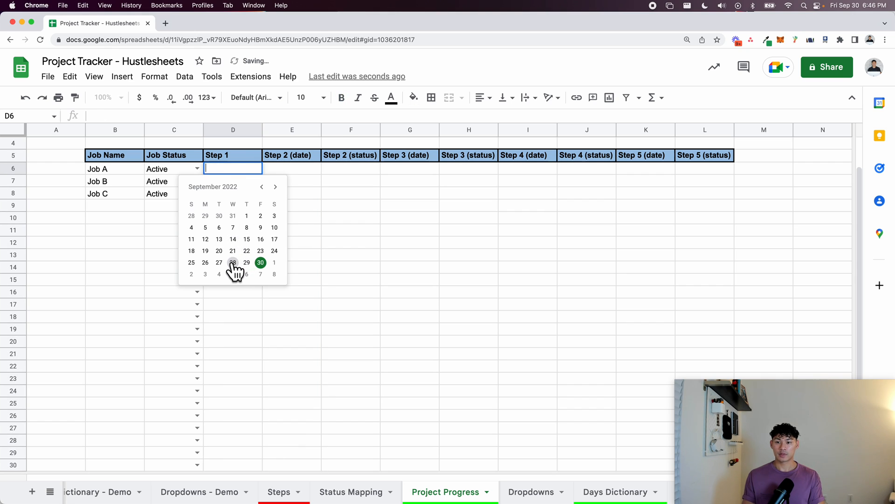
pyautogui.click(232, 264)
pyautogui.doubleClick(231, 182)
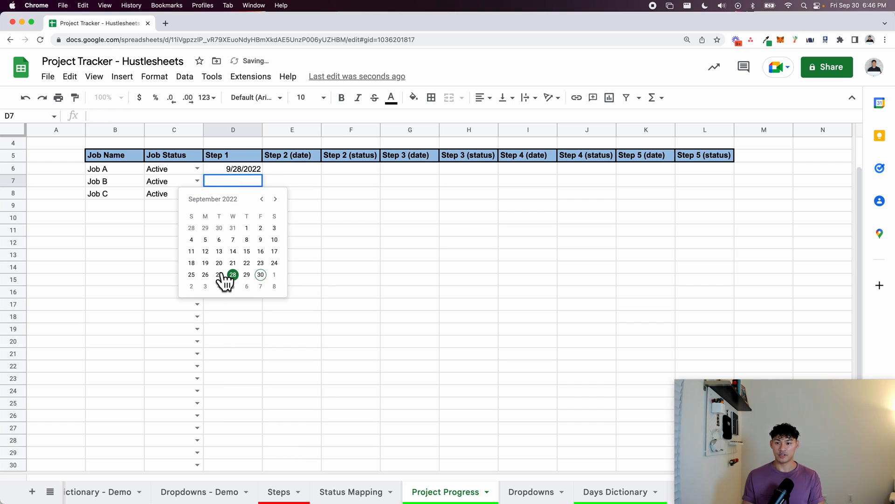
pyautogui.click(204, 277)
pyautogui.doubleClick(233, 194)
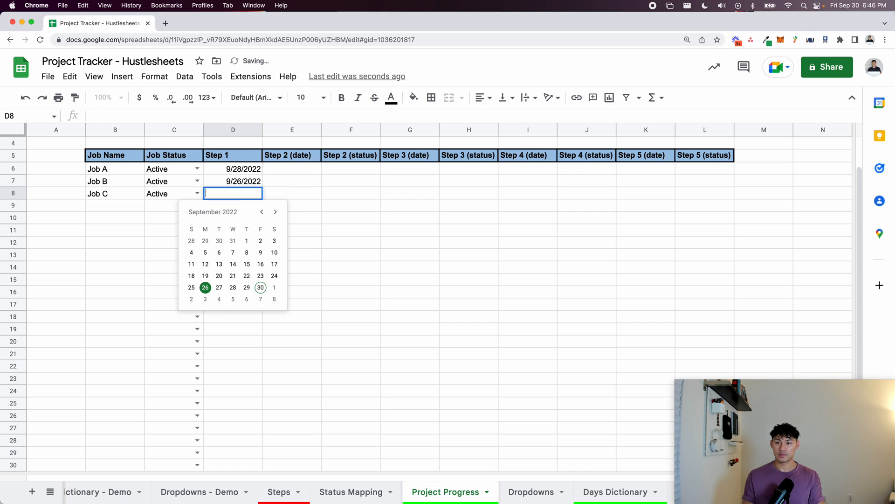
pyautogui.click(231, 265)
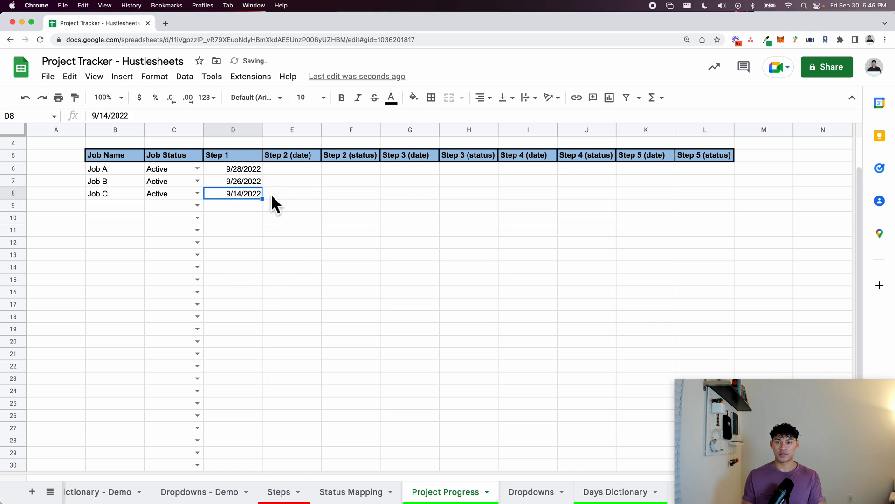
# Move the Days Dictionary sheet ahead of the Dropdowns sheet.
pyautogui.click(294, 168)
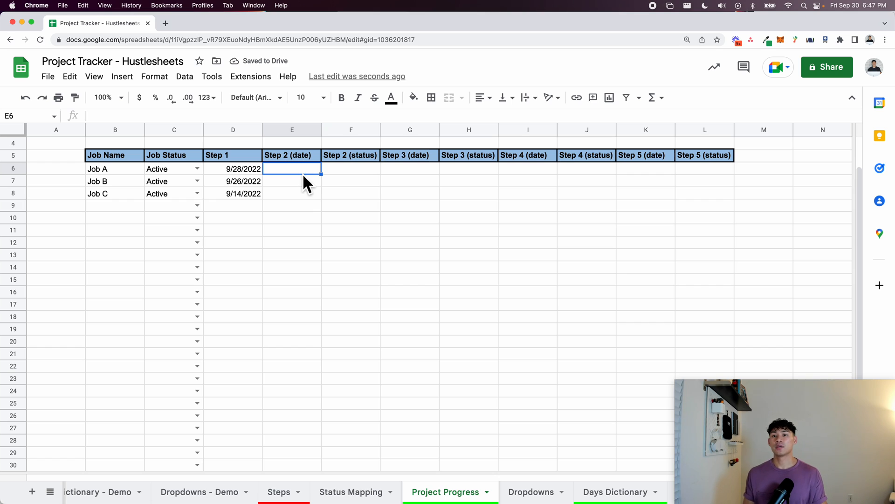
pyautogui.click(339, 169)
pyautogui.scroll(2, 340, 175)
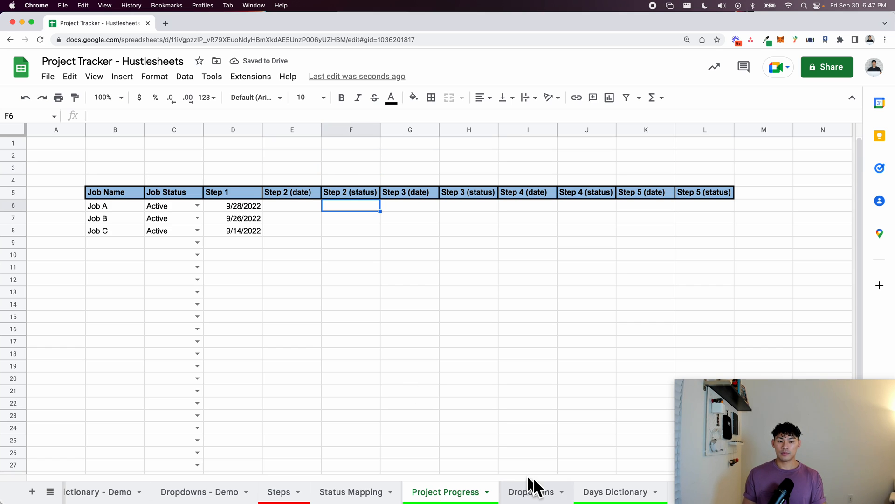
pyautogui.moveTo(592, 490); pyautogui.dragTo(523, 497)
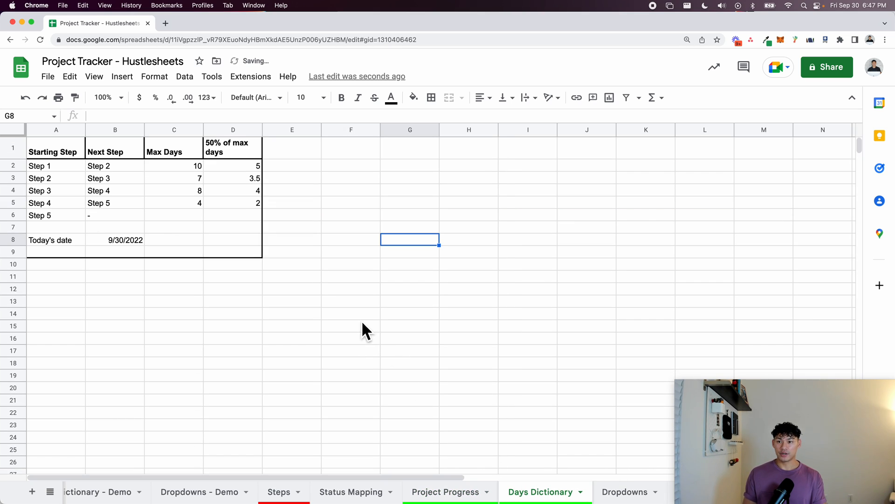
# On the Project Progress sheet, list the status labels Late, Over 50 and Under 50 in cells E2 to E4.
pyautogui.click(428, 492)
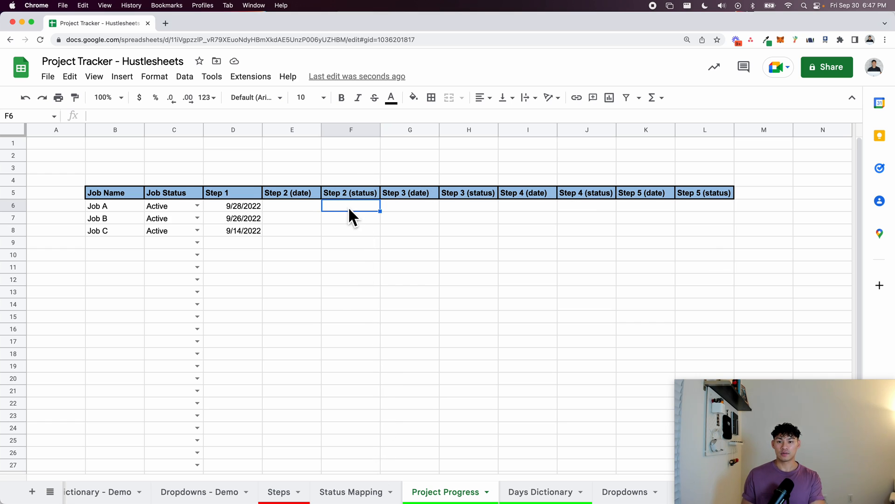
pyautogui.click(285, 208)
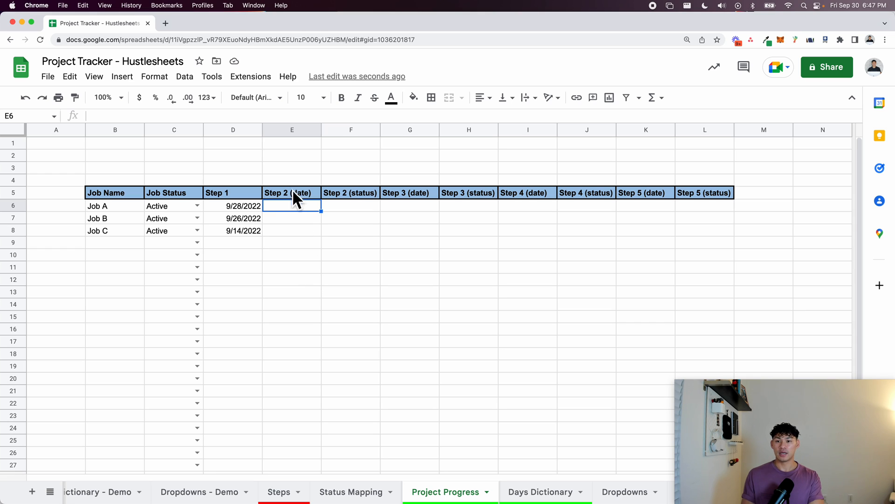
pyautogui.write('14')
pyautogui.press('Escape')
pyautogui.click(300, 157)
pyautogui.write('Late')
pyautogui.press('Return')
pyautogui.write('Over 50')
pyautogui.press('Return')
pyautogui.write('Undd')
pyautogui.press('BackSpace')
pyautogui.write('er 50')
pyautogui.press('Return')
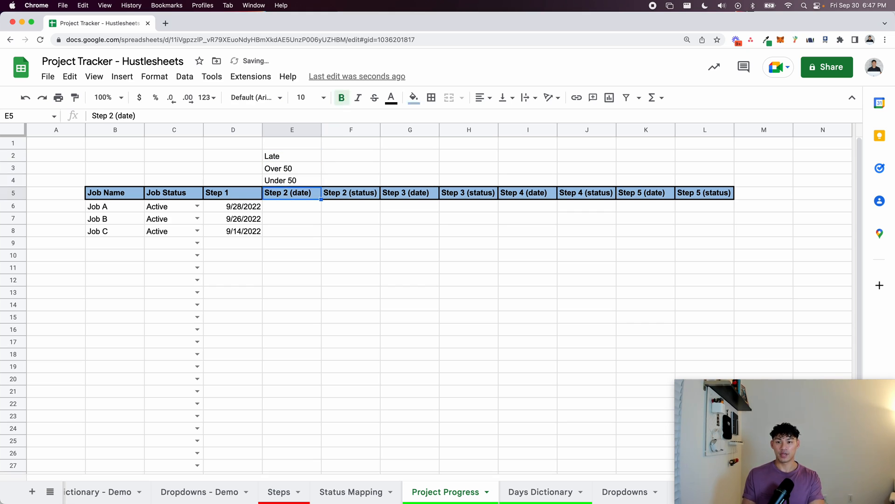
# Enter the status label Complete in cell E1, above the other labels.
pyautogui.click(298, 146)
pyautogui.write('Complete')
pyautogui.press('Return')
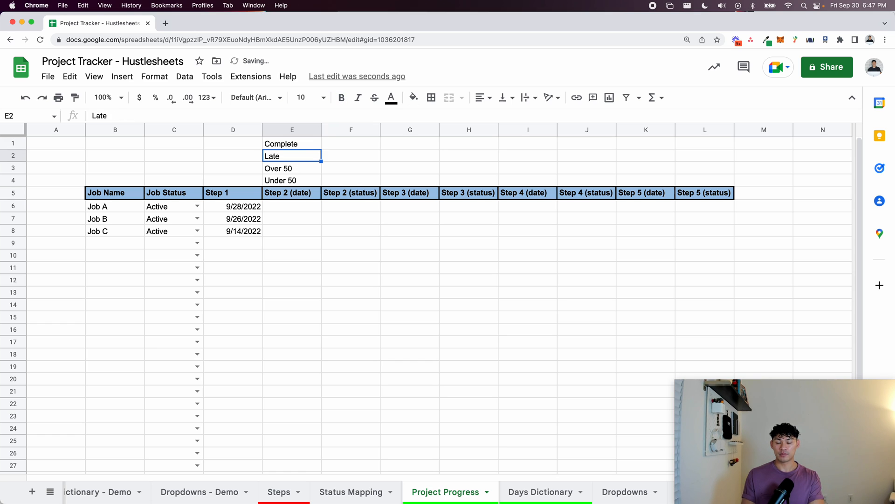
# Shift the labels Late, Over 50 and Under 50 up to E1:E3 and enter Complete in E4.
pyautogui.hotkey('shift', 'Down')
pyautogui.hotkey('shift', 'Down')
pyautogui.press('super+c')
pyautogui.press('Up')
pyautogui.press('super+v')
pyautogui.press('Down')
pyautogui.press('Down')
pyautogui.press('Down')
pyautogui.write('Co')
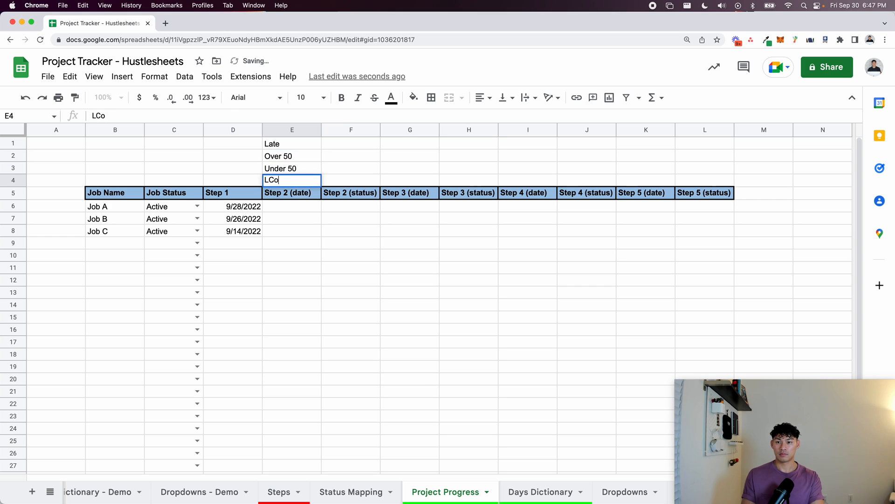
pyautogui.write('mplete')
pyautogui.press('Return')
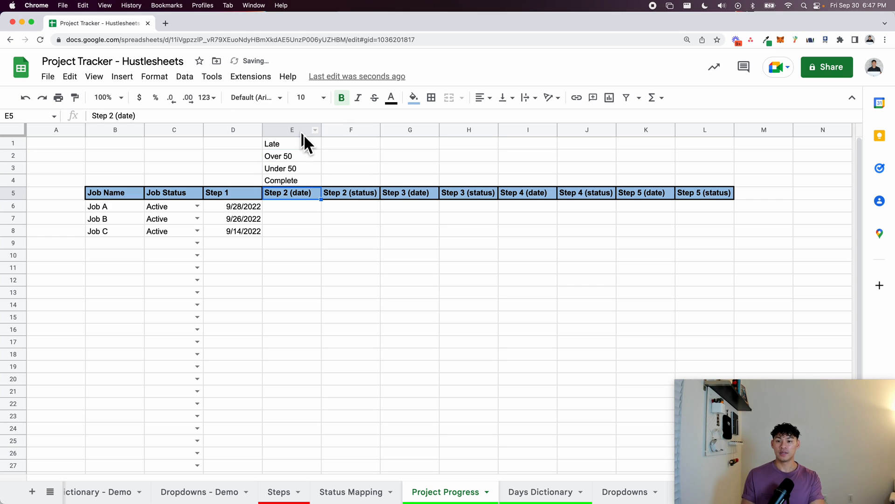
# Check the first condition for Late in Status Mapping, and move the Project Progress sheet directly after the Steps sheet.
pyautogui.click(334, 208)
pyautogui.click(363, 492)
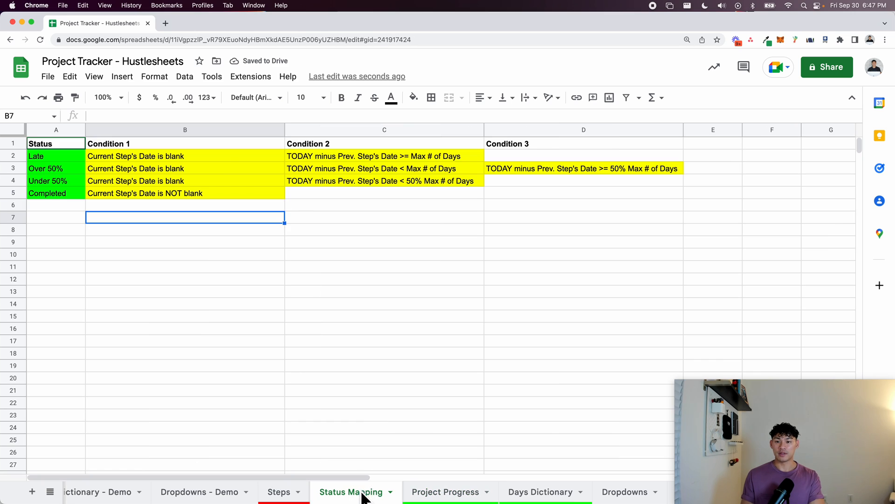
pyautogui.click(203, 159)
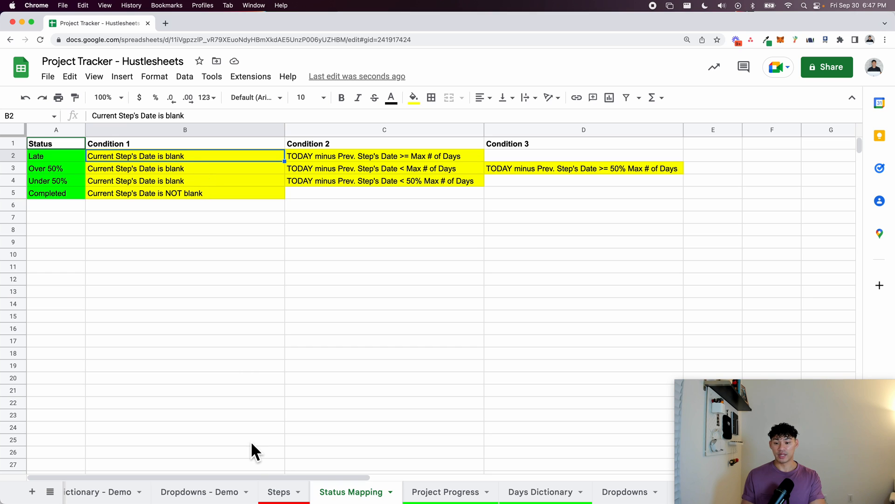
pyautogui.click(280, 490)
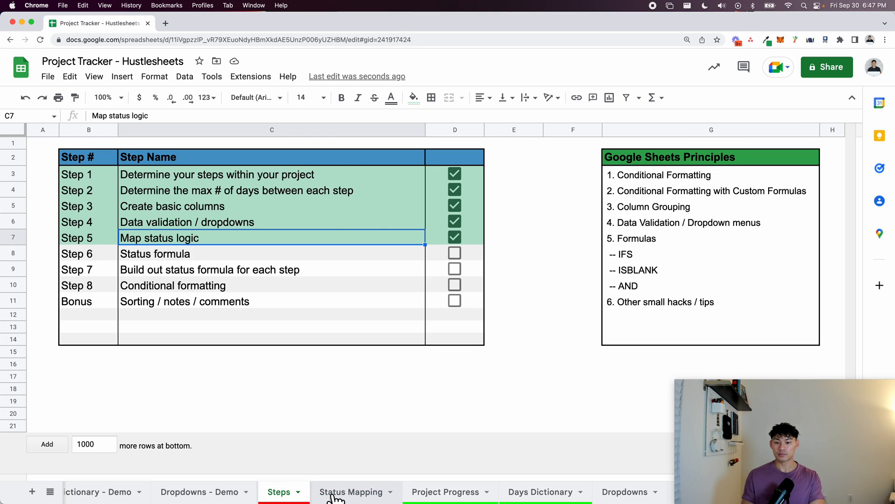
pyautogui.click(336, 494)
pyautogui.moveTo(436, 494); pyautogui.dragTo(355, 493)
# Enter the formula =ISBLANK(E6) in F6, Job A's Step 2 (status) cell.
pyautogui.click(302, 211)
pyautogui.click(363, 205)
pyautogui.write('=')
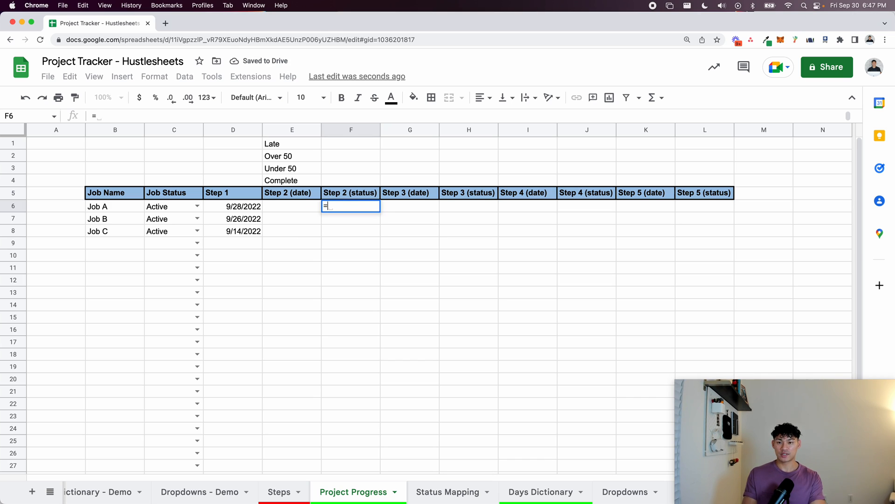
pyautogui.write('isbla')
pyautogui.press('Tab')
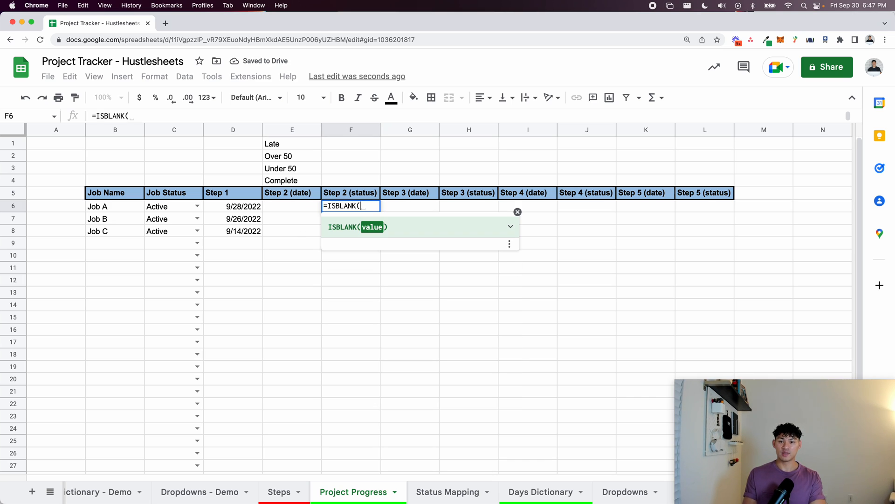
pyautogui.click(306, 208)
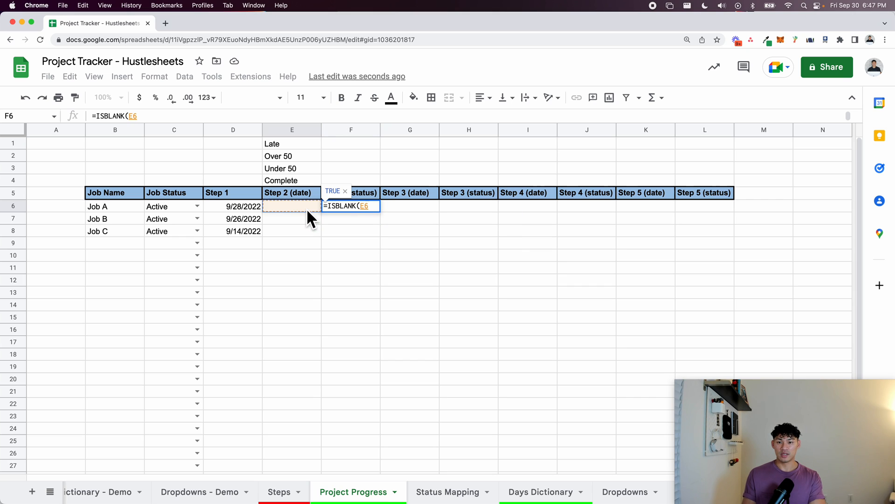
pyautogui.press('Return')
pyautogui.press('Up')
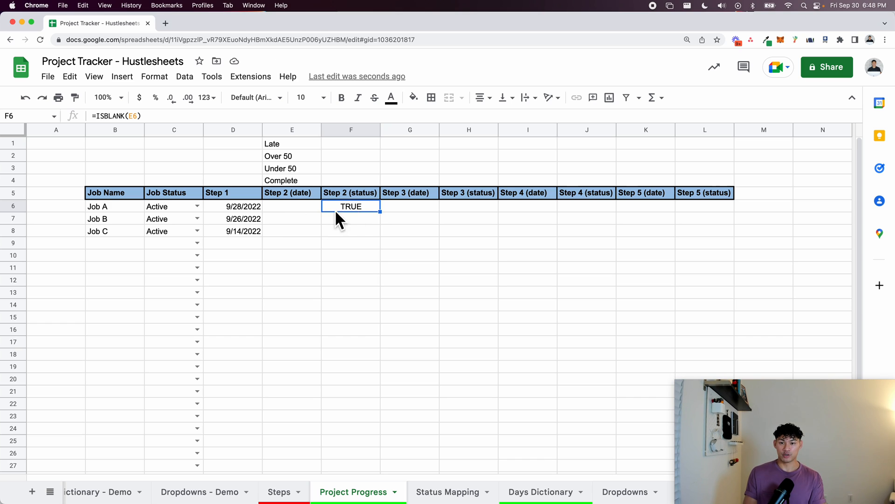
# Test the ISBLANK formula by setting Job A's Step 2 date to 9/29/2022, and clear that date again.
pyautogui.doubleClick(299, 208)
pyautogui.click(304, 299)
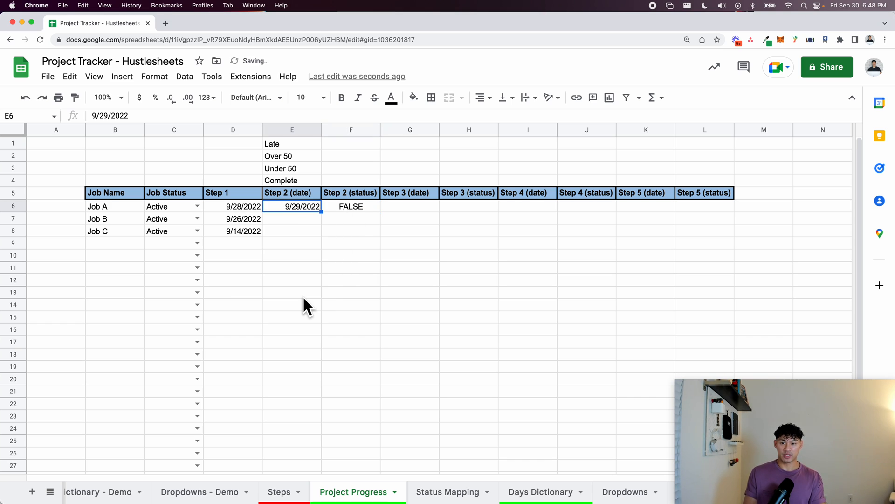
pyautogui.press('Delete')
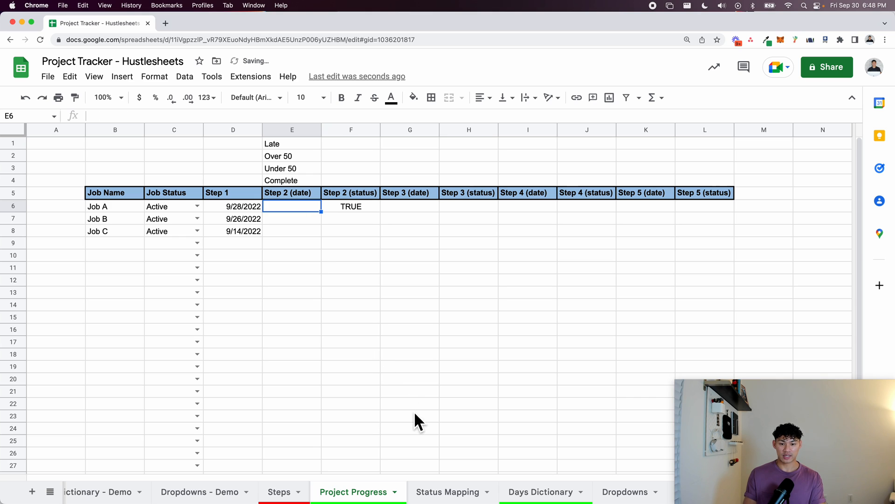
# Review the second condition for Late in Status Mapping and the Step 1 to Step 2 maximum days in Days Dictionary.
pyautogui.click(457, 493)
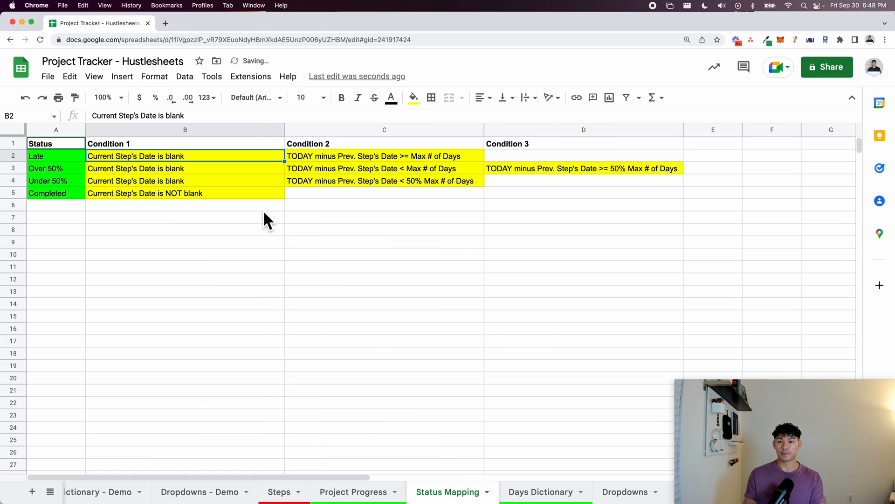
pyautogui.click(344, 158)
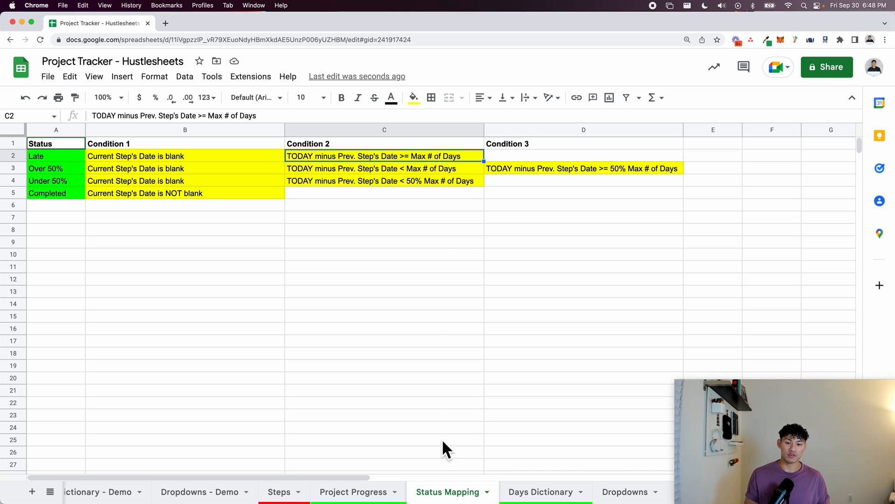
pyautogui.click(533, 493)
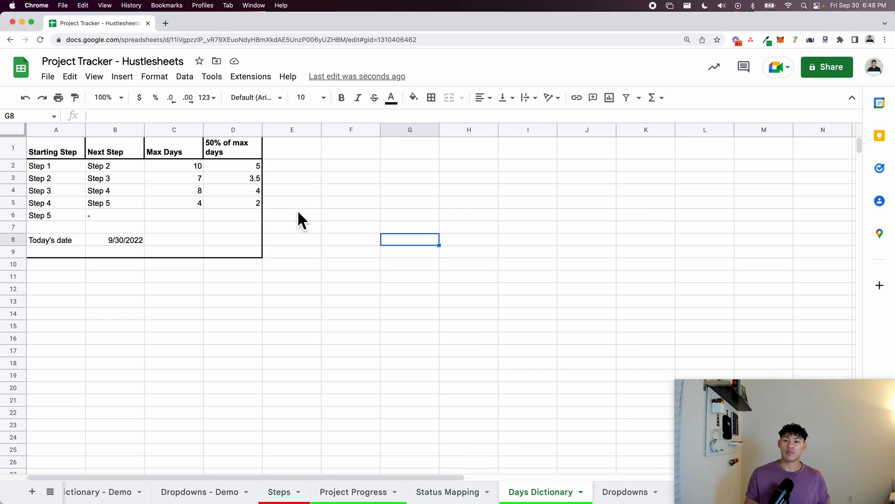
pyautogui.click(184, 167)
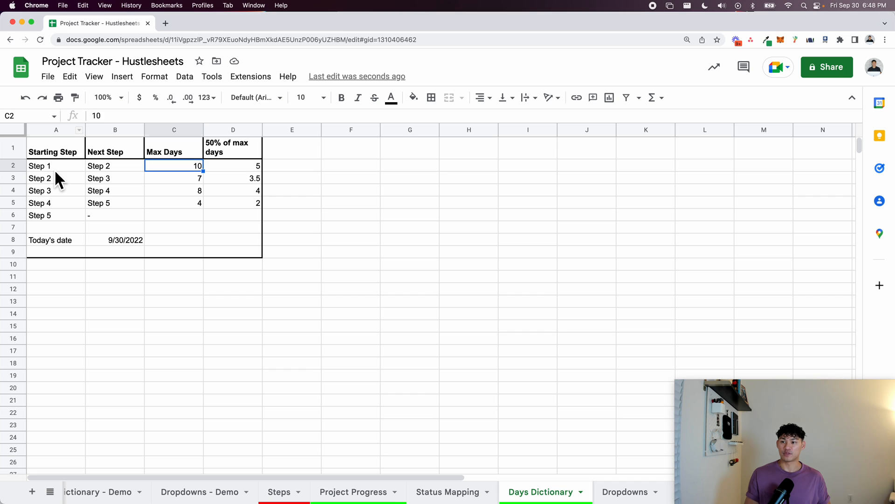
pyautogui.click(102, 167)
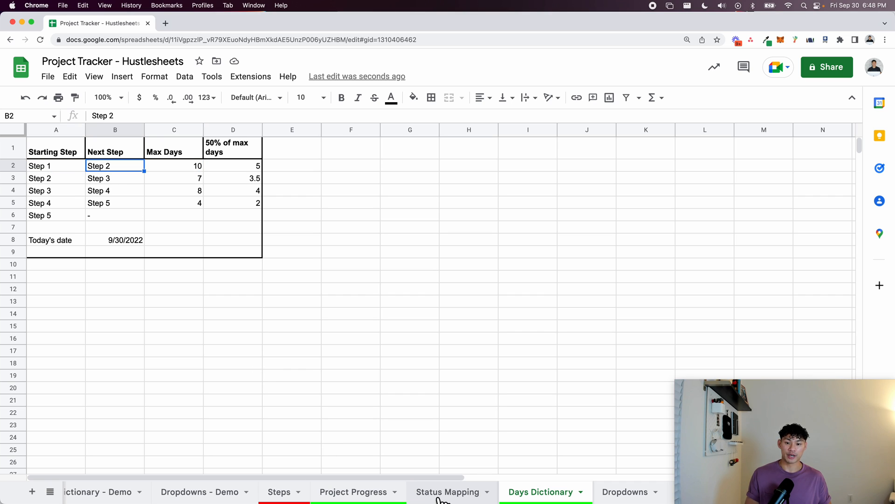
# Return to Project Progress, enlarge the page view to 150%, and leave the formula in F6 unedited.
pyautogui.click(359, 493)
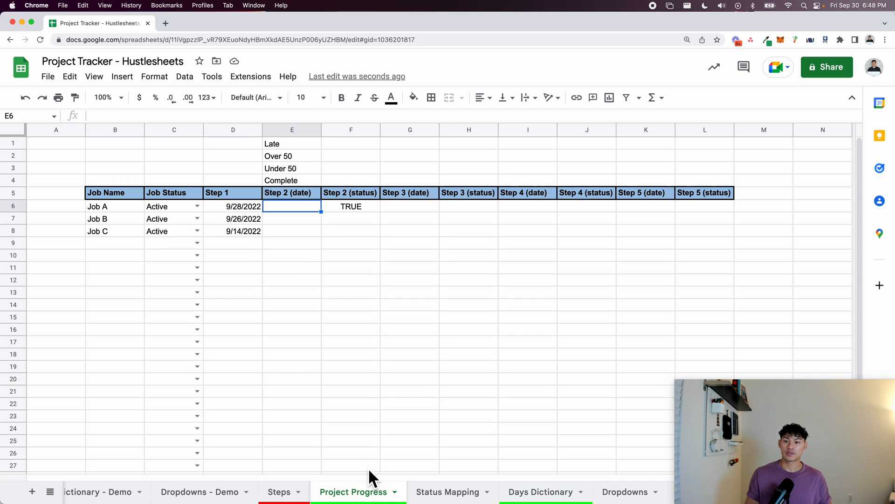
pyautogui.click(351, 205)
pyautogui.press('Return')
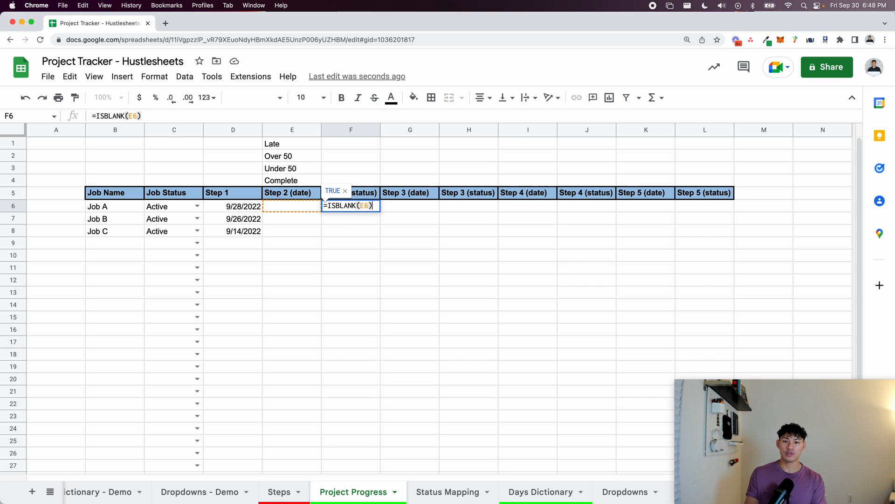
pyautogui.press('super+equal')
pyautogui.hscroll(1, 338, 262)
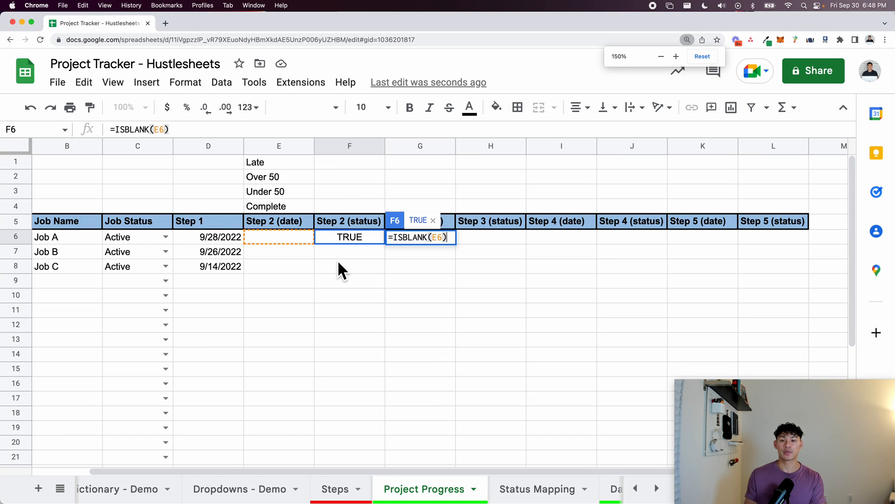
pyautogui.press('Escape')
pyautogui.hscroll(1, 338, 262)
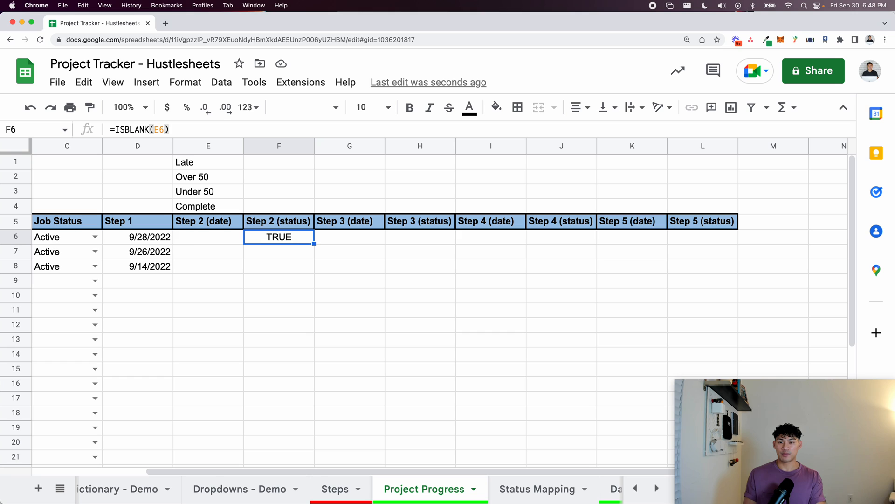
# Wrap the ISBLANK(E6) test in F6, Job A's Step 2 (status) cell, in an AND function.
pyautogui.press('Return')
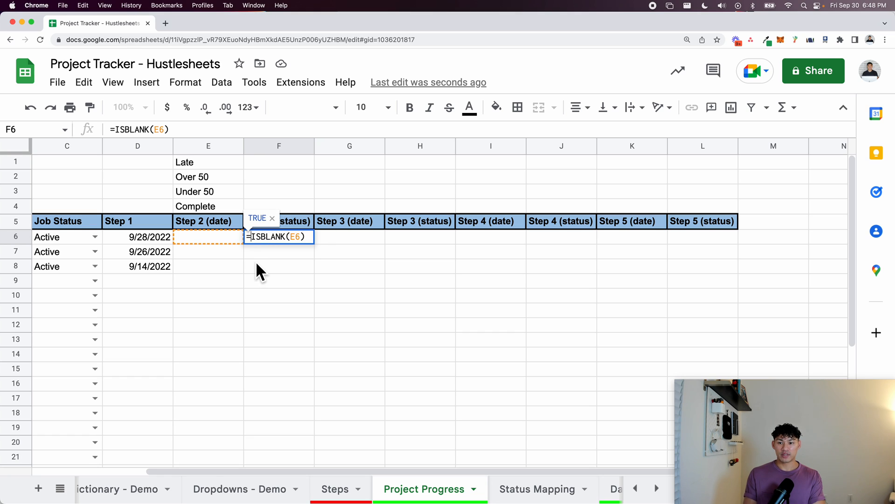
pyautogui.hotkey('alt', 'Return')
pyautogui.hotkey('alt', 'Return')
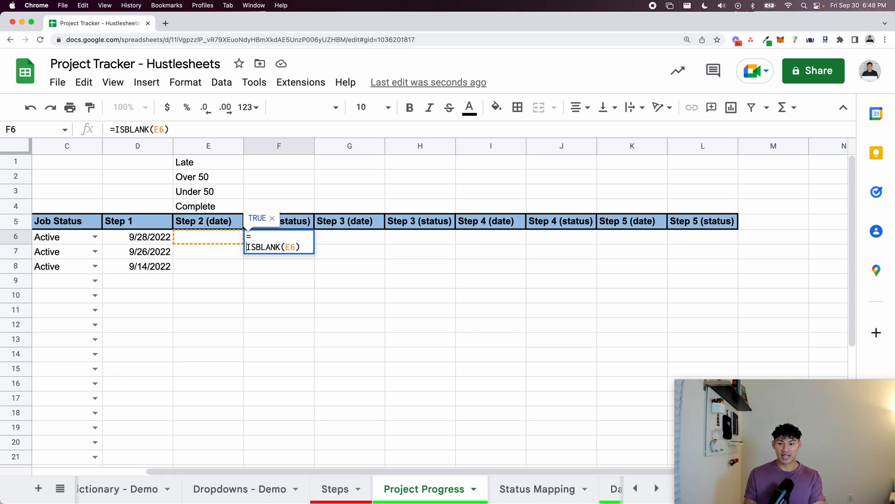
pyautogui.press('BackSpace')
pyautogui.press('BackSpace')
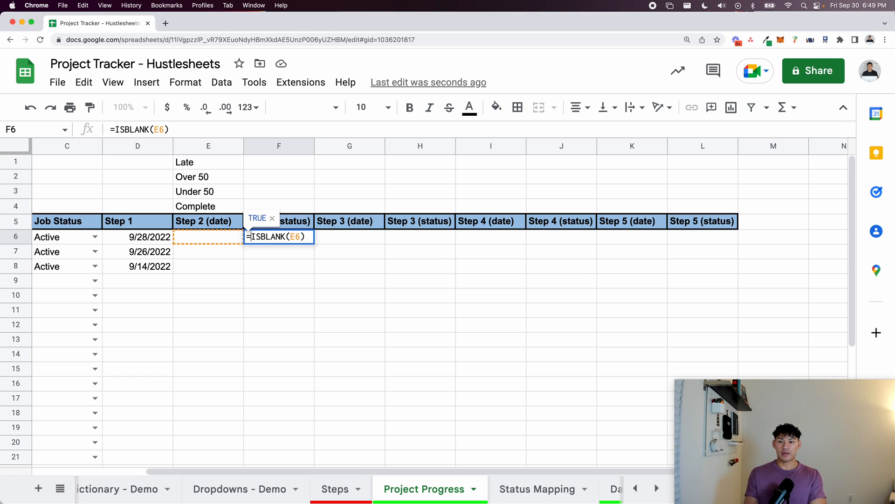
pyautogui.write('AND(')
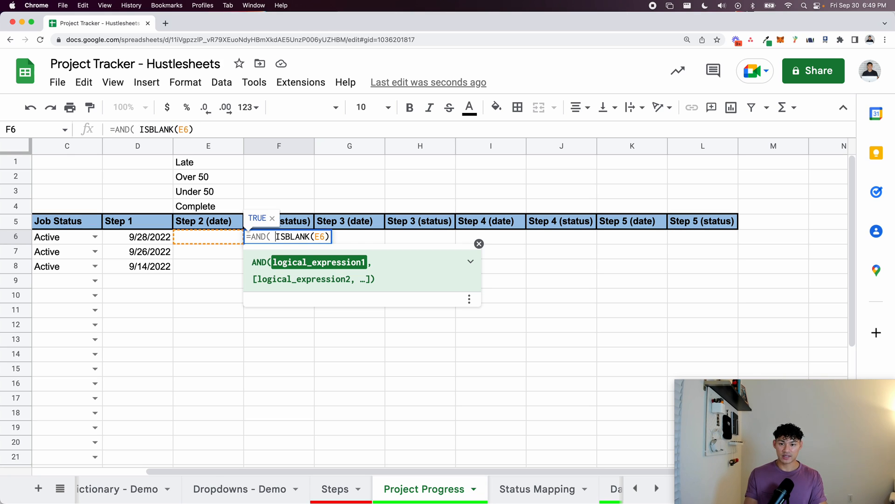
pyautogui.press('super+Right')
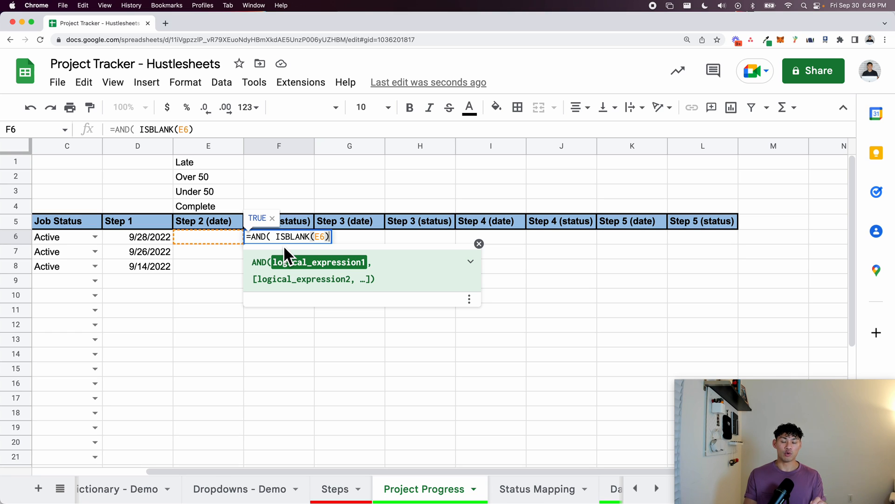
pyautogui.write(')')
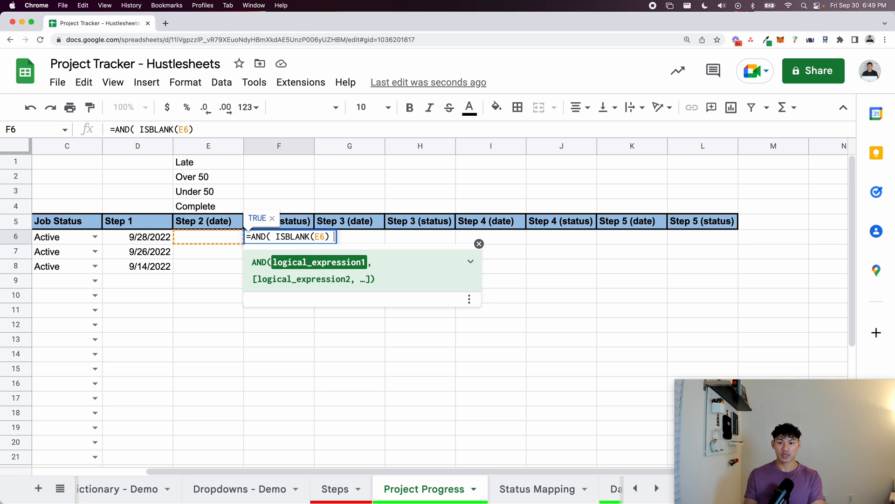
pyautogui.press('Return')
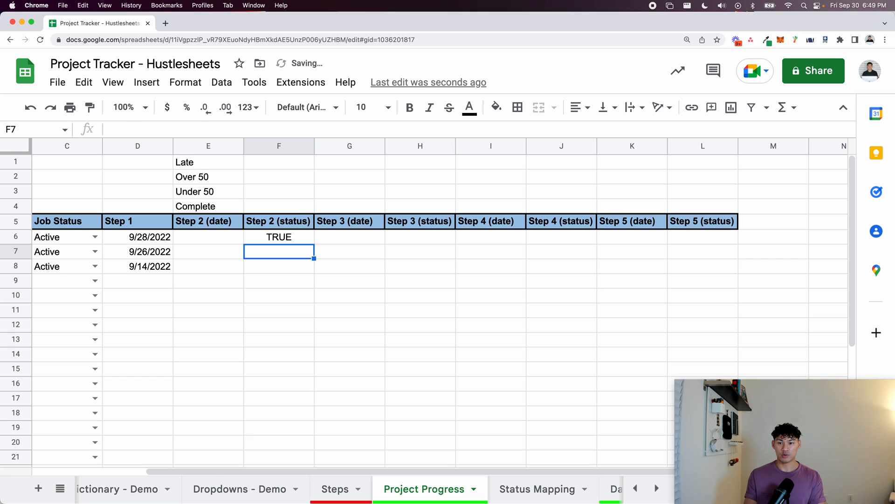
# Add TODAY()-D6 >= 10 as the second condition of the AND formula in F6.
pyautogui.press('Up')
pyautogui.press('Return')
pyautogui.press('Left')
pyautogui.write(', ')
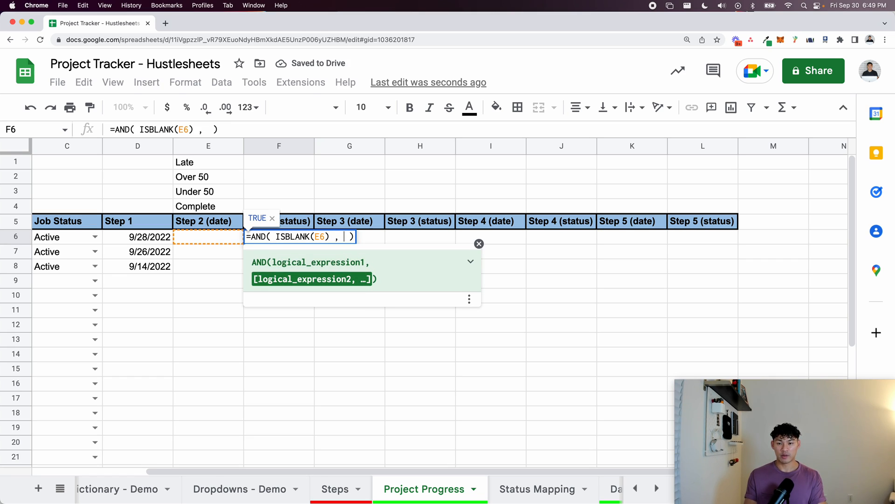
pyautogui.write('TODAY()-')
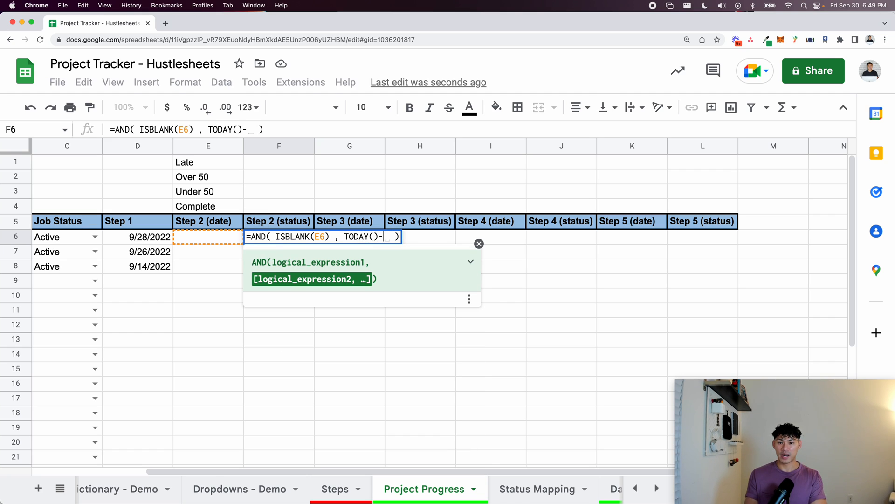
pyautogui.click(152, 238)
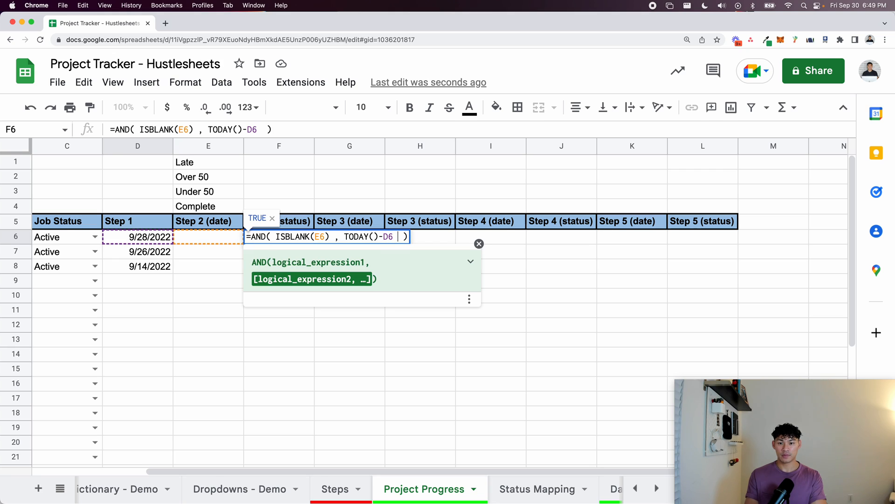
pyautogui.write('> ')
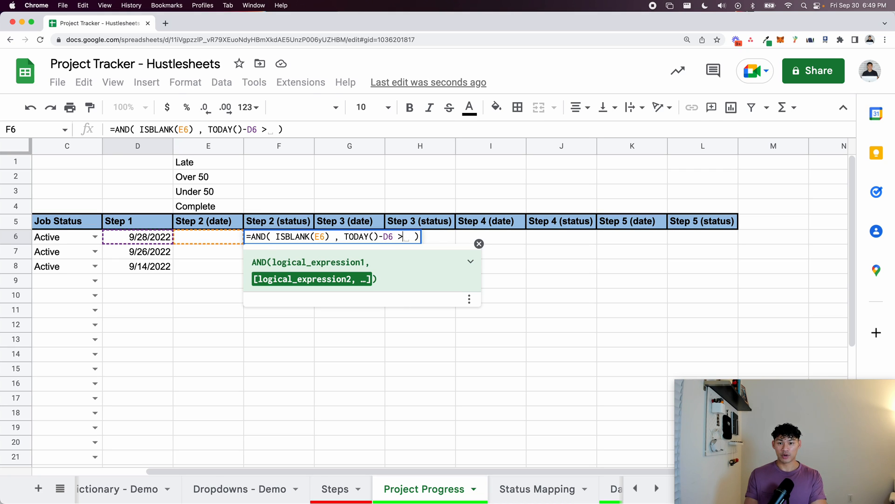
pyautogui.write('= 10')
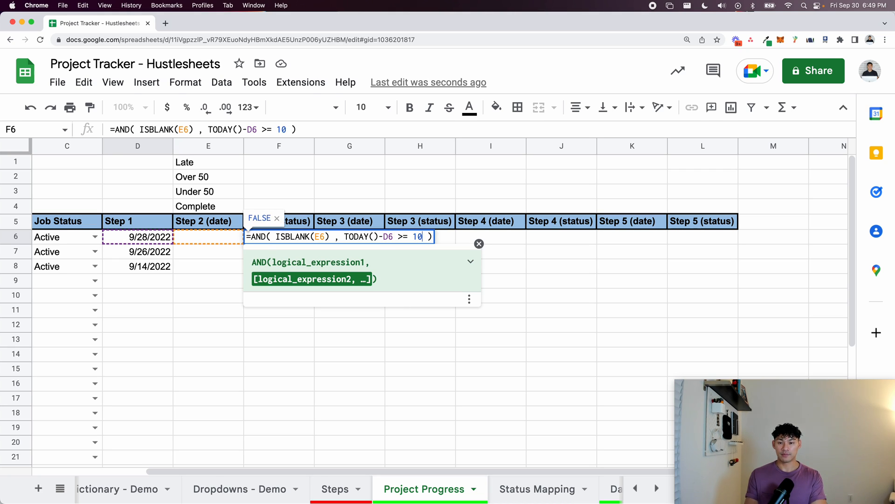
pyautogui.press('Return')
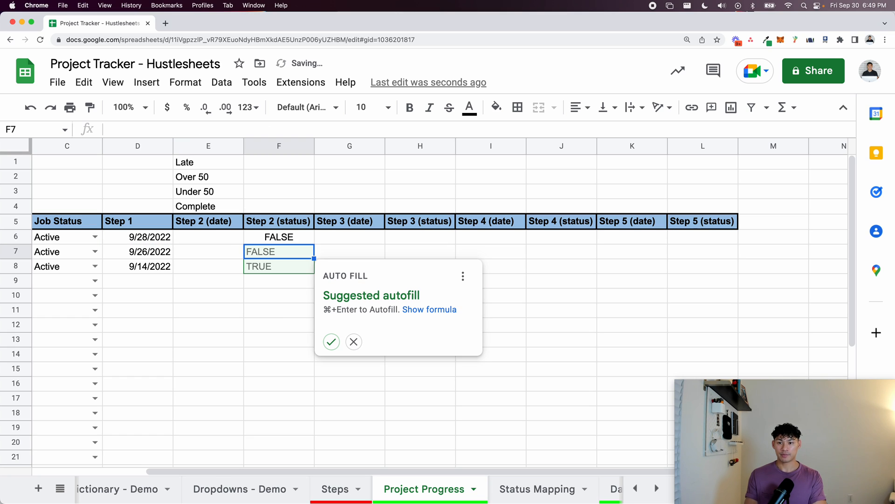
# Compare the F6 formula with the two Late conditions in Status Mapping and return to Project Progress.
pyautogui.press('Up')
pyautogui.press('Return')
pyautogui.press('Escape')
pyautogui.press('Return')
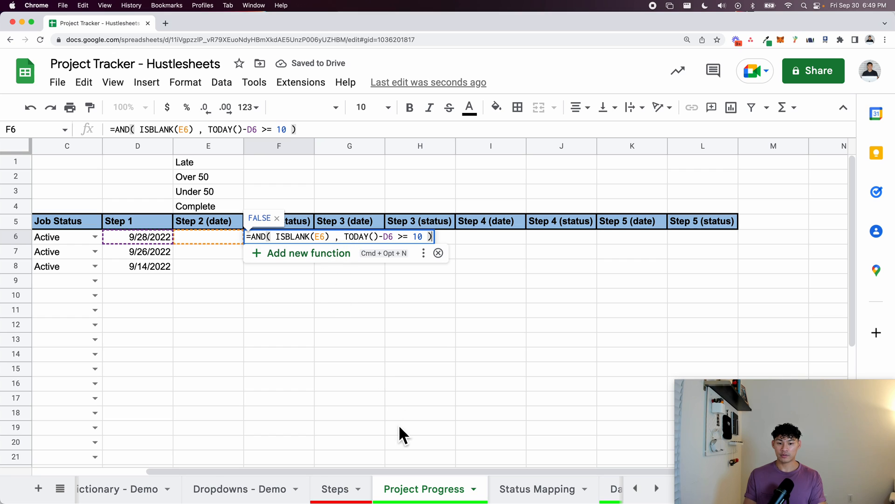
pyautogui.click(536, 488)
pyautogui.moveTo(253, 177); pyautogui.dragTo(468, 179)
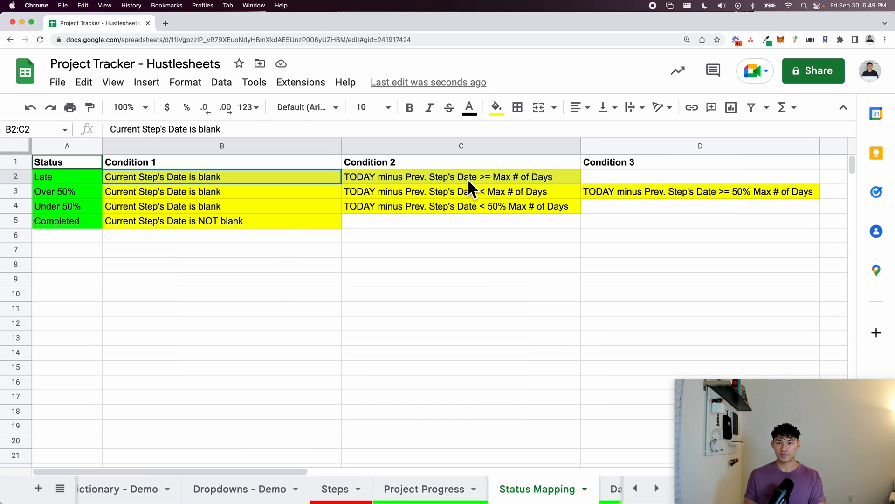
pyautogui.click(410, 489)
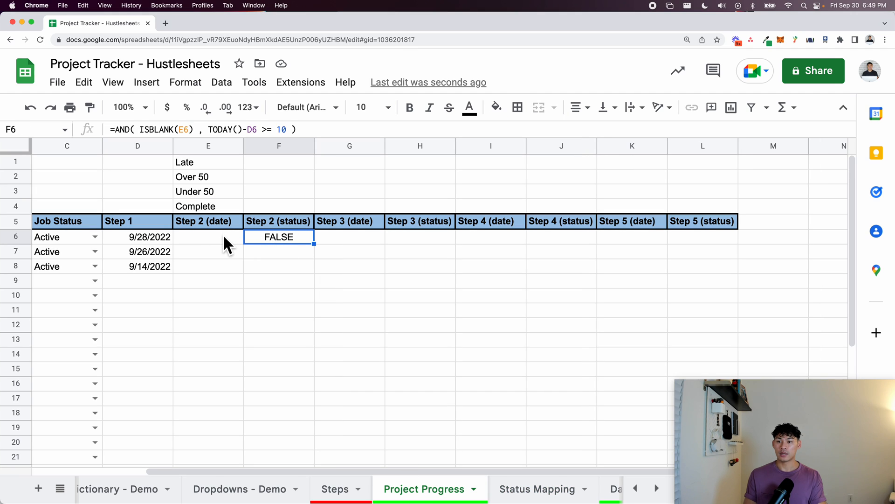
# Set Job A's Step 1 date to 9/8/2022 and inspect the TODAY()-D6 part of the F6 formula.
pyautogui.doubleClick(158, 239)
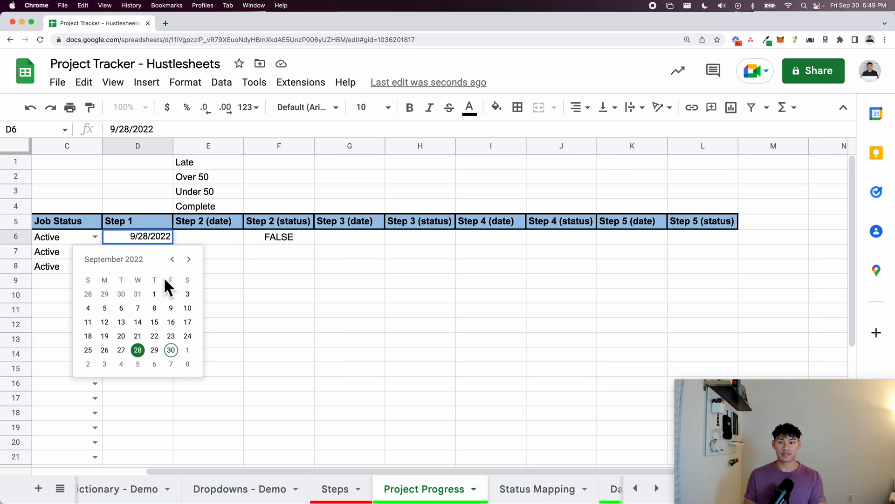
pyautogui.click(155, 309)
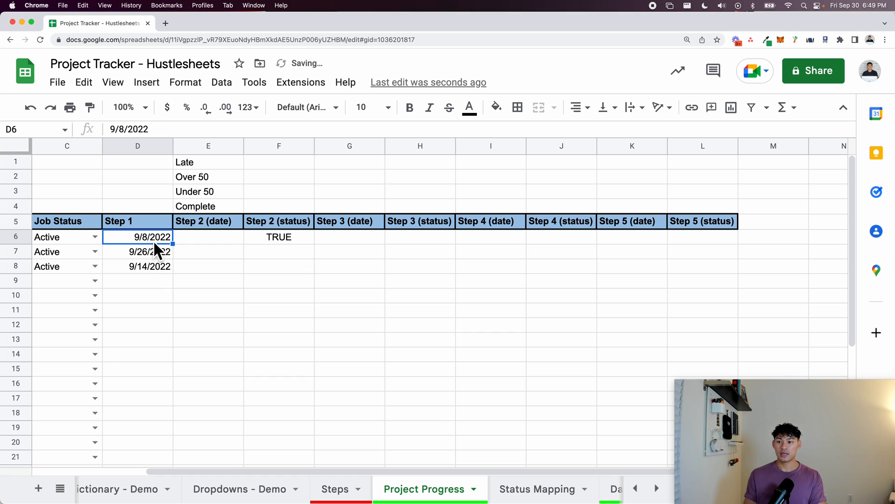
pyautogui.doubleClick(264, 236)
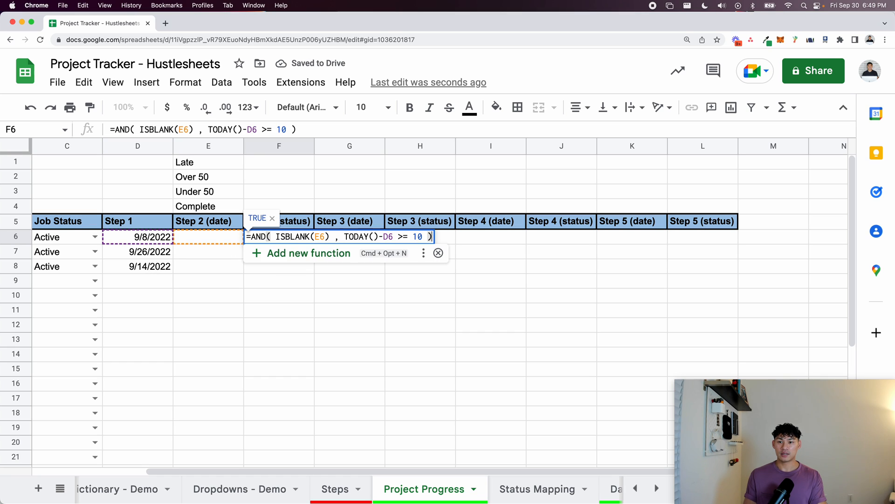
pyautogui.moveTo(345, 237); pyautogui.dragTo(398, 242)
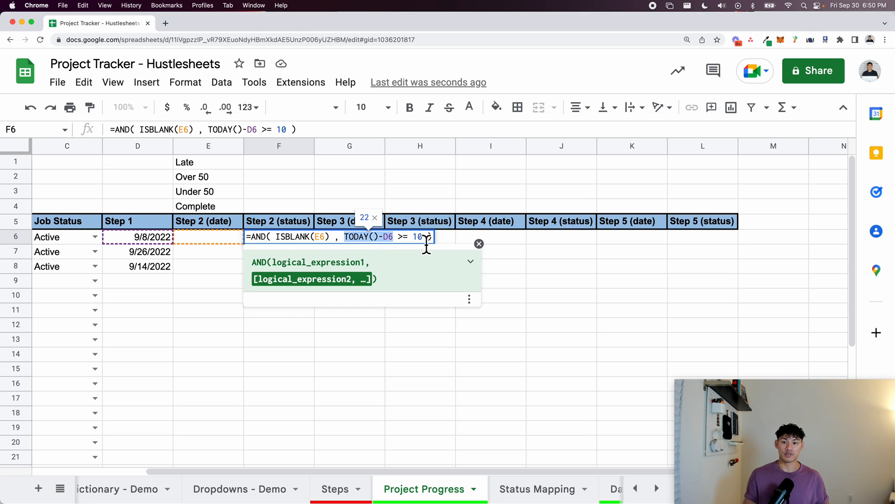
pyautogui.press('Escape')
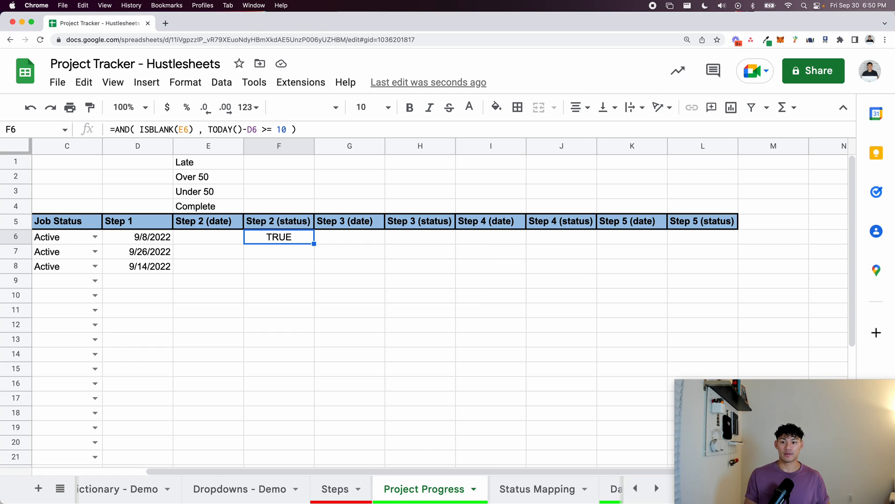
# Test the AND formula by setting Job A's Step 2 date to 9/14/2022, and clear that date again.
pyautogui.doubleClick(211, 236)
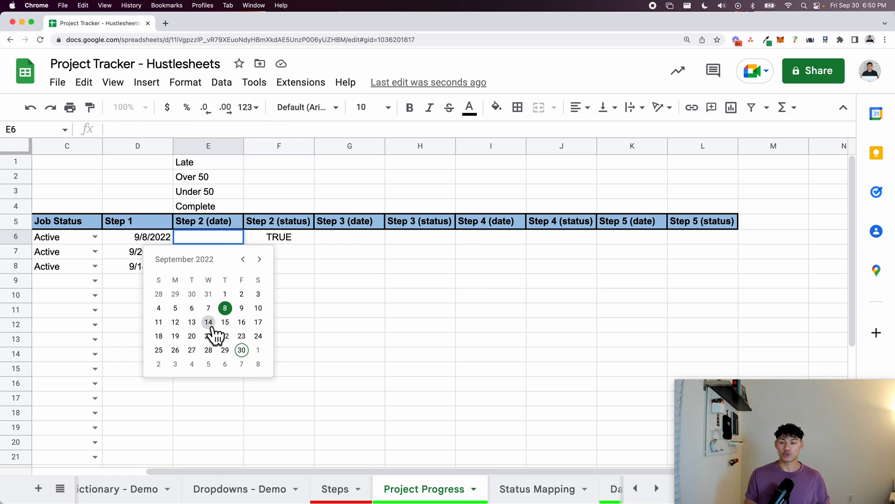
pyautogui.click(209, 321)
pyautogui.press('BackSpace')
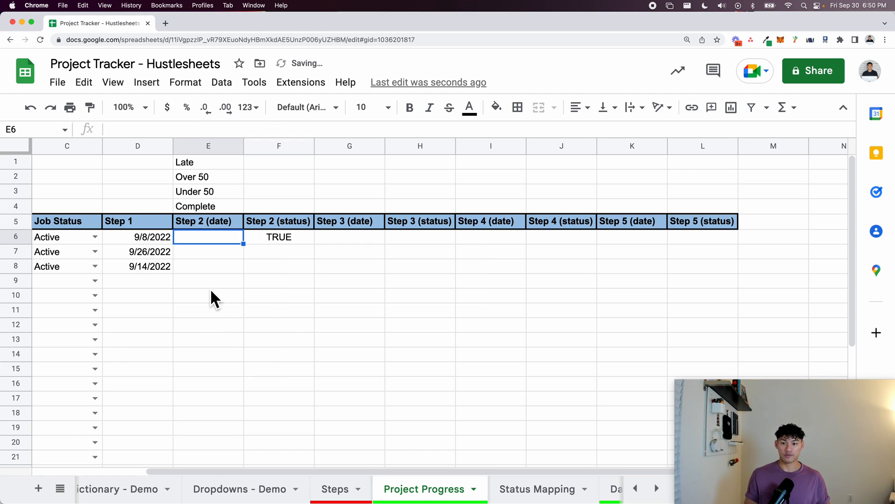
pyautogui.click(272, 239)
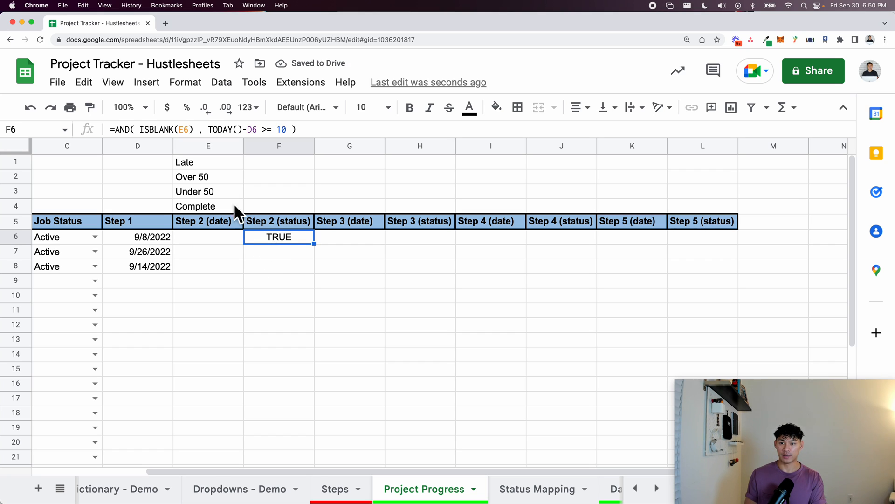
# Insert a blank column after Step 2 (status) and delete the status labels in E1:E4.
pyautogui.click(292, 146)
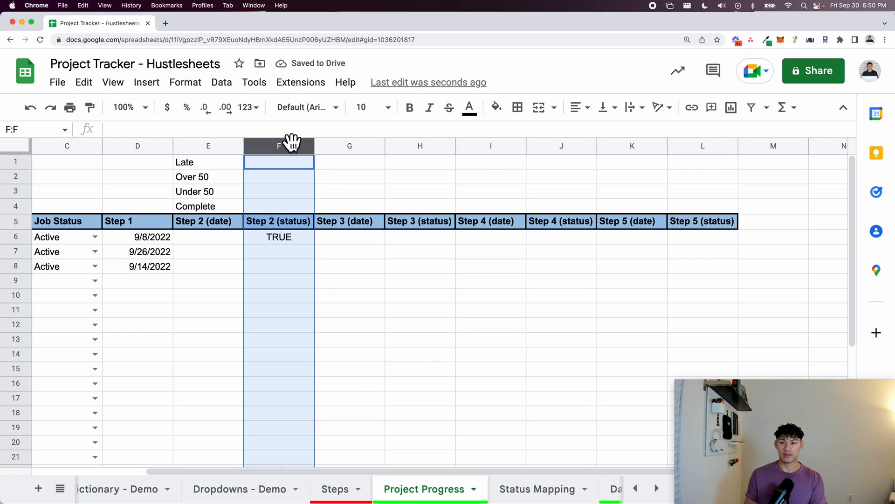
pyautogui.rightClick(292, 142)
pyautogui.click(357, 245)
pyautogui.moveTo(201, 162); pyautogui.dragTo(204, 206)
pyautogui.press('Delete')
# Label cells G6 to G9 in the new column "<- Late", "<- Over 50%", "<- Under 50%" and "<- Completed".
pyautogui.click(336, 239)
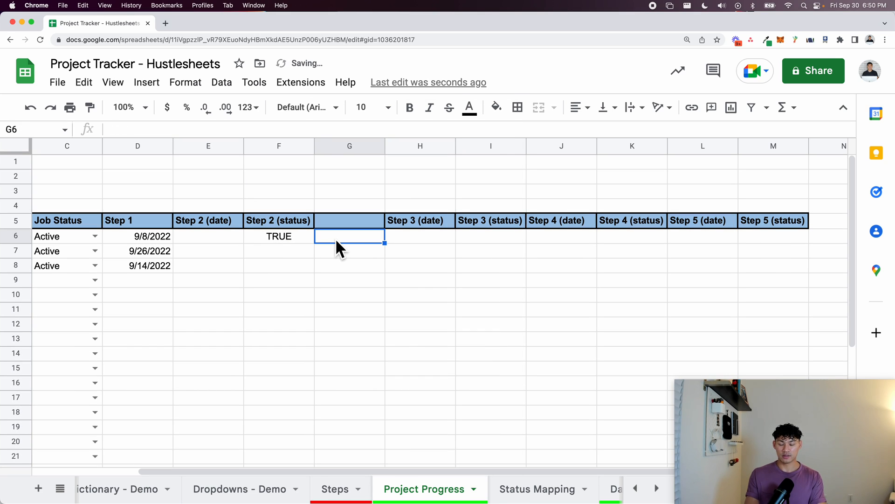
pyautogui.write('<--')
pyautogui.write('Late')
pyautogui.press('Return')
pyautogui.write('<- ')
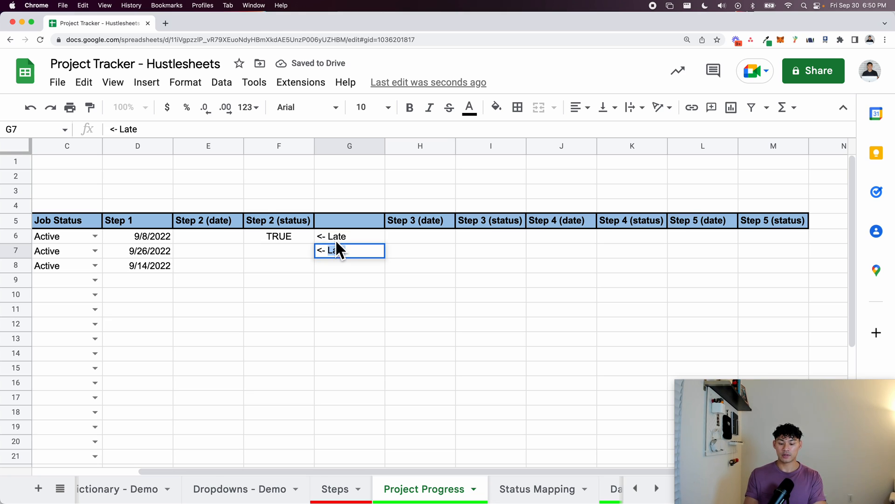
pyautogui.write('Over 0 50%')
pyautogui.press('Return')
pyautogui.write('<- Under 50%')
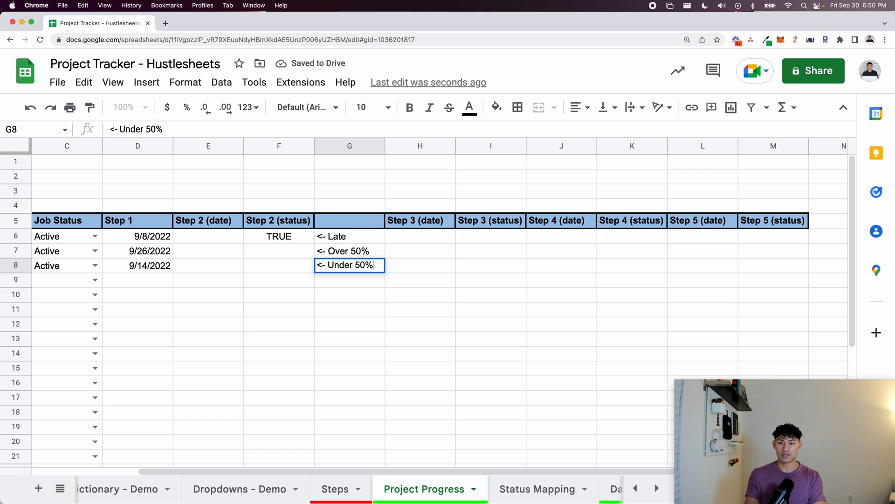
pyautogui.press('Return')
pyautogui.write('<- Completed')
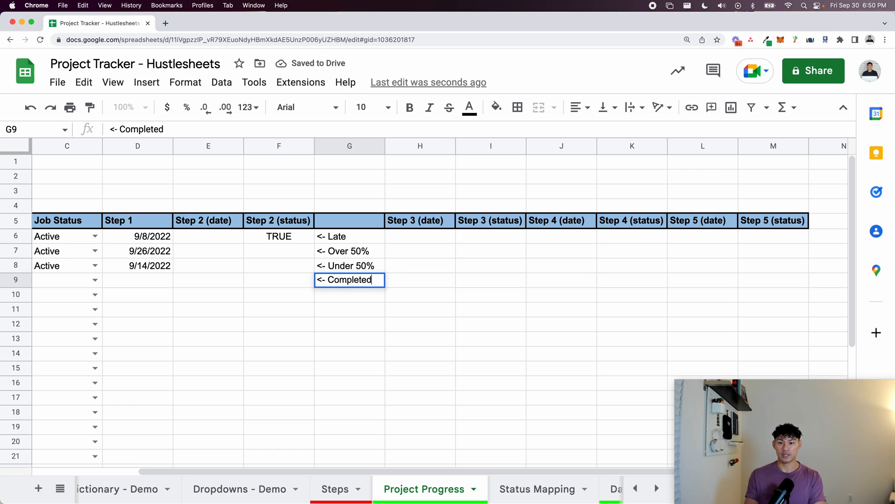
pyautogui.press('Return')
# Review the first two conditions for Over 50% in Status Mapping and return to the status labels in Project Progress.
pyautogui.click(292, 240)
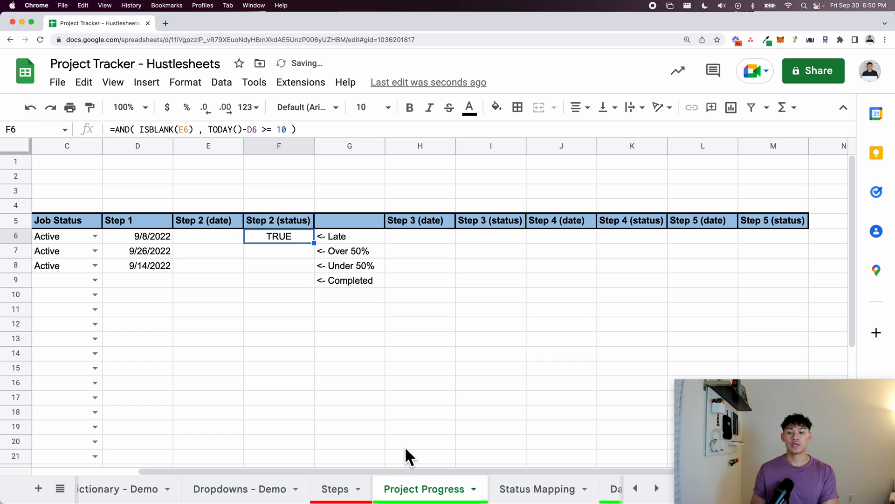
pyautogui.click(300, 256)
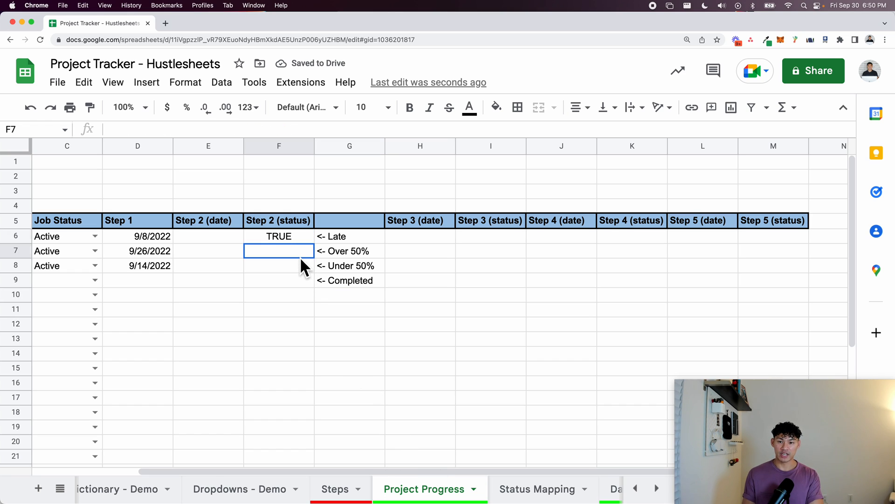
pyautogui.click(298, 240)
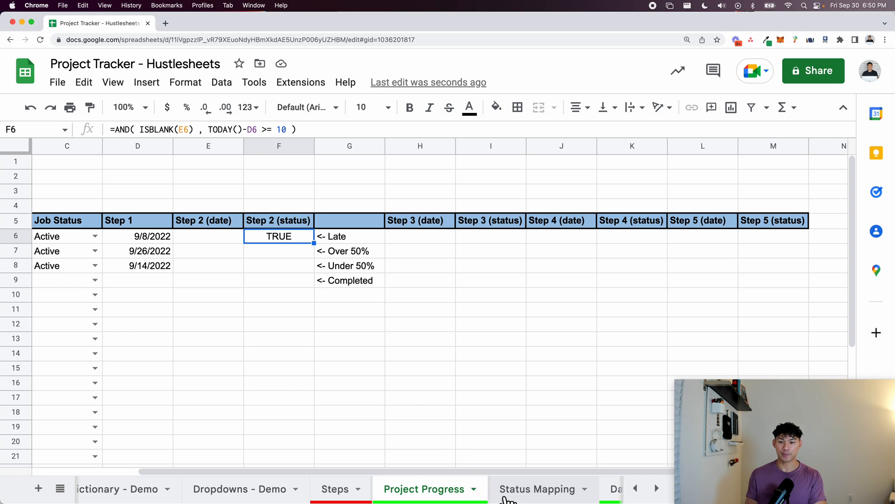
pyautogui.click(537, 489)
pyautogui.click(176, 192)
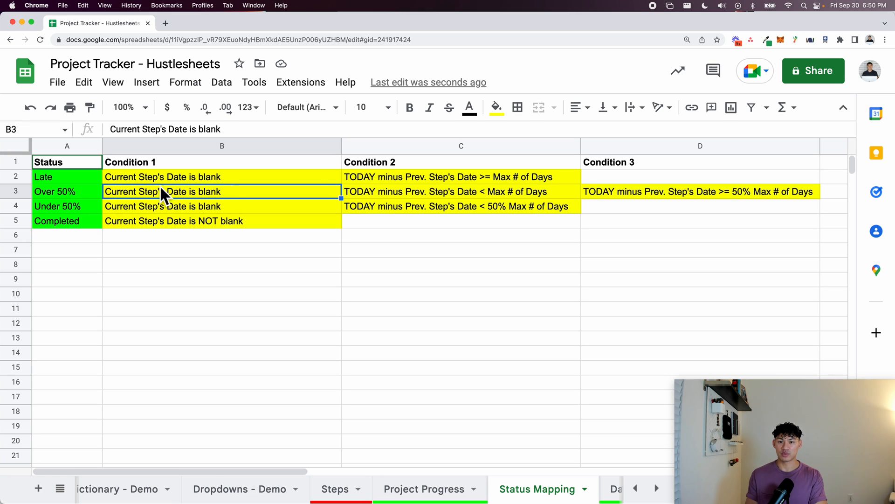
pyautogui.click(371, 200)
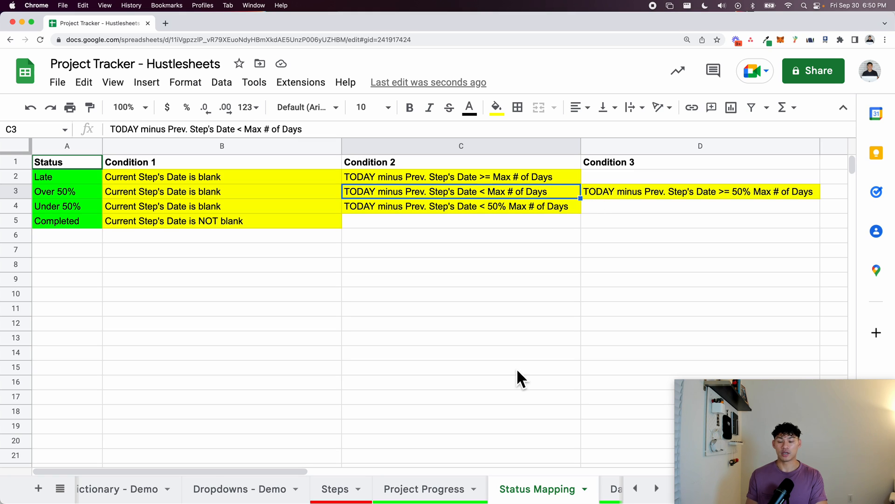
pyautogui.click(415, 486)
pyautogui.click(331, 240)
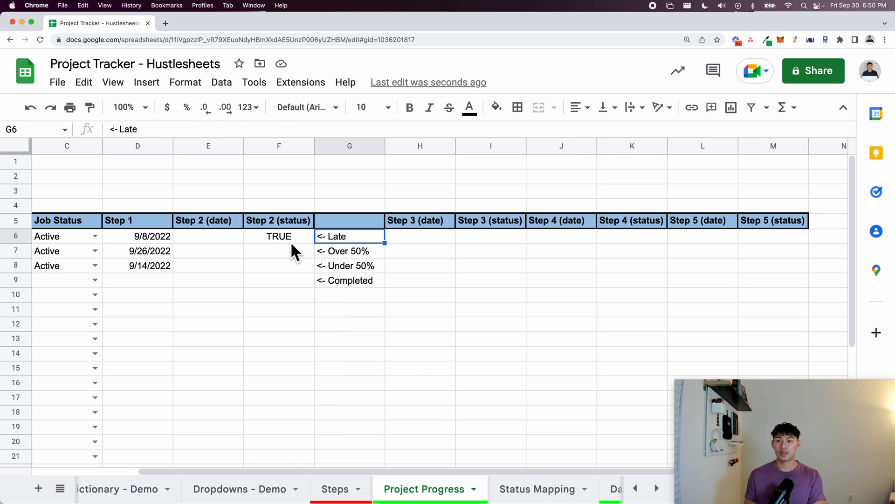
# Replace TODAY() in F6's AND formula with a reference to today's date in cell B8 of Days Dictionary.
pyautogui.doubleClick(297, 241)
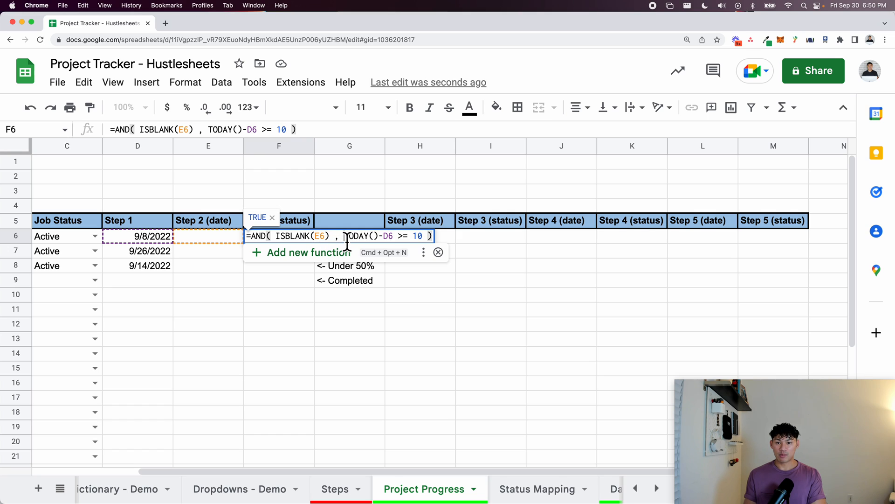
pyautogui.moveTo(344, 243); pyautogui.dragTo(382, 243)
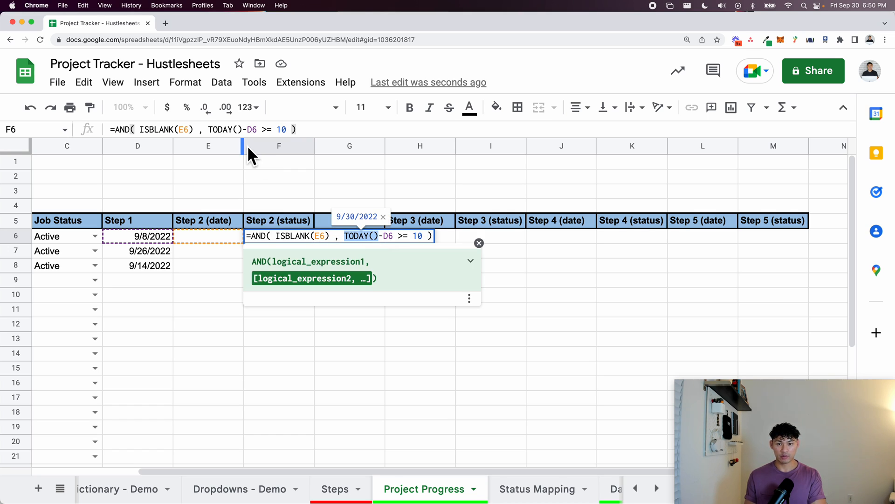
pyautogui.press('BackSpace')
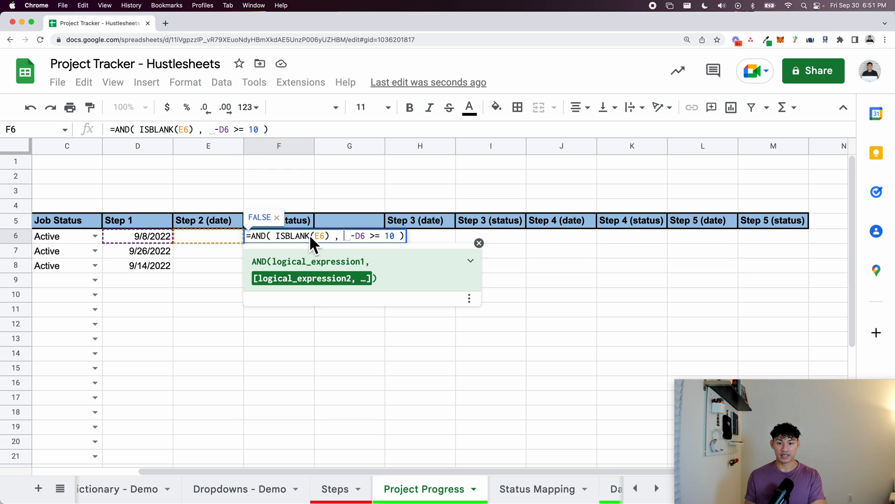
pyautogui.hscroll(3, 417, 490)
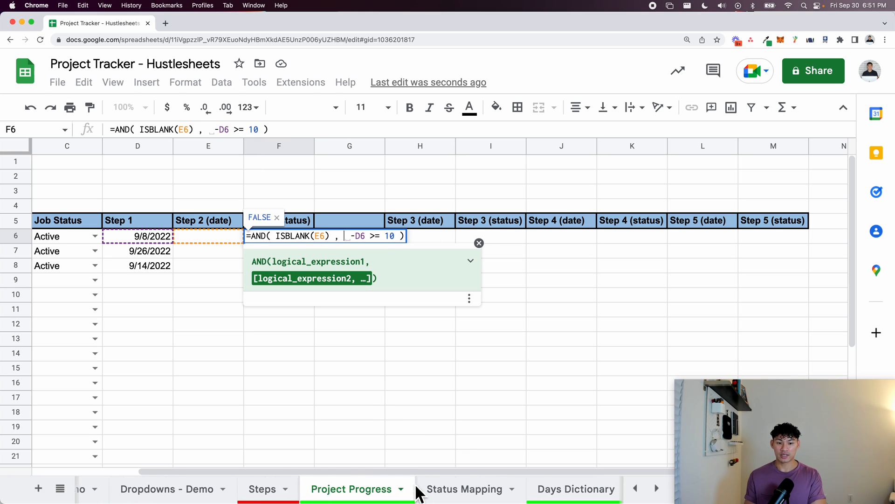
pyautogui.click(530, 489)
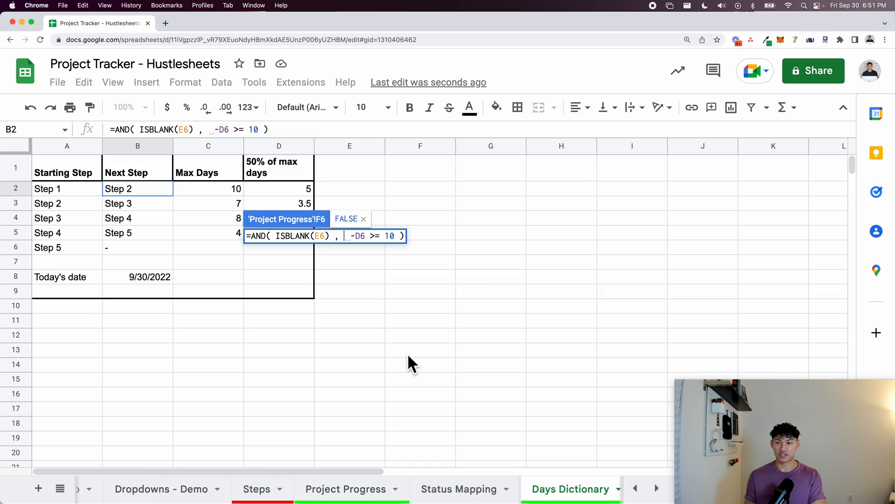
pyautogui.click(145, 275)
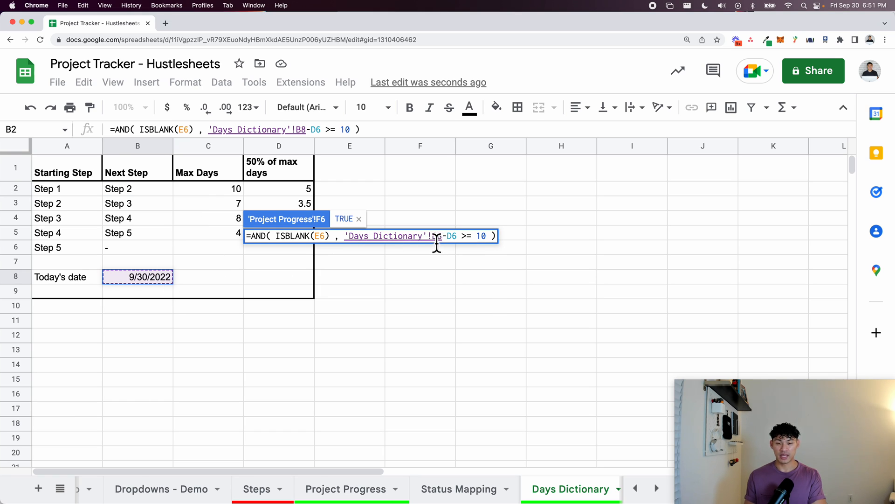
# Replace the fixed 10 in F6's formula with a reference to Step 1's Max Days in 'Days Dictionary'!C2.
pyautogui.doubleClick(482, 237)
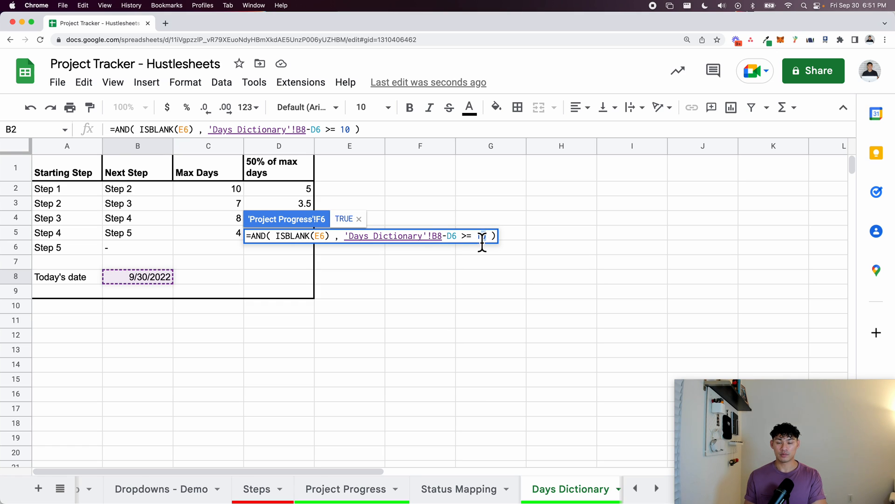
pyautogui.press('BackSpace')
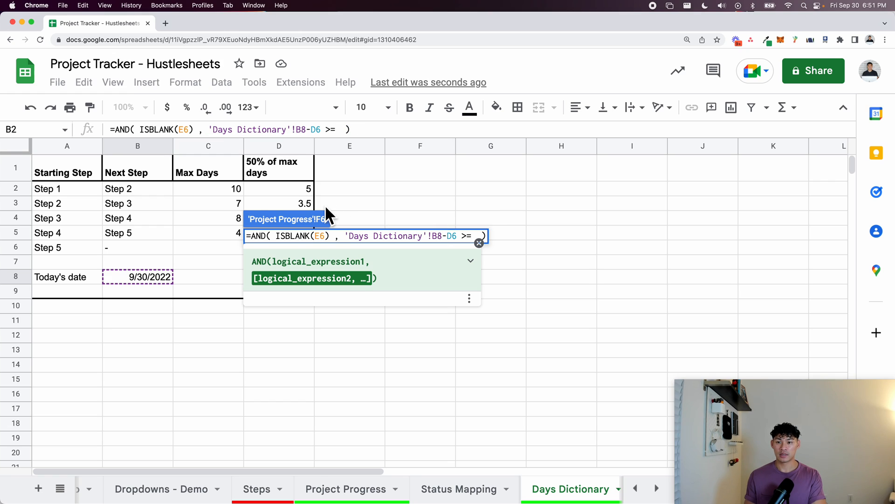
pyautogui.click(229, 193)
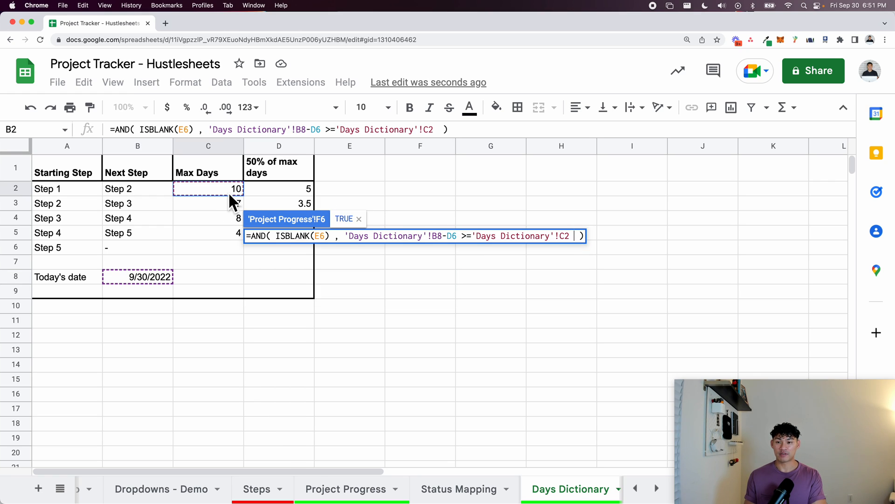
pyautogui.press('Return')
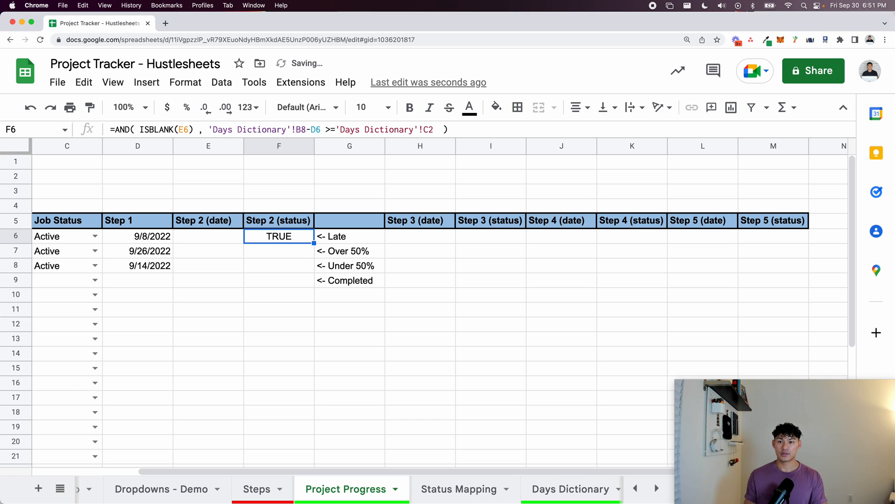
# Make the Days Dictionary reference to today's date in F6's formula absolute as $B$8.
pyautogui.press('Return')
pyautogui.moveTo(344, 236); pyautogui.dragTo(420, 240)
pyautogui.click(432, 242)
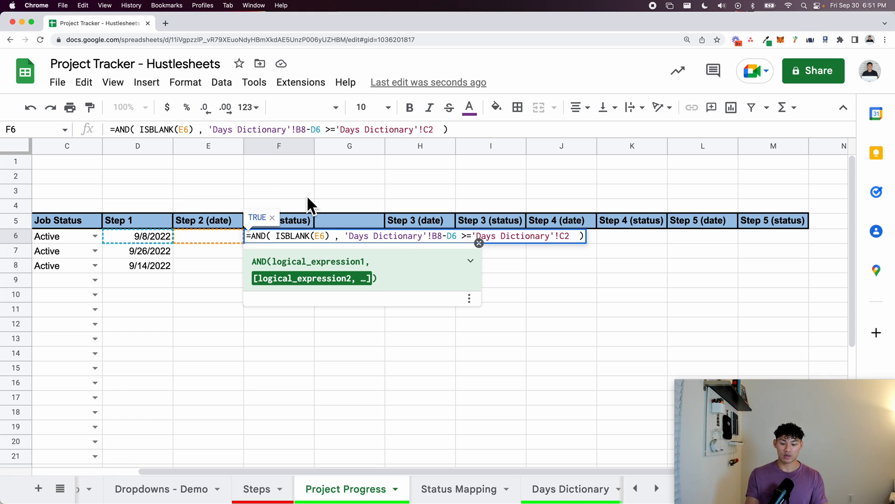
pyautogui.press('F4')
pyautogui.press('F4')
pyautogui.press('F4')
pyautogui.write('$B$')
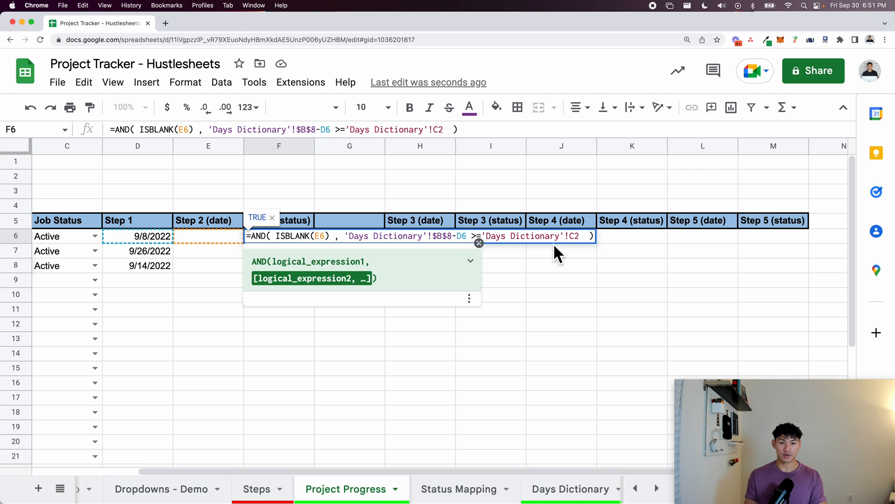
# Make the Max Days reference in F6's formula absolute as $C$2 and decline the suggested autofill.
pyautogui.click(569, 237)
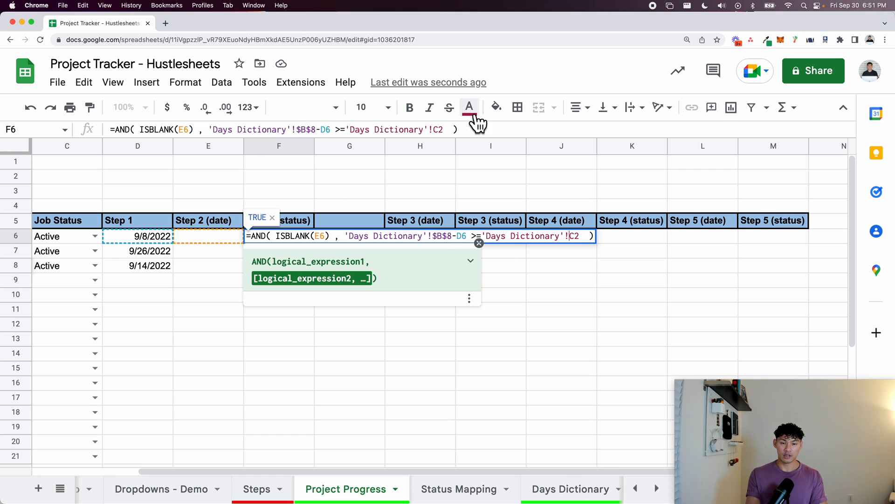
pyautogui.write('$')
pyautogui.press('Right')
pyautogui.write('$')
pyautogui.press('Return')
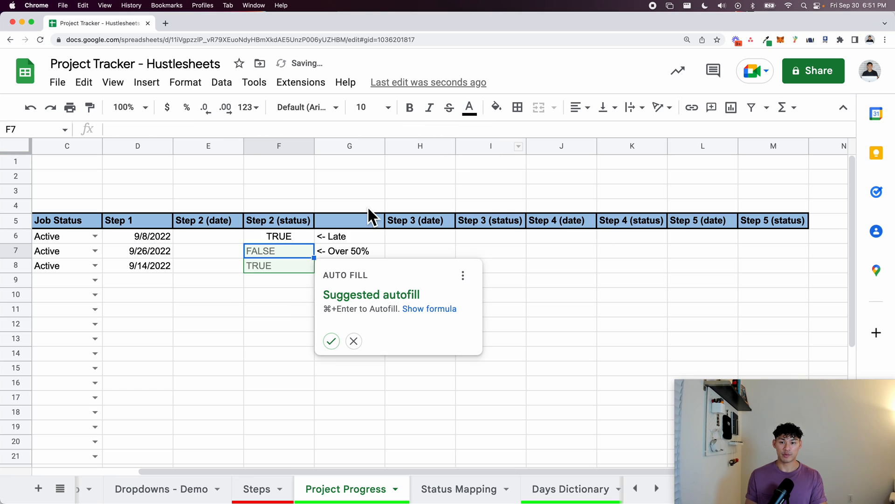
pyautogui.press('Escape')
# Inspect the 'Days Dictionary'!$B$8 reference in F6's formula and leave the formula unedited.
pyautogui.click(303, 237)
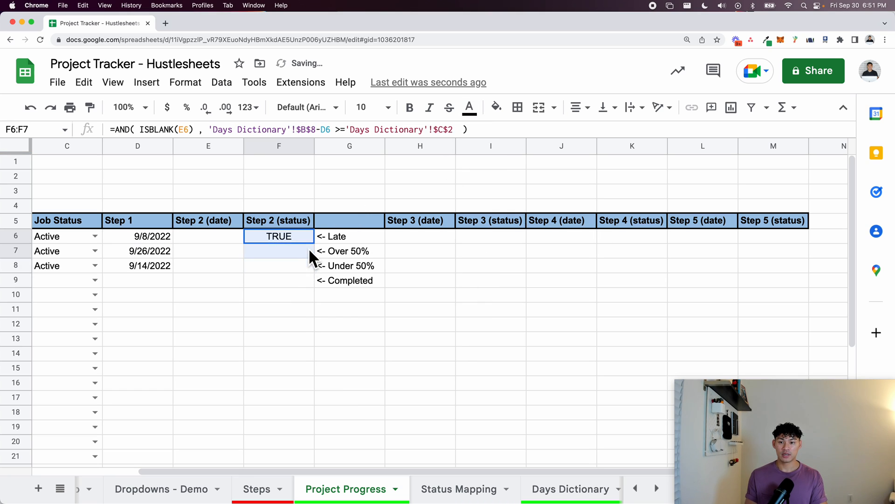
pyautogui.press('Return')
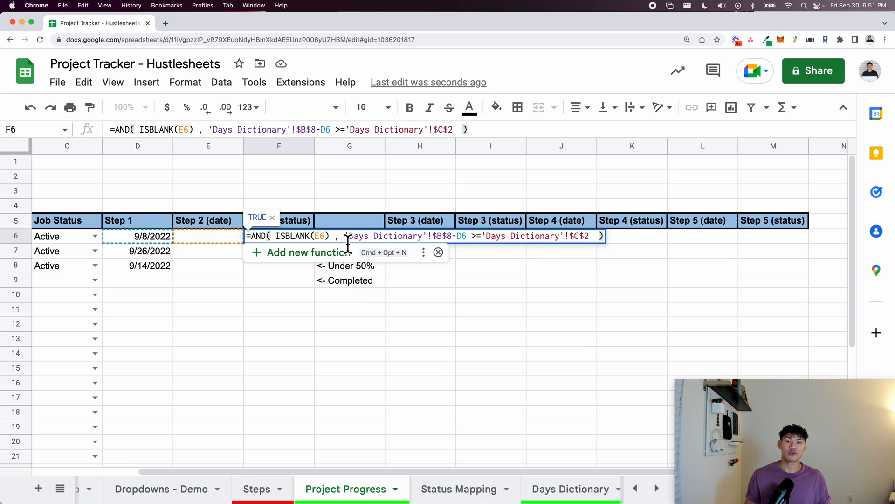
pyautogui.moveTo(347, 240); pyautogui.dragTo(453, 243)
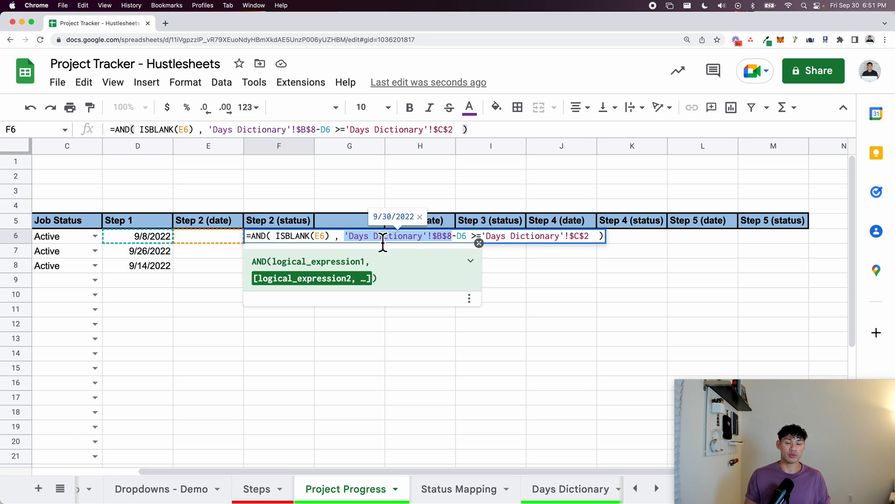
pyautogui.press('Escape')
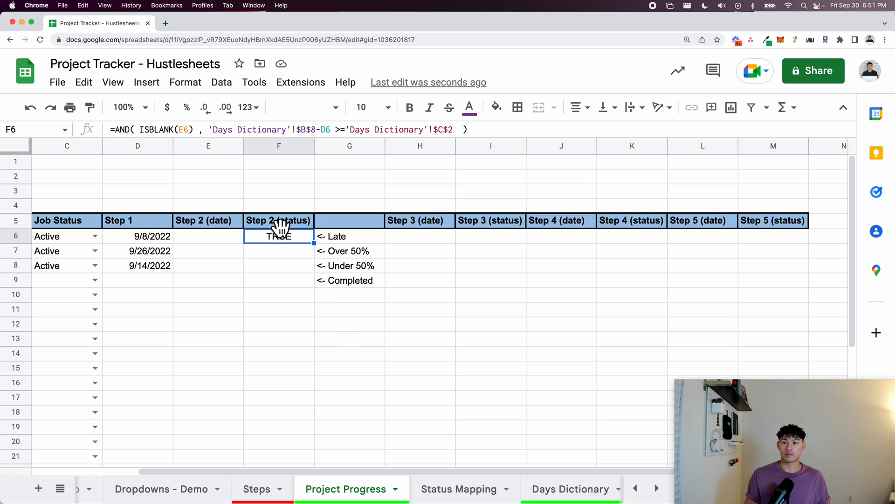
# Review the Over 50% conditions in Status Mapping and Step 1's day limits in Days Dictionary, and return to Project Progress.
pyautogui.click(476, 489)
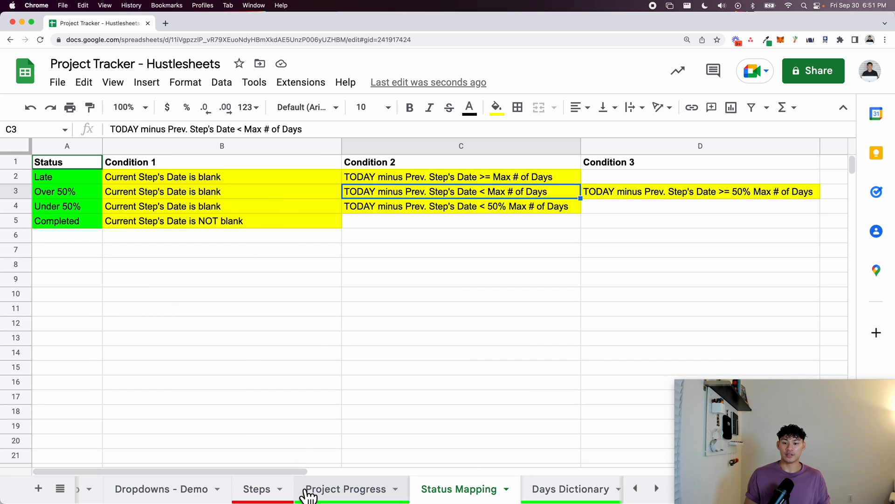
pyautogui.click(531, 493)
pyautogui.click(229, 191)
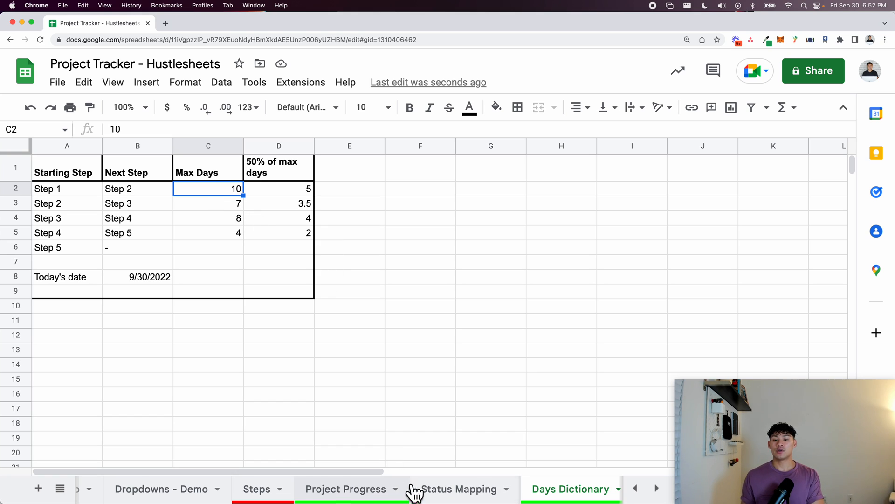
pyautogui.click(374, 491)
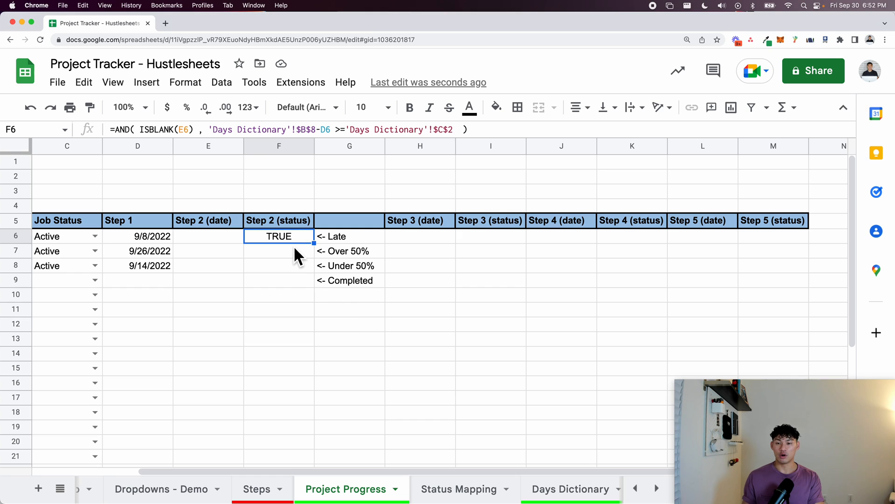
pyautogui.click(445, 490)
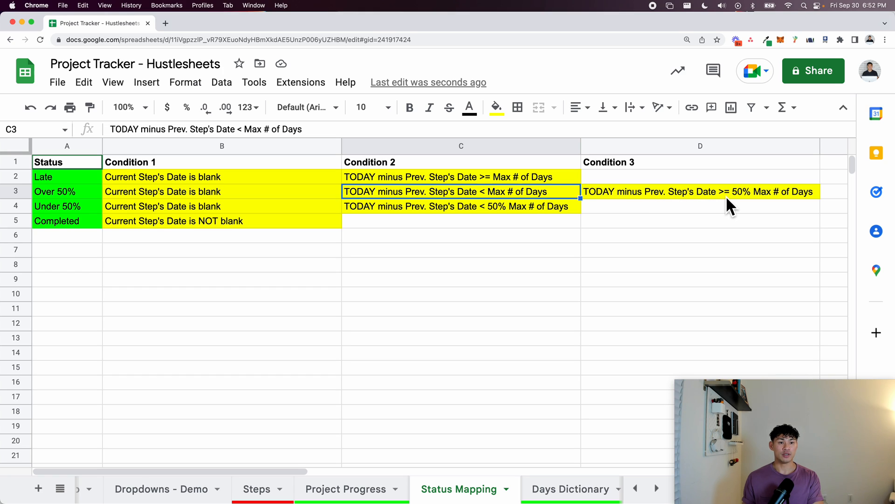
pyautogui.click(545, 488)
pyautogui.press('Right')
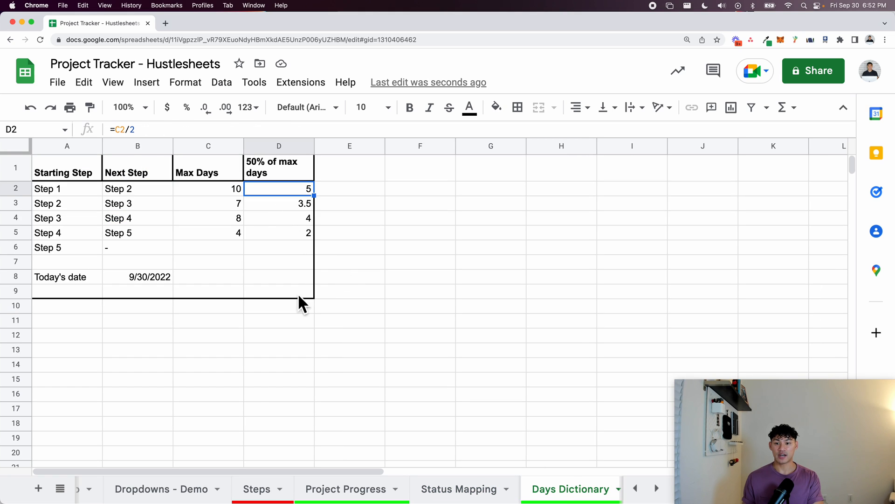
pyautogui.click(348, 487)
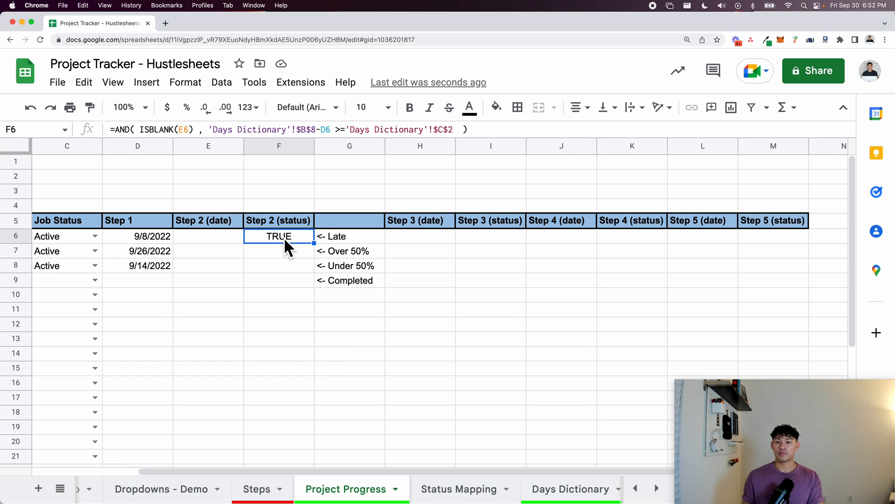
# Copy the full text of the Late formula from cell F6.
pyautogui.press('Down')
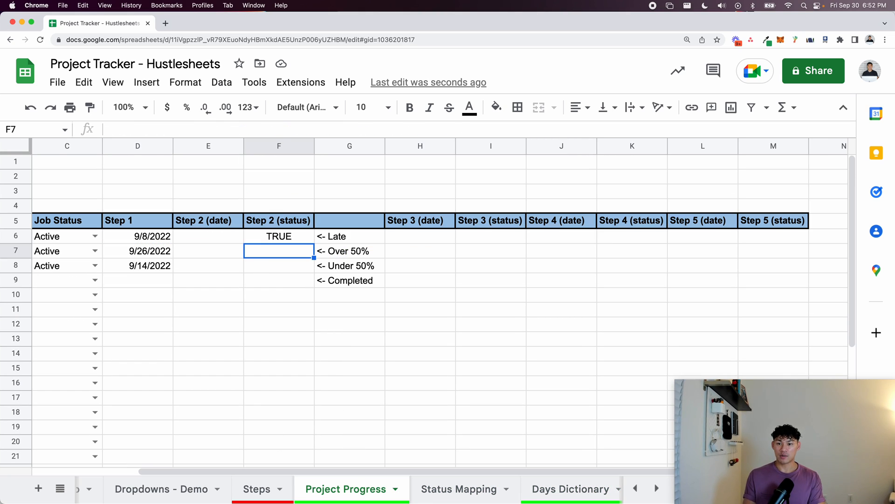
pyautogui.doubleClick(286, 239)
pyautogui.press('cmd+c')
pyautogui.press('Escape')
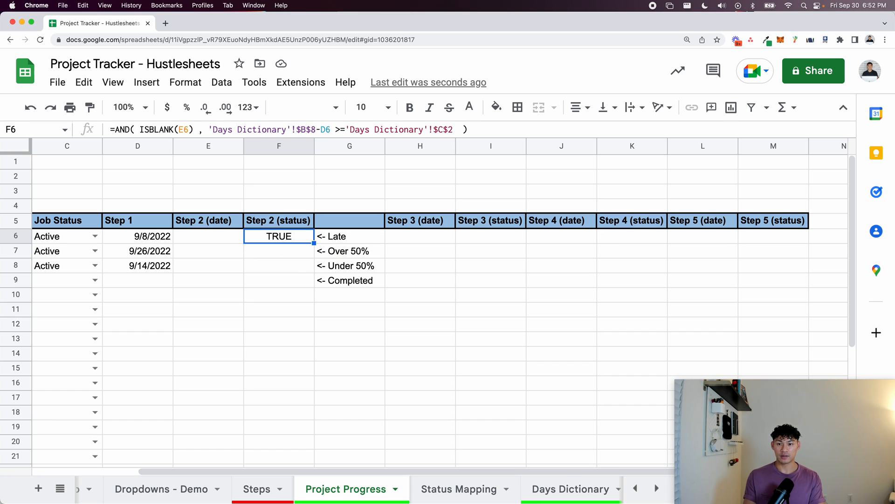
pyautogui.doubleClick(287, 256)
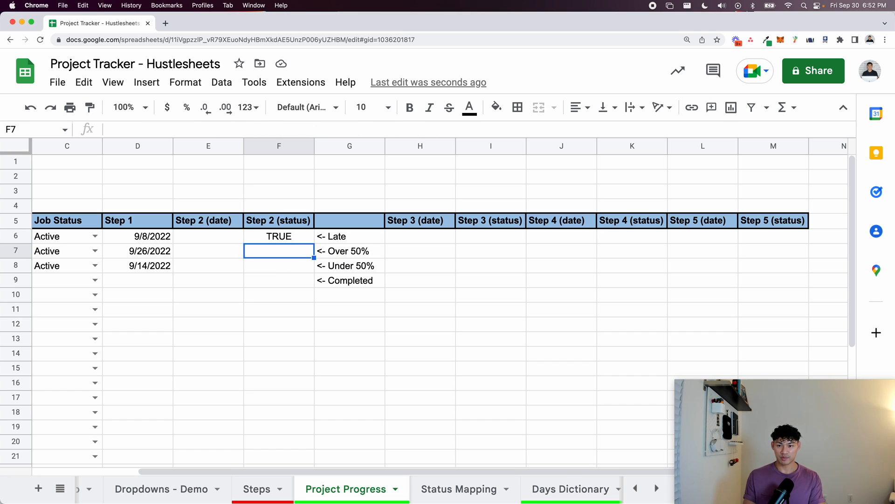
pyautogui.press('cmd+v')
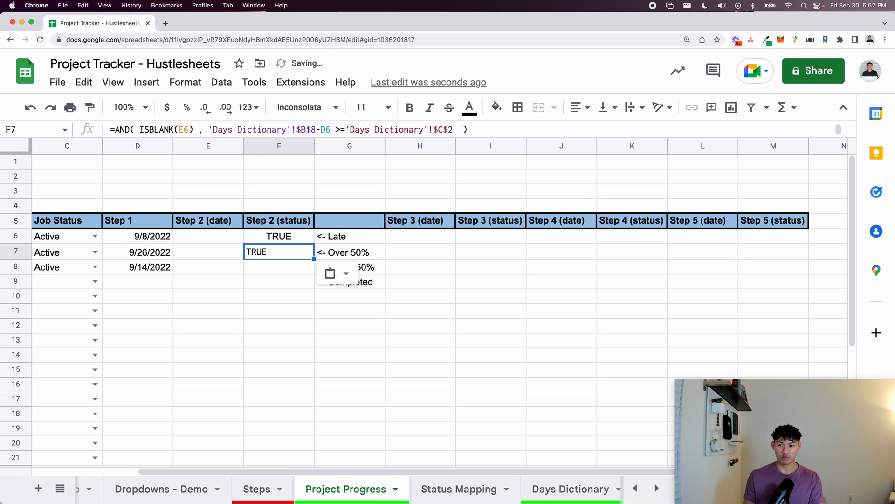
pyautogui.press('Escape')
# Paste the Late formula's text into F7 for Over 50% and change its Max Days comparison to <.
pyautogui.doubleClick(283, 255)
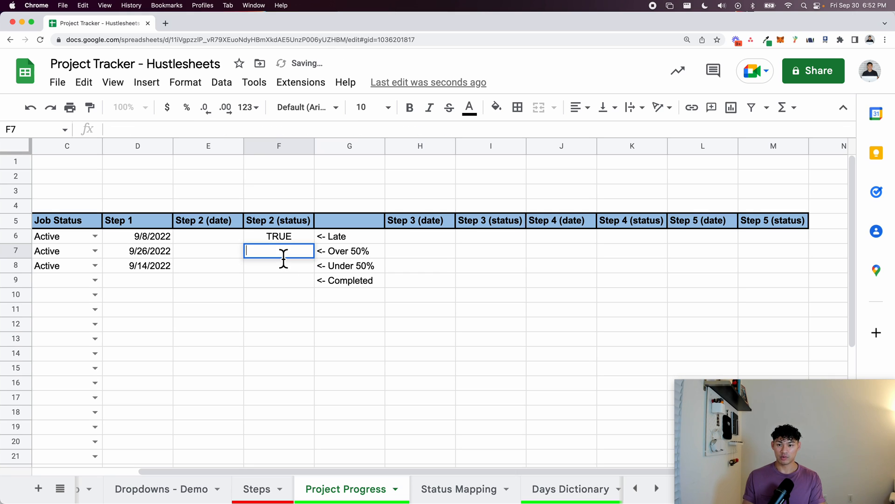
pyautogui.press('cmd+v')
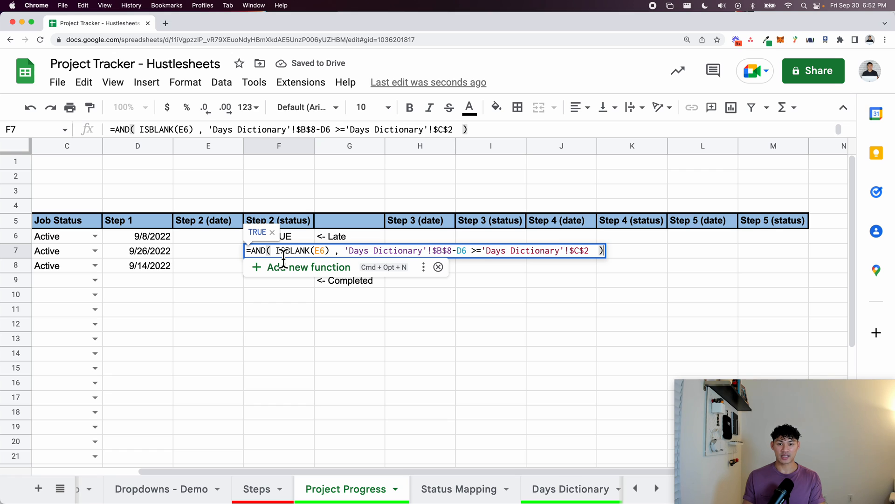
pyautogui.click(481, 252)
pyautogui.press('BackSpace')
pyautogui.press('BackSpace')
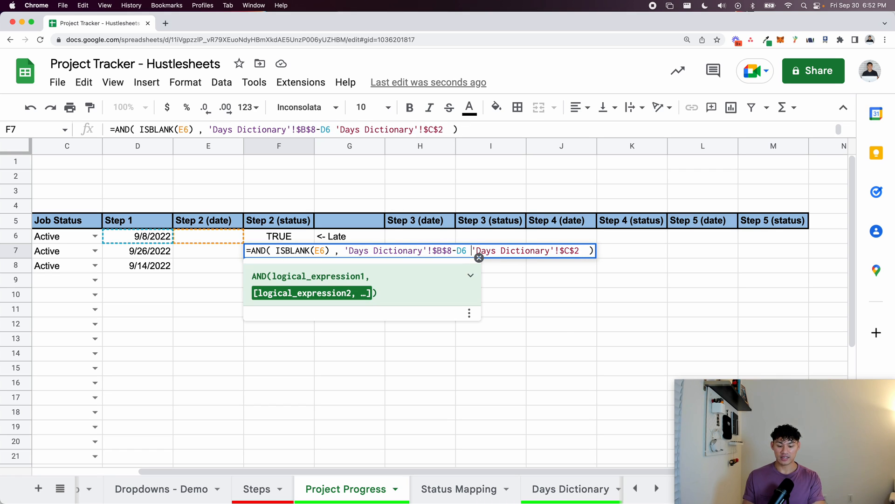
pyautogui.write('<')
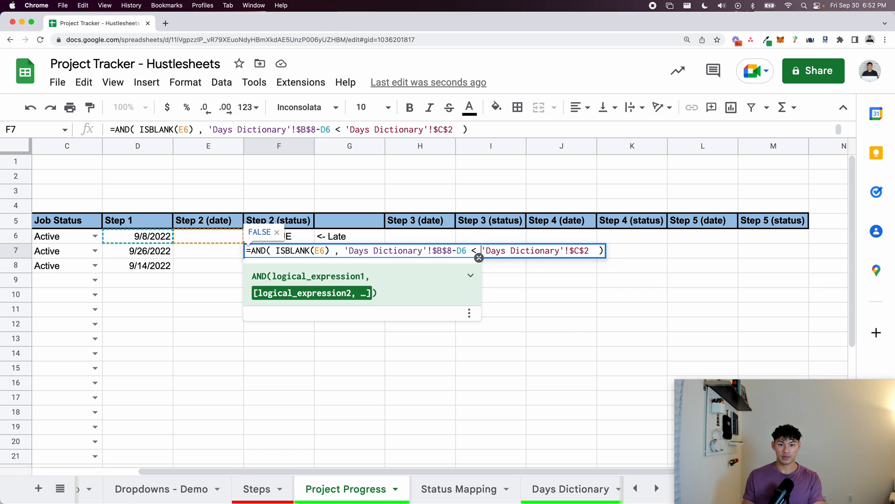
pyautogui.press('Return')
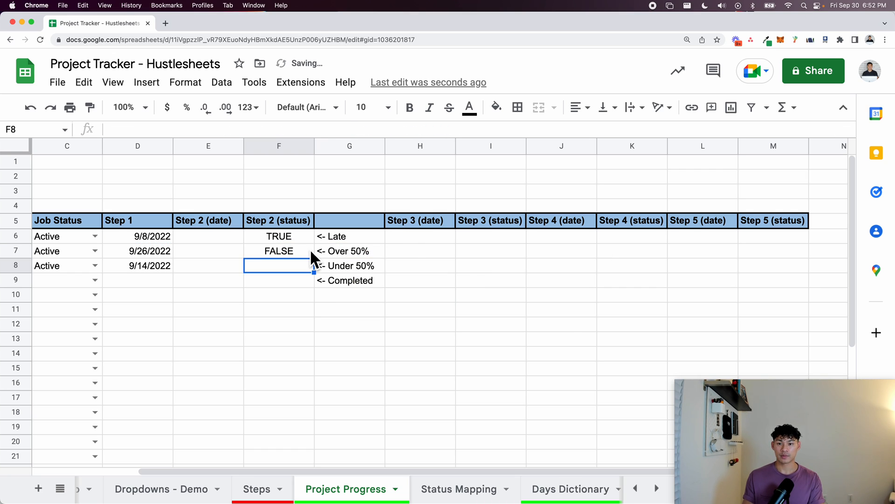
# Add a third argument to F7's AND formula by reusing its 'Days Dictionary'!$B$8-D6 expression.
pyautogui.doubleClick(298, 251)
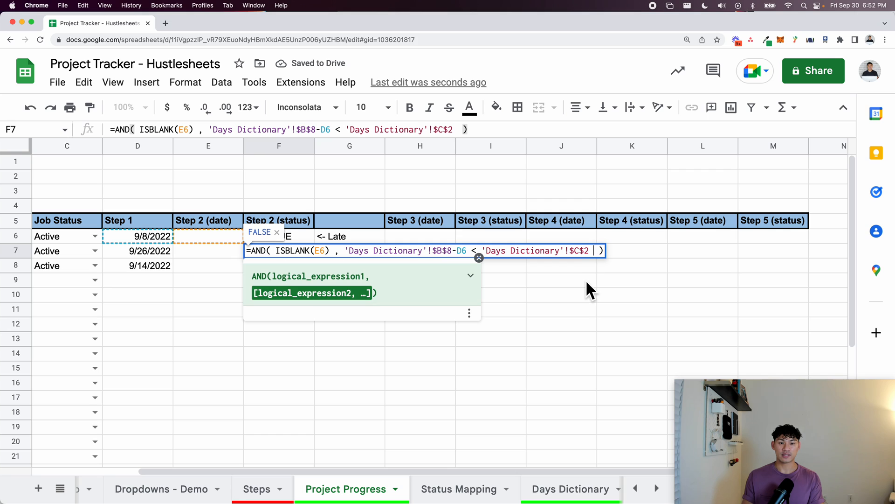
pyautogui.write(',')
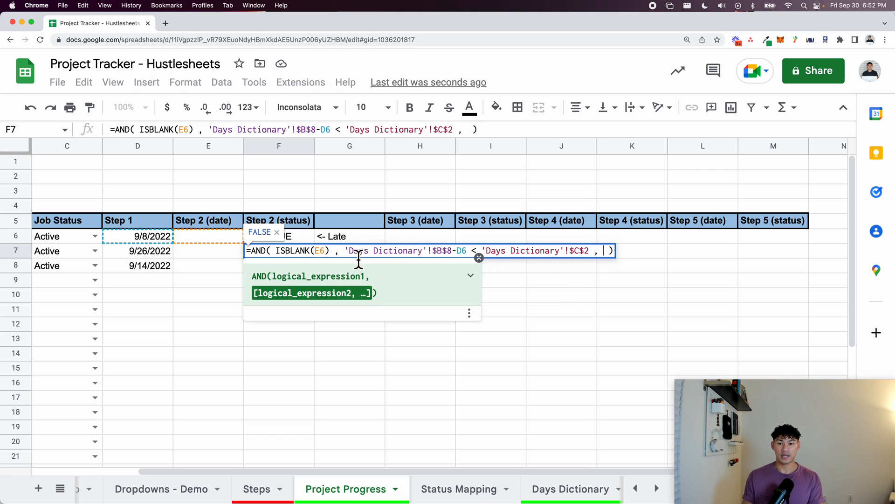
pyautogui.moveTo(345, 252); pyautogui.dragTo(467, 257)
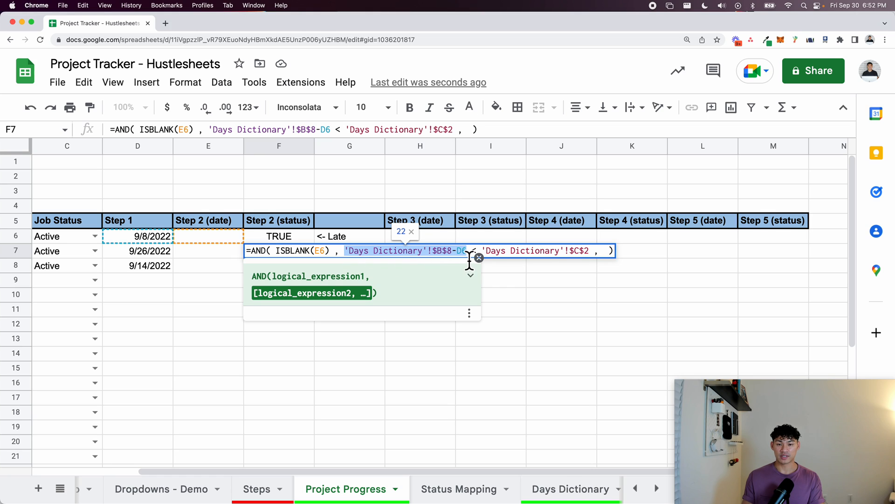
pyautogui.press('cmd+c')
pyautogui.click(605, 256)
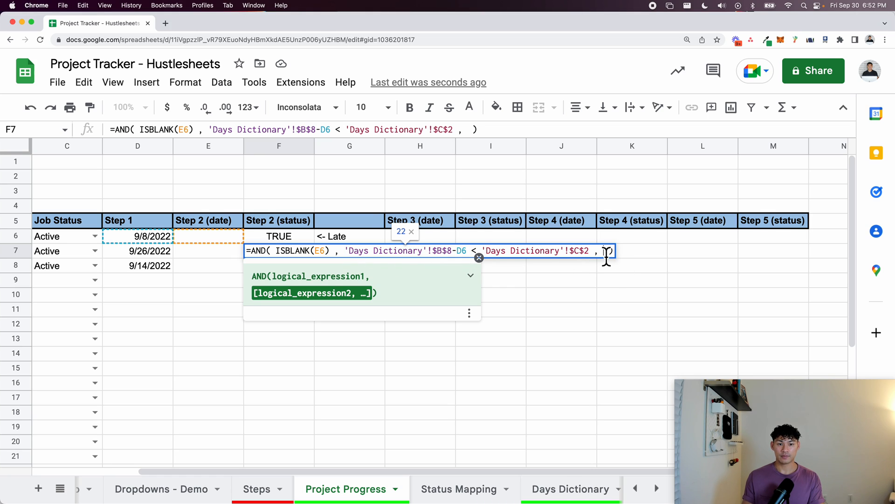
pyautogui.press('cmd+v')
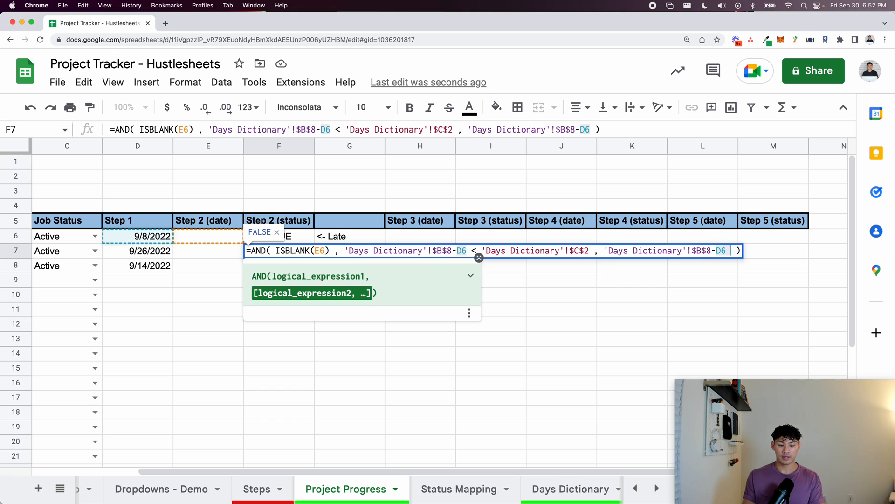
# Consult Condition 3 for Over 50% in Status Mapping and complete F7's third argument with >='Days Dictionary'!D2.
pyautogui.moveTo(894, 22); pyautogui.dragTo(638, 22)
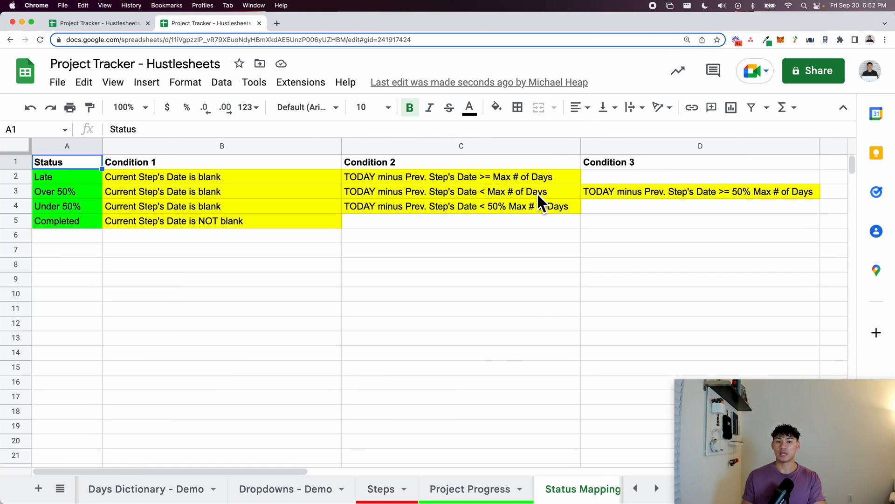
pyautogui.click(634, 194)
pyautogui.hscroll(5, 634, 194)
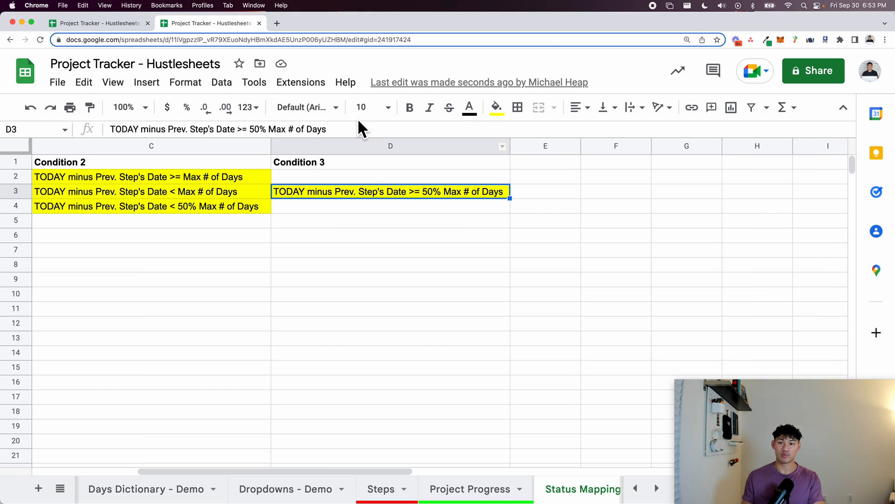
pyautogui.moveTo(234, 22); pyautogui.dragTo(894, 49)
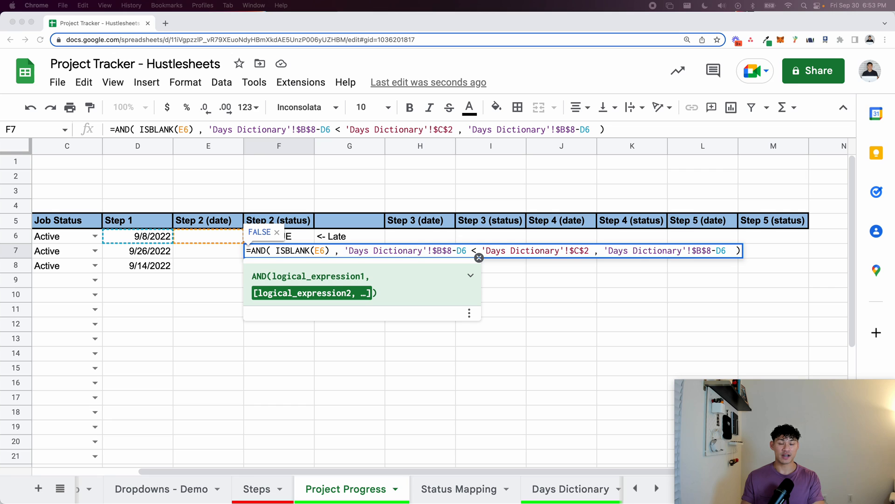
pyautogui.click(735, 252)
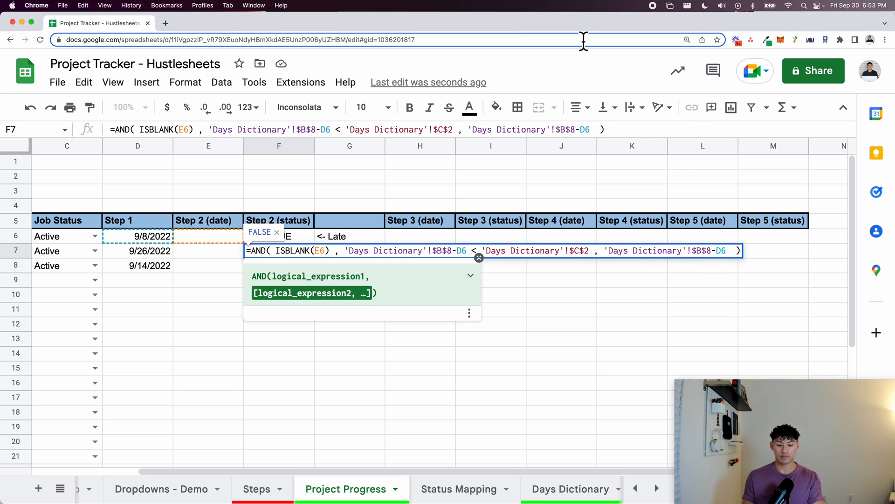
pyautogui.write('>')
pyautogui.write('= 5')
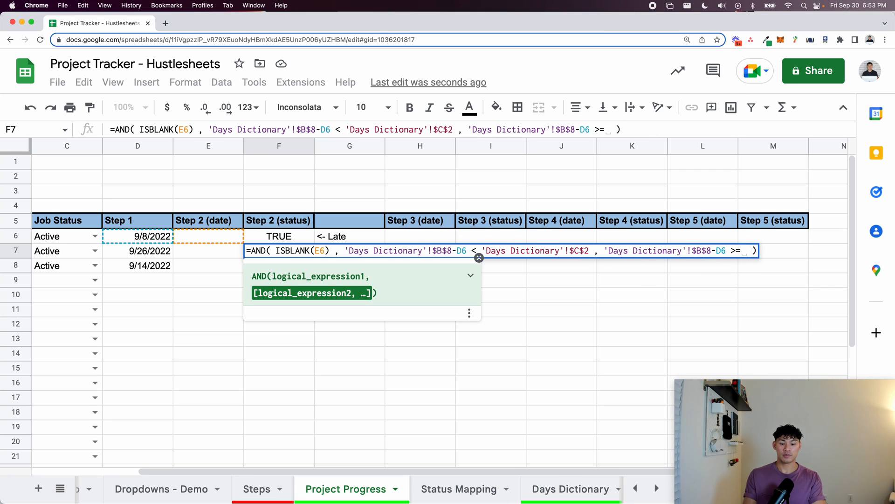
pyautogui.press('BackSpace')
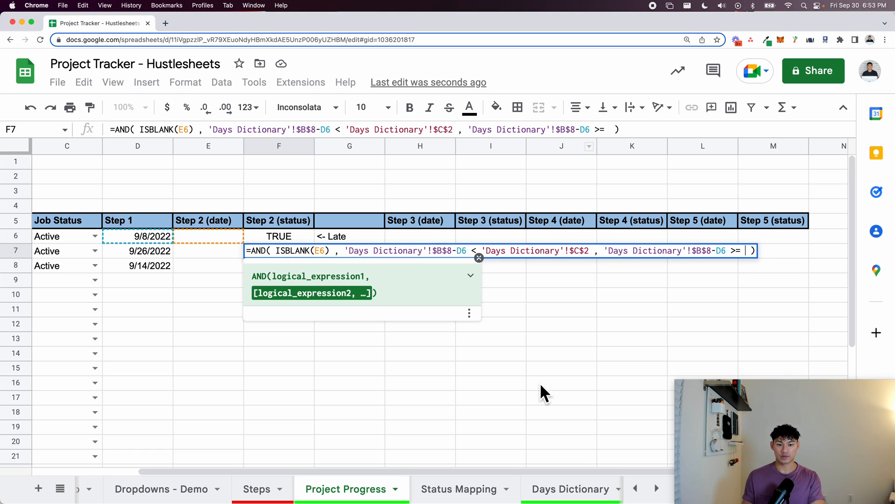
pyautogui.click(553, 492)
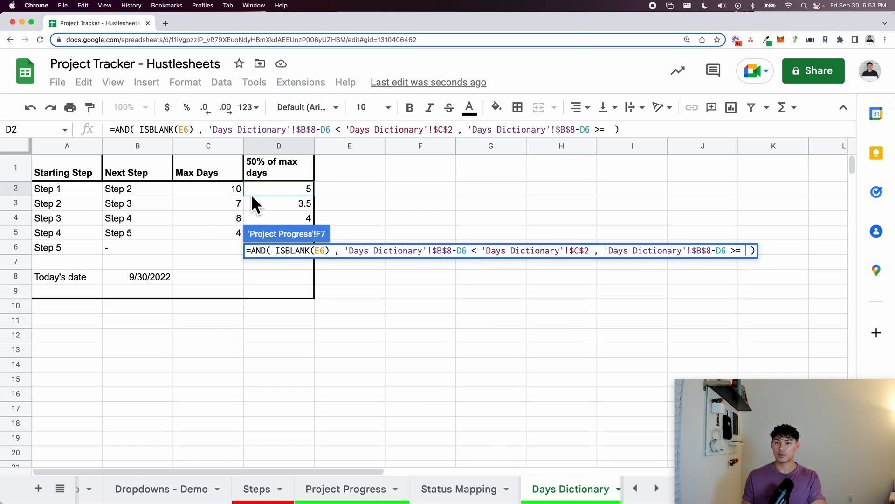
pyautogui.click(266, 191)
pyautogui.press('Return')
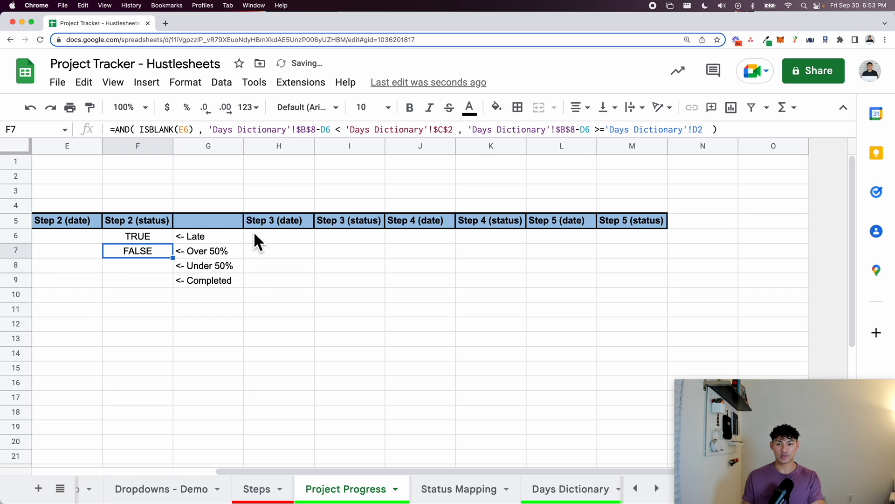
# Make the 'Days Dictionary'!D2 reference in F7's formula absolute as $D$2.
pyautogui.press('super+minus')
pyautogui.press('Return')
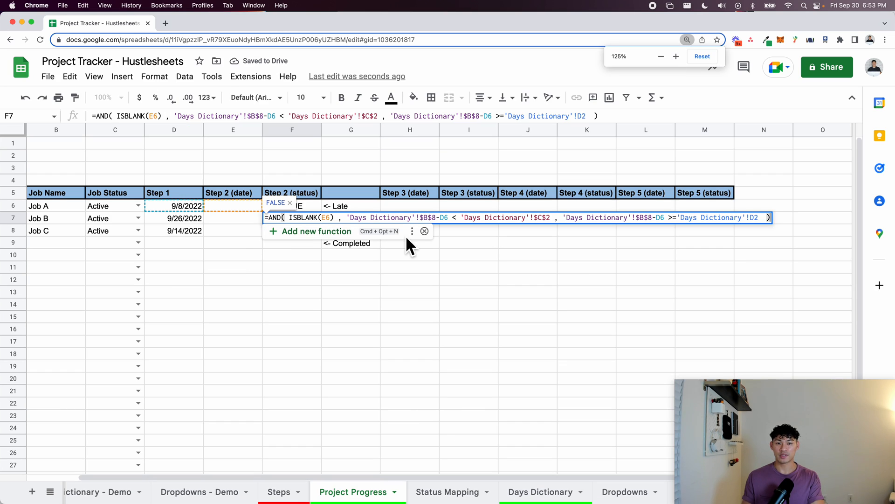
pyautogui.click(752, 219)
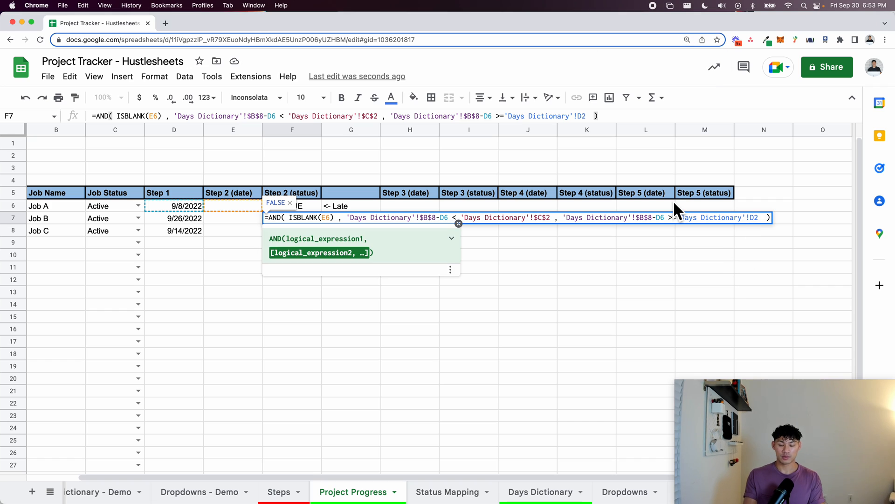
pyautogui.write('$')
pyautogui.press('Right')
pyautogui.write('$')
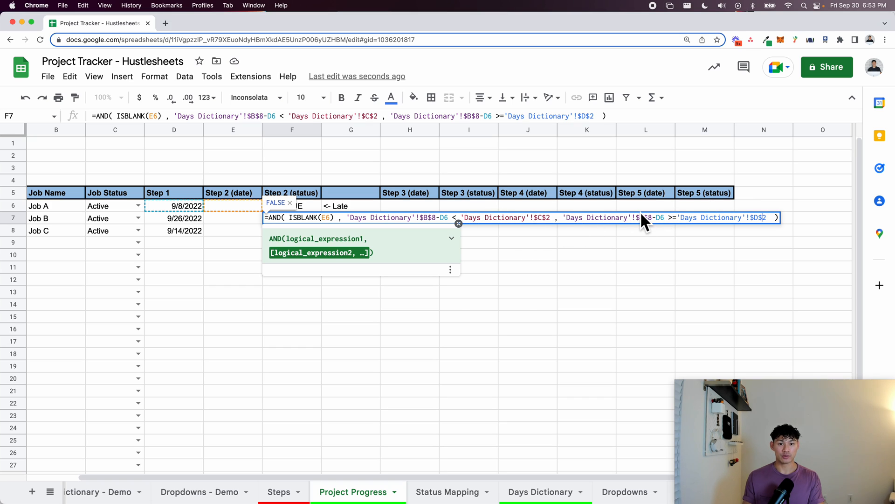
pyautogui.press('Return')
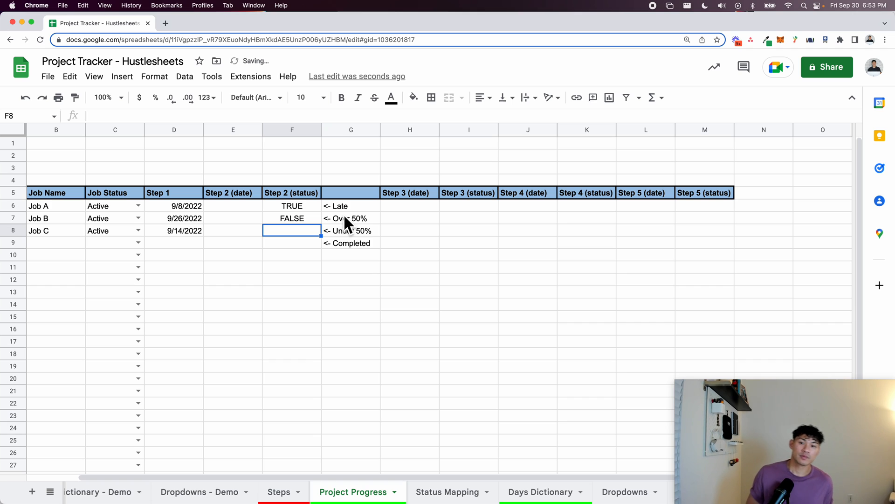
# Rename the Days Dictionary sheet to Days and inspect F7's formula in Project Progress without editing it.
pyautogui.click(308, 223)
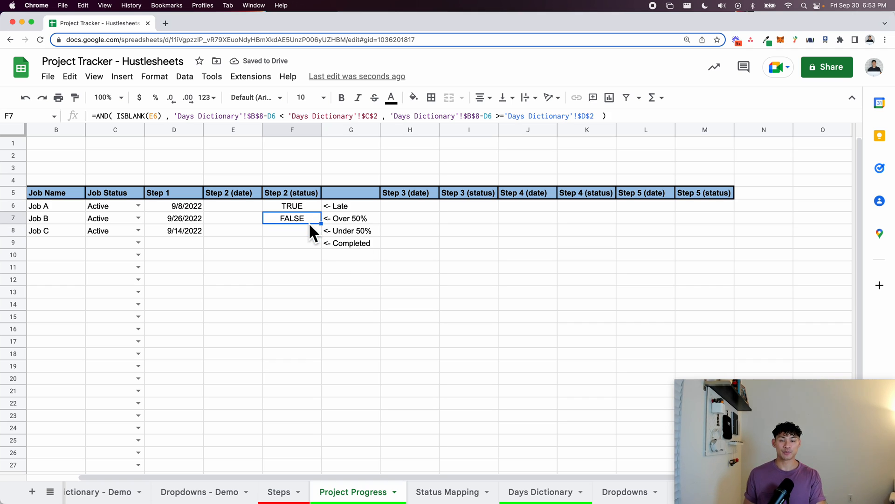
pyautogui.click(549, 496)
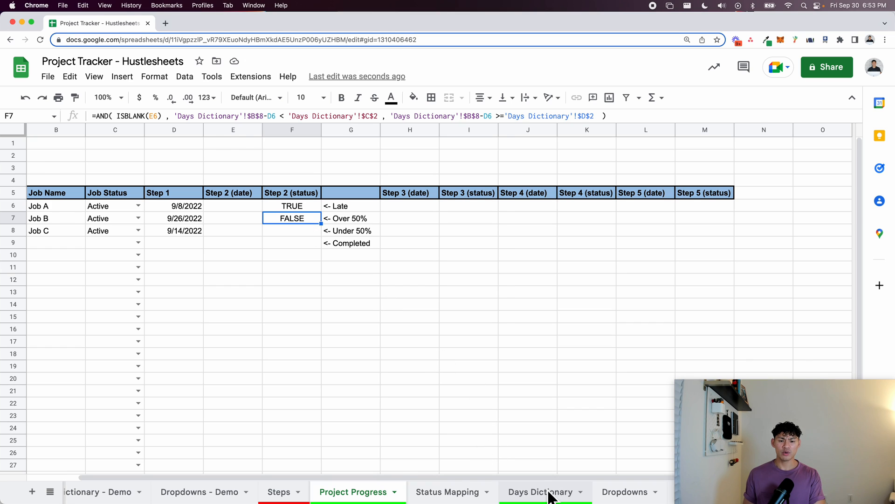
pyautogui.doubleClick(550, 495)
pyautogui.write('Days')
pyautogui.press('Return')
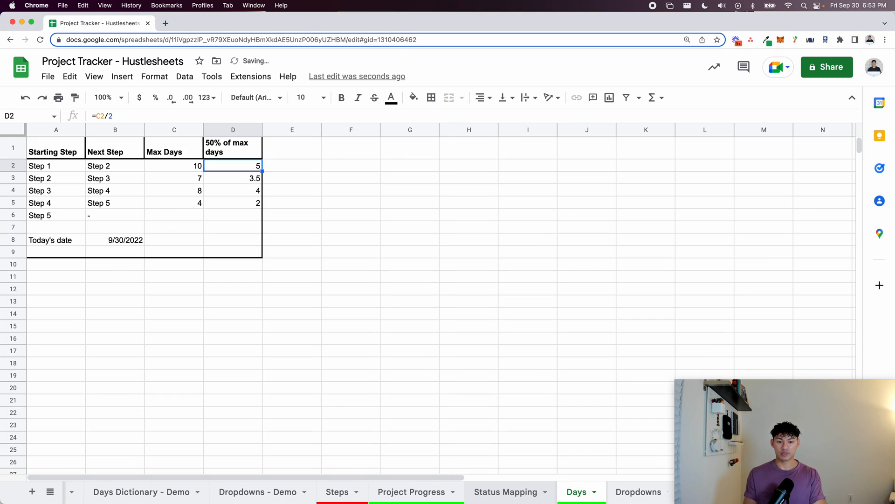
pyautogui.click(400, 498)
pyautogui.press('Return')
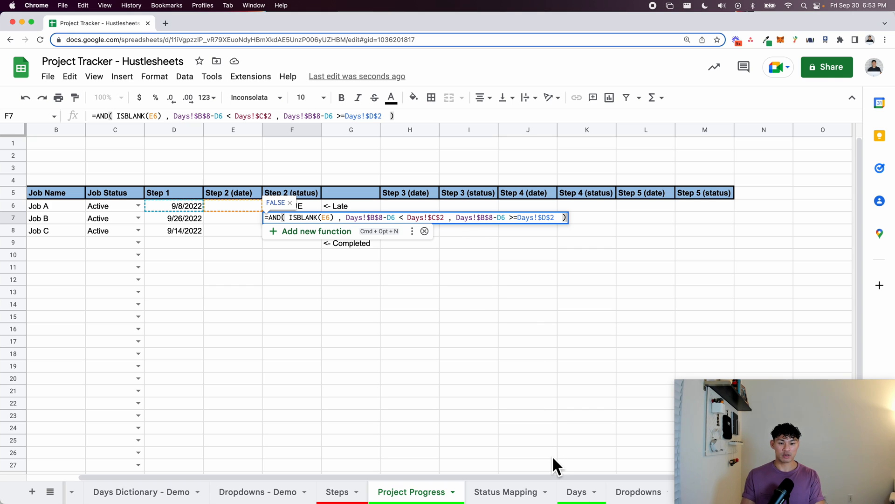
pyautogui.press('Escape')
pyautogui.press('Return')
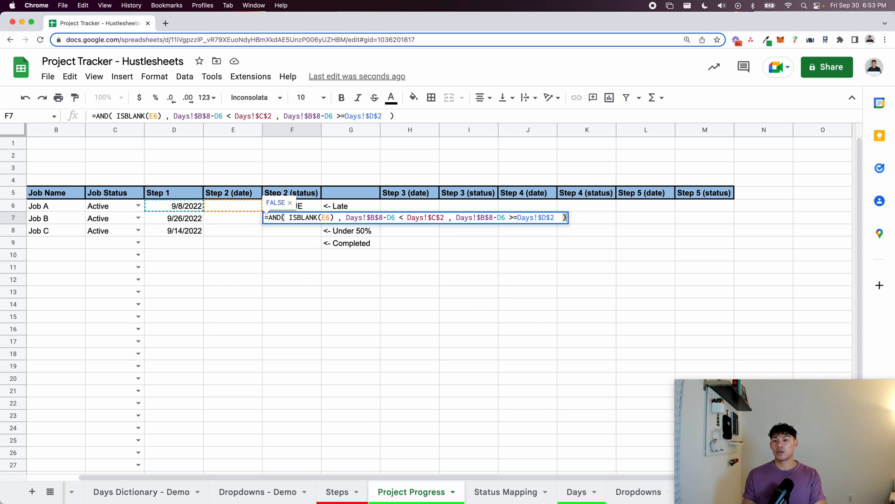
pyautogui.press('Escape')
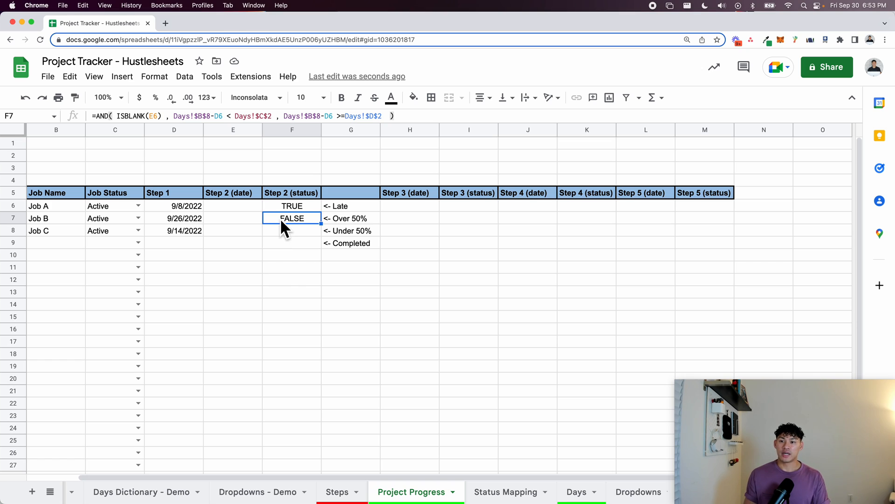
# Highlight Job A's cells B6:E6 with a light green fill.
pyautogui.click(13, 206)
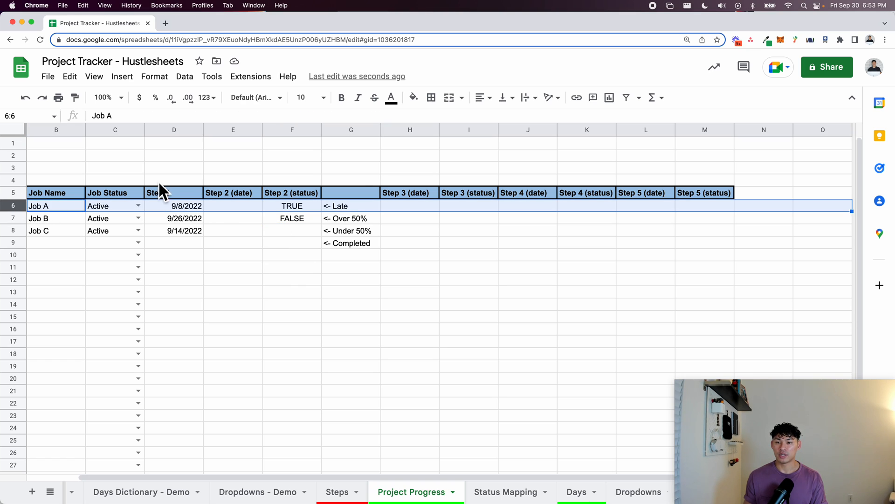
pyautogui.click(216, 203)
pyautogui.hotkey('shift', 'Left')
pyautogui.hotkey('shift', 'Left')
pyautogui.hotkey('shift', 'Left')
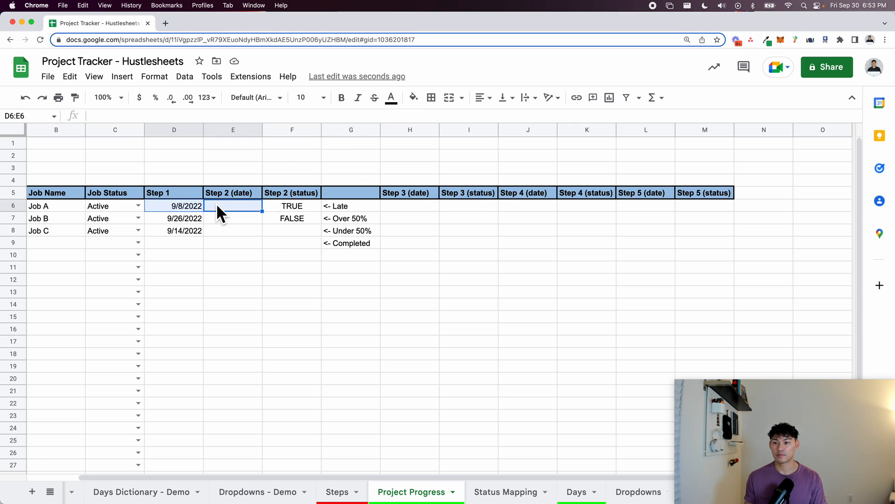
pyautogui.click(413, 97)
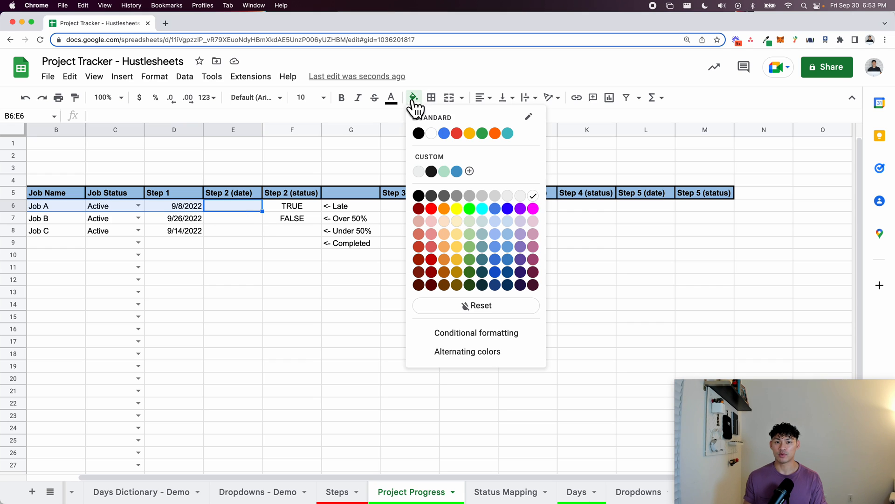
pyautogui.click(465, 223)
pyautogui.click(397, 270)
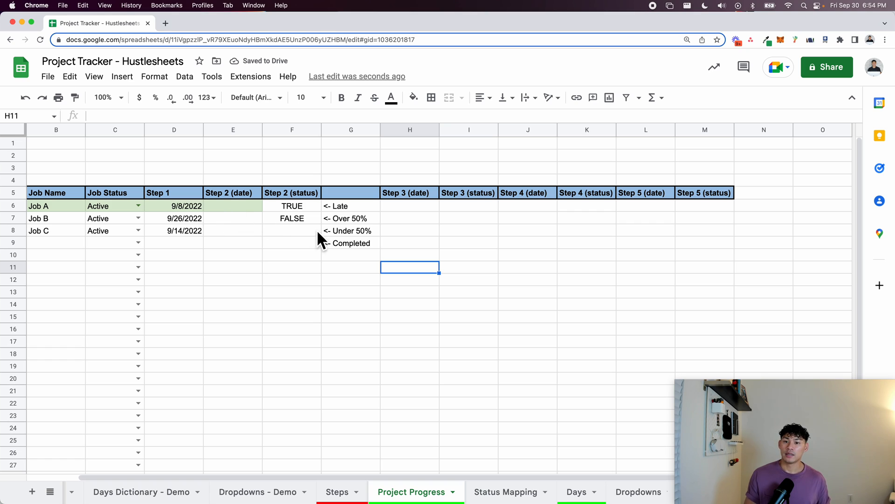
# Set Job A's Step 1 date in D6 to 9/21/2022 and check the Over 50% formula in F7.
pyautogui.click(182, 206)
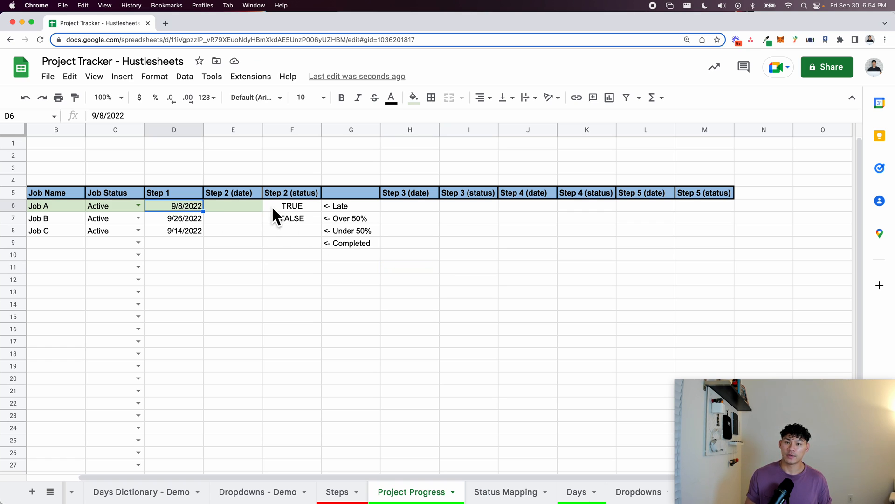
pyautogui.click(299, 220)
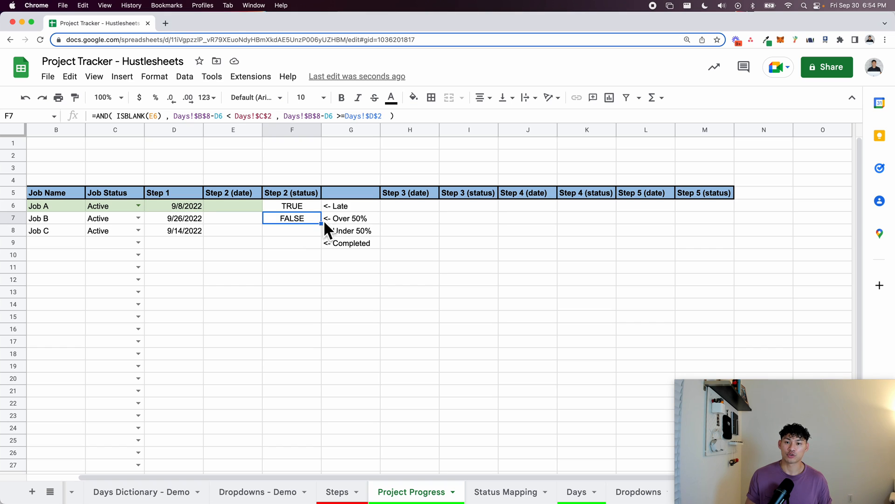
pyautogui.click(190, 210)
pyautogui.doubleClick(190, 206)
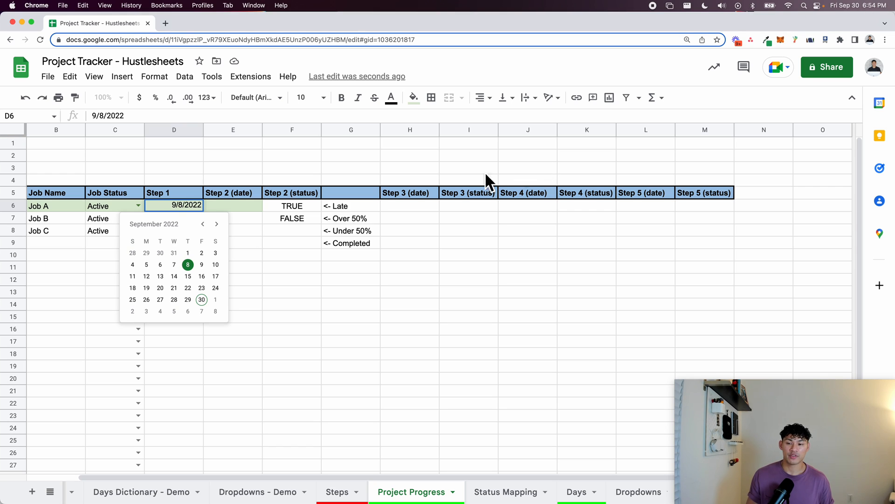
pyautogui.click(177, 291)
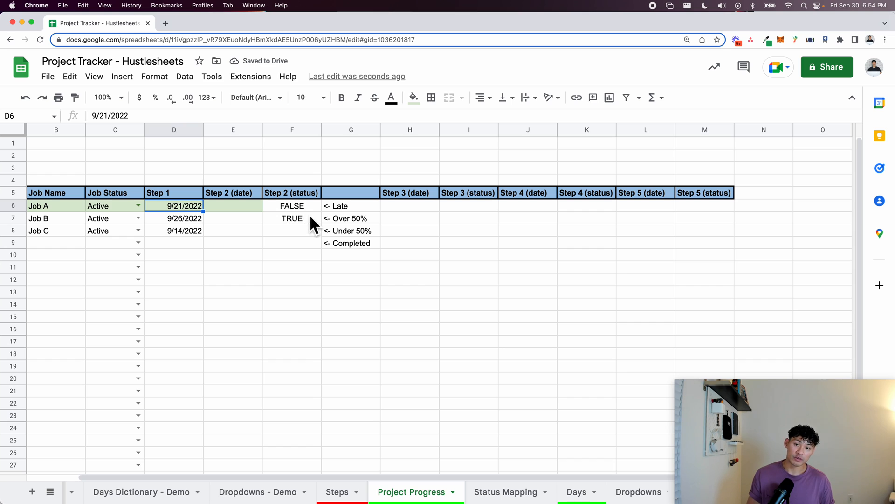
pyautogui.click(298, 222)
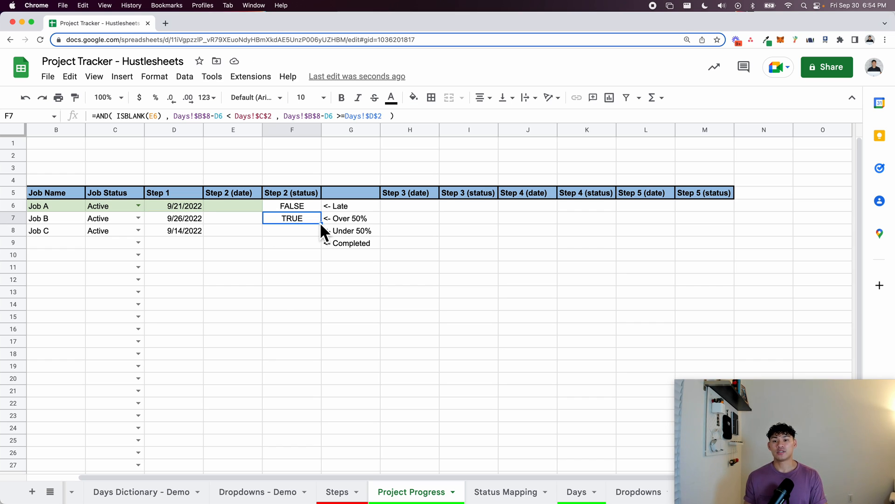
# Review Condition 1 and Condition 2 of the Under 50% status in Status Mapping.
pyautogui.click(486, 492)
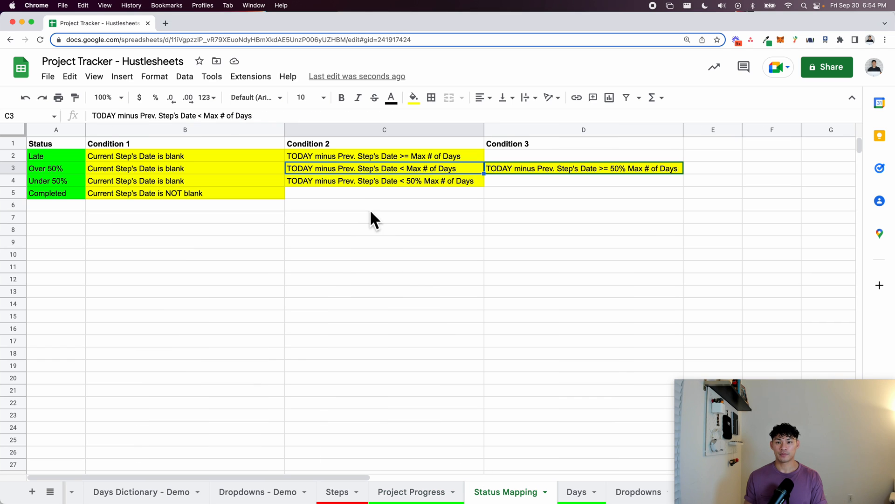
pyautogui.click(261, 183)
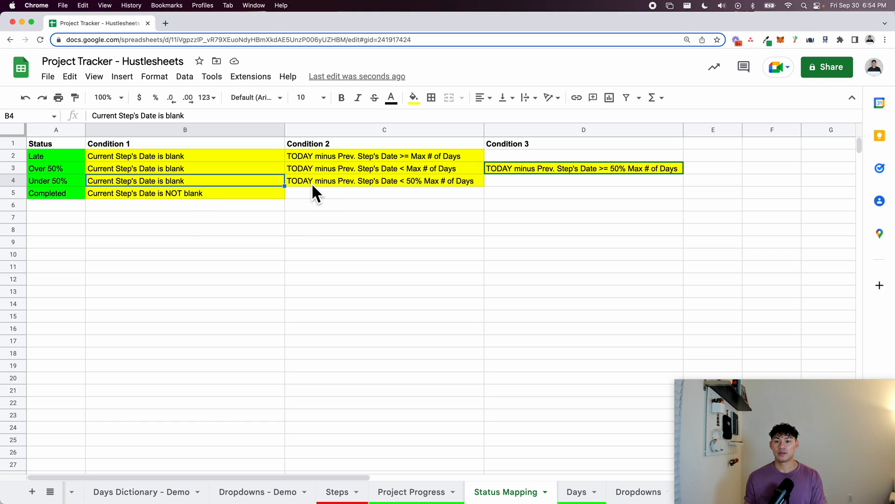
pyautogui.click(400, 184)
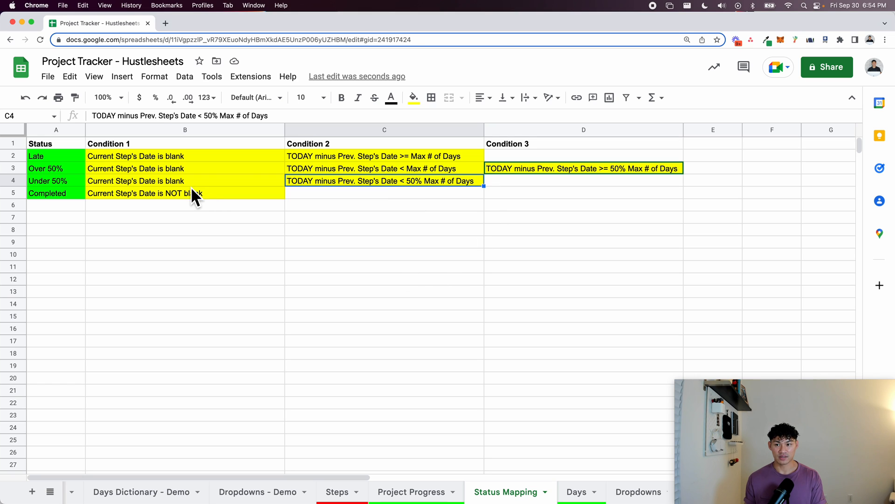
# Copy the Over 50% formula from F7 in Project Progress into F8, keeping its references to E6 and D6.
pyautogui.click(394, 490)
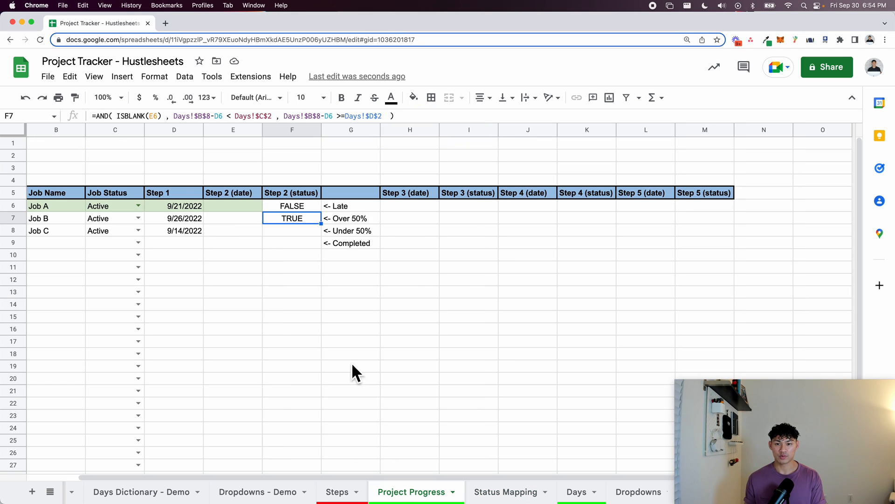
pyautogui.doubleClick(294, 221)
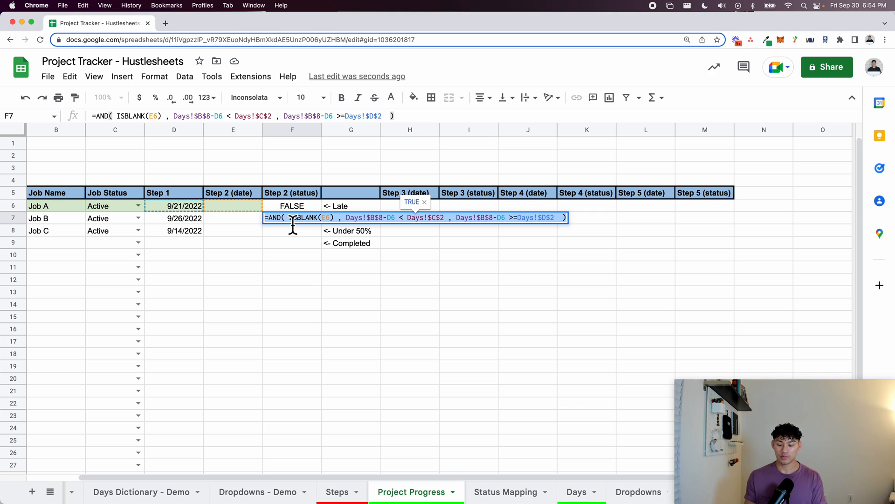
pyautogui.press('Return')
pyautogui.doubleClick(295, 232)
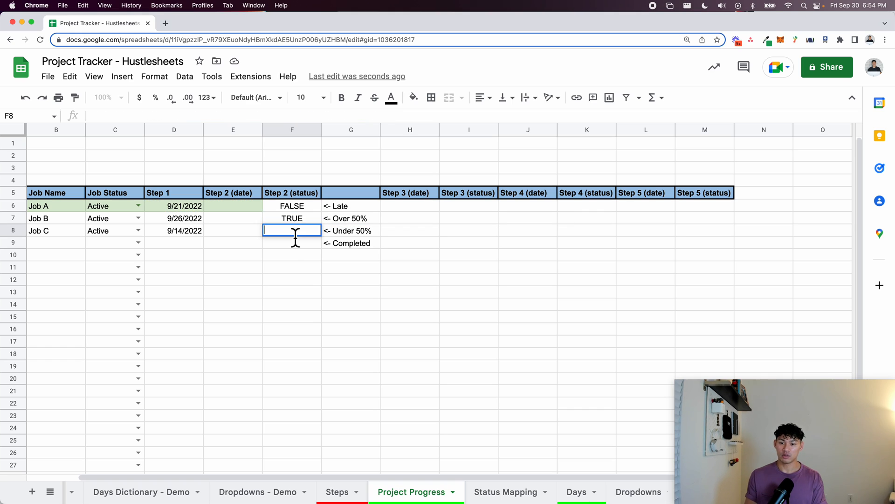
pyautogui.write('=AND( ISBLANK(E6) , Days!$B$8-D6 < Days!$C$2 , Days!$B$8-D6 >=Days!$D$2  )')
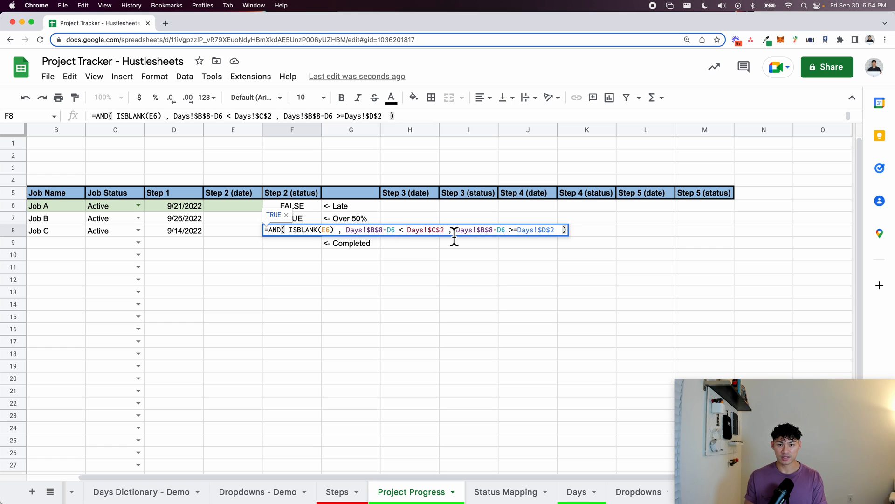
# Rework F8's Under 50% formula to =AND( ISBLANK(E6) , Days!$B$8-D6 < Days!$D$2 ), dropping the Days!$C$2 comparison.
pyautogui.moveTo(349, 238); pyautogui.dragTo(456, 239)
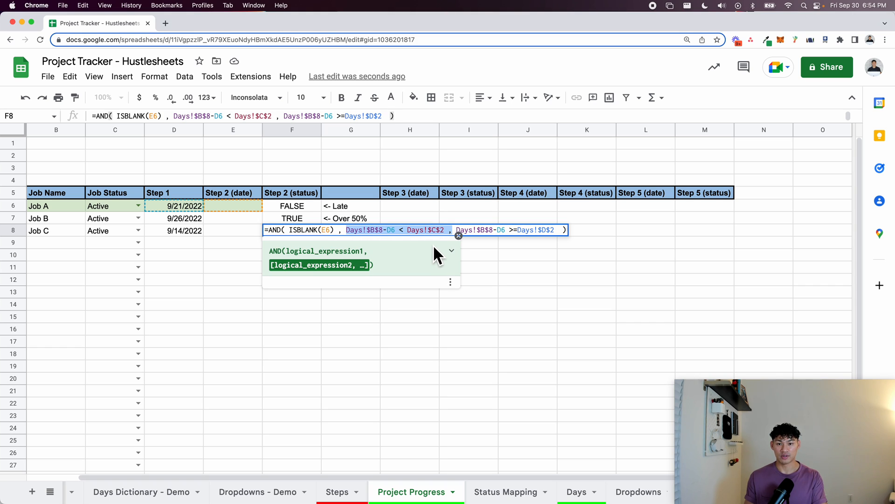
pyautogui.press('BackSpace')
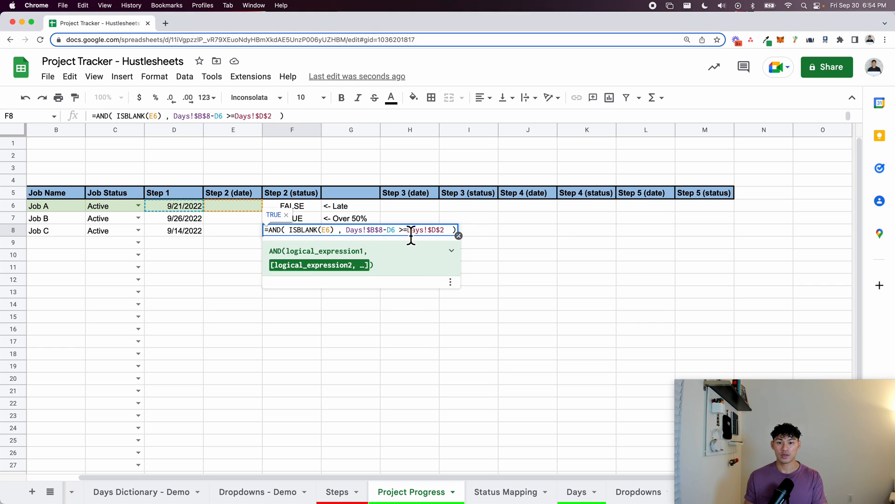
pyautogui.click(366, 237)
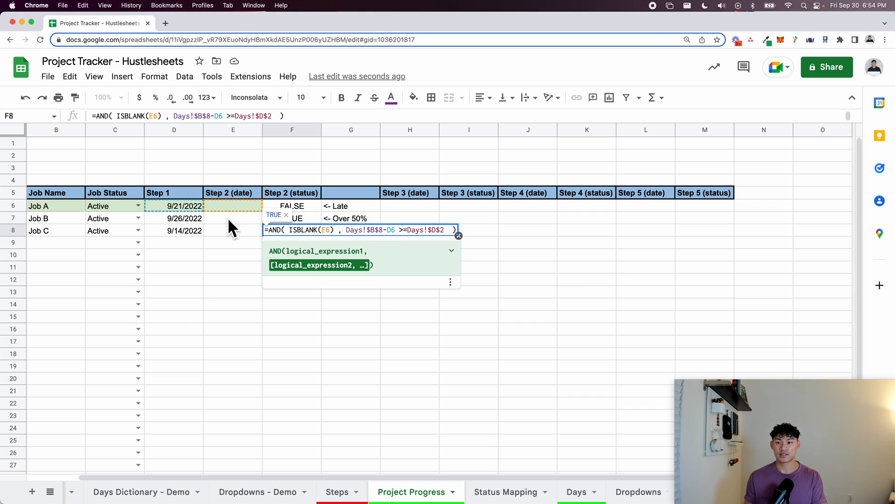
pyautogui.click(406, 231)
pyautogui.press('BackSpace')
pyautogui.press('BackSpace')
pyautogui.write('<=')
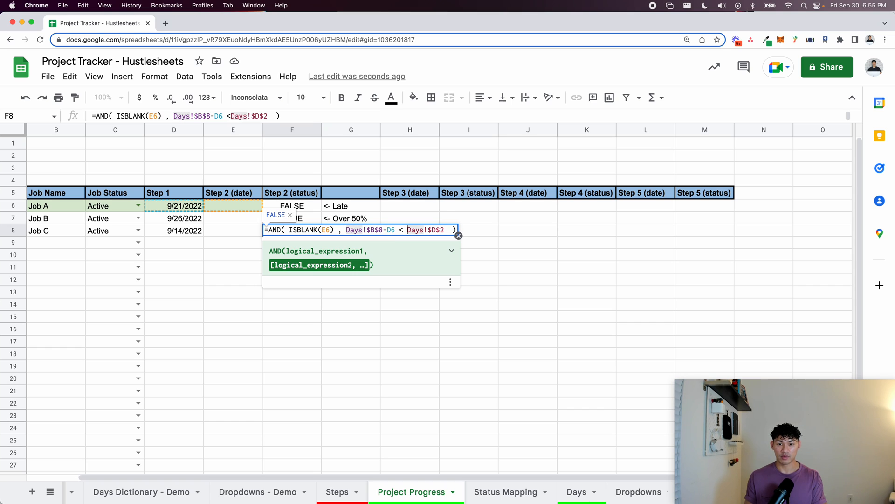
pyautogui.press('Return')
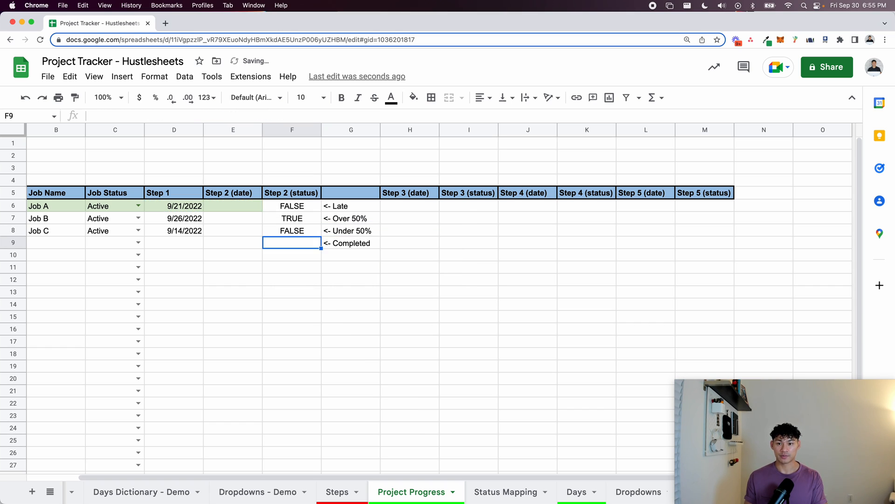
# Set Job A's Step 1 date in D6 to 9/28/2022 and check the Under 50% formula in F8.
pyautogui.doubleClick(173, 208)
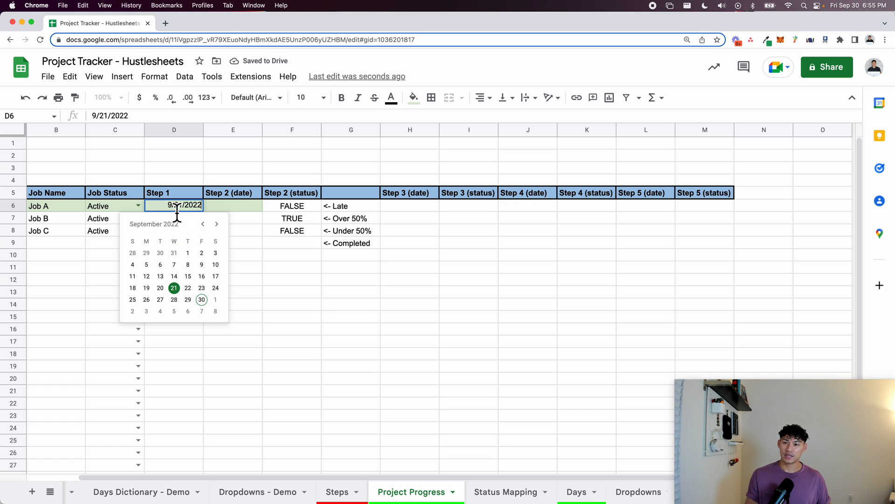
pyautogui.click(175, 300)
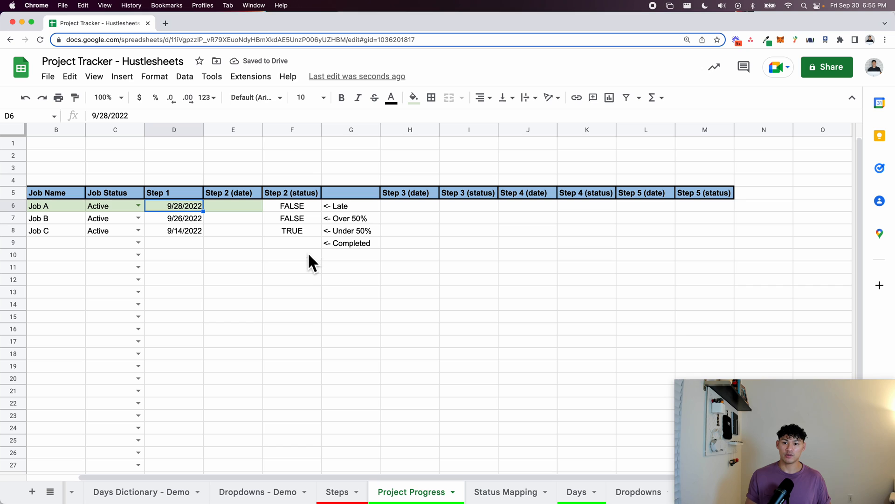
pyautogui.click(296, 231)
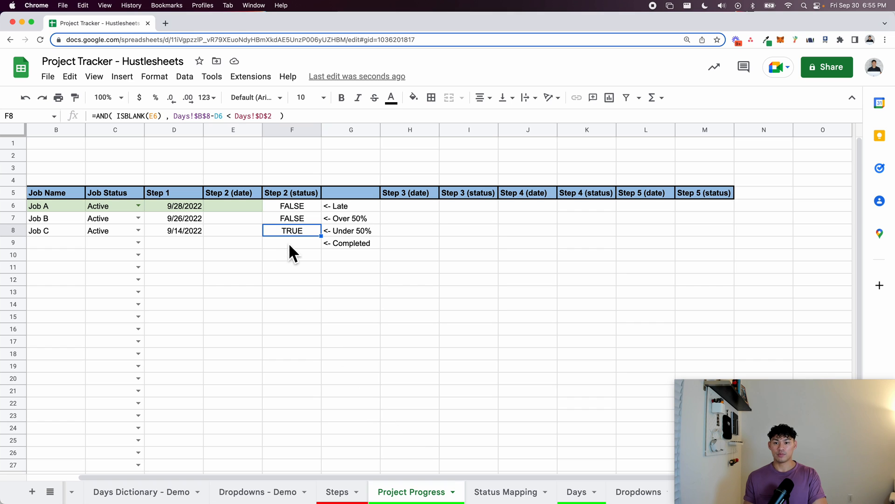
# Check the Completed status's Condition 1 in Status Mapping and enter =ISBLANK(E6) in F9 of Project Progress.
pyautogui.click(507, 492)
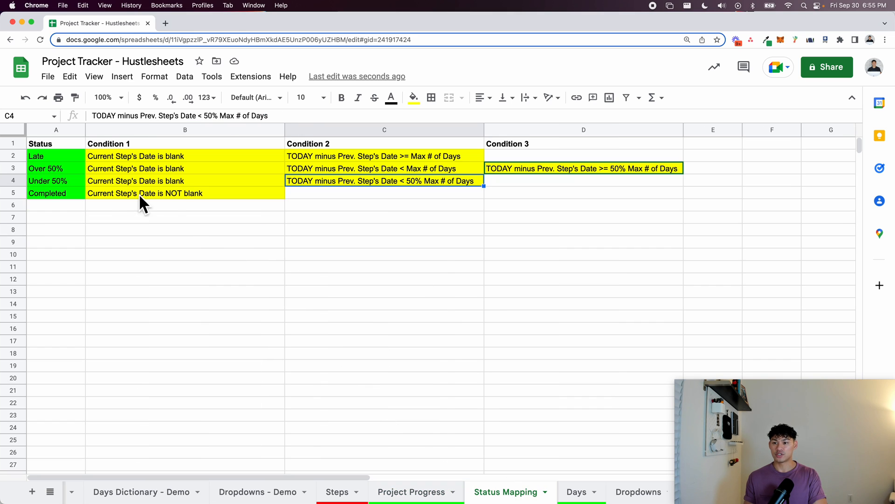
pyautogui.click(112, 193)
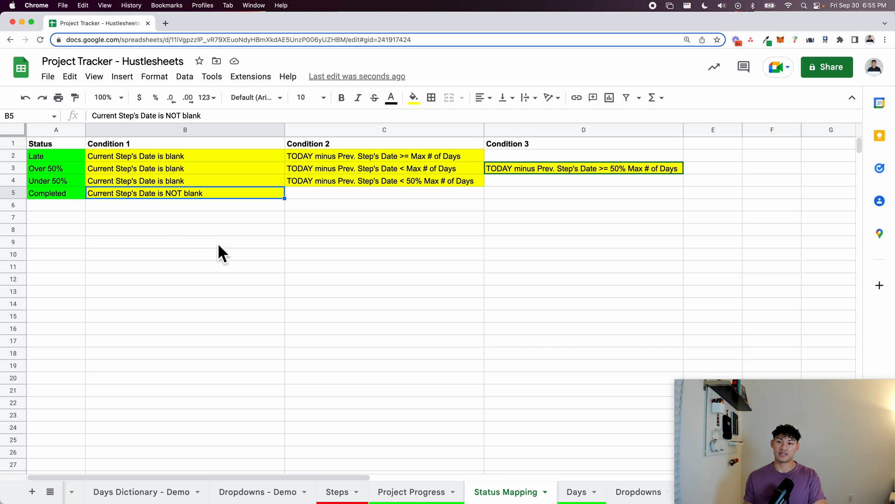
pyautogui.click(394, 491)
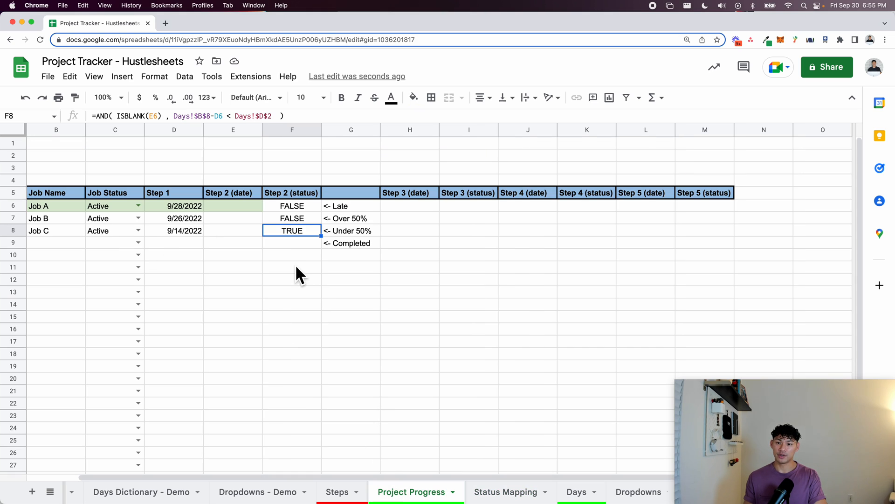
pyautogui.click(298, 244)
pyautogui.write('=')
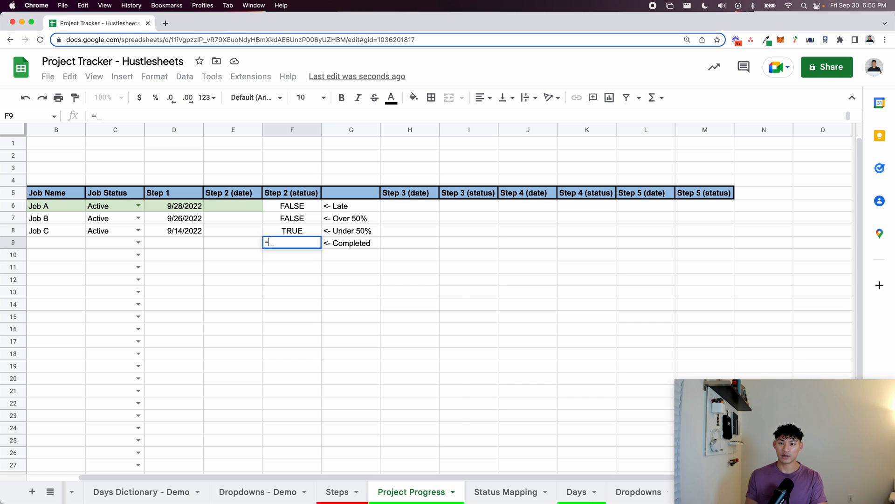
pyautogui.write('ISBLANK(')
pyautogui.click(240, 216)
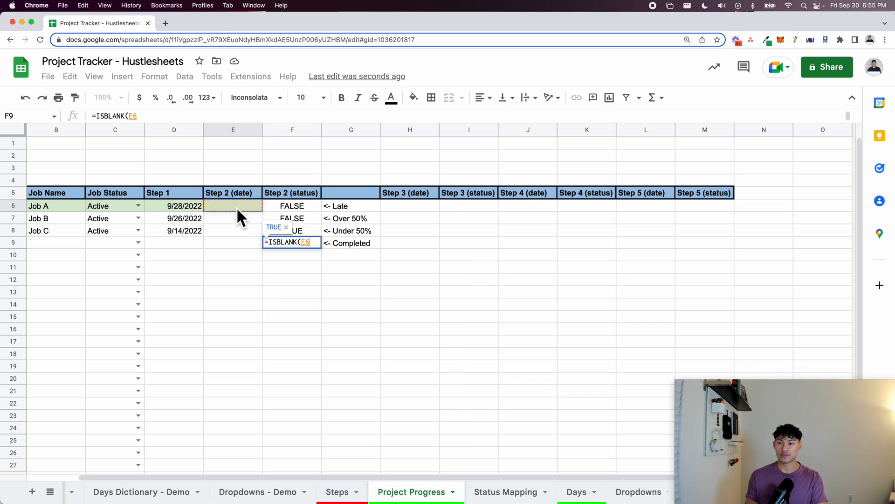
pyautogui.press('Return')
pyautogui.click(292, 245)
pyautogui.press('Return')
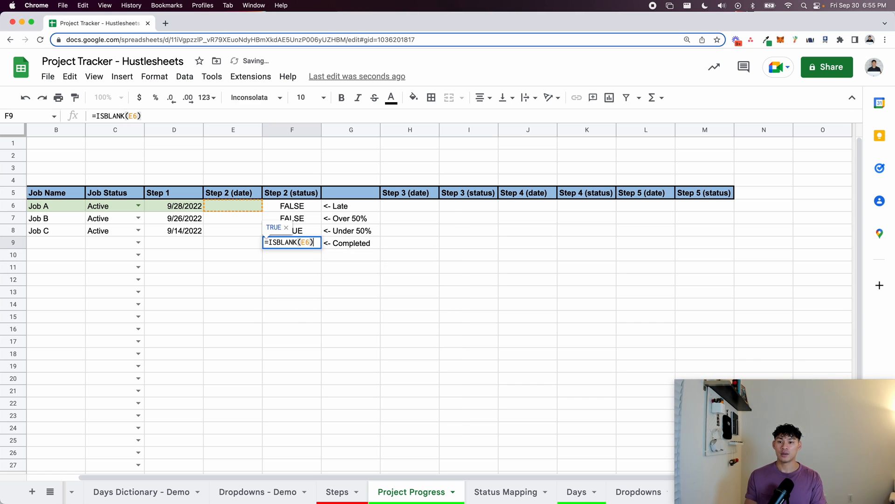
pyautogui.click(269, 242)
pyautogui.write('NOT(')
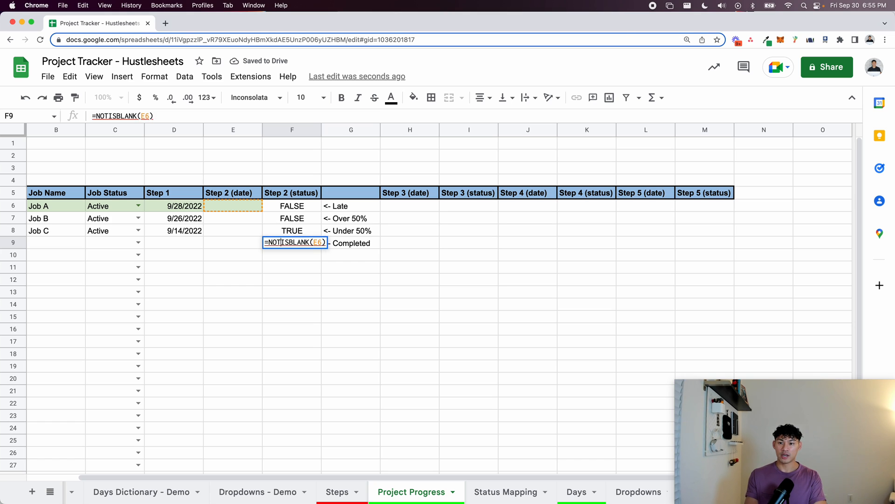
pyautogui.write(')')
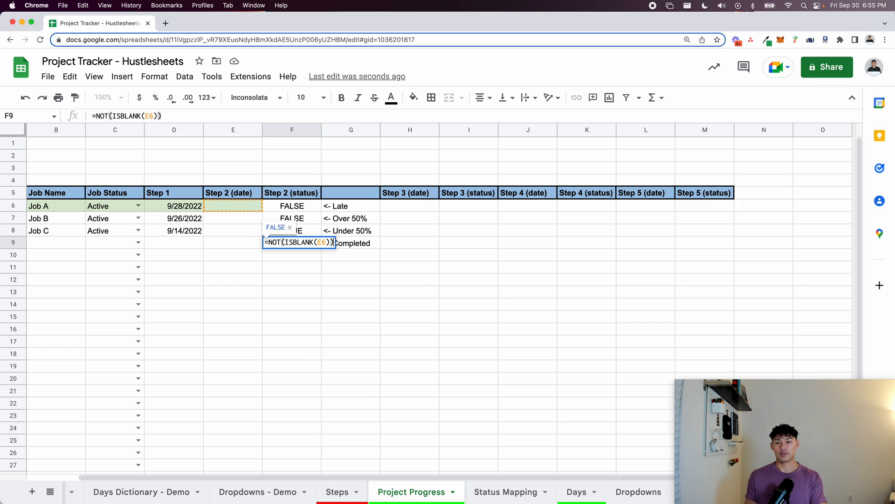
pyautogui.press('Escape')
# Read the NOT function's help from a trial entry in F9 and discard that entry.
pyautogui.write('=NOT(')
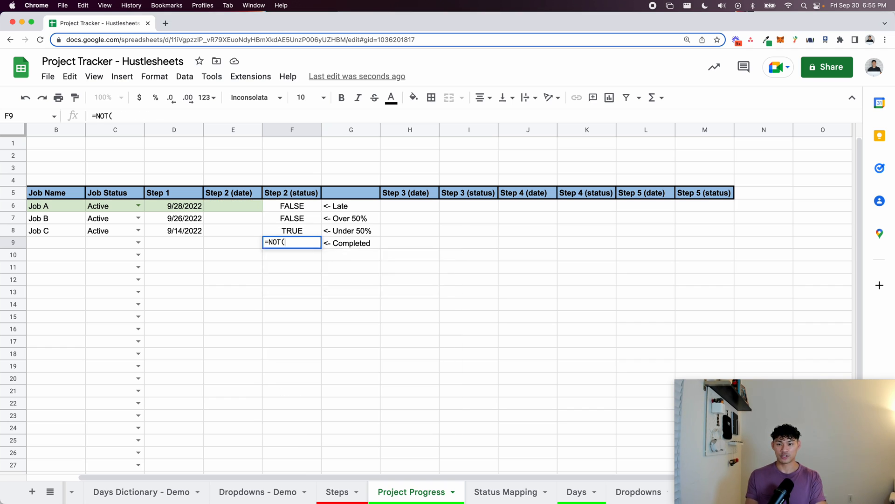
pyautogui.click(452, 263)
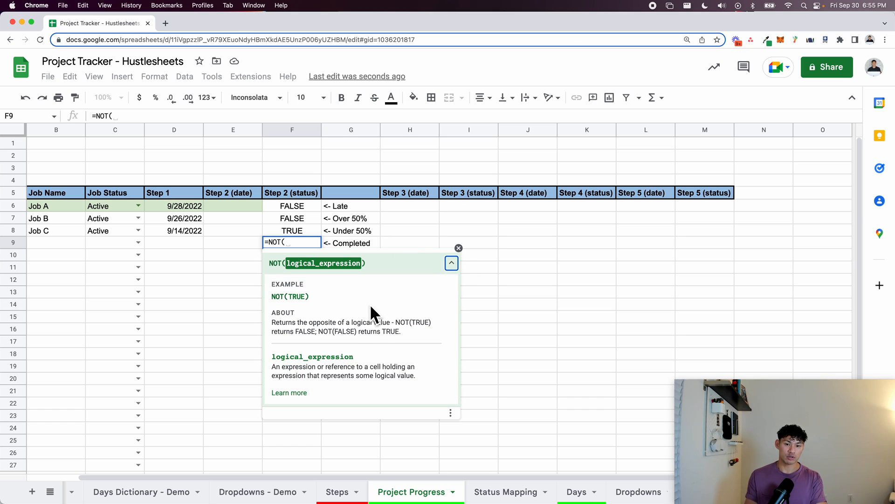
pyautogui.press('Escape')
# Wrap F9's formula in NOT so that it reads =NOT(ISBLANK(E6)).
pyautogui.press('Return')
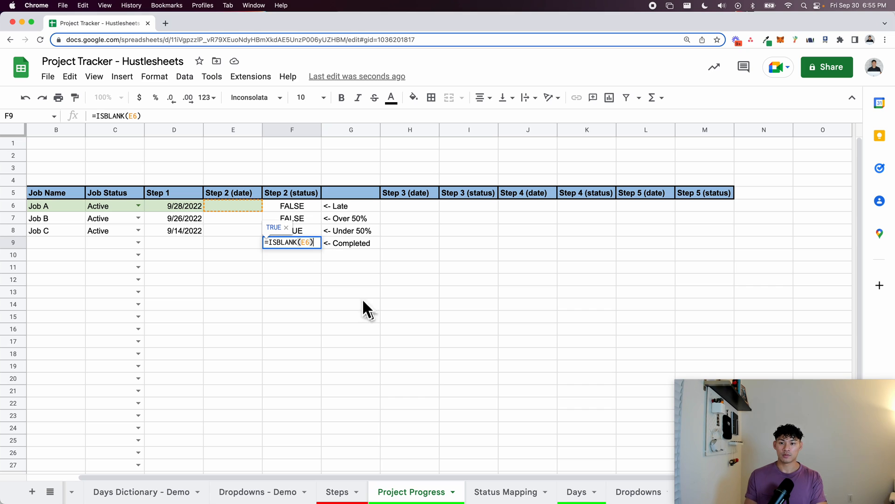
pyautogui.click(270, 243)
pyautogui.write('NOT(')
pyautogui.press('End')
pyautogui.write(')')
pyautogui.press('Return')
pyautogui.press('Up')
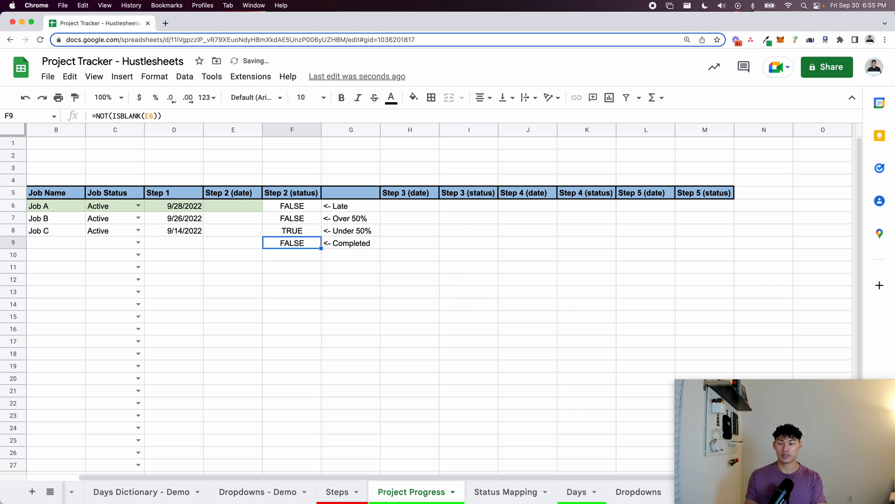
pyautogui.press('Return')
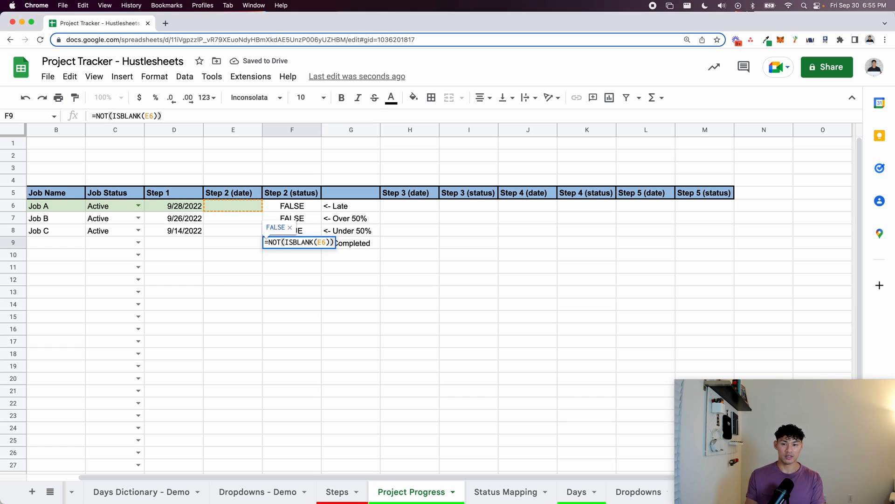
pyautogui.press('Escape')
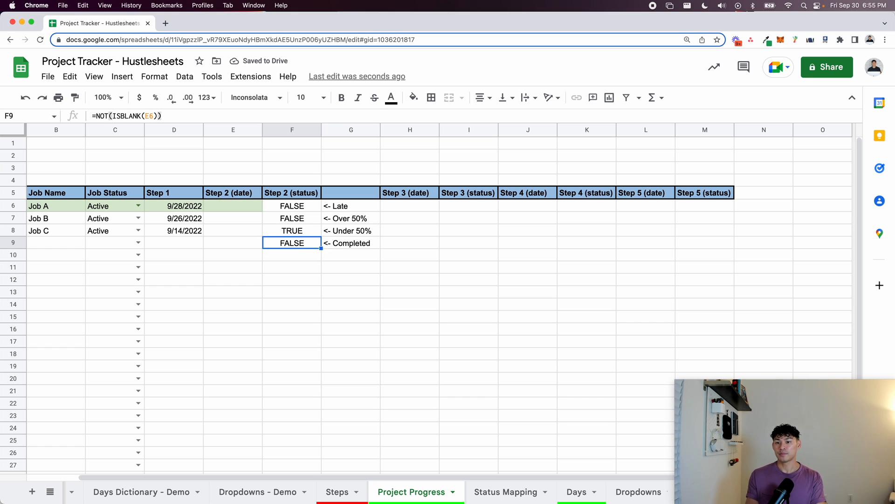
# Set Job A's Step 2 date in E6 to 9/29/2022 and check the four status results in F6:F9.
pyautogui.doubleClick(240, 208)
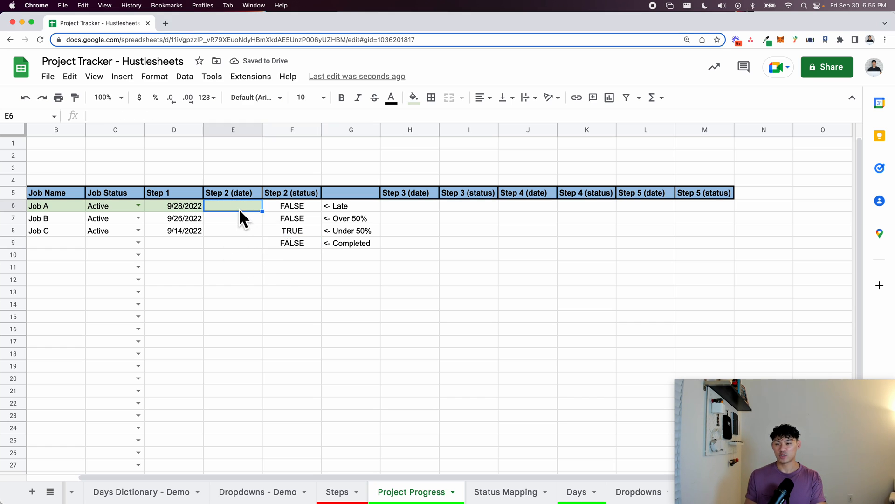
pyautogui.click(290, 244)
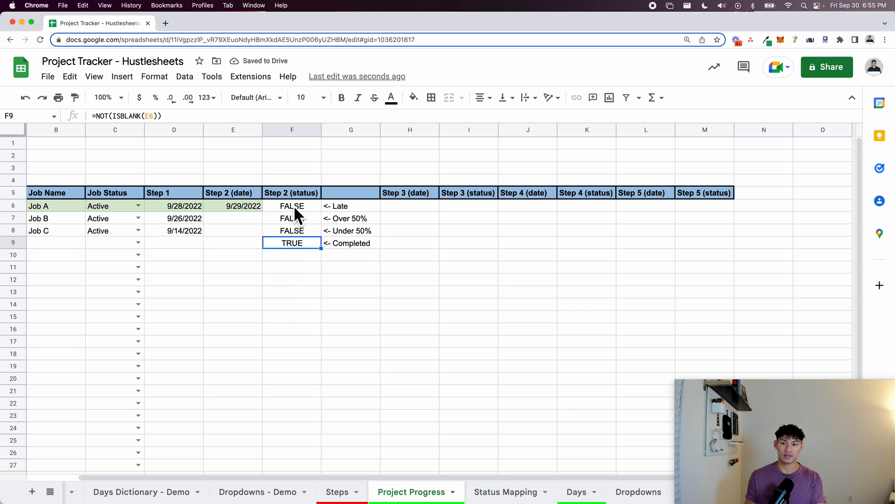
pyautogui.click(292, 206)
pyautogui.click(290, 219)
pyautogui.click(290, 231)
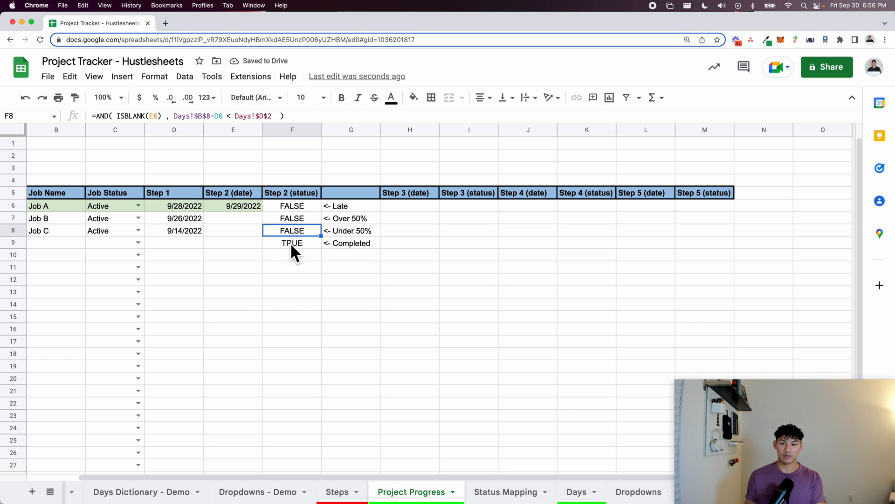
pyautogui.click(290, 242)
pyautogui.click(292, 256)
pyautogui.click(293, 291)
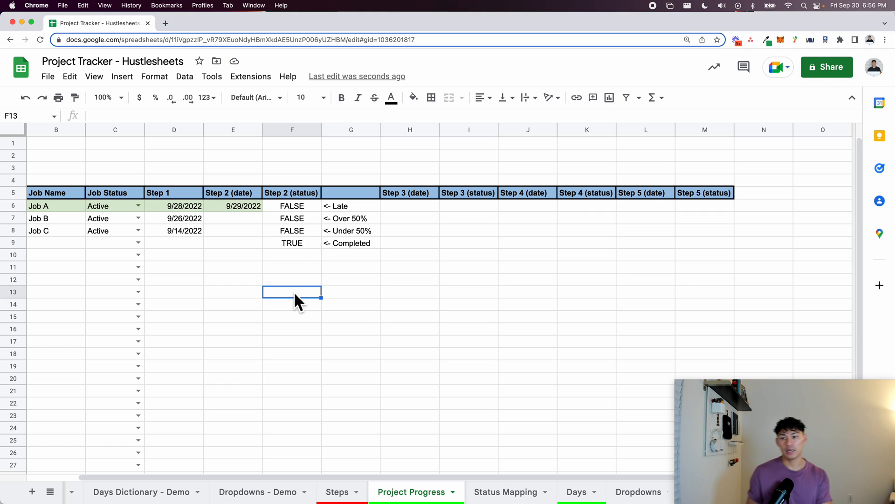
# Compare each status formula in F6:F9 with its label in column G, from Late to Completed.
pyautogui.click(292, 206)
pyautogui.click(343, 208)
pyautogui.click(310, 220)
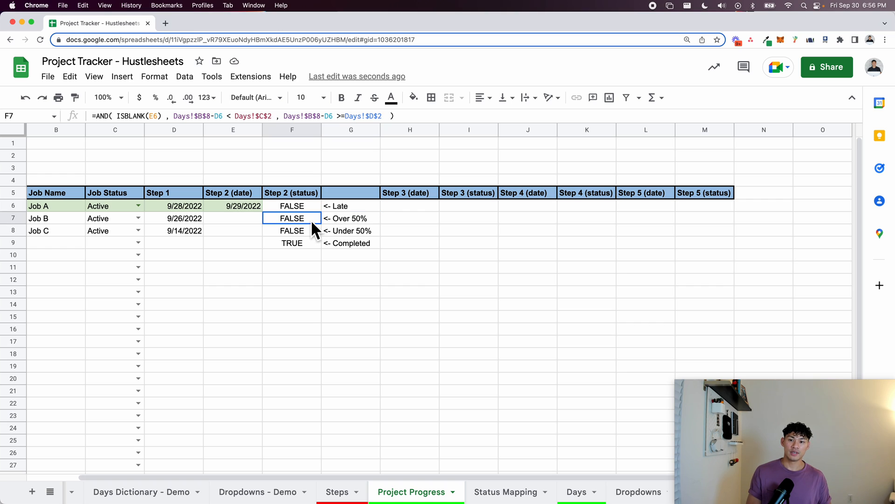
pyautogui.click(337, 219)
pyautogui.click(296, 233)
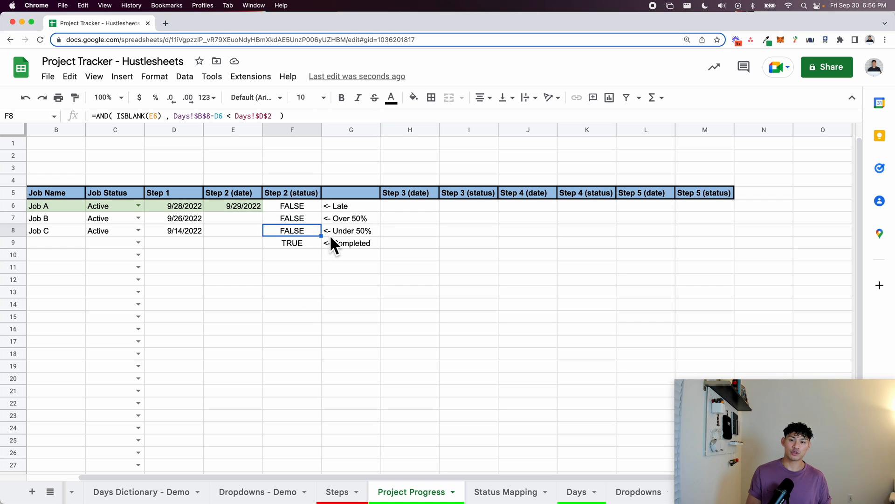
pyautogui.click(329, 235)
pyautogui.click(293, 242)
pyautogui.click(331, 243)
pyautogui.click(288, 294)
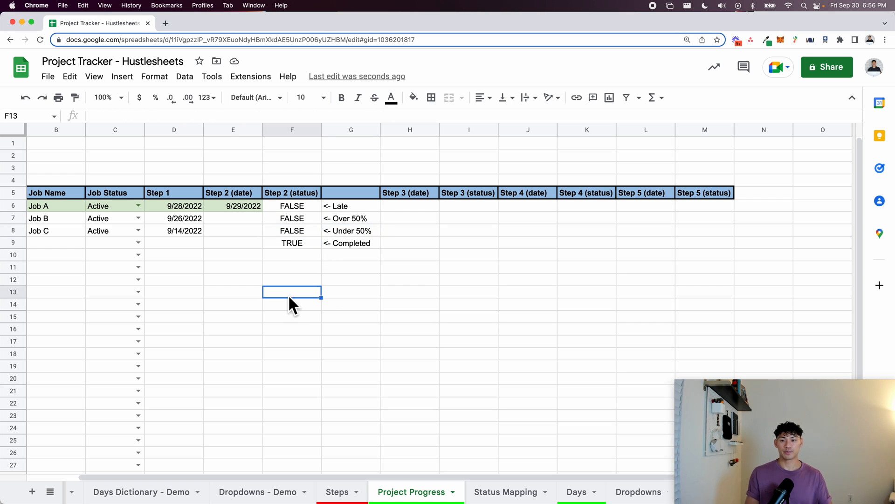
# Start an IFS formula in F12 and begin a new line in it for the first condition.
pyautogui.click(293, 282)
pyautogui.write('=IFS(')
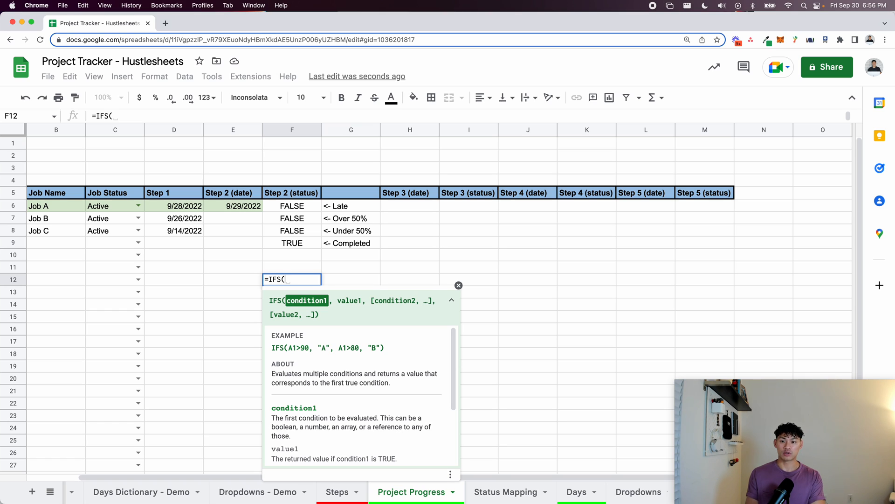
pyautogui.hotkey('alt', 'Return')
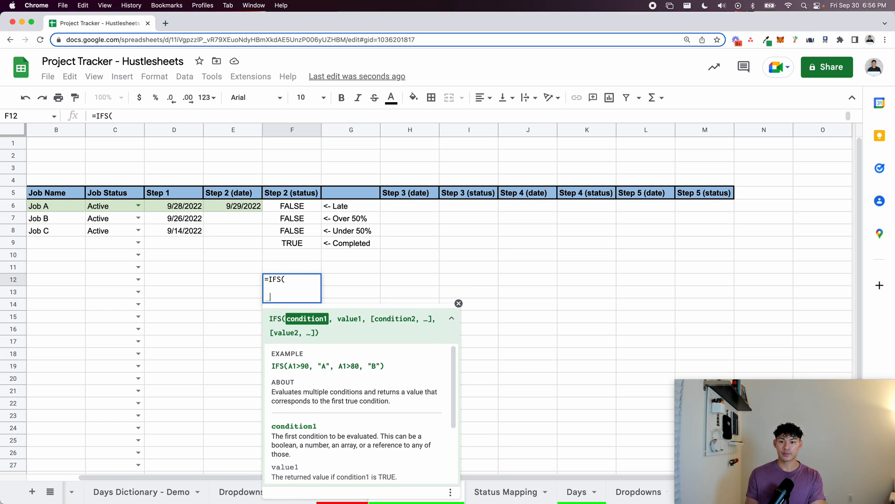
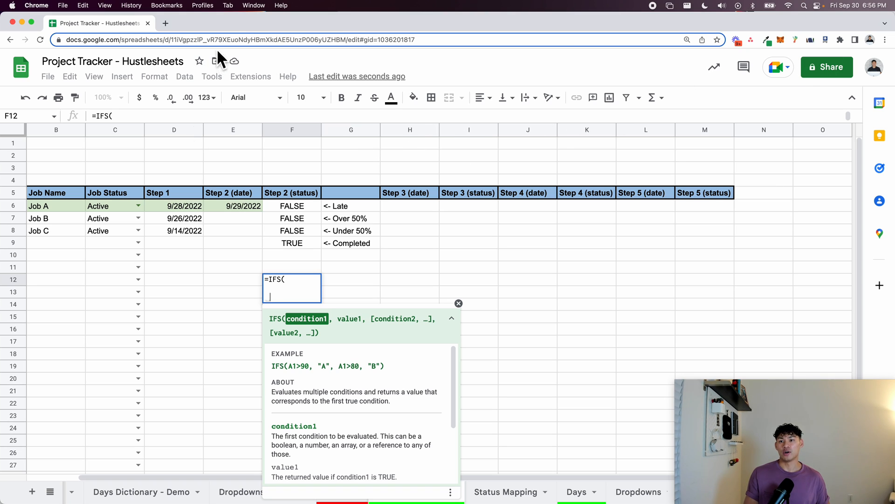
# Open the tracker's Project Progress sheet in a second browser tab and copy F6's AND test without the equals sign.
pyautogui.moveTo(858, 23); pyautogui.dragTo(435, 24)
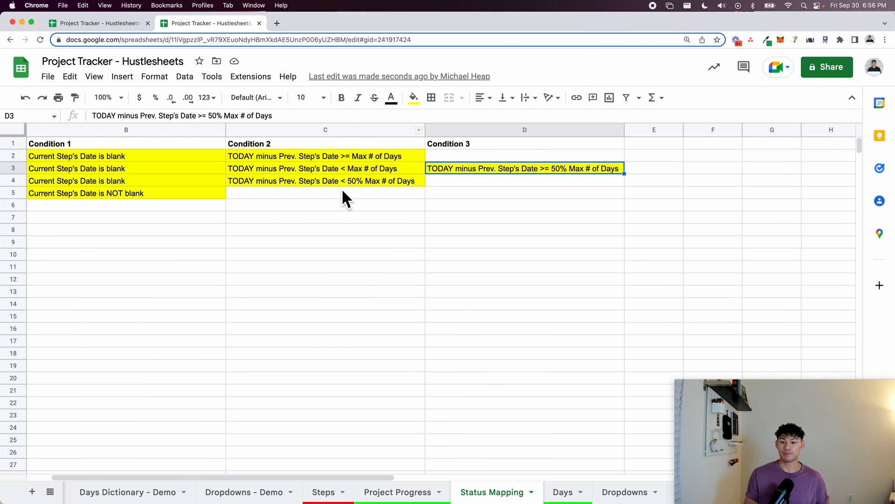
pyautogui.click(396, 491)
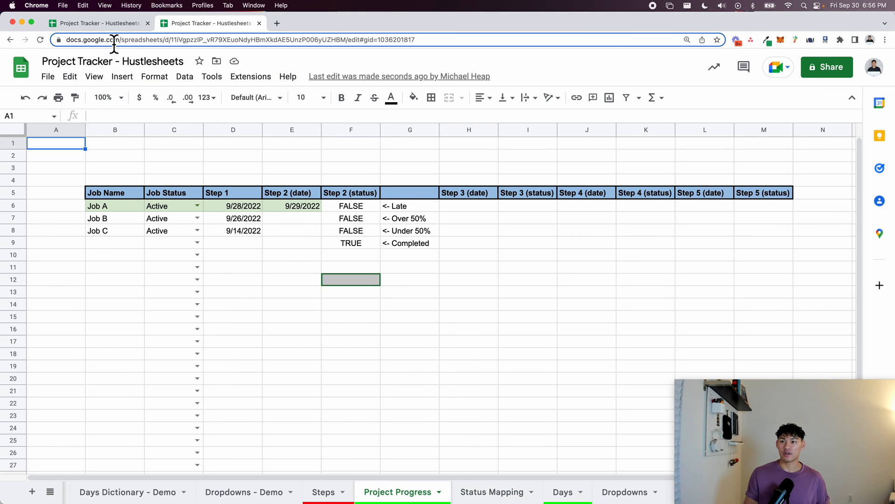
pyautogui.click(84, 23)
pyautogui.click(230, 29)
pyautogui.doubleClick(353, 208)
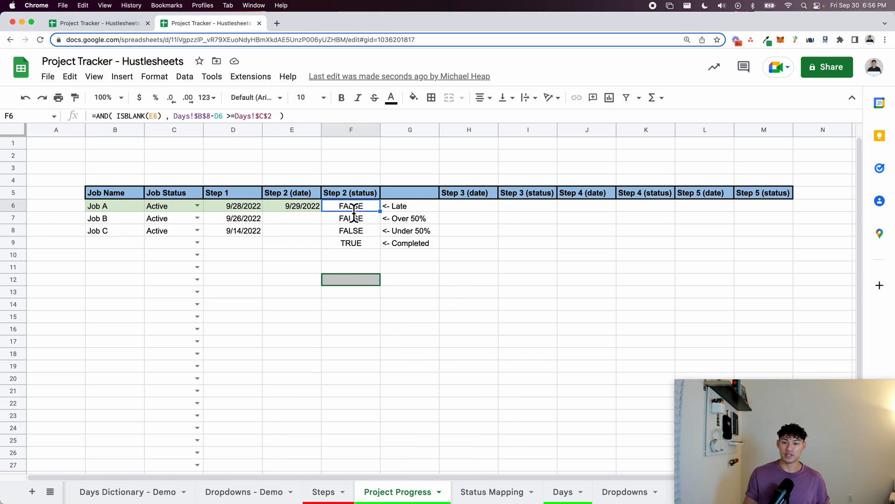
pyautogui.moveTo(329, 208); pyautogui.dragTo(524, 206)
pyautogui.press('cmd+c')
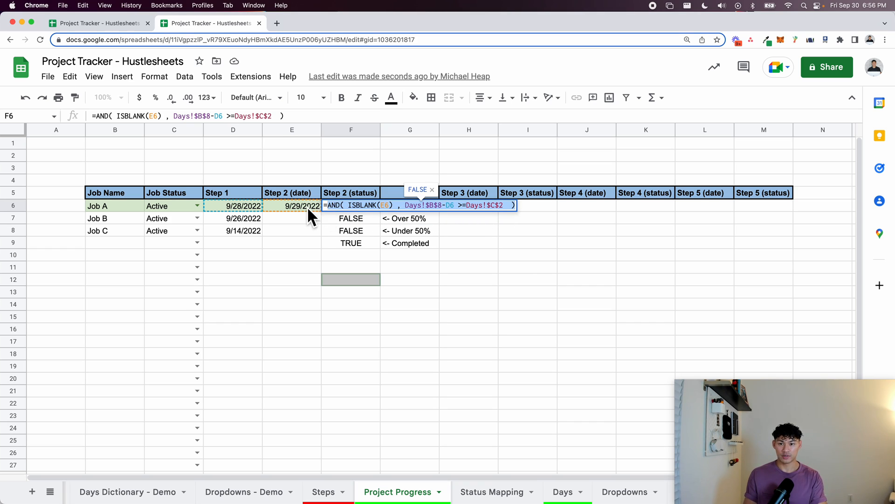
# Paste the copied test into F12's IFS as the first condition, returning "Late", and start a new line with the formula help closed.
pyautogui.click(119, 25)
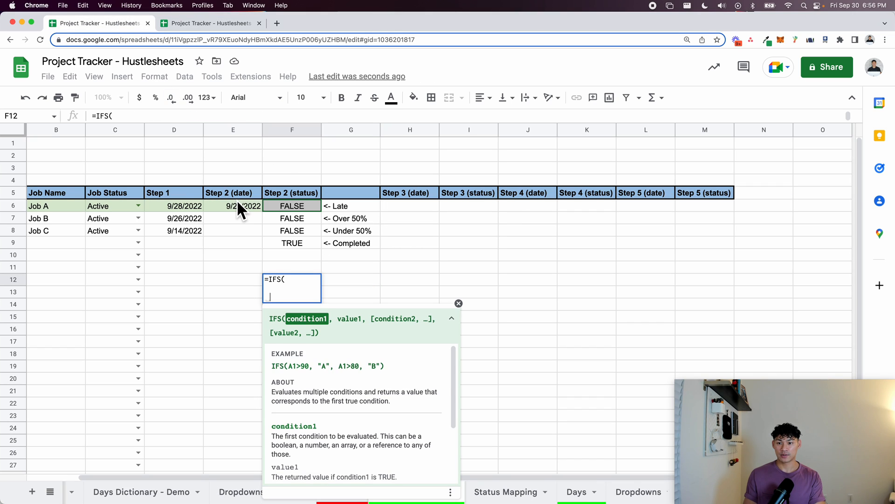
pyautogui.press('cmd+v')
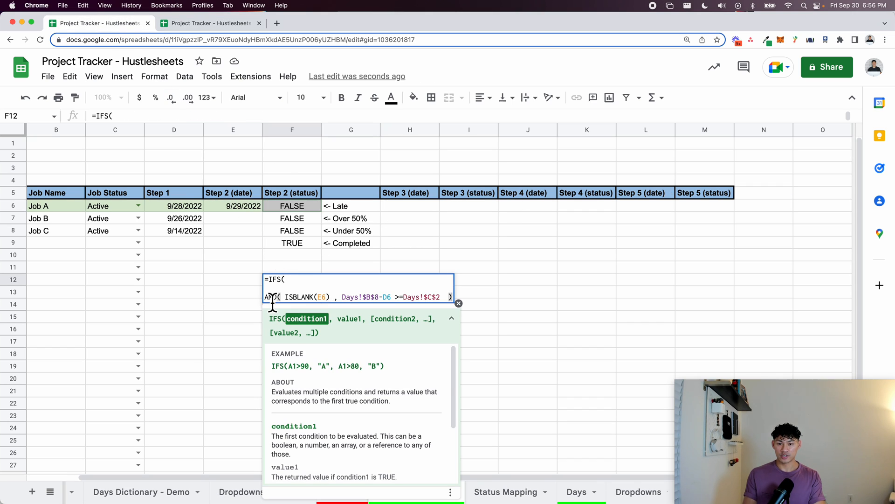
pyautogui.press('Left')
pyautogui.press('BackSpace')
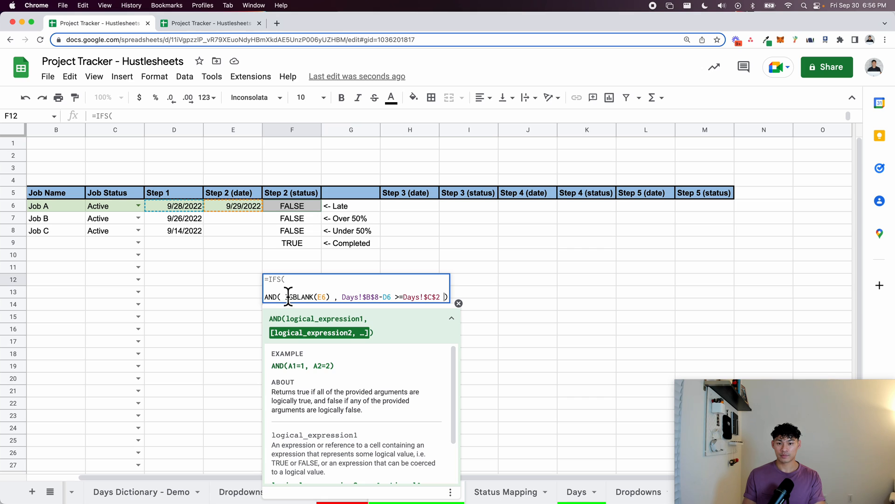
pyautogui.moveTo(266, 299); pyautogui.dragTo(455, 303)
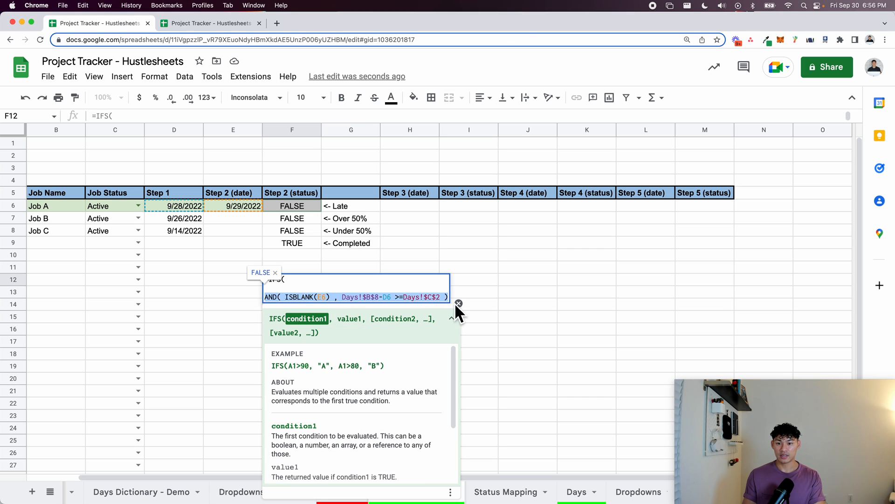
pyautogui.press('Right')
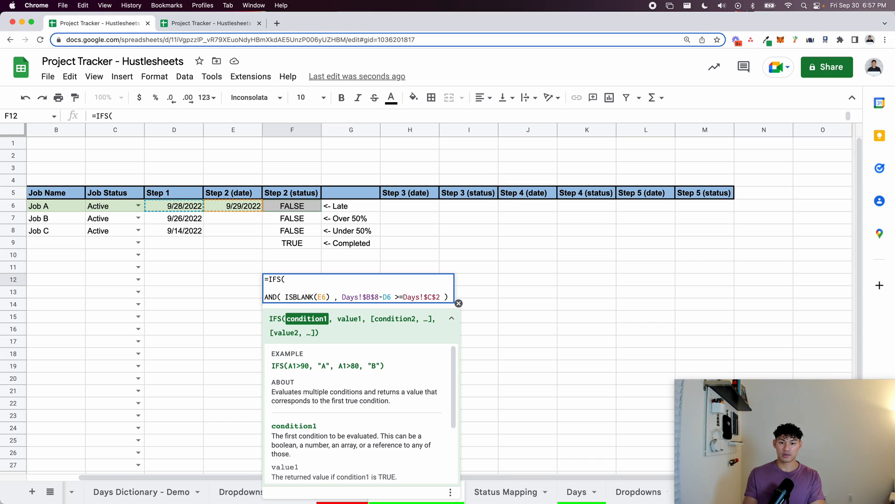
pyautogui.write(',')
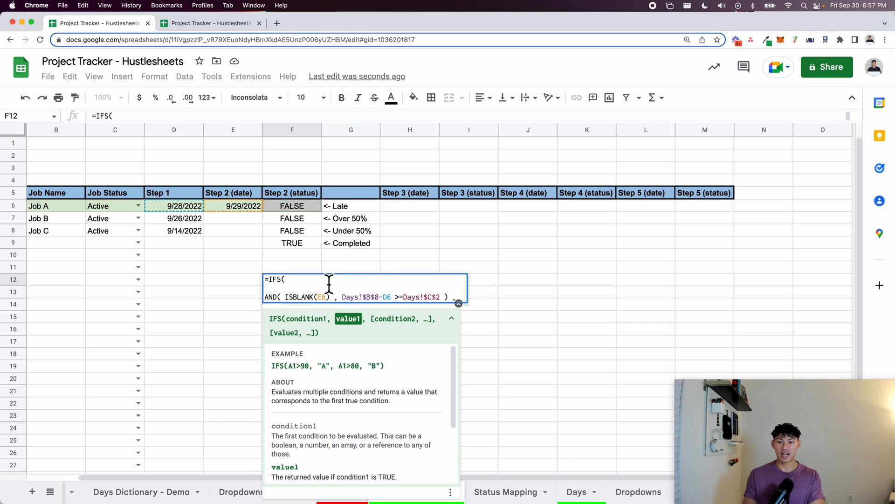
pyautogui.write(' "Late" ,')
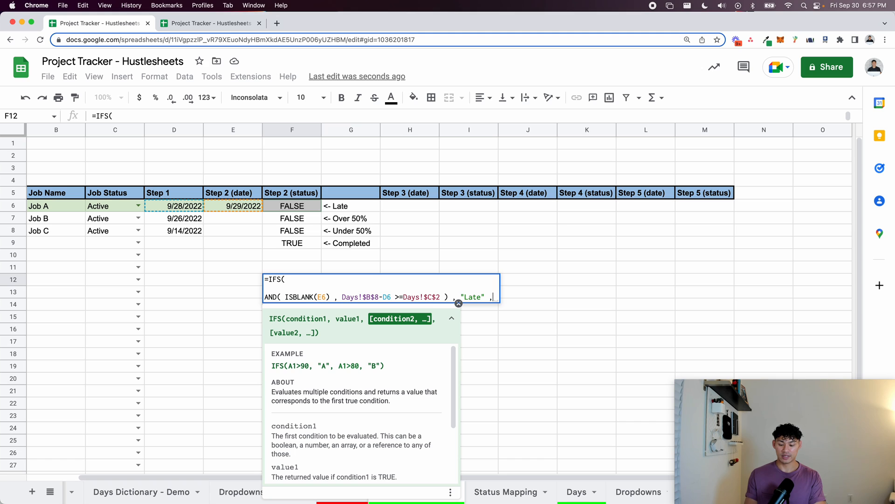
pyautogui.hotkey('alt', 'Return')
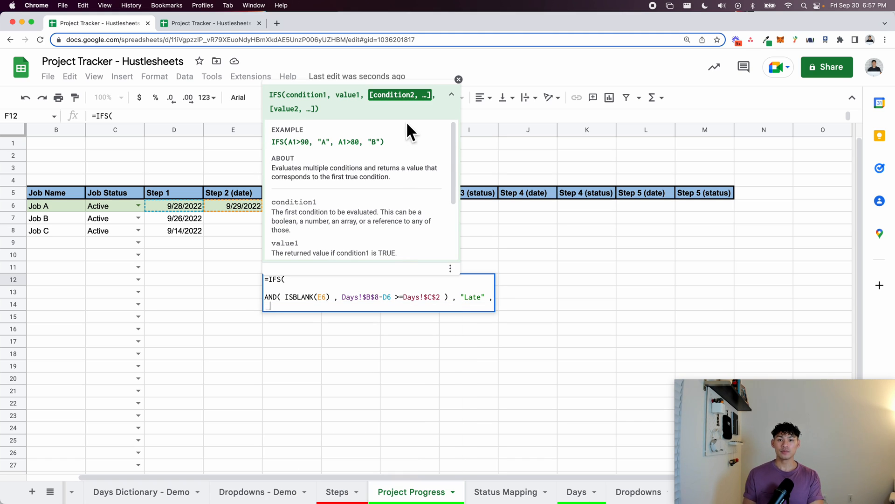
pyautogui.click(459, 79)
# In the second browser tab, discard the open edit in F6 and copy F7's AND test without the equals sign.
pyautogui.click(235, 22)
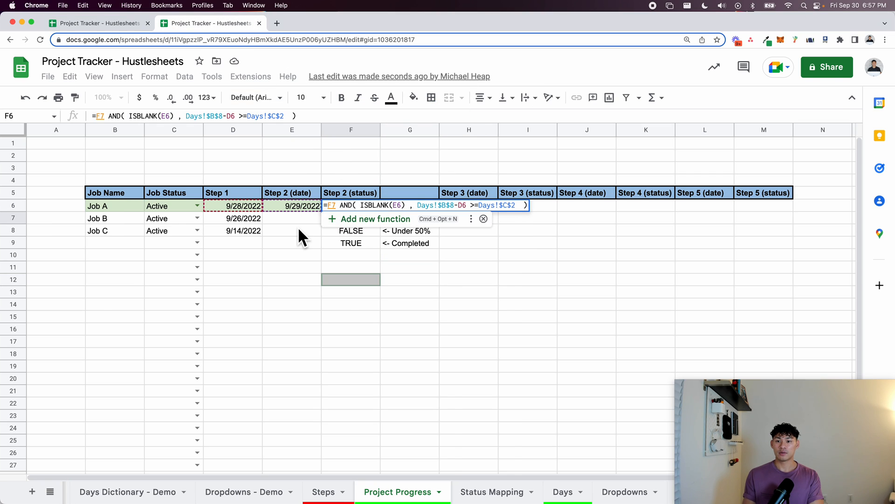
pyautogui.press('Escape')
pyautogui.click(344, 220)
pyautogui.doubleClick(340, 220)
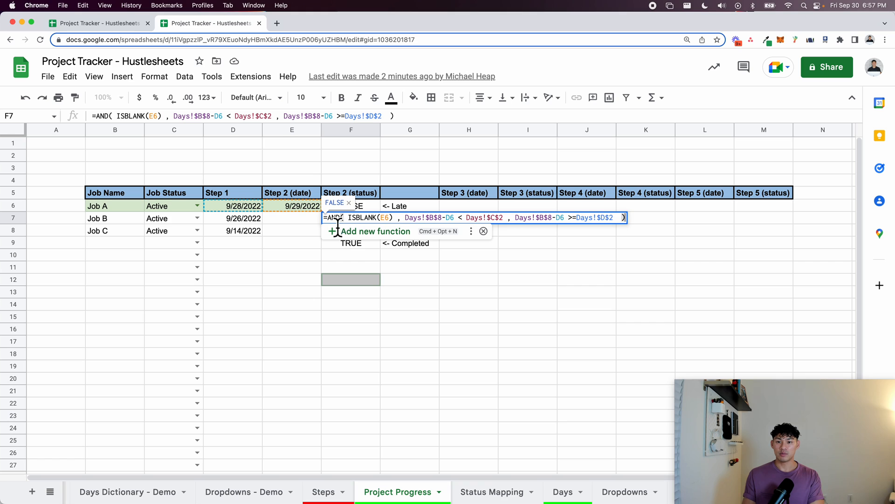
pyautogui.moveTo(325, 218); pyautogui.dragTo(631, 223)
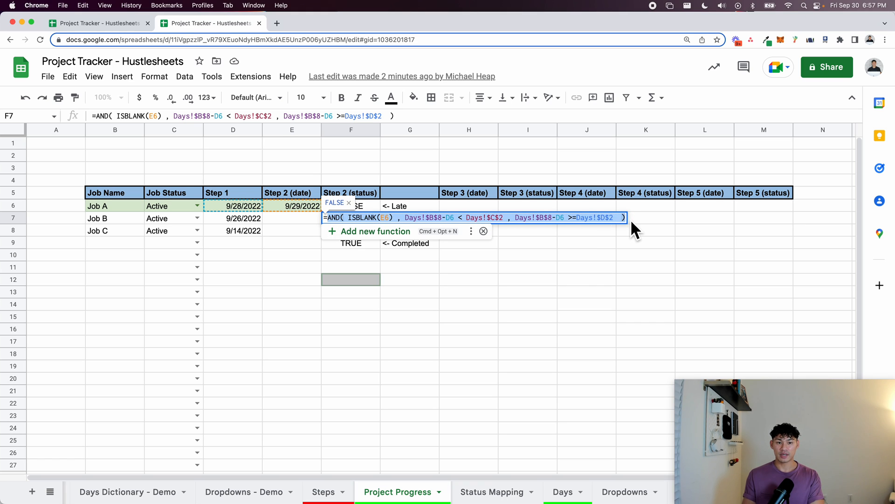
pyautogui.hotkey('ctrl', 'c')
# Paste F7's test into F12's IFS as the second condition, returning "Over 50%", and start a new line.
pyautogui.click(134, 25)
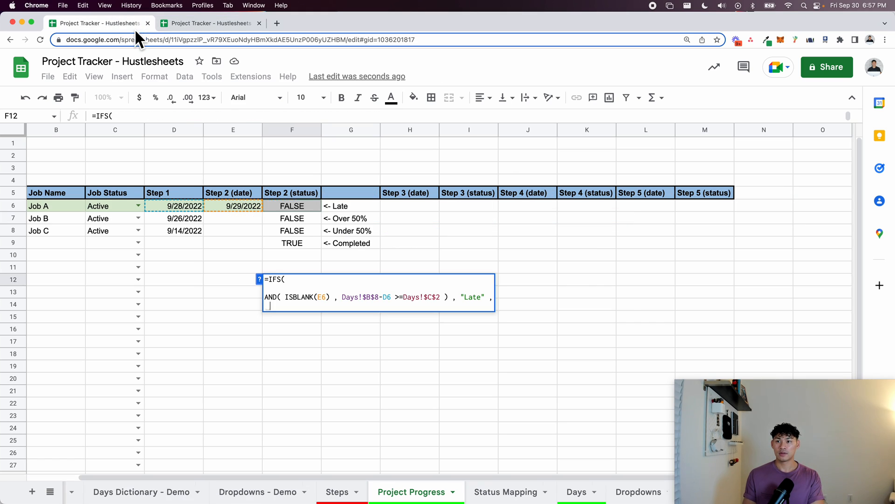
pyautogui.hotkey('ctrl', 'v')
pyautogui.click(559, 309)
pyautogui.press('BackSpace')
pyautogui.press('Right')
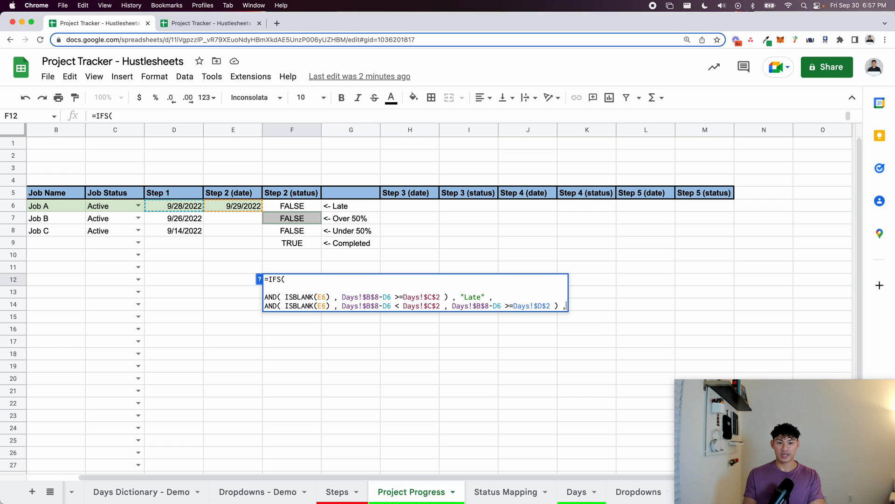
pyautogui.write(', "Over ')
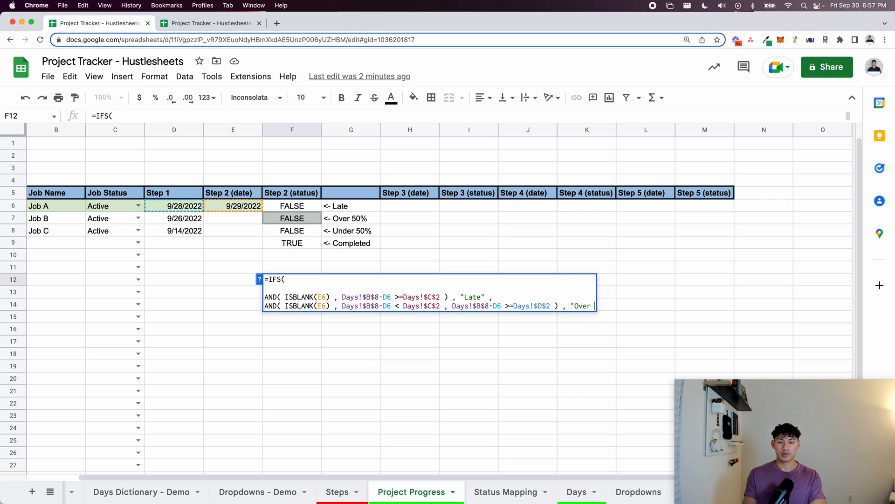
pyautogui.write('50%')
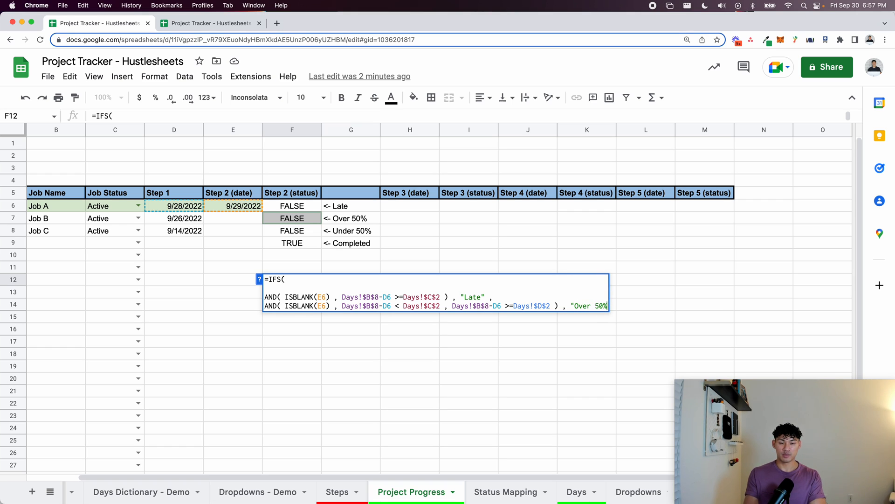
pyautogui.write('" ,')
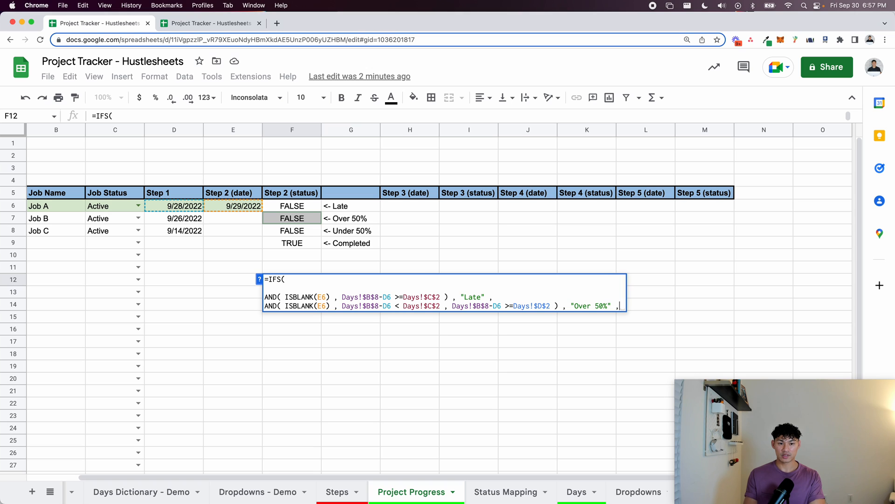
pyautogui.hotkey('alt', 'Return')
# In the second browser tab, leave F7 unedited and copy F8's AND test without the equals sign.
pyautogui.hotkey('ctrl', 'Tab')
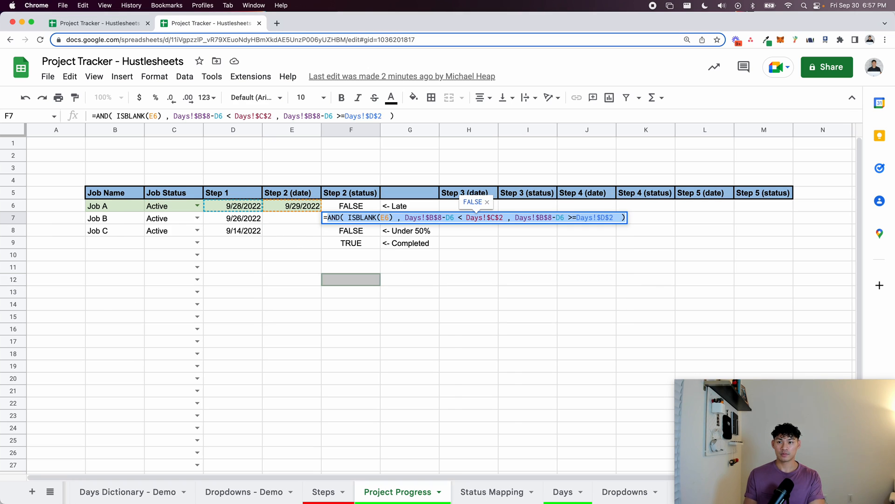
pyautogui.press('Escape')
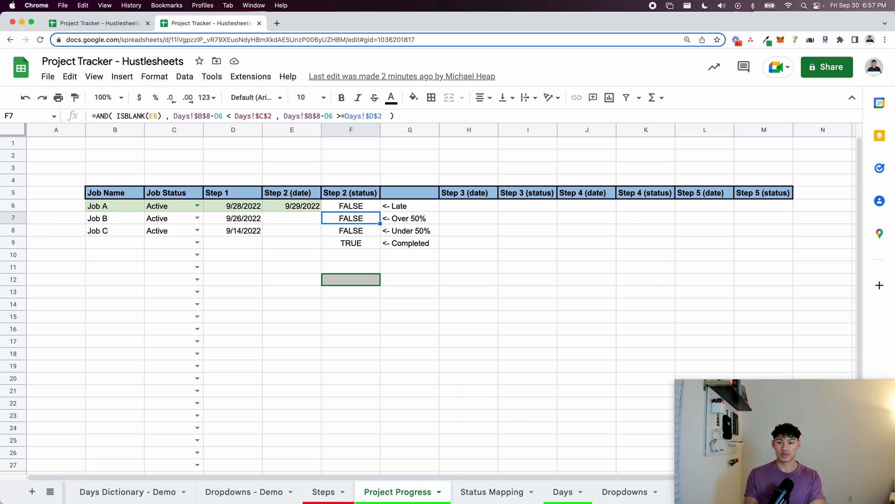
pyautogui.doubleClick(354, 233)
pyautogui.moveTo(325, 229); pyautogui.dragTo(541, 234)
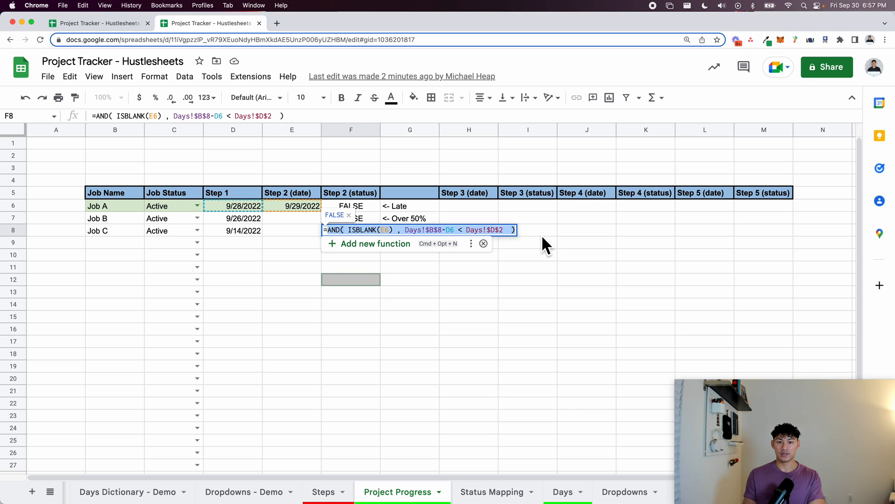
pyautogui.hotkey('ctrl', 'c')
# Paste F8's test into F12's IFS as the third condition, returning "Under 50%".
pyautogui.click(99, 24)
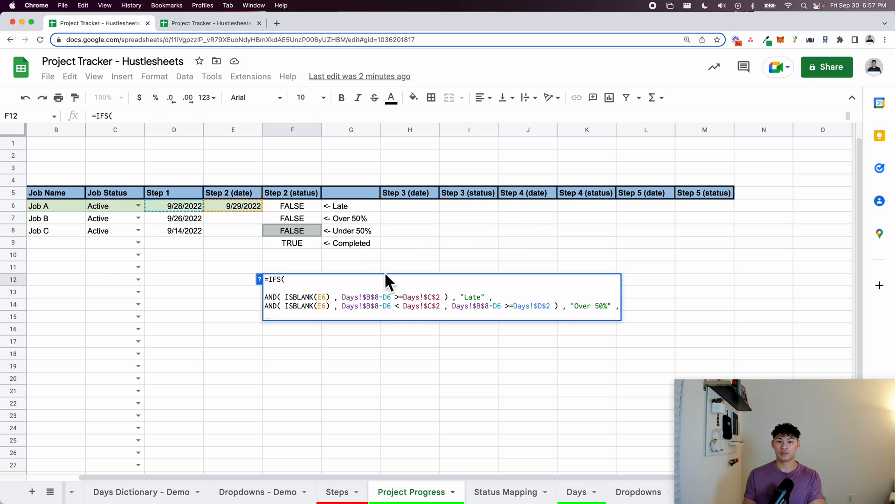
pyautogui.press('super+v')
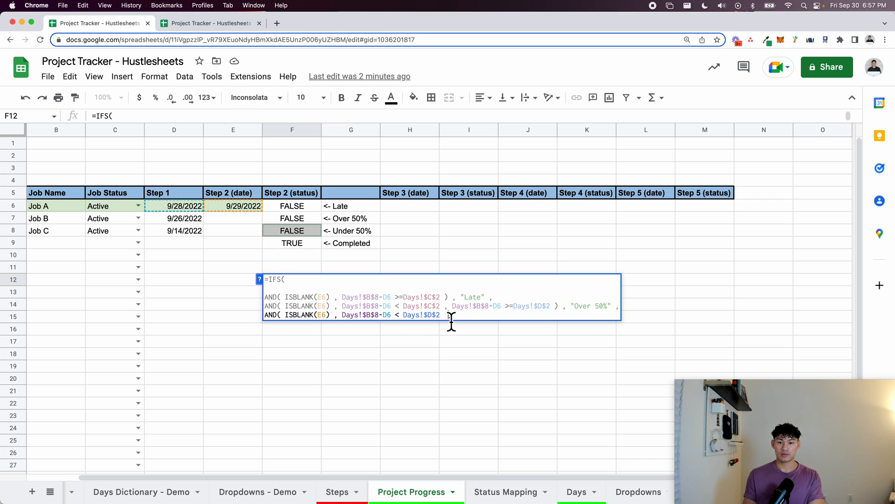
pyautogui.click(462, 321)
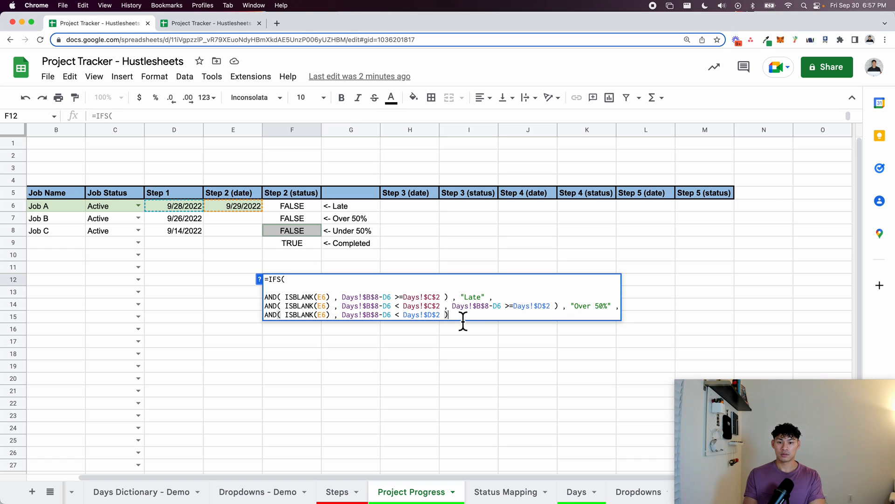
pyautogui.write(', ')
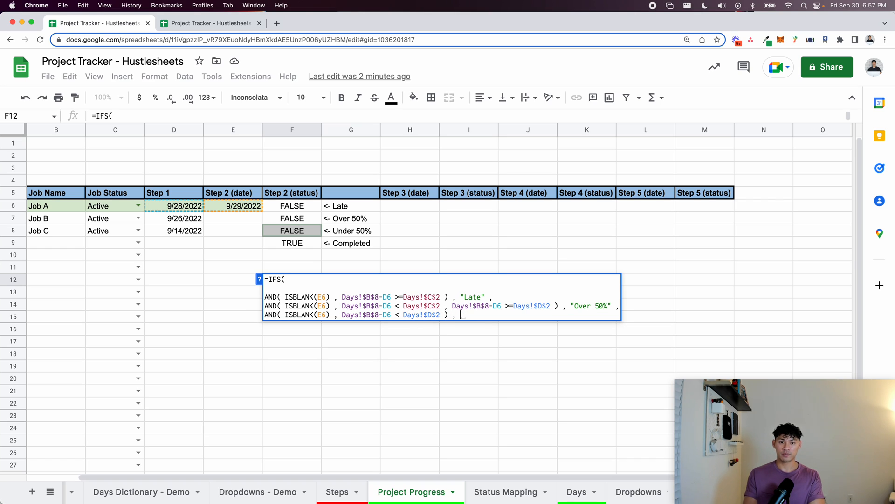
pyautogui.write('"Under')
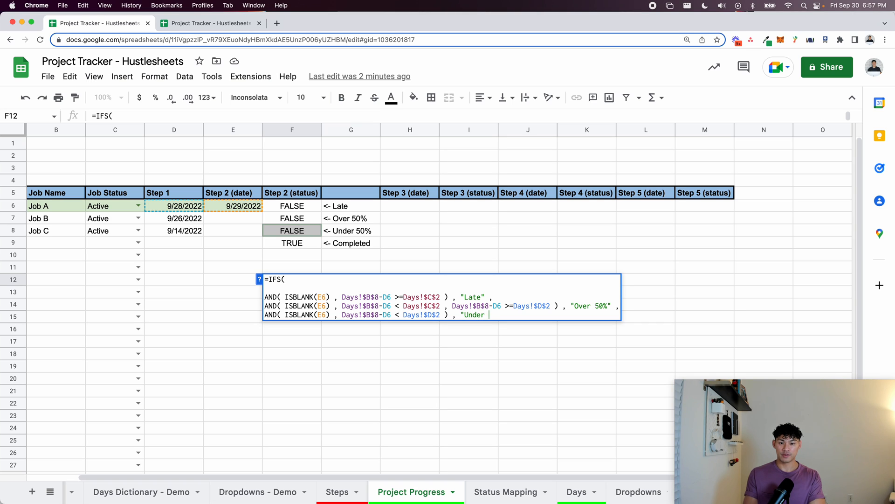
pyautogui.write(' 50%" ,')
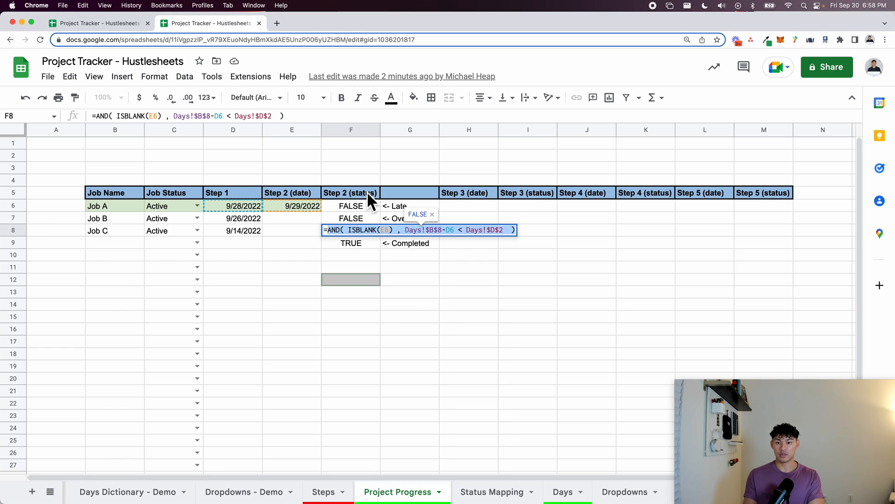
# Copy NOT(ISBLANK(E6)) from F9 in the second browser tab into F12's IFS as the fourth condition, returning "Completed".
pyautogui.press('Escape')
pyautogui.doubleClick(351, 247)
pyautogui.moveTo(329, 246); pyautogui.dragTo(402, 242)
pyautogui.press('super+c')
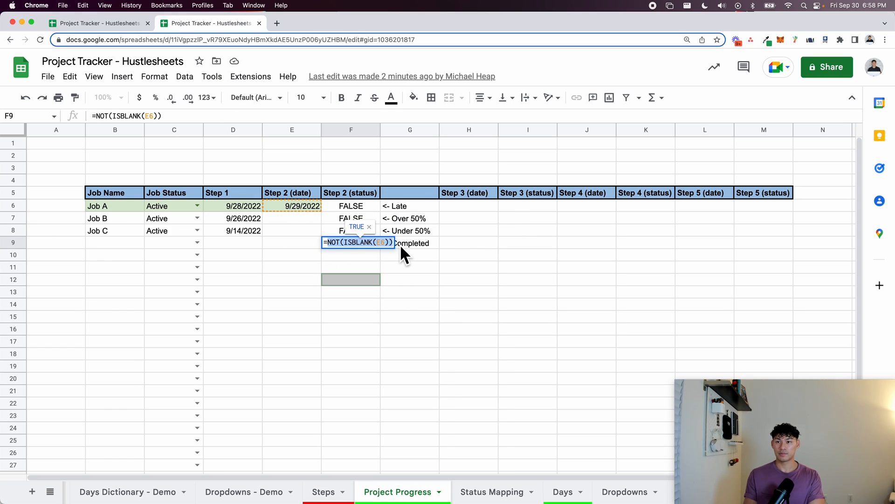
pyautogui.hotkey('ctrl', 'shift', 'Tab')
pyautogui.press('super+v')
pyautogui.write(', ')
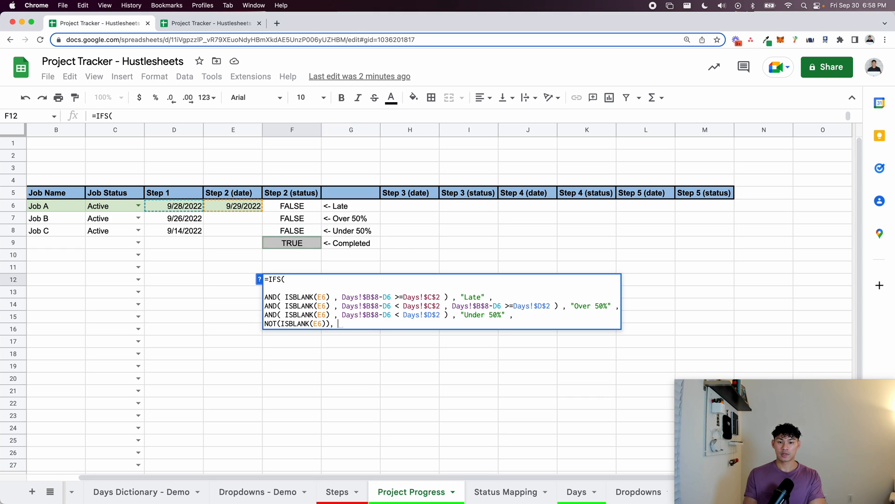
pyautogui.write('"Completed')
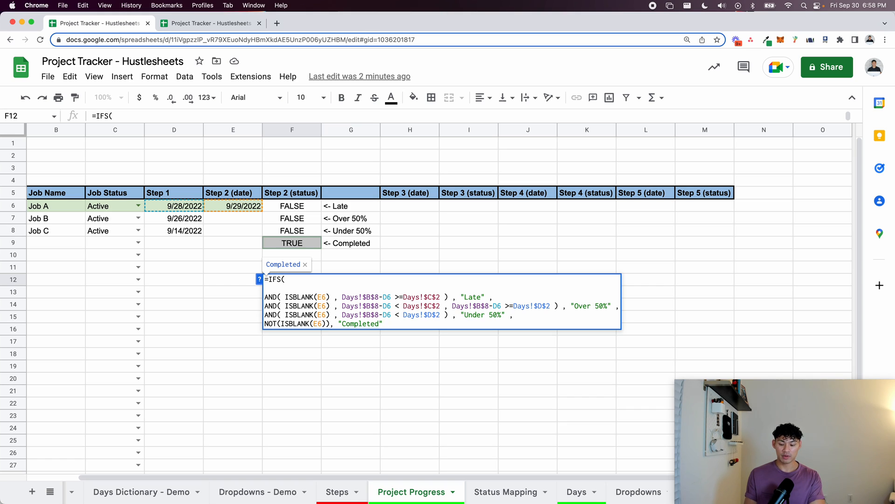
# Complete F12's IFS formula by closing the "Completed" text, adding a blank line and the final parenthesis, and commit it.
pyautogui.write('"')
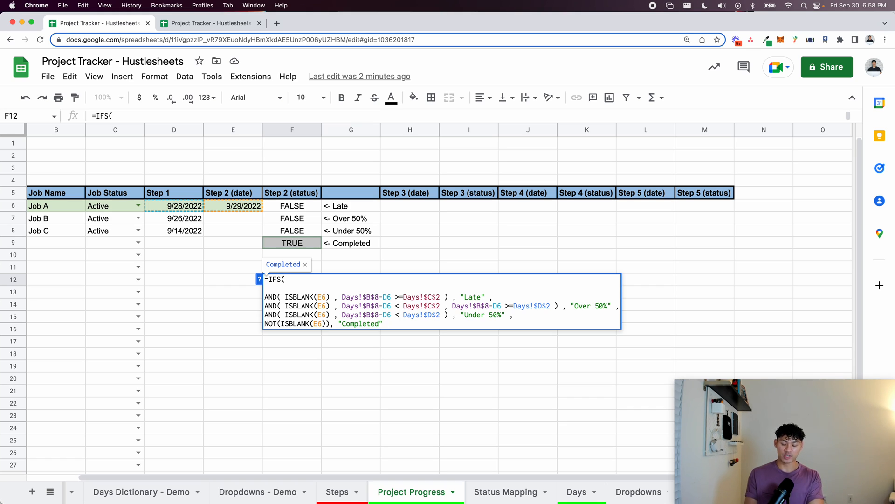
pyautogui.hotkey('alt', 'Return')
pyautogui.hotkey('alt', 'Return')
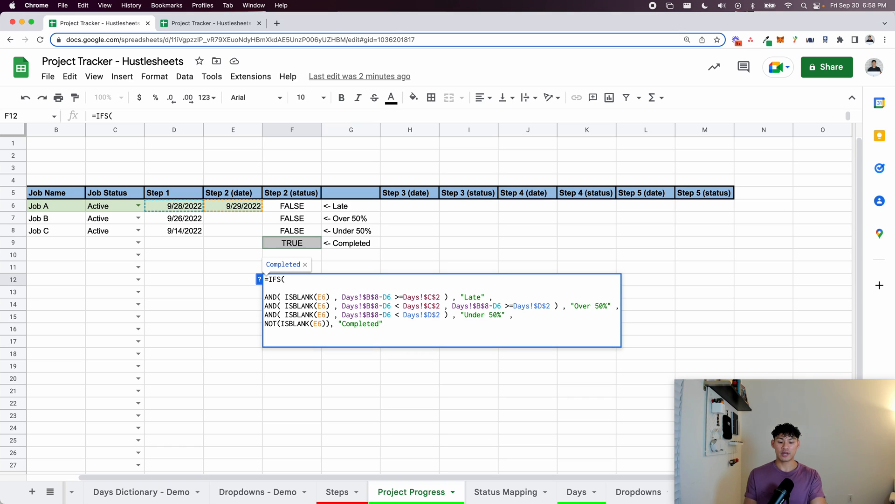
pyautogui.write(')')
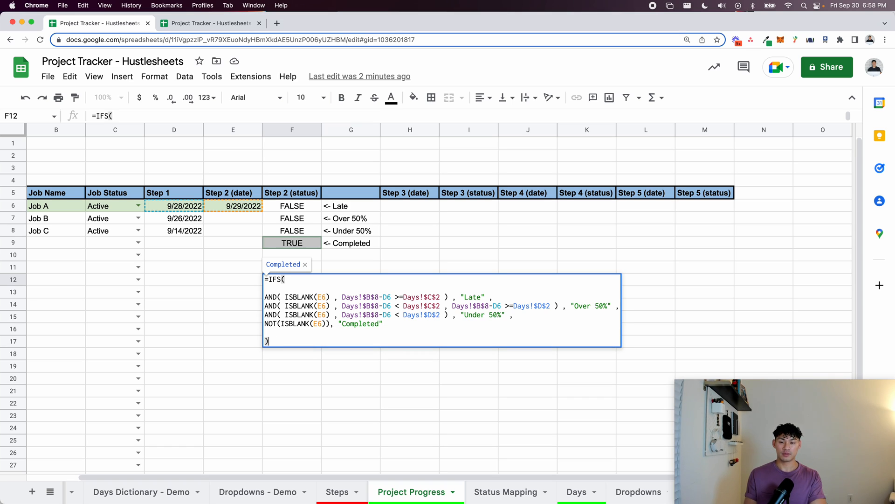
pyautogui.press('Return')
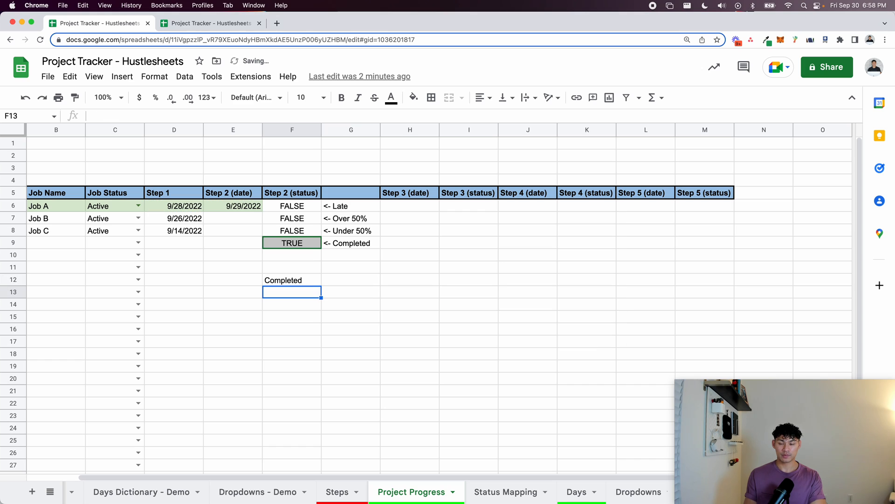
pyautogui.press('Up')
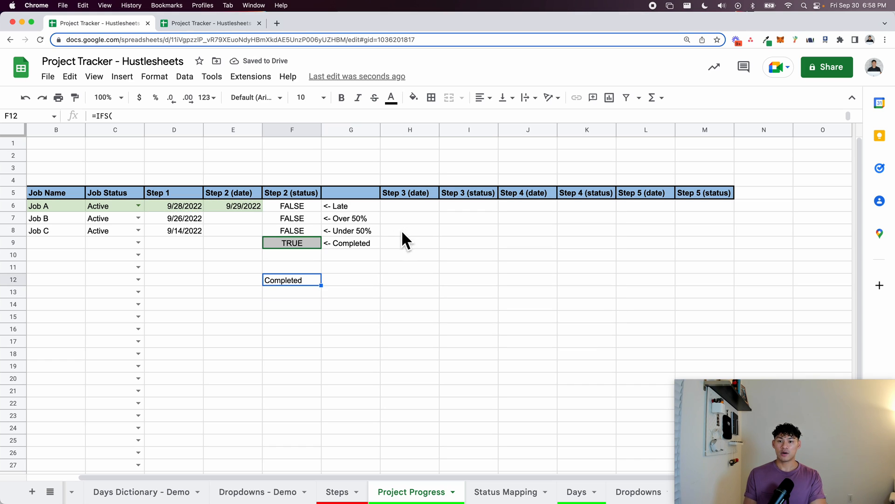
# Clear the separate tests and labels in F6:G9 and cut the full IFS formula out of F12.
pyautogui.moveTo(299, 210); pyautogui.dragTo(355, 245)
pyautogui.press('Delete')
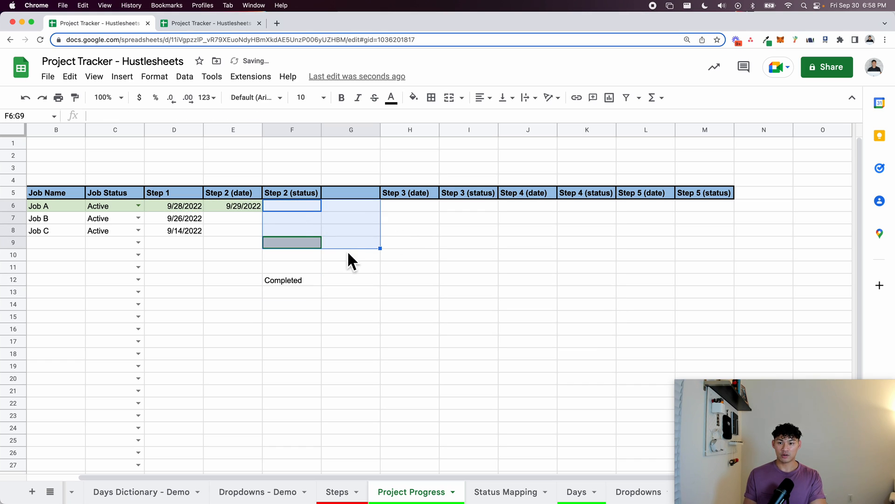
pyautogui.click(294, 280)
pyautogui.doubleClick(295, 281)
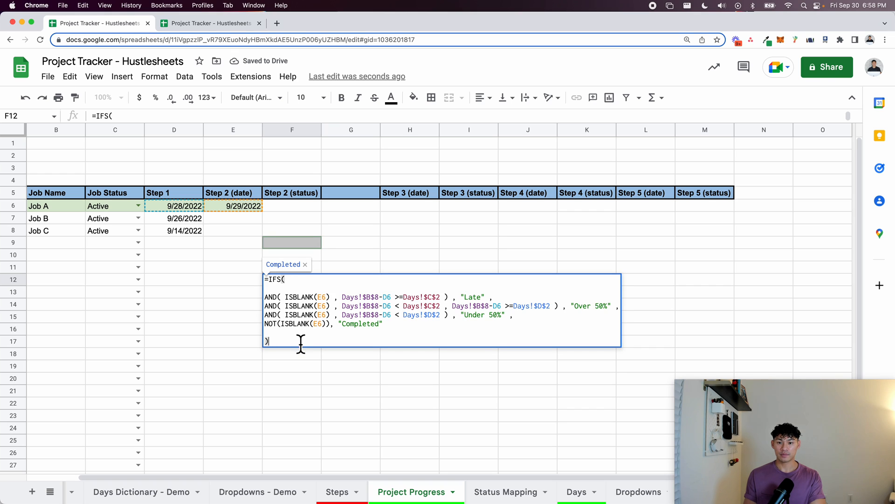
pyautogui.moveTo(300, 345); pyautogui.dragTo(265, 284)
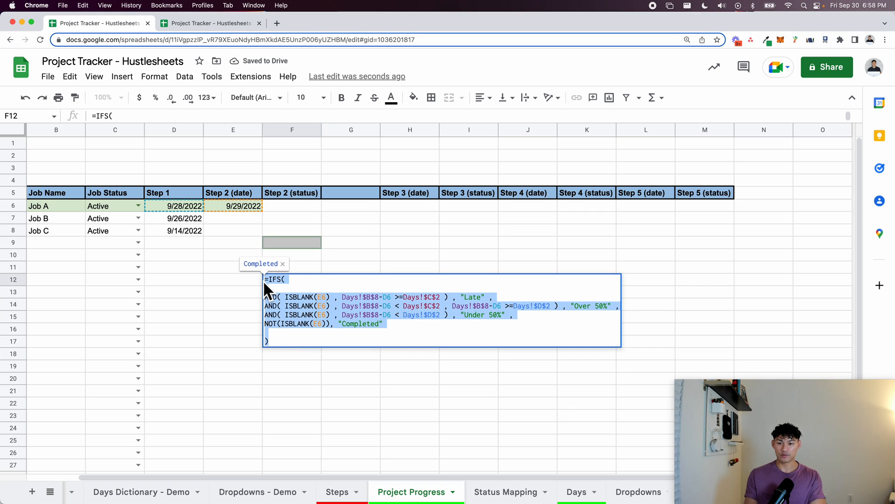
pyautogui.press('Escape')
pyautogui.press('Delete')
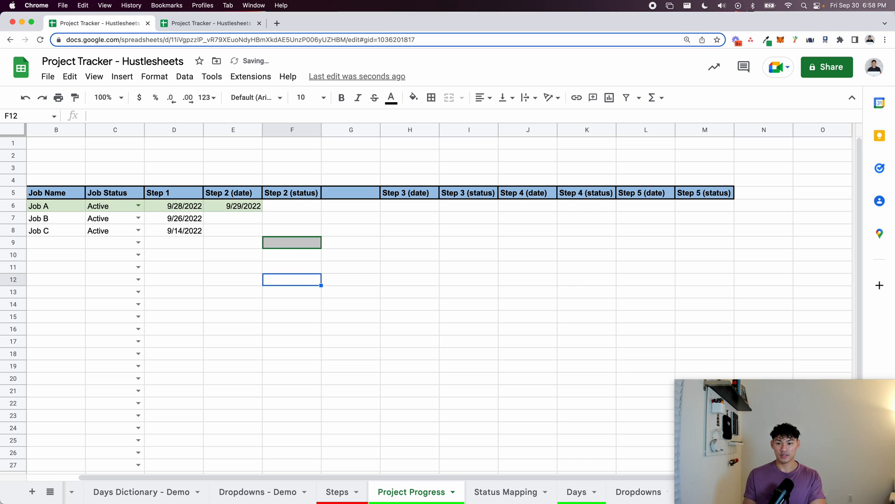
# Paste the complete IFS formula into F6 as Job A's Step 2 status and review it there.
pyautogui.doubleClick(284, 207)
pyautogui.press('super+v')
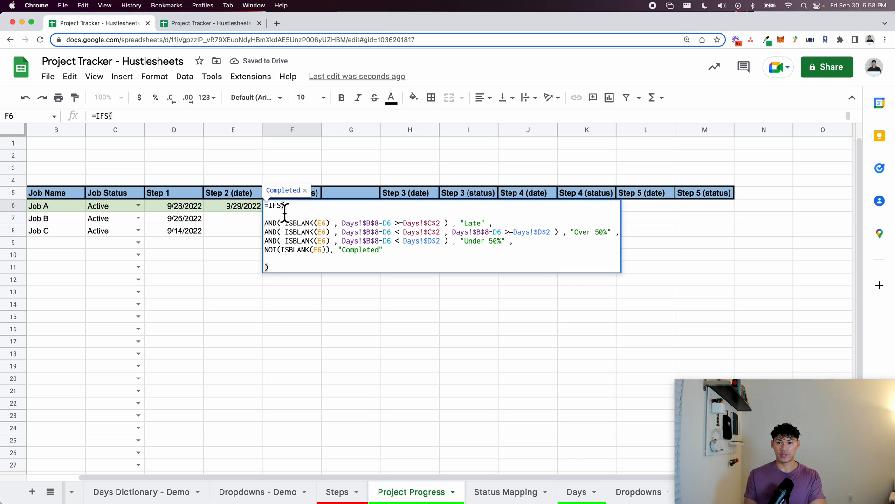
pyautogui.press('Return')
pyautogui.click(301, 208)
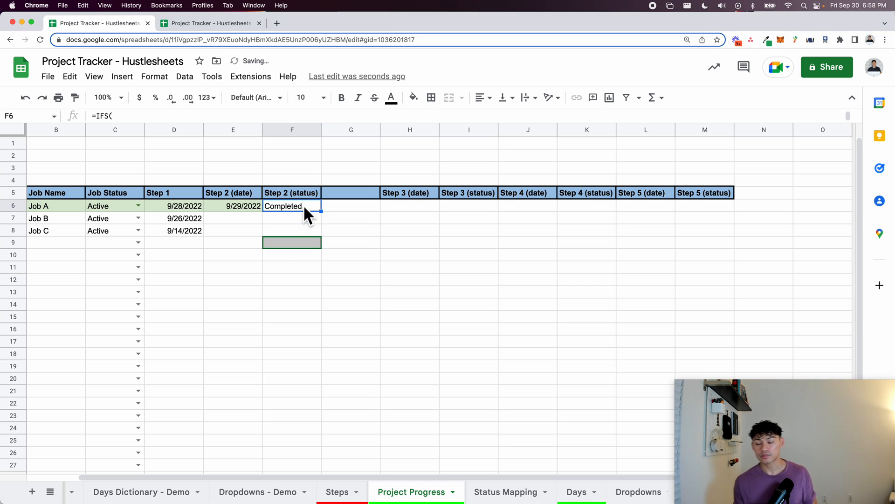
pyautogui.press('Return')
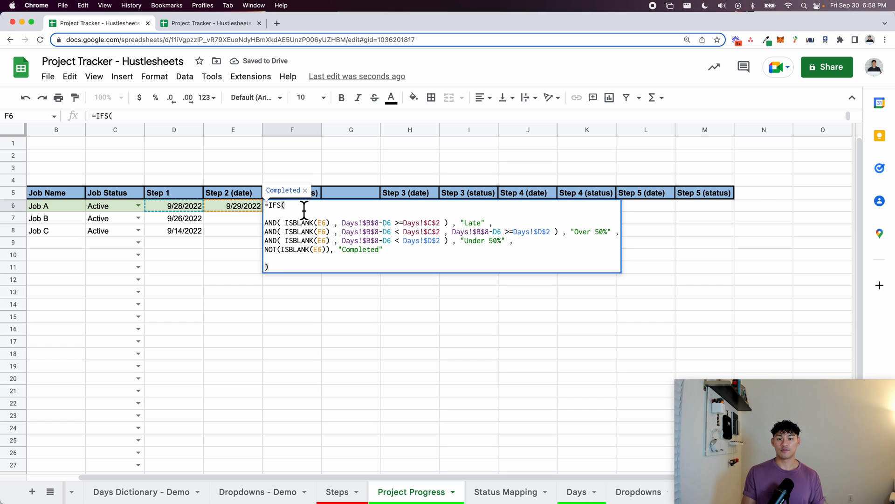
pyautogui.press('Escape')
# Clear Job A's Step 2 date and test its status with Step 1 dates 9/8, 9/21, 9/19 and finally 9/28/2022.
pyautogui.click(240, 208)
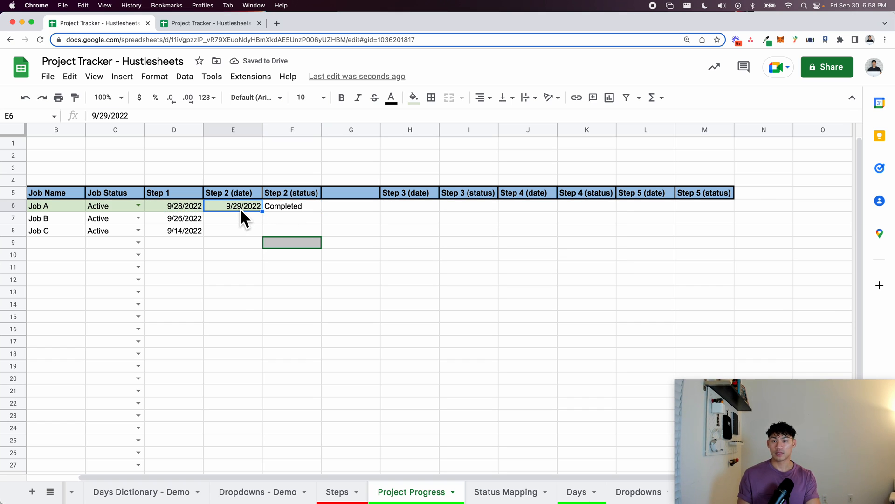
pyautogui.press('Delete')
pyautogui.doubleClick(180, 208)
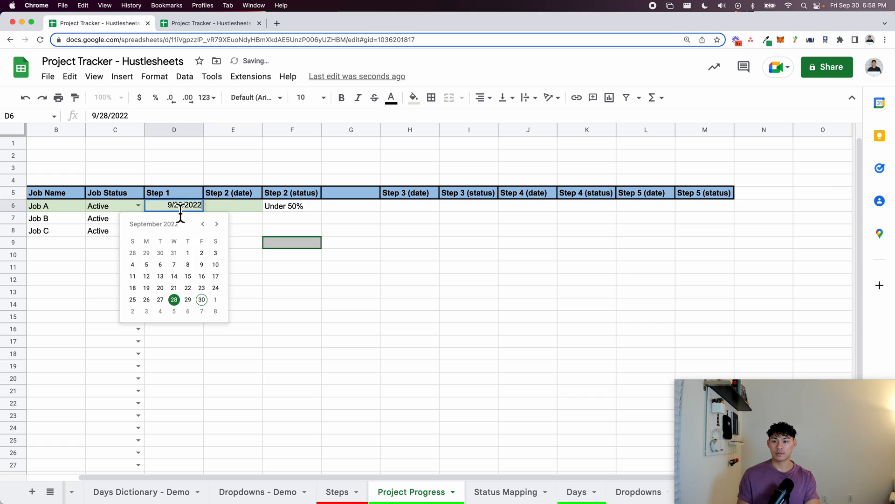
pyautogui.click(188, 265)
pyautogui.doubleClick(181, 208)
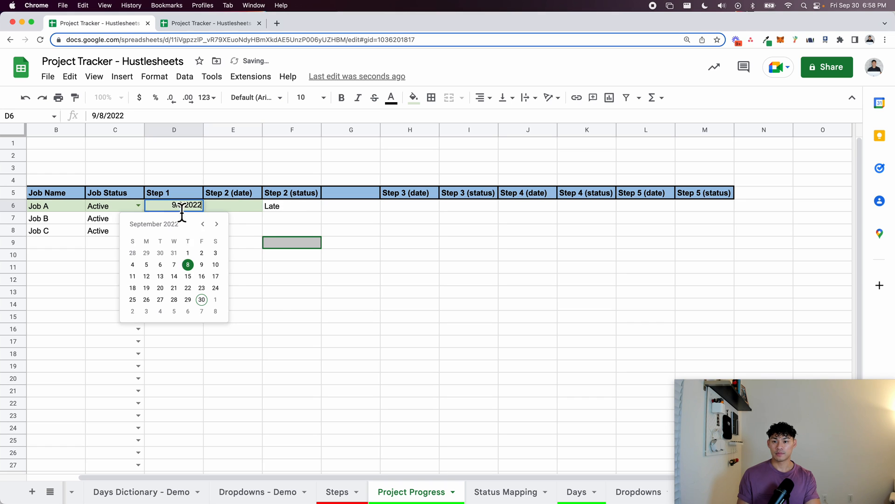
pyautogui.click(177, 292)
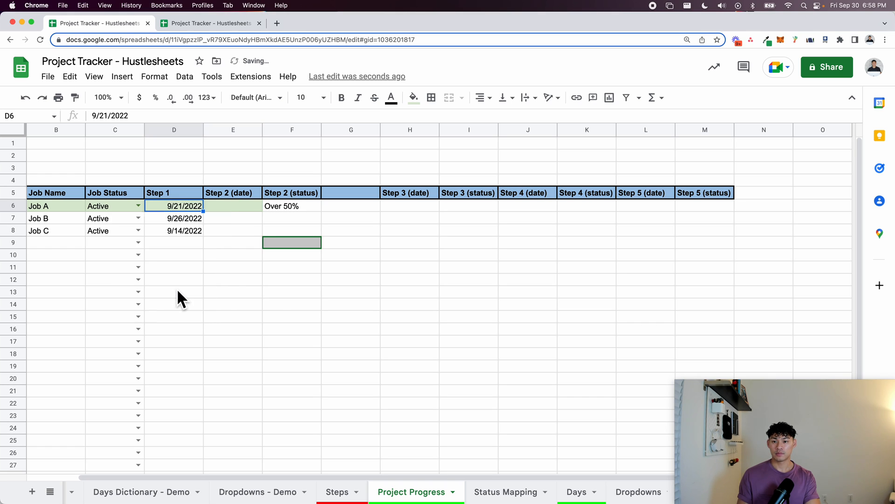
pyautogui.doubleClick(187, 206)
pyautogui.click(148, 290)
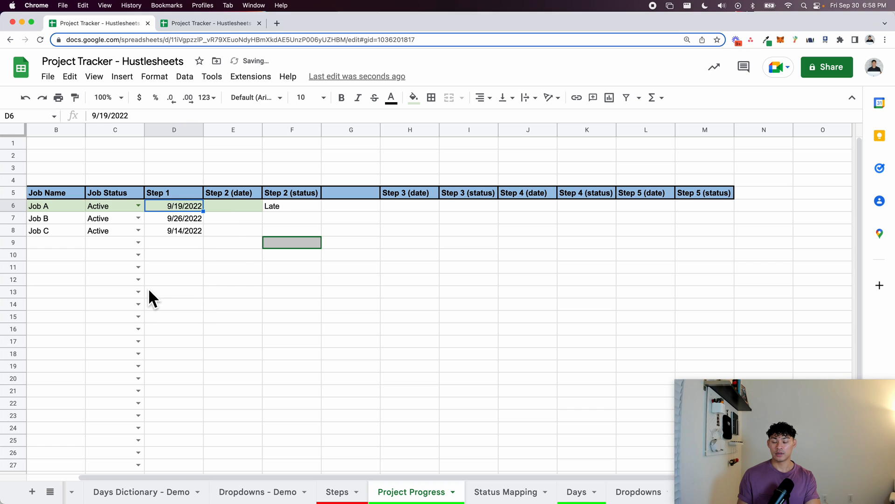
pyautogui.doubleClick(178, 205)
pyautogui.click(179, 301)
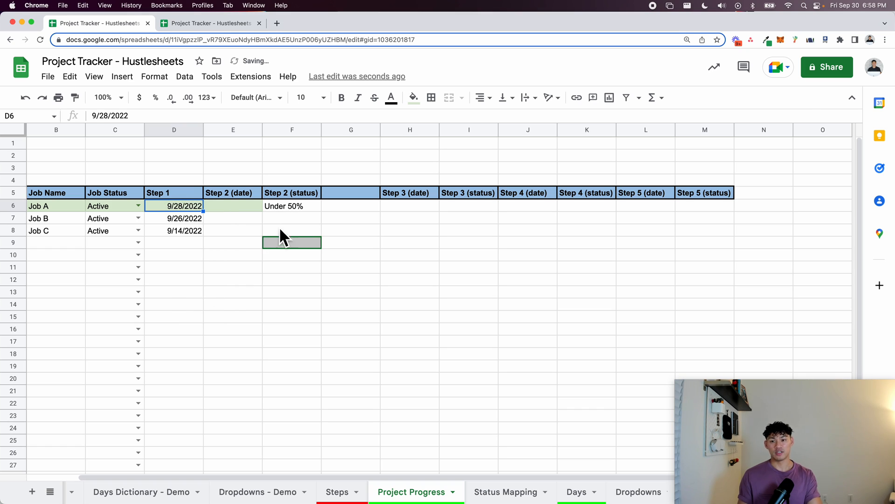
# Change the fill color of Job A's cells B6:E6 to white.
pyautogui.click(285, 210)
pyautogui.moveTo(229, 206); pyautogui.dragTo(34, 208)
pyautogui.click(414, 98)
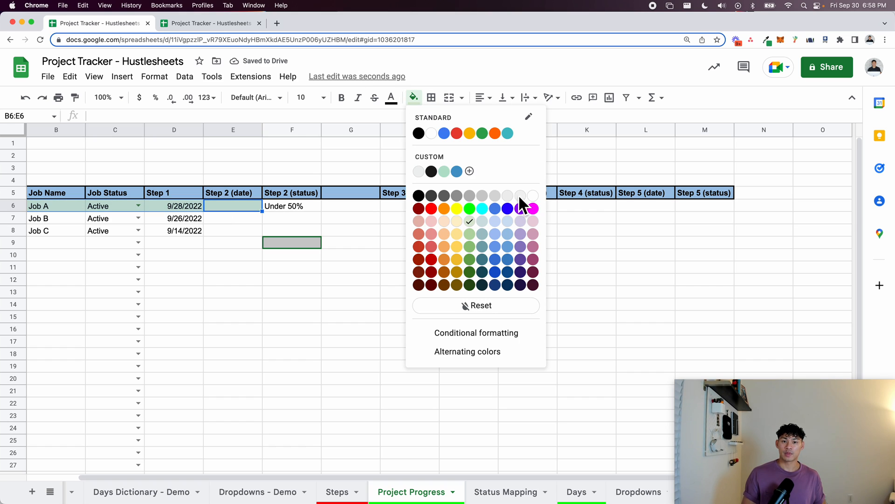
pyautogui.click(531, 201)
pyautogui.click(413, 97)
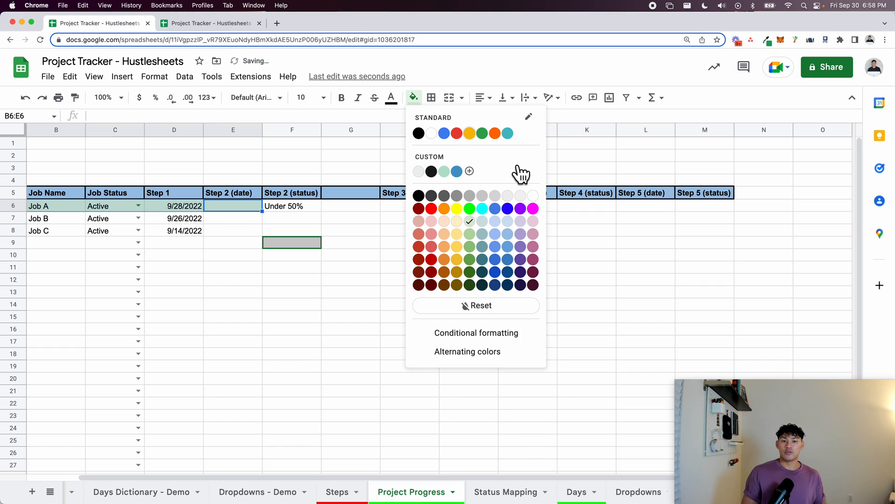
pyautogui.click(533, 195)
pyautogui.click(347, 264)
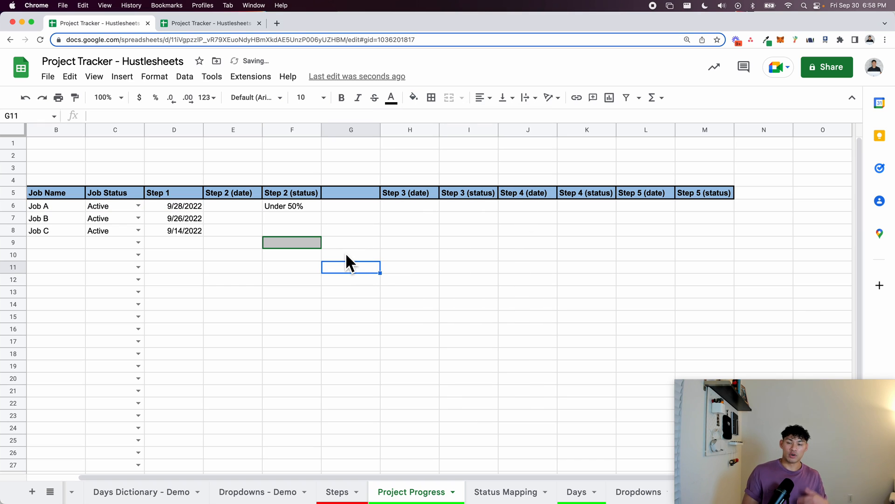
# Try a bright green fill on E6:F6 to illustrate status coloring, and undo it.
pyautogui.click(277, 209)
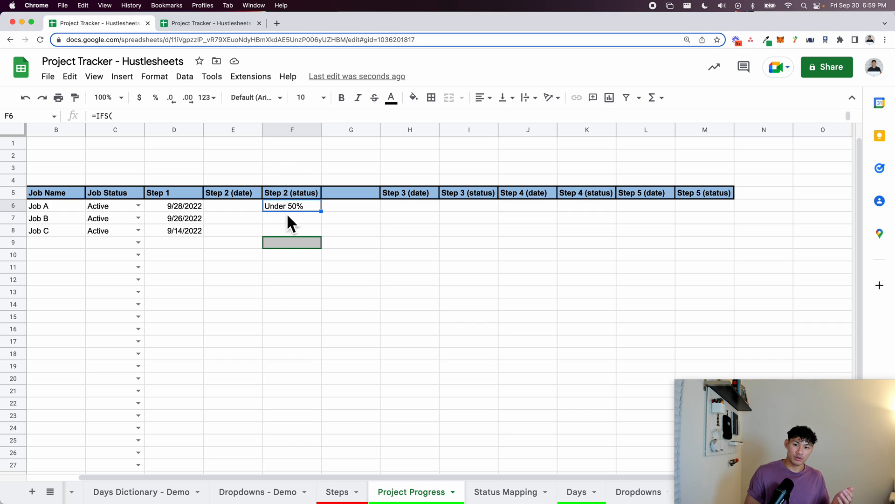
pyautogui.moveTo(232, 211); pyautogui.dragTo(301, 212)
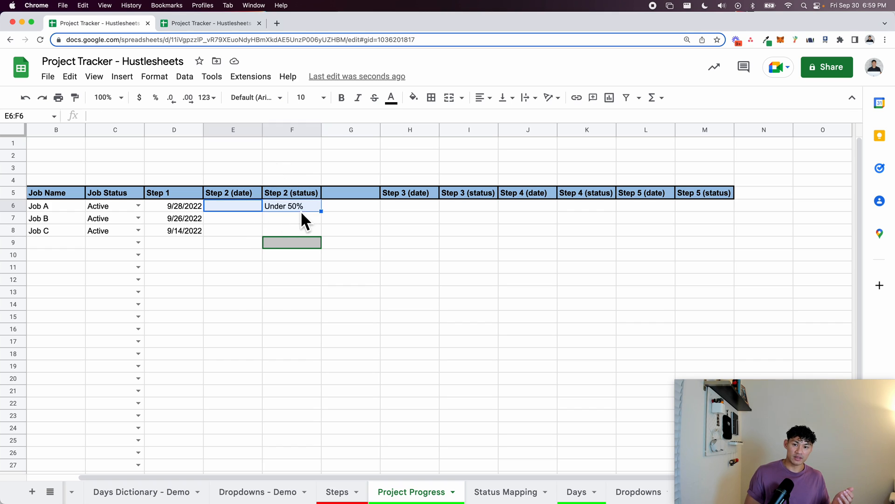
pyautogui.click(414, 98)
pyautogui.click(457, 218)
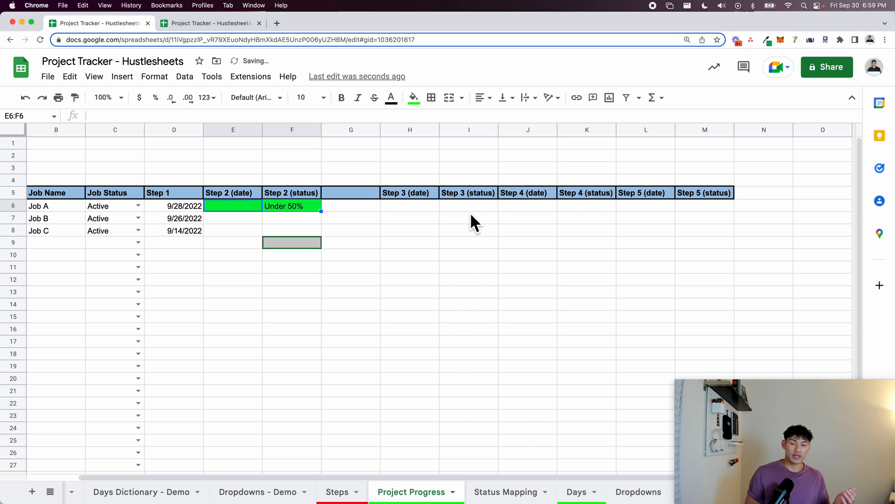
pyautogui.press('super+z')
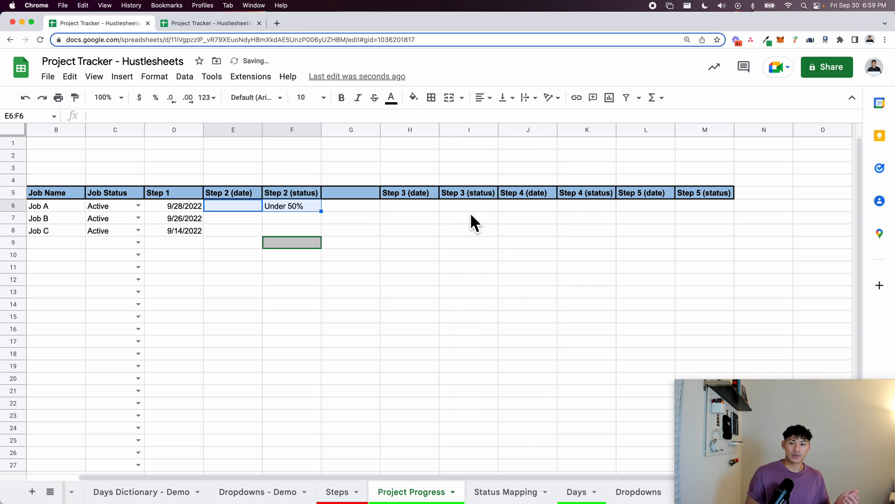
# Fill F6's IFS formula down through F16 and move the second browser tab's selection out of the way to N9.
pyautogui.click(302, 204)
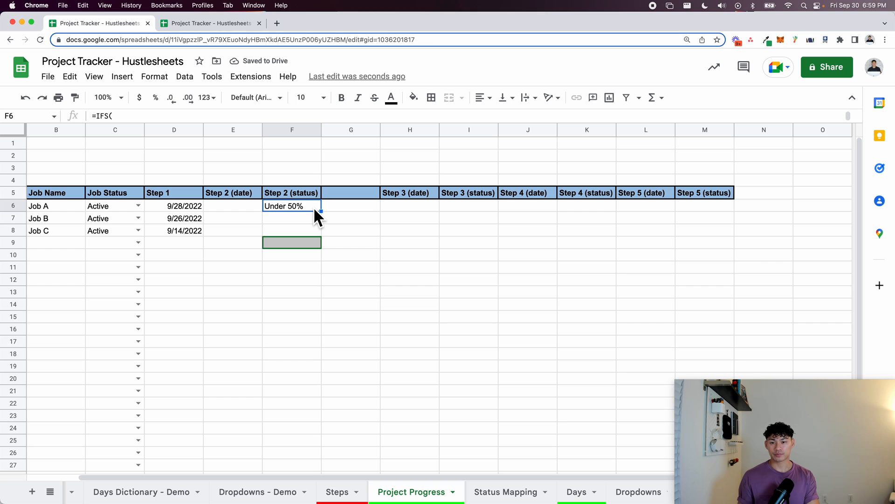
pyautogui.moveTo(322, 212); pyautogui.dragTo(325, 334)
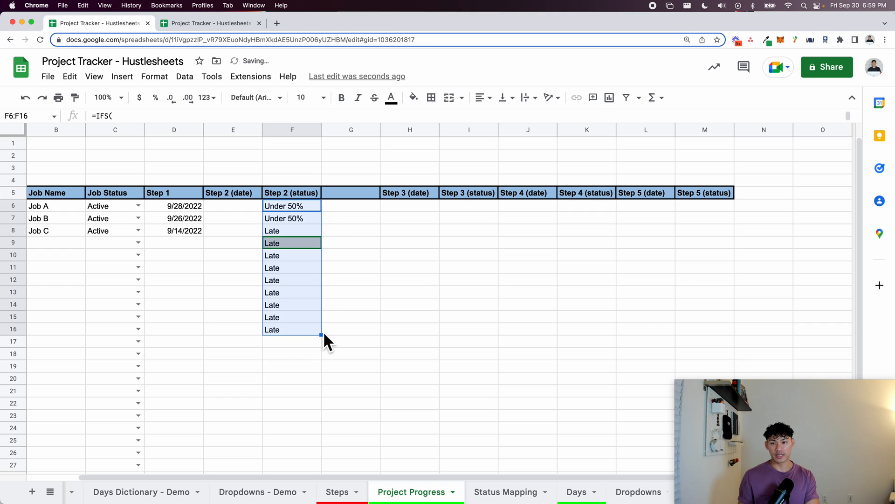
pyautogui.click(239, 26)
pyautogui.press('Escape')
pyautogui.click(815, 244)
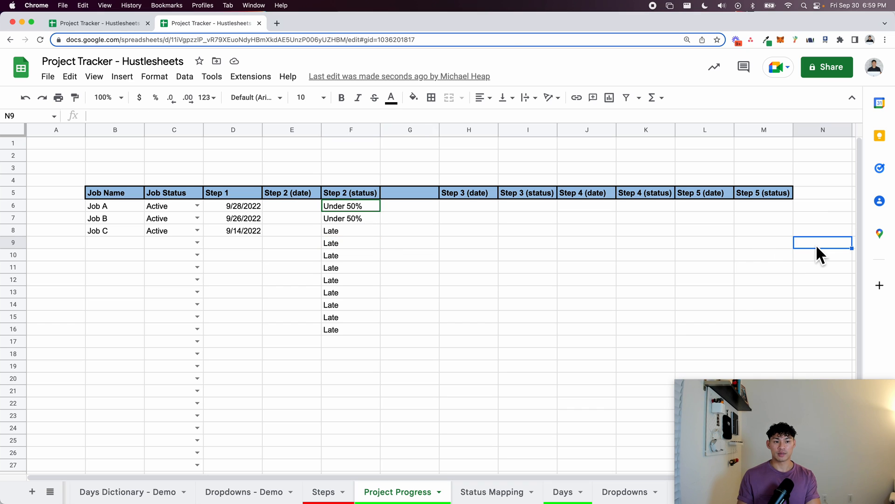
pyautogui.click(124, 24)
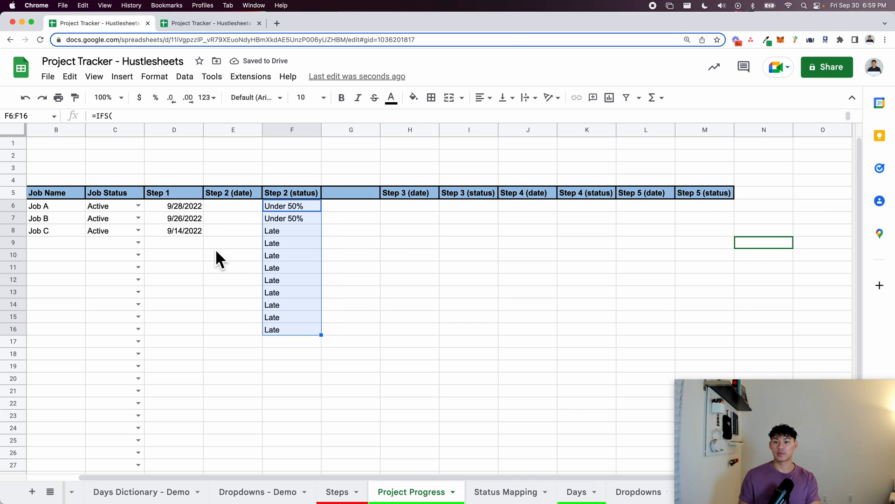
# Examine the IFS formulas copied into rows without a job, such as F14, leaving them unedited.
pyautogui.click(235, 255)
pyautogui.click(291, 238)
pyautogui.doubleClick(291, 239)
pyautogui.click(245, 313)
pyautogui.click(285, 304)
pyautogui.doubleClick(284, 305)
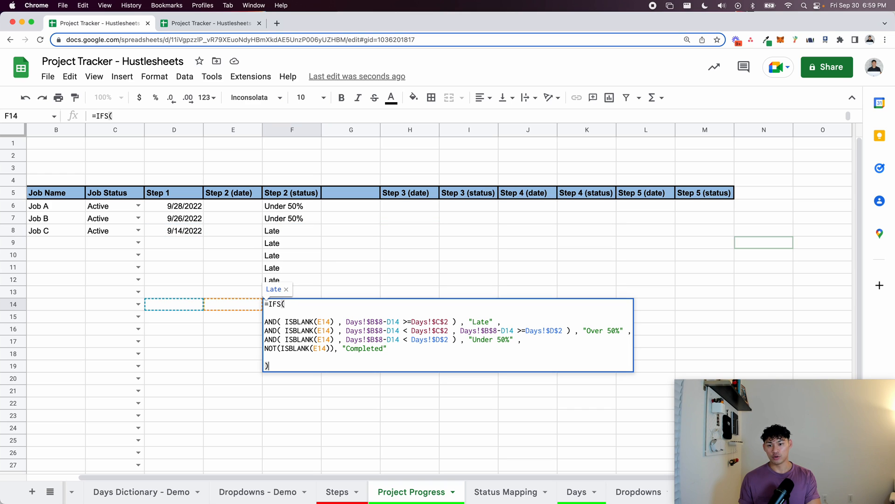
pyautogui.click(186, 270)
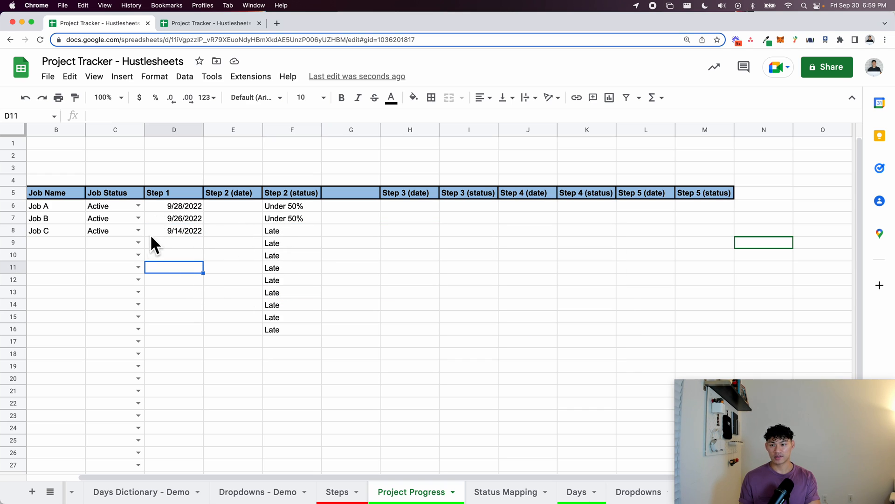
# Try clearing the Step 2 status formulas in F6:F17, and undo the deletion.
pyautogui.hscroll(-2, 122, 241)
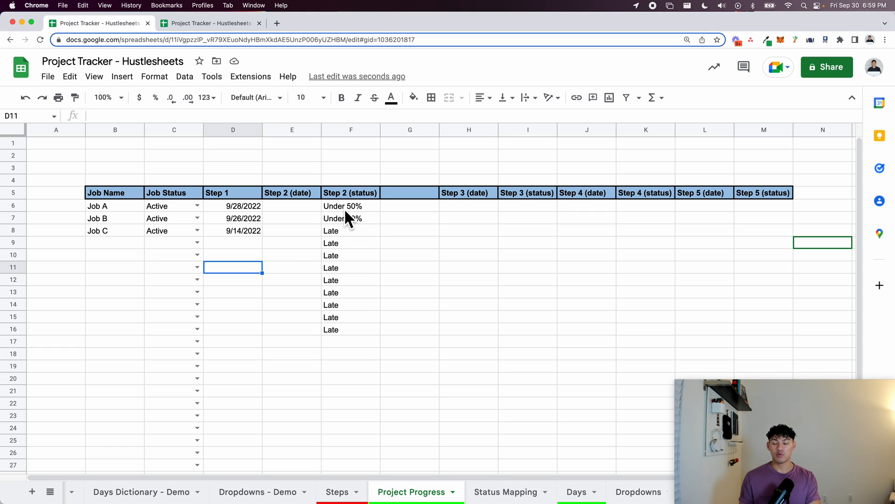
pyautogui.moveTo(237, 210); pyautogui.dragTo(239, 337)
pyautogui.moveTo(341, 208); pyautogui.dragTo(342, 332)
pyautogui.press('Delete')
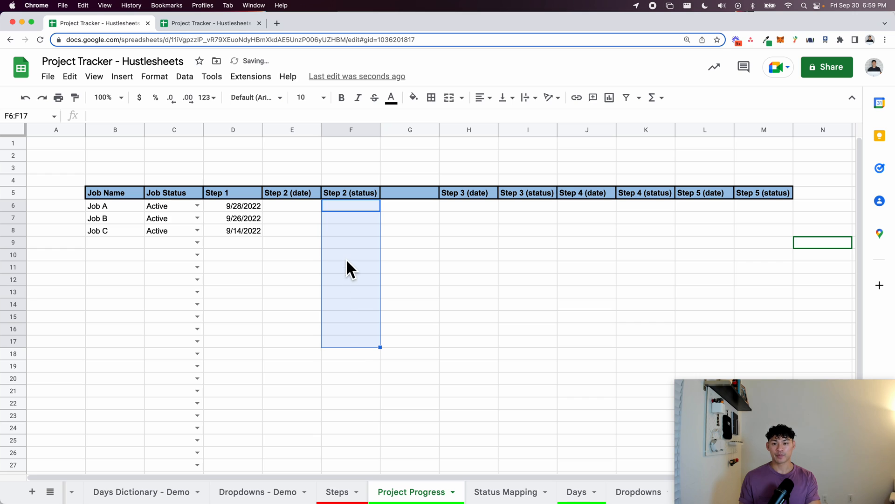
pyautogui.click(350, 207)
pyautogui.press('super+z')
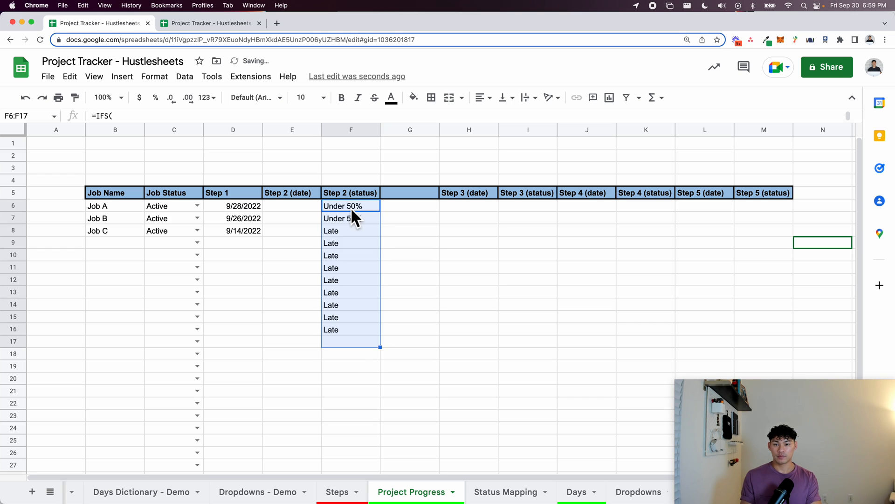
# Clear the status formulas in F7:F17 and begin wrapping F6's IFS formula in an IF that tests D6 = "".
pyautogui.moveTo(348, 218); pyautogui.dragTo(350, 342)
pyautogui.press('Delete')
pyautogui.doubleClick(354, 206)
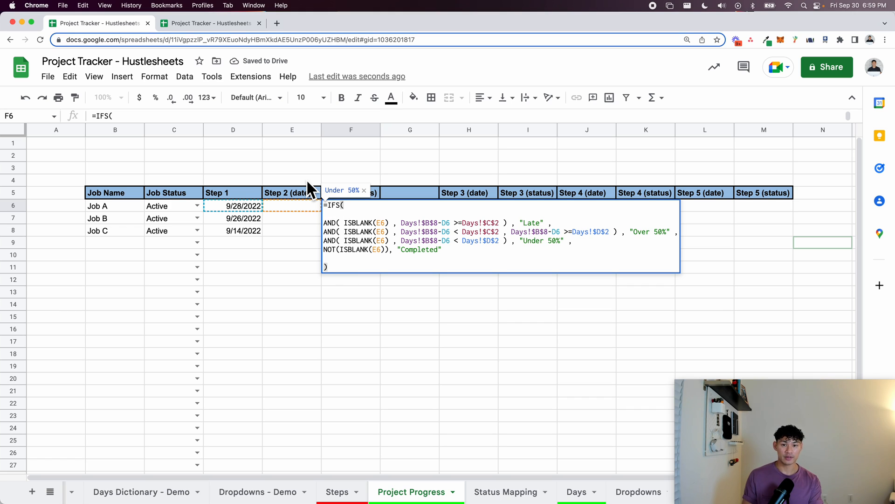
pyautogui.click(330, 205)
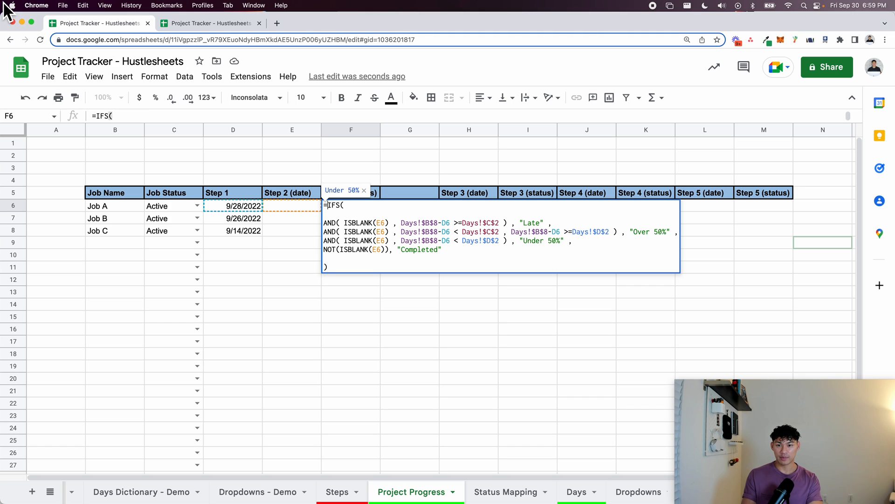
pyautogui.write('IF(')
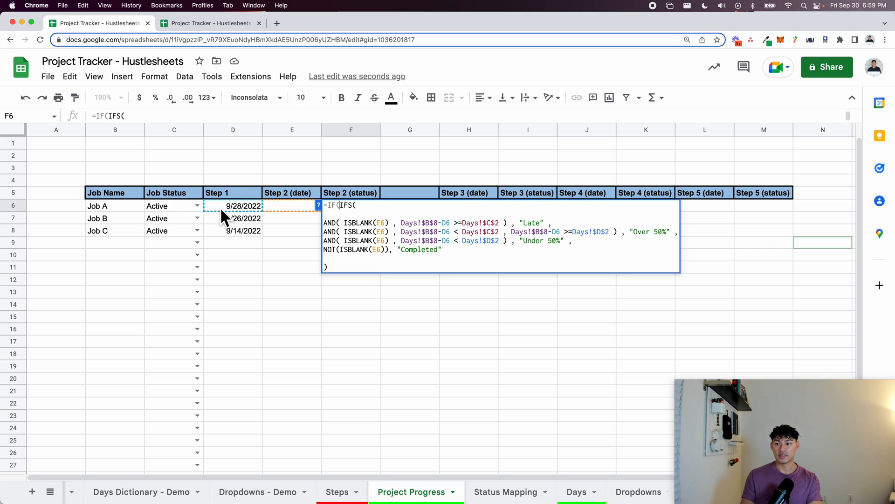
pyautogui.click(235, 207)
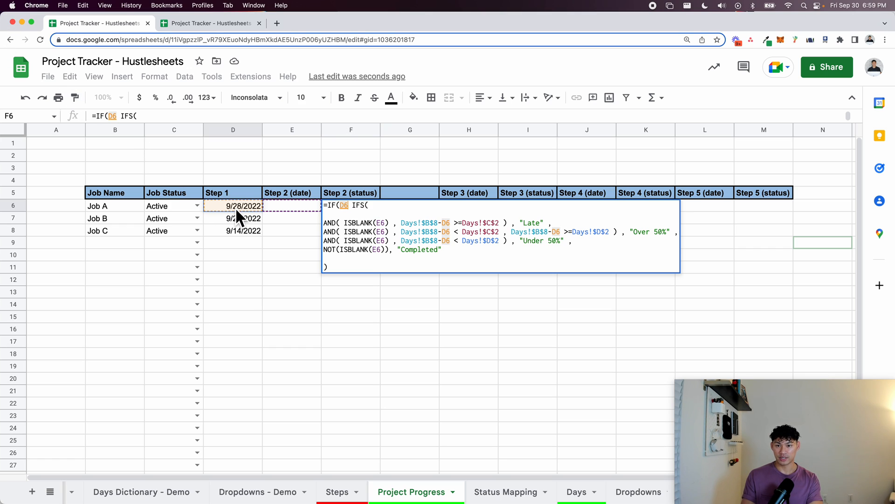
pyautogui.write('= ')
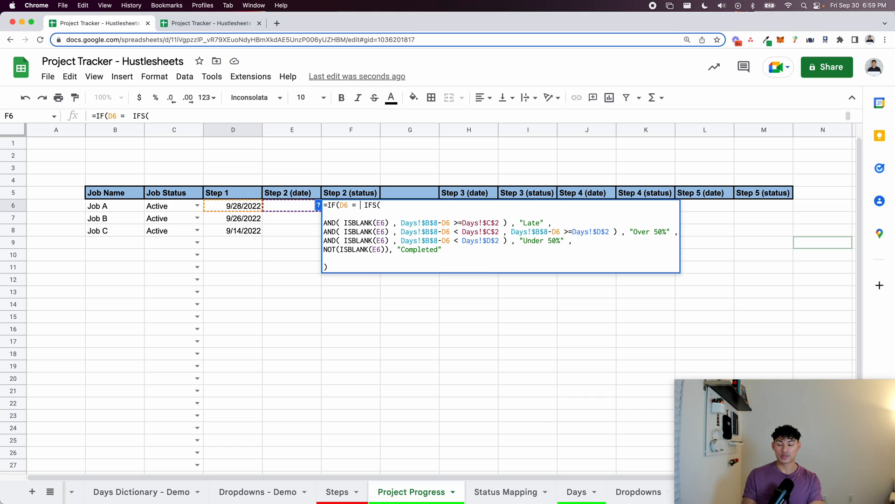
pyautogui.write('""')
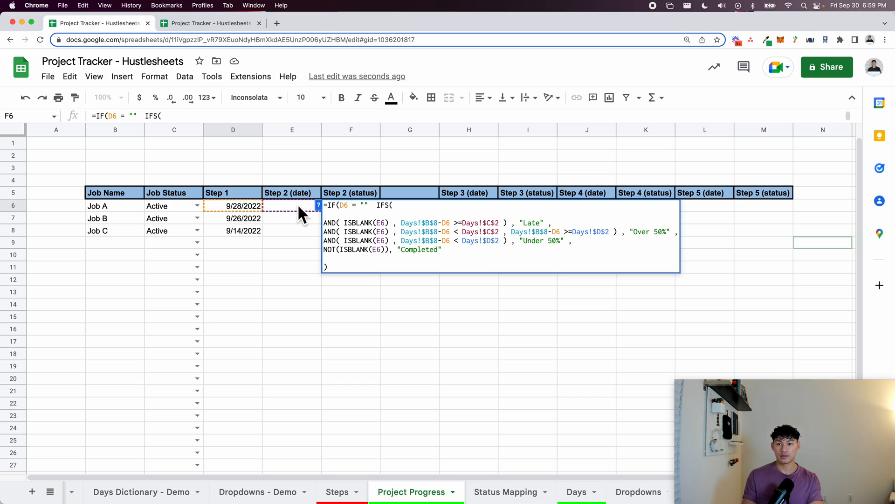
# Complete F6's IF with "" as the true value and the IFS block, set on its own lines, as the false value.
pyautogui.click(318, 204)
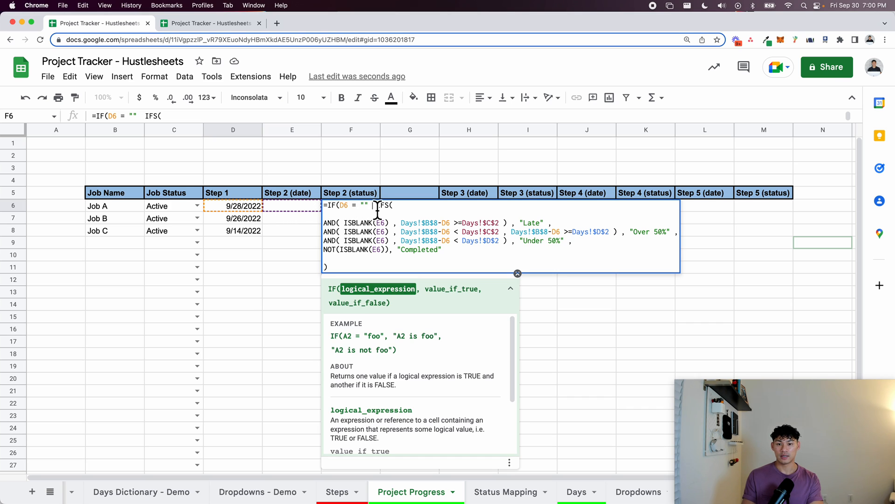
pyautogui.write(', ""')
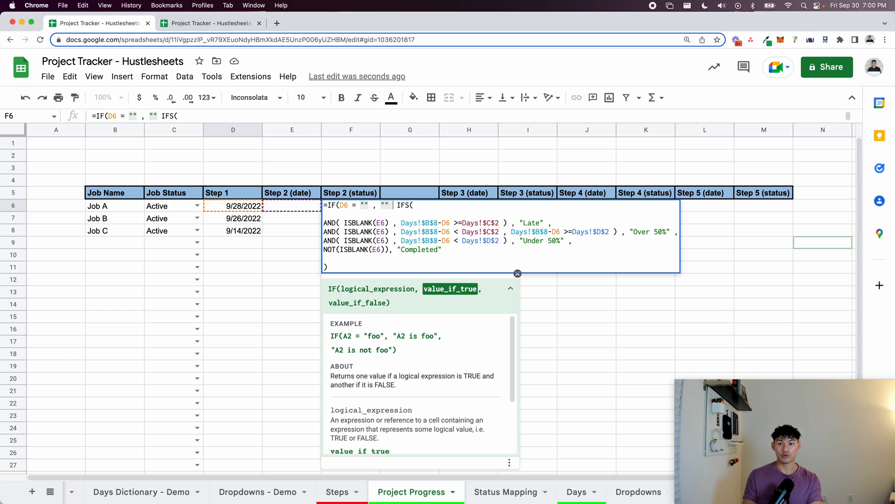
pyautogui.write(' ,')
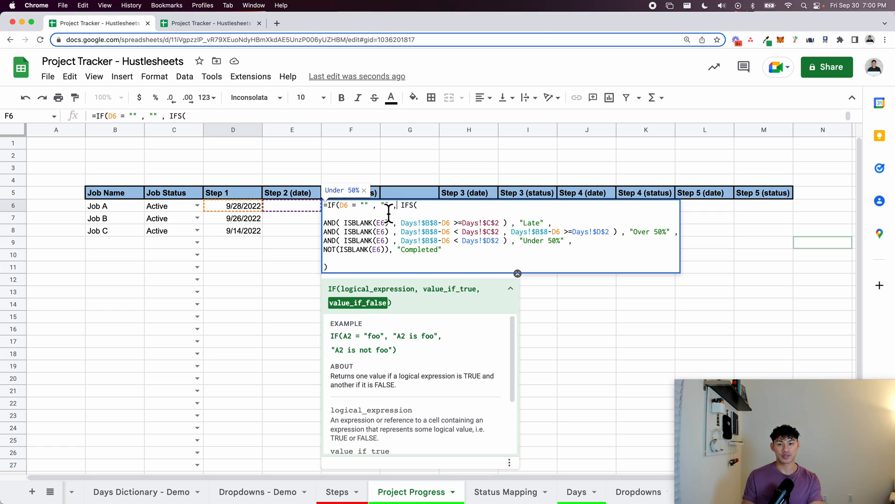
pyautogui.click(402, 210)
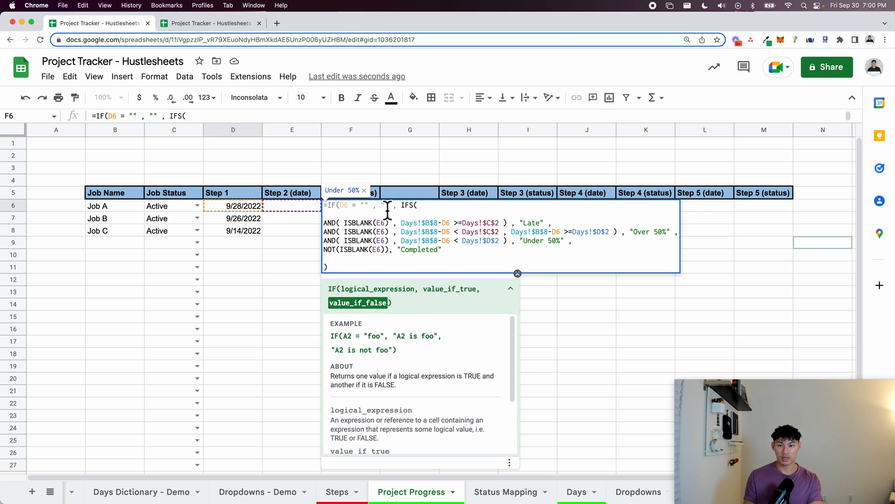
pyautogui.hotkey('alt', 'Return')
pyautogui.hotkey('alt', 'Return')
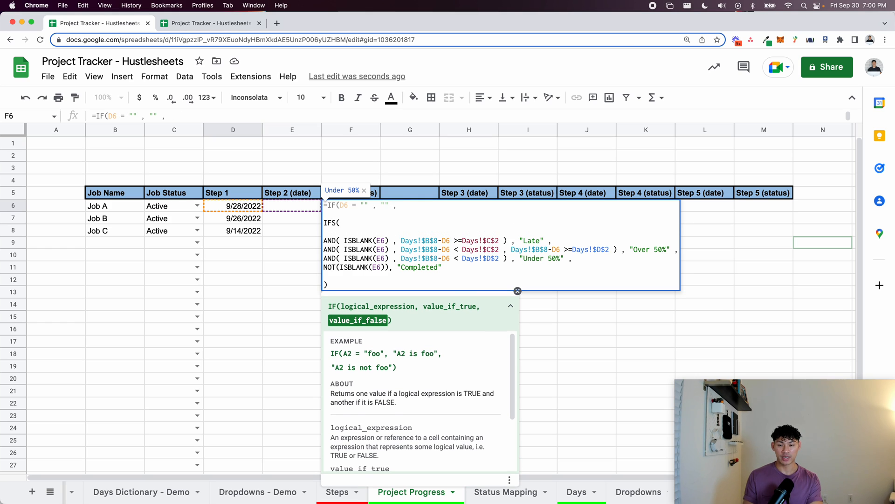
pyautogui.press('Return')
pyautogui.press('Up')
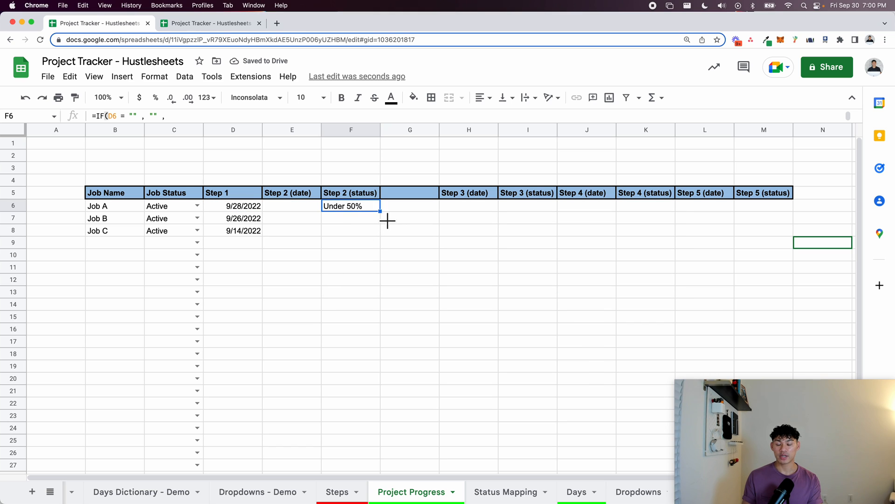
# Fill F6's combined IF/IFS formula down the Step 2 status column and check the copy in F15, leaving it unedited.
pyautogui.moveTo(380, 211); pyautogui.dragTo(388, 406)
pyautogui.click(362, 324)
pyautogui.doubleClick(362, 324)
pyautogui.press('Escape')
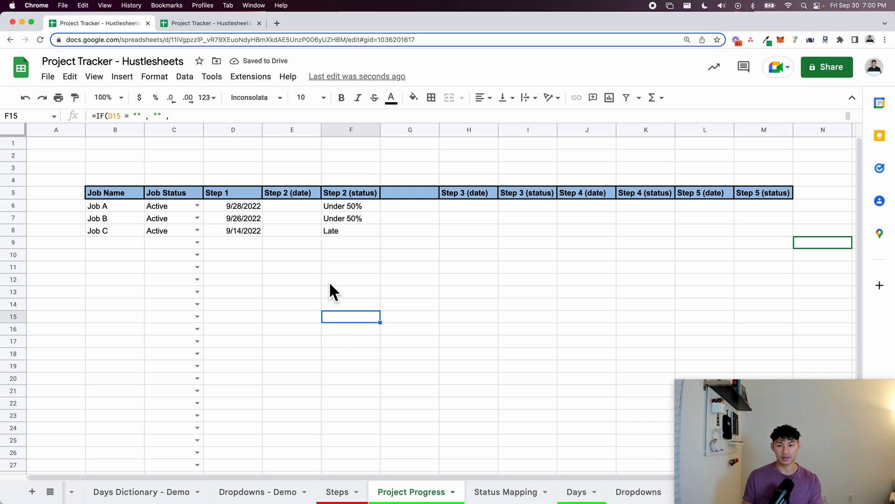
# Try the Step 1 date 9/23/2022 in D15 to test that row's status formula, and clear the date.
pyautogui.click(250, 320)
pyautogui.doubleClick(250, 319)
pyautogui.click(258, 406)
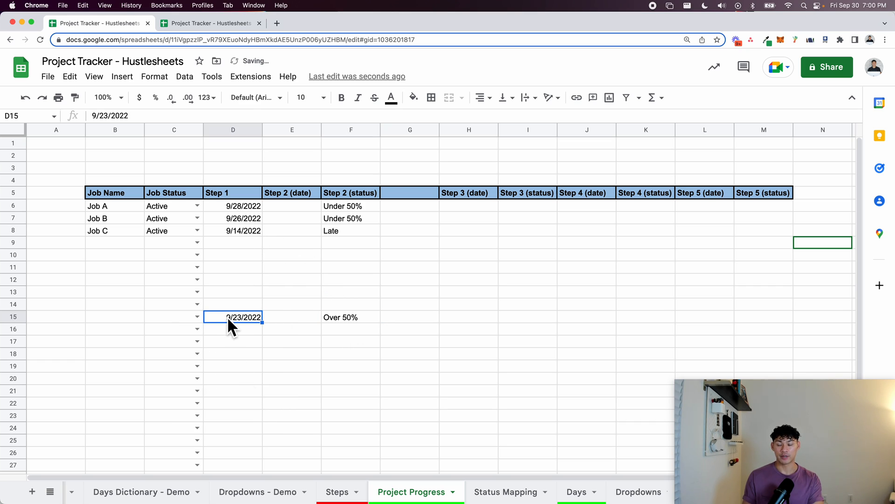
pyautogui.press('BackSpace')
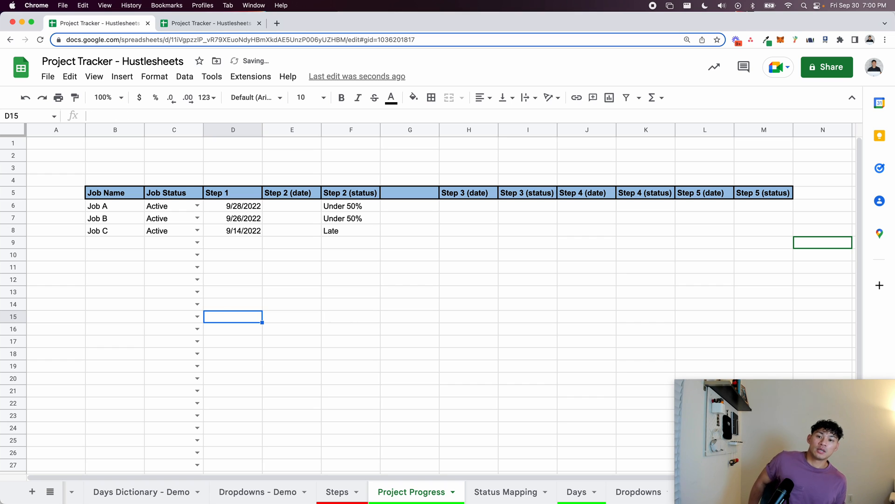
# Fill F6's status formula down through F30.
pyautogui.moveTo(349, 207); pyautogui.dragTo(358, 410)
pyautogui.press('super+d')
pyautogui.press('super+shift+Down')
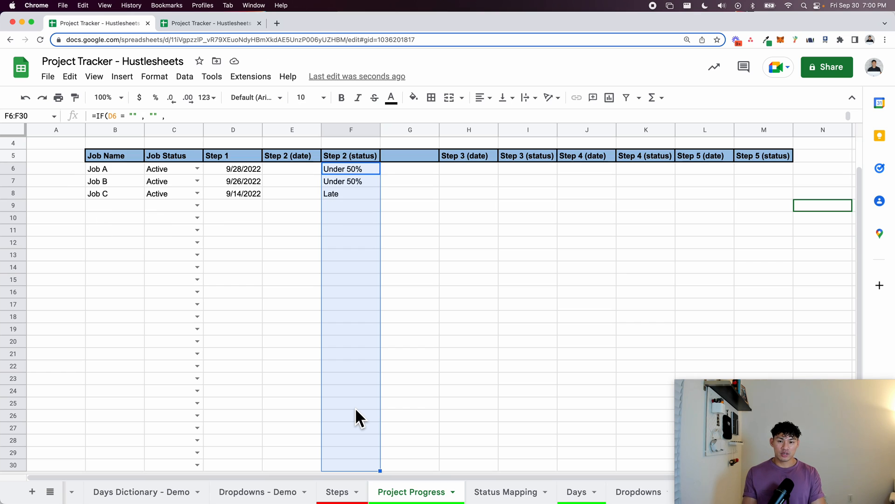
pyautogui.press('Up')
pyautogui.press('Down')
pyautogui.scroll(1, 359, 422)
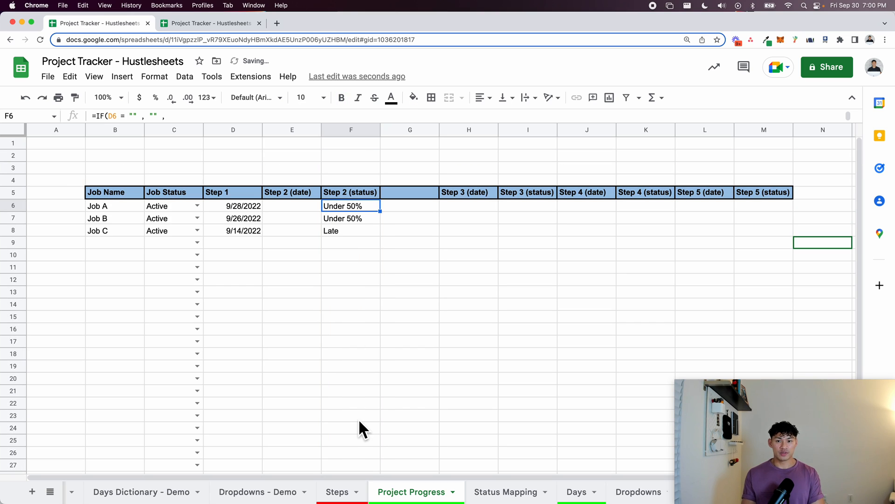
# Try clearing the status formula in F13, and undo the deletion.
pyautogui.click(348, 327)
pyautogui.click(341, 293)
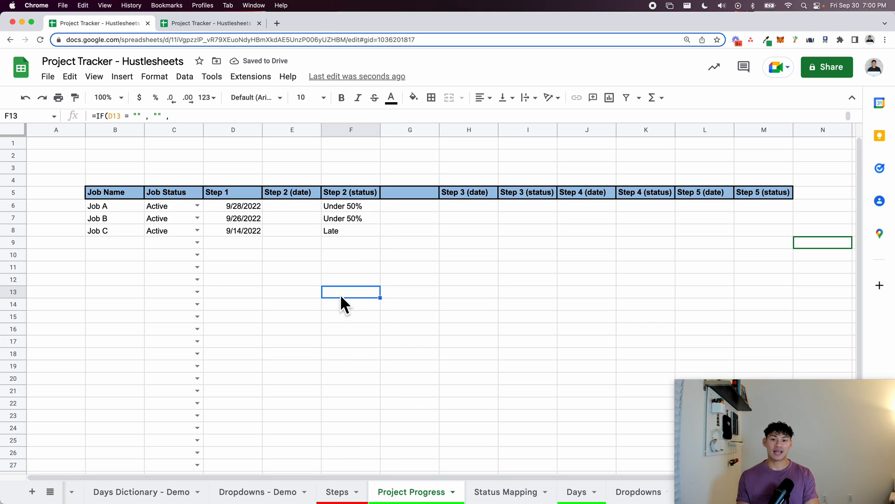
pyautogui.press('Delete')
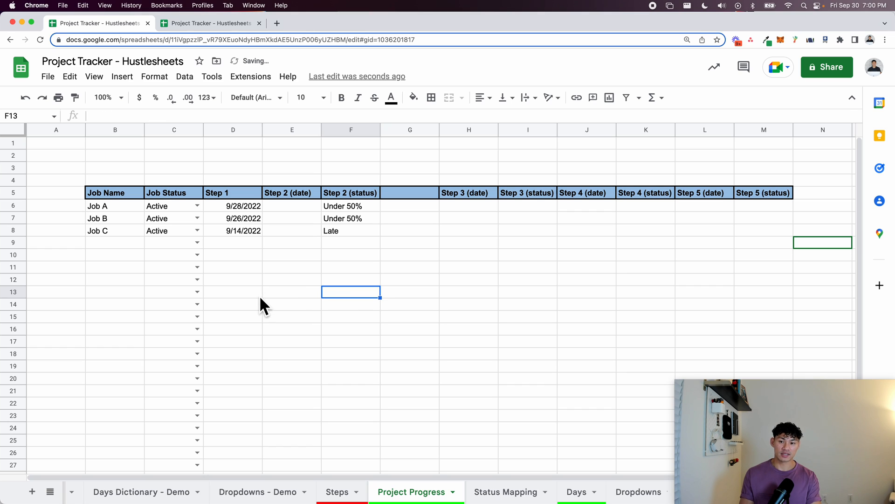
pyautogui.press('super+z')
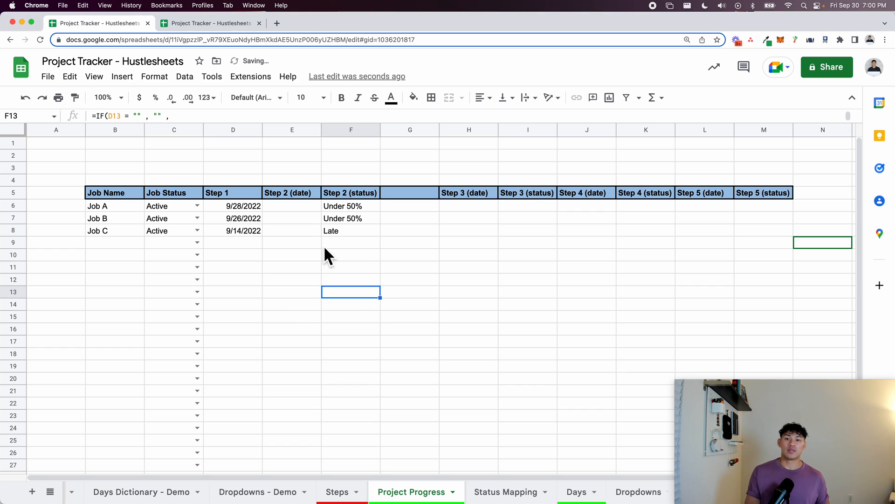
# Examine the status formulas in column F, comparing the three job rows with rows that have no job, such as F10, F11 and F17.
pyautogui.moveTo(351, 210); pyautogui.dragTo(355, 451)
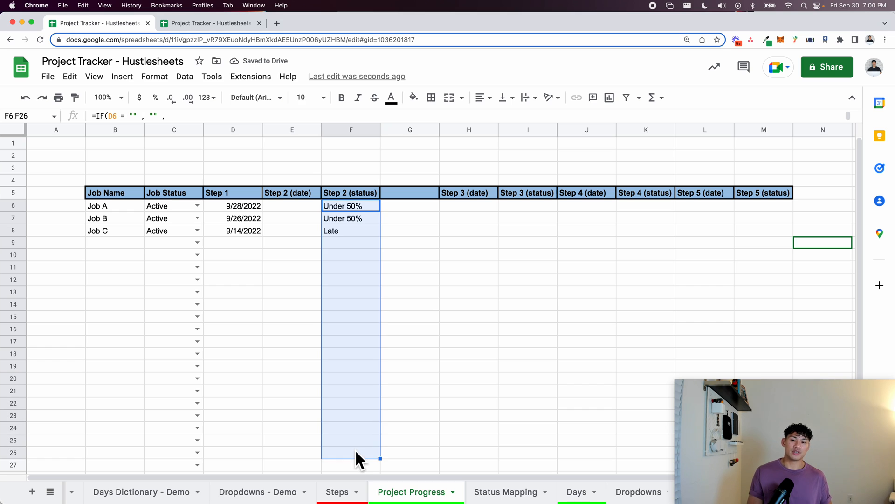
pyautogui.click(350, 342)
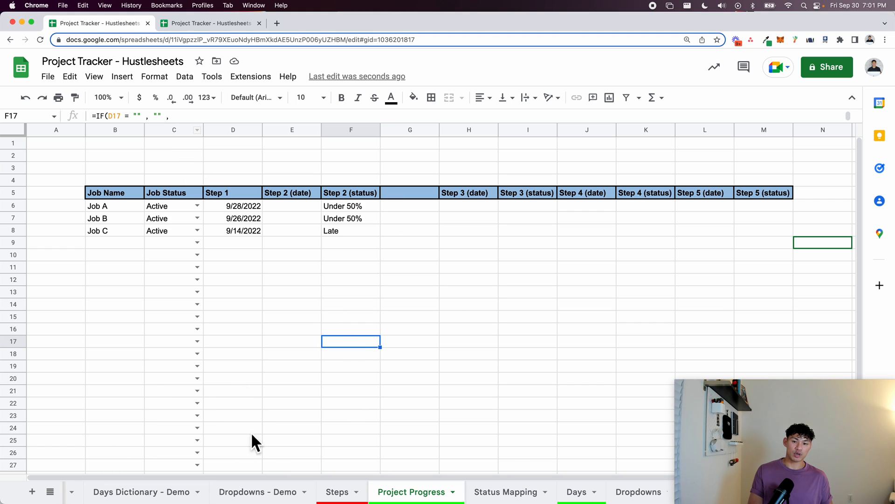
pyautogui.click(351, 257)
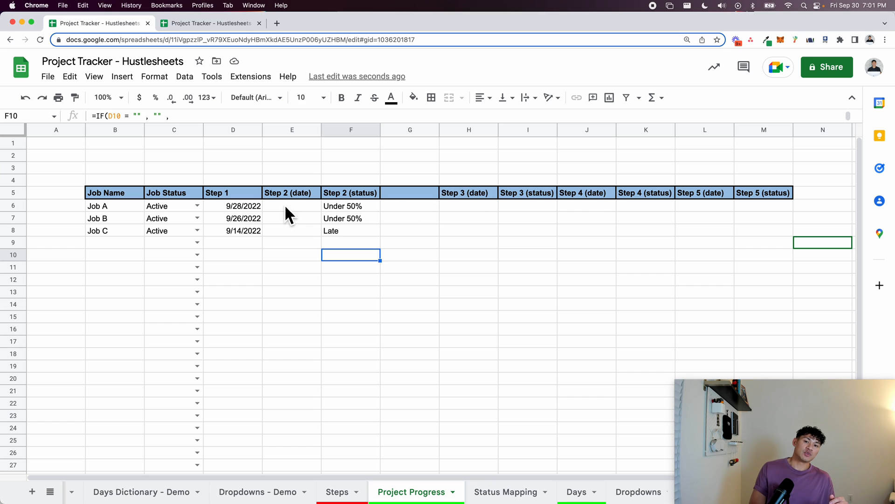
pyautogui.click(343, 218)
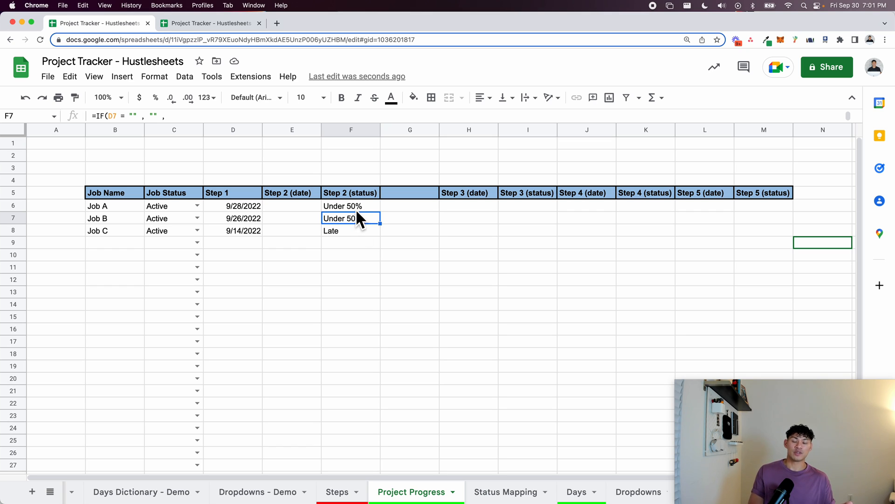
pyautogui.click(356, 209)
pyautogui.click(354, 232)
pyautogui.click(353, 266)
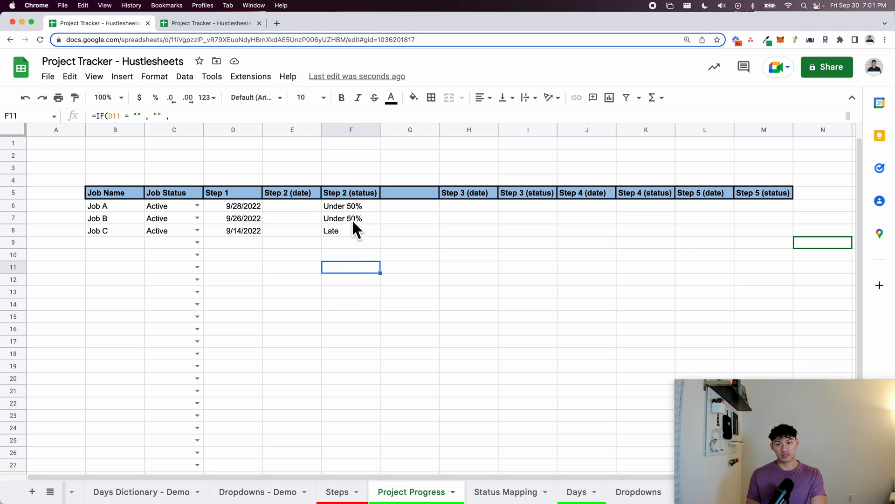
# Clear the status formula in F9 and restore it by filling F8's formula down through F12.
pyautogui.click(353, 246)
pyautogui.press('Delete')
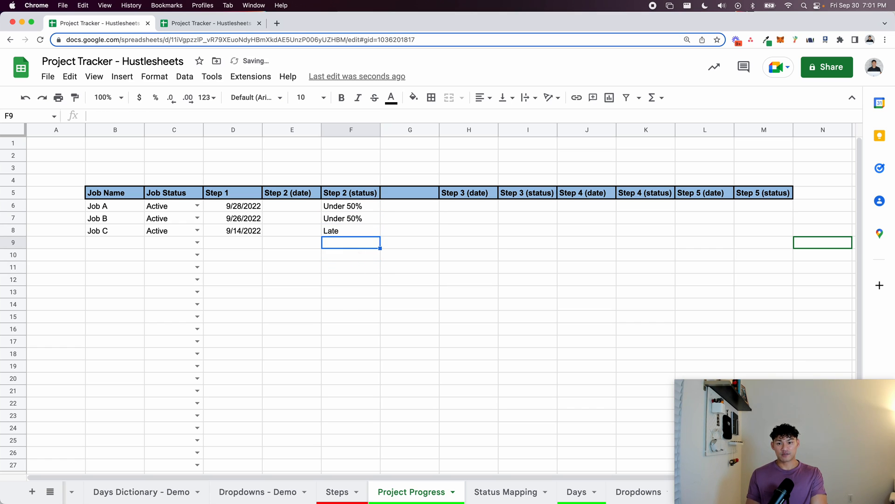
pyautogui.click(352, 259)
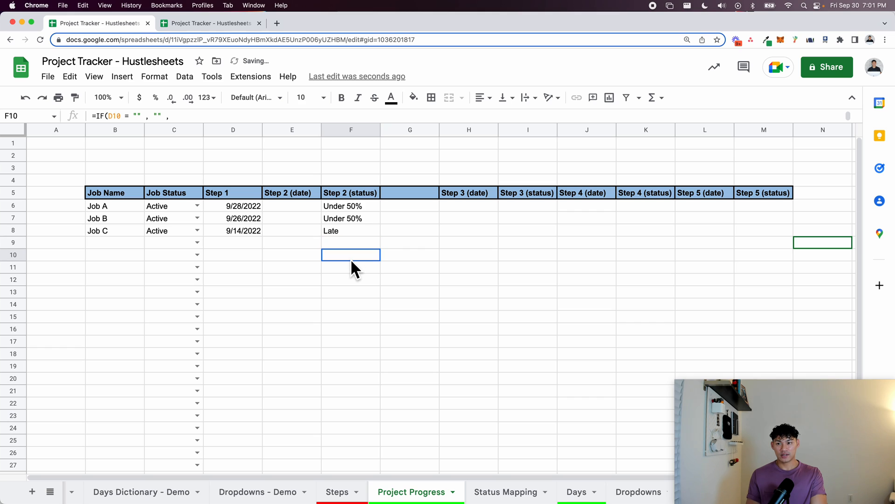
pyautogui.click(354, 230)
pyautogui.moveTo(380, 237); pyautogui.dragTo(378, 295)
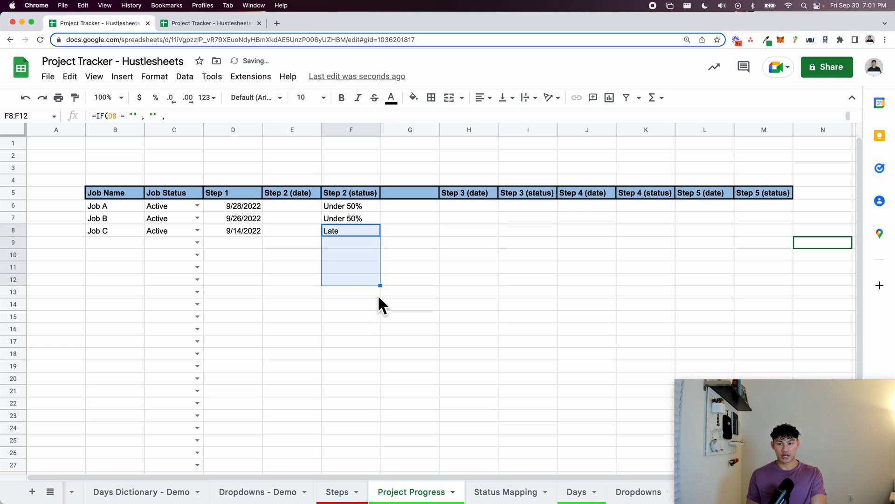
pyautogui.click(349, 244)
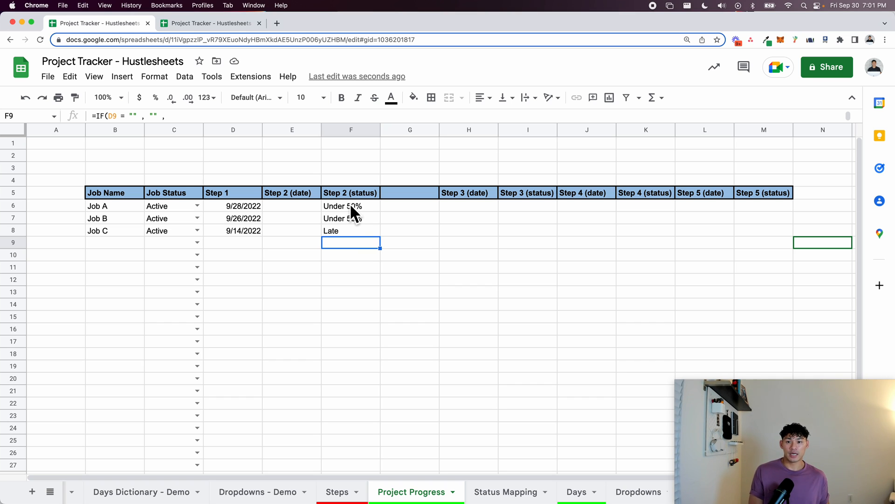
pyautogui.moveTo(351, 211); pyautogui.dragTo(354, 329)
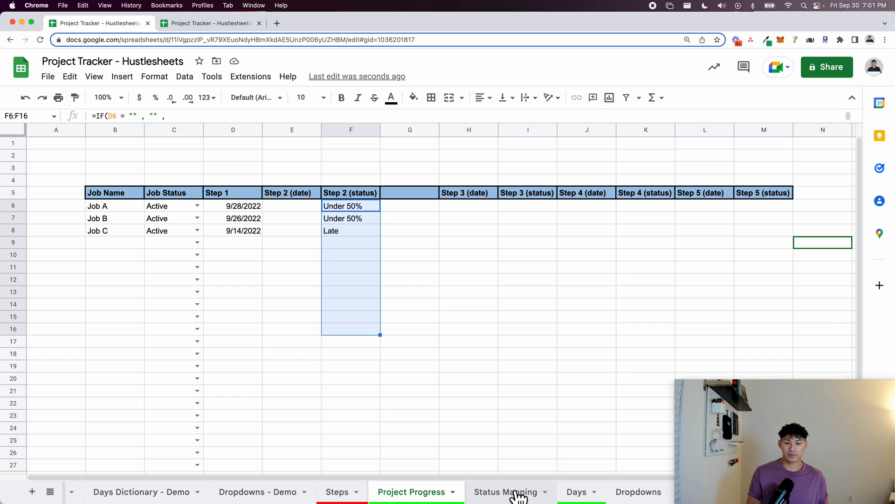
# In the Steps sheet, check off Step 6, "Status formula", and select the Step 7 task name in C9.
pyautogui.click(324, 492)
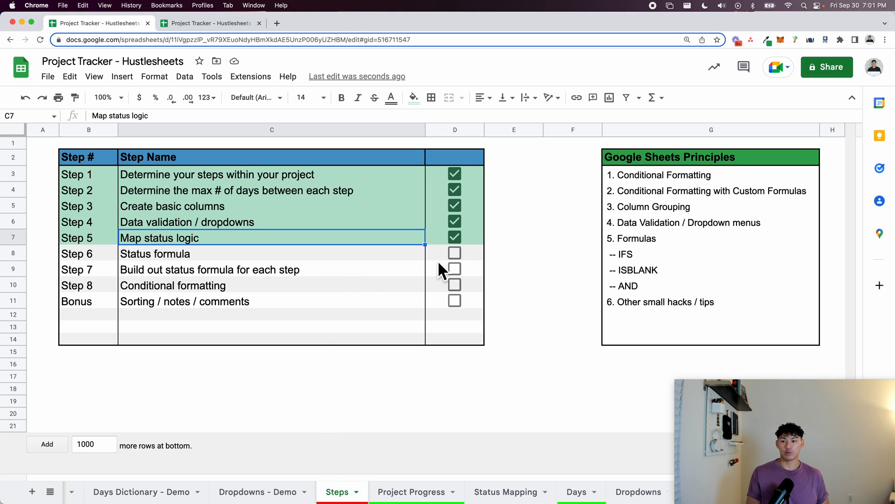
pyautogui.click(457, 255)
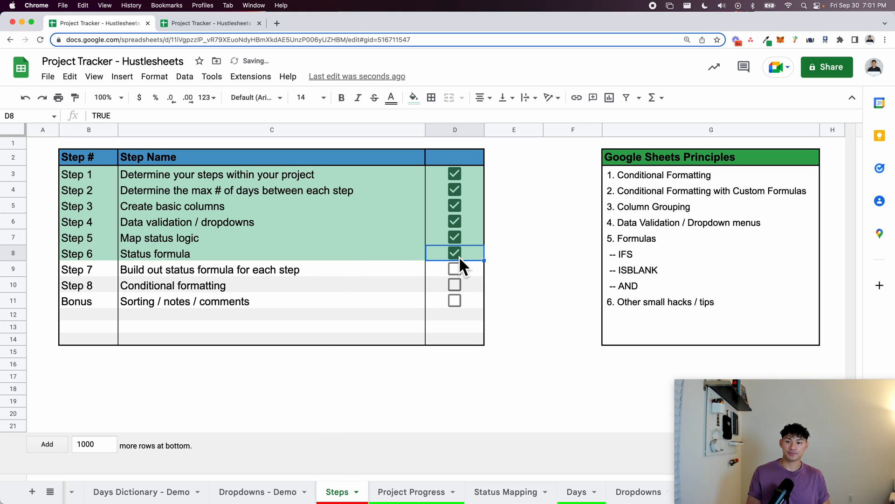
pyautogui.click(228, 269)
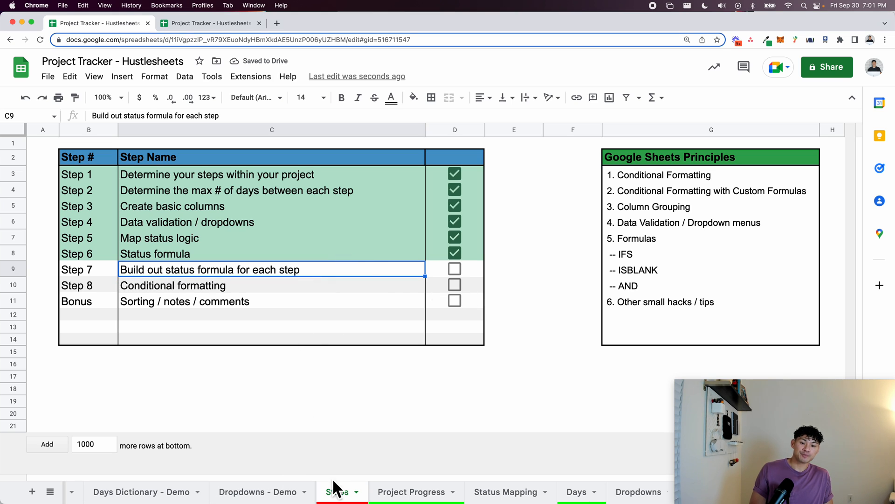
# In the Project Progress sheet, delete the empty column G between Step 2 (status) and Step 3 (date).
pyautogui.click(406, 491)
pyautogui.click(361, 243)
pyautogui.click(358, 210)
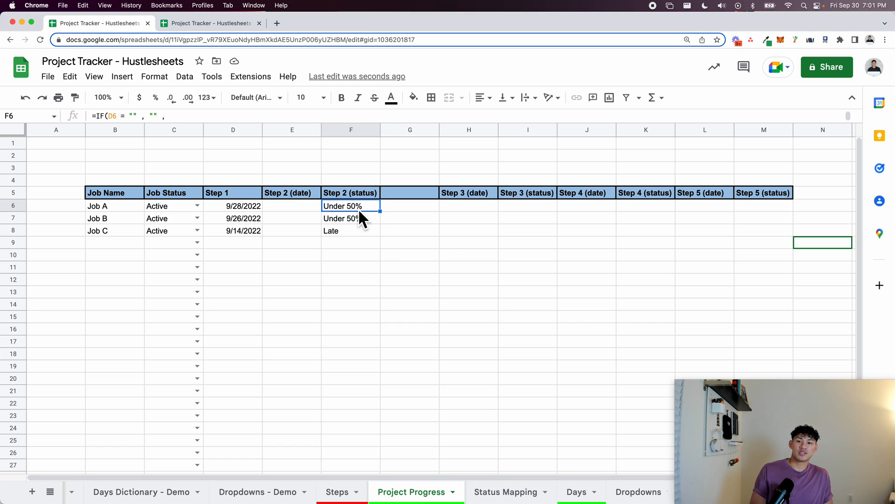
pyautogui.doubleClick(359, 209)
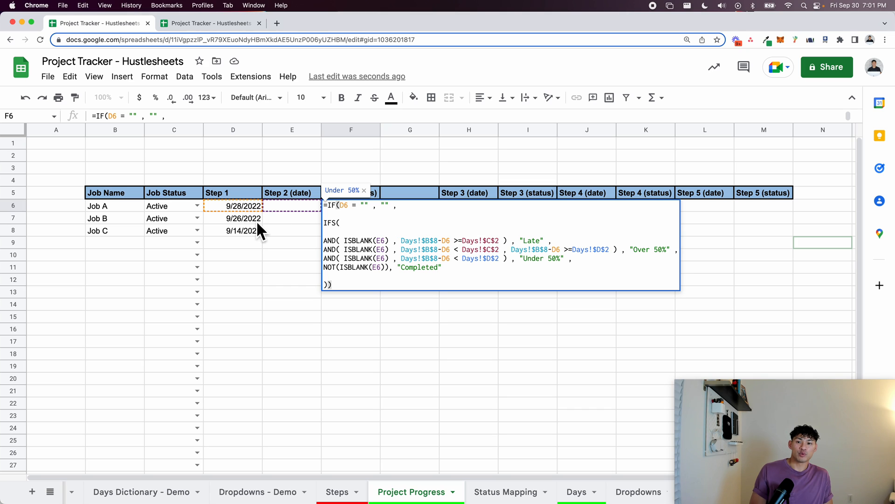
pyautogui.press('Escape')
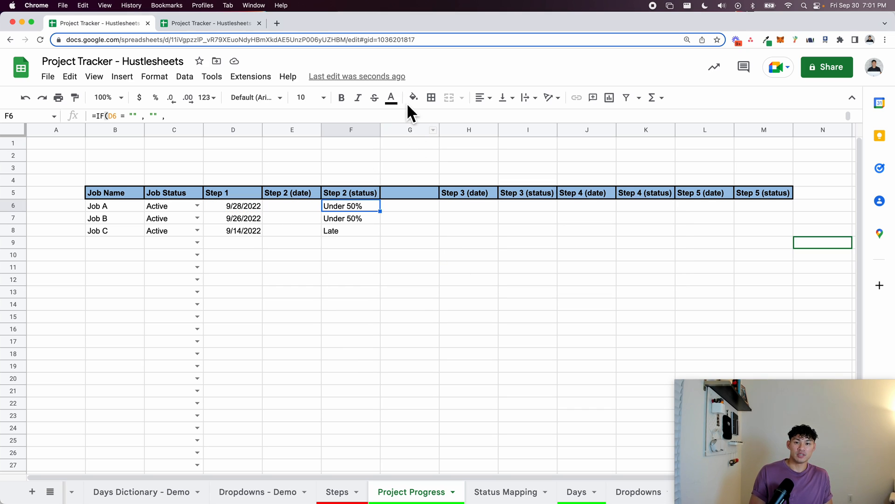
pyautogui.click(408, 130)
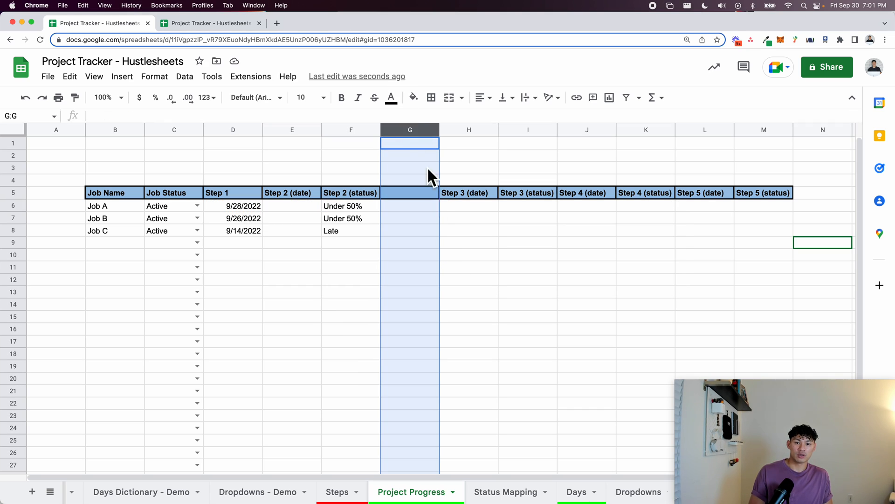
pyautogui.rightClick(406, 134)
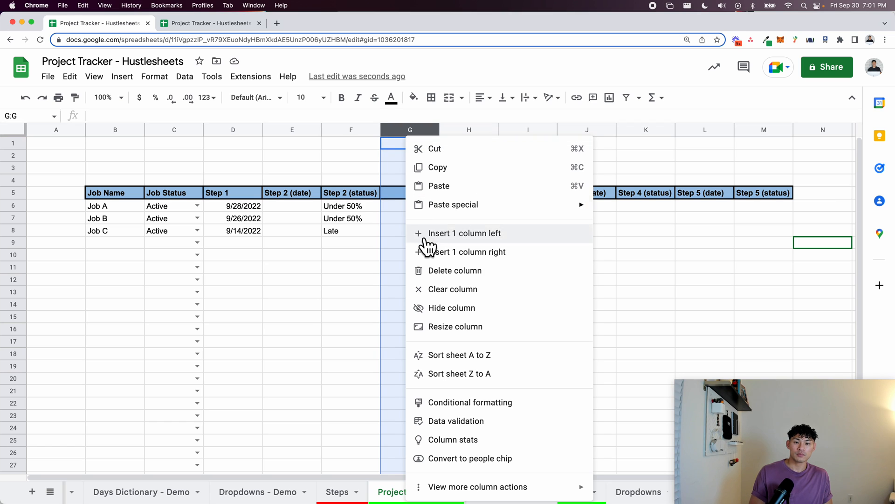
pyautogui.click(443, 270)
# Copy the full formula text from F6 into Job A's Step 3 (status) cell, H6, and decline the suggested autofill.
pyautogui.click(351, 208)
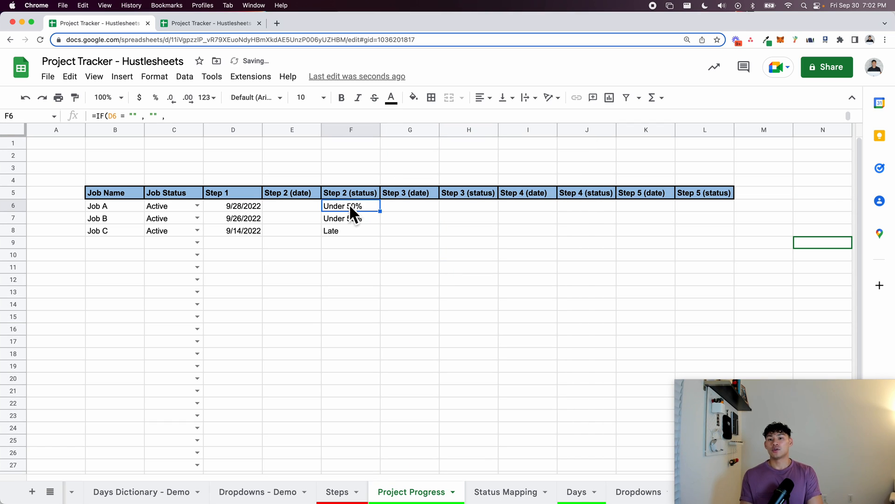
pyautogui.doubleClick(350, 210)
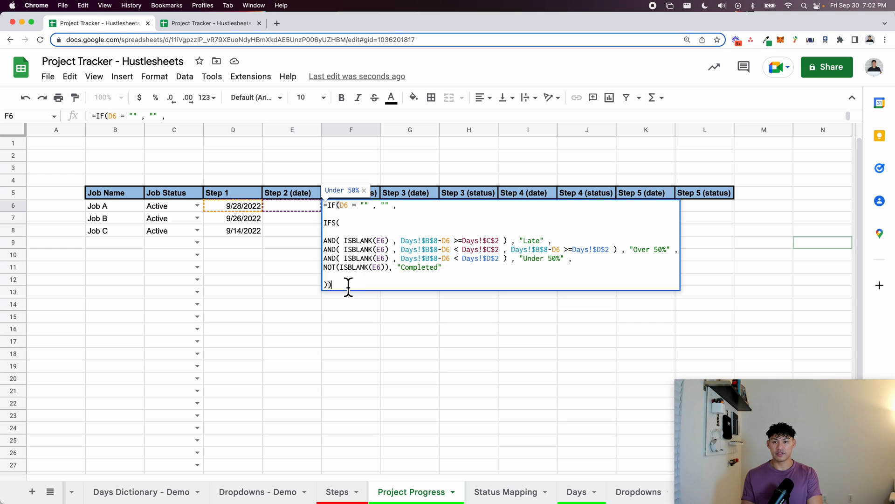
pyautogui.moveTo(348, 285); pyautogui.dragTo(315, 206)
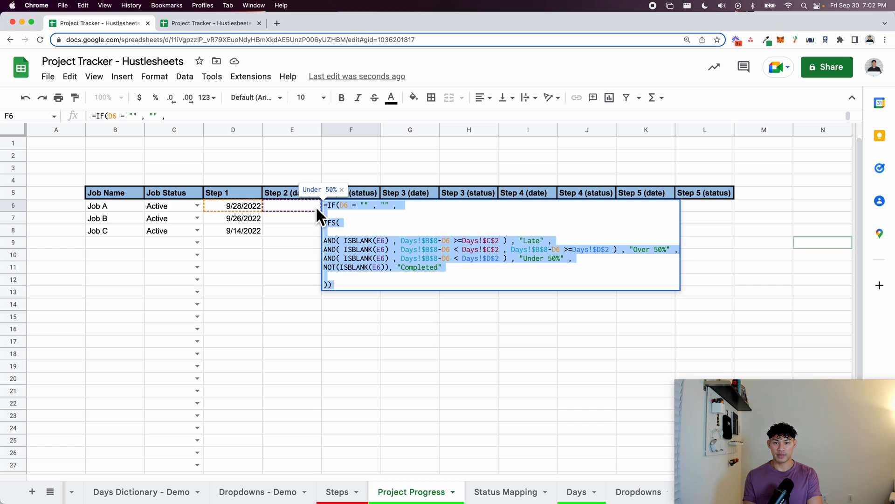
pyautogui.press('super+c')
pyautogui.press('Escape')
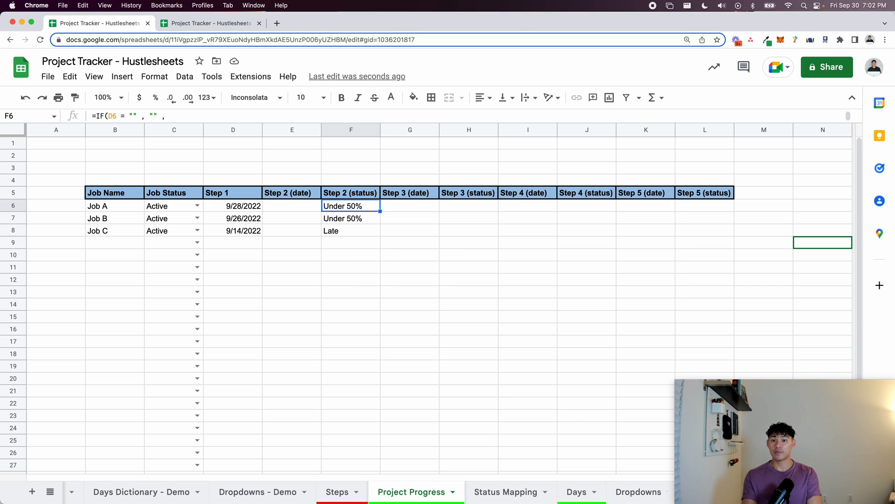
pyautogui.click(468, 207)
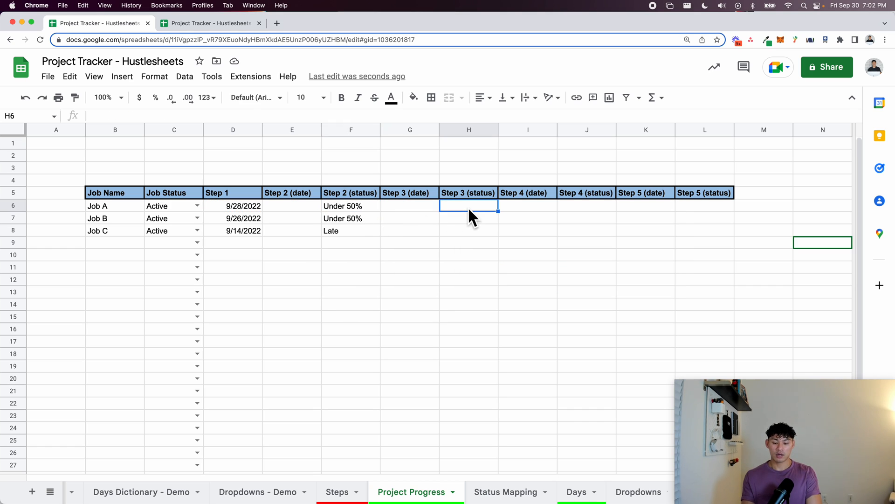
pyautogui.doubleClick(468, 206)
pyautogui.press('super+v')
pyautogui.press('Return')
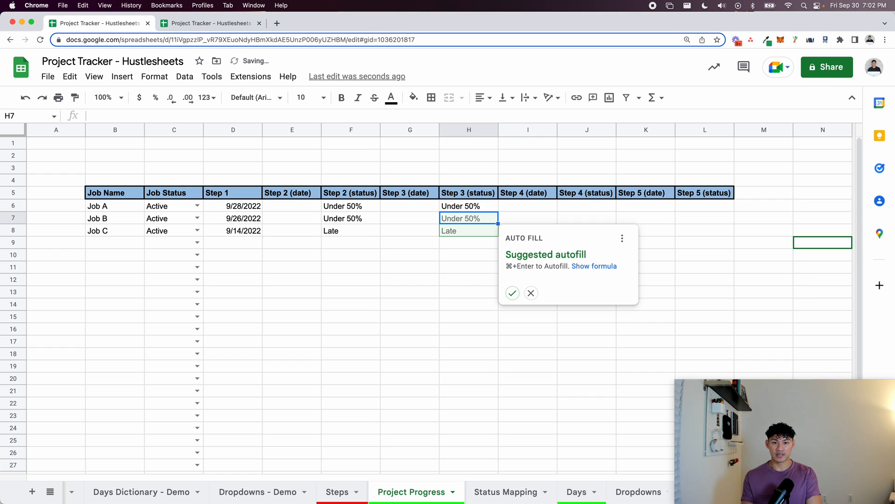
pyautogui.press('Escape')
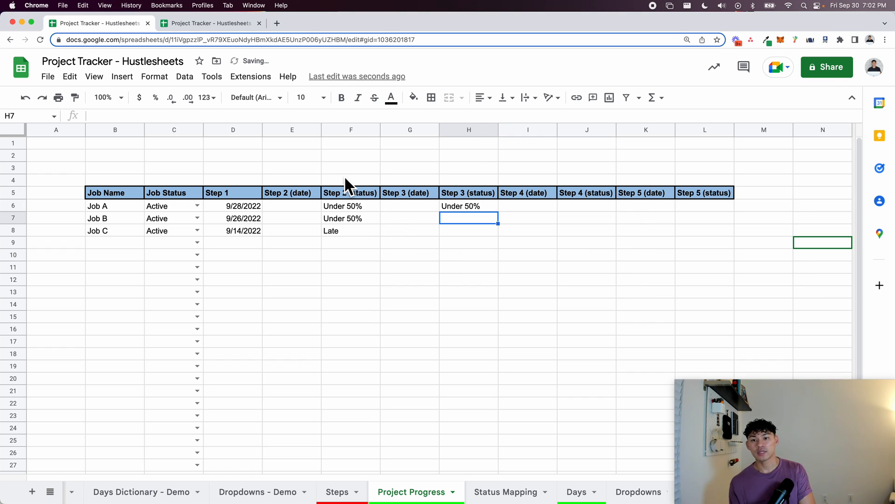
# Examine the copied formula in H6, checking which cells its IF and ISBLANK parts reference against the Step 3 (date) column.
pyautogui.click(359, 273)
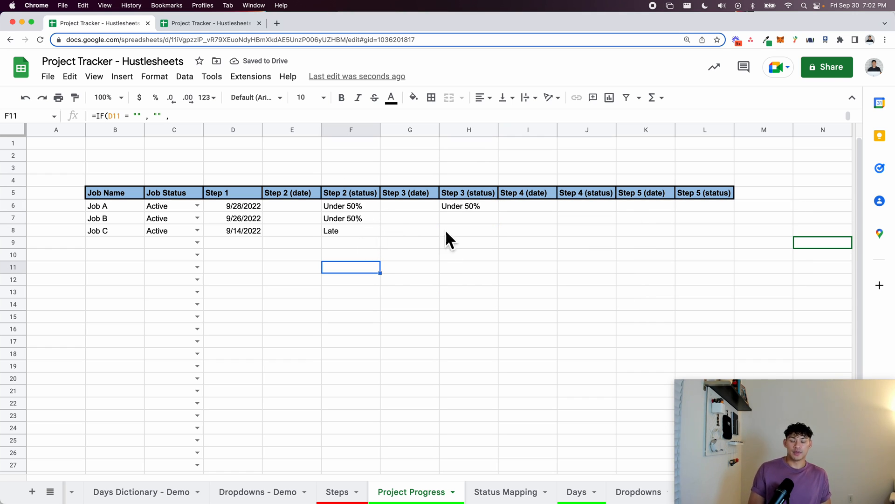
pyautogui.click(464, 209)
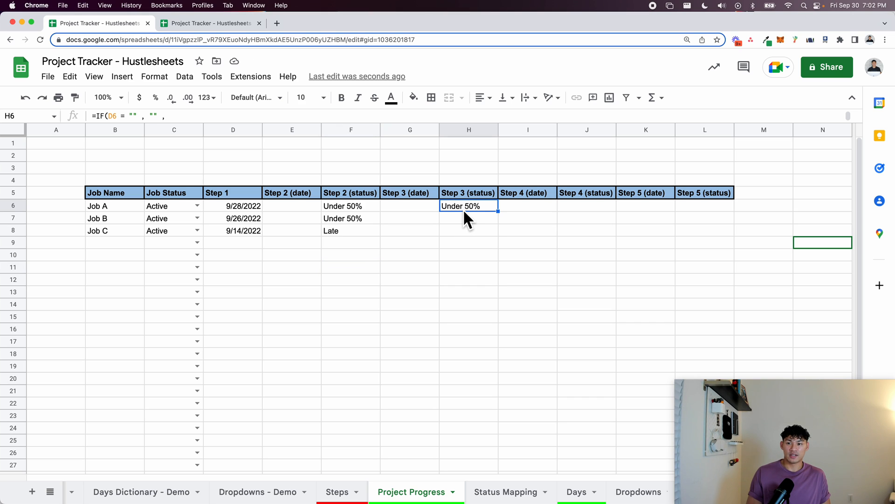
pyautogui.doubleClick(463, 209)
pyautogui.press('Escape')
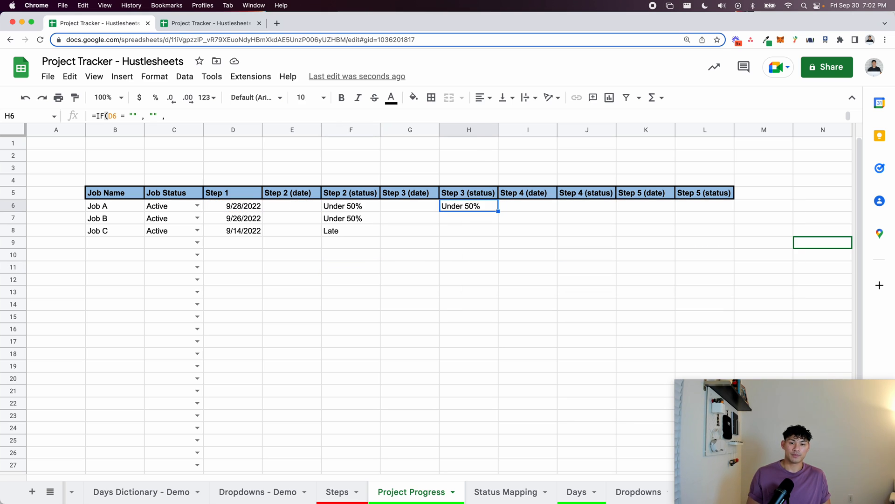
pyautogui.doubleClick(457, 208)
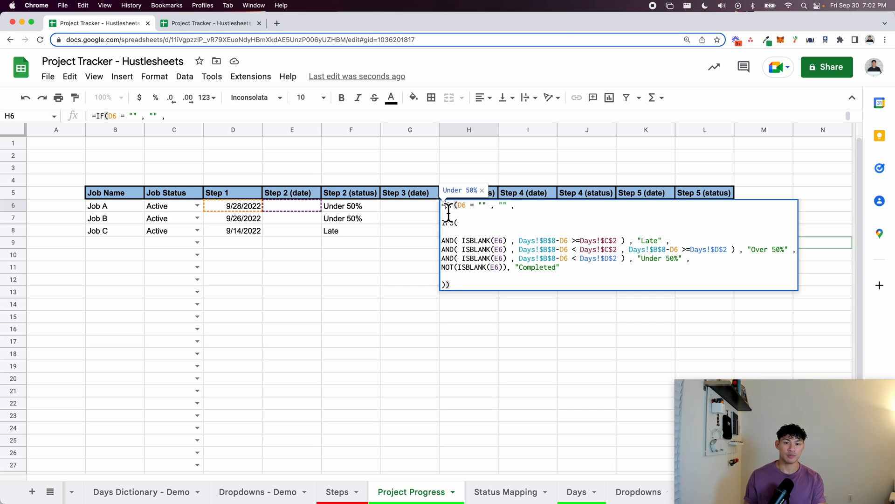
pyautogui.moveTo(445, 205); pyautogui.dragTo(540, 211)
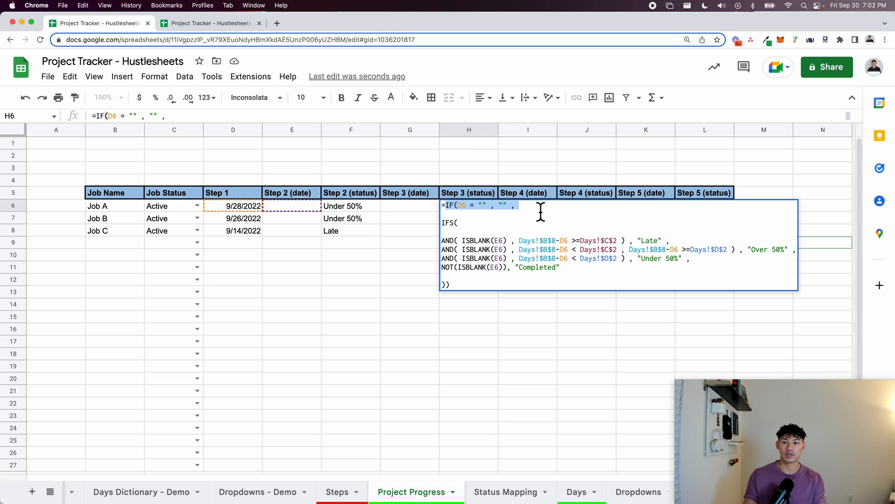
pyautogui.press('Escape')
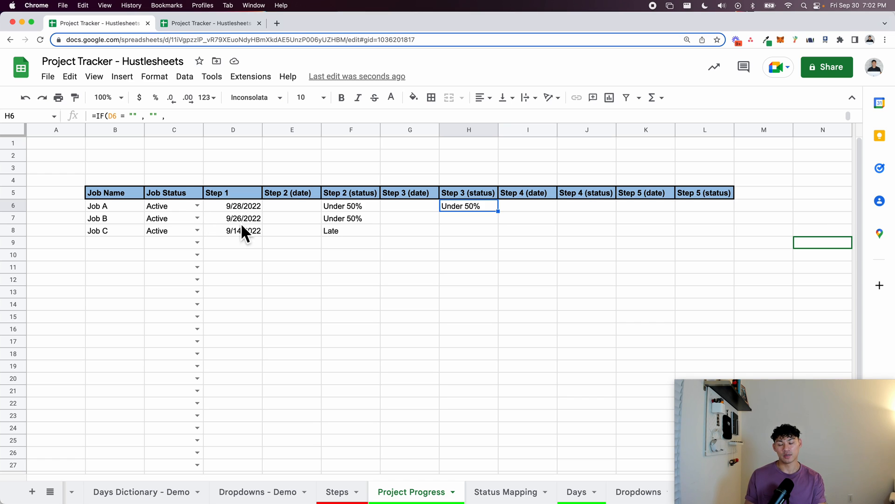
pyautogui.doubleClick(457, 205)
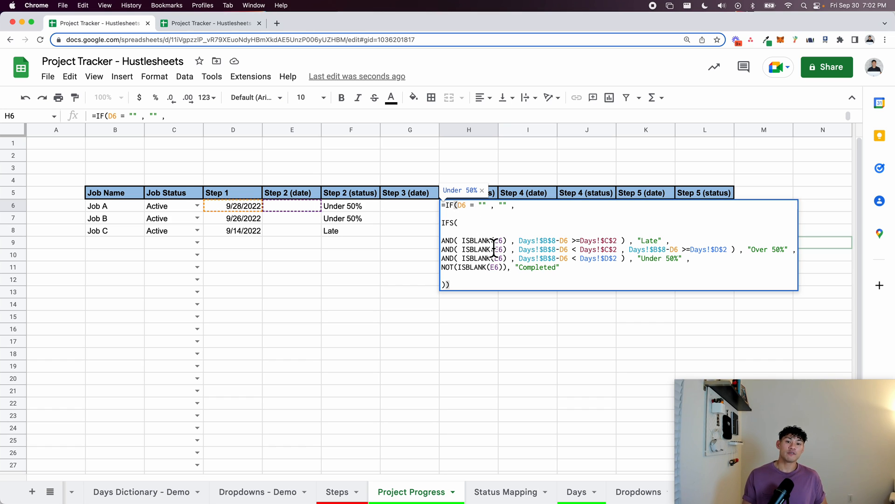
pyautogui.moveTo(458, 240); pyautogui.dragTo(507, 250)
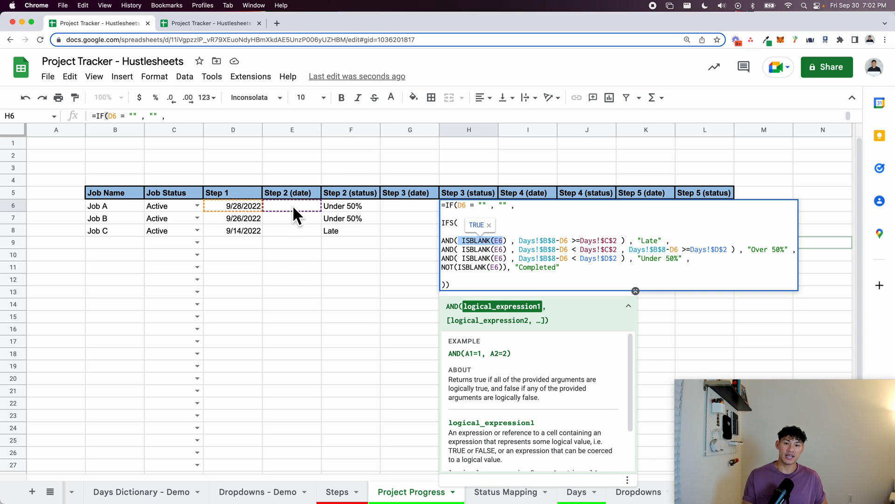
pyautogui.press('Escape')
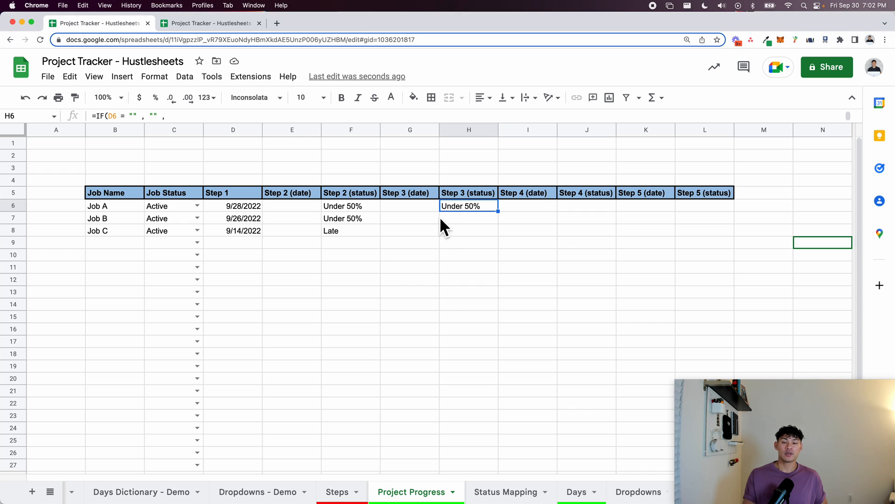
pyautogui.click(409, 130)
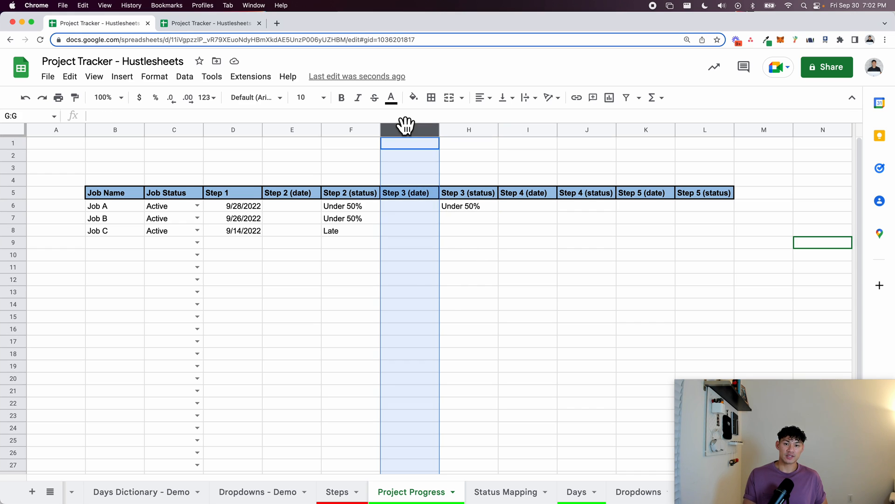
pyautogui.click(411, 209)
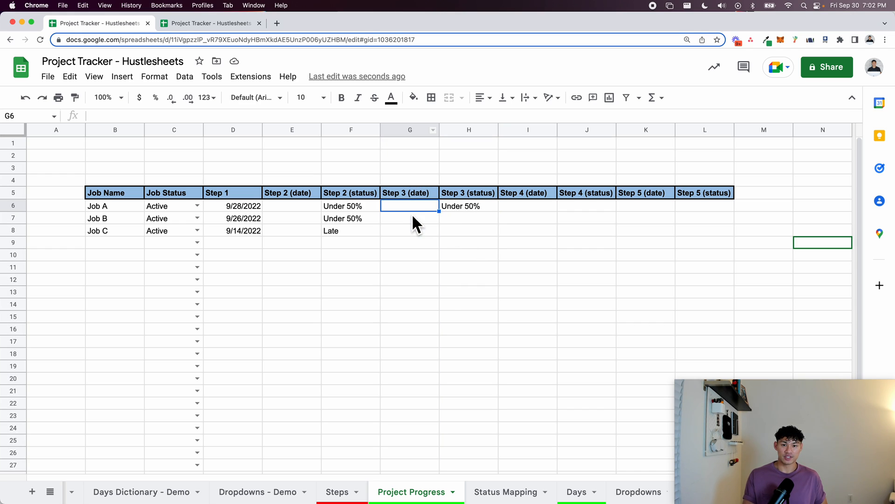
# In H6's formula, point all four ISBLANK checks to the Step 3 date cell G6.
pyautogui.doubleClick(465, 209)
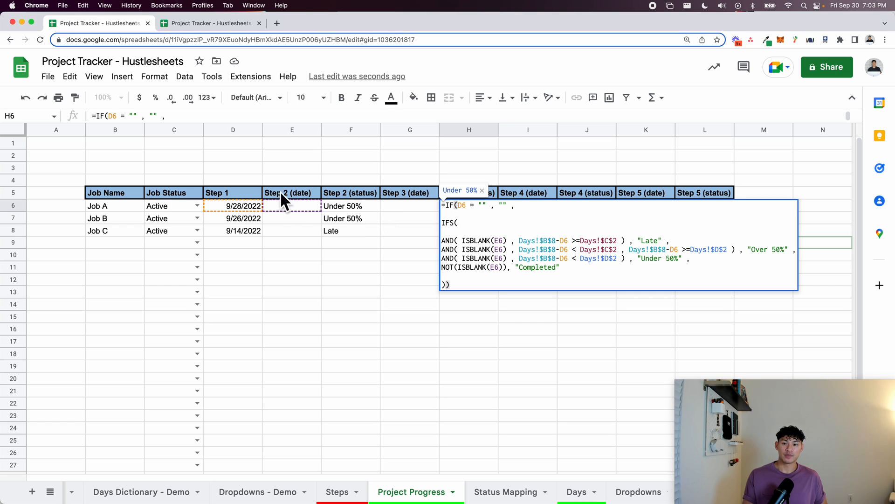
pyautogui.click(496, 240)
pyautogui.write('G')
pyautogui.press('Down')
pyautogui.press('BackSpace')
pyautogui.write('G')
pyautogui.press('Down')
pyautogui.press('BackSpace')
pyautogui.write('G')
pyautogui.press('Down')
pyautogui.press('Left')
pyautogui.press('BackSpace')
pyautogui.write('G')
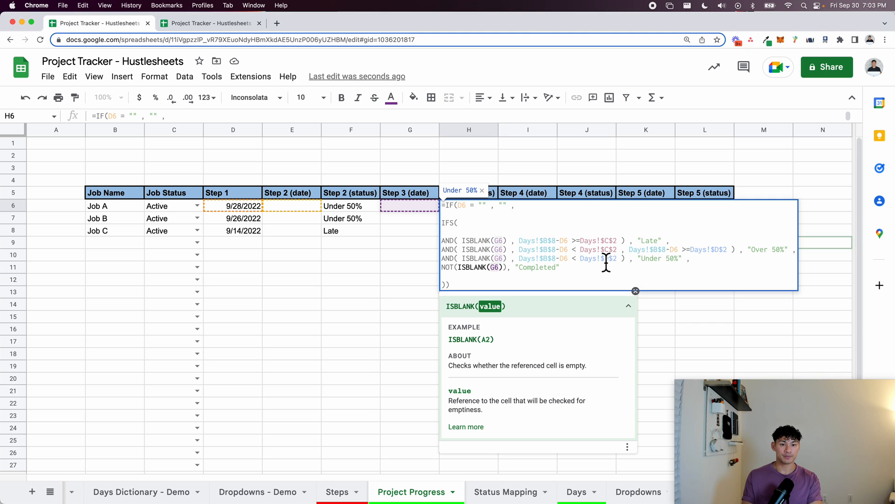
# In H6's "Late" condition, subtract the Step 2 date cell E6 from Days!$B$8.
pyautogui.click(574, 249)
pyautogui.press('Up')
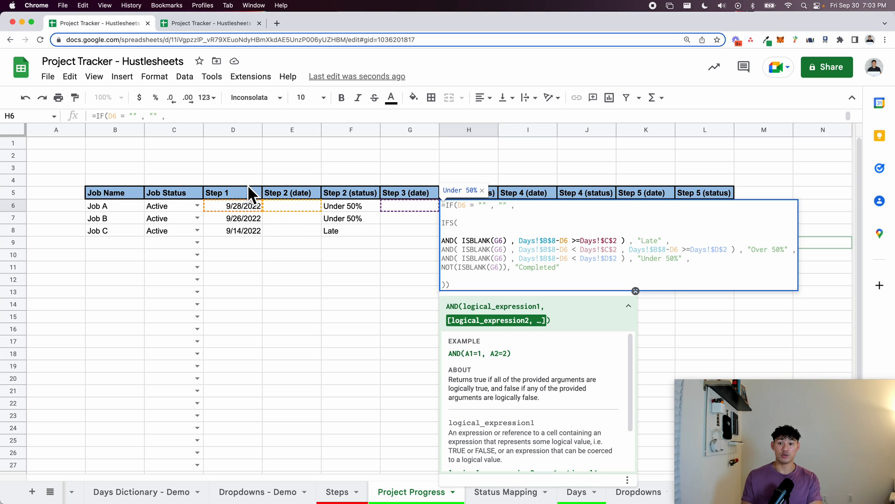
pyautogui.click(565, 243)
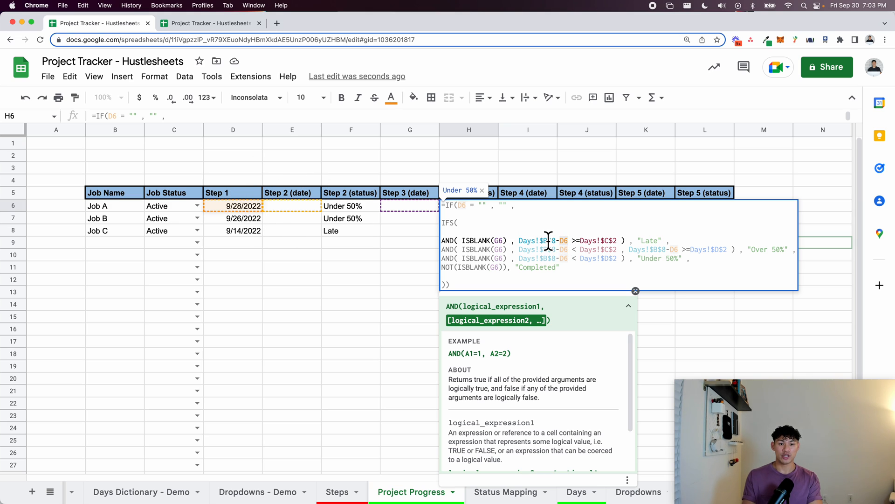
pyautogui.press('BackSpace')
pyautogui.write('E')
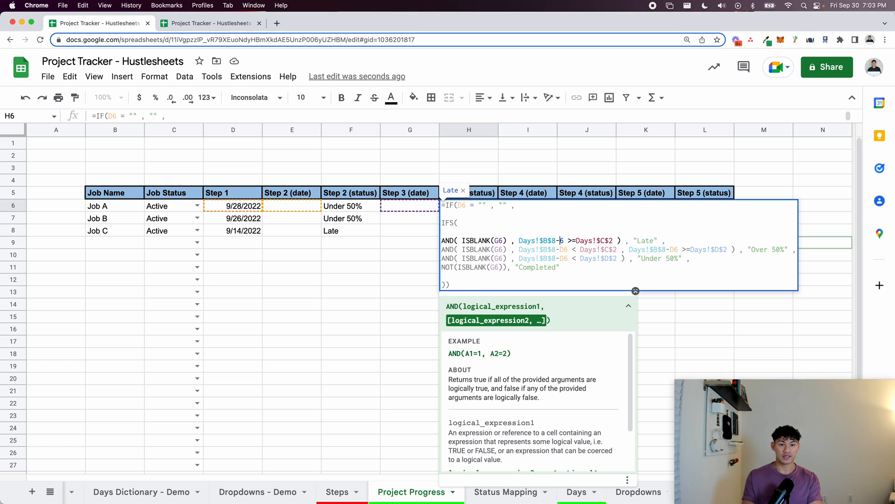
pyautogui.press('Up')
pyautogui.press('Down')
pyautogui.press('BackSpace')
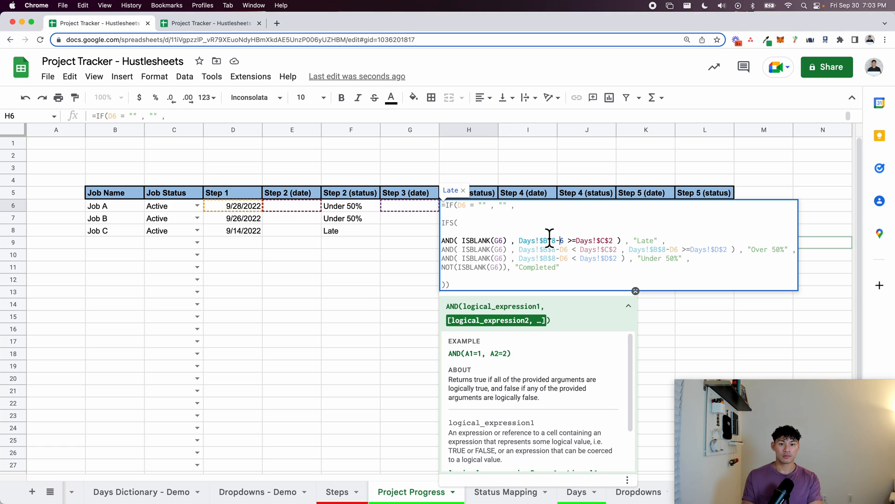
pyautogui.write('E')
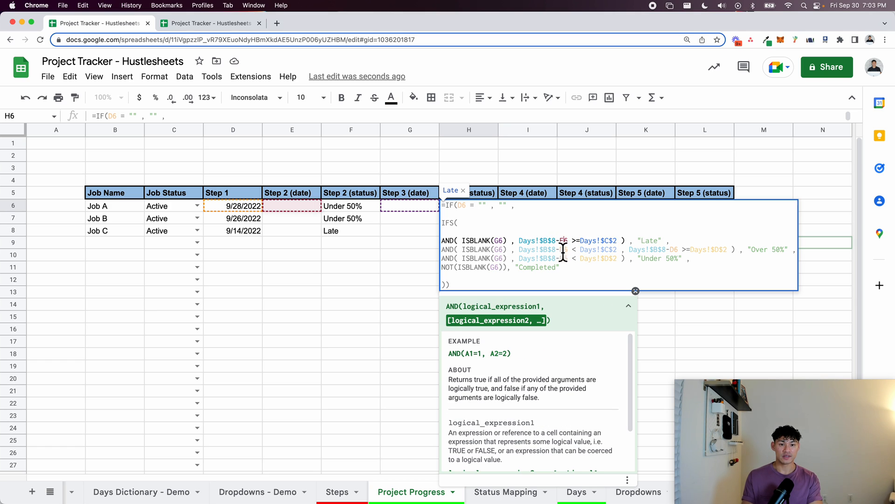
# Use E6 as the subtracted date in H6's "Over 50%" and "Under 50%" conditions, and commit the formula.
pyautogui.click(566, 250)
pyautogui.press('BackSpace')
pyautogui.write('E')
pyautogui.click(675, 250)
pyautogui.press('BackSpace')
pyautogui.write('E')
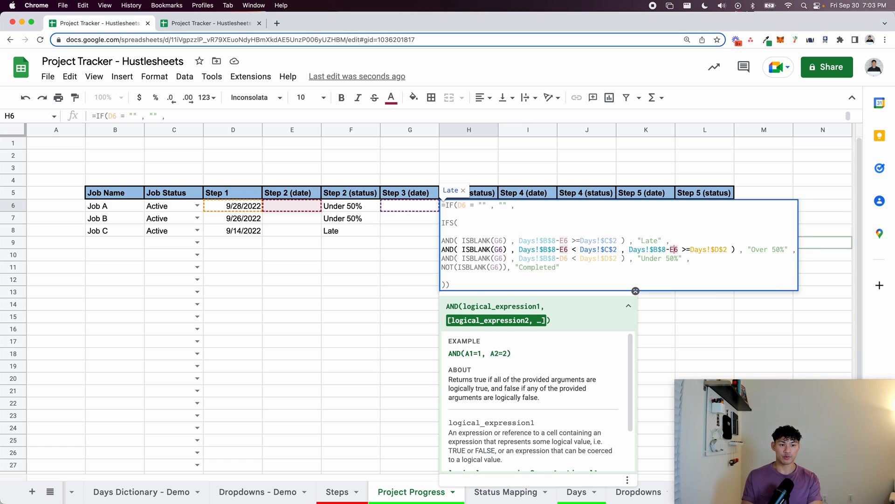
pyautogui.click(569, 259)
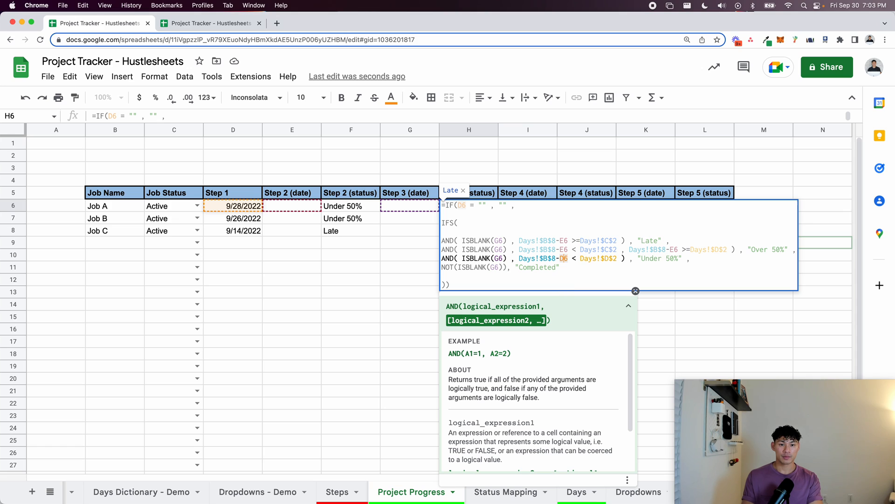
pyautogui.press('BackSpace')
pyautogui.write('E')
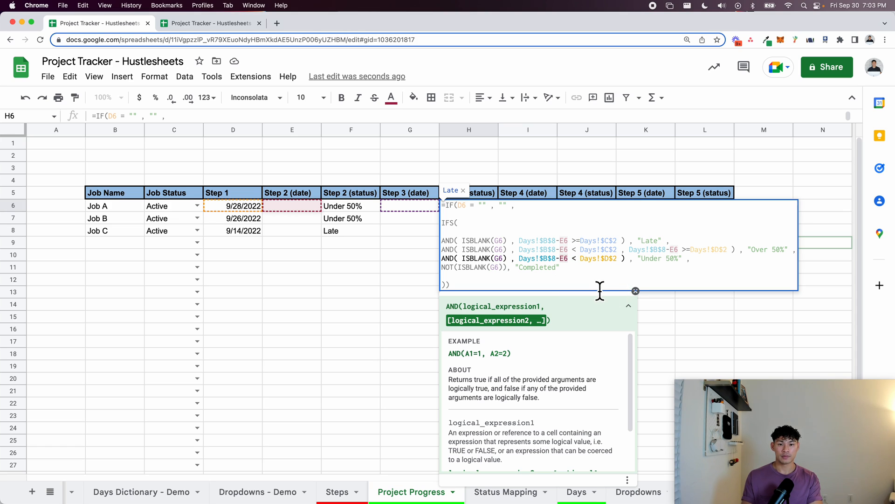
pyautogui.press('Return')
# Examine the max-days threshold reference in H6's "Late" condition.
pyautogui.click(474, 205)
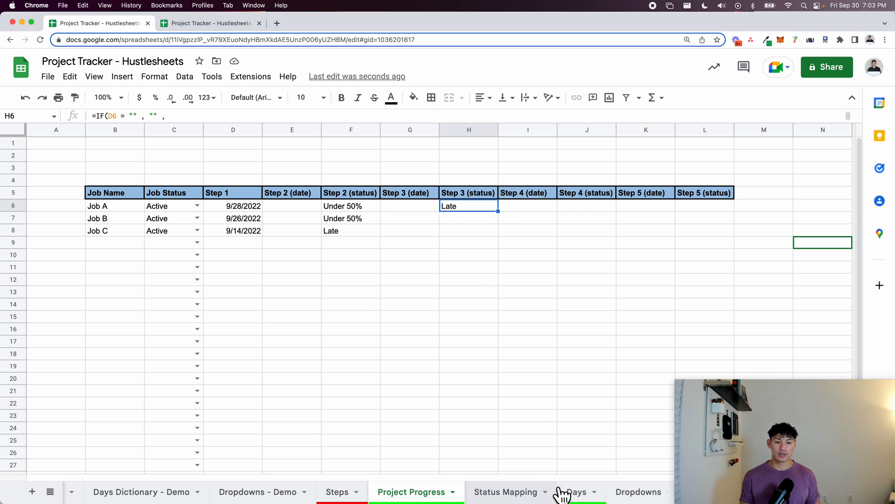
pyautogui.doubleClick(472, 206)
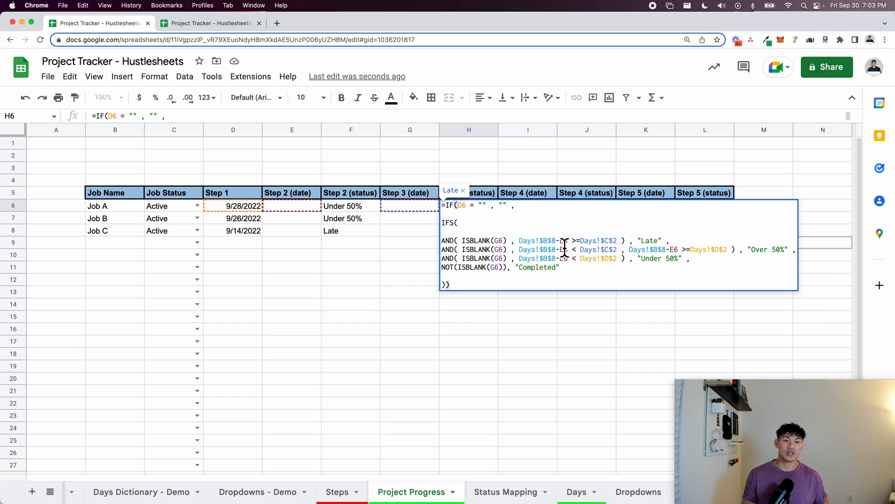
pyautogui.moveTo(580, 240); pyautogui.dragTo(617, 246)
pyautogui.press('Escape')
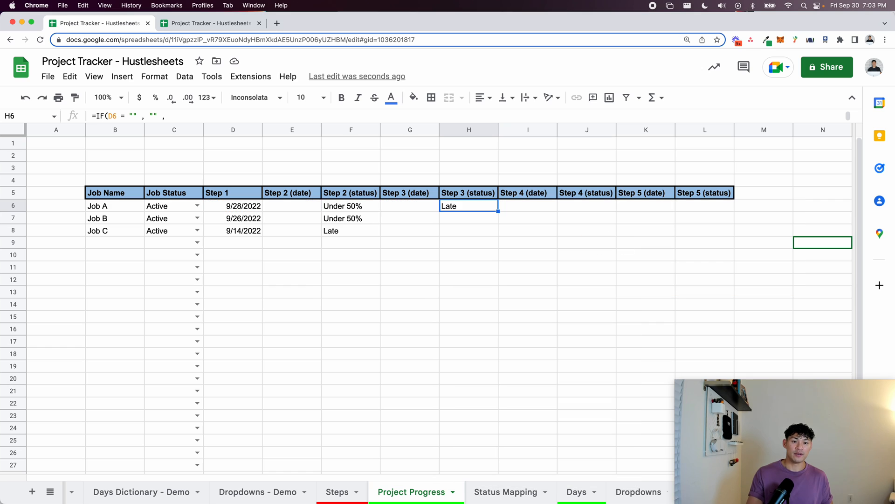
# On the Days sheet, check which row holds the max days and 50% of max days from Step 2 to Step 3.
pyautogui.click(577, 492)
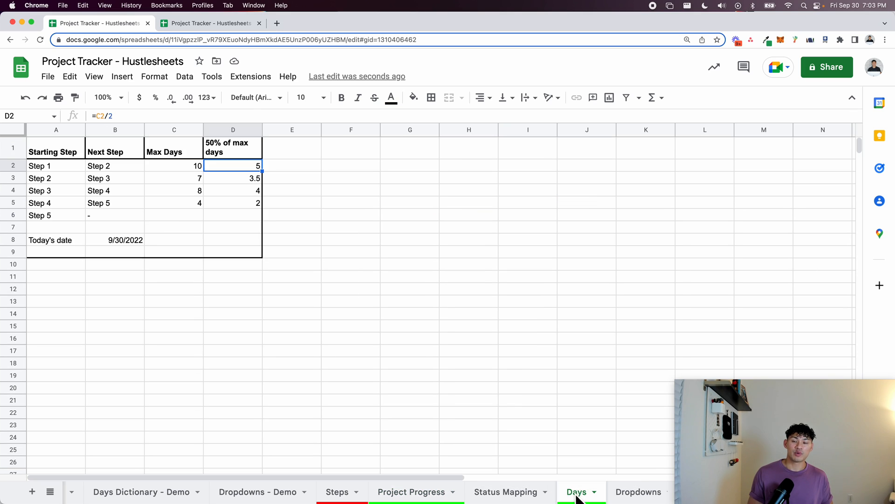
pyautogui.click(175, 168)
pyautogui.moveTo(49, 164); pyautogui.dragTo(184, 165)
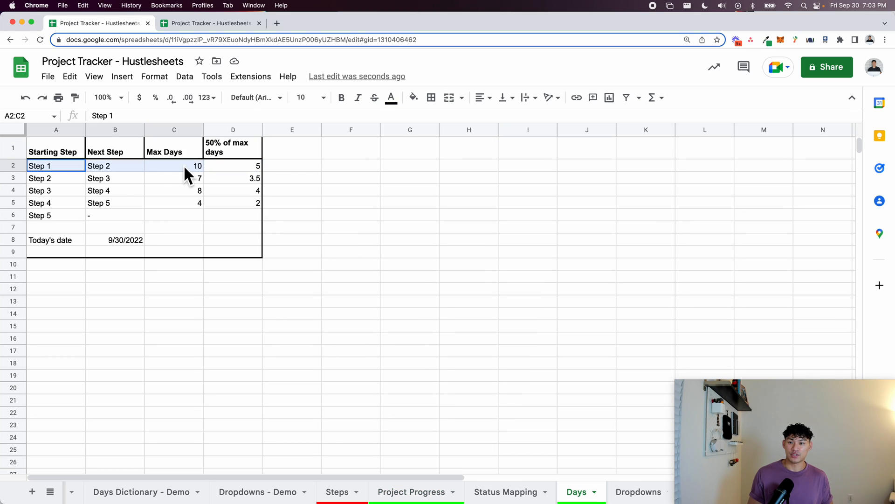
pyautogui.moveTo(59, 182); pyautogui.dragTo(186, 181)
pyautogui.click(186, 181)
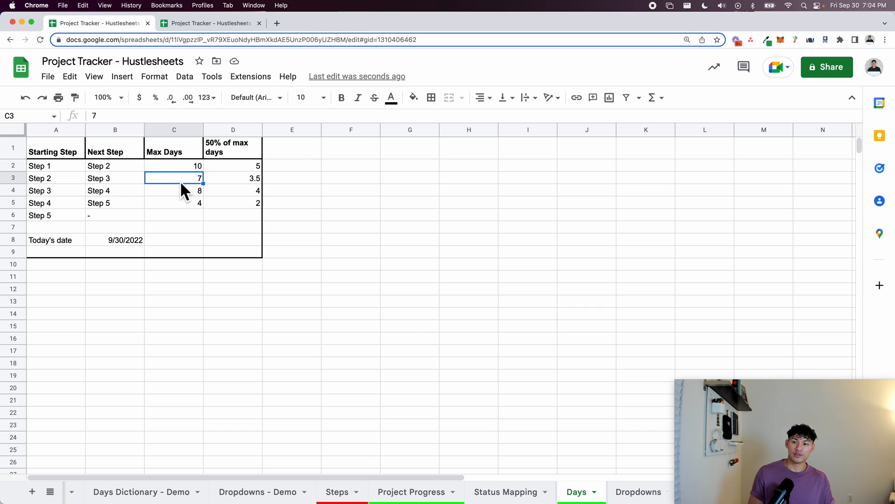
pyautogui.click(230, 181)
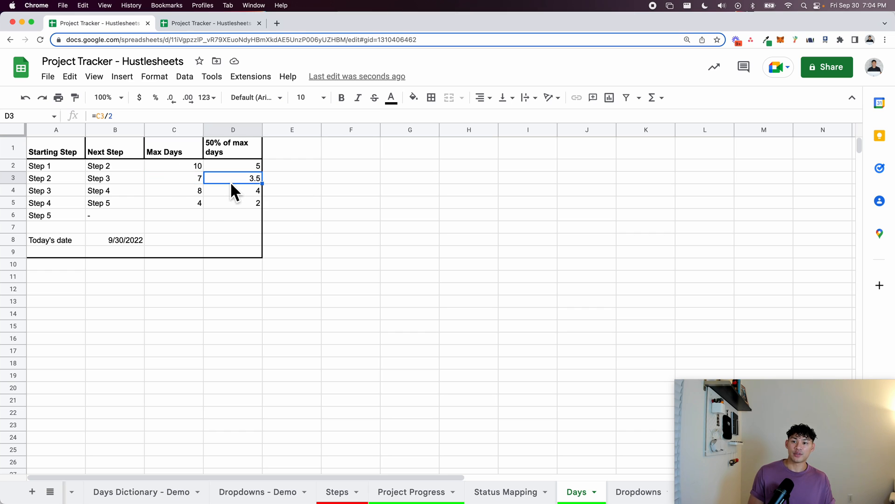
pyautogui.moveTo(20, 180); pyautogui.dragTo(248, 178)
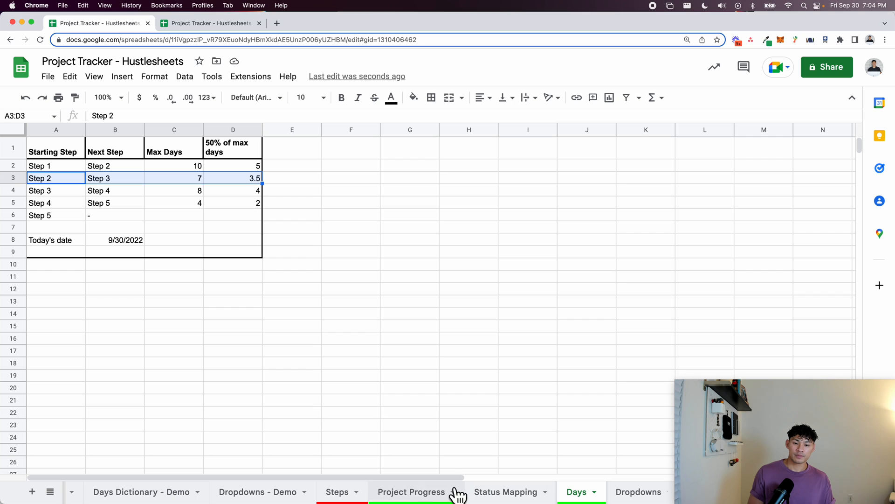
# In H6 on Project Progress, use Days!$C$3 as the max-days limit in "Late" and "Over 50%", and Days!$D$3 in "Under 50%".
pyautogui.click(386, 492)
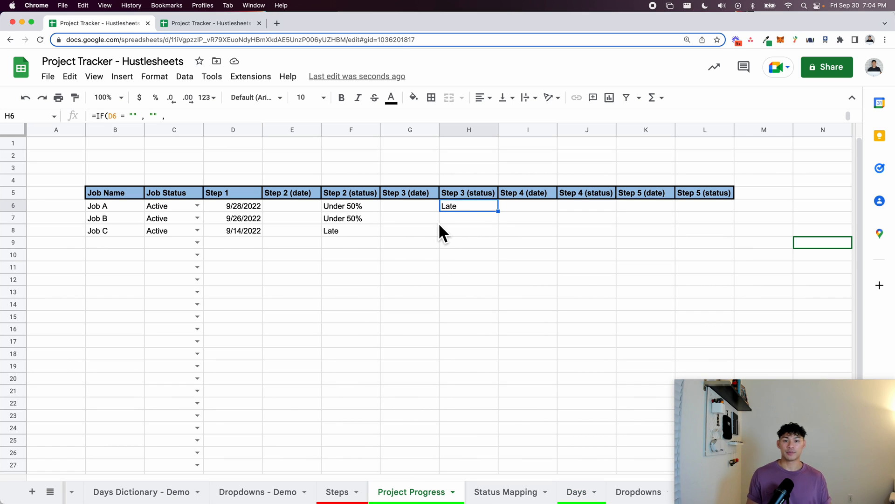
pyautogui.doubleClick(463, 206)
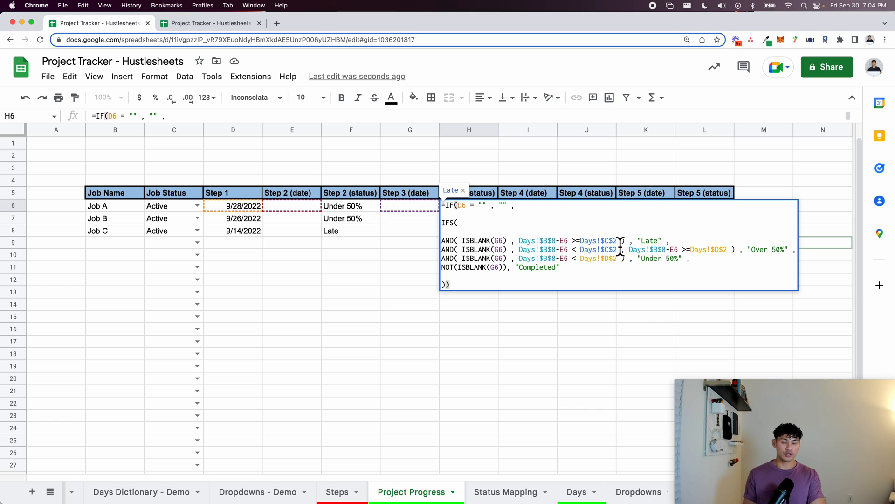
pyautogui.doubleClick(606, 240)
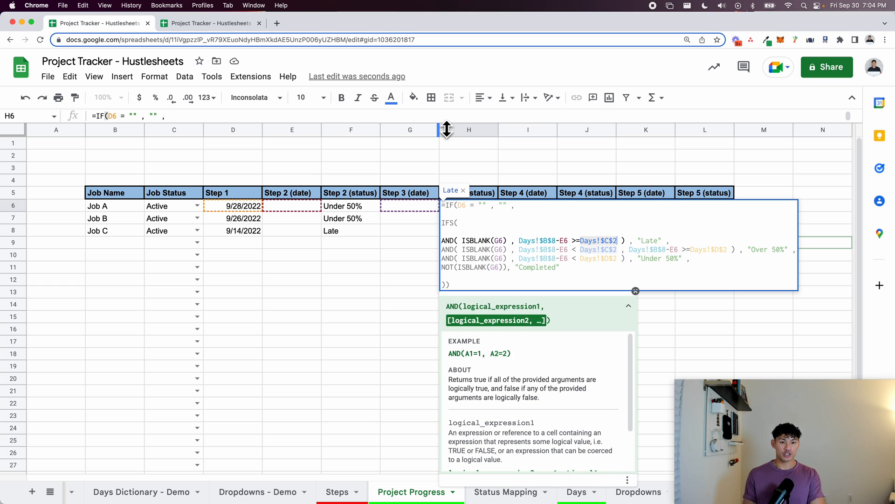
pyautogui.press('BackSpace')
pyautogui.write('3')
pyautogui.press('Down')
pyautogui.press('BackSpace')
pyautogui.write('3')
pyautogui.press('Down')
pyautogui.press('BackSpace')
pyautogui.write('3')
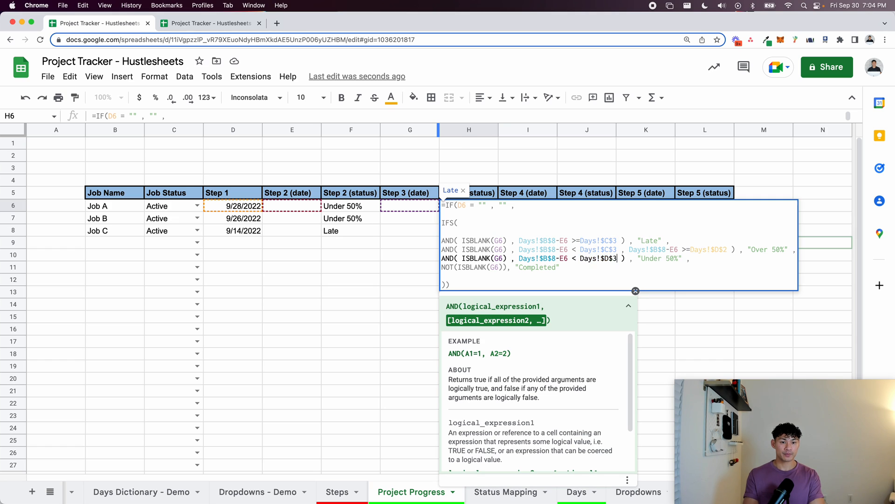
# Use Days!$D$3 as the 50% threshold in H6's "Over 50%" condition and commit the formula.
pyautogui.click(728, 251)
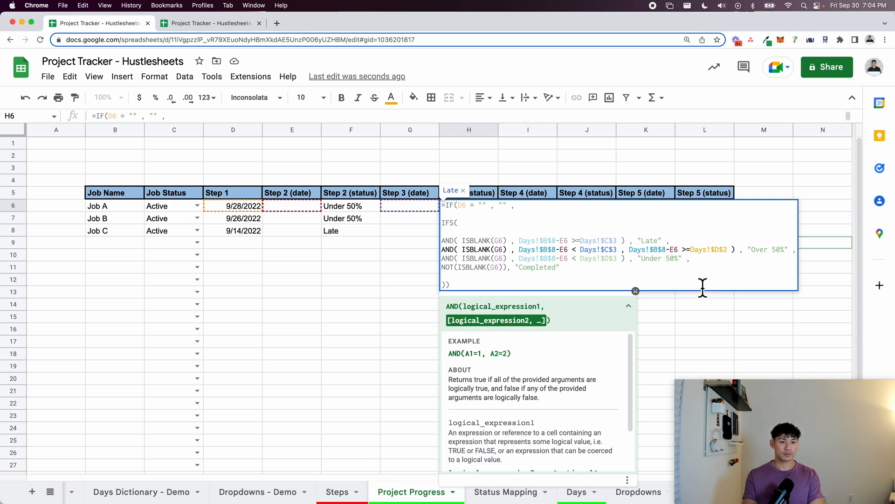
pyautogui.press('BackSpace')
pyautogui.write('3')
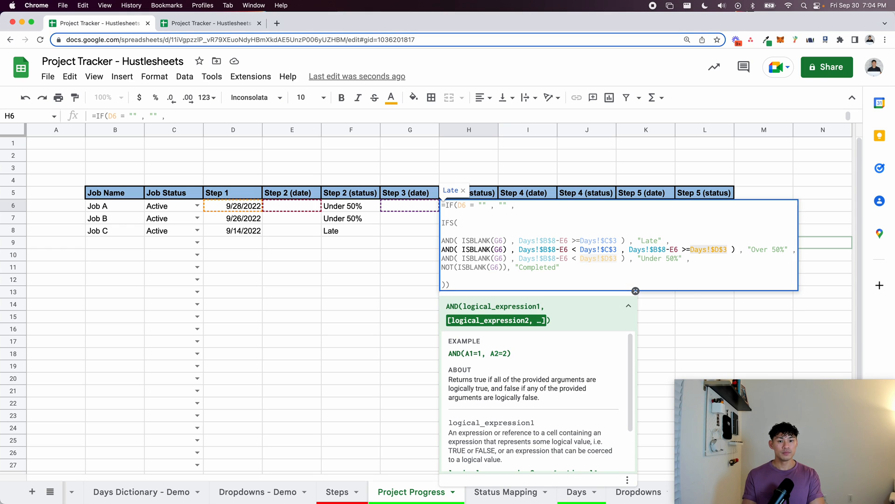
pyautogui.press('Return')
# Review the committed H6 formula against the Step 1 and Step 2 date cells it references.
pyautogui.click(486, 200)
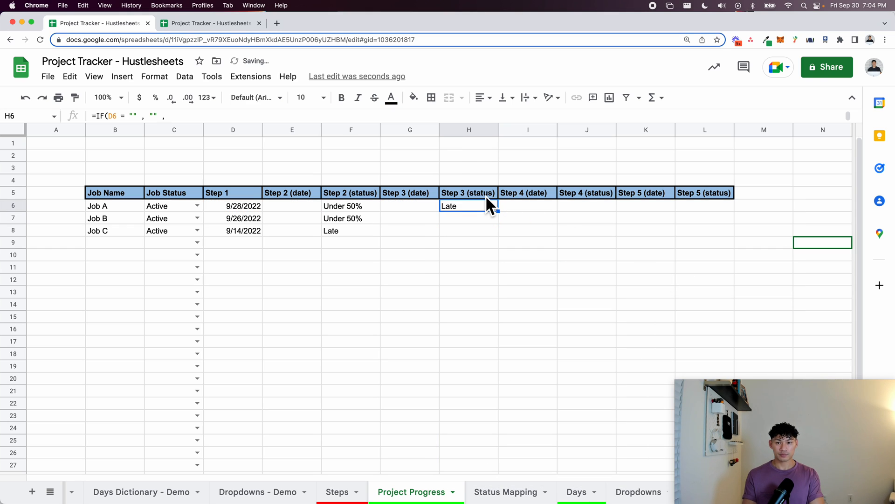
pyautogui.doubleClick(483, 201)
pyautogui.press('Escape')
pyautogui.press('Return')
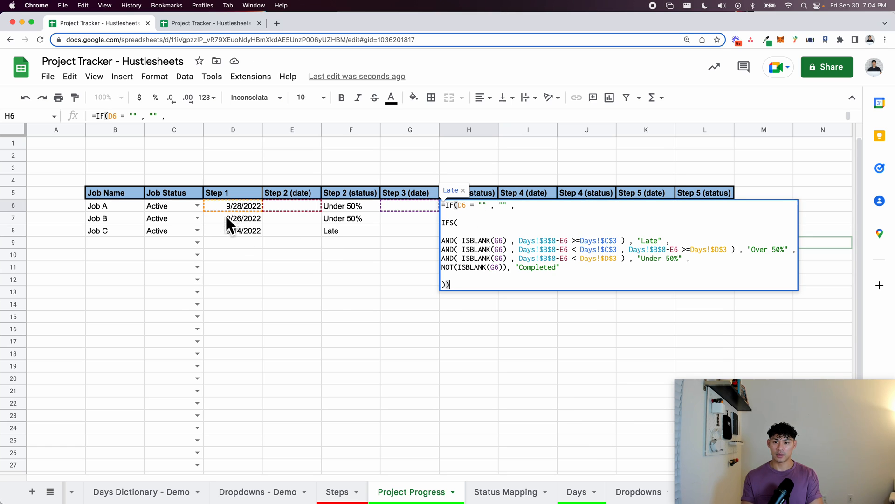
pyautogui.press('Escape')
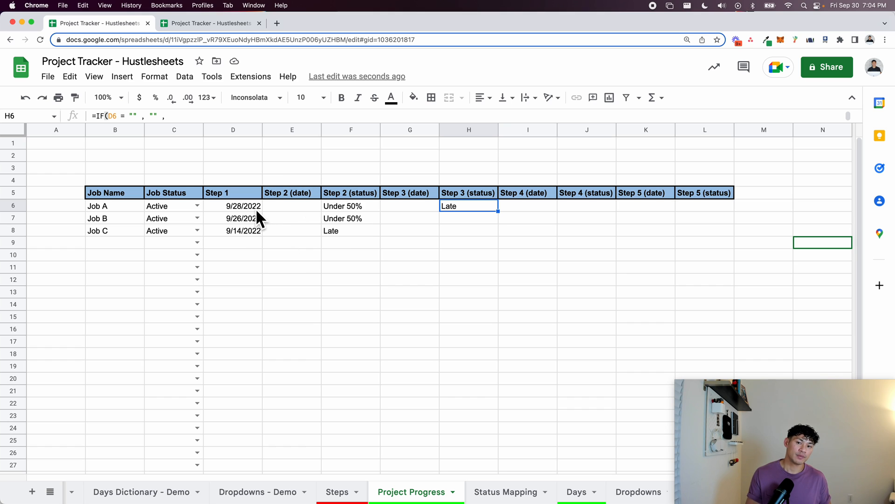
# Point the opening blank check of H6's IF formula to the Step 2 date cell E6.
pyautogui.doubleClick(449, 208)
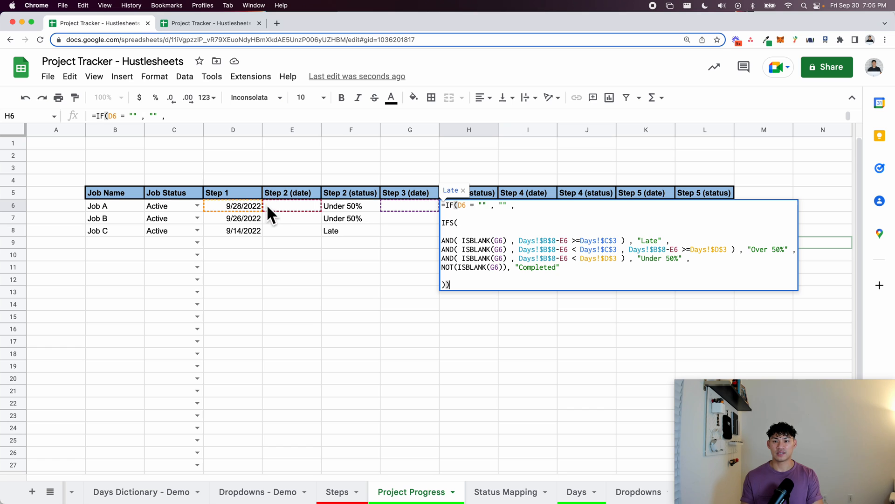
pyautogui.doubleClick(461, 206)
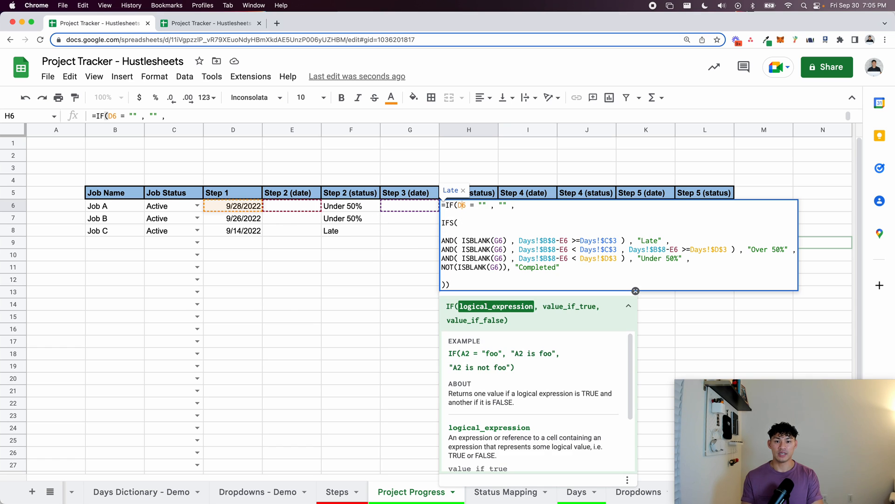
pyautogui.write('E6')
pyautogui.press('Return')
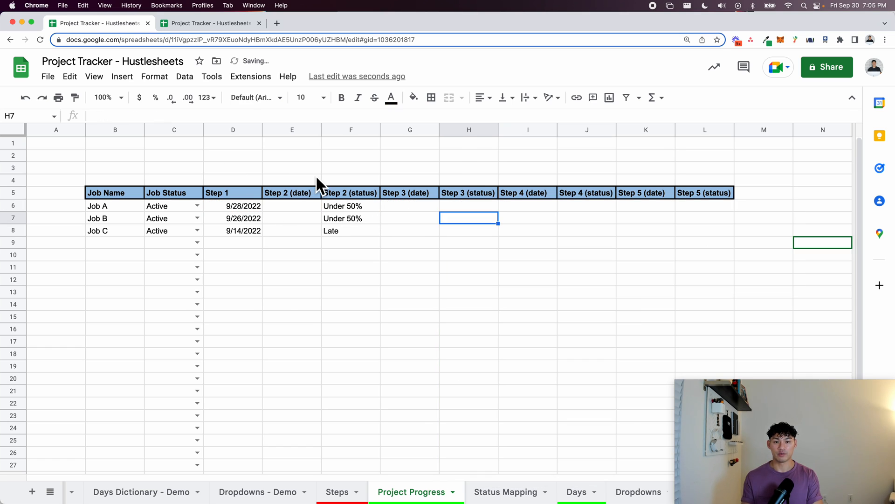
pyautogui.press('Up')
pyautogui.press('super+shift+Down')
pyautogui.press('Up')
pyautogui.press('Down')
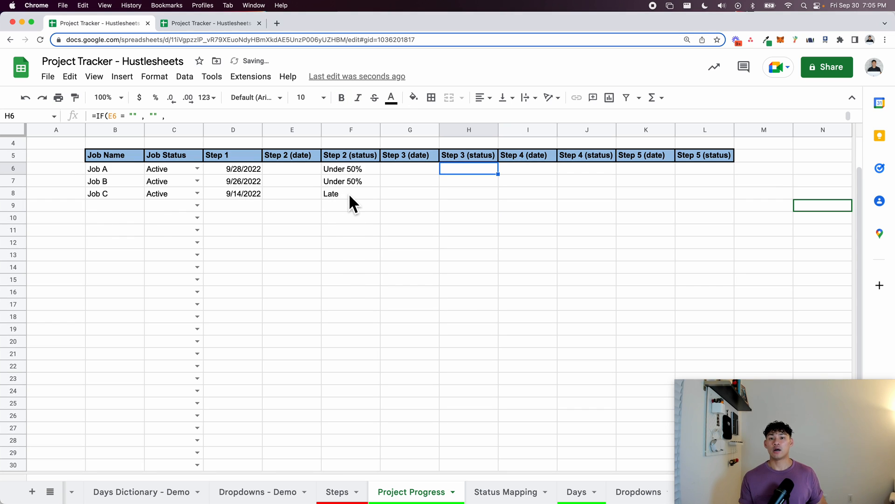
# Enter 9/29/2022 as Job A's Step 2 date and check the status cells.
pyautogui.scroll(3, 348, 192)
pyautogui.doubleClick(295, 208)
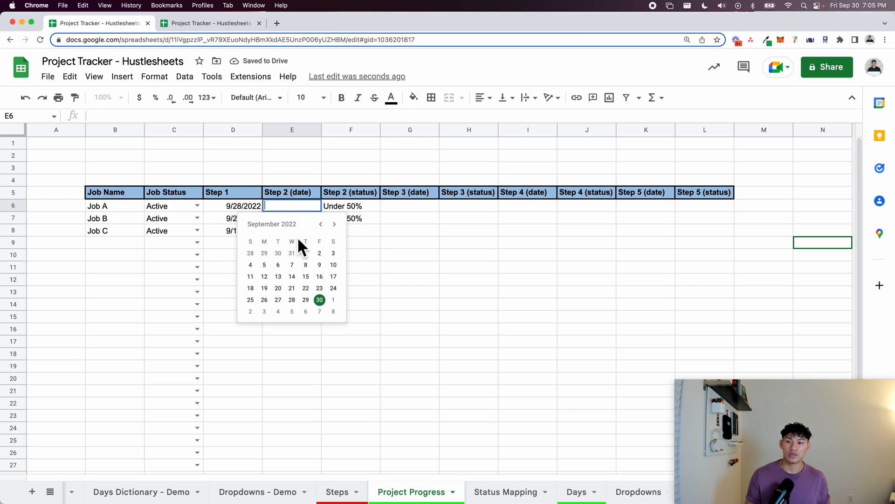
pyautogui.click(306, 300)
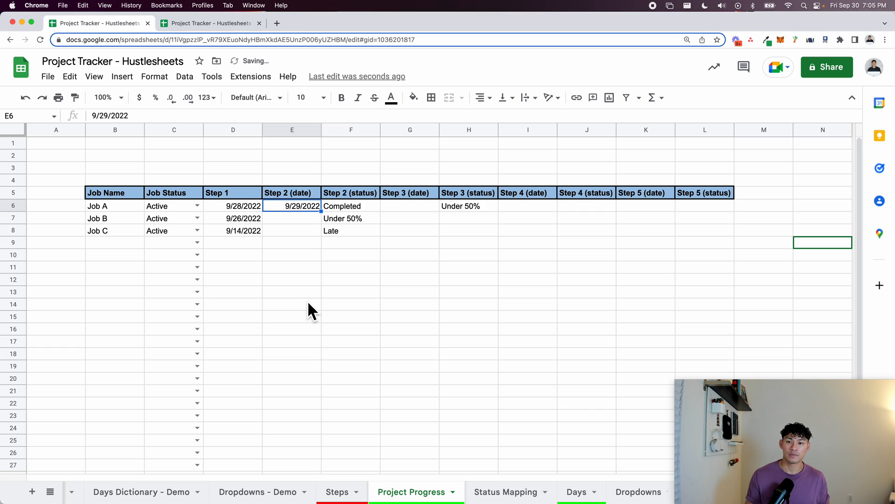
pyautogui.click(461, 208)
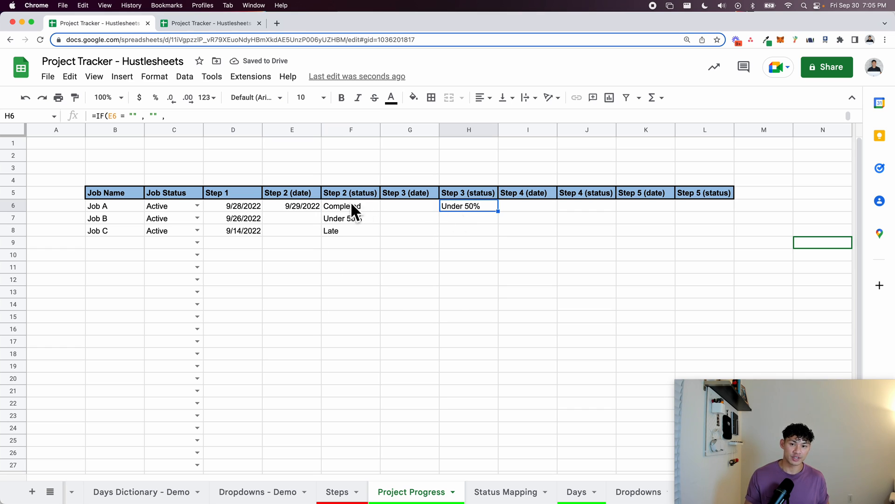
pyautogui.click(353, 219)
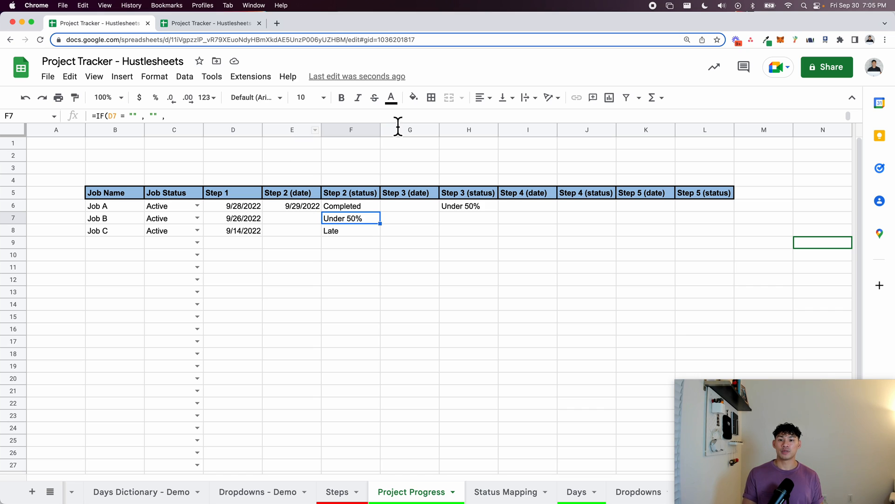
# Examine how the Project Progress - Demo sheet collapses its status columns into groups, and return to the Project Progress sheet.
pyautogui.click(343, 129)
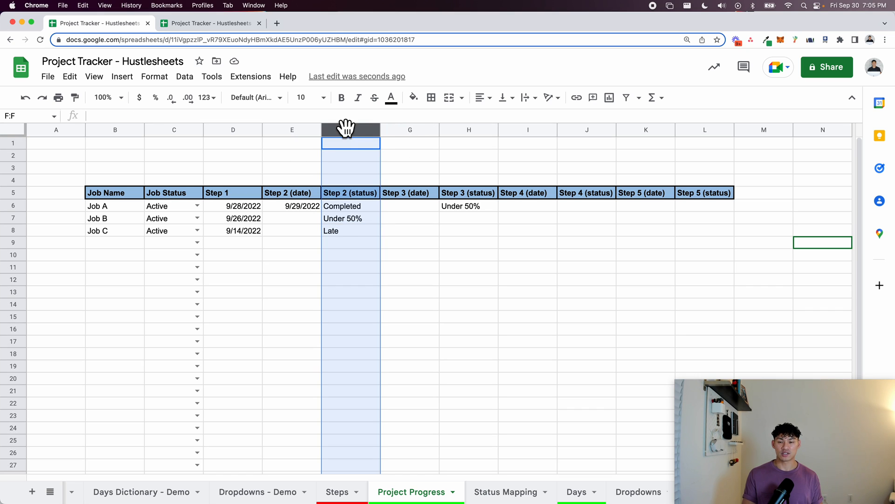
pyautogui.hscroll(-3, 154, 491)
pyautogui.click(142, 493)
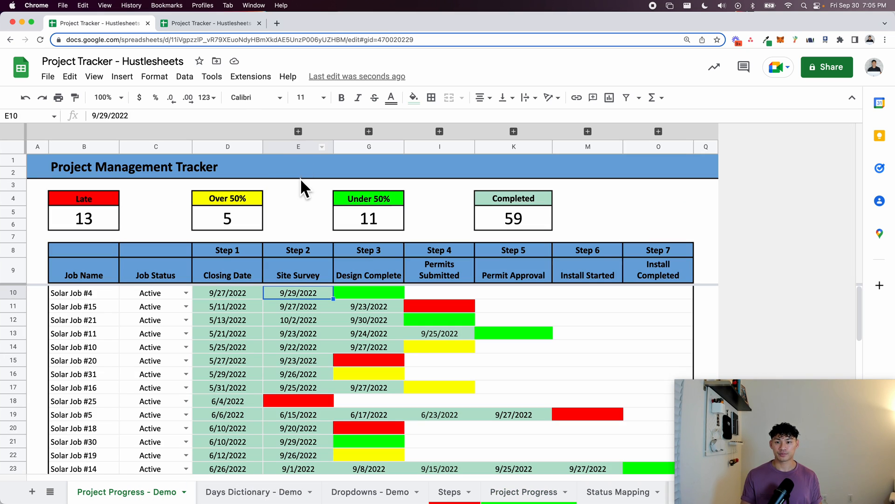
pyautogui.click(299, 131)
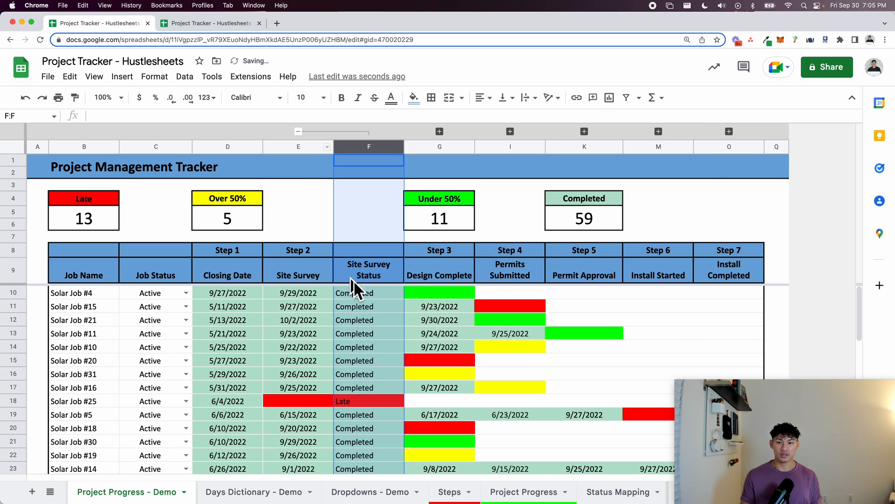
pyautogui.click(298, 131)
pyautogui.scroll(-6, 302, 211)
pyautogui.scroll(6, 311, 319)
pyautogui.click(379, 294)
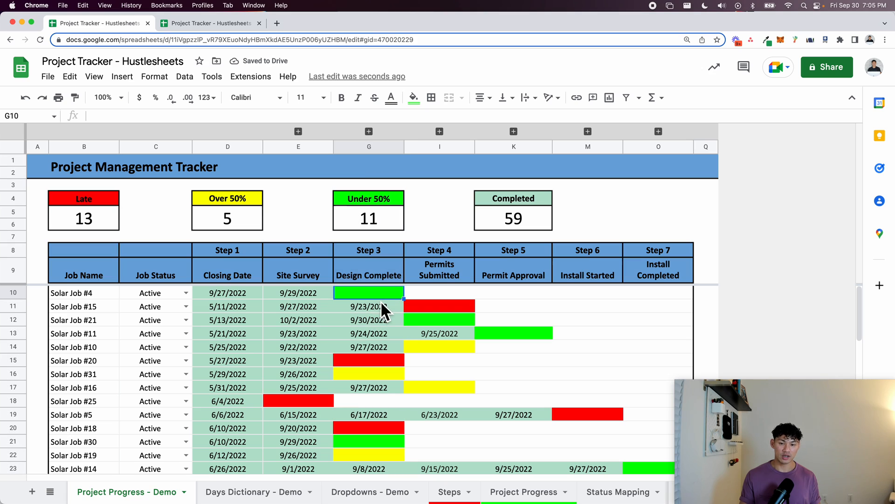
pyautogui.click(369, 132)
pyautogui.click(369, 131)
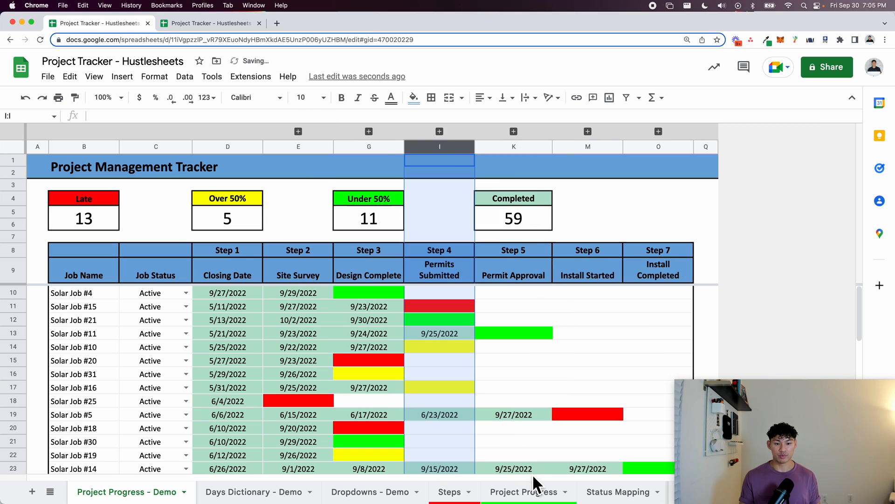
pyautogui.click(601, 490)
pyautogui.click(506, 492)
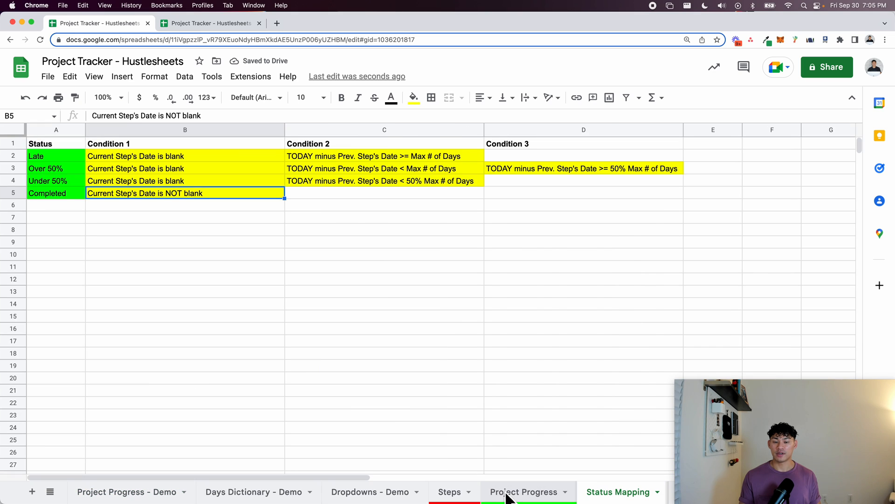
pyautogui.click(278, 293)
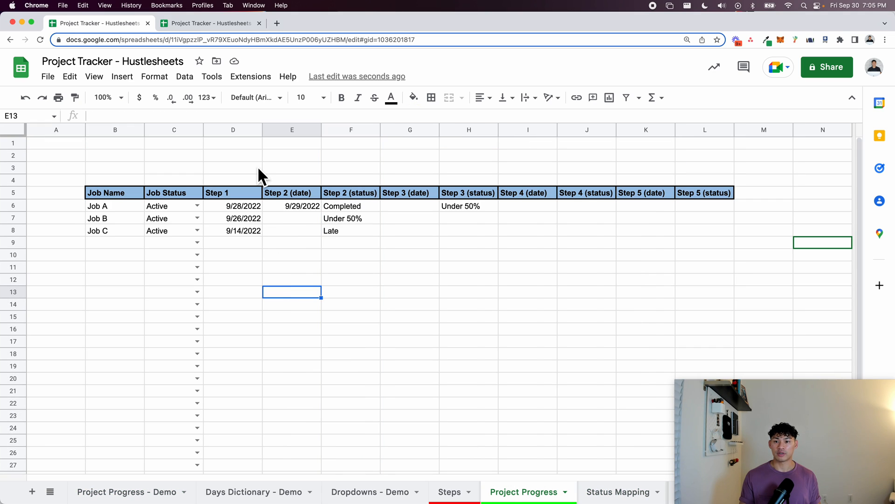
pyautogui.click(290, 130)
pyautogui.rightClick(272, 131)
pyautogui.click(233, 155)
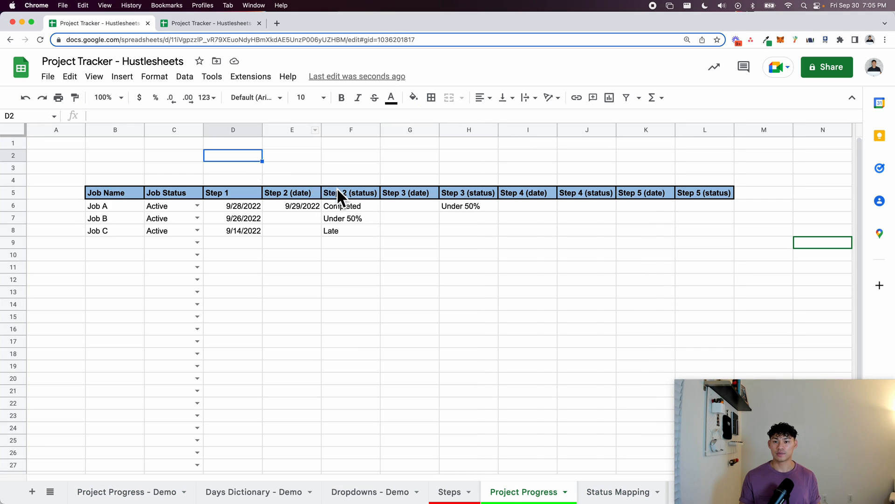
pyautogui.click(349, 130)
pyautogui.rightClick(346, 127)
pyautogui.click(335, 156)
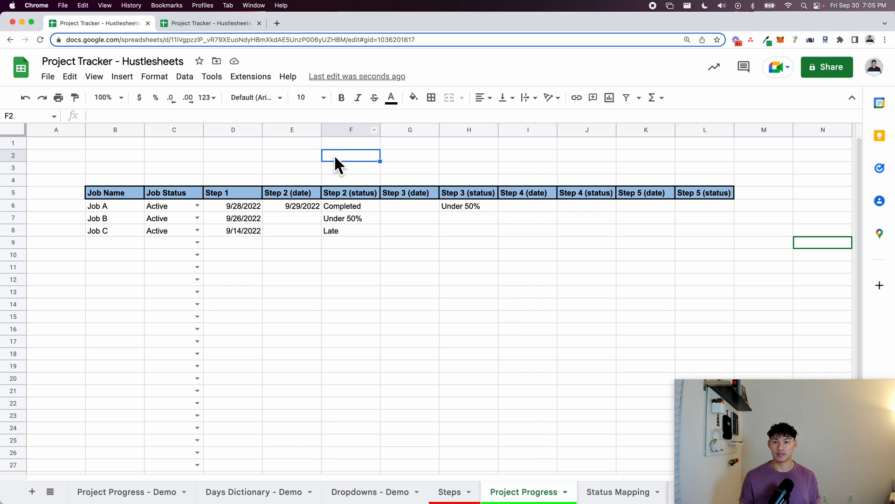
# Group the Step 2 (status) column F so it can be collapsed.
pyautogui.click(335, 129)
pyautogui.rightClick(335, 127)
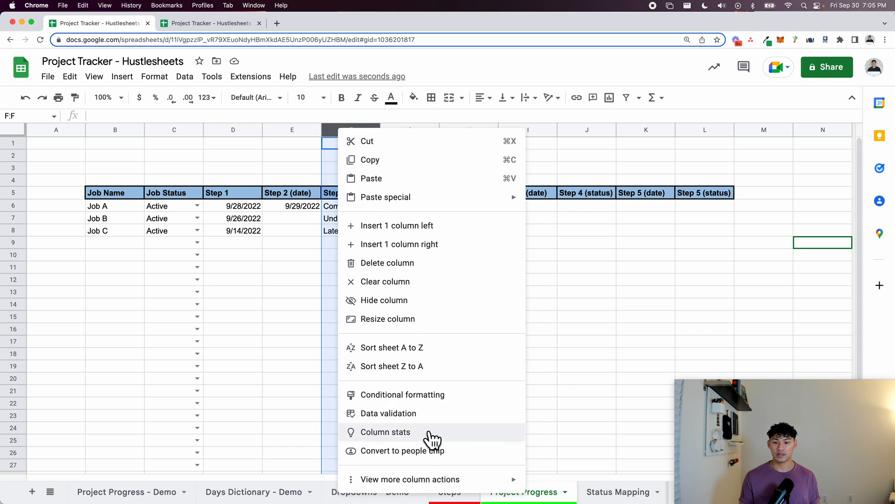
pyautogui.moveTo(464, 485)
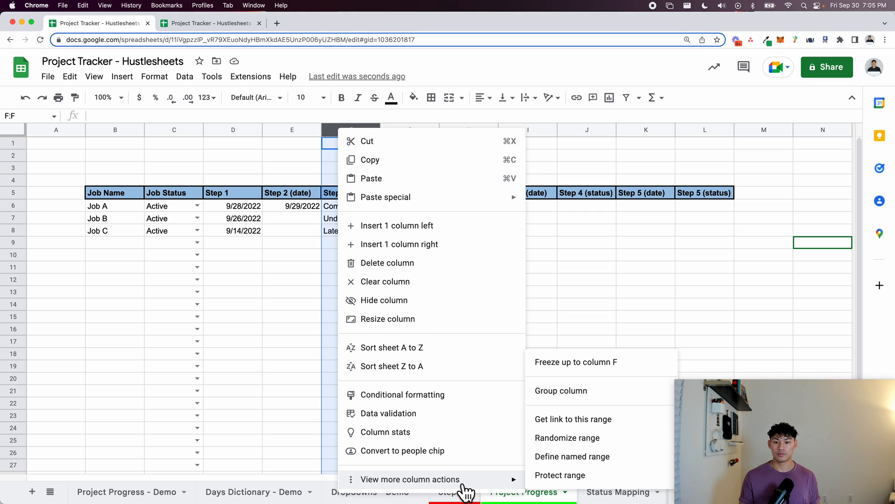
pyautogui.click(570, 393)
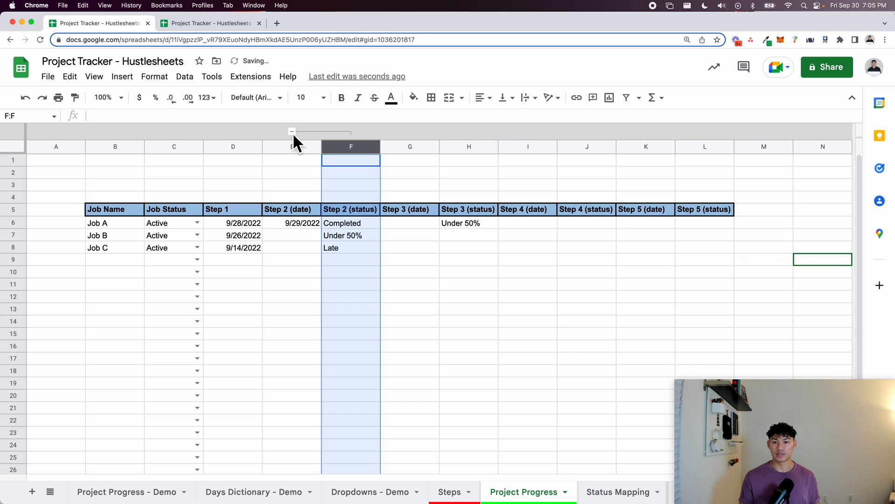
pyautogui.click(410, 308)
pyautogui.click(455, 146)
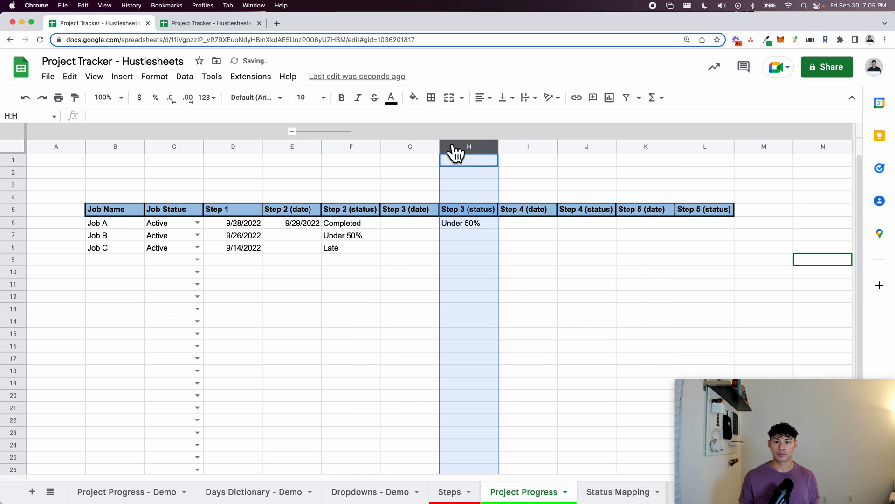
pyautogui.rightClick(456, 148)
# Shade the Step 2 (status) cells F6:F30 light gray.
pyautogui.click(351, 212)
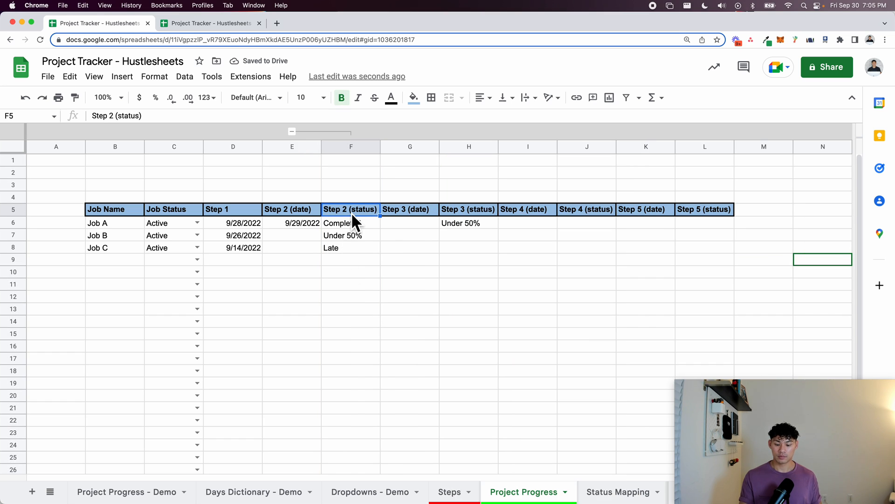
pyautogui.press('Down')
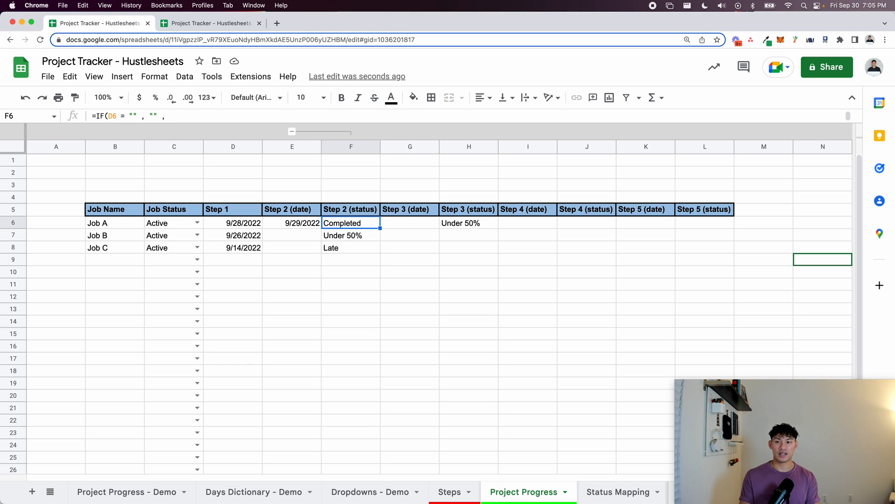
pyautogui.press('super+shift+Down')
pyautogui.scroll(-1, 353, 214)
pyautogui.scroll(3, 352, 215)
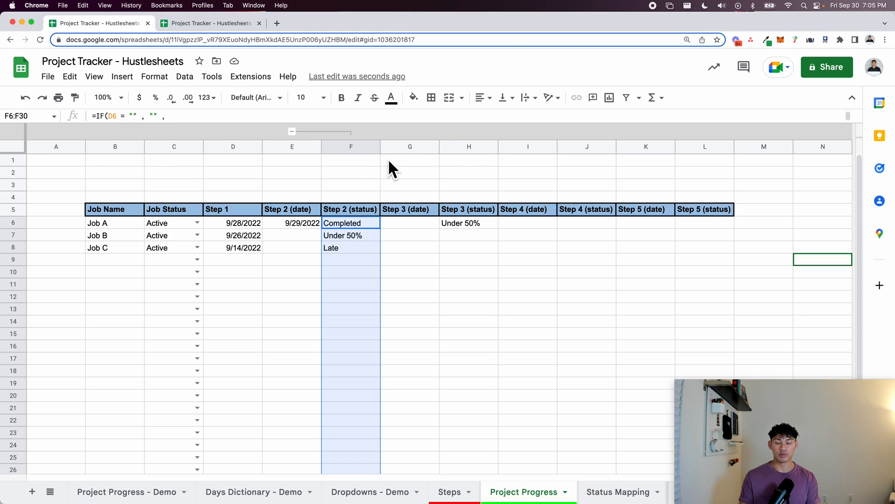
pyautogui.click(414, 97)
pyautogui.click(508, 196)
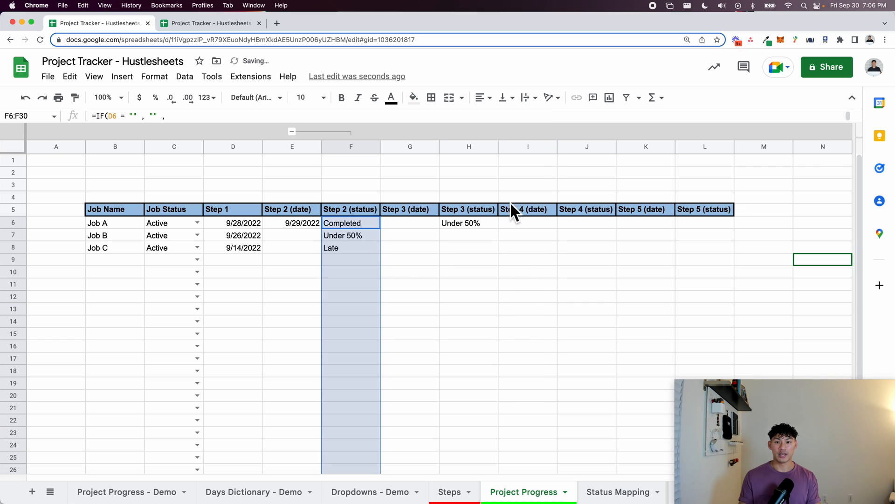
pyautogui.click(406, 259)
pyautogui.click(340, 246)
# Fill the Step 3 (status) cells H6:H30 with the same light gray as the Step 2 status cells.
pyautogui.click(452, 226)
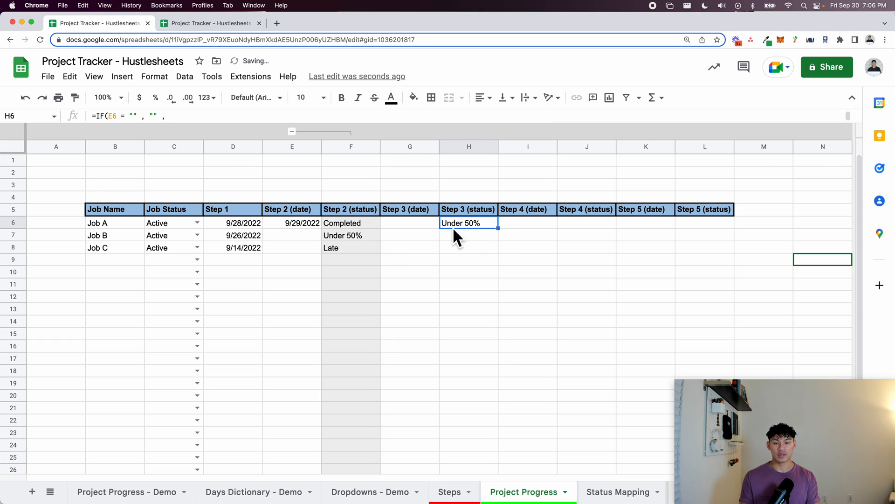
pyautogui.press('super+shift+Down')
pyautogui.click(414, 98)
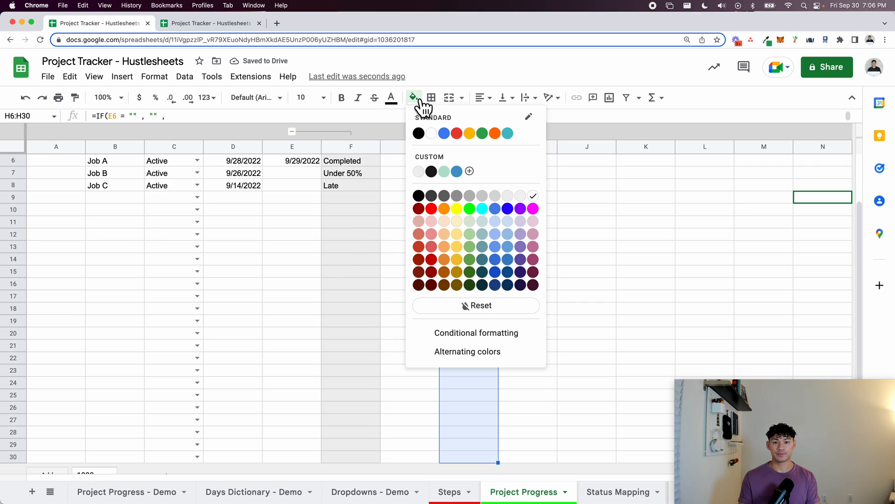
pyautogui.click(507, 193)
pyautogui.scroll(1, 495, 216)
pyautogui.click(470, 187)
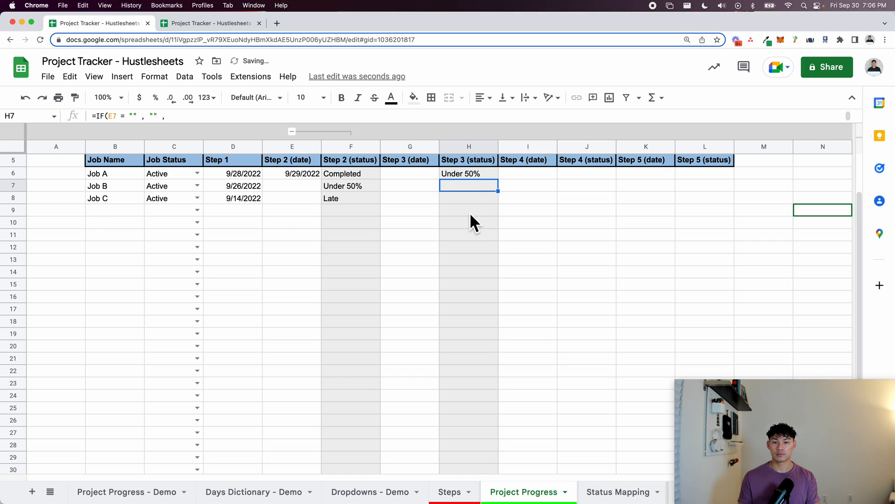
pyautogui.click(470, 212)
# Apply the light gray fill to the Step 4 (status) cells J6:J30.
pyautogui.scroll(2, 471, 212)
pyautogui.click(514, 224)
pyautogui.press('Right')
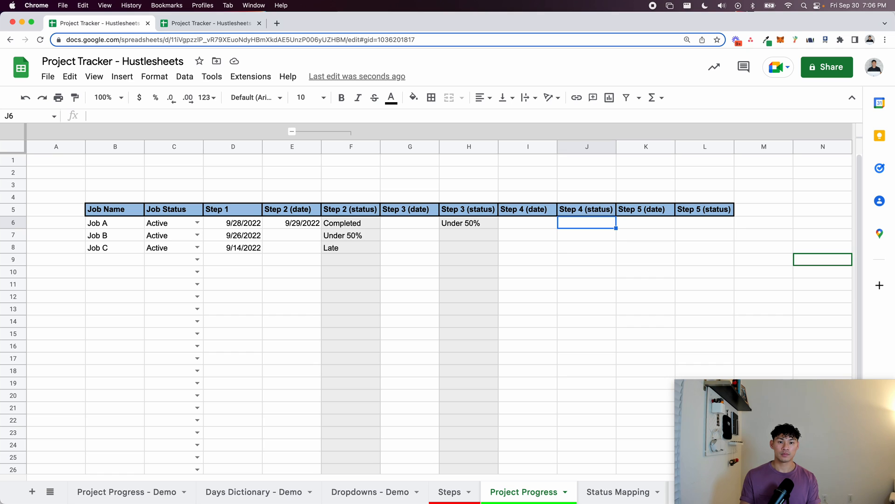
pyautogui.hotkey('ctrl', 'shift', 'Down')
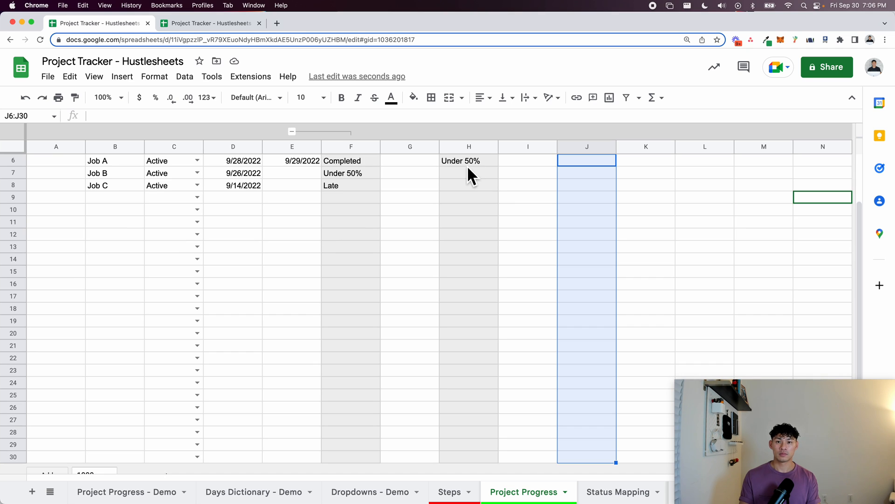
pyautogui.click(413, 98)
pyautogui.click(507, 196)
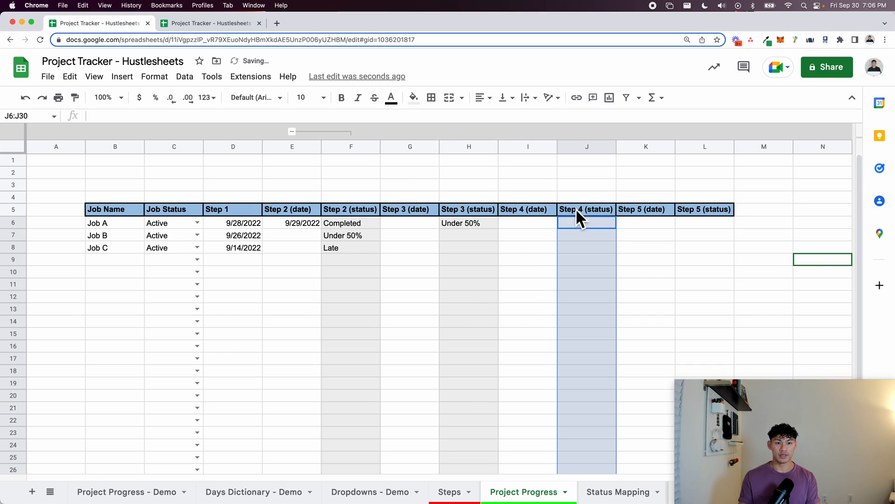
# Apply the light gray fill to the Step 5 (status) cells L6:L30.
pyautogui.click(693, 208)
pyautogui.click(693, 222)
pyautogui.hotkey('ctrl', 'shift', 'Down')
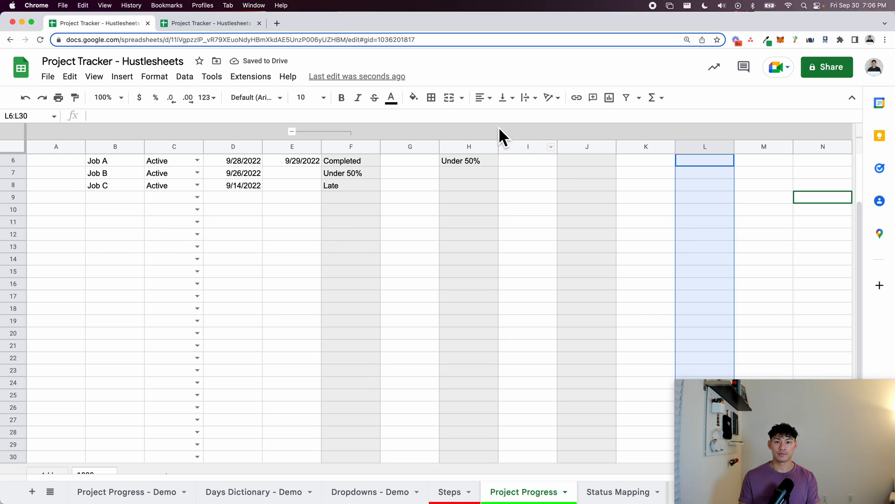
pyautogui.click(413, 98)
pyautogui.click(505, 197)
pyautogui.click(510, 200)
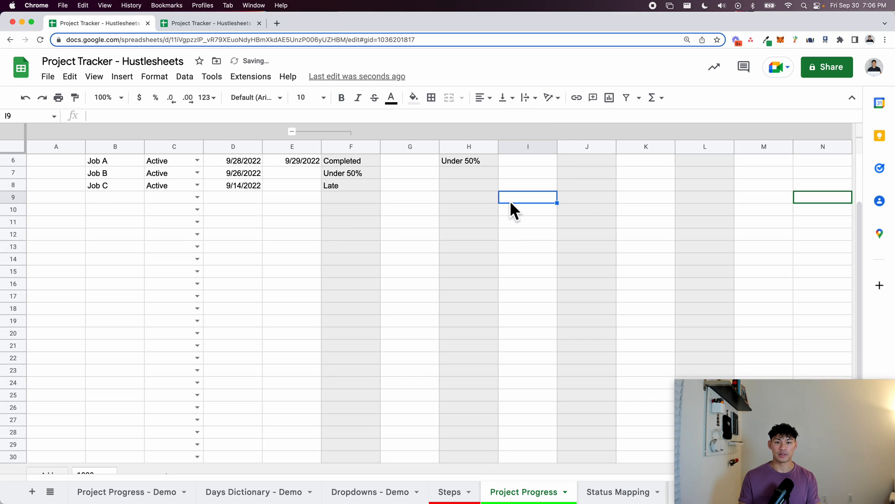
# Copy the full text of H6's status formula into the Step 4 (status) cell J6, keeping its references as written.
pyautogui.click(470, 225)
pyautogui.press('Return')
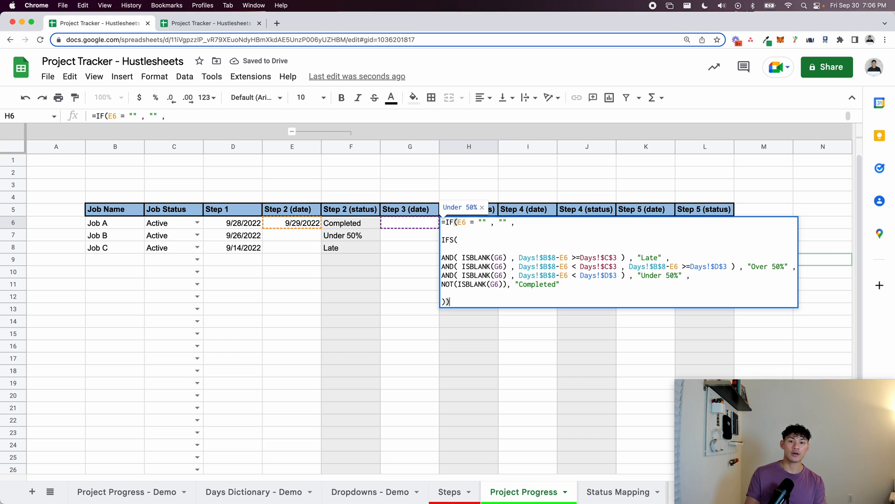
pyautogui.press('Escape')
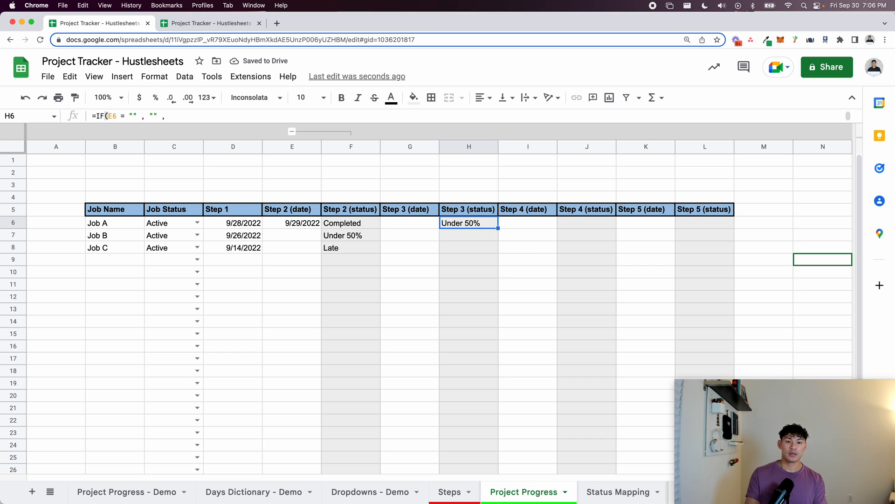
pyautogui.doubleClick(444, 223)
pyautogui.press('super+a')
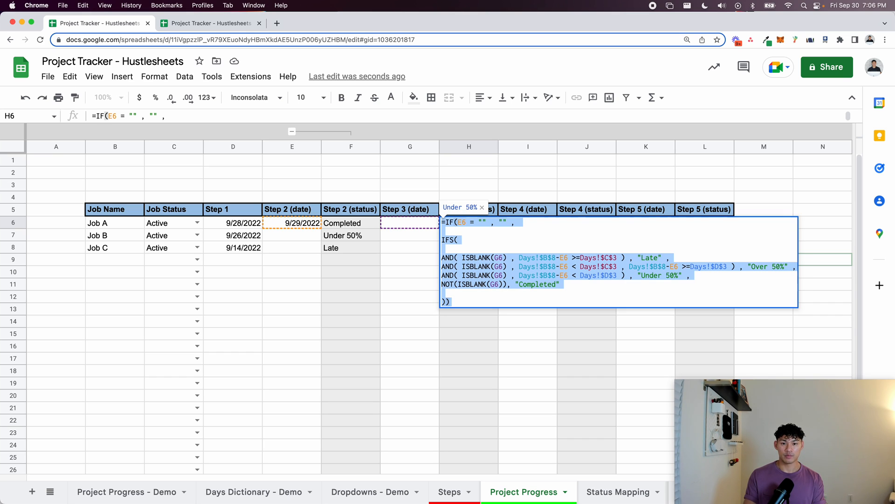
pyautogui.press('Escape')
pyautogui.doubleClick(484, 226)
pyautogui.press('Escape')
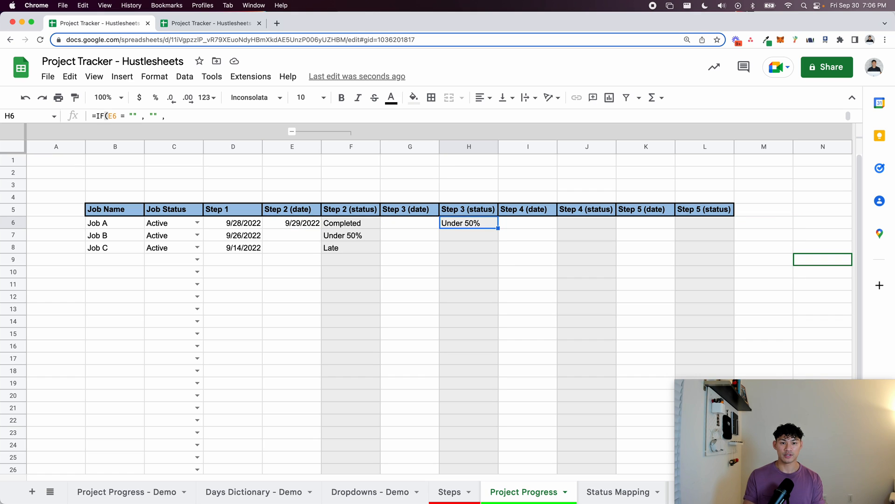
pyautogui.click(585, 228)
pyautogui.doubleClick(586, 229)
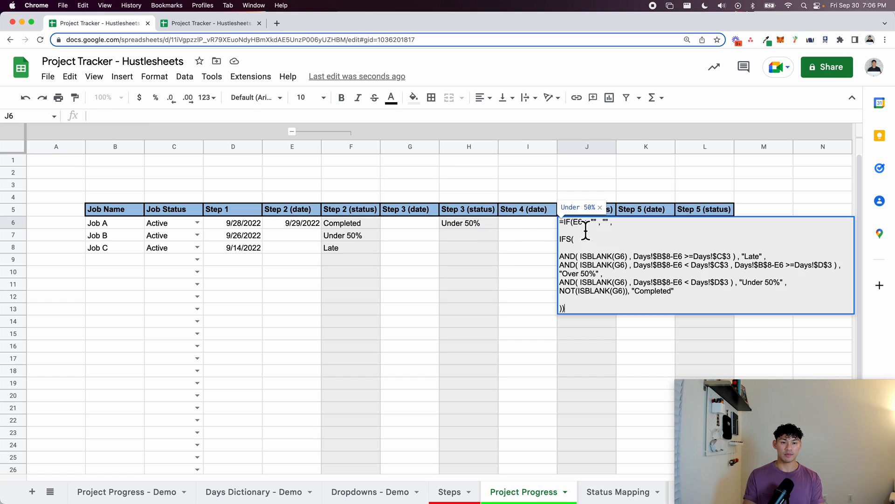
pyautogui.press('Return')
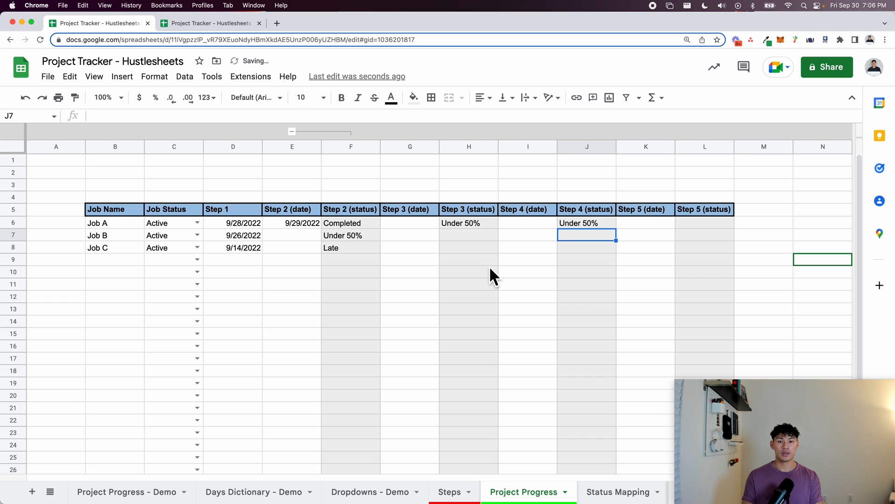
# Point the opening blank check of J6's IF formula to the Step 3 date cell G6.
pyautogui.click(571, 225)
pyautogui.doubleClick(570, 225)
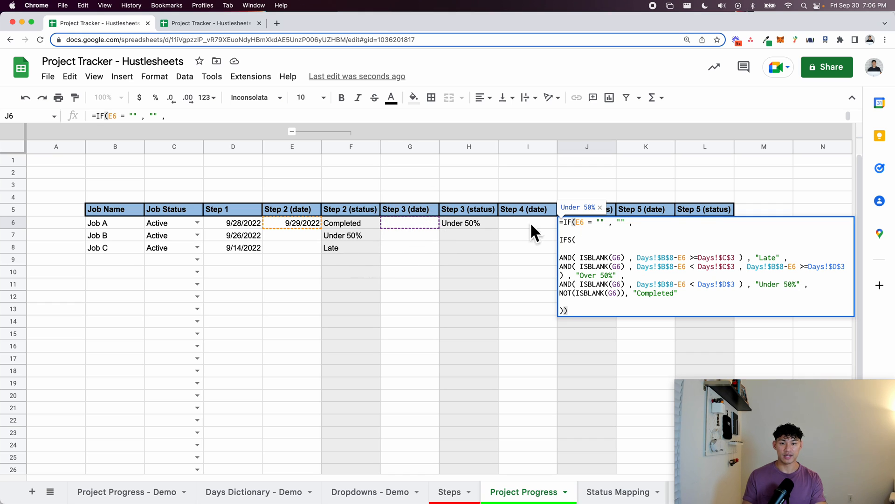
pyautogui.doubleClick(579, 222)
pyautogui.write('G6')
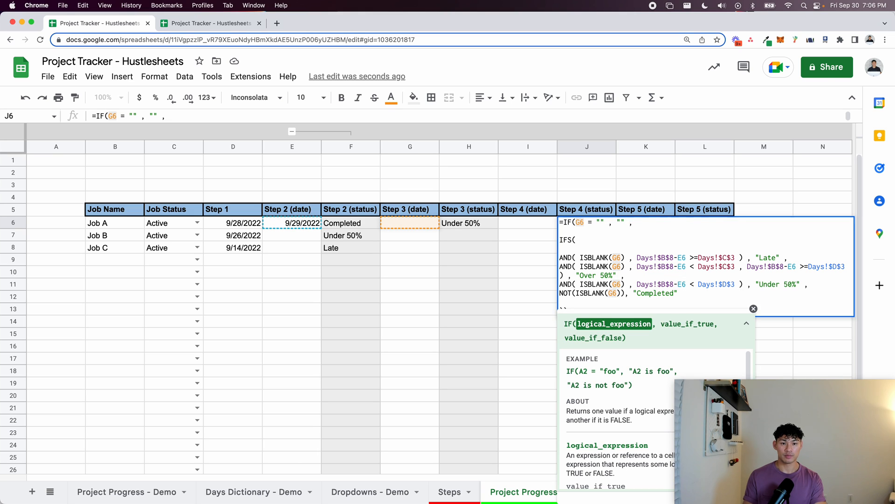
pyautogui.press('Return')
# Point the ISBLANK checks in J6's "Late" and "Over 50%" conditions to the Step 4 date cell I6.
pyautogui.doubleClick(588, 228)
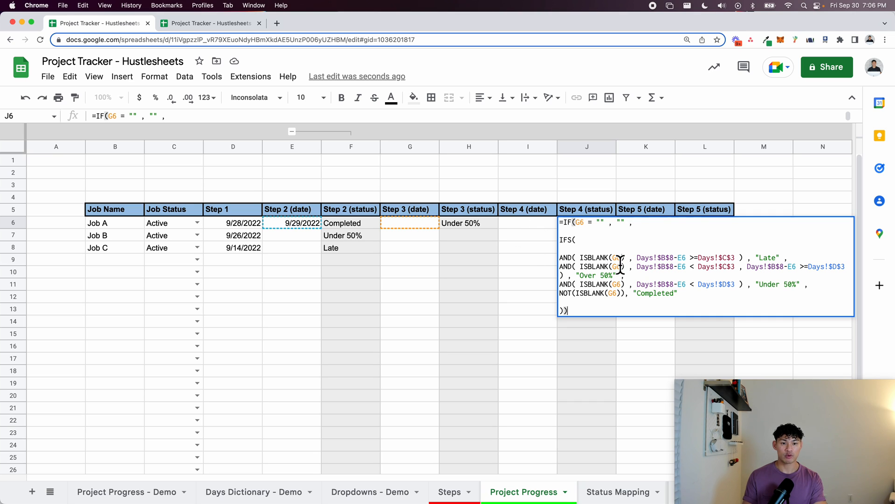
pyautogui.click(589, 257)
pyautogui.click(613, 258)
pyautogui.press('Delete')
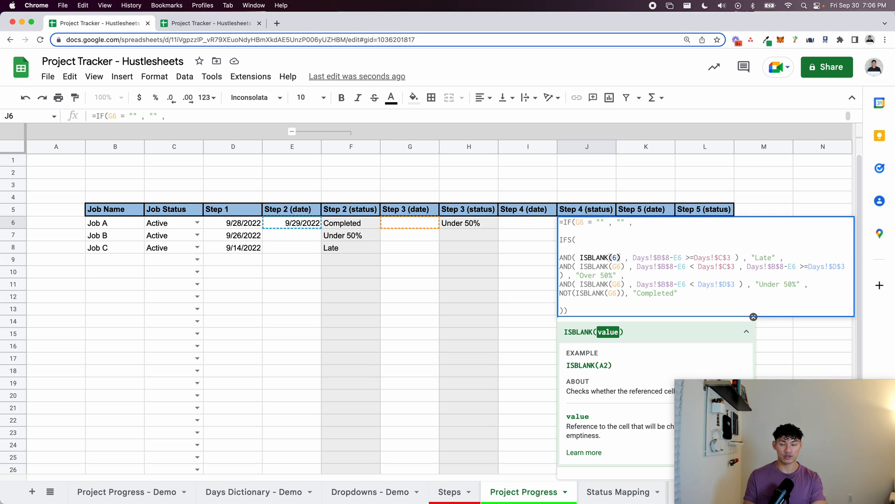
pyautogui.write('I')
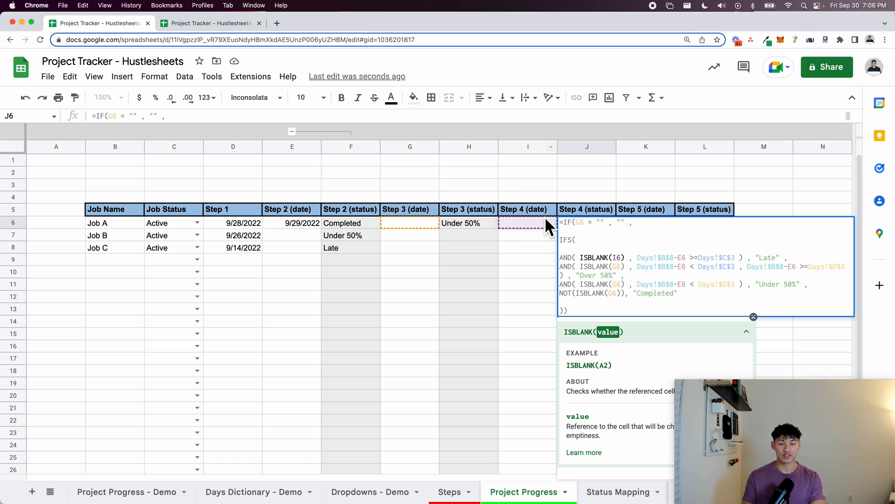
pyautogui.click(613, 267)
pyautogui.press('Delete')
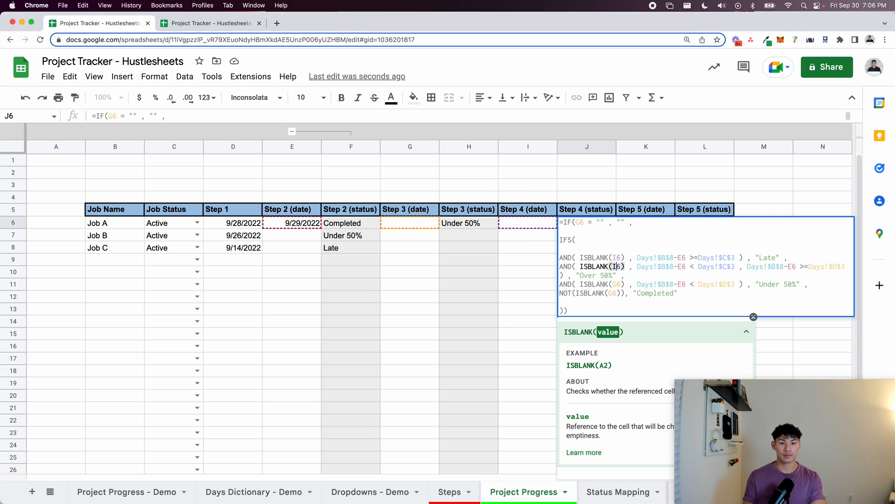
pyautogui.write('I')
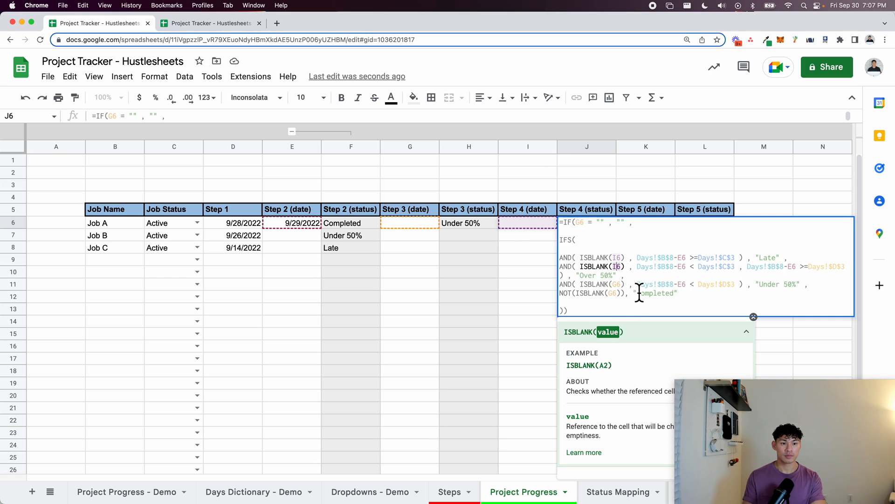
# Point the blank checks of the "Under 50%" and "Completed" conditions in the Step 4 status formula in J6 to I6.
pyautogui.click(613, 284)
pyautogui.press('Delete')
pyautogui.write('I')
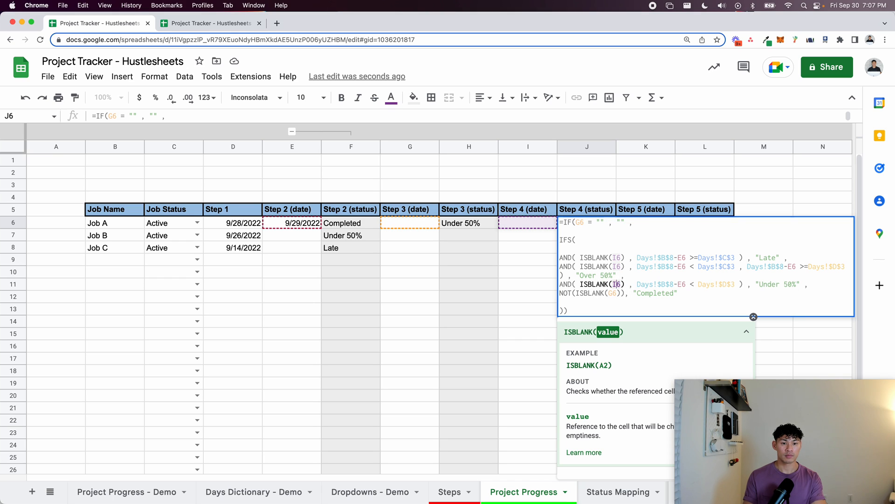
pyautogui.click(610, 293)
pyautogui.press('Delete')
pyautogui.write('I')
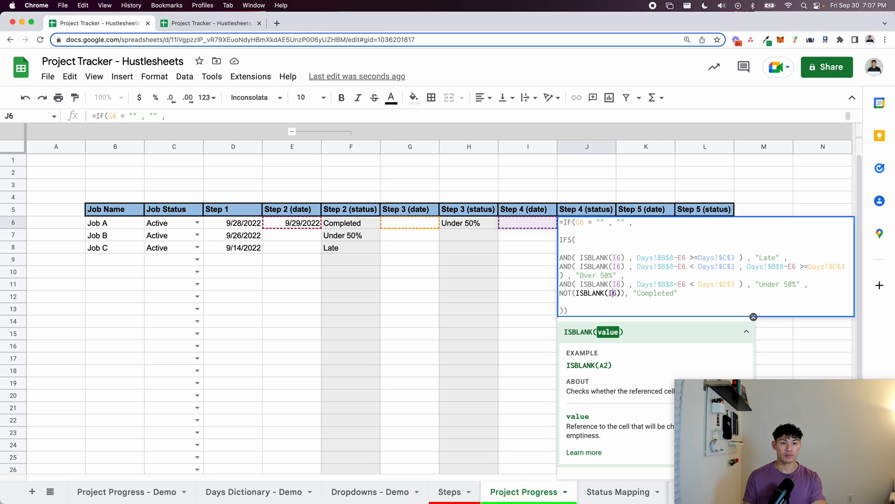
pyautogui.press('Return')
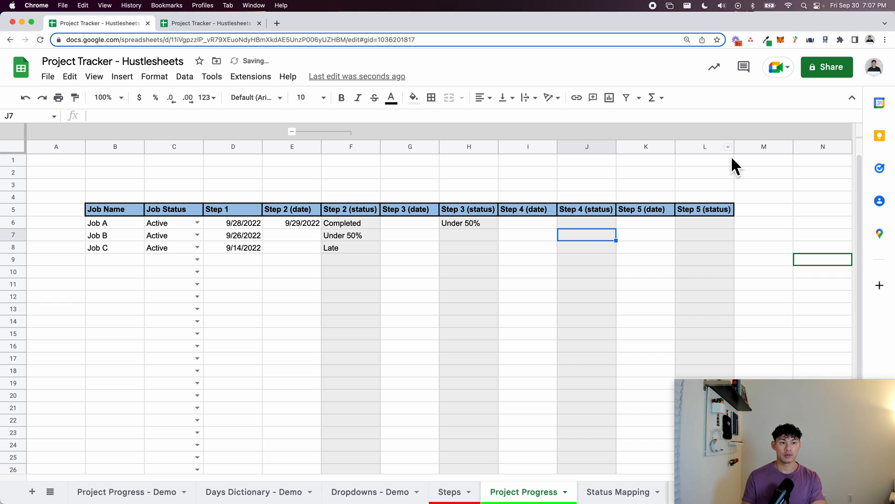
# Insert two columns to the left of columns M and N.
pyautogui.moveTo(777, 150); pyautogui.dragTo(826, 150)
pyautogui.rightClick(826, 150)
pyautogui.click(783, 236)
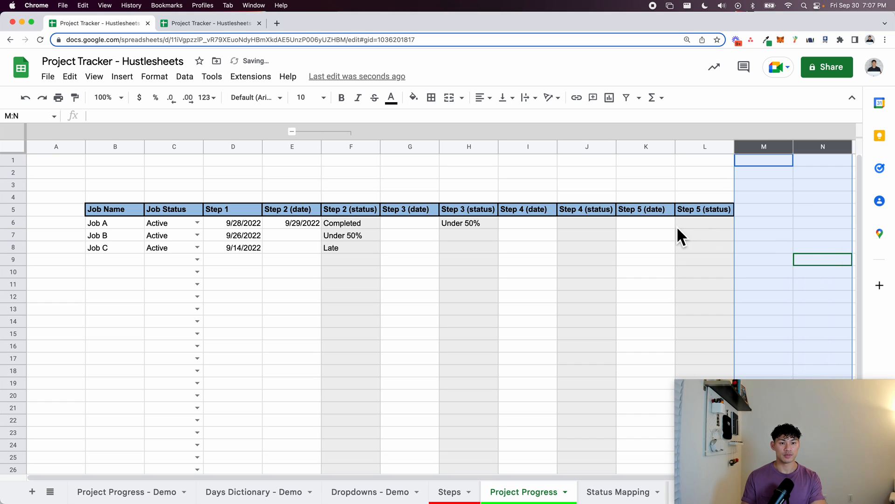
# Review the Step 4 status formula in J6 and the Step 3 status formula in H6.
pyautogui.doubleClick(587, 228)
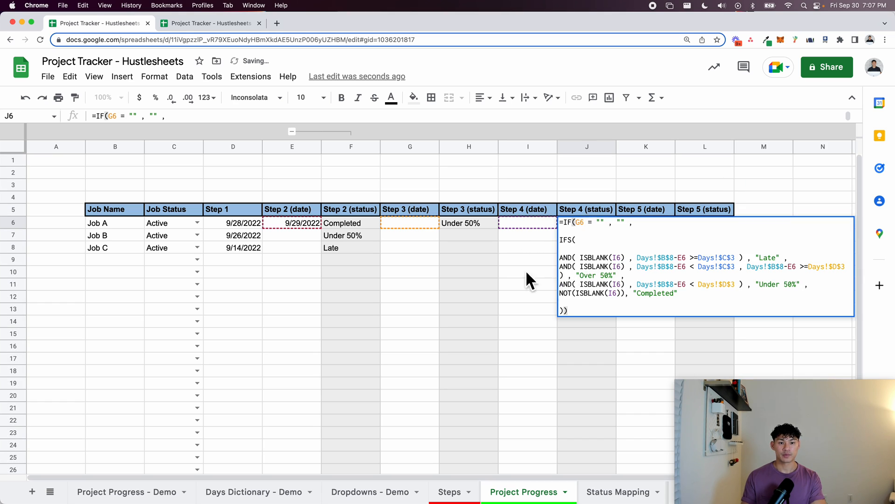
pyautogui.click(505, 270)
pyautogui.hscroll(2, 507, 270)
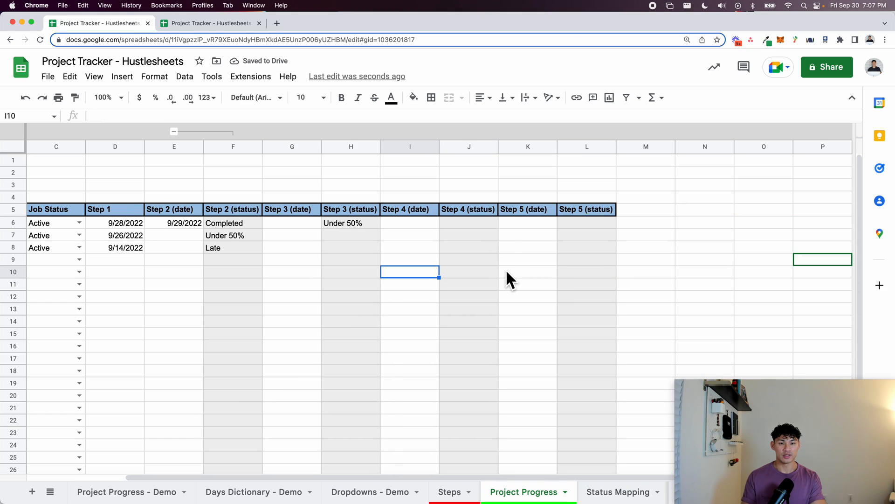
pyautogui.doubleClick(353, 224)
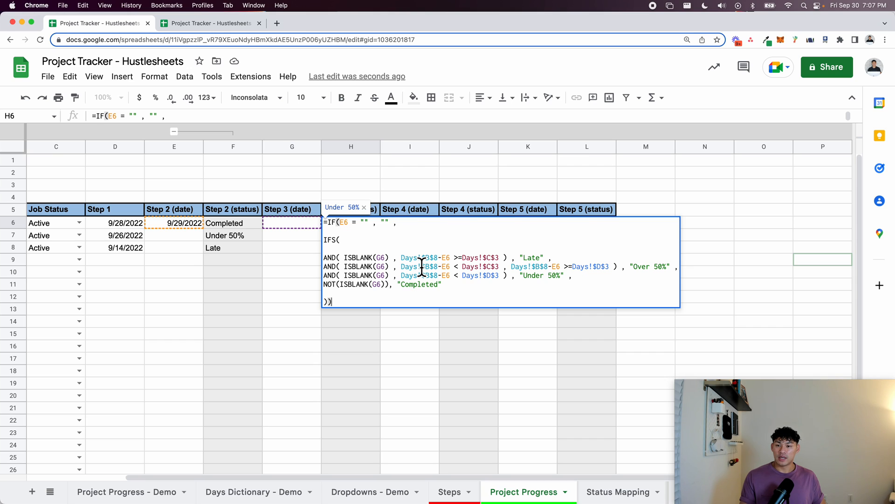
pyautogui.click(448, 333)
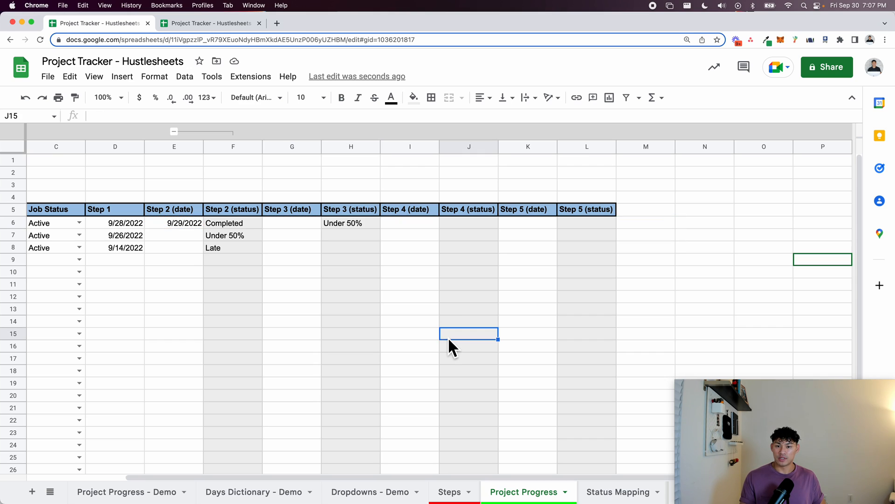
pyautogui.click(355, 227)
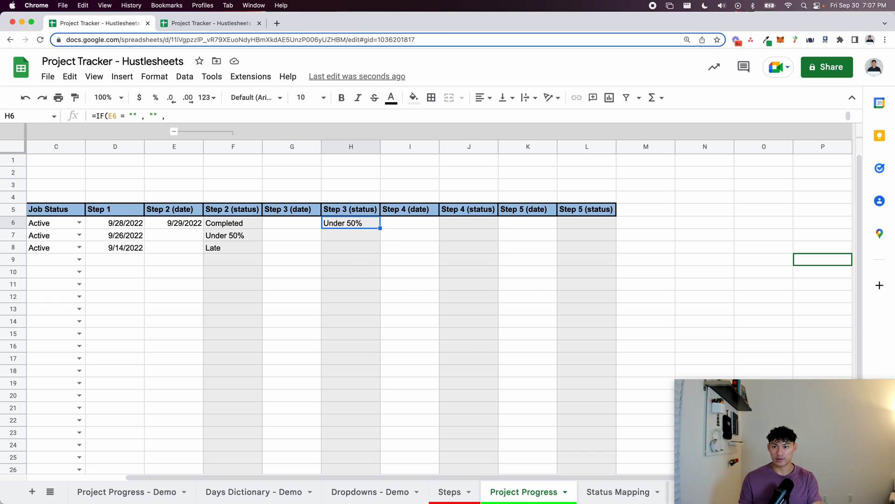
pyautogui.press('Return')
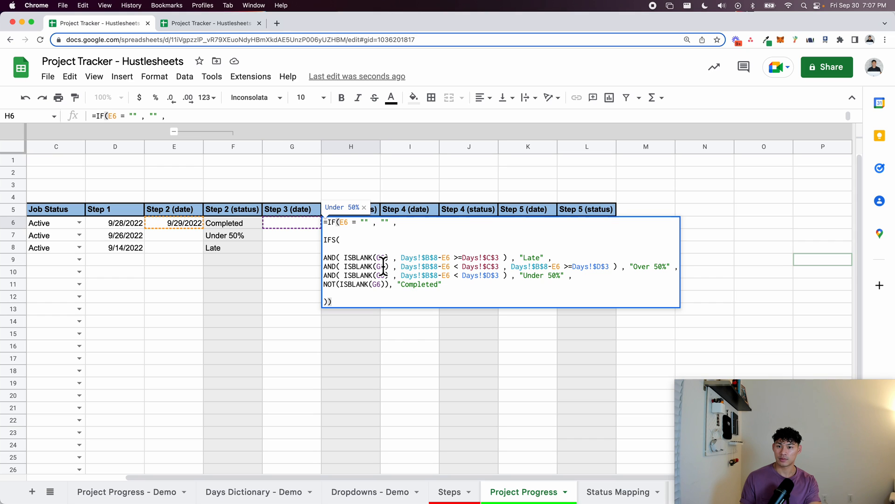
pyautogui.press('Return')
pyautogui.doubleClick(349, 224)
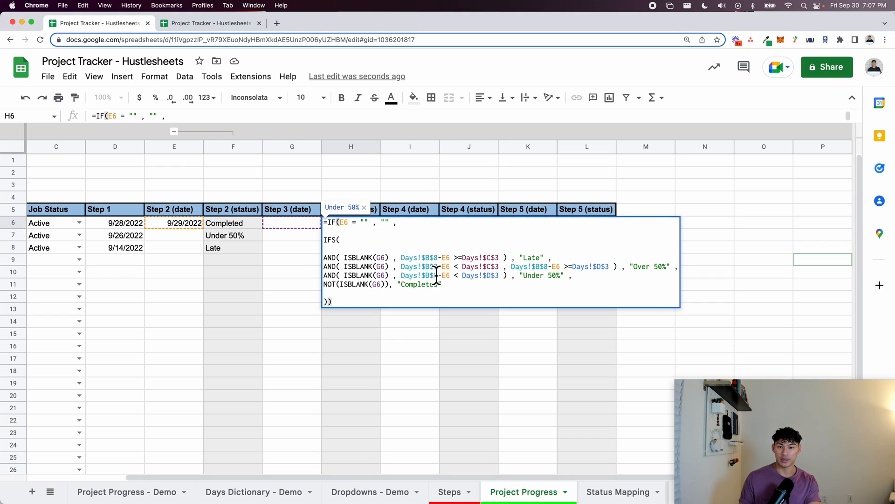
# Compare the cell references of the Step 2 status formula in F6 with those of the Step 3 status formula in H6.
pyautogui.click(189, 222)
pyautogui.doubleClick(189, 222)
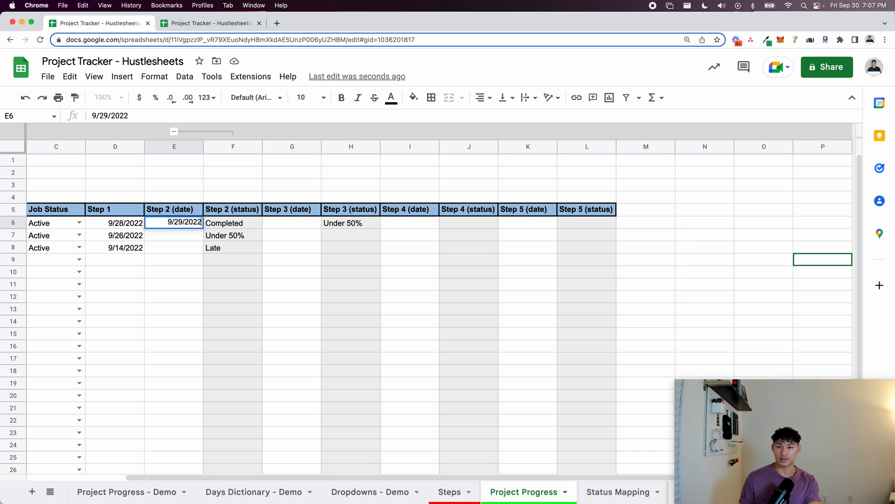
pyautogui.doubleClick(220, 222)
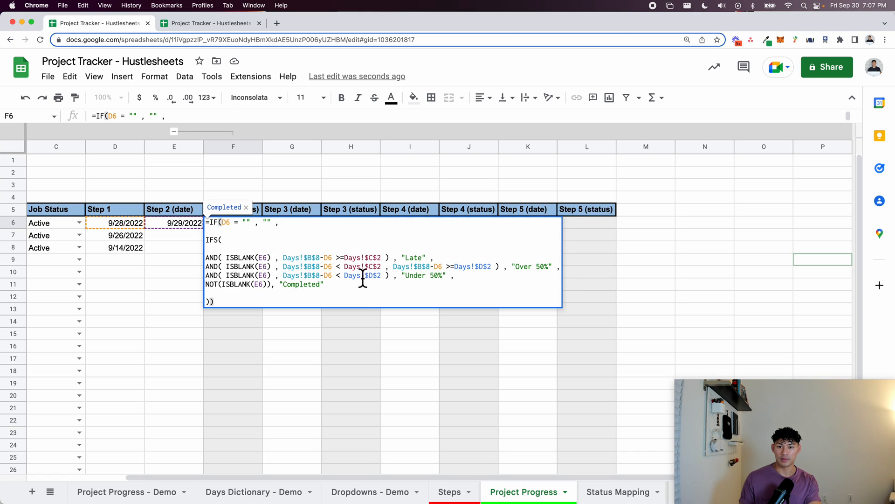
pyautogui.press('Escape')
pyautogui.click(370, 228)
pyautogui.doubleClick(370, 226)
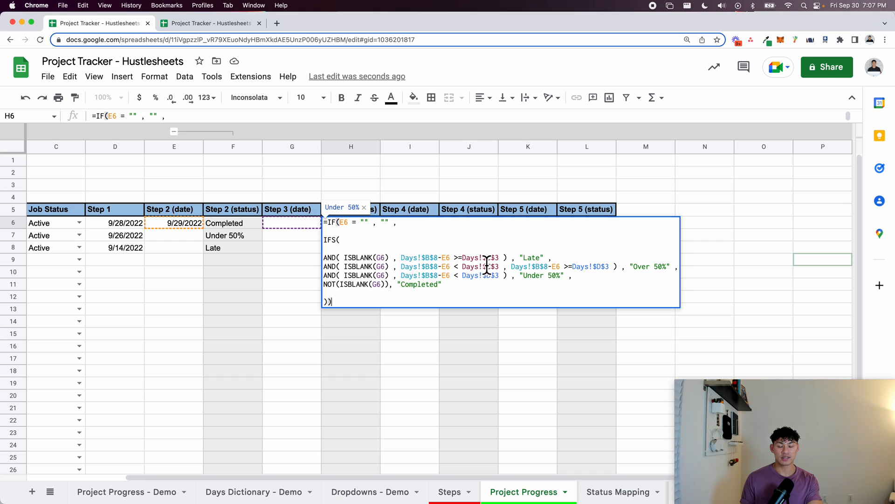
pyautogui.moveTo(488, 265); pyautogui.dragTo(511, 266)
pyautogui.press('Escape')
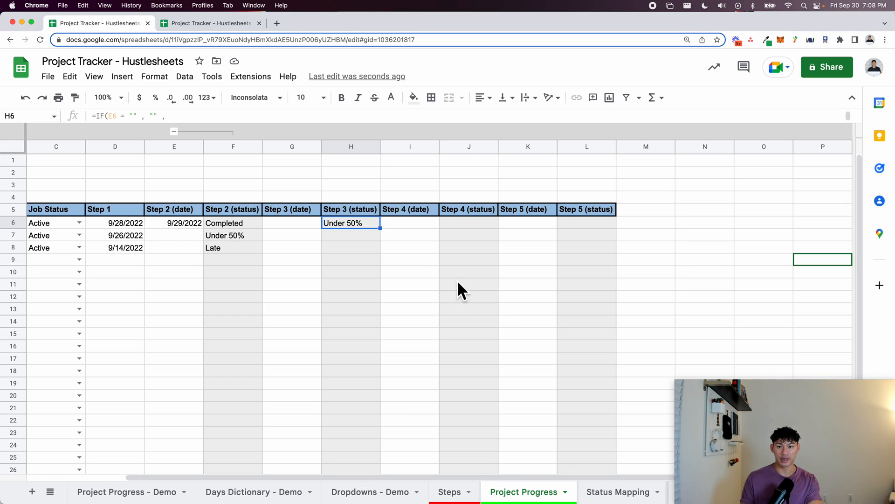
# Check the Step 2 to Step 3 row on the Days sheet against the Step 3 status formula in H6 of Project Progress.
pyautogui.click(456, 493)
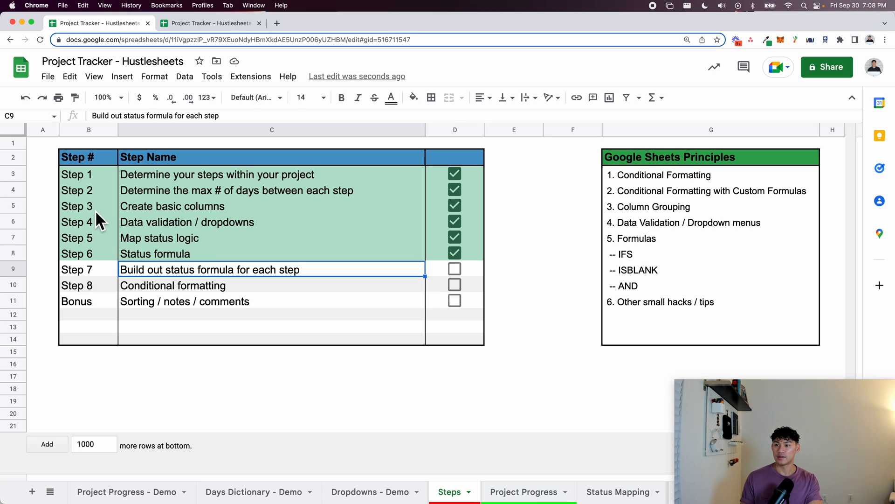
pyautogui.click(625, 492)
pyautogui.hscroll(2, 536, 492)
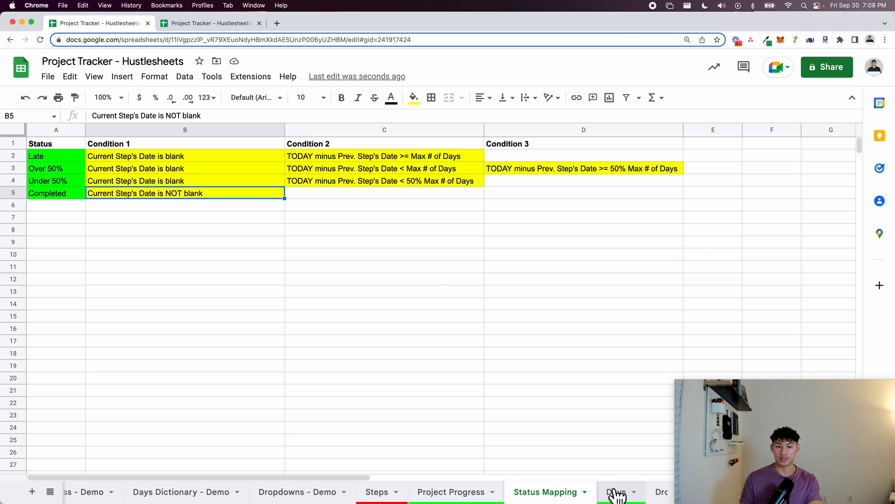
pyautogui.click(619, 492)
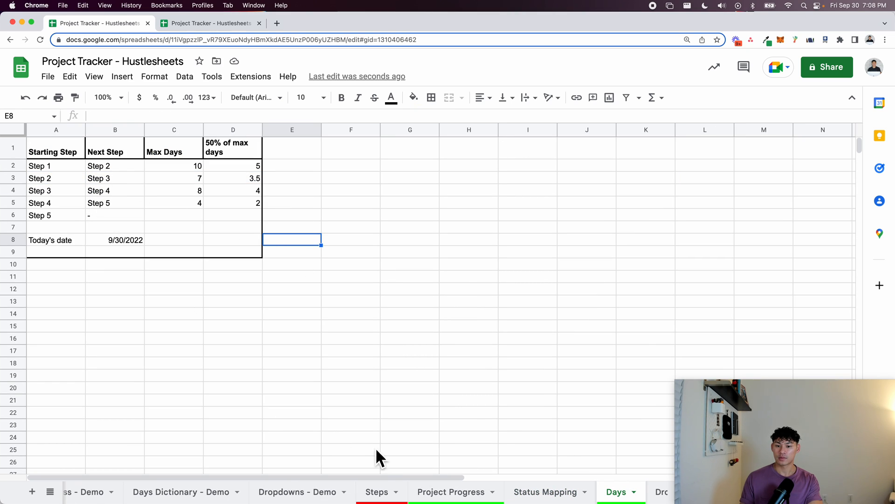
pyautogui.click(68, 180)
pyautogui.moveTo(68, 178); pyautogui.dragTo(180, 175)
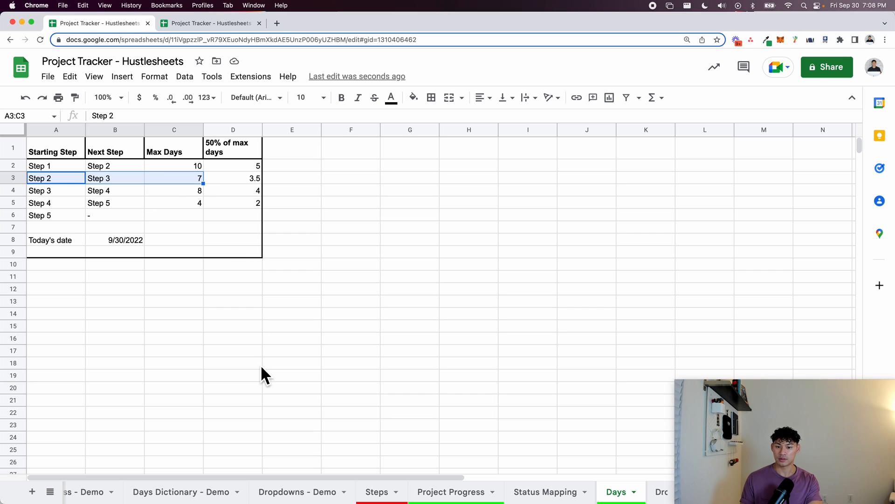
pyautogui.click(451, 491)
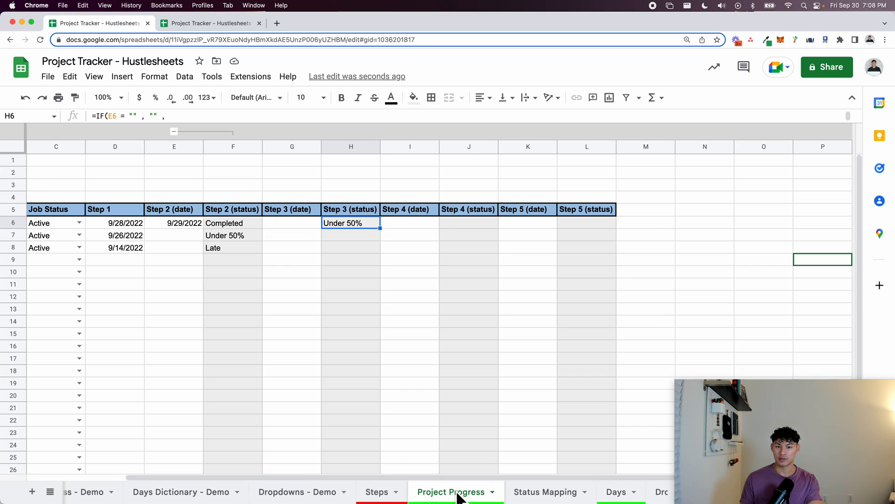
pyautogui.doubleClick(352, 225)
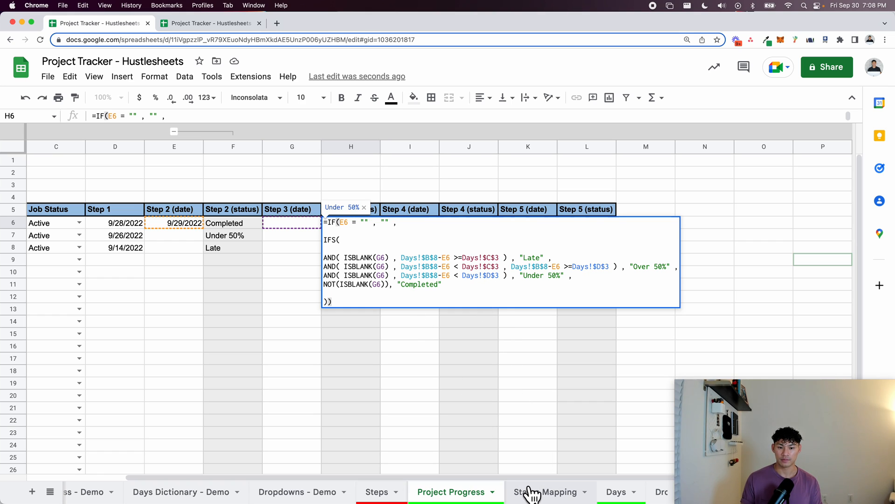
pyautogui.click(615, 492)
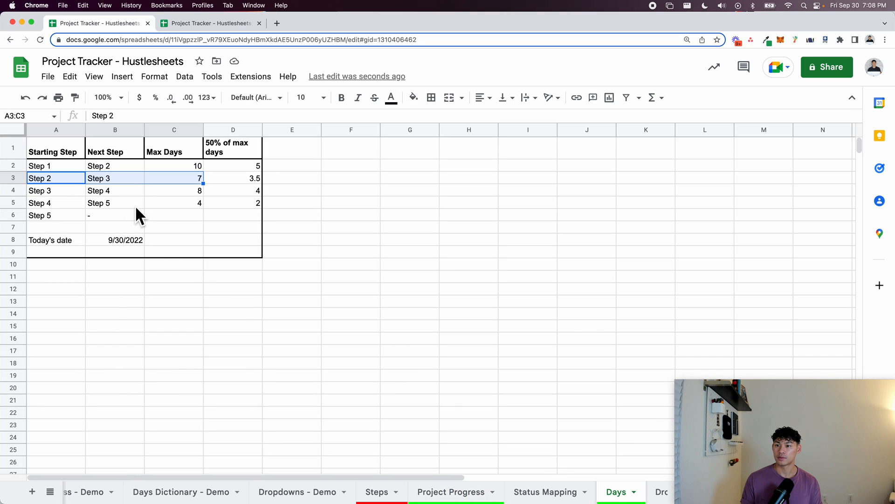
pyautogui.click(113, 181)
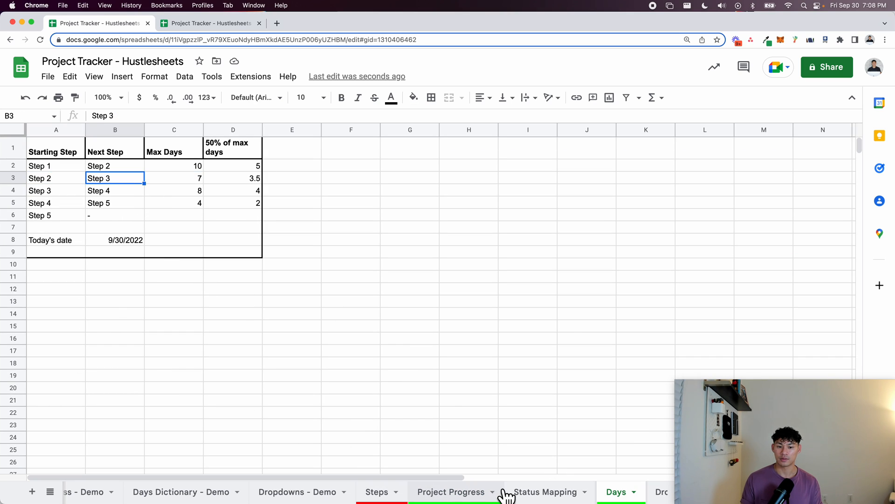
pyautogui.click(527, 493)
pyautogui.click(431, 492)
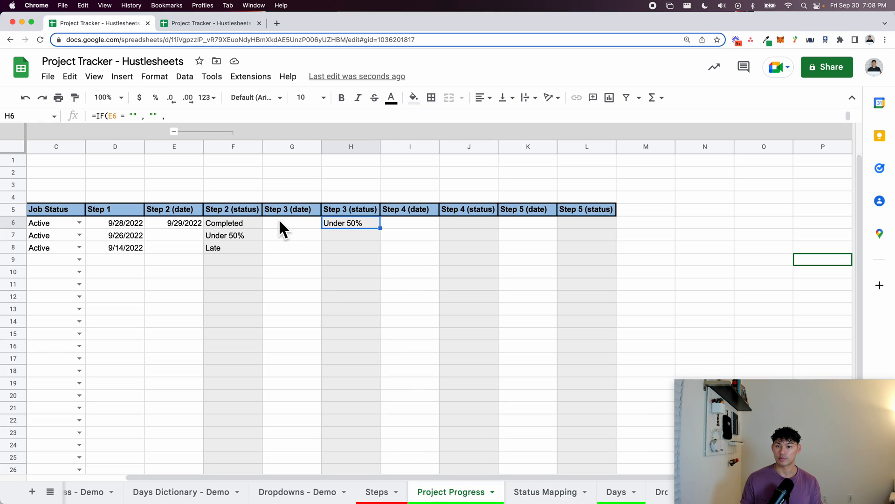
# Compare the Step 2 status formula in F6 with the Max Days cells C2 and C3 on the Days sheet.
pyautogui.doubleClick(233, 222)
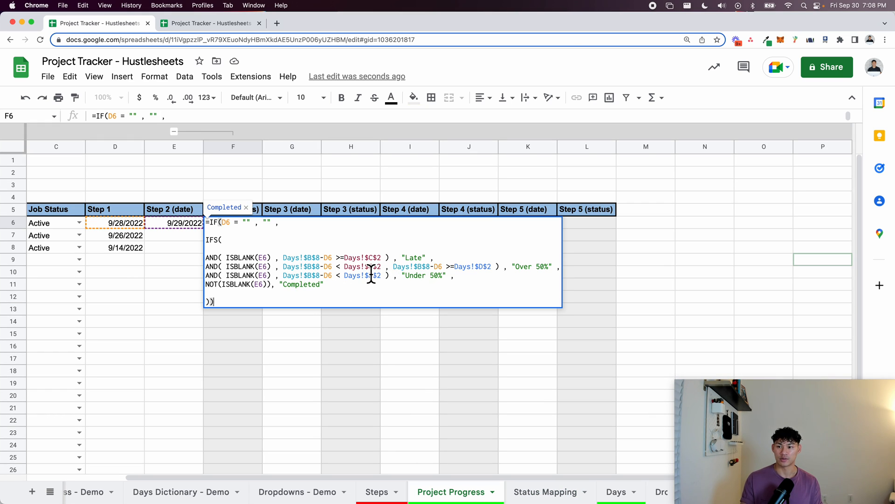
pyautogui.press('Escape')
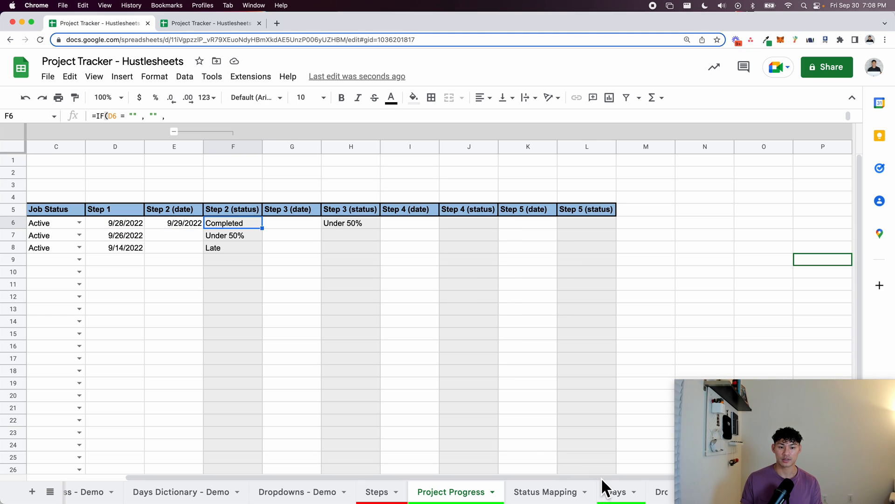
pyautogui.click(616, 492)
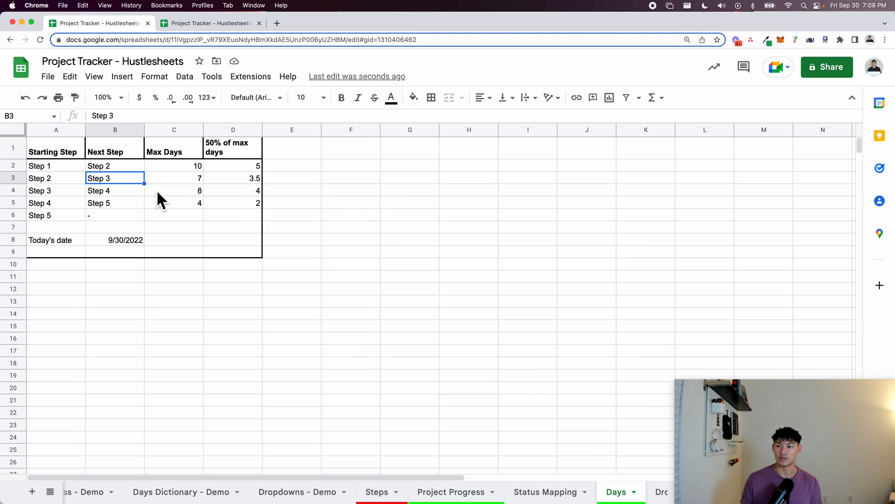
pyautogui.click(174, 165)
pyautogui.click(177, 178)
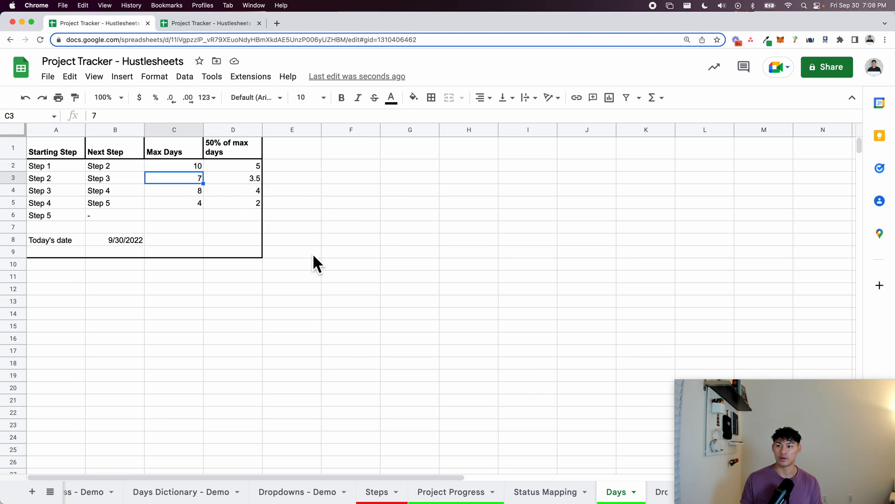
pyautogui.click(541, 492)
pyautogui.click(441, 491)
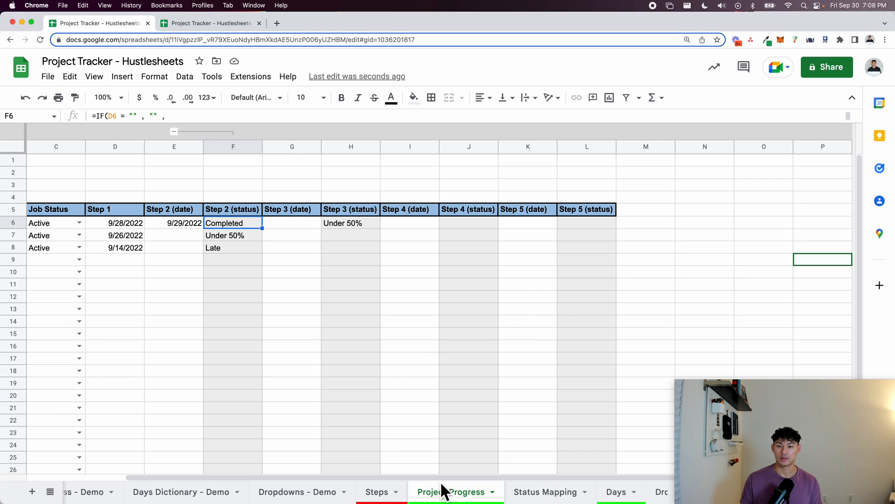
# Inspect the status formulas in H6 and J6 for the references that differ between Step 3 and Step 4.
pyautogui.click(353, 224)
pyautogui.press('Return')
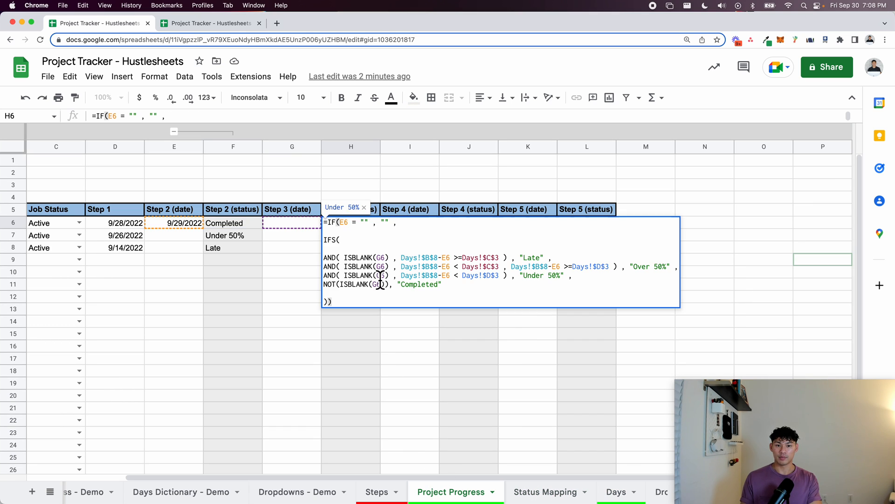
pyautogui.press('Escape')
pyautogui.press('Right')
pyautogui.press('Right')
pyautogui.press('Return')
pyautogui.press('Escape')
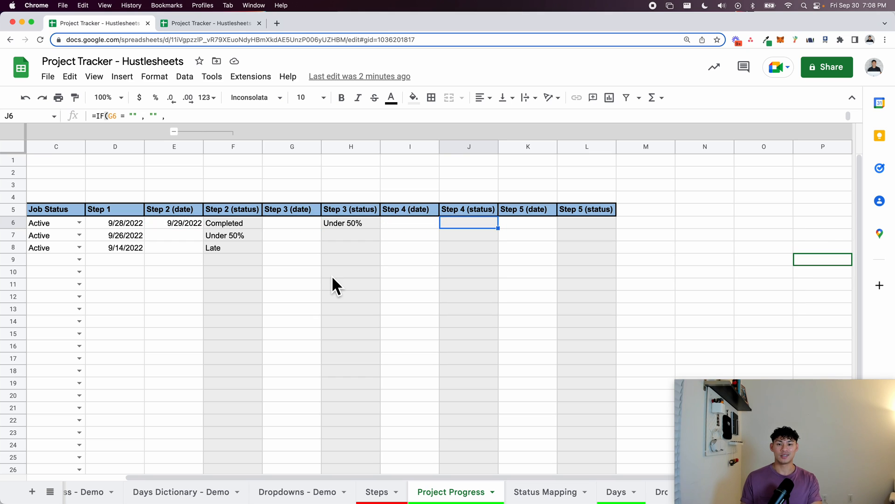
pyautogui.press('Return')
pyautogui.press('Escape')
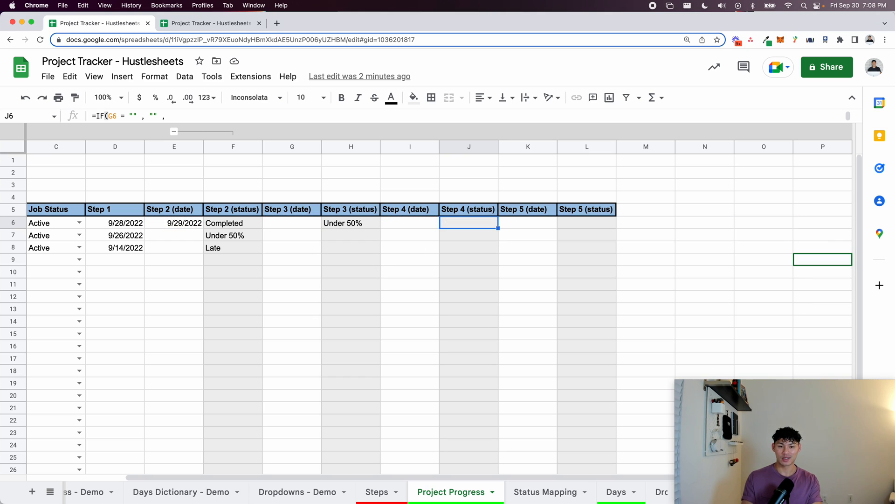
# Fill cell J4, above the Step 4 (status) header, with bright green and select J6 below it.
pyautogui.click(465, 209)
pyautogui.click(464, 201)
pyautogui.click(413, 97)
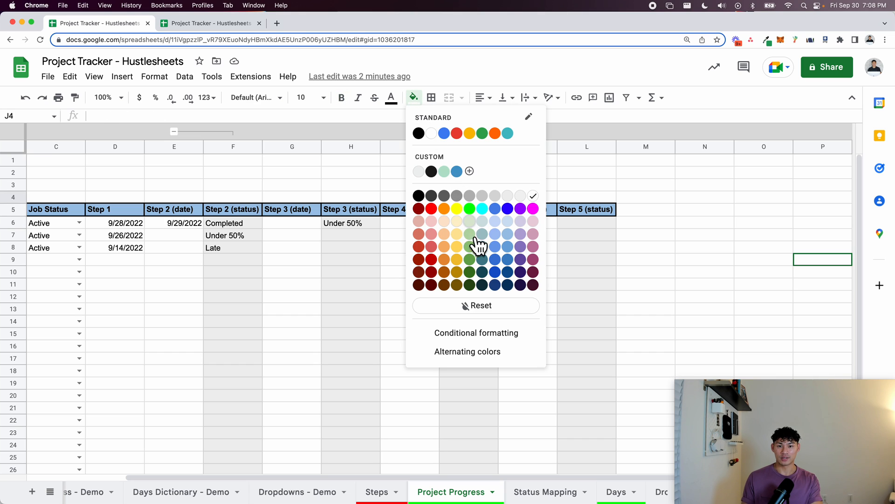
pyautogui.click(473, 211)
pyautogui.click(472, 260)
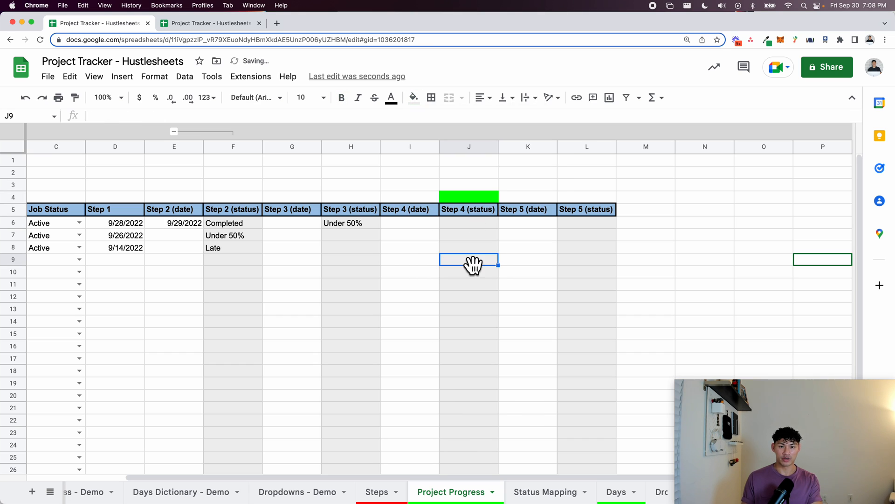
pyautogui.click(478, 226)
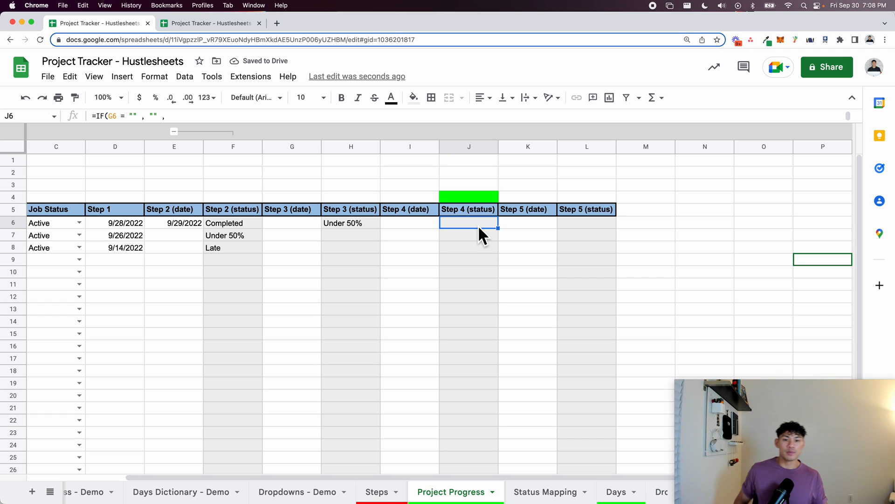
# Replace every E6 reference with G6 in the Late, Over 50% and Under 50% conditions of the Step 4 status formula in J6.
pyautogui.doubleClick(477, 225)
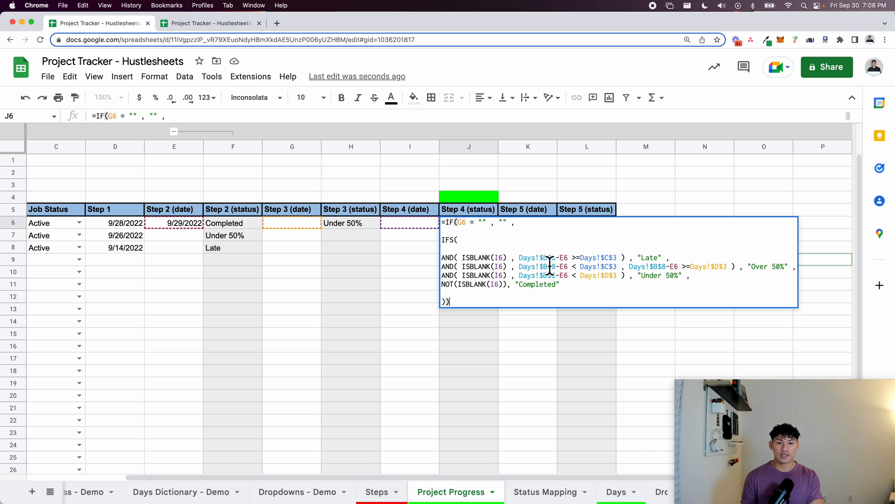
pyautogui.moveTo(520, 262); pyautogui.dragTo(557, 264)
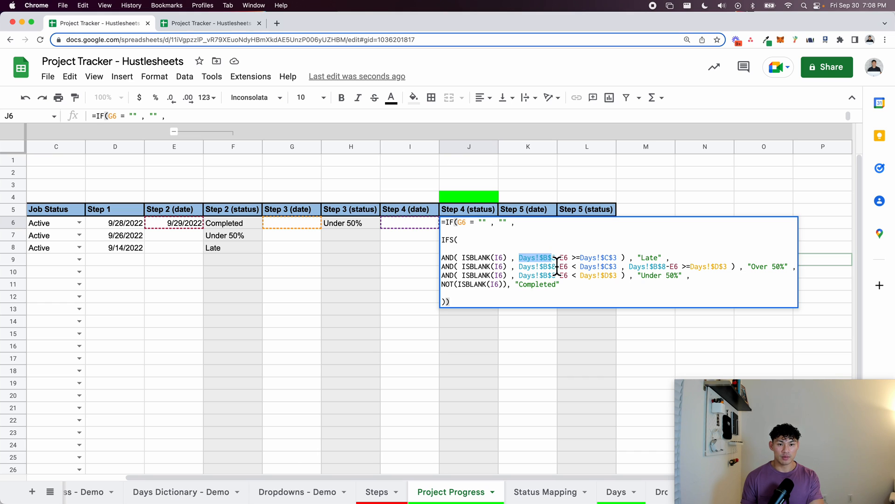
pyautogui.click(545, 263)
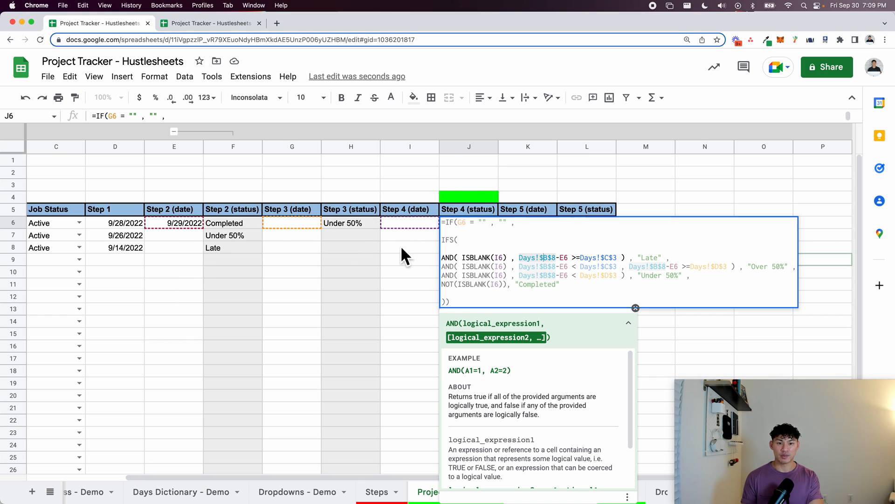
pyautogui.click(565, 260)
pyautogui.press('BackSpace')
pyautogui.write('G')
pyautogui.press('Down')
pyautogui.press('BackSpace')
pyautogui.write('G')
pyautogui.press('Down')
pyautogui.press('BackSpace')
pyautogui.write('G')
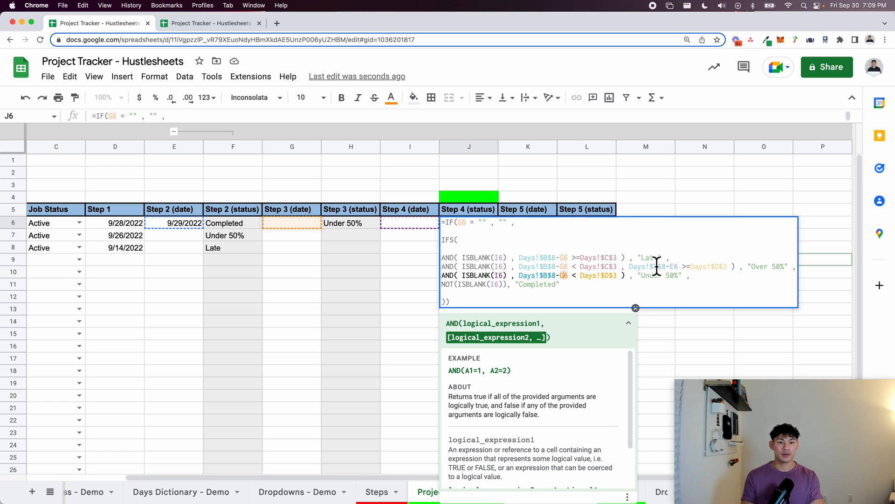
pyautogui.click(674, 267)
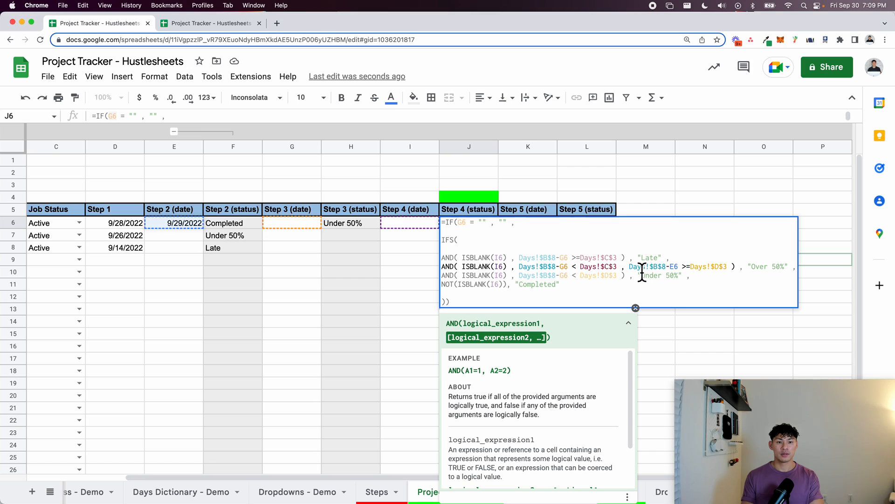
pyautogui.press('BackSpace')
pyautogui.write('G')
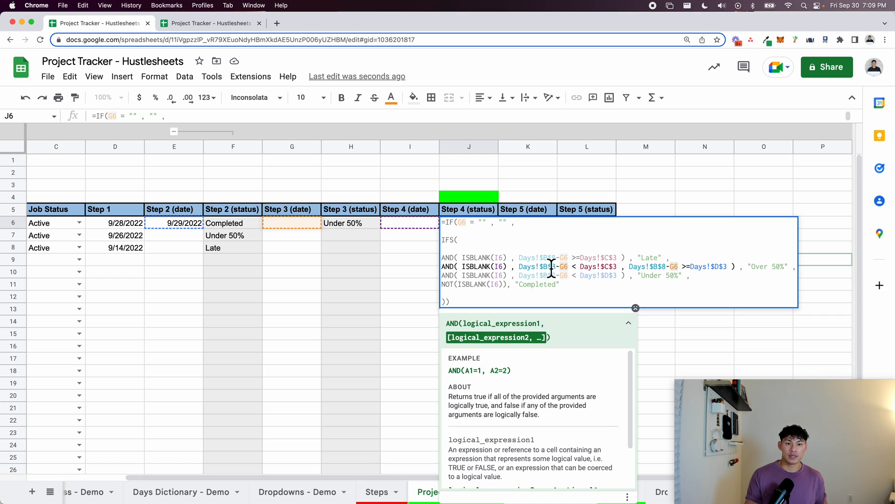
pyautogui.click(624, 265)
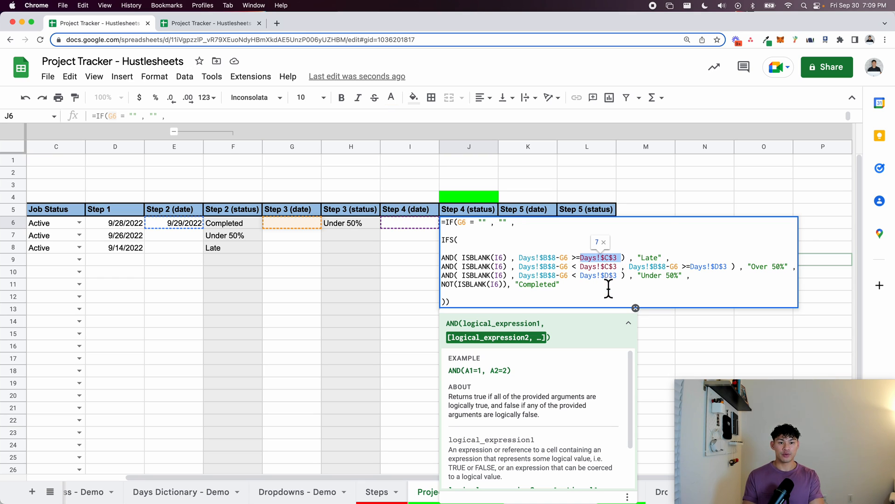
pyautogui.press('Return')
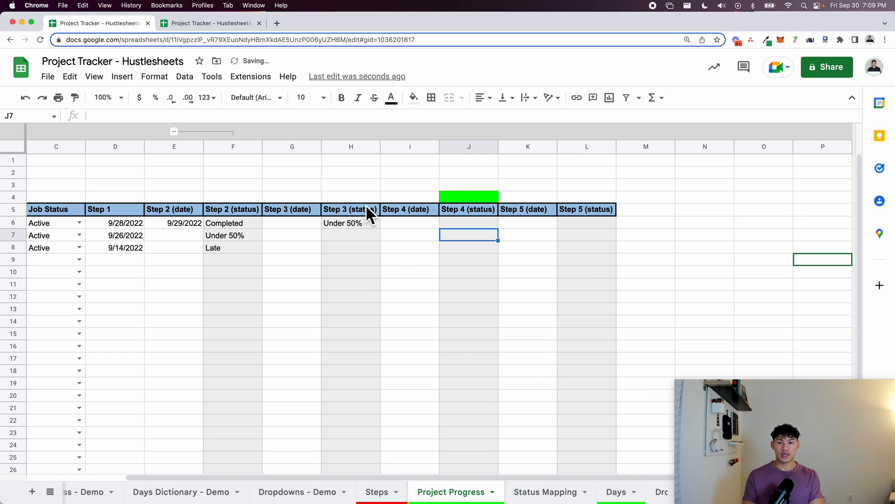
# Check the Step 3 to Step 4 row on the Days sheet, including its Max Days and 50% cells C4 and D4.
pyautogui.click(460, 197)
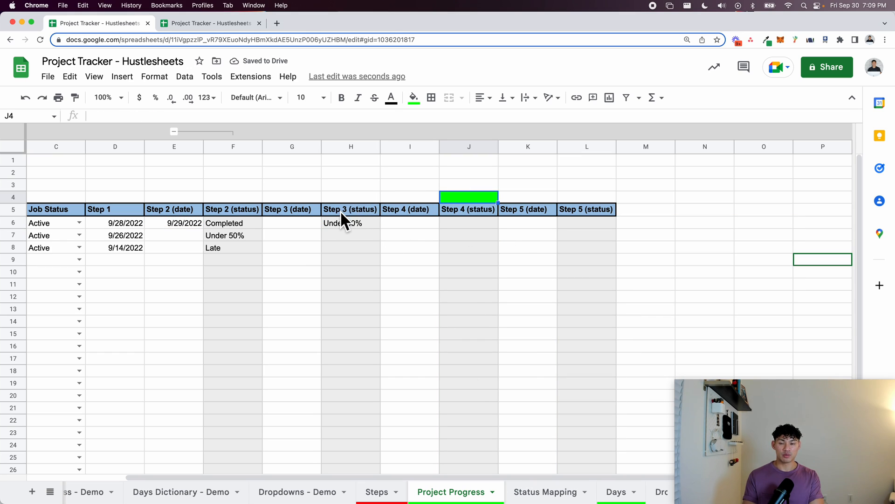
pyautogui.click(391, 491)
pyautogui.click(599, 498)
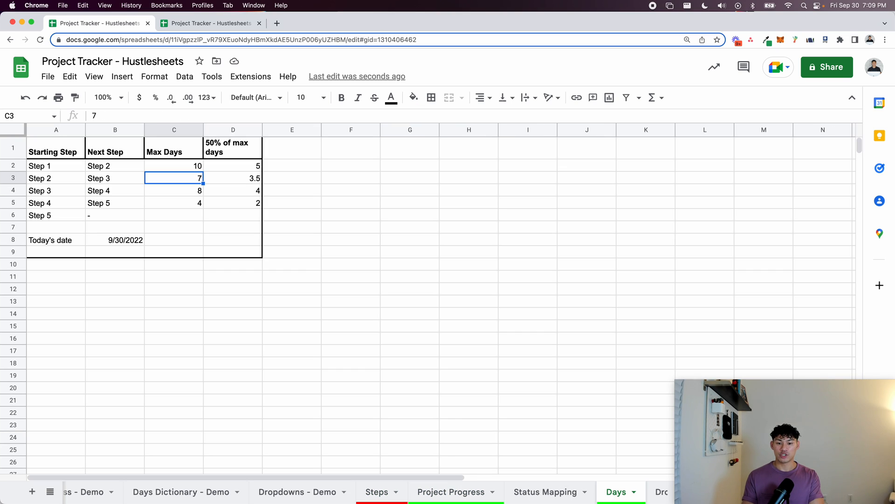
pyautogui.moveTo(79, 191); pyautogui.dragTo(221, 192)
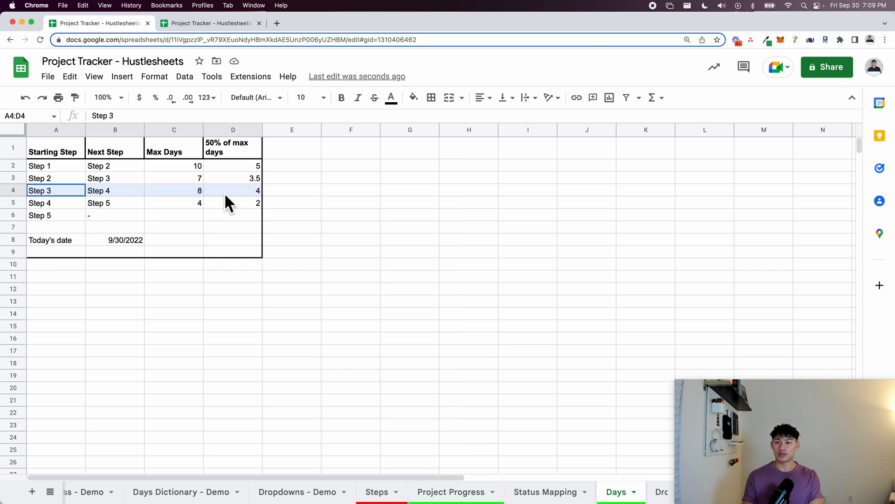
pyautogui.click(185, 192)
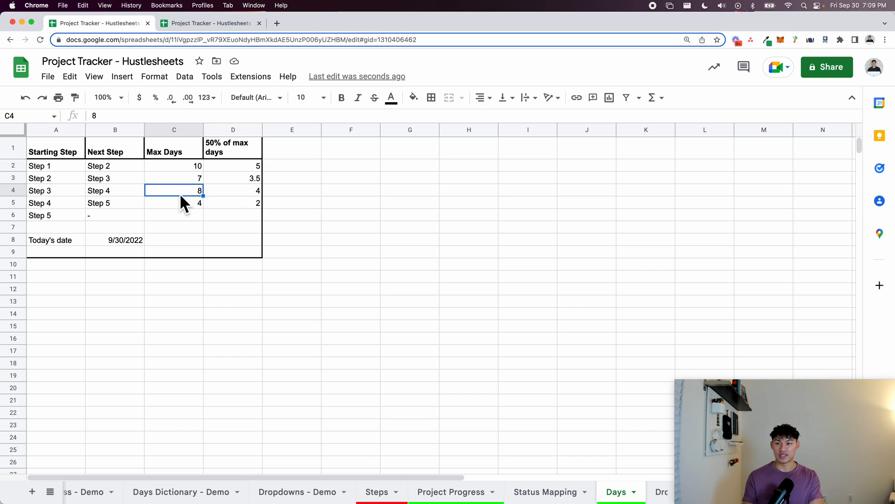
pyautogui.click(230, 191)
# Point the Late condition of the J6 status formula on Project Progress to Days!$C$4.
pyautogui.click(457, 493)
pyautogui.doubleClick(482, 222)
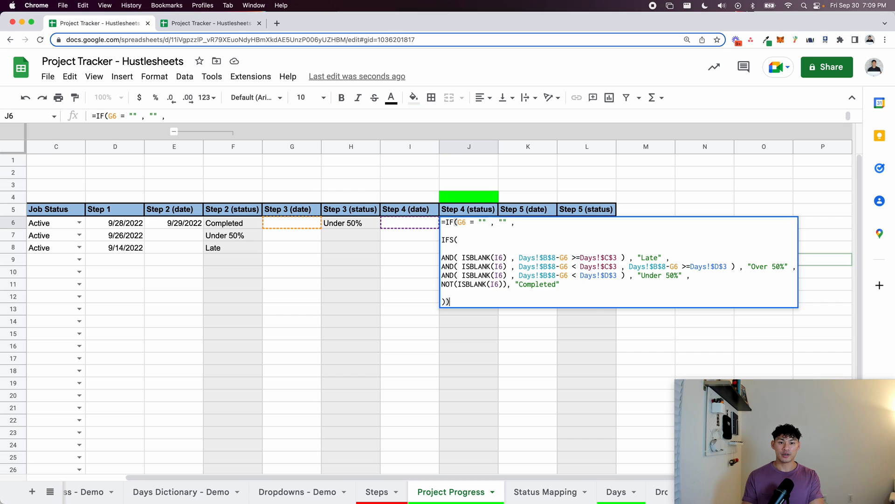
pyautogui.click(620, 258)
pyautogui.press('BackSpace')
pyautogui.write('4')
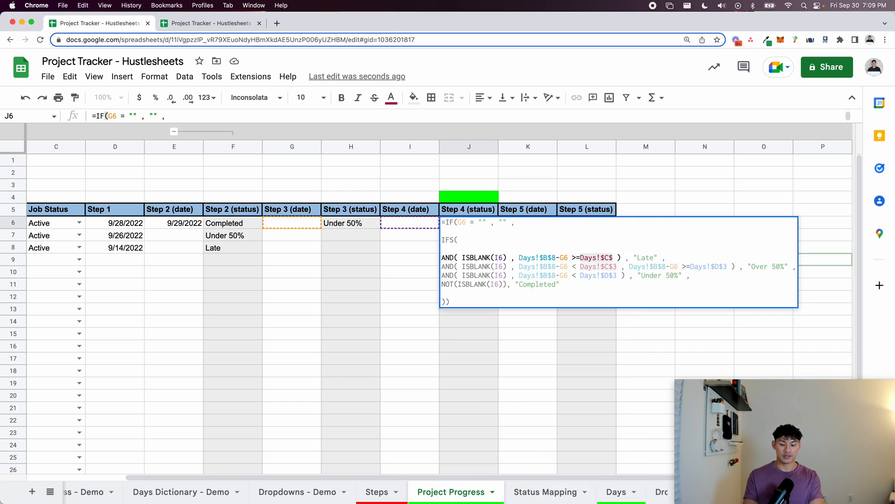
pyautogui.press('Up')
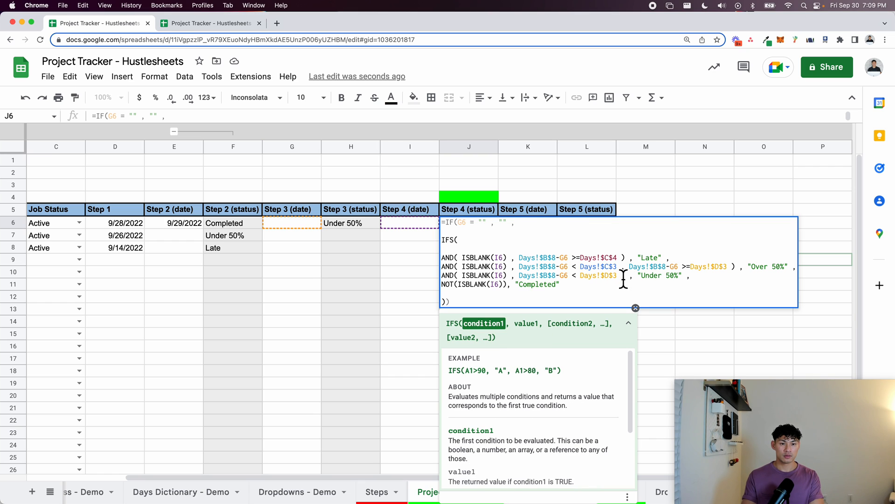
# Update the Over 50% and Under 50% conditions in J6 to use Days!$C$4 and Days!$D$4, and commit the formula.
pyautogui.click(619, 266)
pyautogui.press('BackSpace')
pyautogui.write('4')
pyautogui.press('Down')
pyautogui.press('BackSpace')
pyautogui.write('4')
pyautogui.click(730, 267)
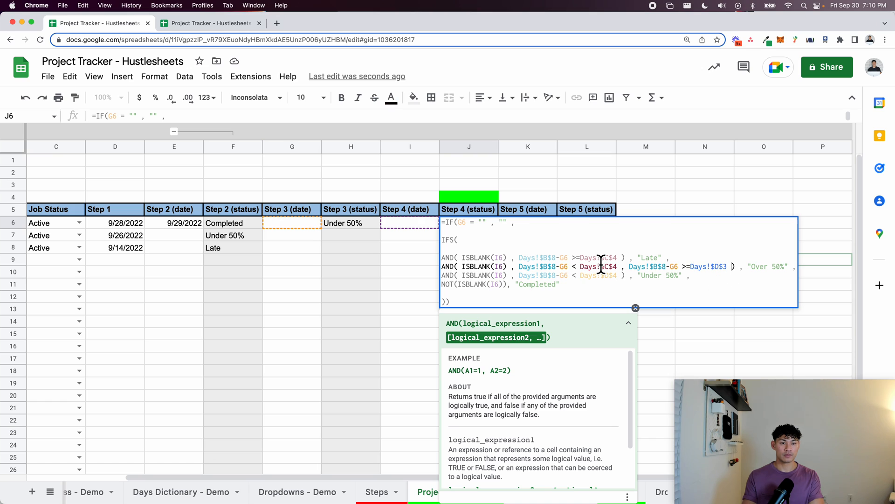
pyautogui.press('BackSpace')
pyautogui.write('4')
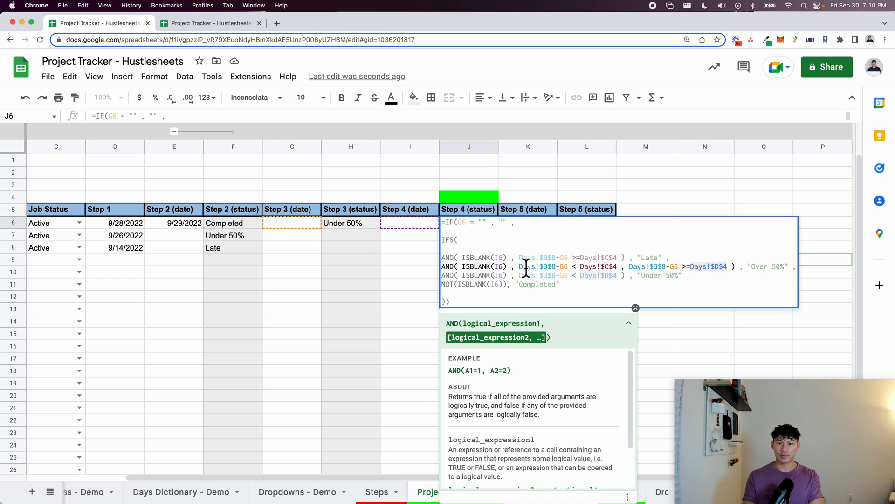
pyautogui.press('Return')
# Fill the J6 formula down the rest of the Step 4 (status) column.
pyautogui.press('Up')
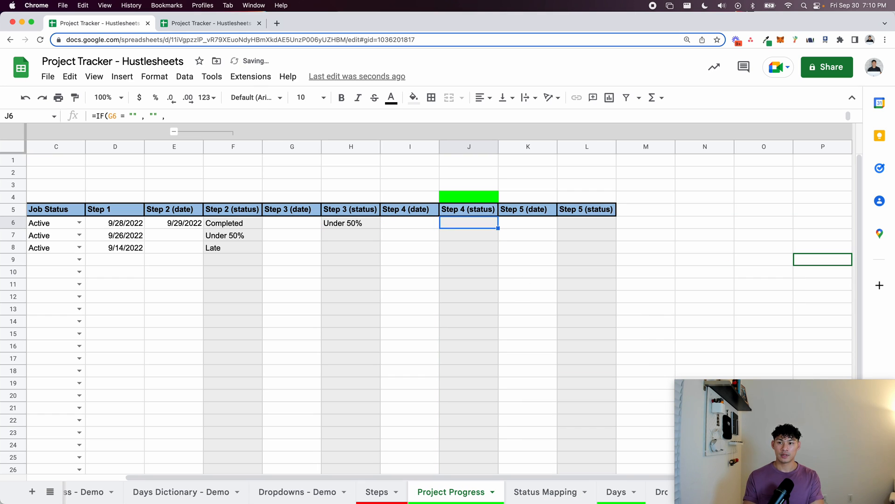
pyautogui.press('super+shift+Down')
pyautogui.press('super+d')
pyautogui.press('Up')
pyautogui.press('Down')
pyautogui.scroll(2, 354, 284)
# Enter 9/29/2022 as the Step 3 date in G6 to test the Step 4 status.
pyautogui.click(295, 222)
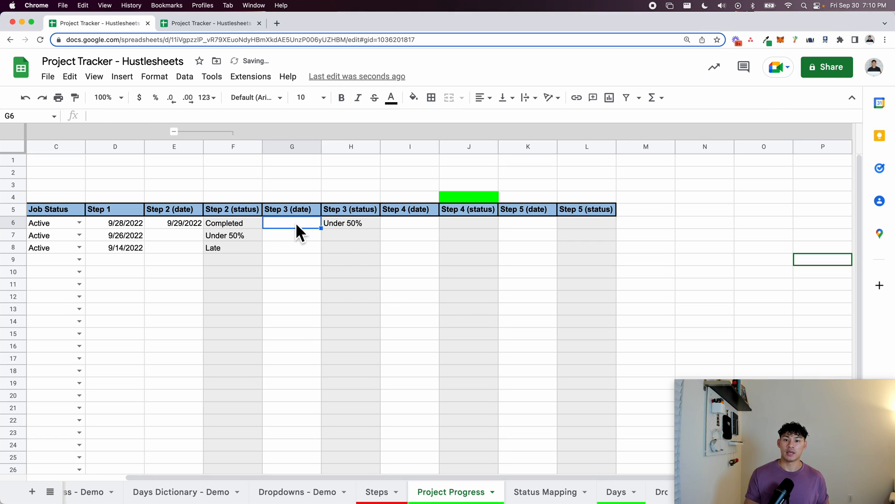
pyautogui.doubleClick(295, 222)
pyautogui.click(302, 315)
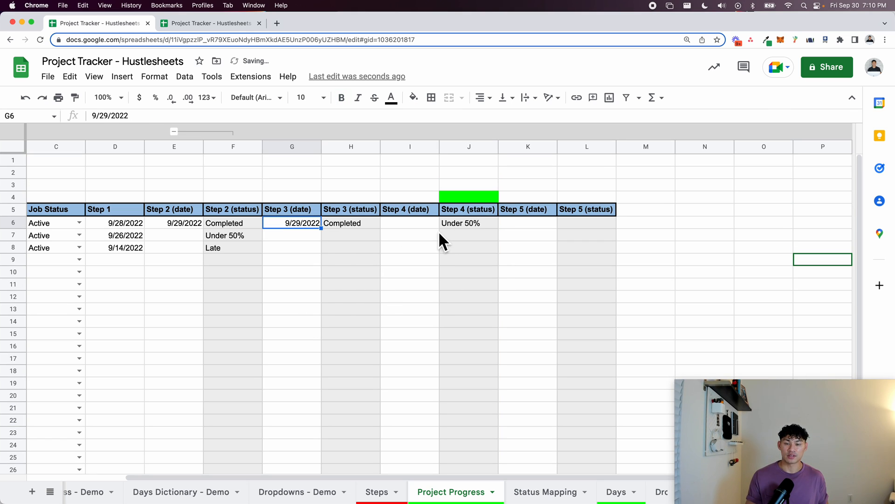
pyautogui.press('BackSpace')
pyautogui.press('super+z')
# Copy the full text of the Step 4 status formula from J6 and select L6 under Step 5 (status).
pyautogui.click(470, 227)
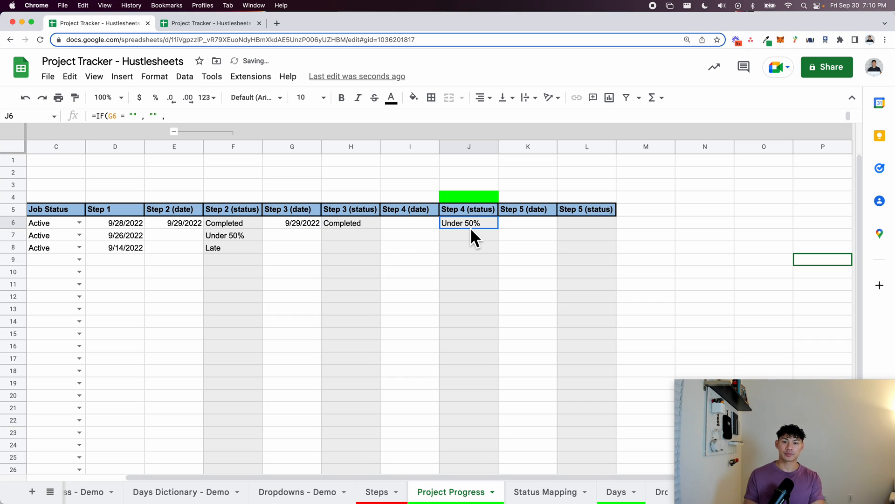
pyautogui.press('Return')
pyautogui.press('super+a')
pyautogui.press('super+c')
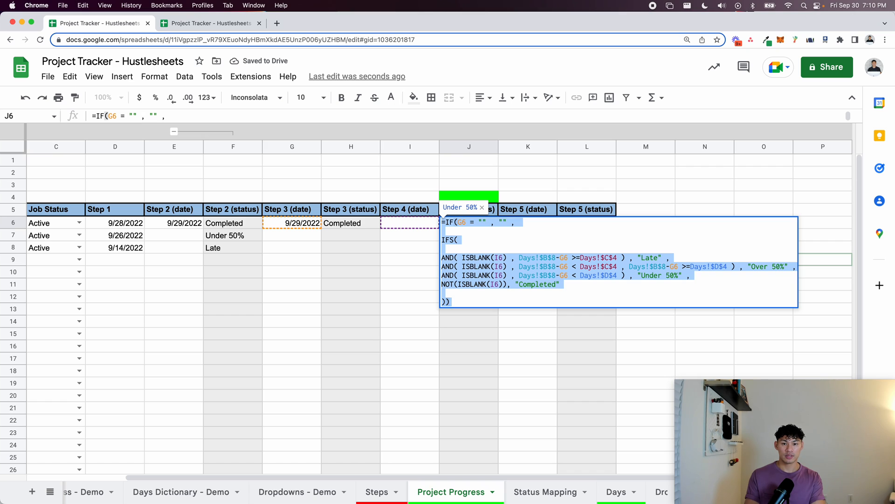
pyautogui.press('Escape')
pyautogui.press('Right')
pyautogui.press('Right')
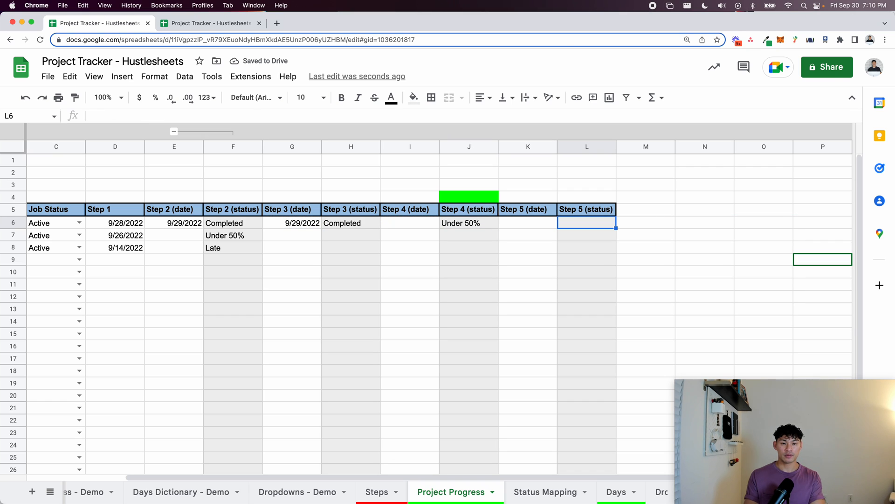
# Clear the fill from J4 and fill L4, above the Step 5 (status) header, with bright green.
pyautogui.click(478, 196)
pyautogui.click(413, 98)
pyautogui.press('Escape')
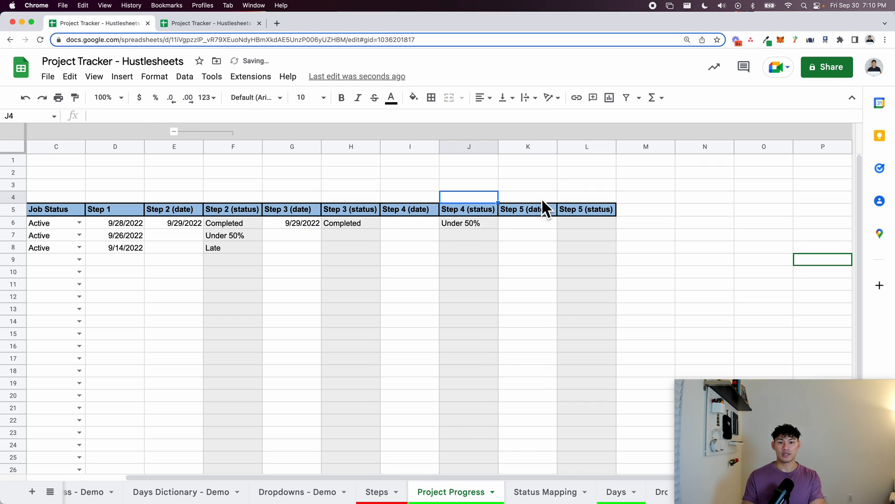
pyautogui.press('Right')
pyautogui.press('Right')
pyautogui.click(414, 98)
pyautogui.click(470, 208)
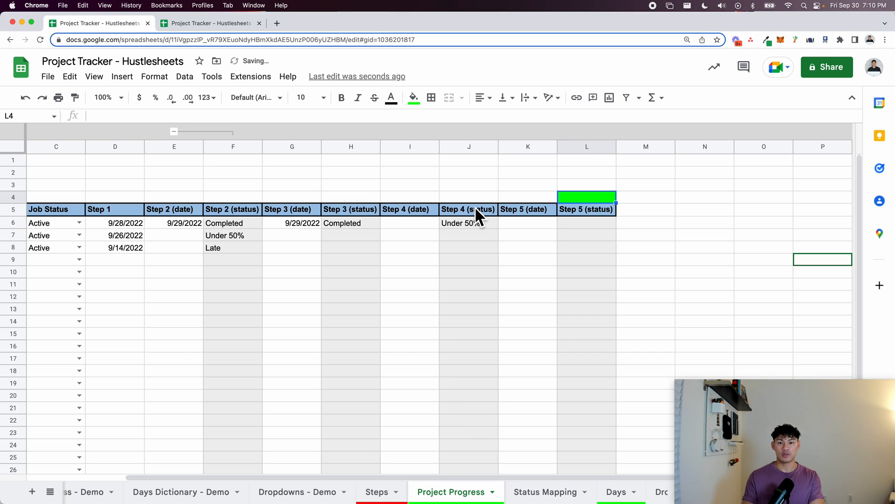
# Paste the copied status formula into L6 under Step 5 (status).
pyautogui.click(592, 225)
pyautogui.press('Return')
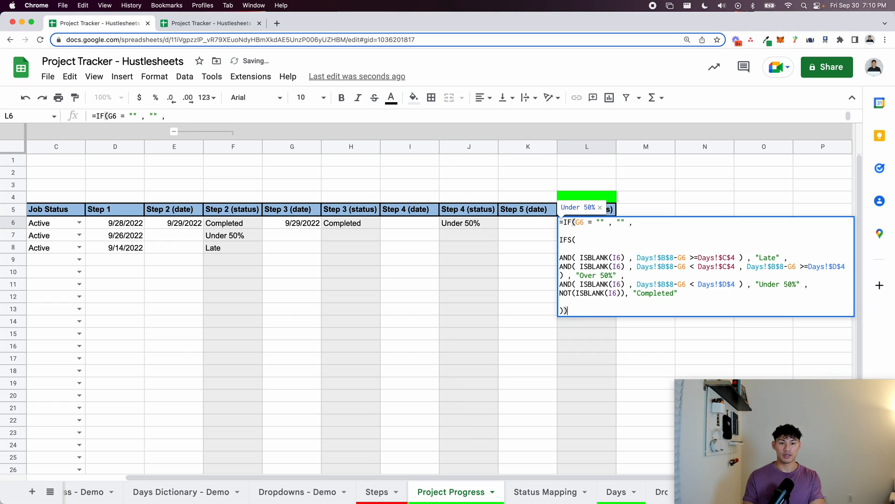
pyautogui.press('Return')
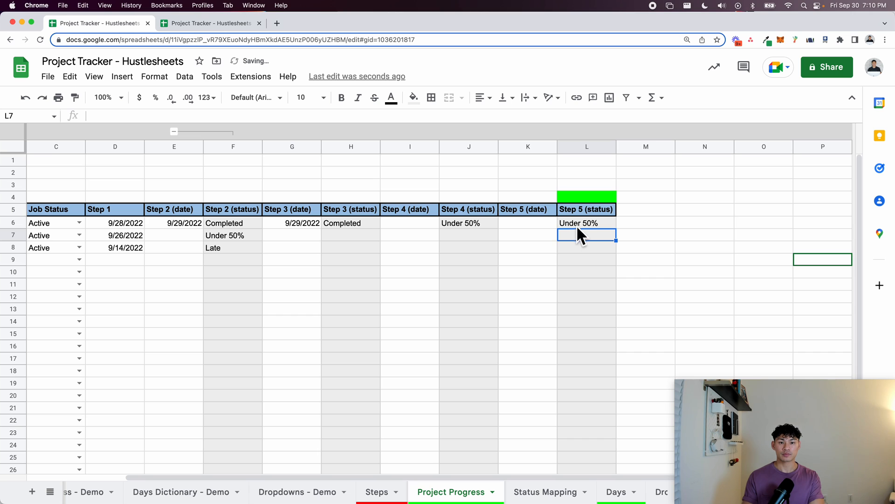
# Insert four blank columns directly after the Step 5 (status) column.
pyautogui.doubleClick(578, 224)
pyautogui.press('Escape')
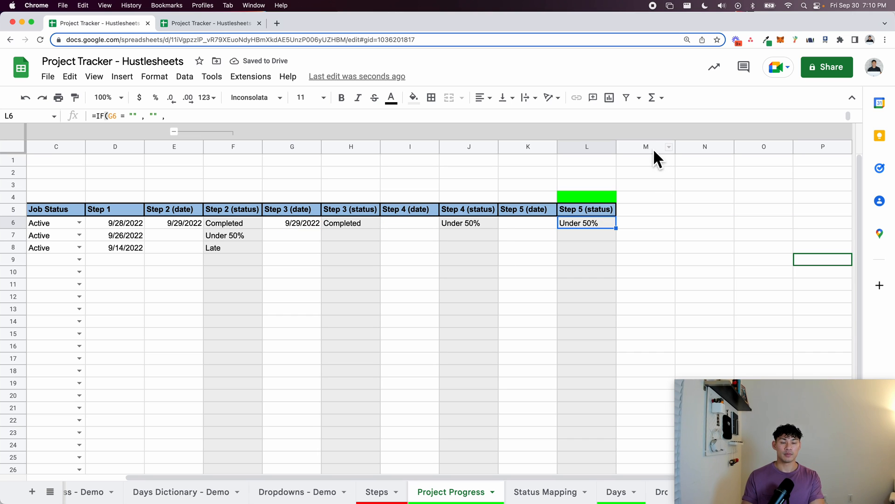
pyautogui.moveTo(654, 150); pyautogui.dragTo(829, 144)
pyautogui.rightClick(829, 144)
pyautogui.click(855, 236)
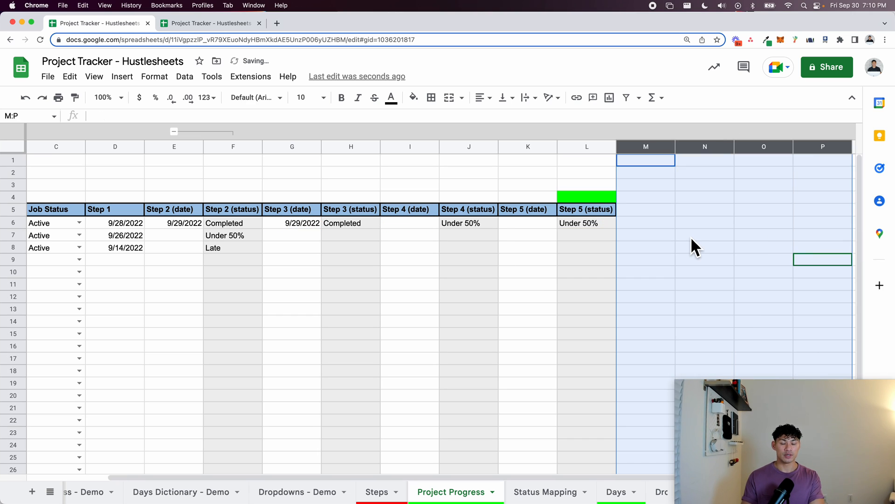
pyautogui.hscroll(4, 690, 236)
pyautogui.click(415, 258)
# Replace I6 with K6 in all four ISBLANK checks of the Step 5 status formula in L6.
pyautogui.doubleClick(360, 224)
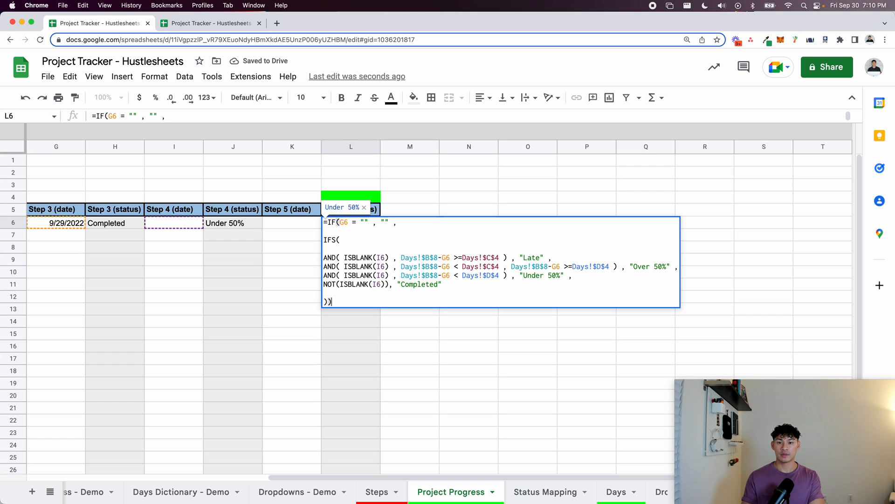
pyautogui.moveTo(334, 223); pyautogui.dragTo(411, 233)
pyautogui.click(410, 233)
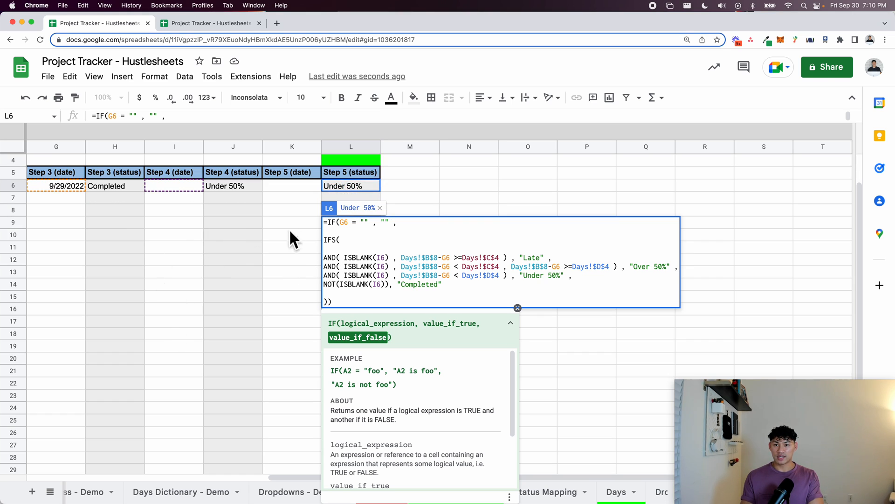
pyautogui.click(447, 258)
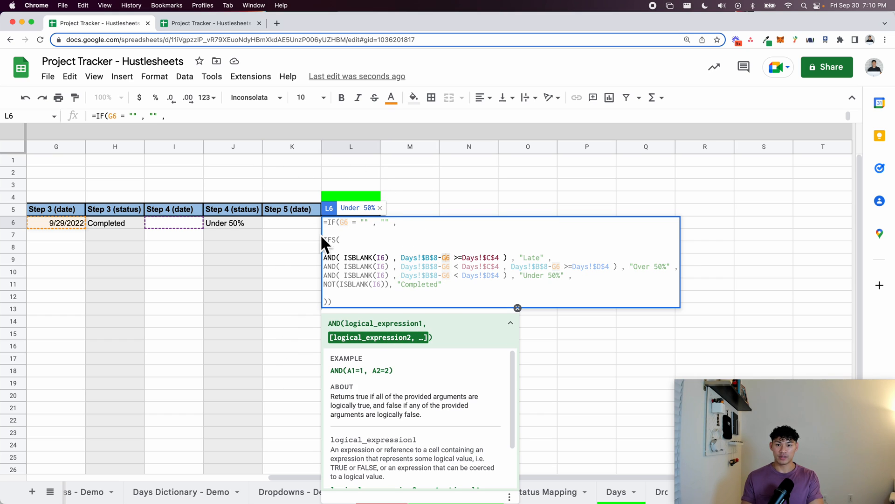
pyautogui.click(380, 258)
pyautogui.press('BackSpace')
pyautogui.write('K')
pyautogui.press('Down')
pyautogui.press('BackSpace')
pyautogui.write('K')
pyautogui.press('Down')
pyautogui.press('BackSpace')
pyautogui.write('K')
pyautogui.press('Down')
pyautogui.press('BackSpace')
pyautogui.write('K')
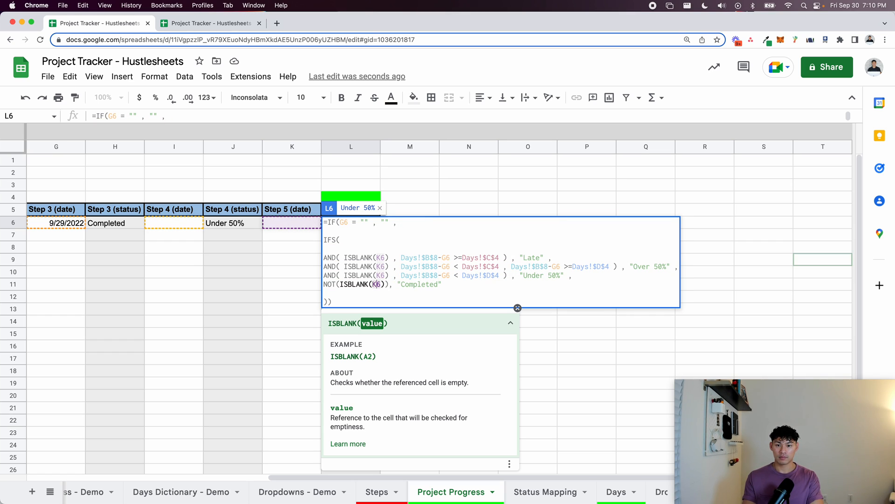
pyautogui.hscroll(-1, 260, 217)
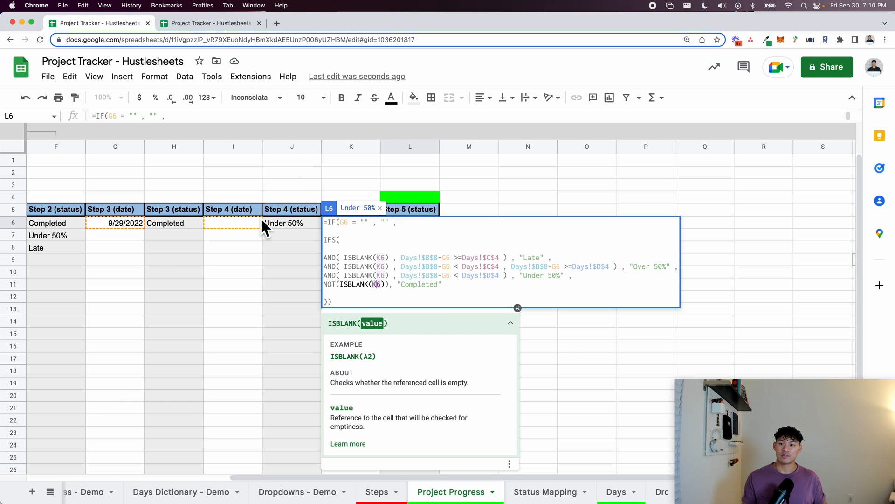
pyautogui.hscroll(1, 126, 228)
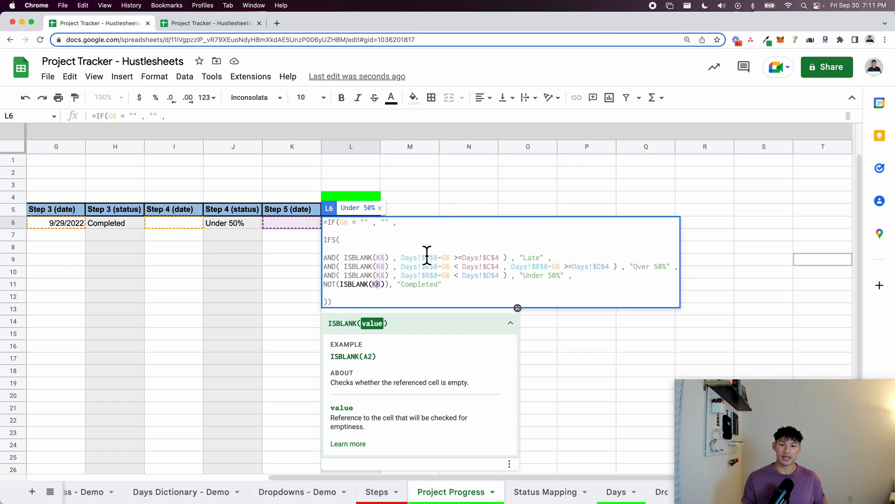
# Replace every G6 reference with I6 in the Step 5 status formula in L6, including the opening IF blank check.
pyautogui.doubleClick(446, 258)
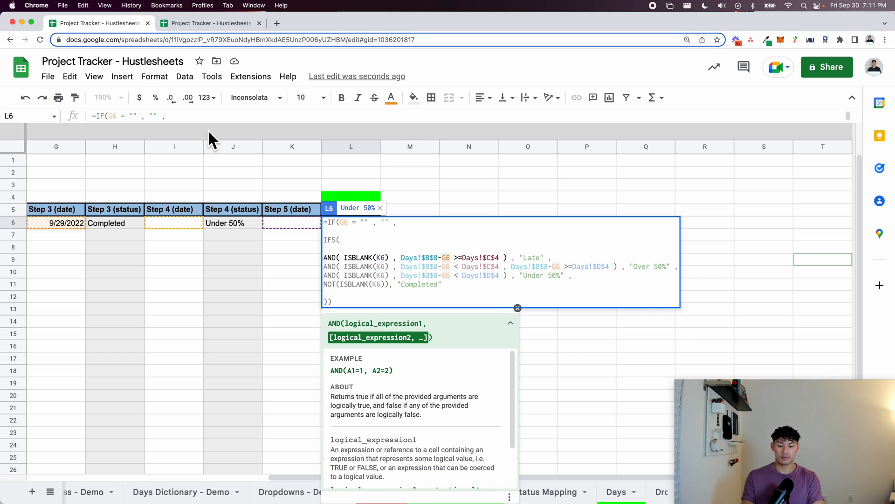
pyautogui.click(174, 223)
pyautogui.doubleClick(446, 266)
pyautogui.click(174, 223)
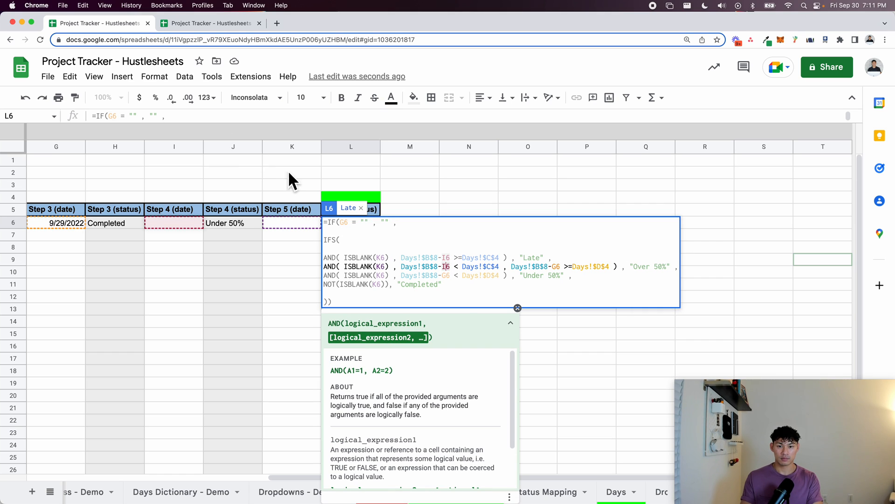
pyautogui.doubleClick(444, 276)
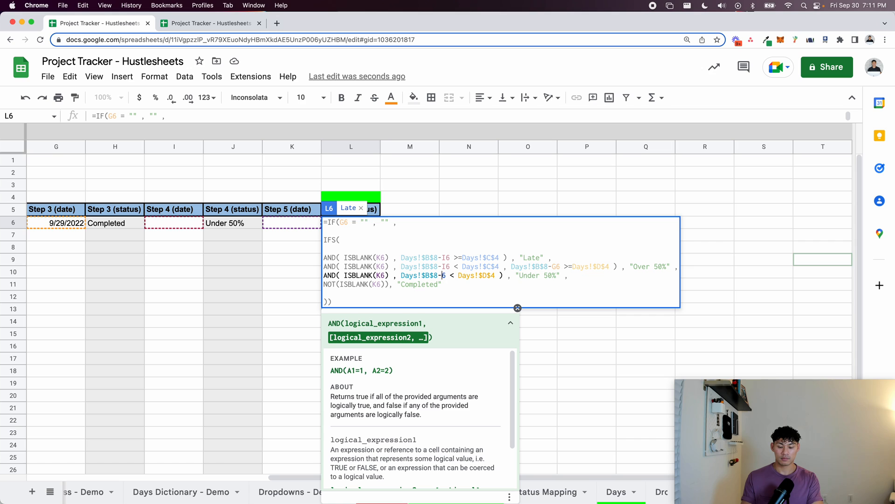
pyautogui.click(174, 223)
pyautogui.doubleClick(555, 267)
pyautogui.click(174, 223)
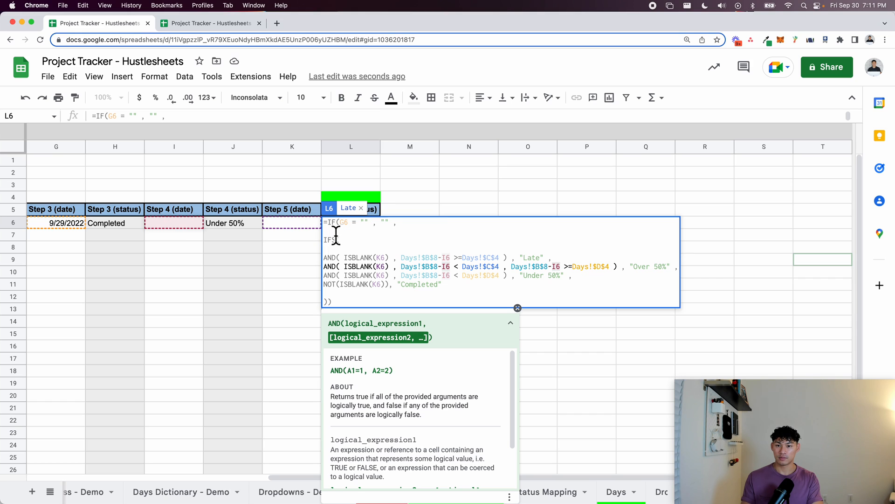
pyautogui.doubleClick(344, 224)
pyautogui.write('I6')
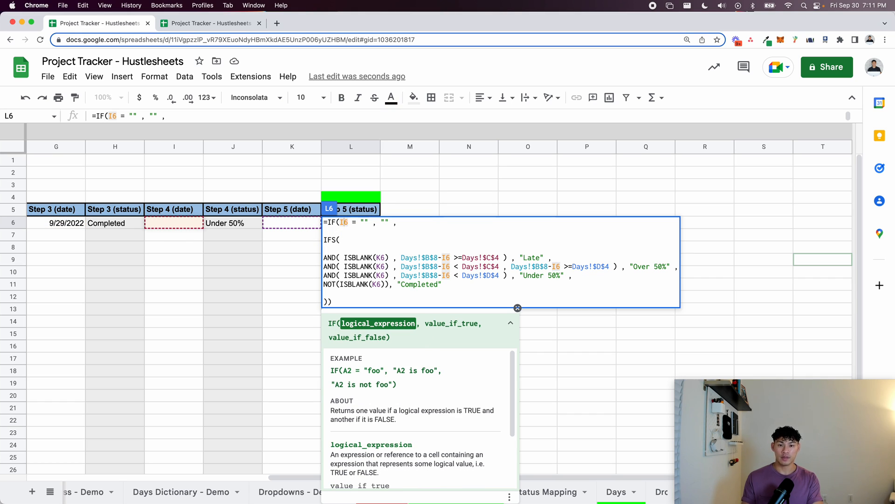
# Point the L6 formula's Days thresholds at row 5, using Days!$C$5 and Days!$D$5 throughout, and commit it.
pyautogui.click(499, 258)
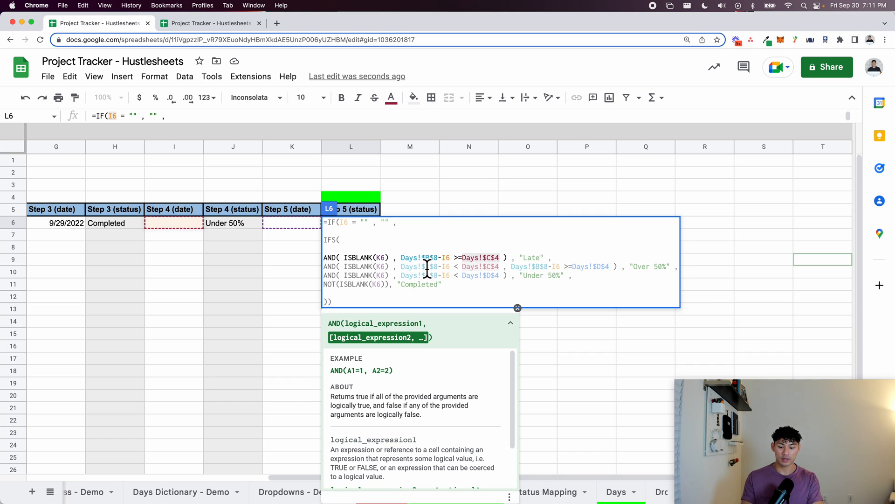
pyautogui.press('BackSpace')
pyautogui.write('5')
pyautogui.press('Down')
pyautogui.press('BackSpace')
pyautogui.write('5')
pyautogui.press('Down')
pyautogui.press('BackSpace')
pyautogui.write('5')
pyautogui.click(610, 267)
pyautogui.press('BackSpace')
pyautogui.write('5')
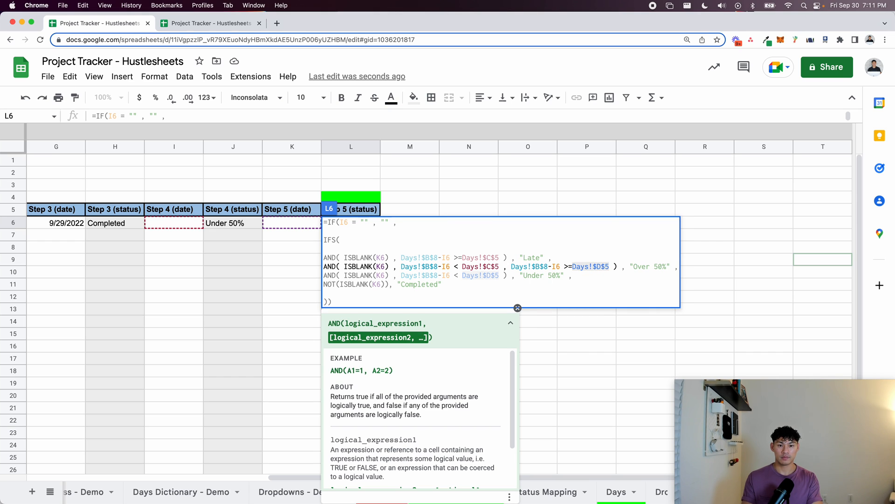
pyautogui.press('Return')
# Fill the L6 status formula down the rest of the Step 5 (status) column.
pyautogui.hscroll(-3, 380, 229)
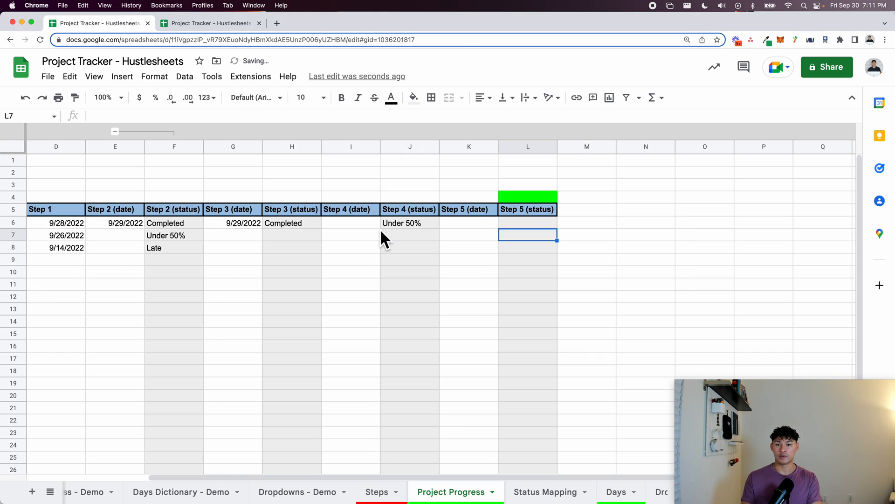
pyautogui.click(522, 224)
pyautogui.press('super+shift+Down')
pyautogui.press('super+d')
pyautogui.press('Up')
pyautogui.press('Down')
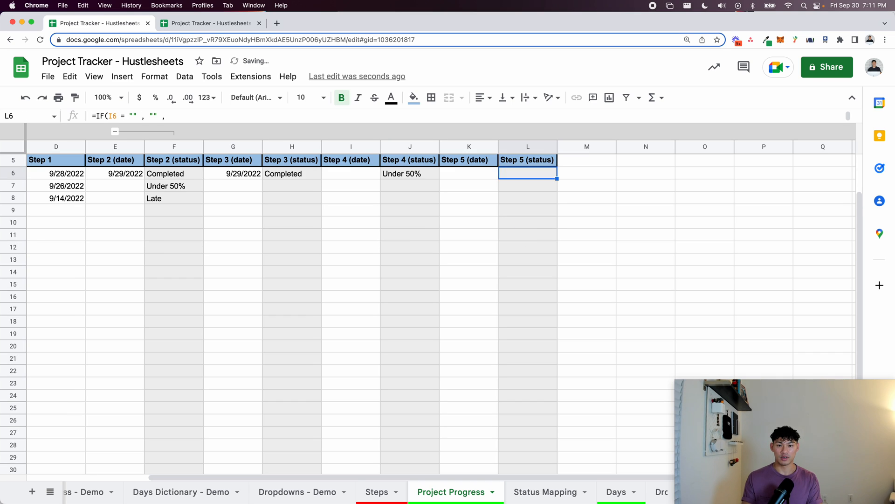
pyautogui.press('Left')
pyautogui.press('Left')
pyautogui.press('Down')
pyautogui.scroll(2, 442, 234)
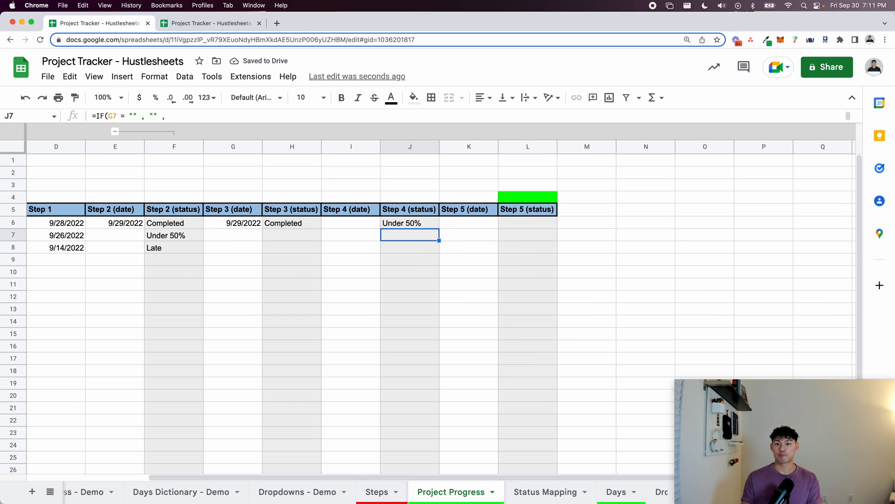
# Enter 9/29/2022 as Job A's Step 4 date in I6.
pyautogui.doubleClick(351, 222)
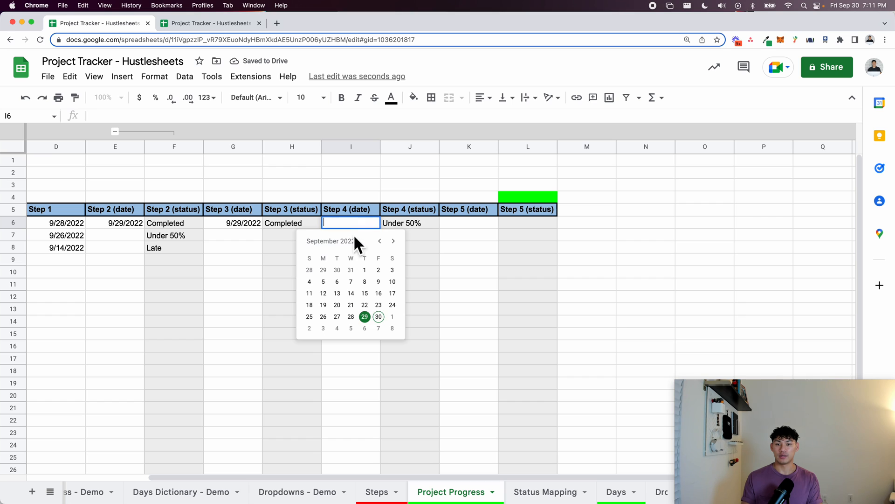
pyautogui.click(365, 318)
pyautogui.hscroll(-3, 422, 298)
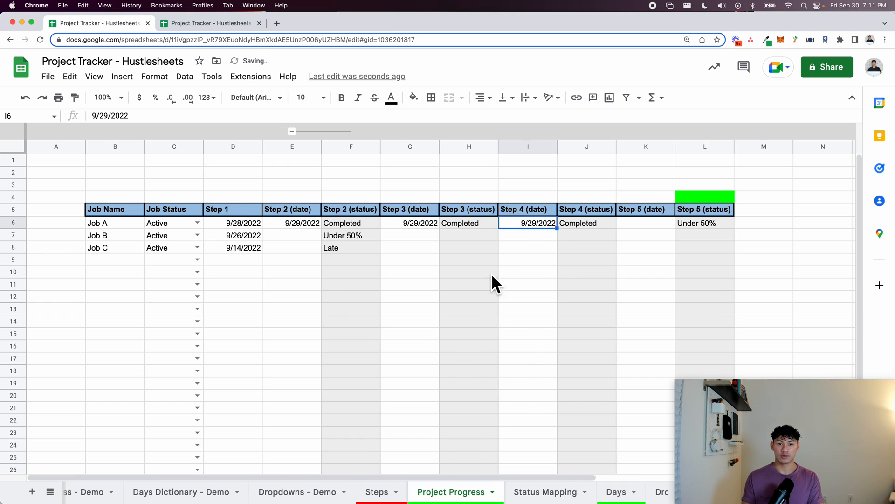
# Change the fill of L4, above the Step 5 (status) header, to white.
pyautogui.click(702, 200)
pyautogui.click(412, 99)
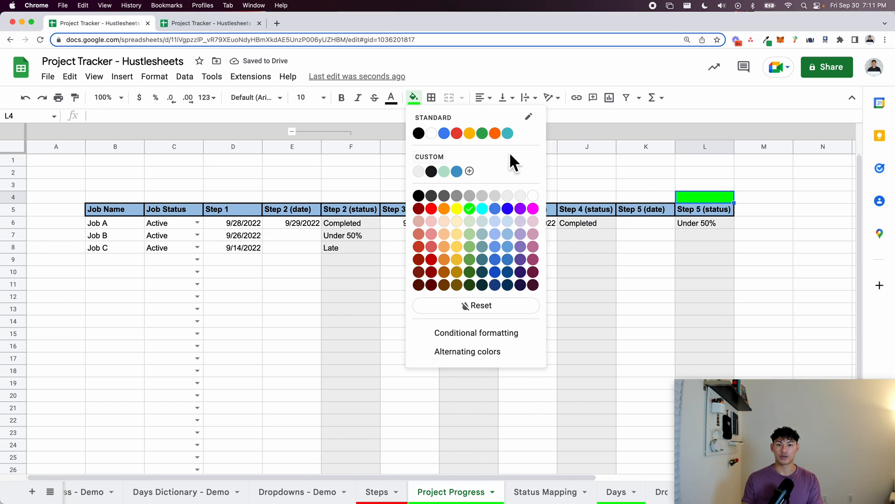
pyautogui.click(533, 195)
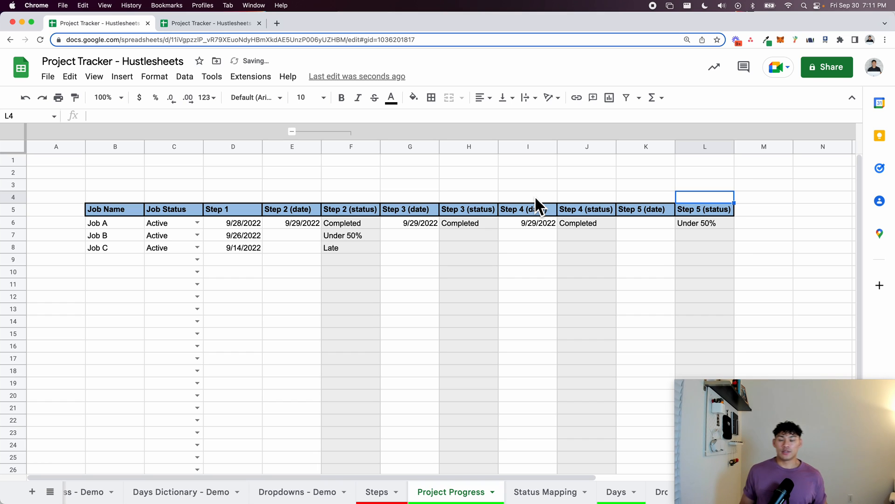
pyautogui.click(487, 274)
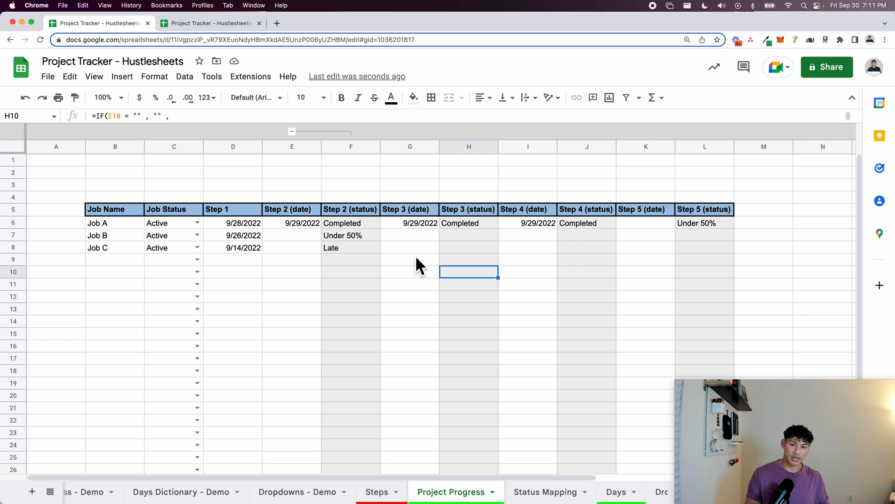
pyautogui.hscroll(6, 373, 247)
pyautogui.hscroll(-6, 375, 250)
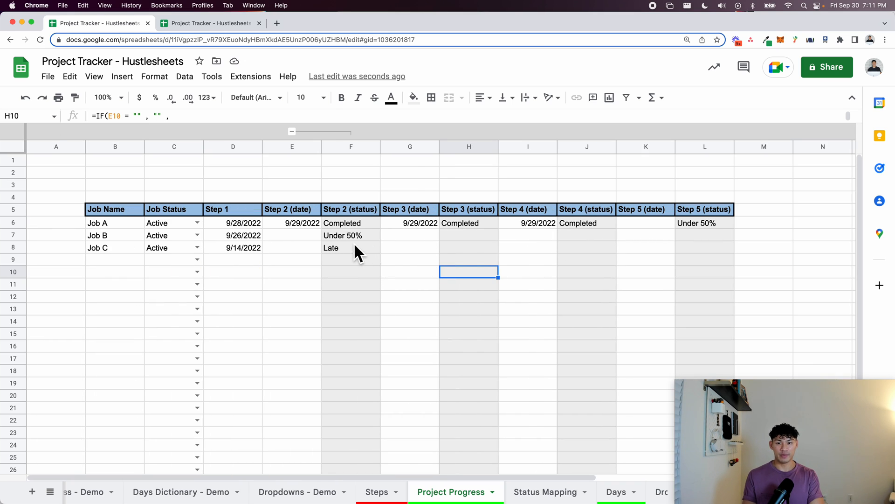
pyautogui.click(406, 251)
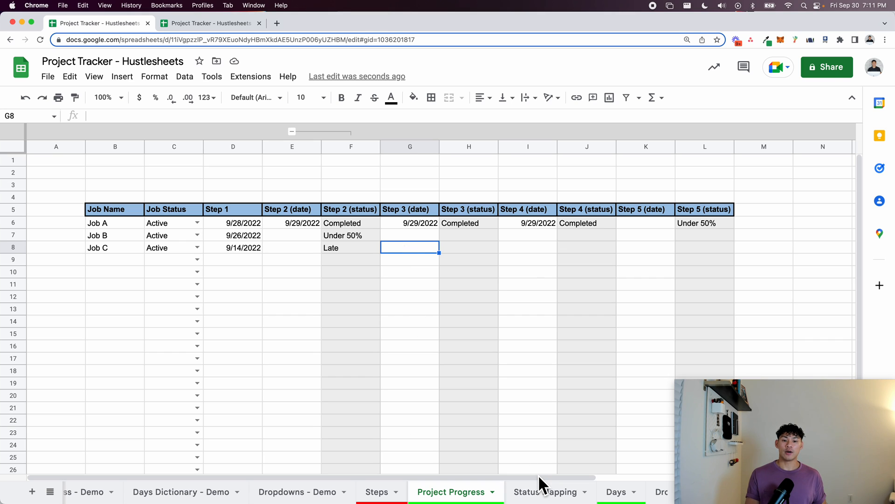
# Check off Step 7, Build out status formula for each step, in the Steps sheet and return to Project Progress.
pyautogui.click(376, 492)
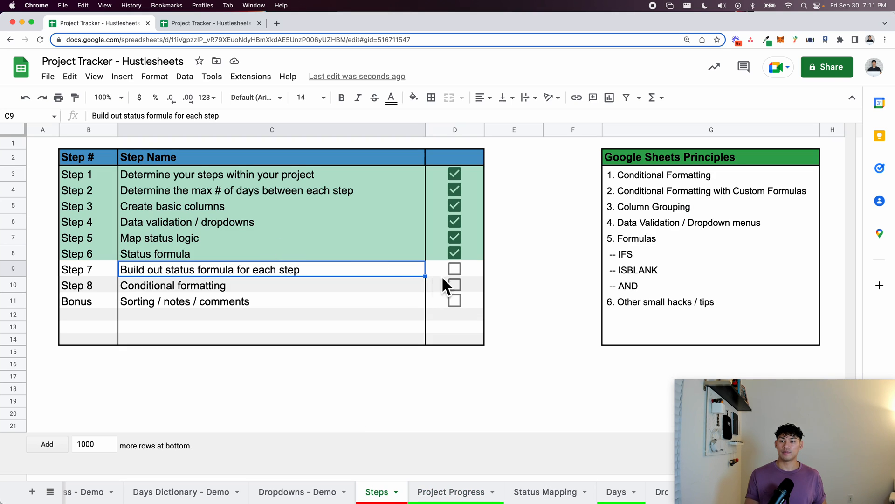
pyautogui.click(455, 269)
pyautogui.click(354, 300)
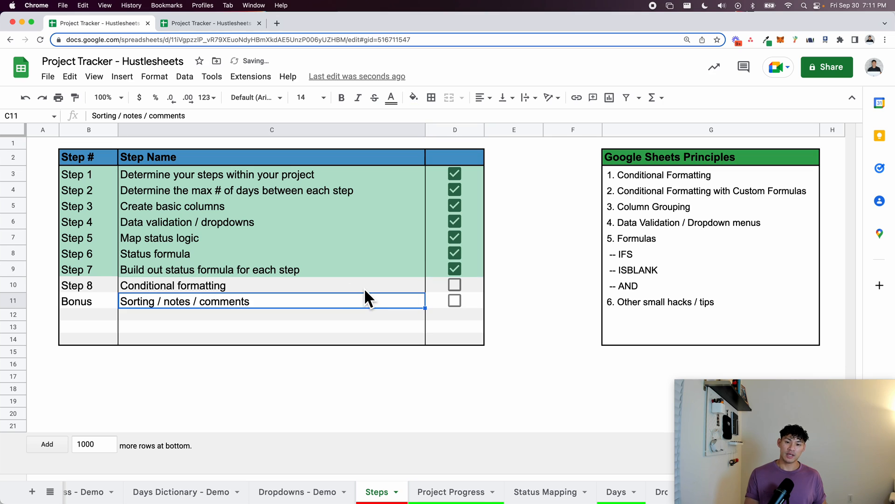
pyautogui.click(364, 290)
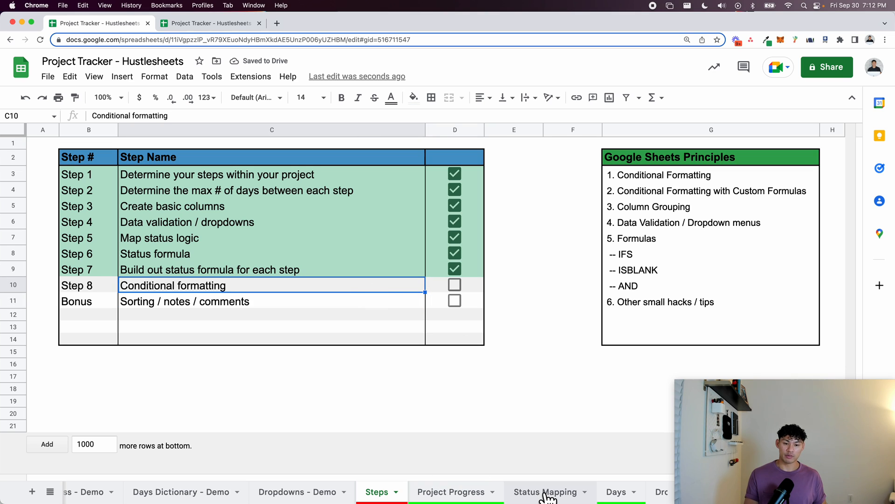
pyautogui.click(463, 491)
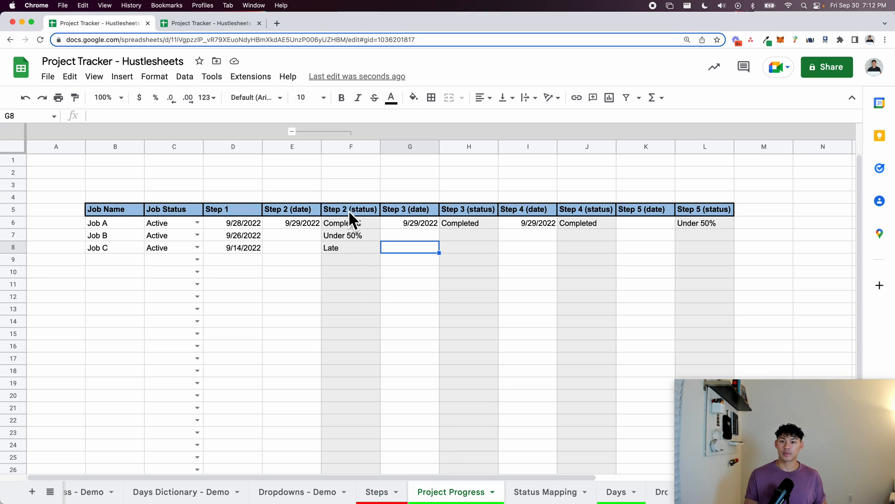
pyautogui.click(302, 246)
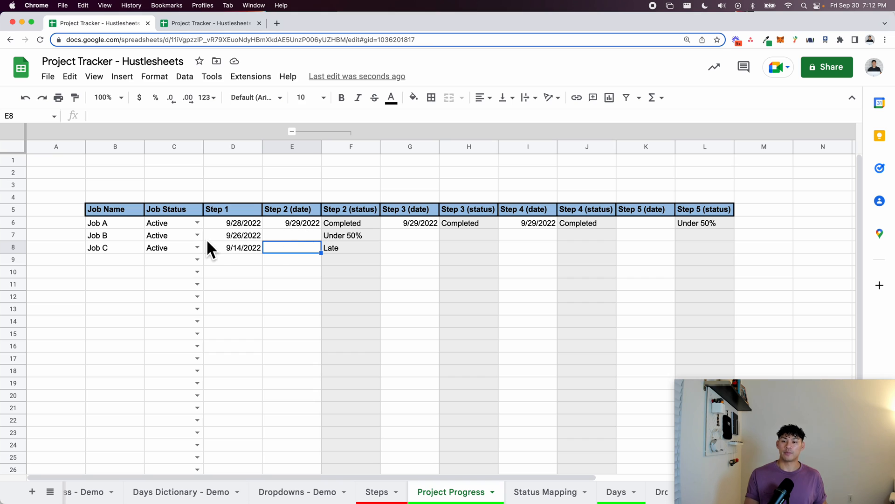
pyautogui.moveTo(242, 224); pyautogui.dragTo(247, 399)
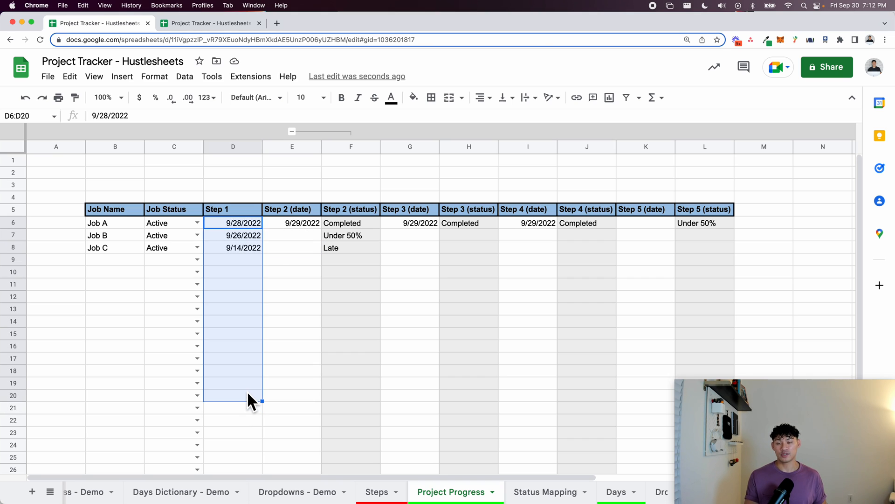
pyautogui.click(229, 223)
pyautogui.click(236, 283)
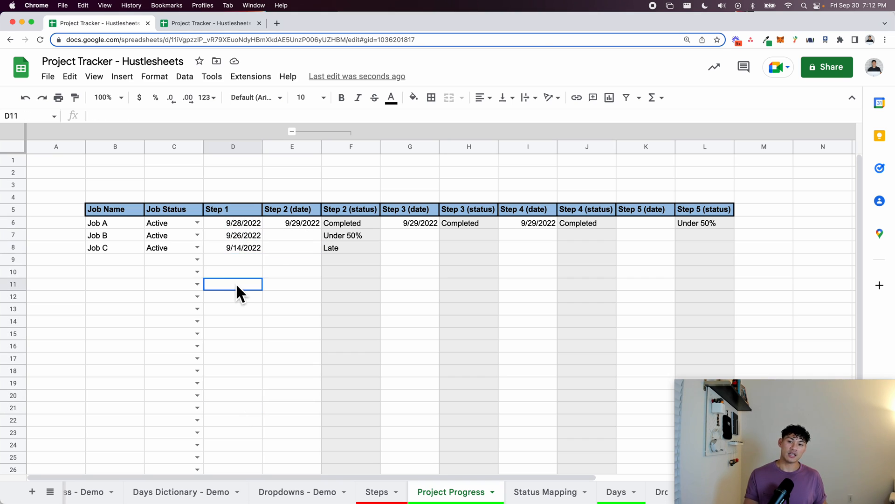
pyautogui.moveTo(236, 228); pyautogui.dragTo(253, 396)
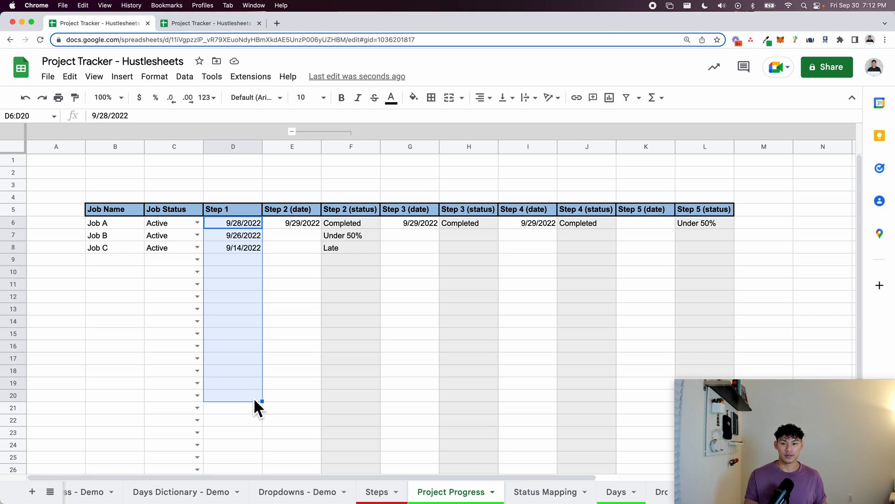
# Add a conditional format rule to the Step 1 range D6:D30 that applies the default green style when a cell is not empty.
pyautogui.click(242, 227)
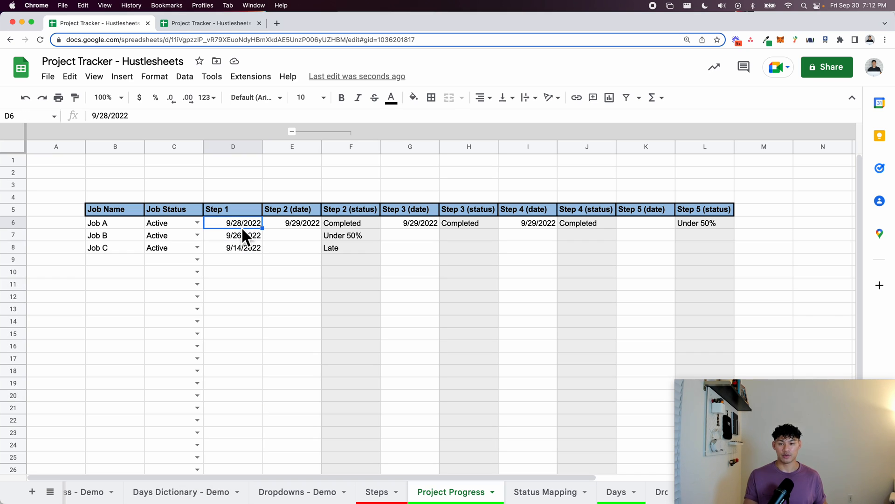
pyautogui.press('super+shift+Down')
pyautogui.press('super+shift+Down')
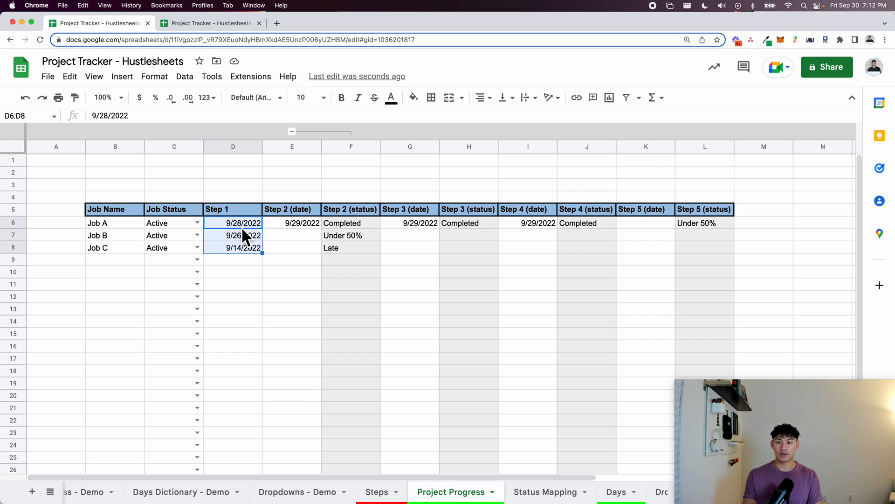
pyautogui.scroll(2, 242, 226)
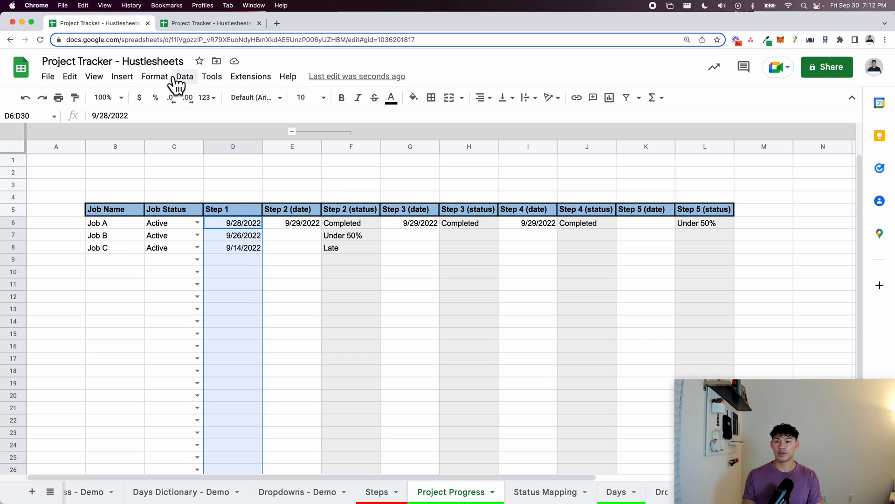
pyautogui.click(154, 76)
pyautogui.click(285, 278)
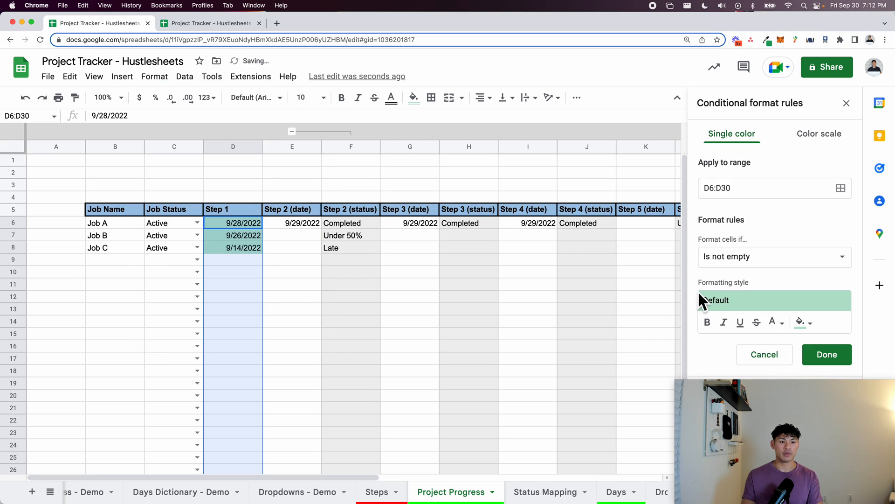
pyautogui.moveTo(800, 405); pyautogui.dragTo(127, 405)
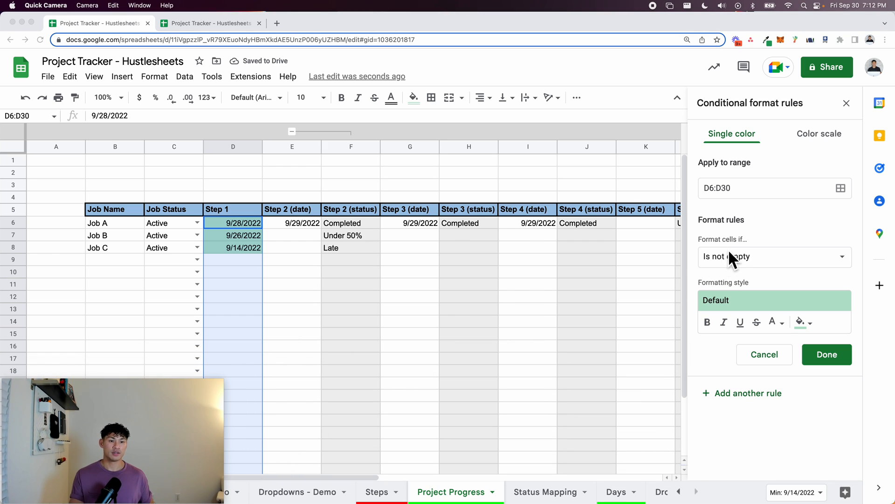
pyautogui.click(763, 215)
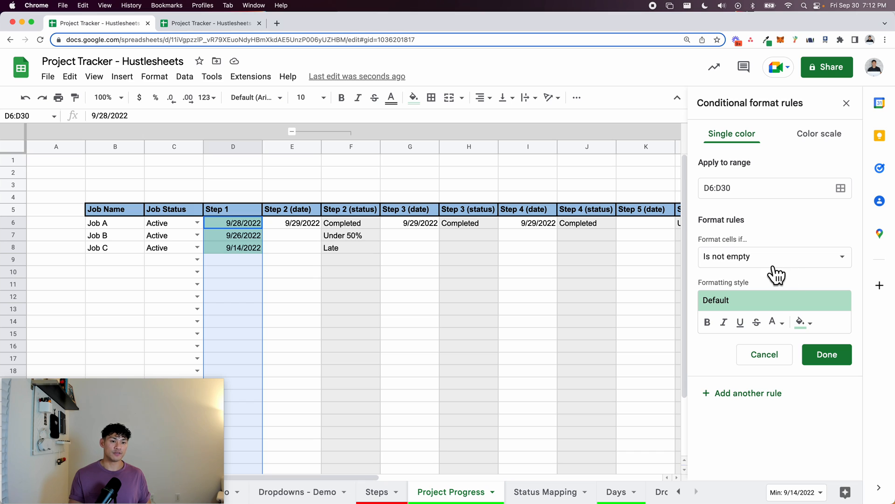
pyautogui.click(829, 360)
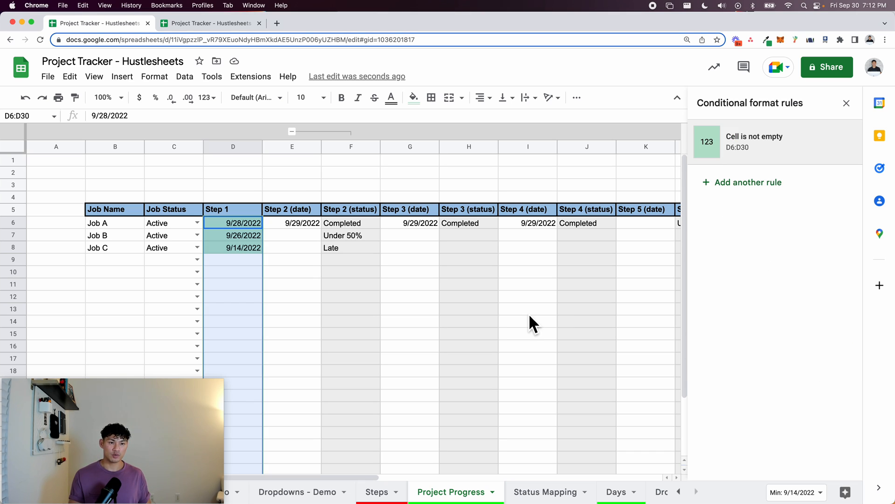
# Test the Step 1 formatting by entering 9/29/2022 in D9 and 9/28/2022 in D10.
pyautogui.click(607, 264)
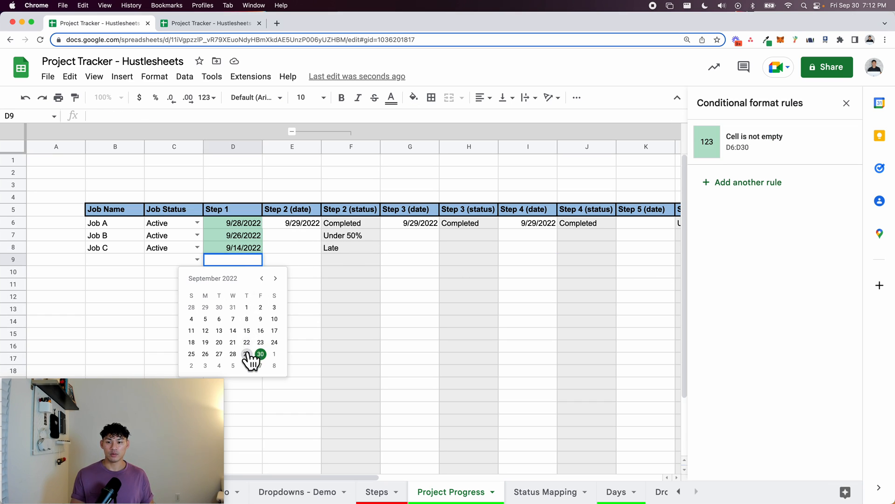
pyautogui.click(247, 354)
pyautogui.doubleClick(245, 273)
pyautogui.click(232, 366)
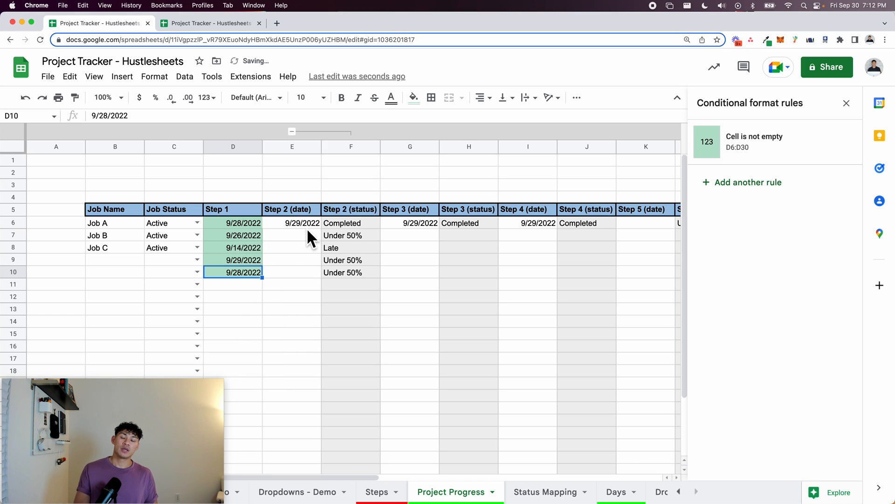
pyautogui.moveTo(303, 213); pyautogui.dragTo(337, 208)
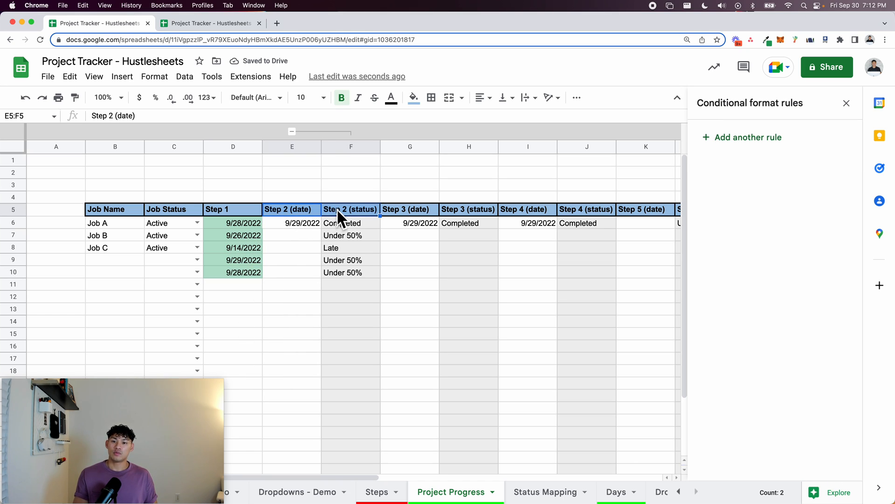
# Fill E4:F4, above the Step 2 date and status headers, with bright green.
pyautogui.click(414, 97)
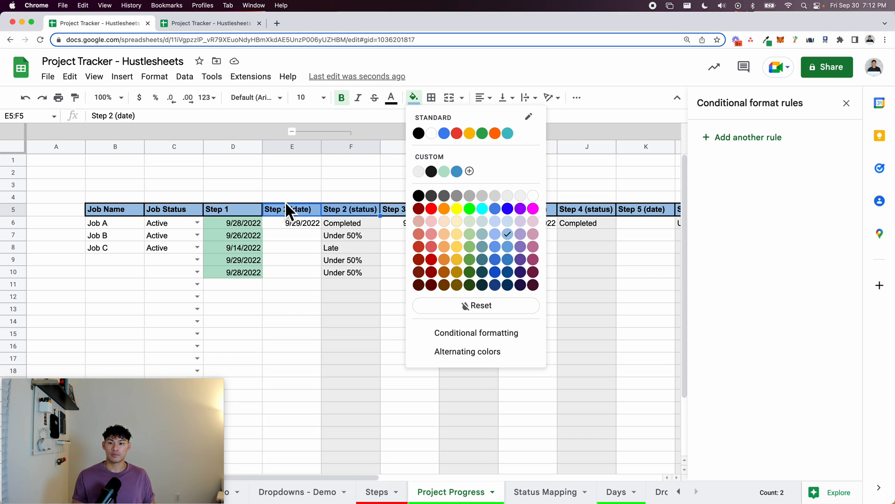
pyautogui.click(308, 197)
pyautogui.moveTo(339, 197); pyautogui.dragTo(345, 196)
pyautogui.click(414, 97)
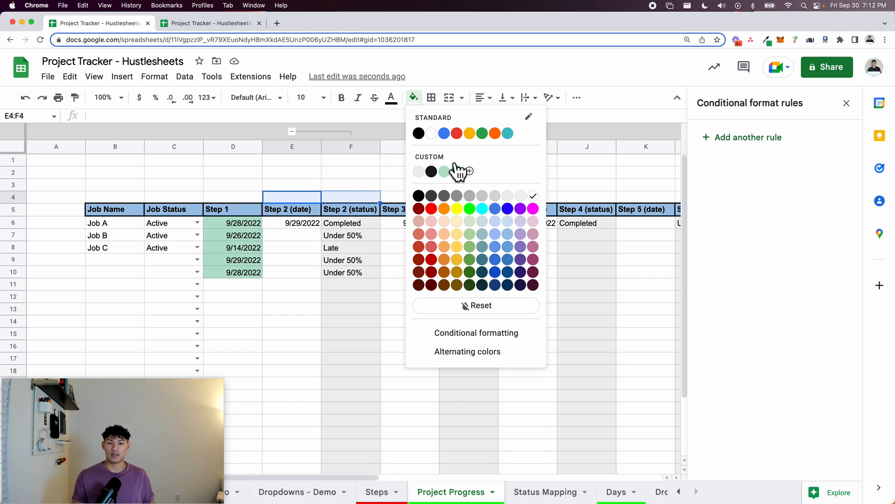
pyautogui.click(471, 209)
pyautogui.click(423, 239)
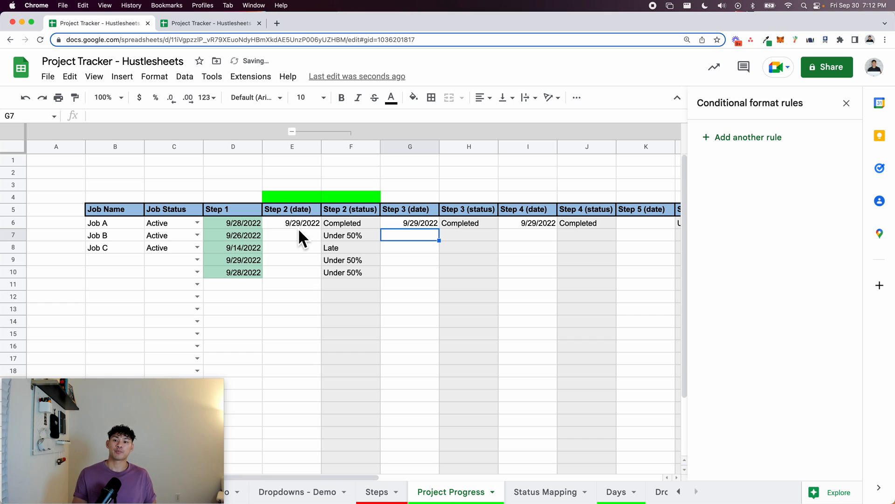
pyautogui.moveTo(296, 225); pyautogui.dragTo(356, 431)
pyautogui.scroll(3, 314, 376)
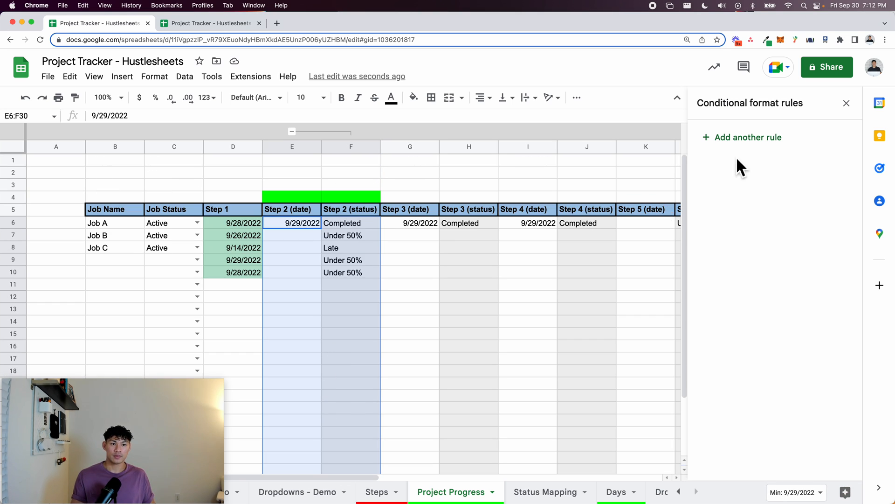
pyautogui.click(750, 139)
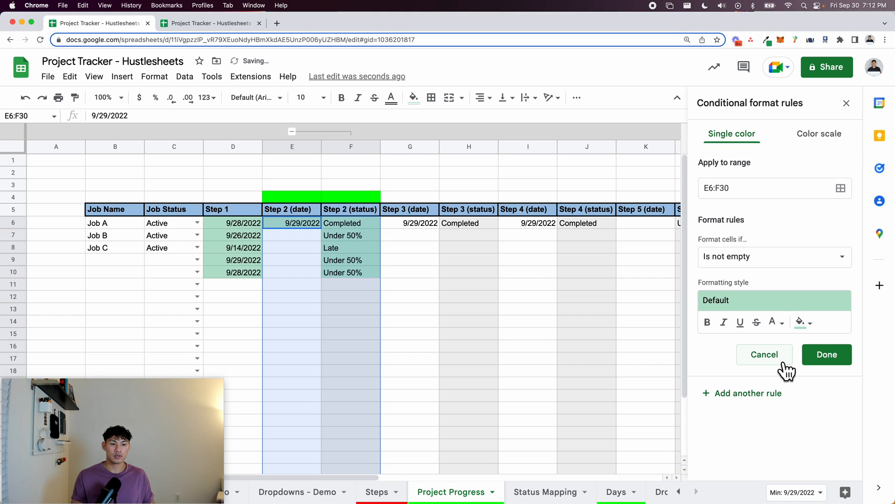
pyautogui.click(763, 357)
pyautogui.click(846, 103)
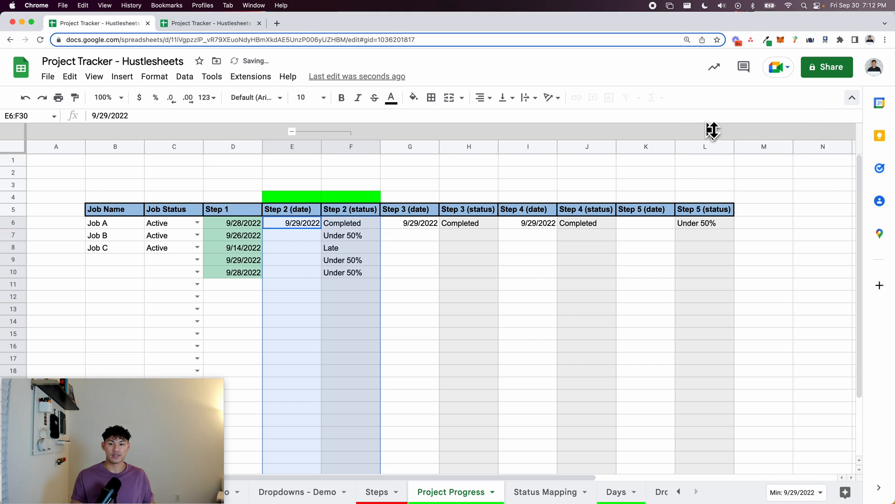
pyautogui.click(154, 76)
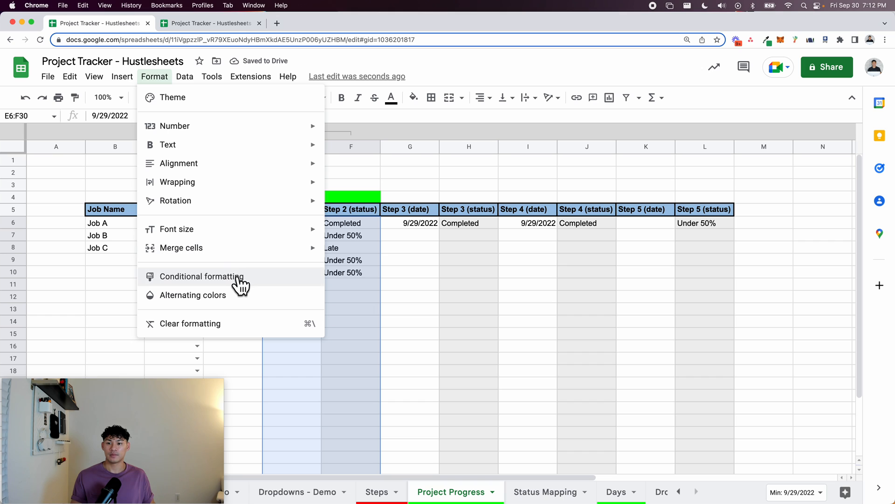
pyautogui.click(269, 277)
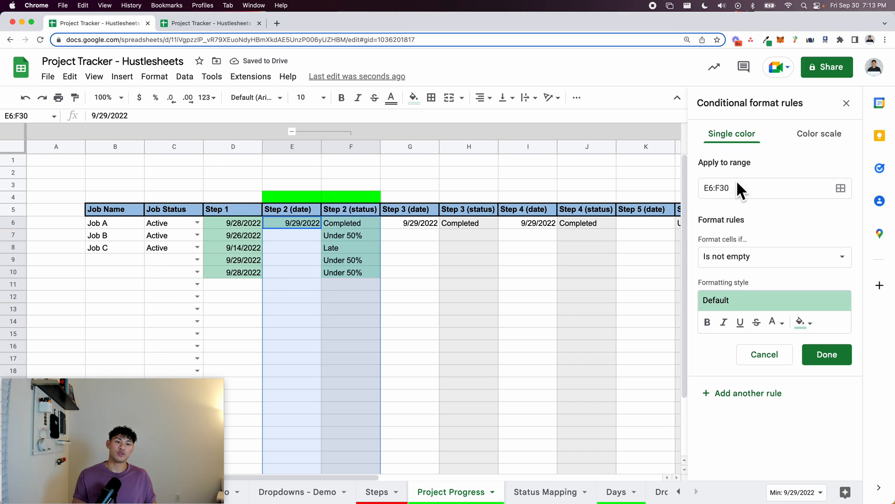
pyautogui.click(748, 259)
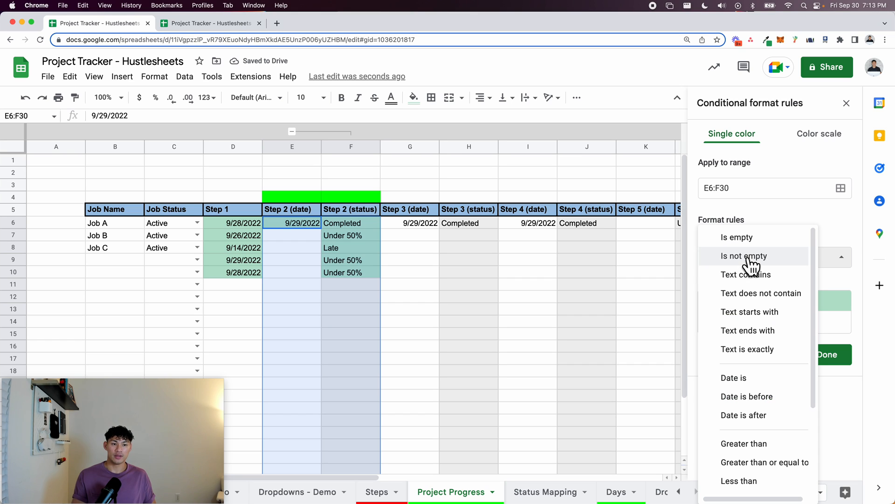
pyautogui.scroll(-3, 746, 420)
pyautogui.scroll(3, 746, 420)
pyautogui.click(817, 221)
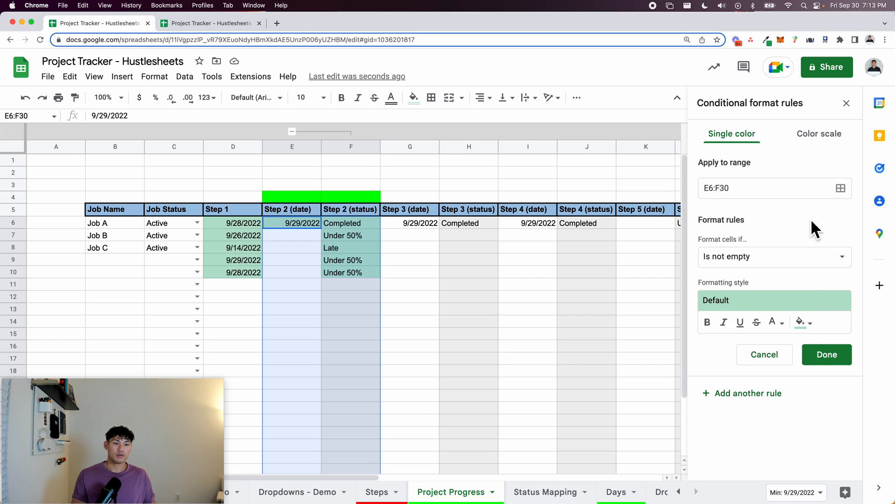
pyautogui.click(732, 259)
pyautogui.scroll(-3, 752, 460)
pyautogui.click(754, 481)
pyautogui.click(775, 287)
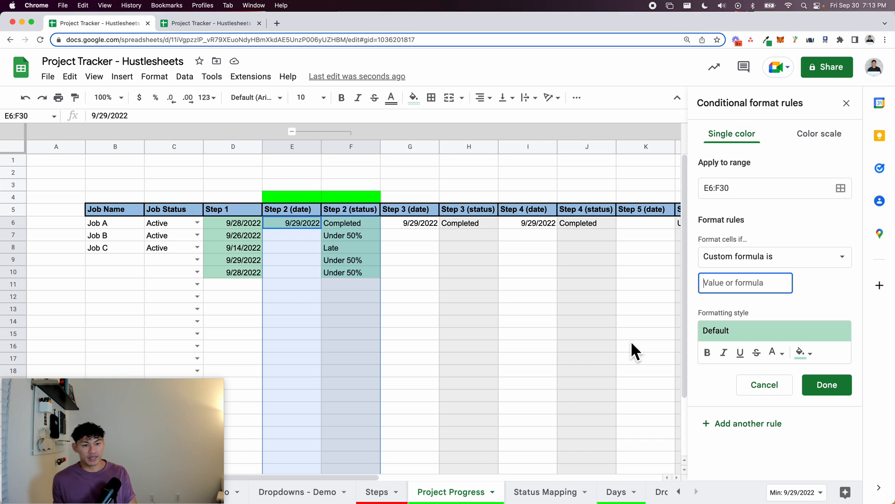
pyautogui.click(756, 387)
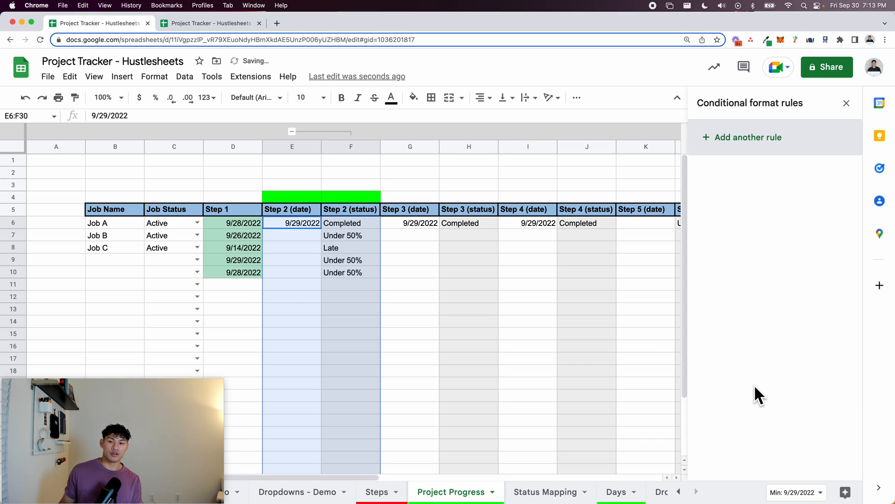
# Set the Step 1 date in D10 to 9/23/2022.
pyautogui.click(296, 283)
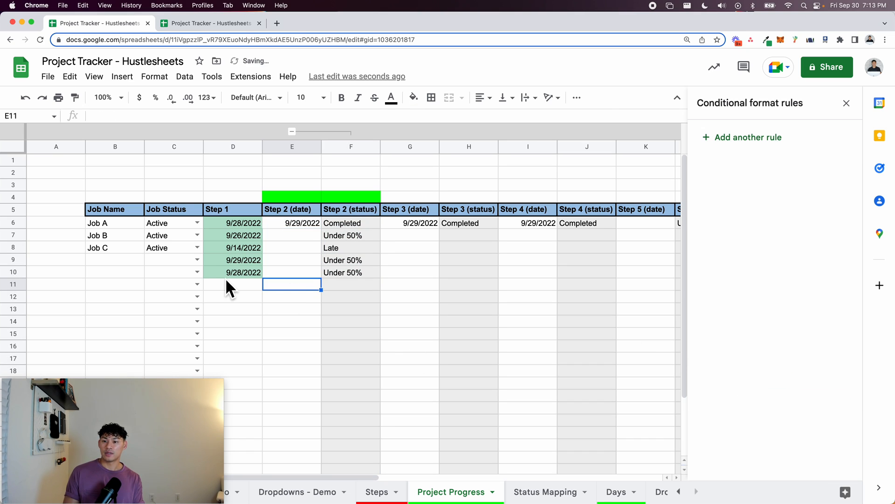
pyautogui.doubleClick(228, 276)
pyautogui.click(261, 354)
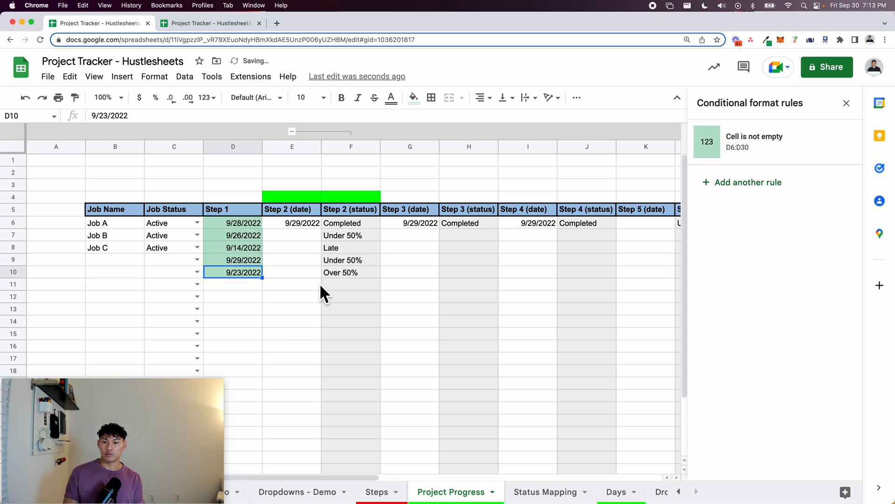
# Start a conditional format rule on the Step 2 range E6:F30 with the custom formula =F6:F="Completed".
pyautogui.click(307, 228)
pyautogui.moveTo(306, 226); pyautogui.dragTo(355, 460)
pyautogui.scroll(4, 470, 264)
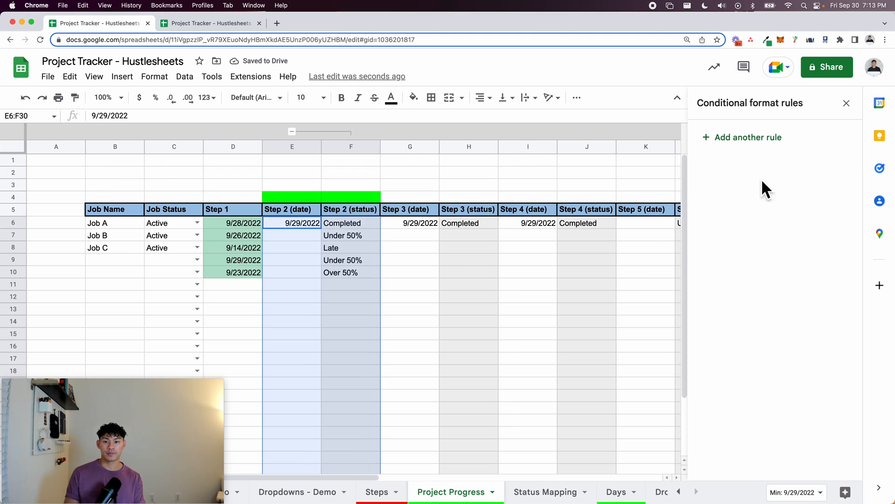
pyautogui.click(778, 138)
pyautogui.click(804, 257)
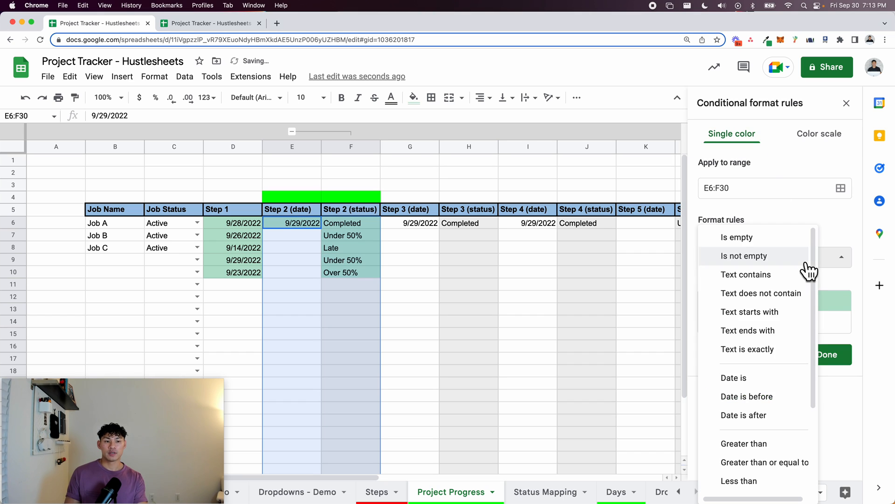
pyautogui.scroll(-3, 797, 340)
pyautogui.click(757, 482)
pyautogui.click(762, 292)
pyautogui.write('=')
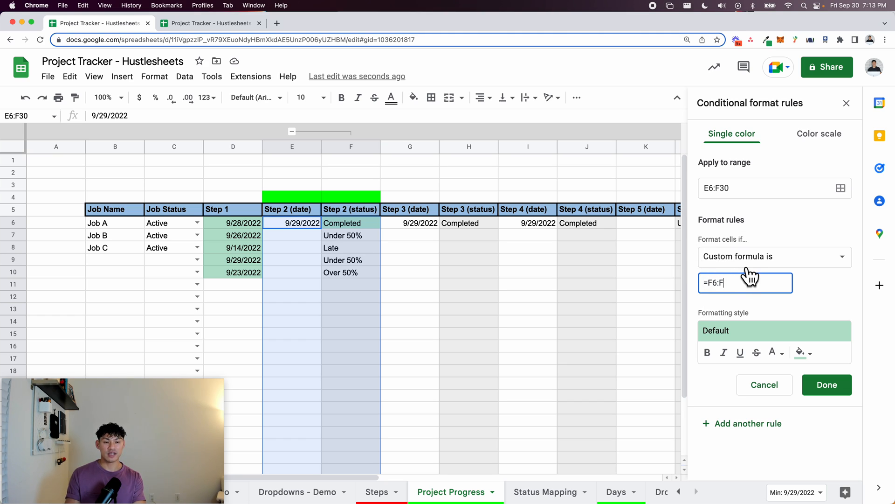
pyautogui.write('="Completed')
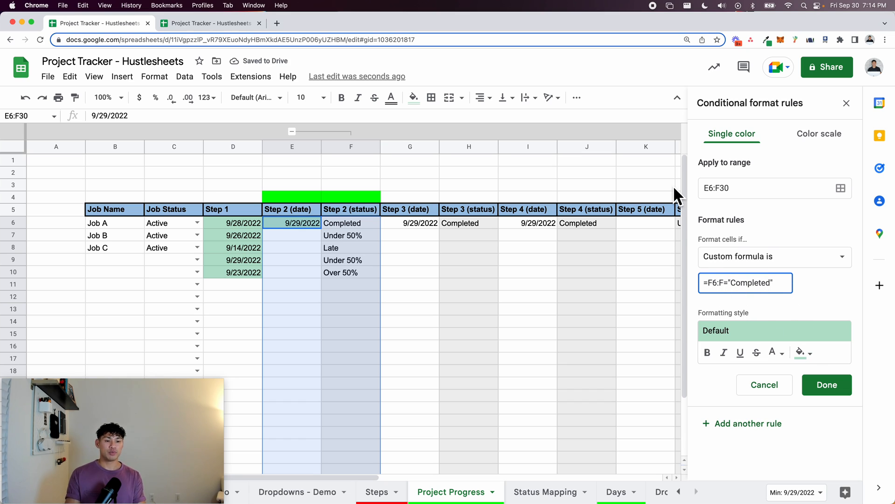
# Anchor the references so the rule's formula reads =$F$6:$F="Completed", with the default green style.
pyautogui.write('$')
pyautogui.press('Right')
pyautogui.write('$F$')
pyautogui.click(803, 322)
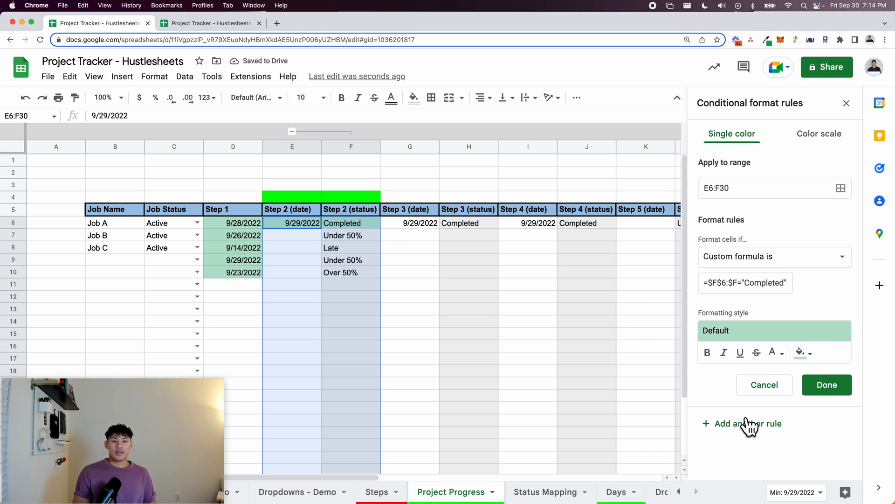
# Add a rule for E6:F30 with the custom formula =$F$6:$F="Under 50%" and a bright green fill.
pyautogui.click(746, 283)
pyautogui.hotkey('shift', 'alt', 'Right')
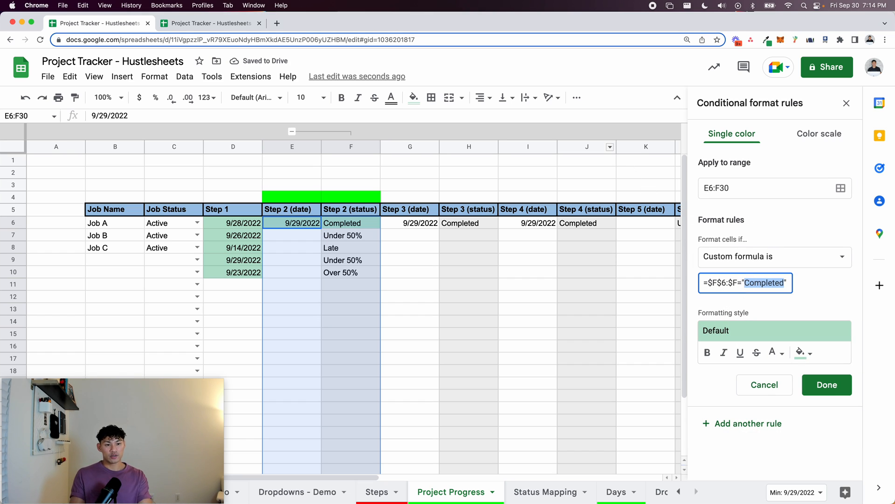
pyautogui.write('Under 50%')
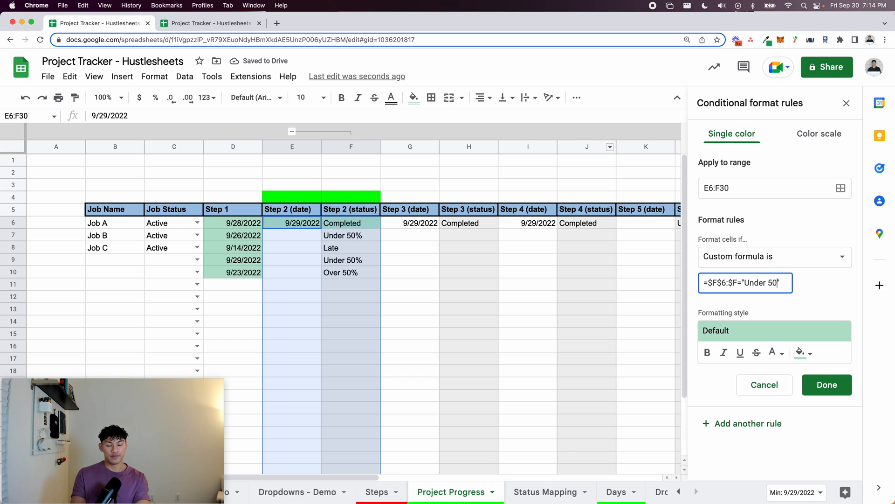
pyautogui.click(802, 353)
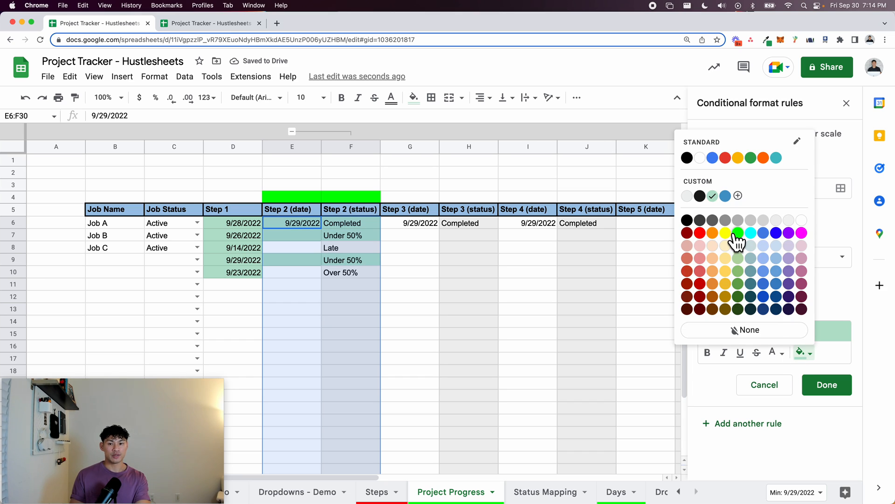
pyautogui.click(737, 233)
# Add a rule for E6:F30 with the custom formula =$F$6:$F="Late" and a red fill.
pyautogui.click(767, 422)
pyautogui.moveTo(782, 292); pyautogui.dragTo(744, 289)
pyautogui.write('Late')
pyautogui.click(802, 353)
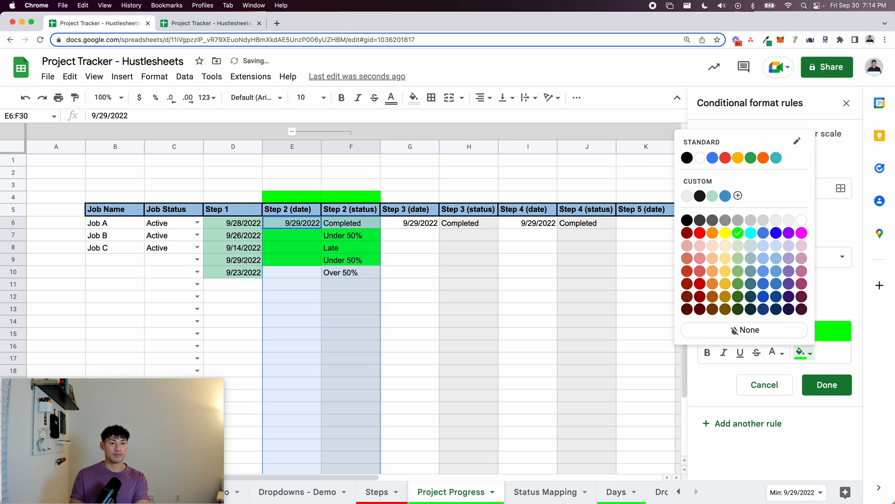
pyautogui.click(700, 236)
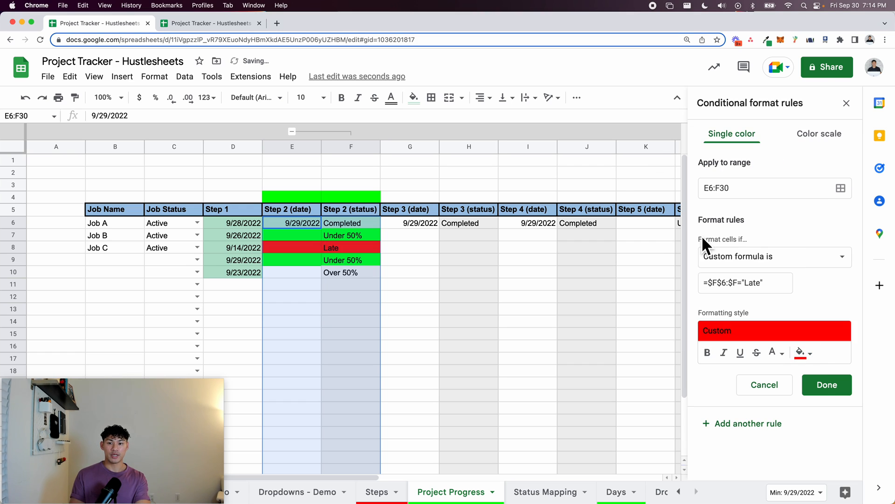
# Add a rule for E6:F30 with the custom formula =$F$6:$F="Over 50%" and a yellow fill, and save the rules.
pyautogui.click(749, 424)
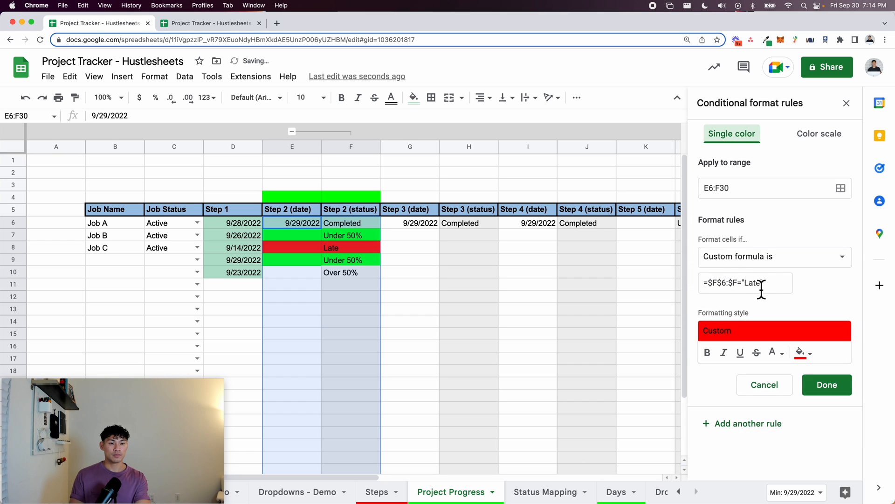
pyautogui.click(762, 286)
pyautogui.write('Over 50%')
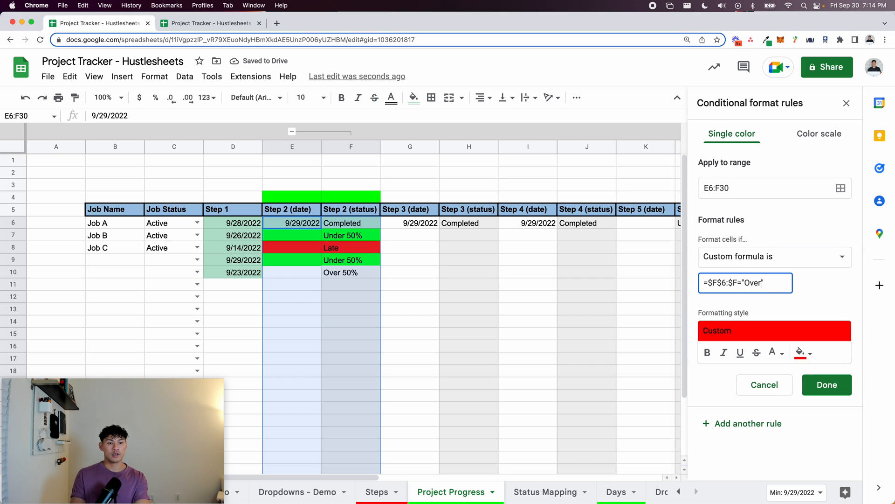
pyautogui.click(802, 353)
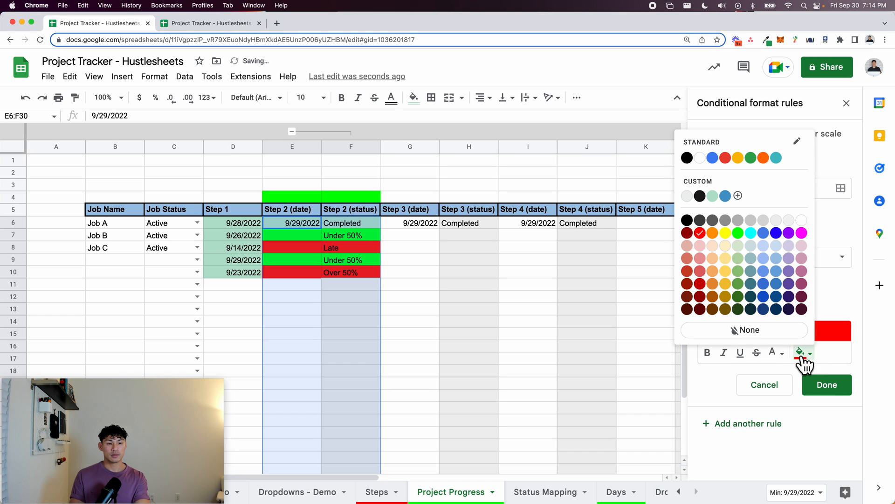
pyautogui.click(726, 234)
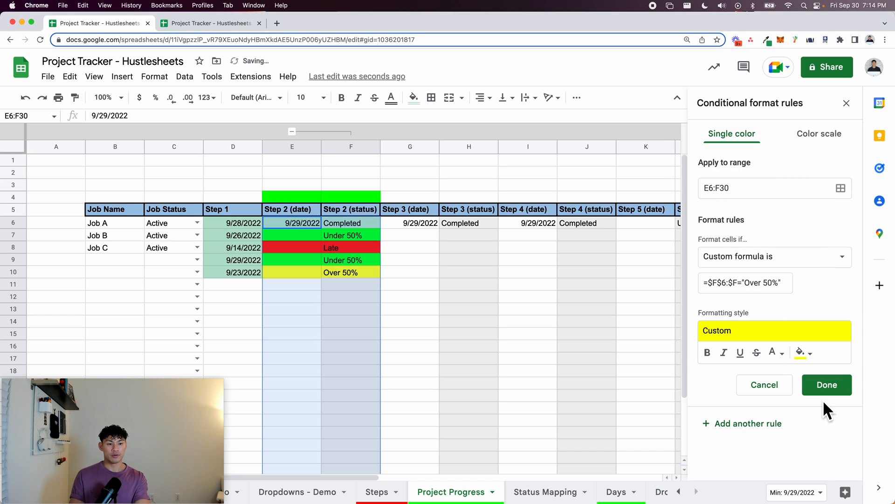
pyautogui.click(826, 386)
# Check the Step 2 (date) colors with the grouped Step 2 (status) column collapsed, and expand the group again.
pyautogui.click(461, 324)
pyautogui.click(345, 284)
pyautogui.click(292, 131)
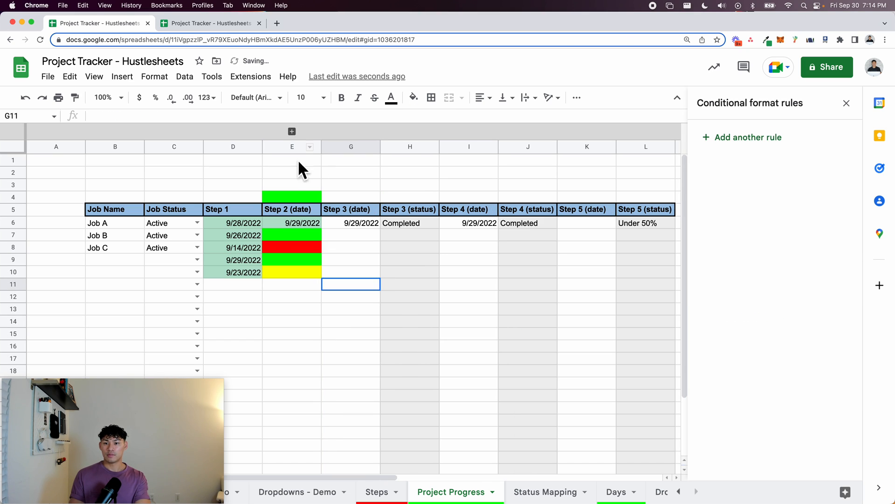
pyautogui.doubleClick(242, 234)
pyautogui.click(292, 132)
# Test the Step 2 rules by changing Job B's Step 1 date in D7 to 9/21/2022 and finally to 9/14/2022.
pyautogui.doubleClick(249, 239)
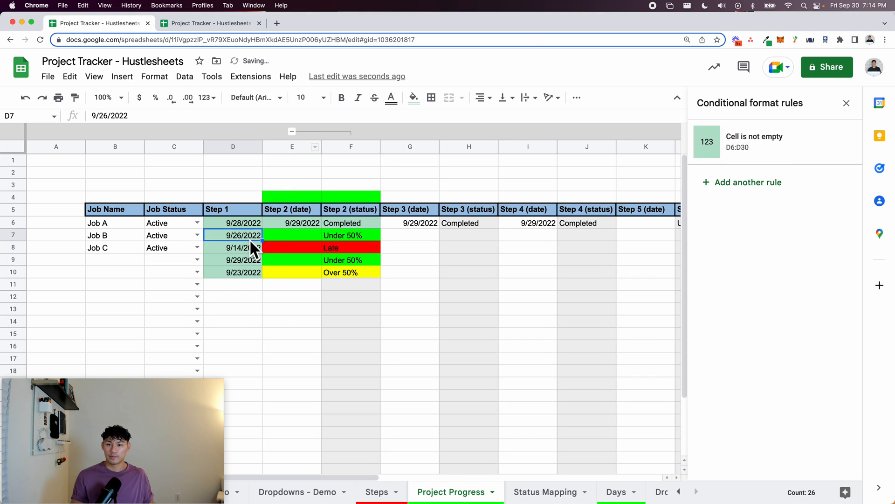
pyautogui.click(237, 332)
pyautogui.doubleClick(236, 237)
pyautogui.click(237, 319)
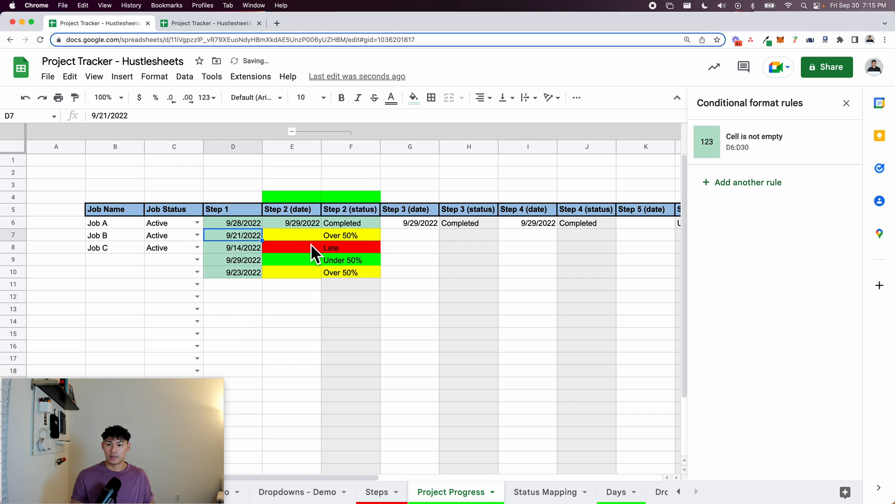
pyautogui.doubleClick(241, 238)
pyautogui.click(239, 305)
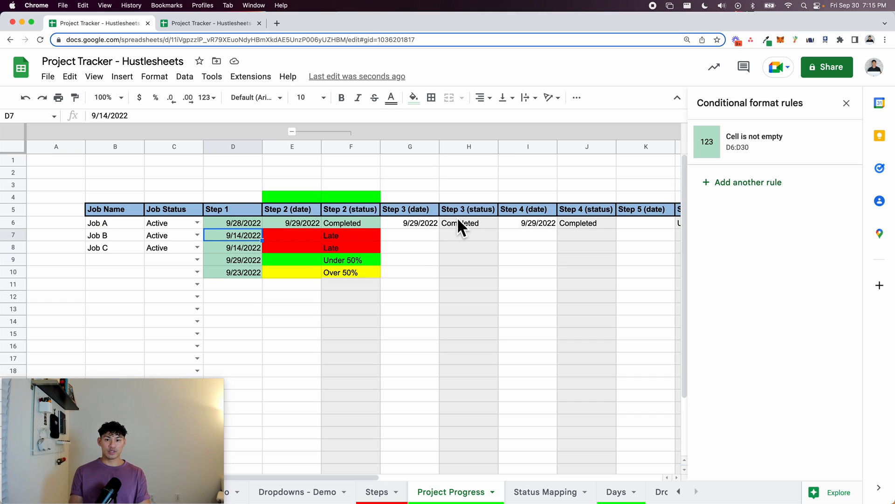
# Change the fill of E4:F4, above the Step 2 headers, back to white.
pyautogui.moveTo(274, 197); pyautogui.dragTo(351, 197)
pyautogui.click(413, 97)
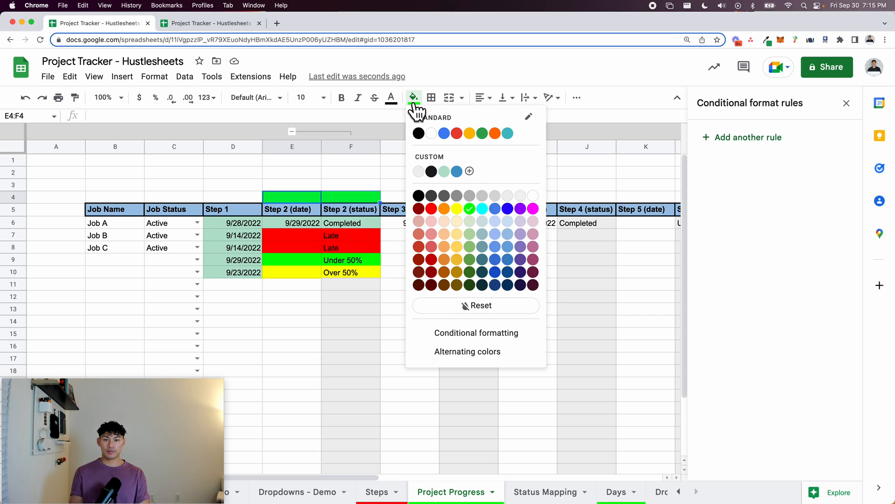
pyautogui.click(532, 196)
pyautogui.click(431, 264)
# Fill G4:H4, above the Step 3 headers, with cyan and select the Step 3 range G6:H30.
pyautogui.moveTo(410, 226); pyautogui.dragTo(481, 398)
pyautogui.click(457, 285)
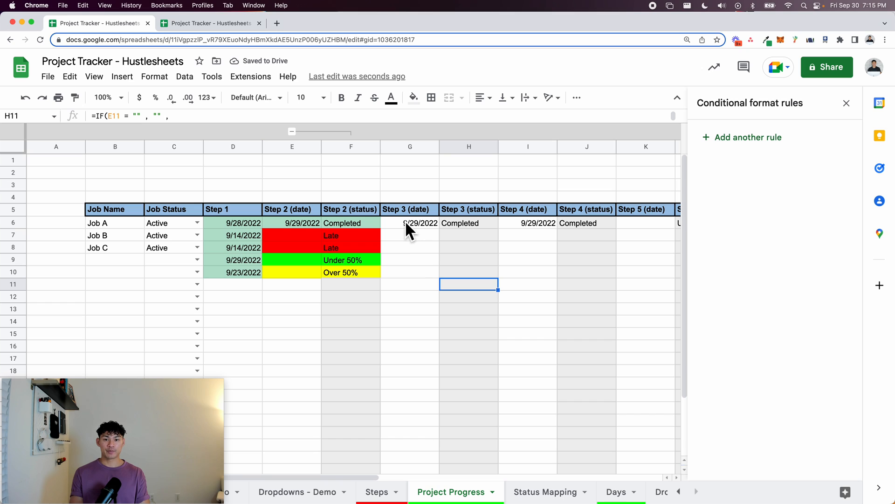
pyautogui.moveTo(411, 197); pyautogui.dragTo(456, 196)
pyautogui.click(414, 97)
pyautogui.click(480, 207)
pyautogui.moveTo(416, 226); pyautogui.dragTo(490, 502)
pyautogui.scroll(3, 474, 379)
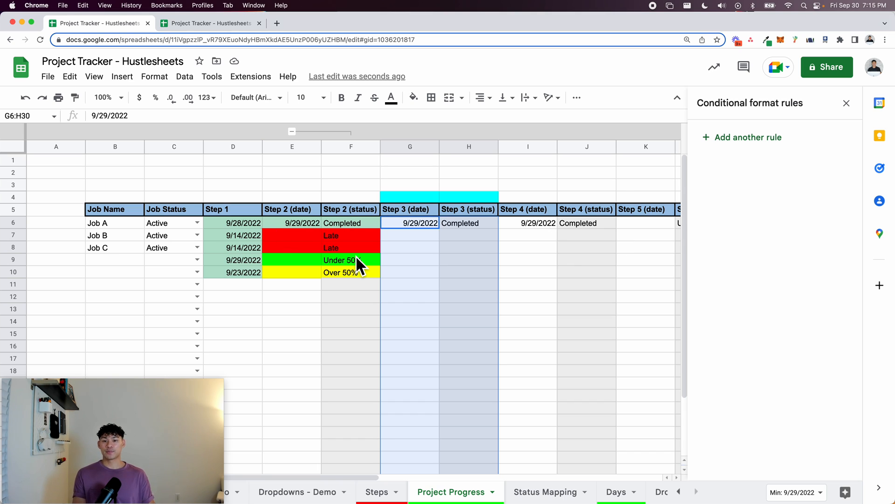
pyautogui.click(737, 138)
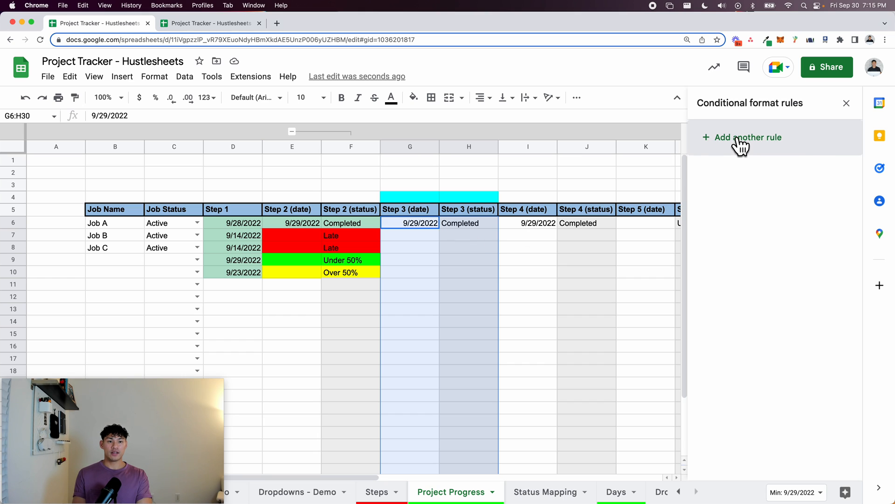
pyautogui.click(743, 257)
pyautogui.scroll(-3, 756, 419)
pyautogui.click(767, 485)
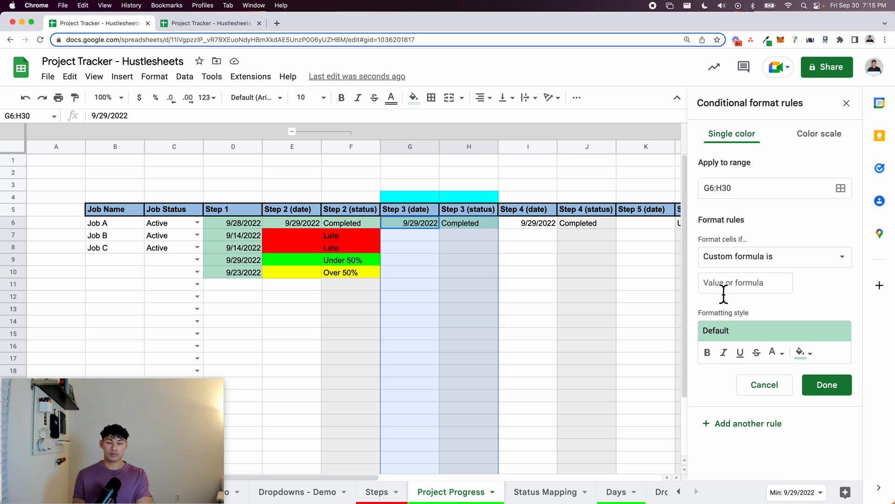
pyautogui.click(756, 385)
pyautogui.click(730, 139)
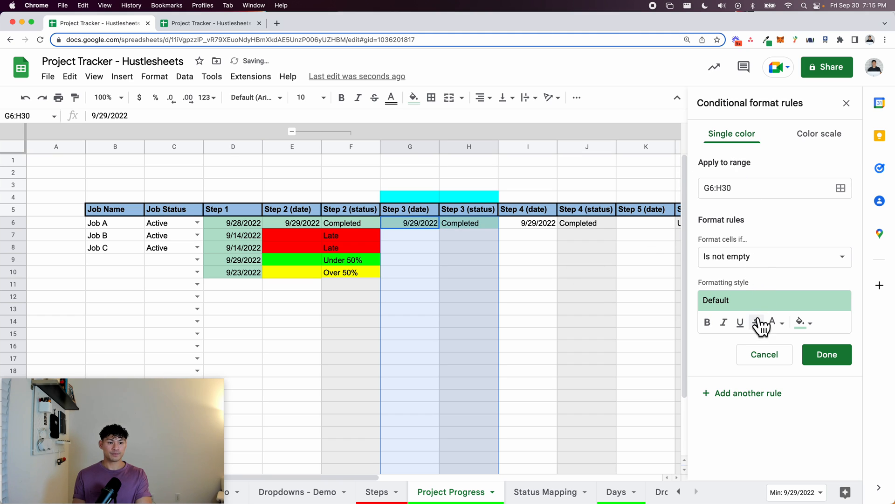
pyautogui.click(754, 262)
pyautogui.scroll(-3, 766, 355)
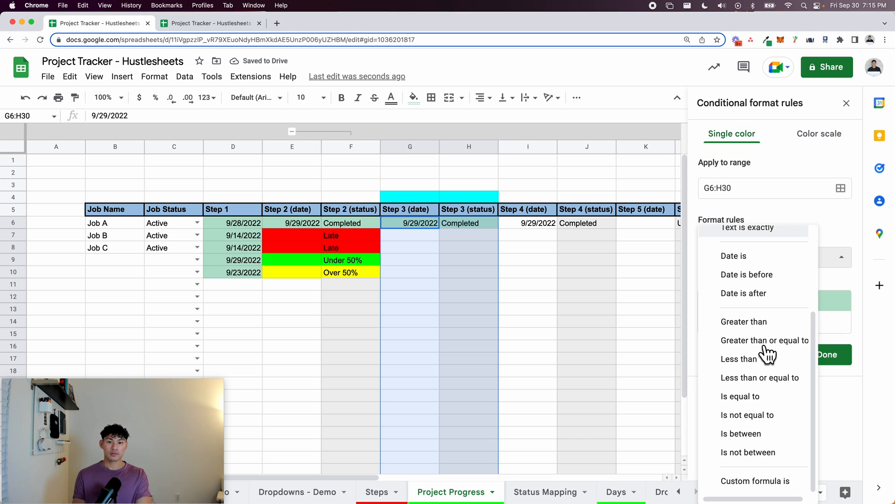
pyautogui.click(775, 478)
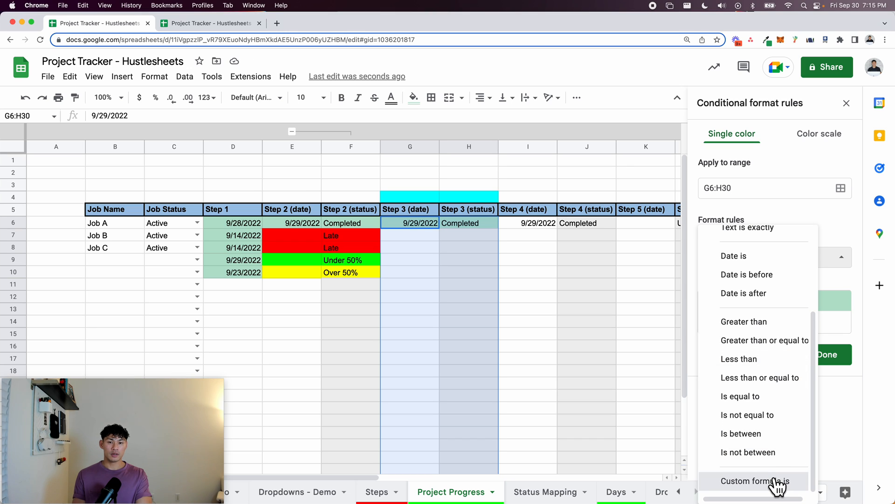
pyautogui.click(760, 289)
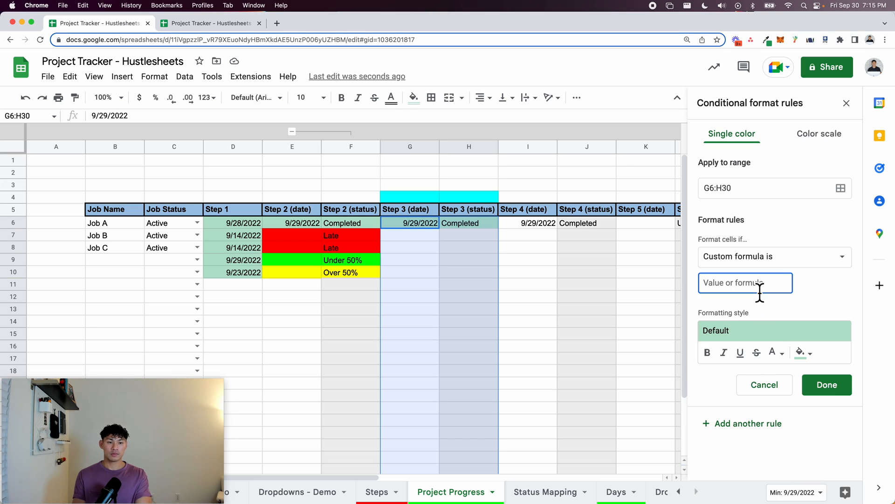
pyautogui.click(765, 384)
pyautogui.click(450, 266)
pyautogui.click(415, 240)
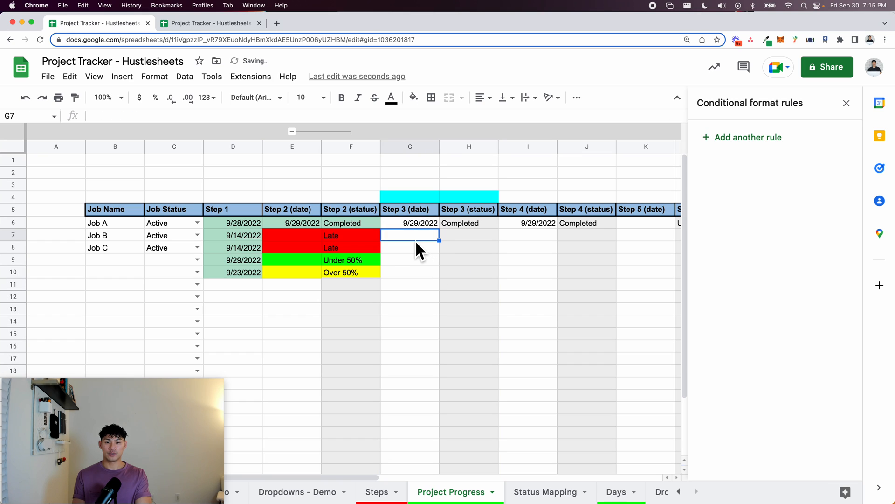
# Enter the Step 2 dates 9/14/2022 in E7, 9/28/2022 in E8 and 9/26/2022 in E9.
pyautogui.click(293, 229)
pyautogui.doubleClick(292, 237)
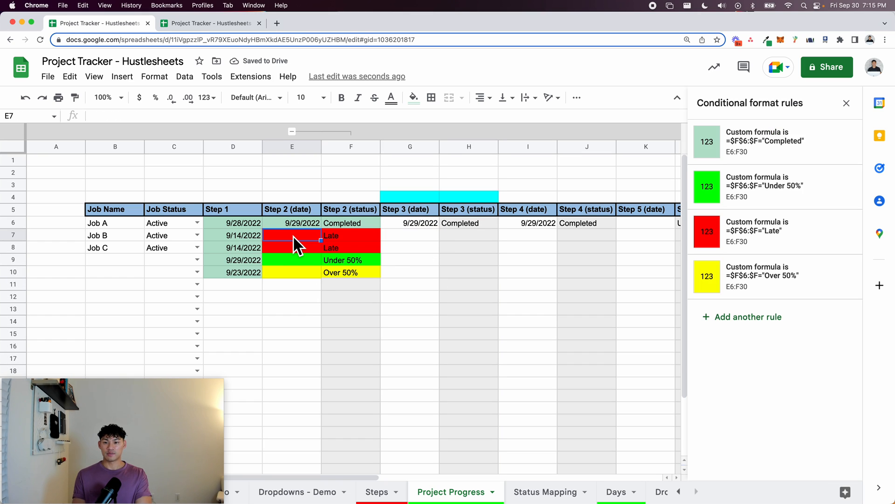
pyautogui.click(292, 306)
pyautogui.doubleClick(292, 248)
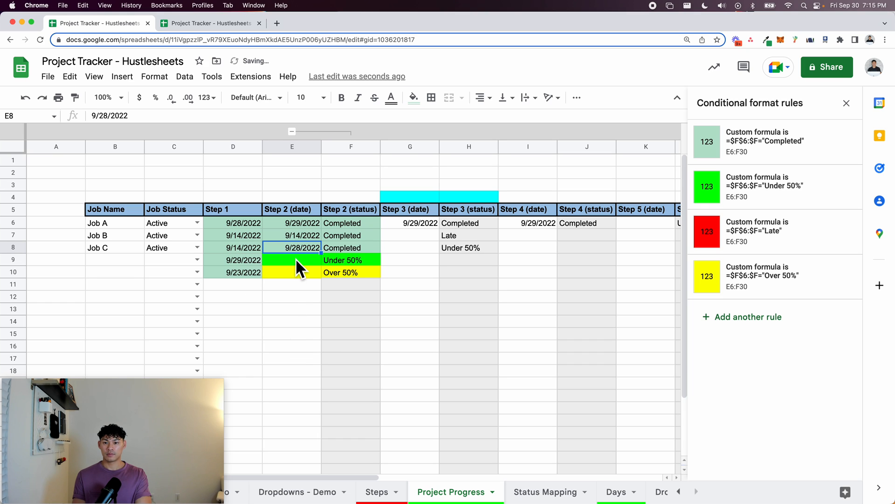
pyautogui.doubleClick(296, 258)
pyautogui.click(267, 356)
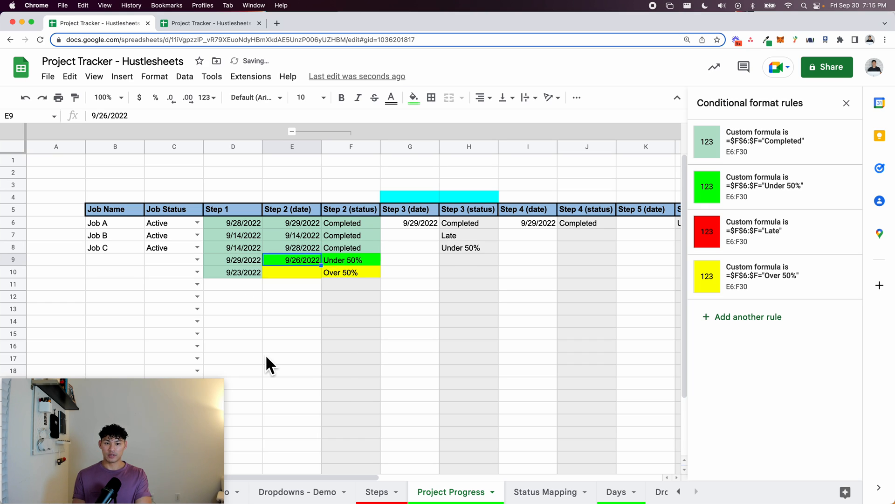
# Start a new conditional formatting rule for the Step 3 range G6:H30 that uses a custom formula.
pyautogui.click(431, 261)
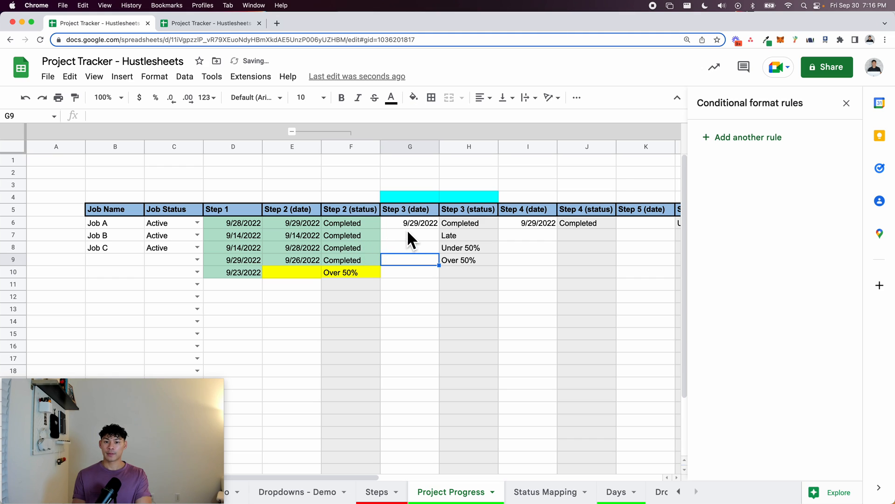
pyautogui.press('Up')
pyautogui.press('Up')
pyautogui.press('Up')
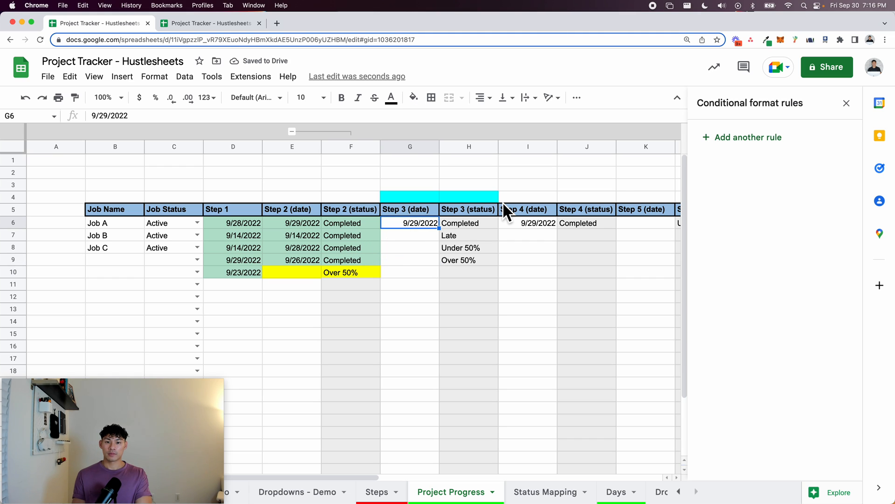
pyautogui.moveTo(416, 226)
pyautogui.mouseDown()
pyautogui.moveTo(459, 301)
pyautogui.moveTo(447, 441)
pyautogui.moveTo(439, 437)
pyautogui.mouseUp()
pyautogui.scroll(5, 453, 337)
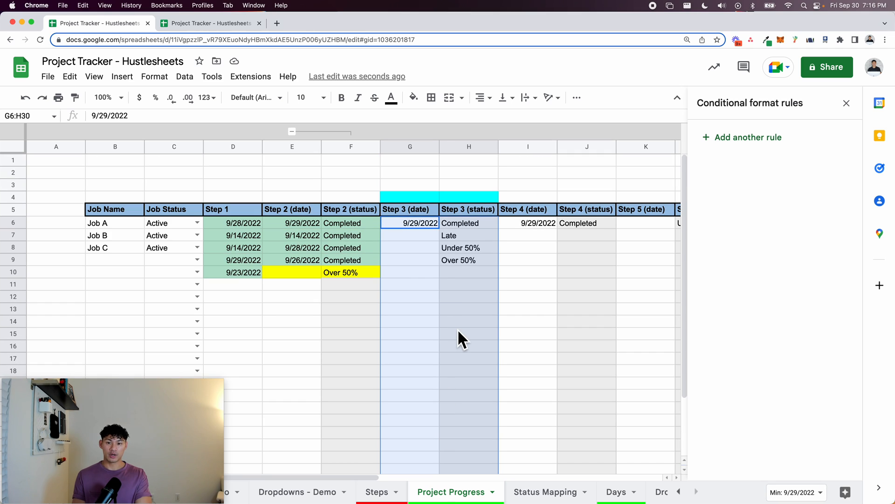
pyautogui.click(746, 138)
pyautogui.click(771, 261)
pyautogui.scroll(-3, 774, 352)
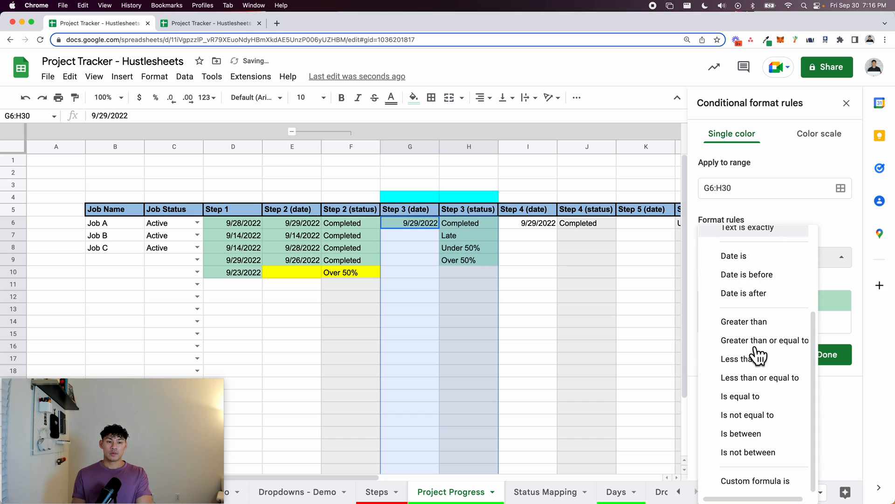
pyautogui.click(784, 486)
# Set the rule's formula to =$H$6:$H="Completed" with absolute references, keeping the default light green style.
pyautogui.click(763, 287)
pyautogui.write('=')
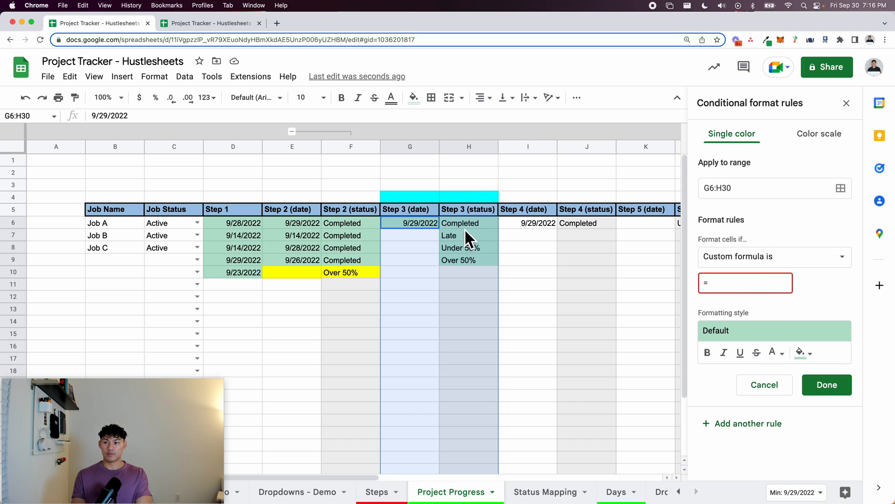
pyautogui.write('H6:H=')
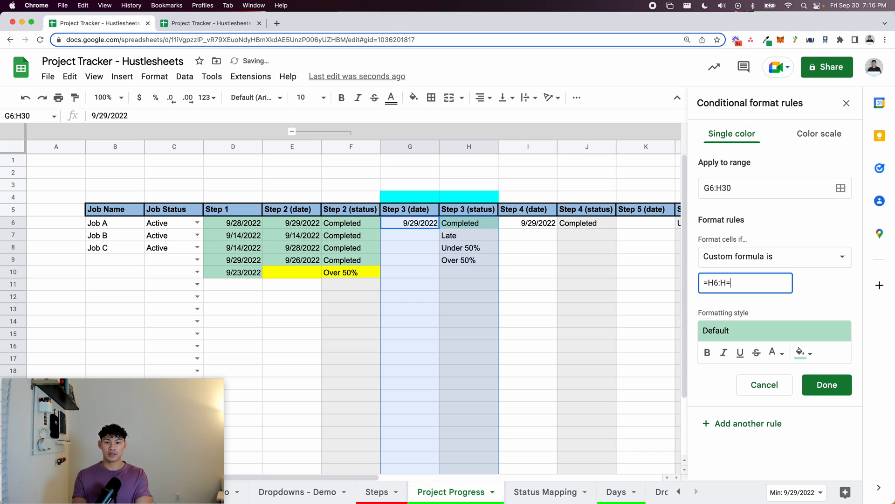
pyautogui.write('"Completed')
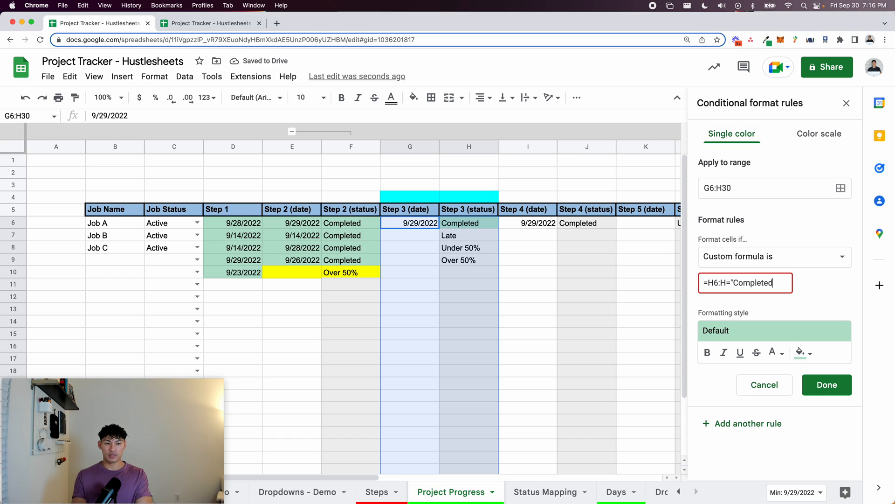
pyautogui.click(804, 304)
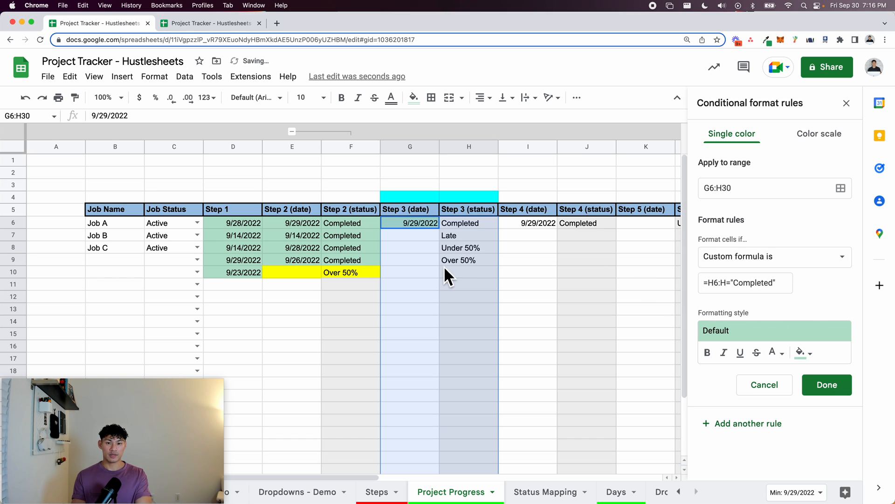
pyautogui.click(706, 287)
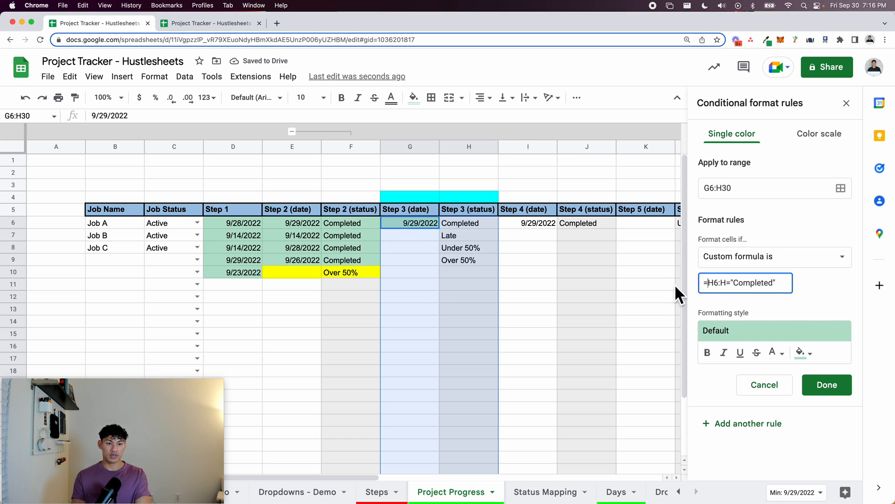
pyautogui.write('$')
pyautogui.press('Right')
pyautogui.write('$H$')
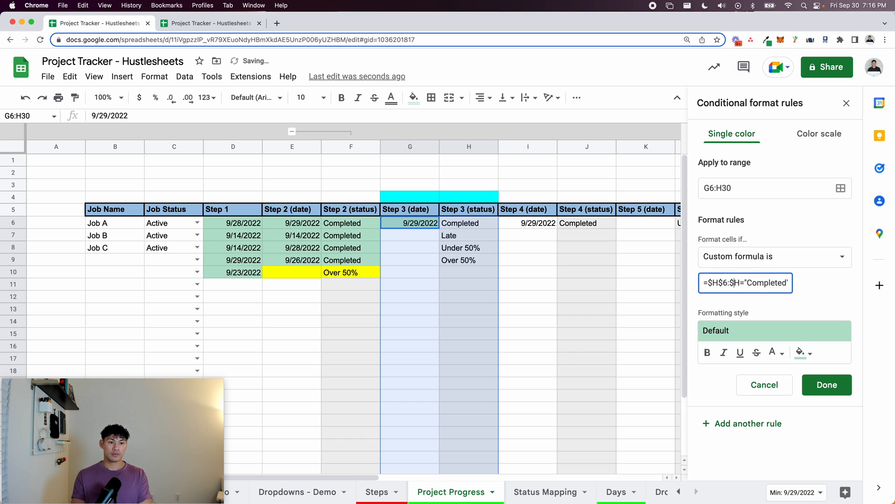
pyautogui.click(794, 310)
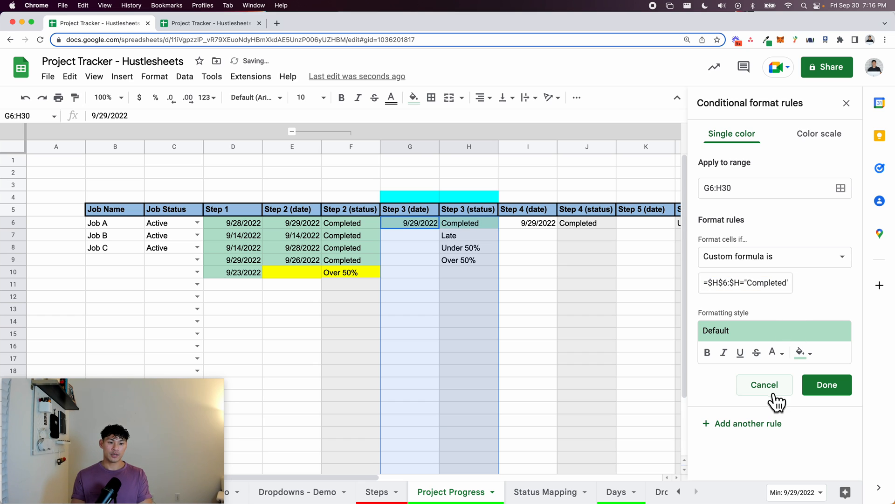
# Add another rule for G6:H30 with the formula =$H$6:$H="Late" and a red fill.
pyautogui.click(748, 284)
pyautogui.doubleClick(748, 283)
pyautogui.write('Late')
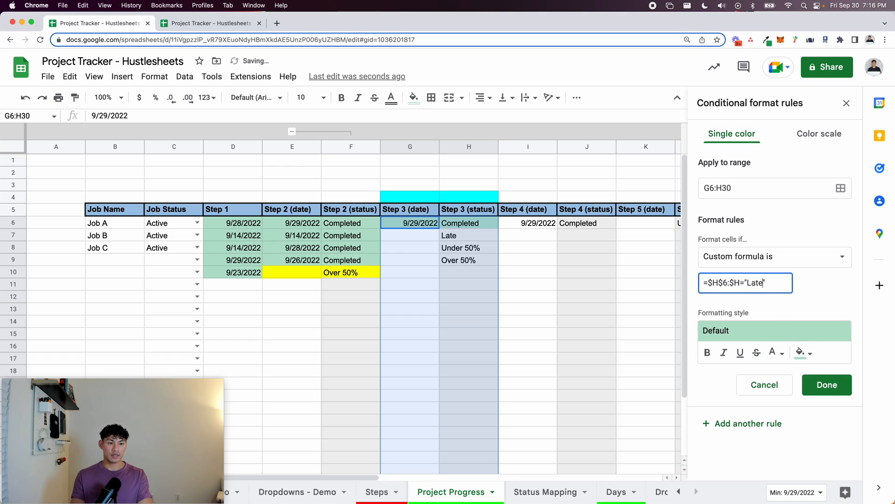
pyautogui.click(801, 352)
pyautogui.click(700, 234)
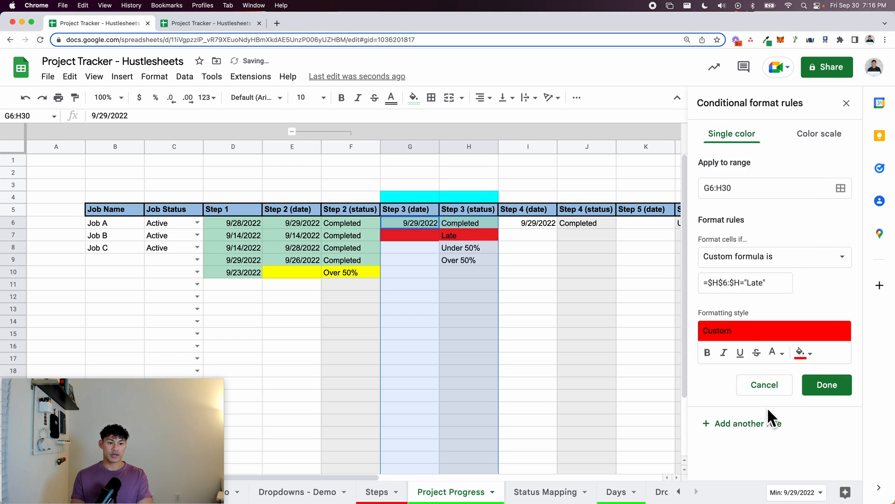
# Add a third rule for G6:H30 with the formula =$H$6:$H="Under 50%" and a bright green fill.
pyautogui.doubleClick(754, 282)
pyautogui.write('Under 50%')
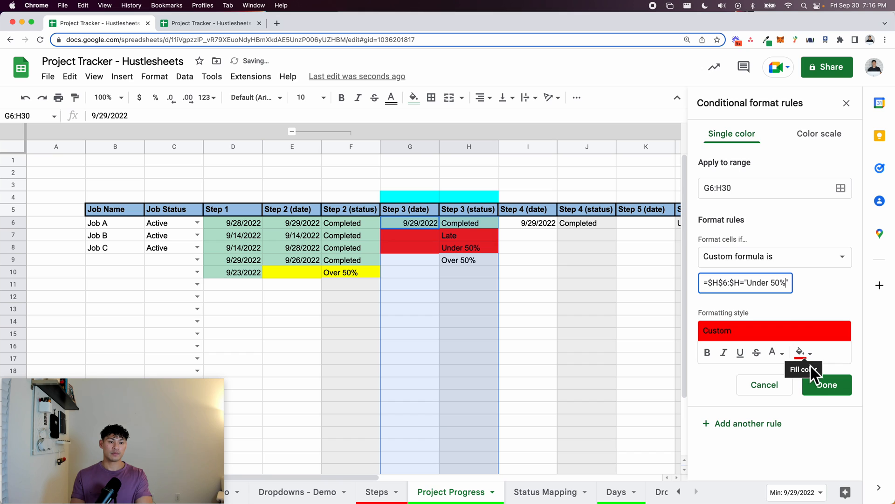
pyautogui.click(802, 353)
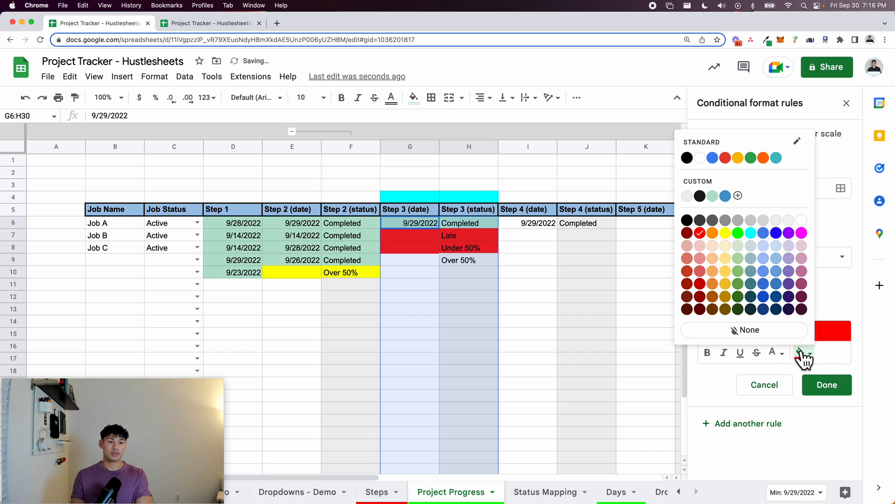
pyautogui.click(738, 234)
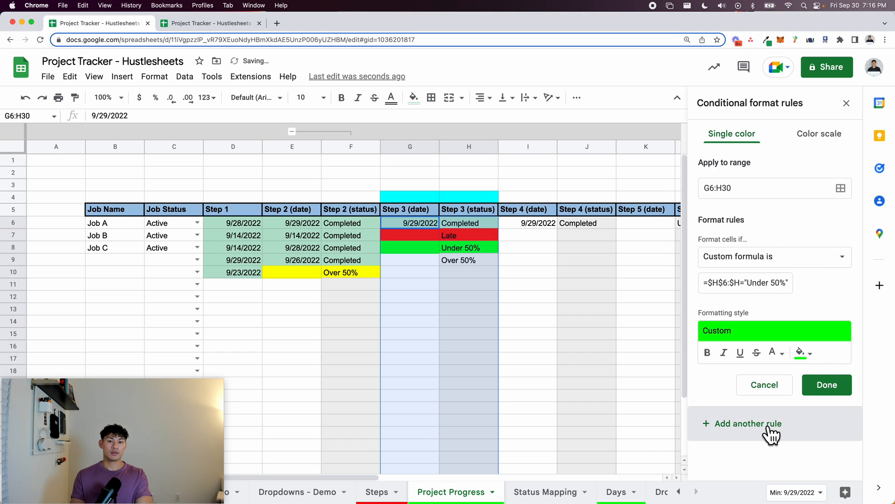
# Add a fourth rule for G6:H30 with the formula =$H$6:$H="Over 50%" and a yellow fill, and finish the rules.
pyautogui.click(747, 287)
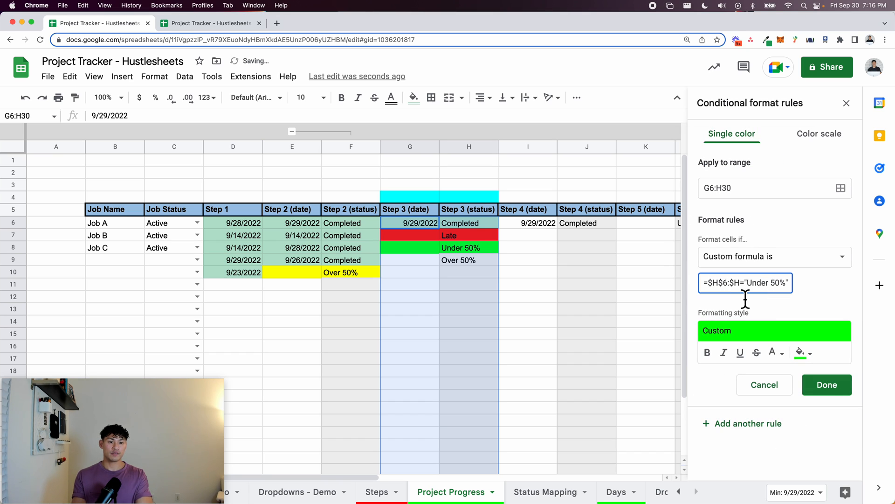
pyautogui.write('Ov')
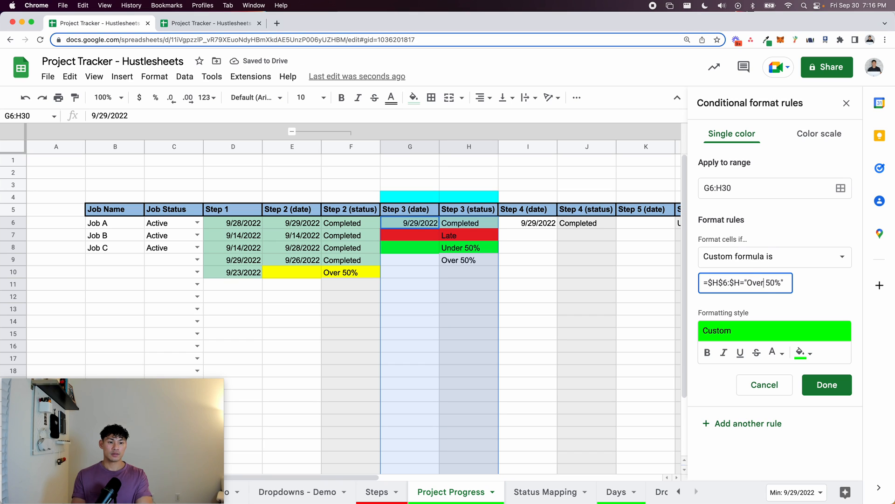
pyautogui.click(800, 352)
pyautogui.click(726, 234)
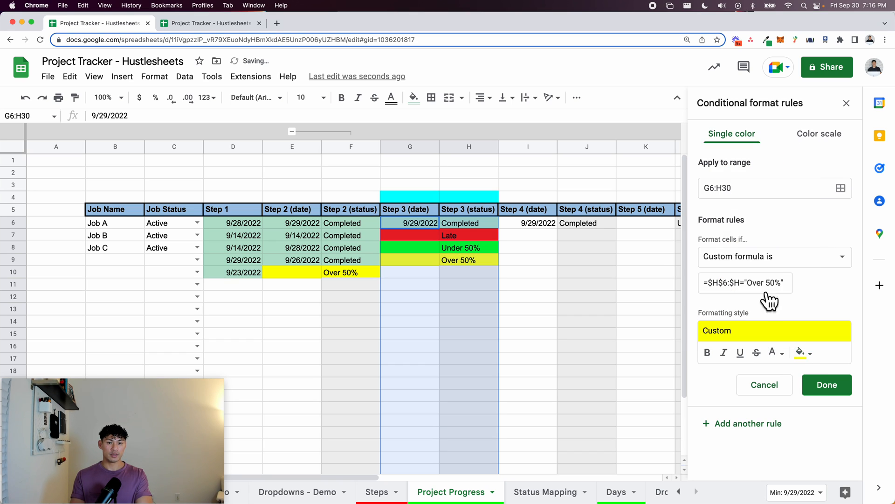
pyautogui.click(833, 387)
pyautogui.click(550, 300)
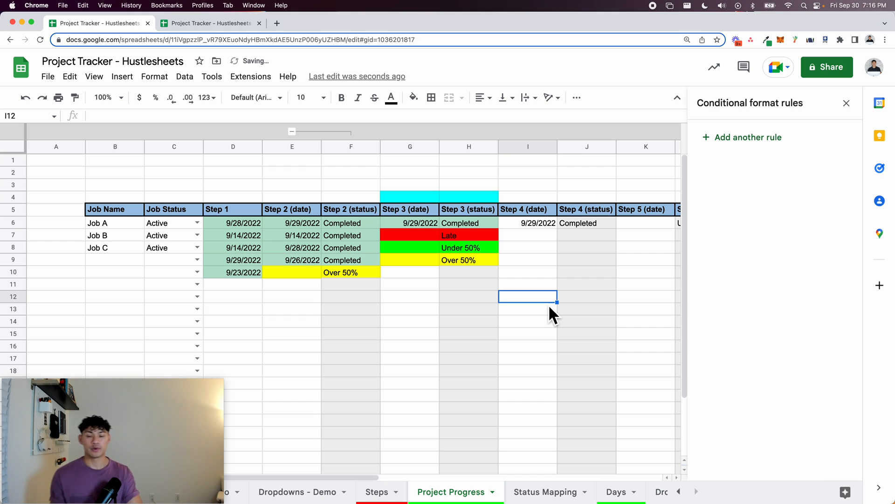
# Close the conditional formatting rules and change the fill of G4:H4, above the Step 3 headers, back to white.
pyautogui.hscroll(3, 548, 304)
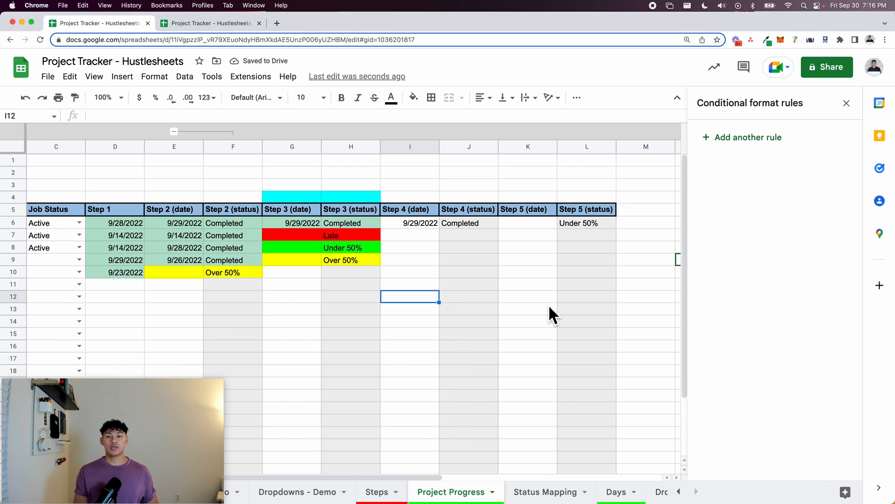
pyautogui.moveTo(293, 197); pyautogui.dragTo(349, 198)
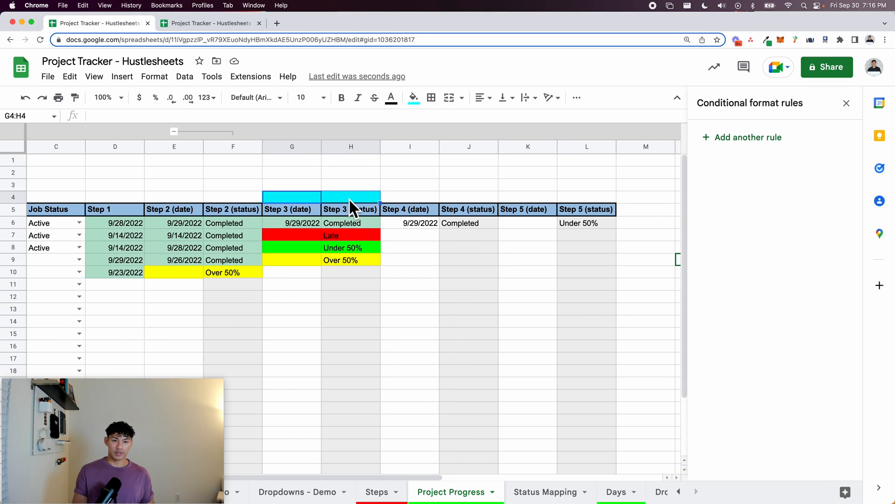
pyautogui.hscroll(-3, 547, 274)
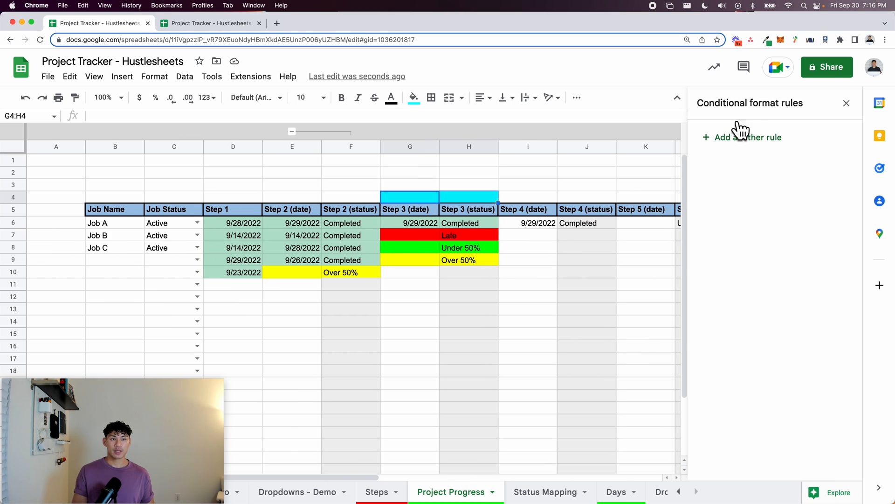
pyautogui.click(847, 103)
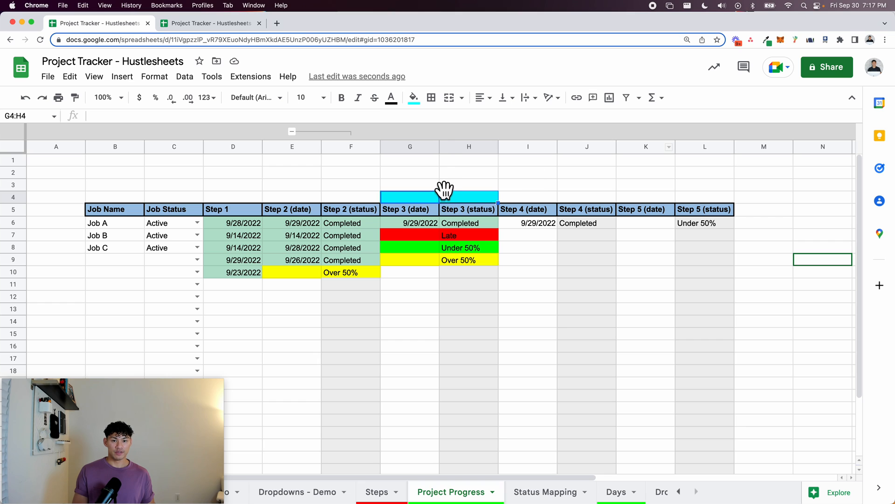
pyautogui.click(413, 98)
pyautogui.click(532, 197)
pyautogui.click(495, 263)
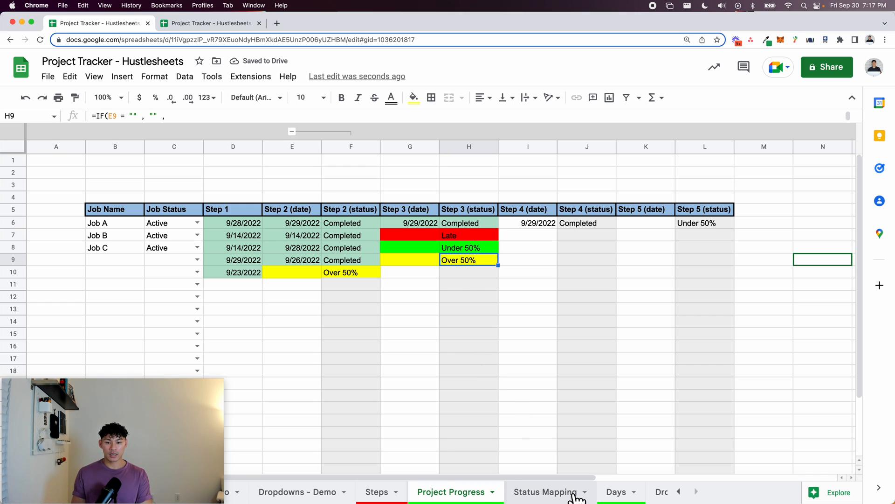
# Check off Step 8, Conditional formatting, in the Steps sheet.
pyautogui.click(366, 490)
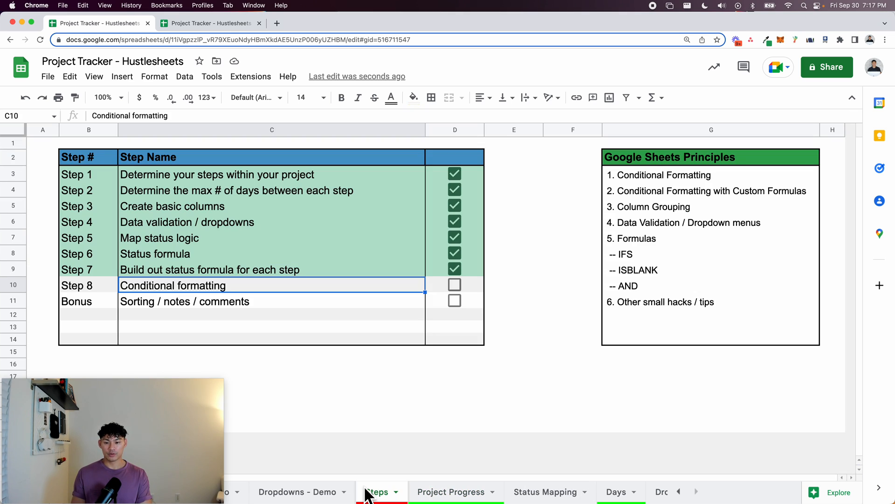
pyautogui.click(458, 289)
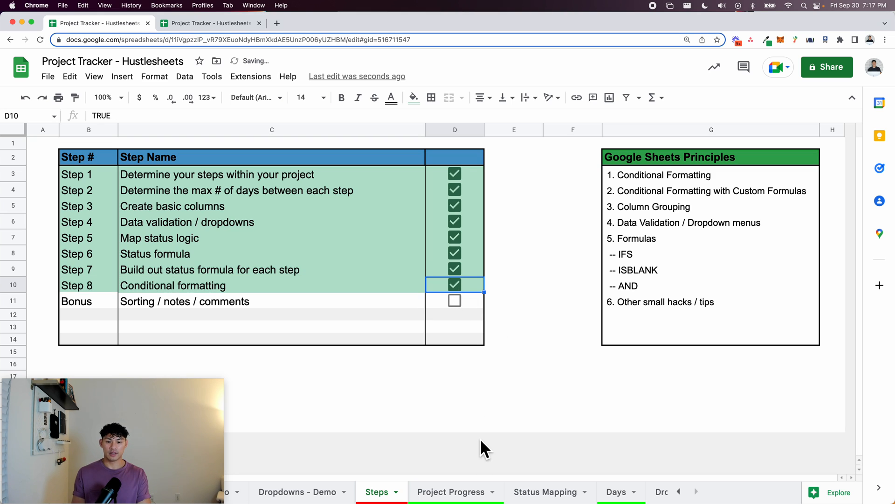
# Delete columns I to L, holding the Step 4 and Step 5 dates and statuses, from the Project Progress sheet.
pyautogui.click(476, 494)
pyautogui.moveTo(529, 147); pyautogui.dragTo(683, 146)
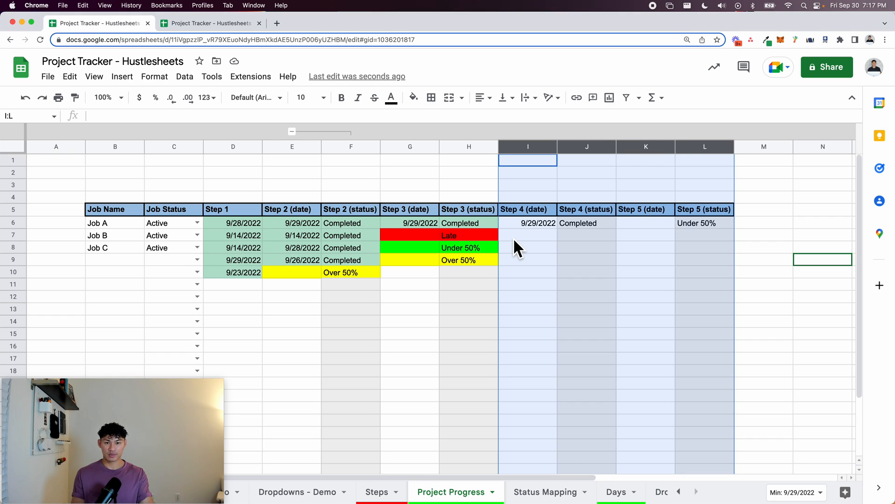
pyautogui.rightClick(523, 149)
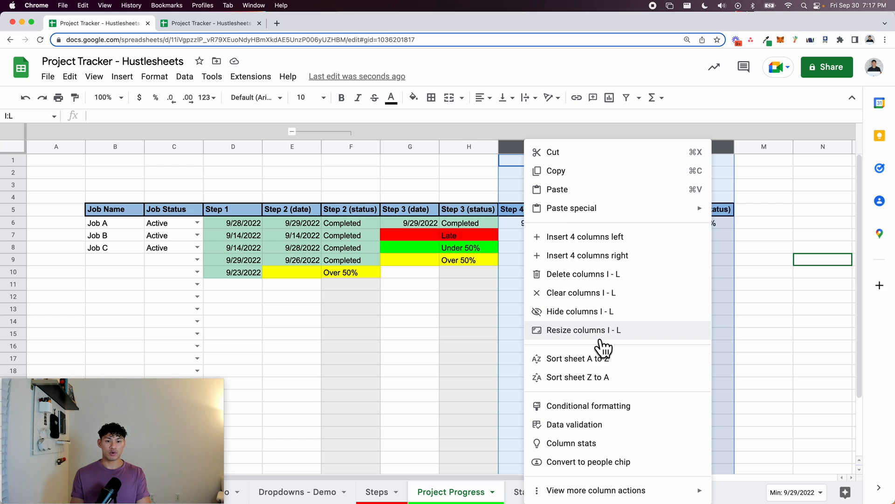
pyautogui.click(612, 275)
pyautogui.click(515, 276)
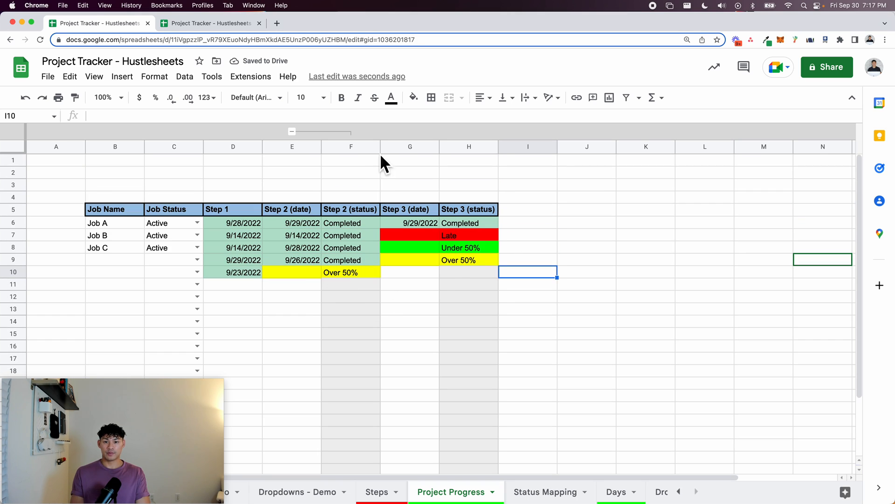
# Group column H, the Step 3 status column.
pyautogui.rightClick(467, 148)
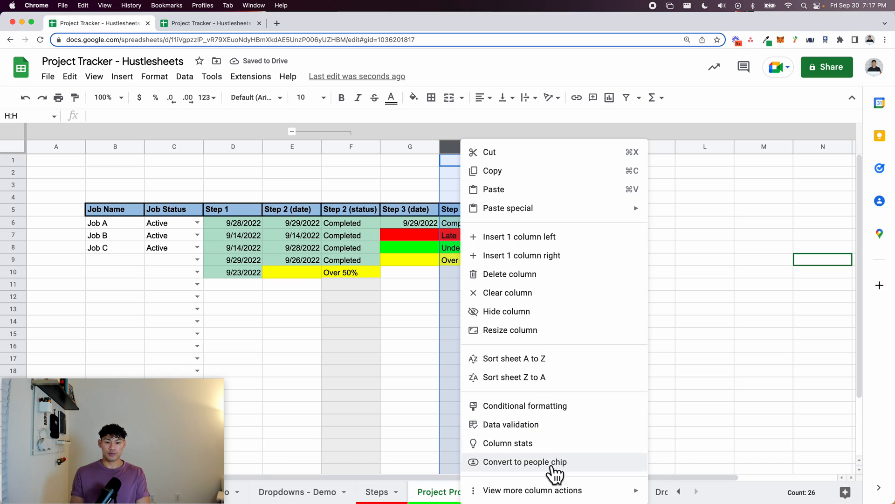
pyautogui.moveTo(560, 491)
pyautogui.click(707, 407)
pyautogui.click(642, 371)
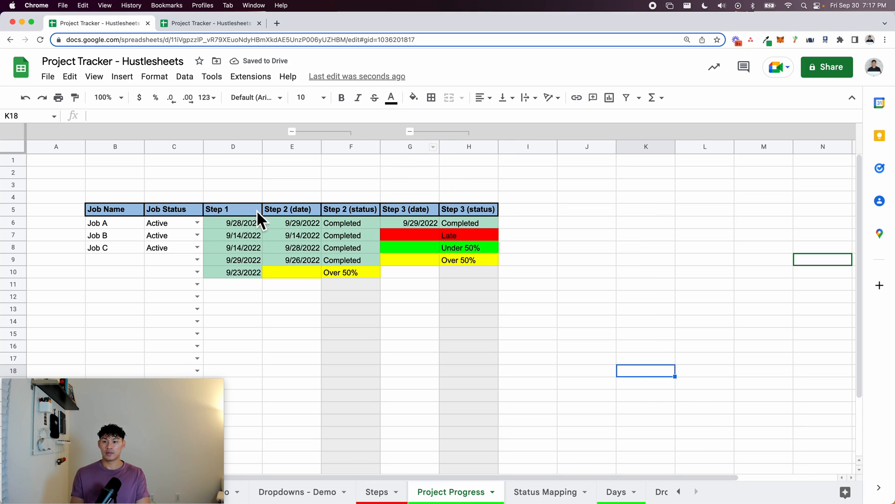
# Shorten the Step 2 date header in E5 to "Step 2".
pyautogui.click(284, 207)
pyautogui.doubleClick(284, 207)
pyautogui.press('BackSpace')
pyautogui.press('BackSpace')
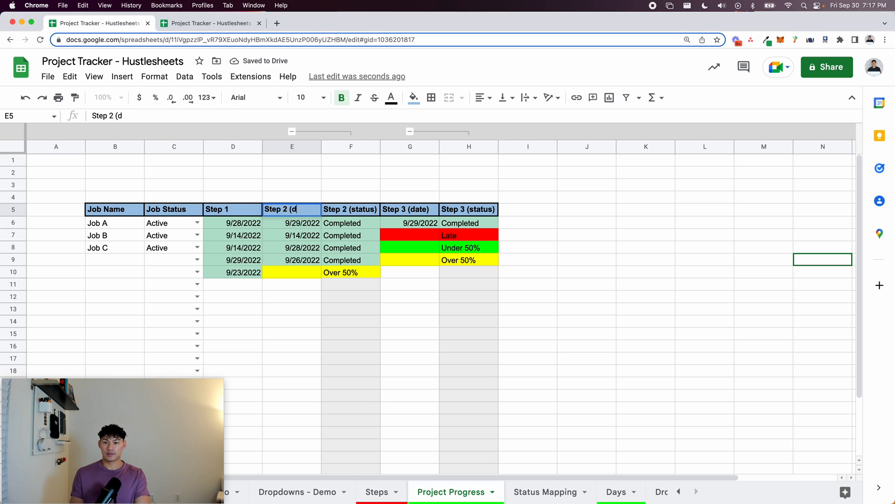
pyautogui.press('BackSpace')
pyautogui.press('BackSpace')
pyautogui.press('Return')
# Shorten the Step 3 date header in G5 to "Step 3".
pyautogui.click(408, 210)
pyautogui.doubleClick(408, 209)
pyautogui.press('BackSpace')
pyautogui.press('BackSpace')
pyautogui.press('BackSpace')
pyautogui.press('Return')
# Rename the header in F5 as "Step 2 Status".
pyautogui.doubleClick(368, 214)
pyautogui.press('BackSpace')
pyautogui.press('BackSpace')
pyautogui.press('BackSpace')
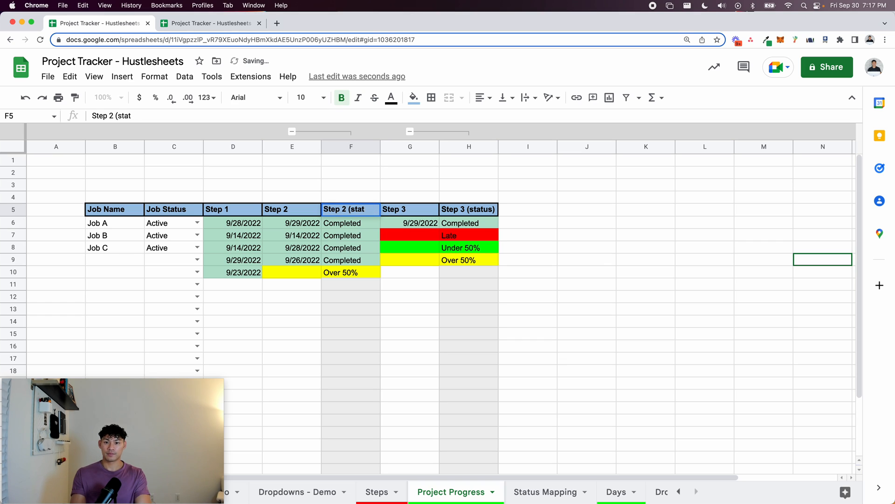
pyautogui.press('BackSpace')
pyautogui.press('BackSpace')
pyautogui.press('BackSpace')
pyautogui.write('Statu')
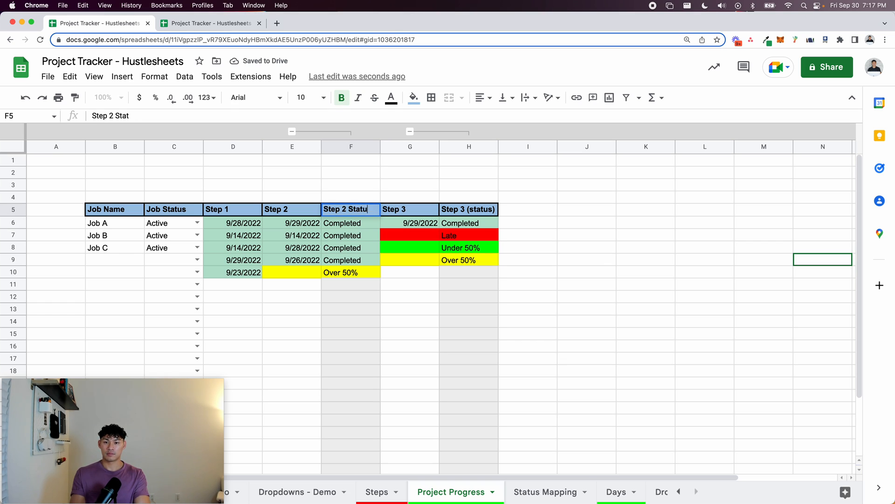
pyautogui.write('s')
pyautogui.press('Return')
# Rename the header in H5 as "Step 3 Status".
pyautogui.doubleClick(494, 209)
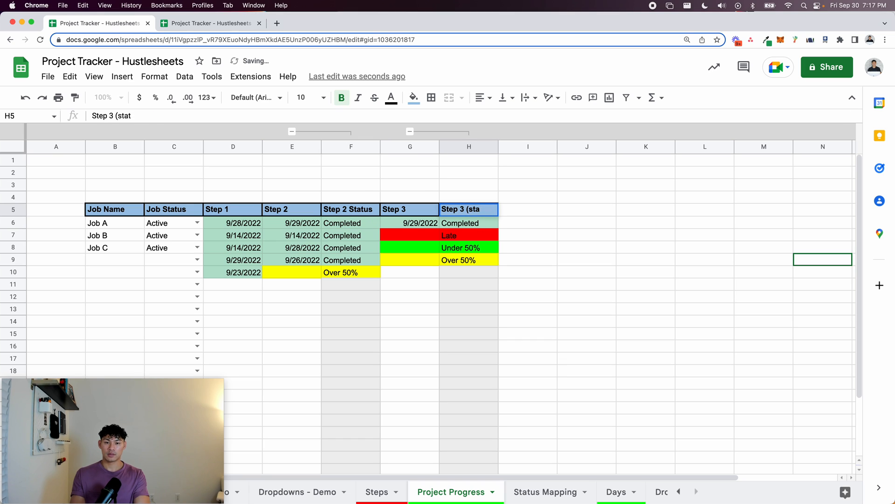
pyautogui.press('BackSpace')
pyautogui.write('Status')
pyautogui.press('Return')
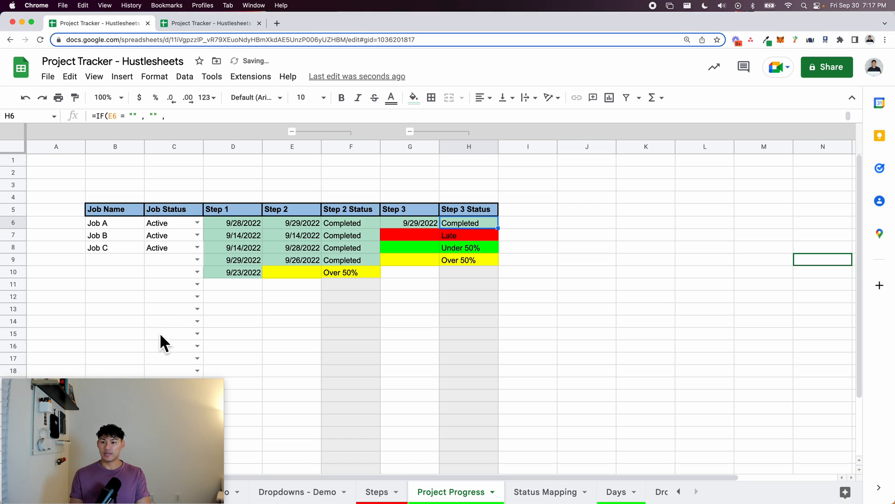
# In the Project Progress - Demo sheet, set the job status of Solar Job #28 to Cancelled and Solar Job #27 to Completed.
pyautogui.click(166, 248)
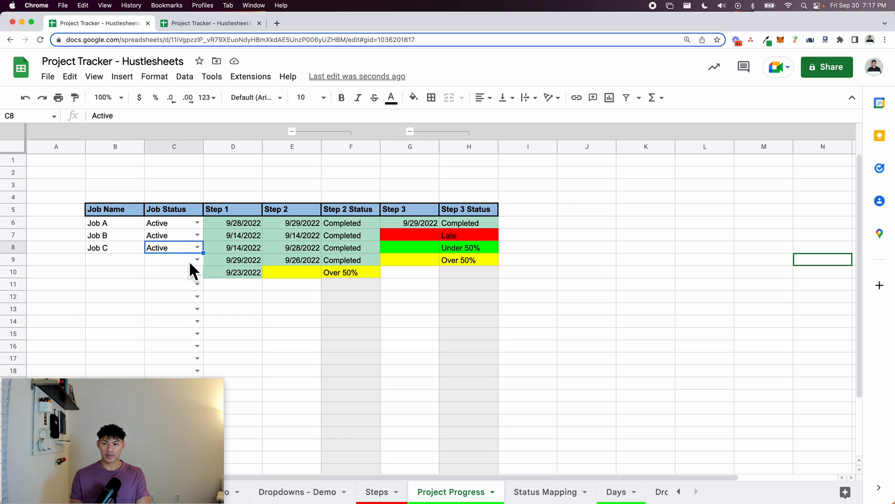
pyautogui.moveTo(184, 445); pyautogui.dragTo(813, 447)
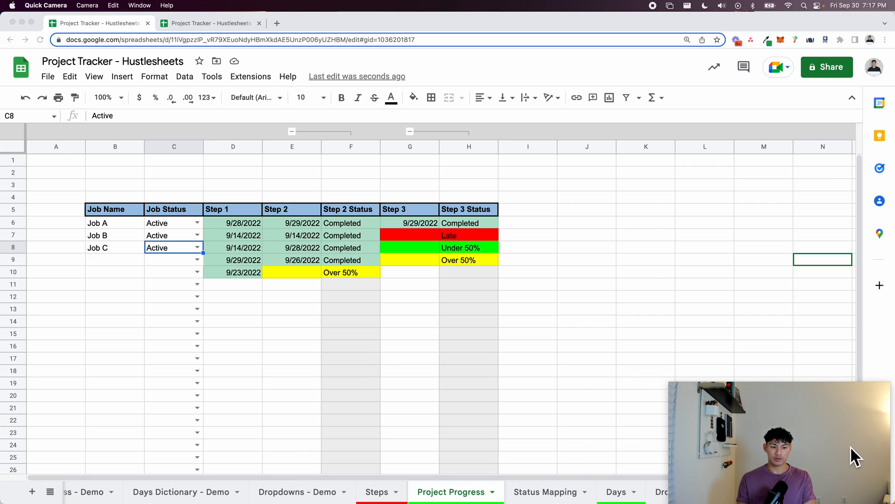
pyautogui.hscroll(-2, 229, 496)
pyautogui.click(124, 493)
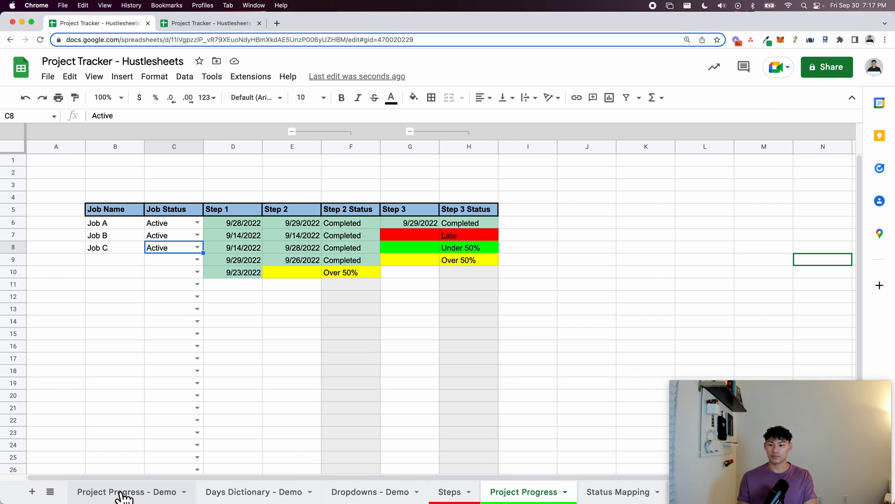
pyautogui.scroll(-10, 198, 447)
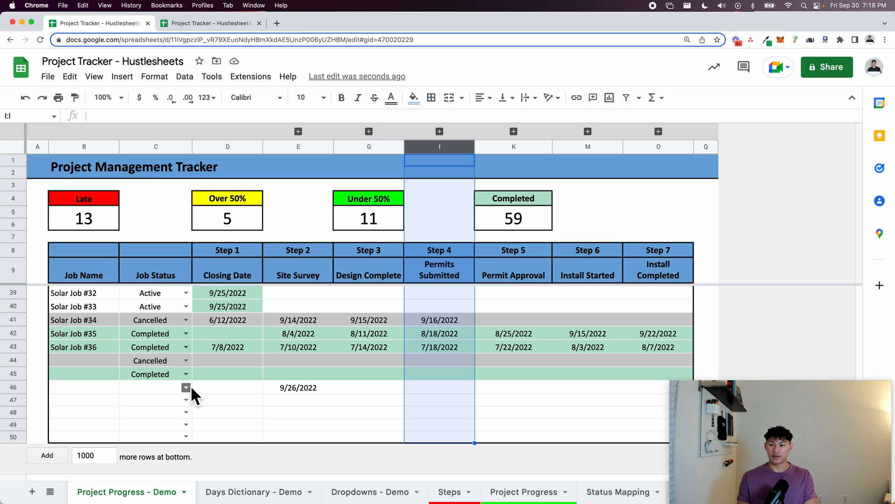
pyautogui.scroll(2, 175, 324)
pyautogui.scroll(3, 174, 323)
pyautogui.click(186, 333)
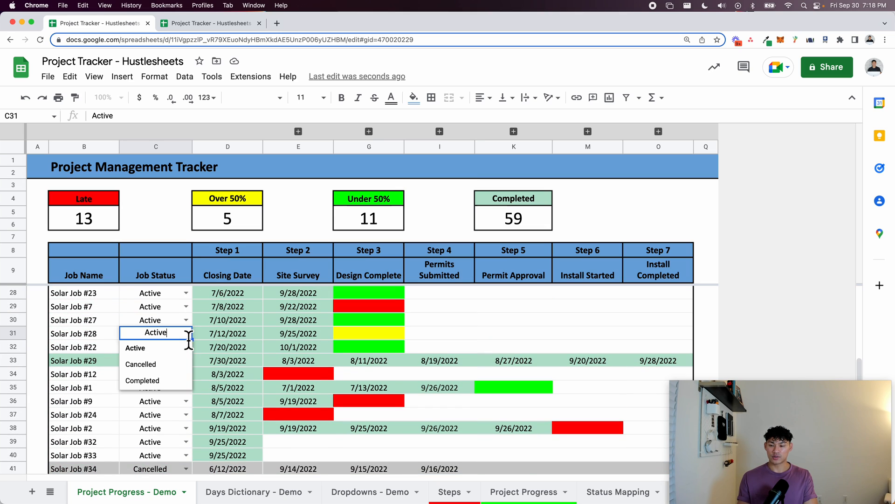
pyautogui.click(177, 365)
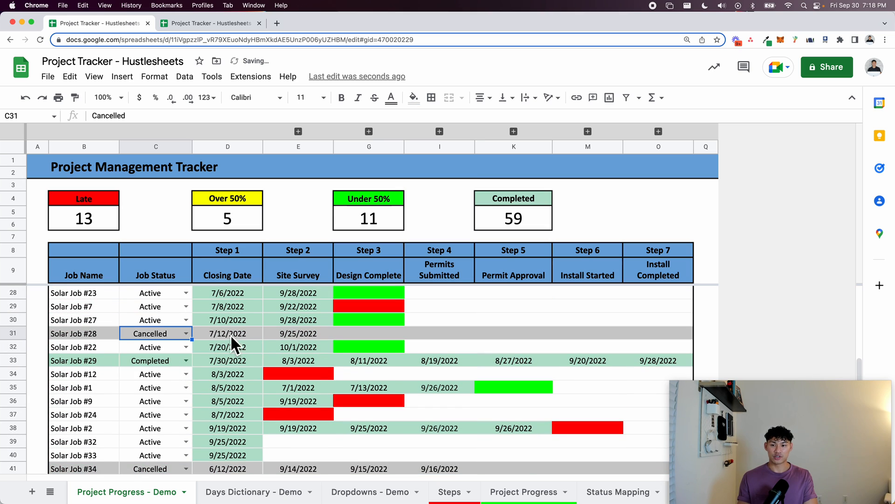
pyautogui.click(186, 320)
pyautogui.click(176, 367)
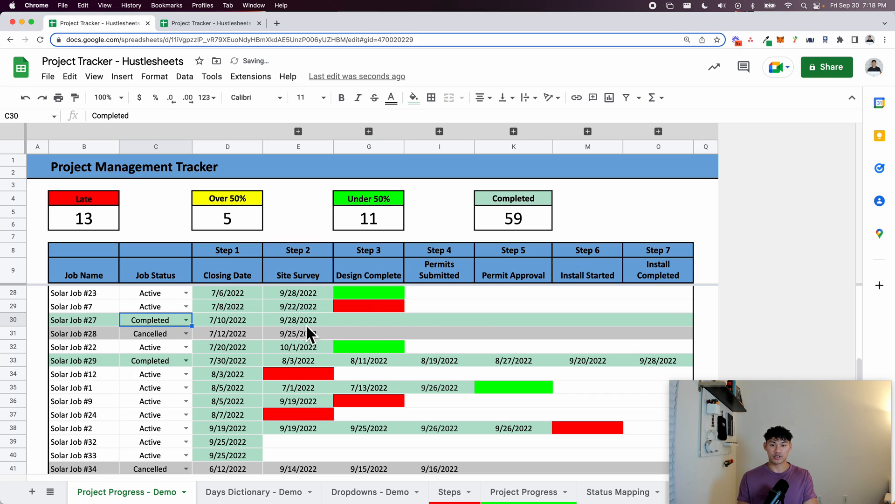
# In the Project Progress sheet, select B6:H30 and start a new conditional formatting rule for that range.
pyautogui.click(530, 490)
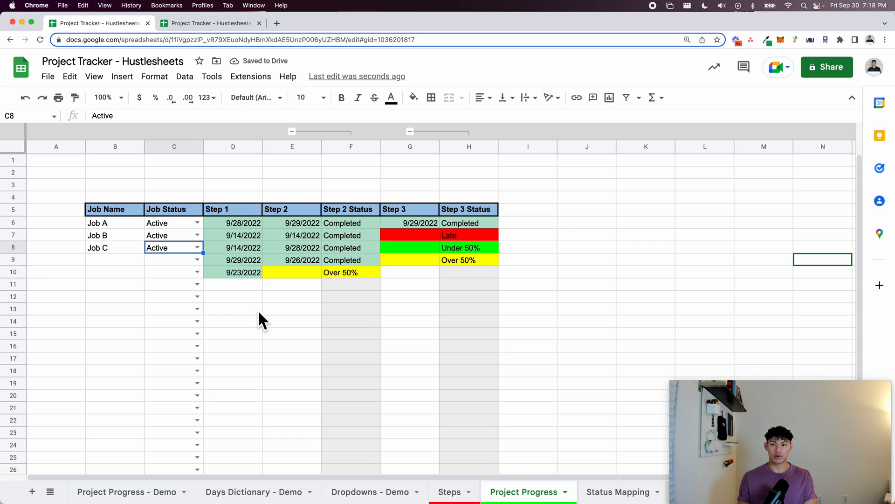
pyautogui.moveTo(105, 225); pyautogui.dragTo(455, 474)
pyautogui.scroll(5, 456, 471)
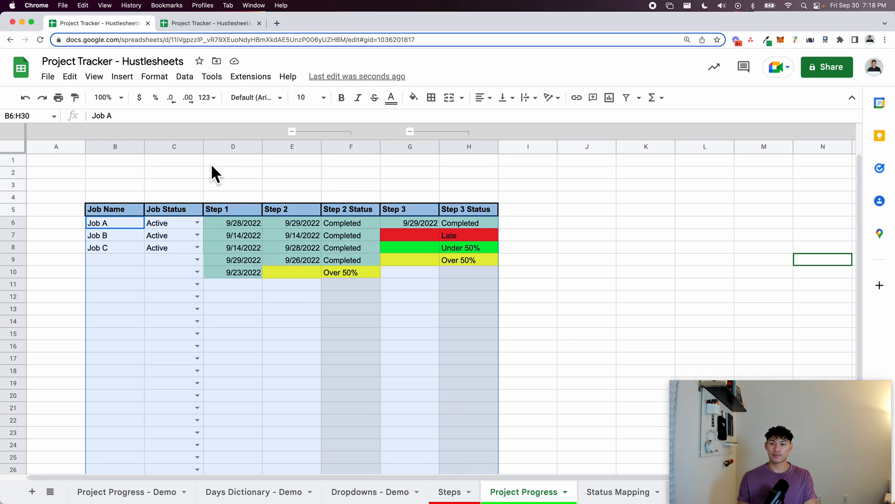
pyautogui.moveTo(777, 429); pyautogui.dragTo(108, 429)
pyautogui.click(166, 80)
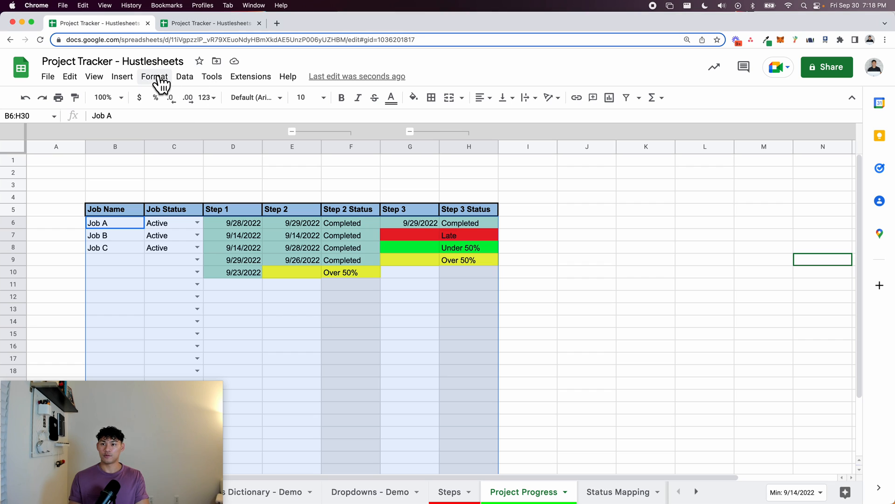
pyautogui.click(155, 76)
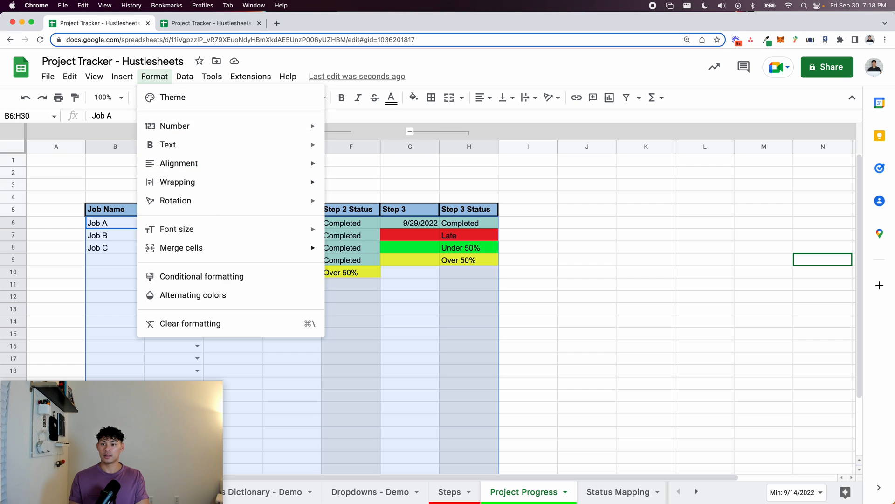
pyautogui.click(229, 276)
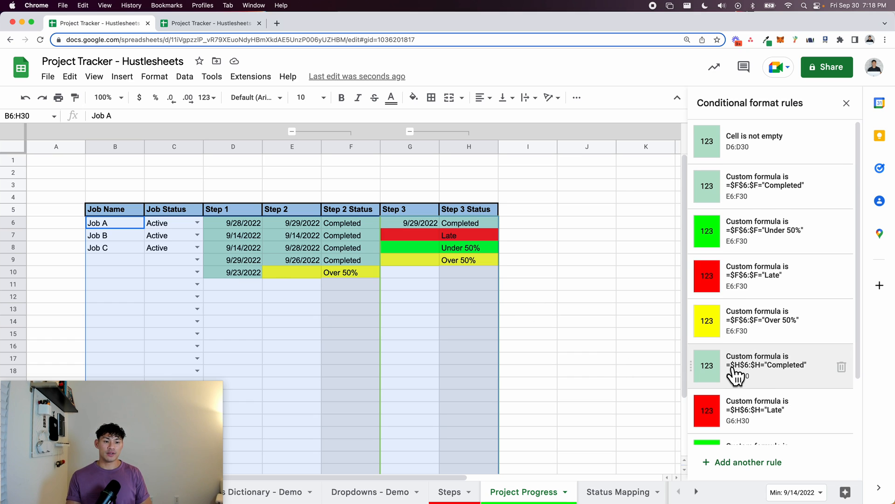
pyautogui.scroll(-3, 727, 373)
pyautogui.click(768, 469)
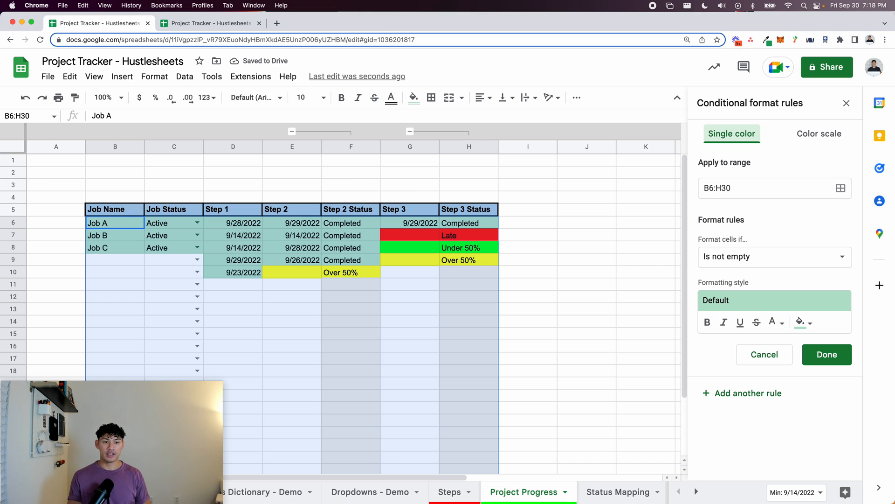
# Give the B6:H30 rule the custom formula =$C$6:$C="Completed" with the default green fill.
pyautogui.click(784, 258)
pyautogui.scroll(-3, 785, 415)
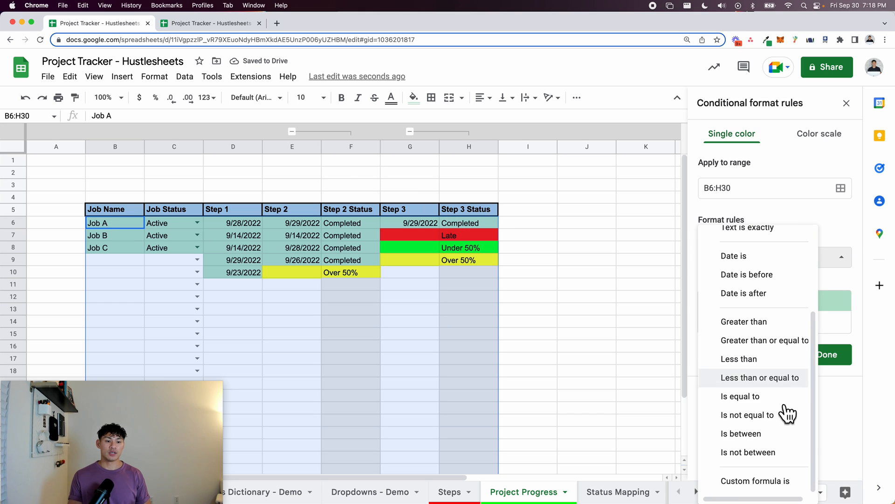
pyautogui.click(774, 484)
pyautogui.click(759, 283)
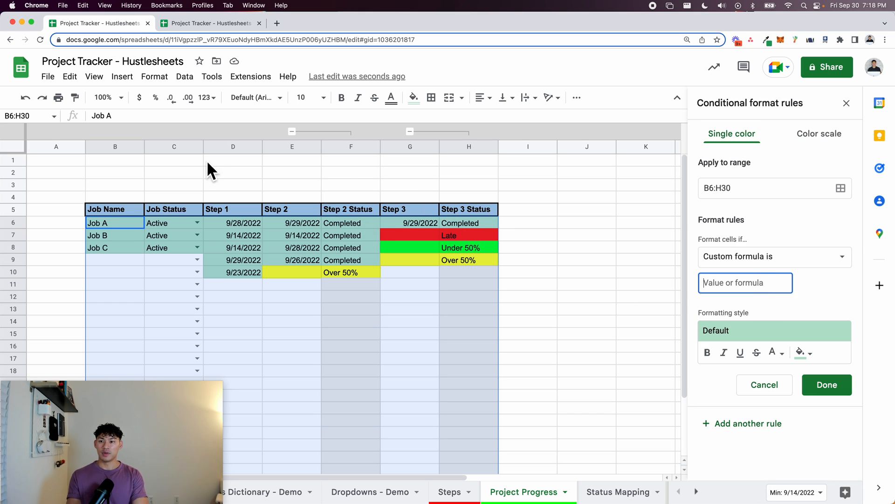
pyautogui.write('=')
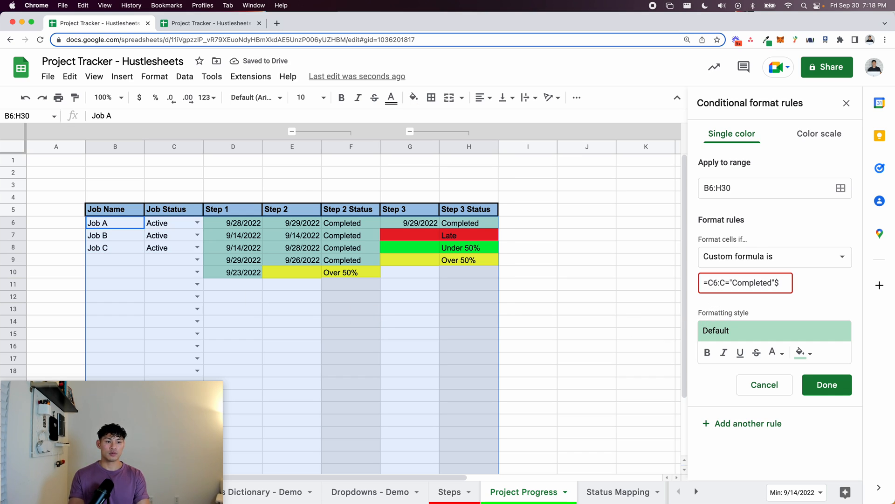
pyautogui.click(718, 288)
pyautogui.write('$')
pyautogui.press('Right')
pyautogui.write('$C')
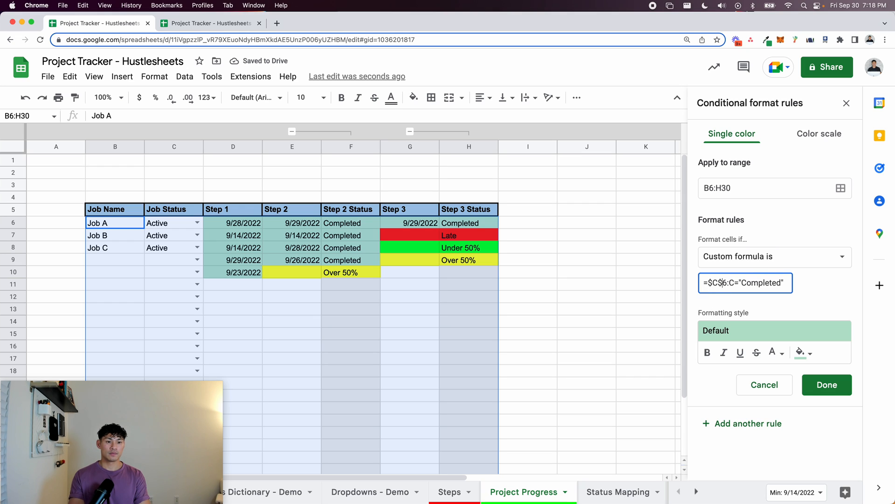
pyautogui.write('$')
pyautogui.click(840, 317)
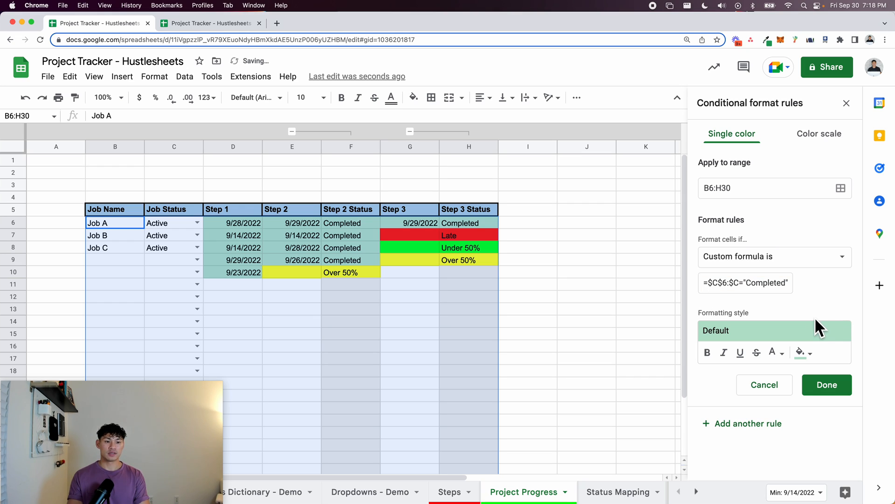
# Add another rule for B6:H30 with the formula =$C$6:$C="Canceled" and a light gray fill, and finish the rules.
pyautogui.click(774, 426)
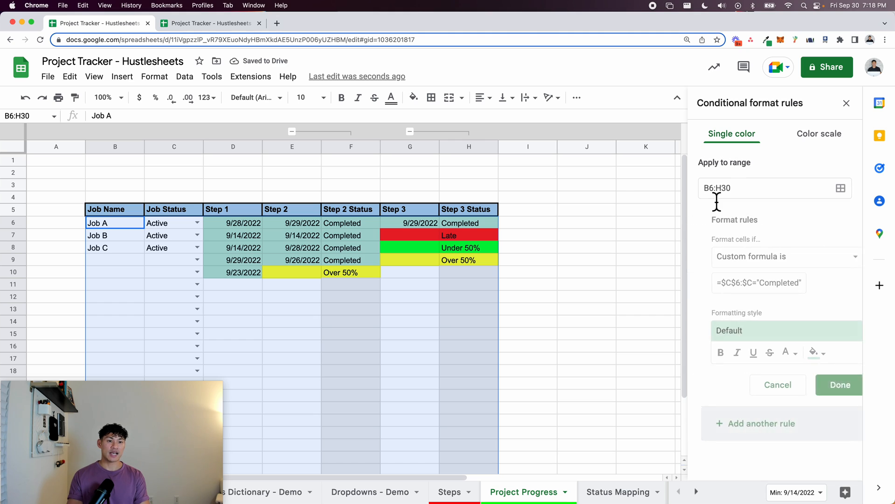
pyautogui.click(749, 283)
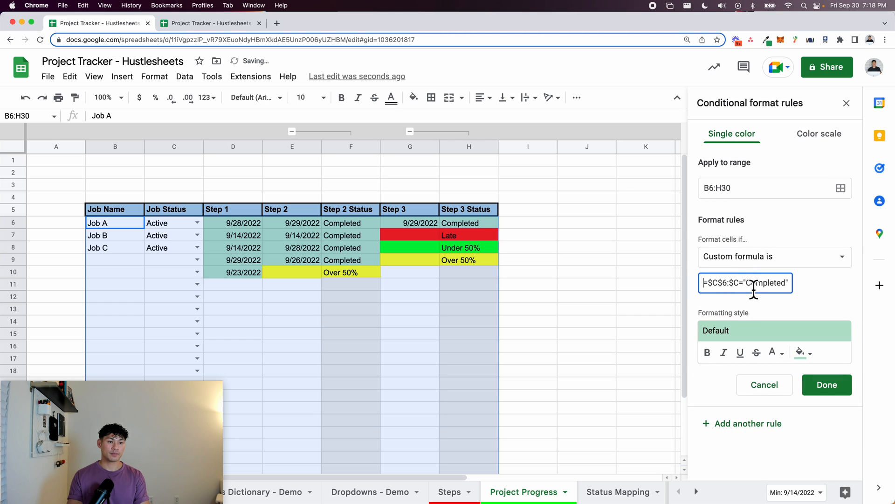
pyautogui.doubleClick(754, 287)
pyautogui.write('Canceled')
pyautogui.click(792, 337)
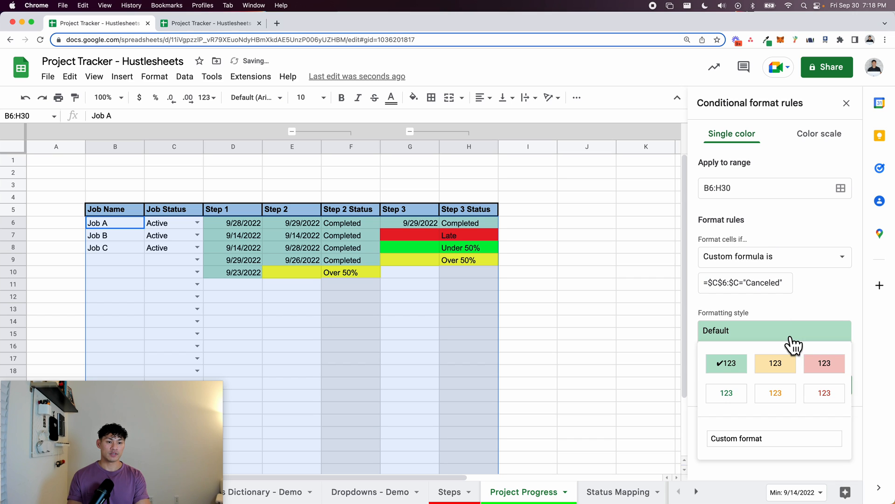
pyautogui.click(793, 339)
pyautogui.click(799, 354)
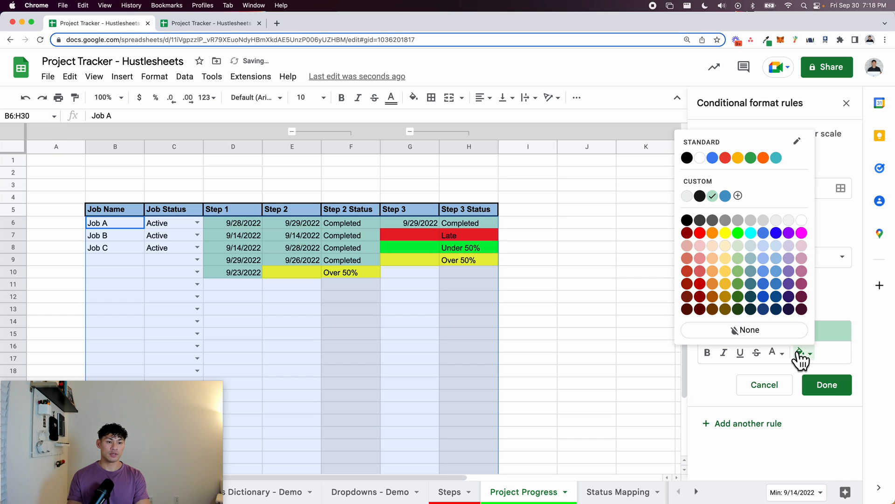
pyautogui.click(764, 226)
pyautogui.click(826, 385)
pyautogui.click(305, 281)
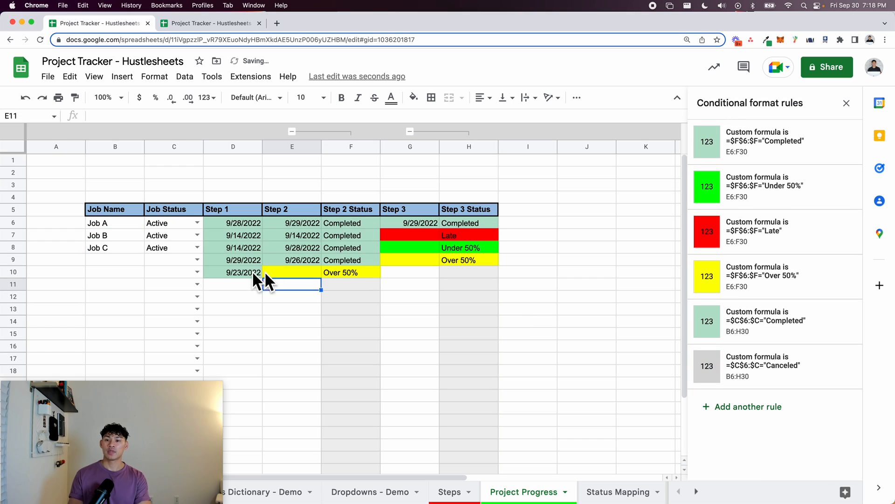
# Set the job status of rows 11 and 9 to Canceled, and close the conditional format rules.
pyautogui.click(197, 284)
pyautogui.click(187, 315)
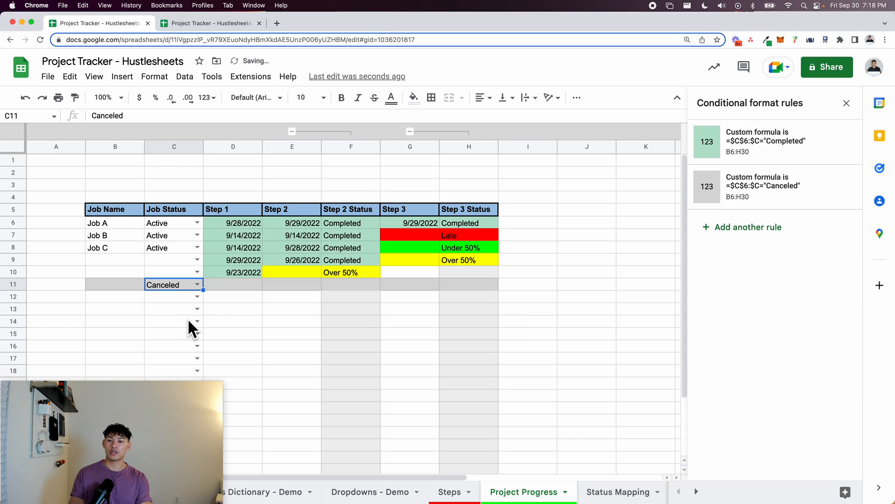
pyautogui.click(197, 260)
pyautogui.click(187, 291)
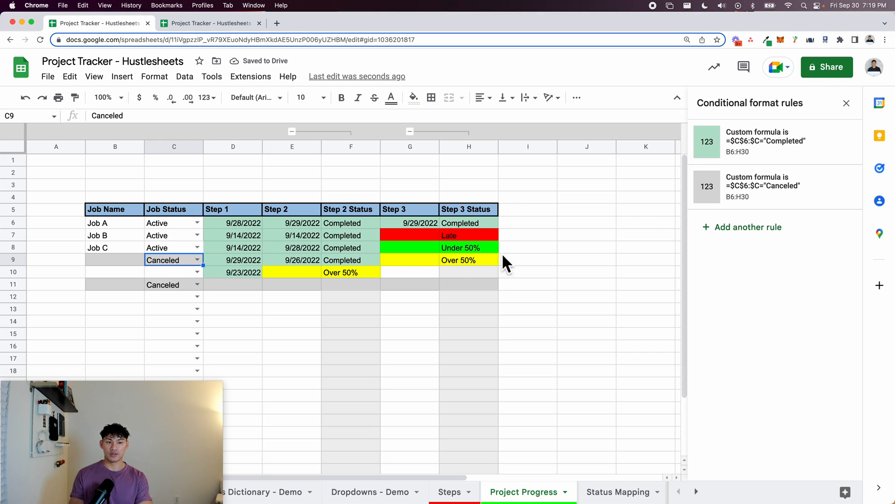
pyautogui.click(846, 103)
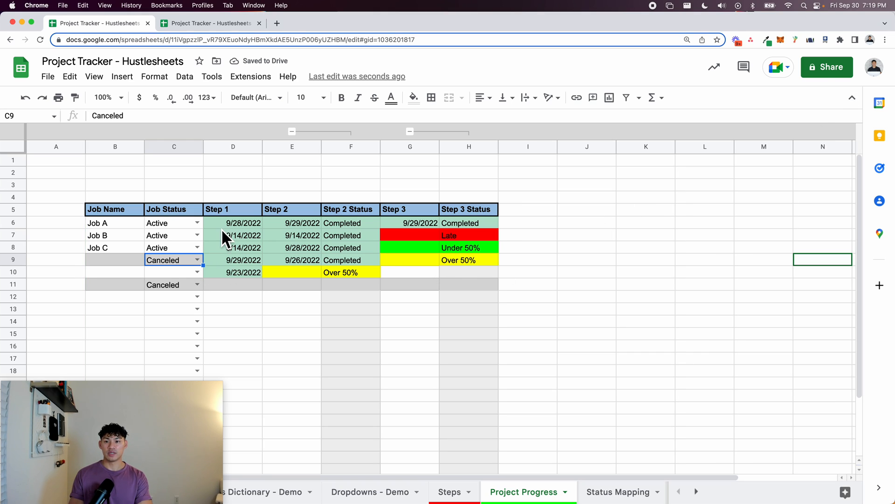
# Show the whole sheet's conditional format rules and move the two B6:H30 job status rules to the top, with Canceled above Completed.
pyautogui.click(19, 147)
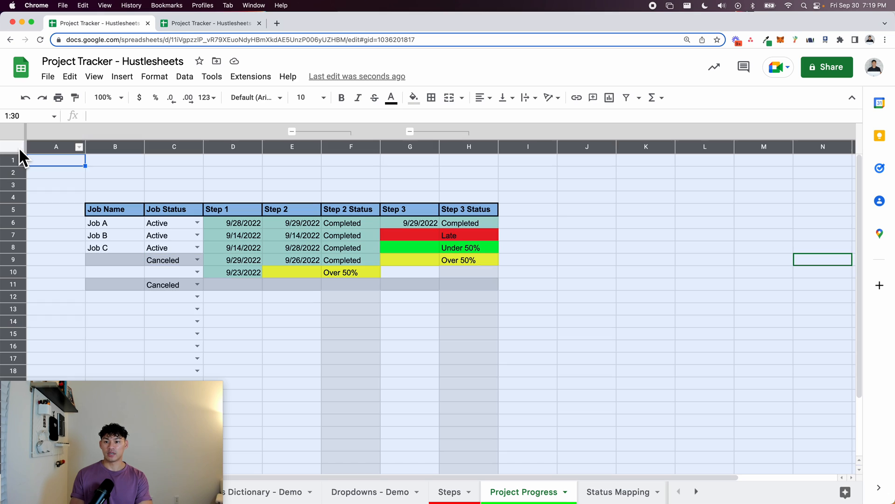
pyautogui.click(153, 77)
pyautogui.click(214, 275)
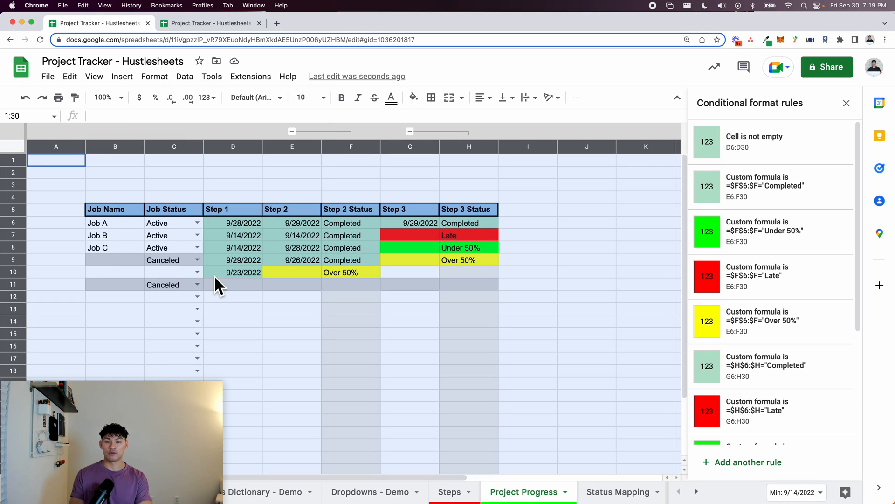
pyautogui.scroll(-4, 739, 380)
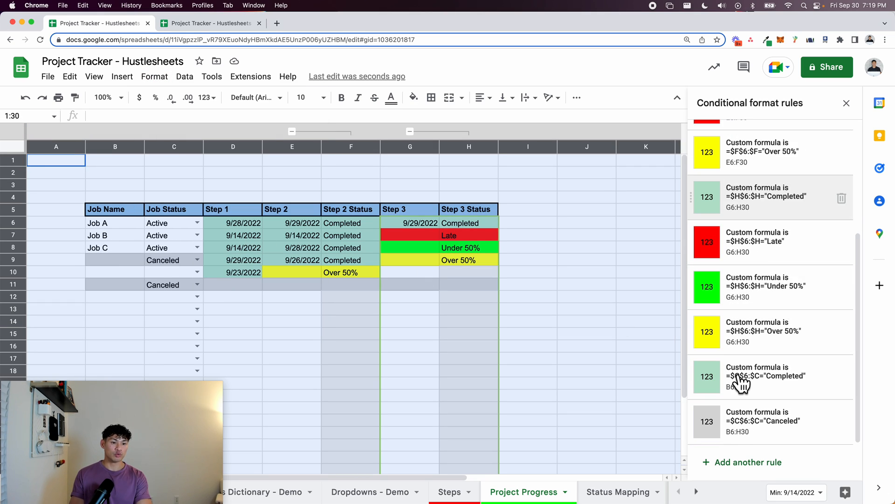
pyautogui.scroll(4, 742, 383)
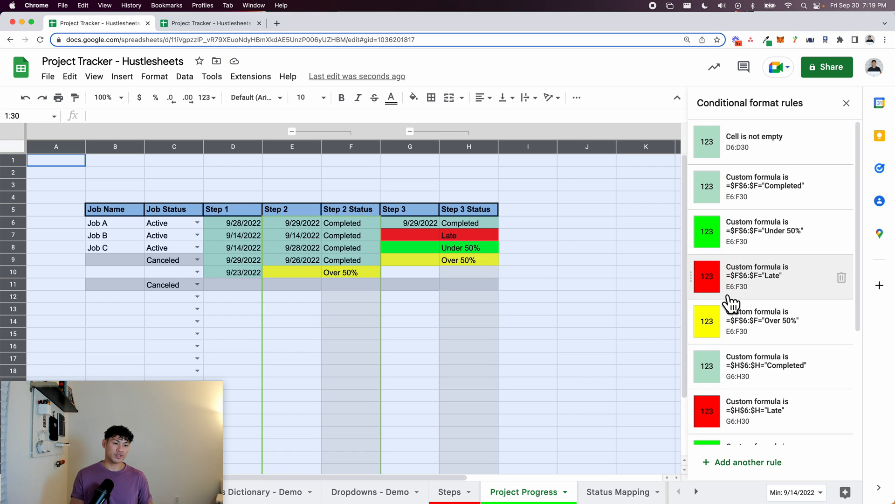
pyautogui.scroll(-4, 704, 300)
pyautogui.moveTo(709, 375); pyautogui.dragTo(698, 146)
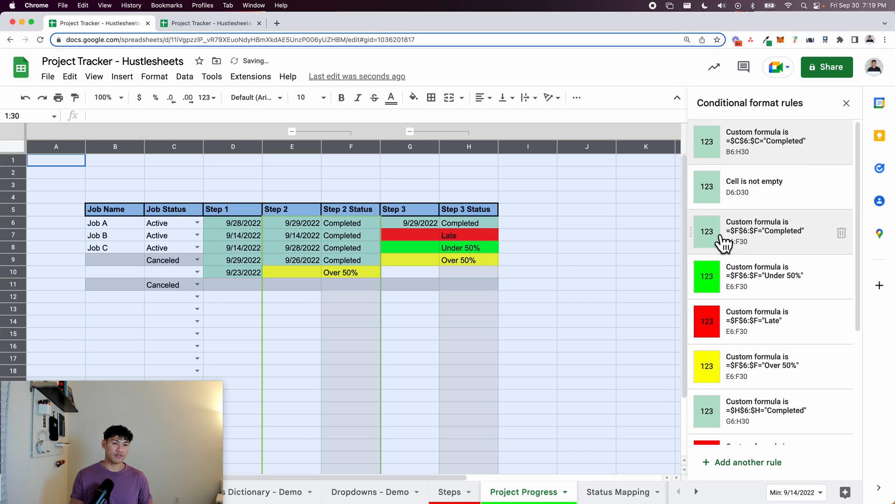
pyautogui.scroll(-4, 698, 304)
pyautogui.moveTo(697, 413); pyautogui.dragTo(700, 135)
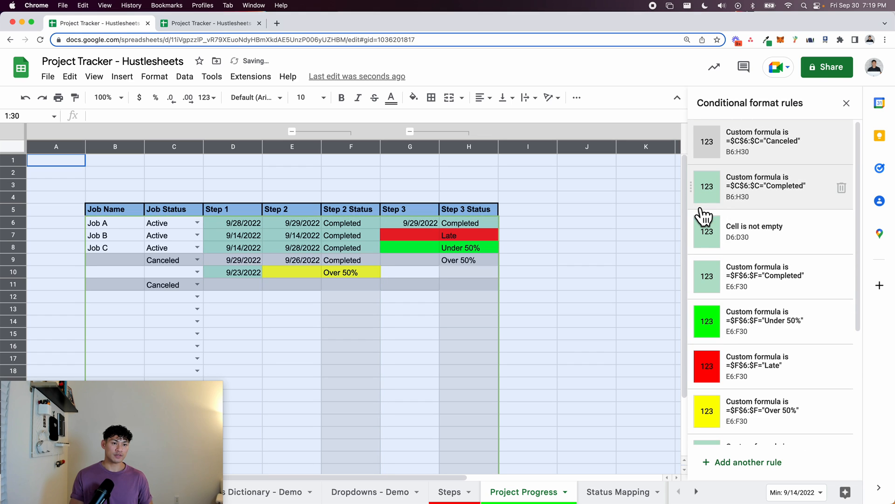
# Set Job B's status to Canceled and close the conditional format rules.
pyautogui.click(477, 286)
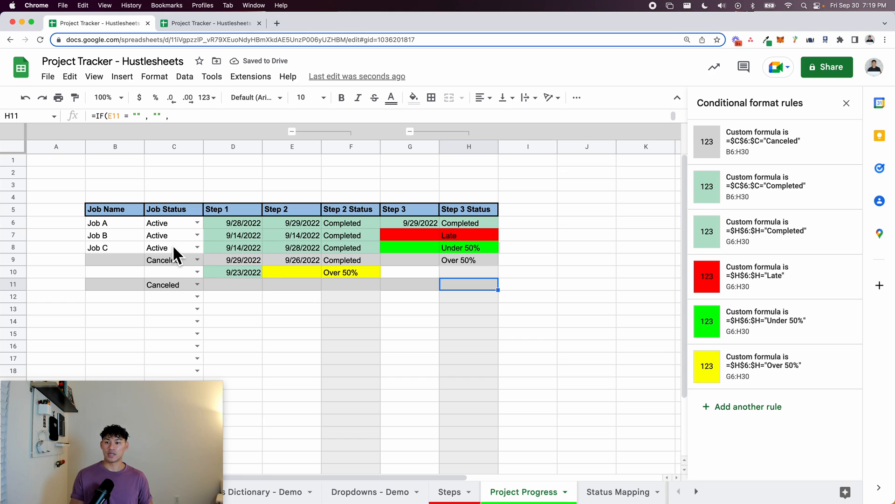
pyautogui.click(194, 234)
pyautogui.click(186, 266)
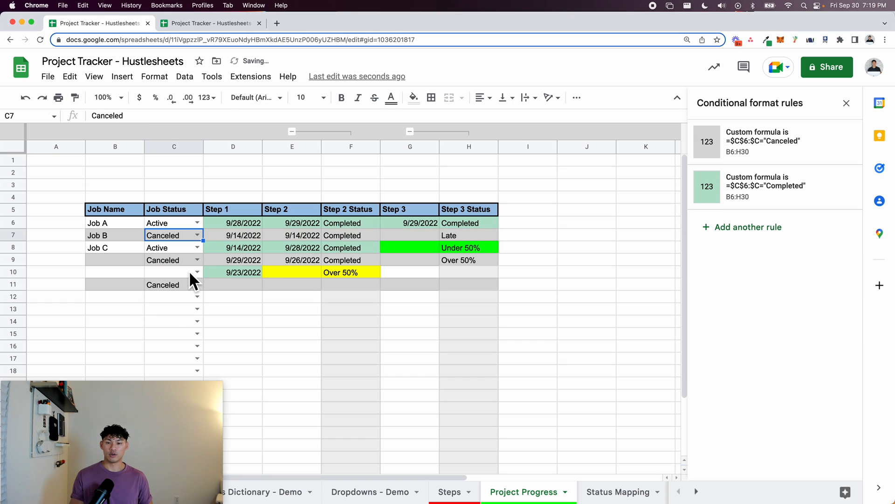
pyautogui.click(847, 103)
pyautogui.click(209, 389)
pyautogui.moveTo(208, 388); pyautogui.dragTo(872, 390)
pyautogui.click(547, 249)
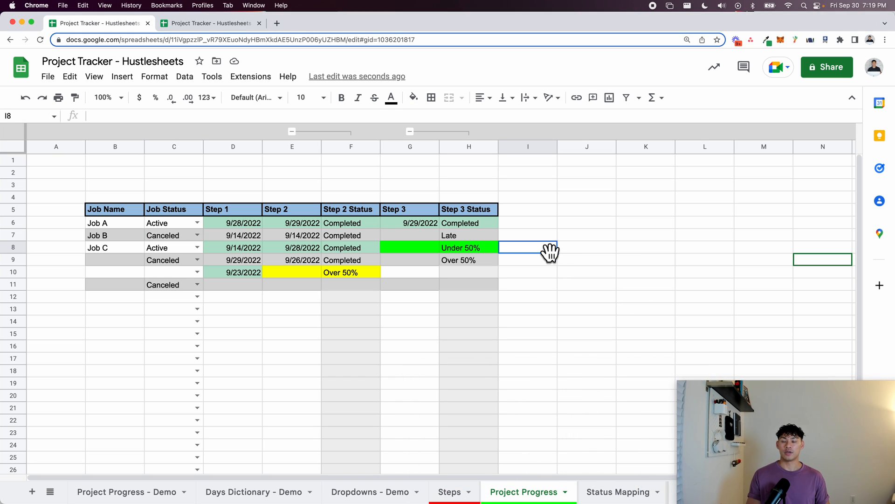
# Hide the gridlines on the Project Progress sheet.
pyautogui.click(94, 76)
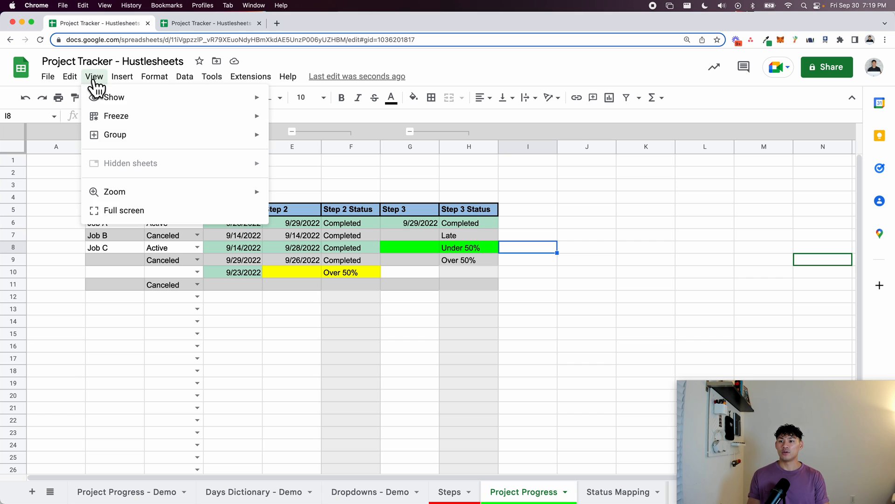
pyautogui.moveTo(114, 98)
pyautogui.click(359, 126)
pyautogui.click(352, 175)
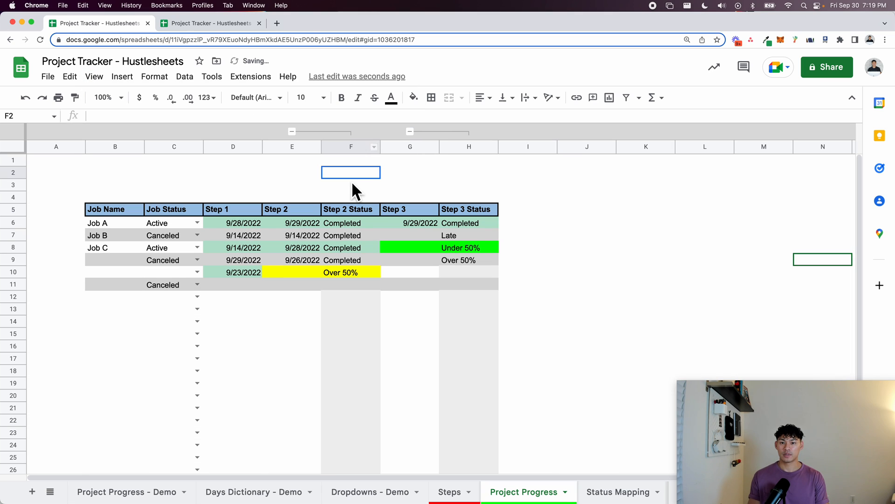
# Add a medium solid black outer border around the table range B5:H30.
pyautogui.moveTo(117, 210); pyautogui.dragTo(468, 472)
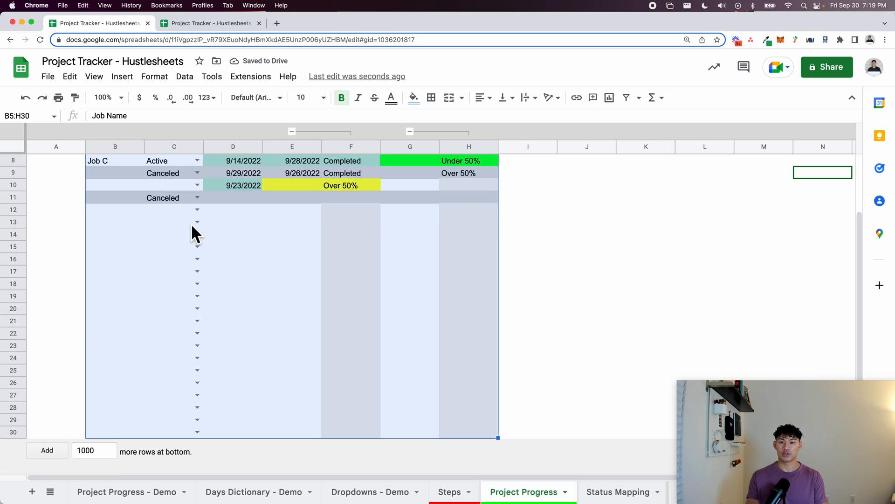
pyautogui.click(432, 97)
pyautogui.click(522, 138)
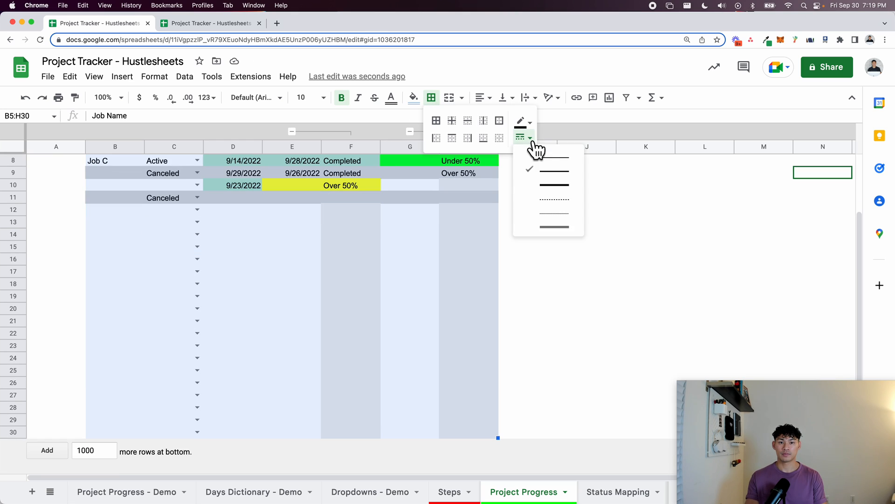
pyautogui.click(539, 174)
pyautogui.click(499, 120)
pyautogui.click(496, 198)
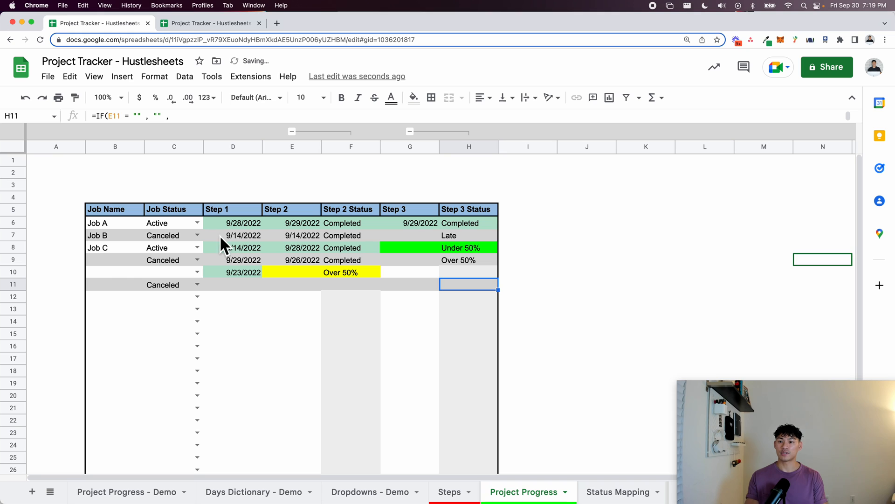
# Add thin light gray vertical and horizontal inner borders to B6:H30.
pyautogui.click(110, 227)
pyautogui.hotkey('shift', 'Right')
pyautogui.hotkey('shift', 'Right')
pyautogui.hotkey('shift', 'Right')
pyautogui.hotkey('shift', 'Right')
pyautogui.hotkey('shift', 'Right')
pyautogui.hotkey('shift', 'Right')
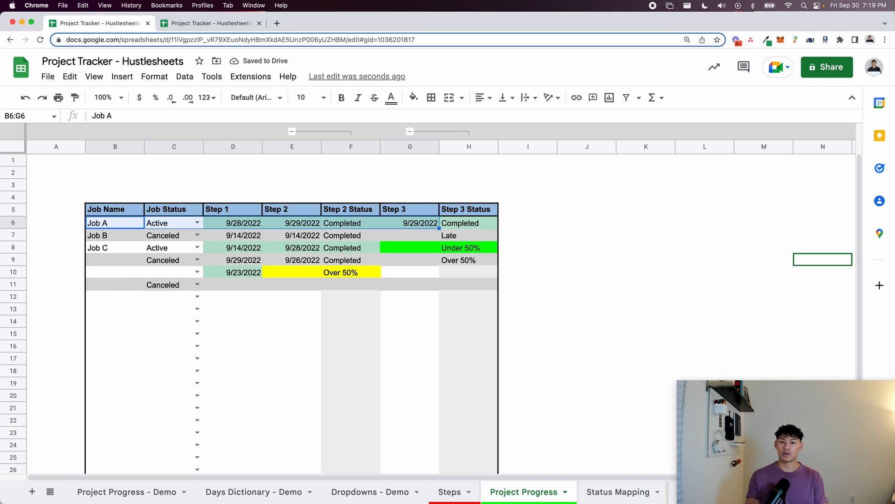
pyautogui.press('super+shift+Down')
pyautogui.press('super+shift+Down')
pyautogui.scroll(5, 292, 280)
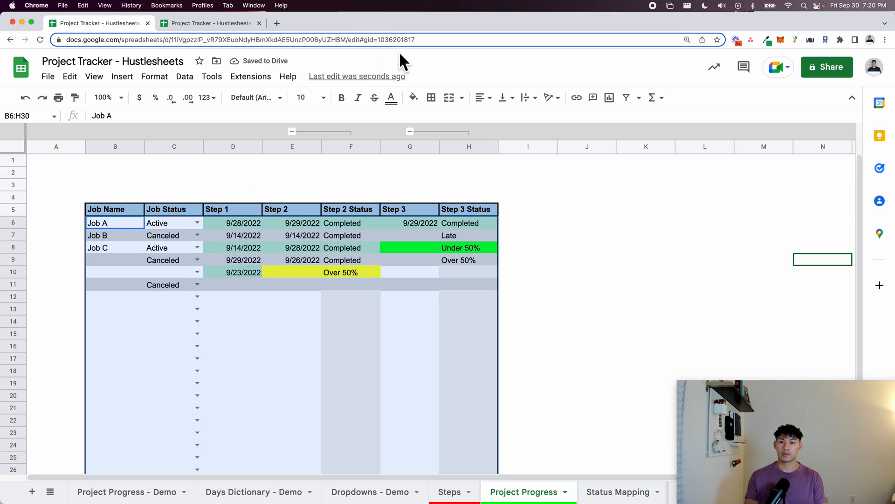
pyautogui.click(434, 106)
pyautogui.click(521, 140)
pyautogui.click(536, 153)
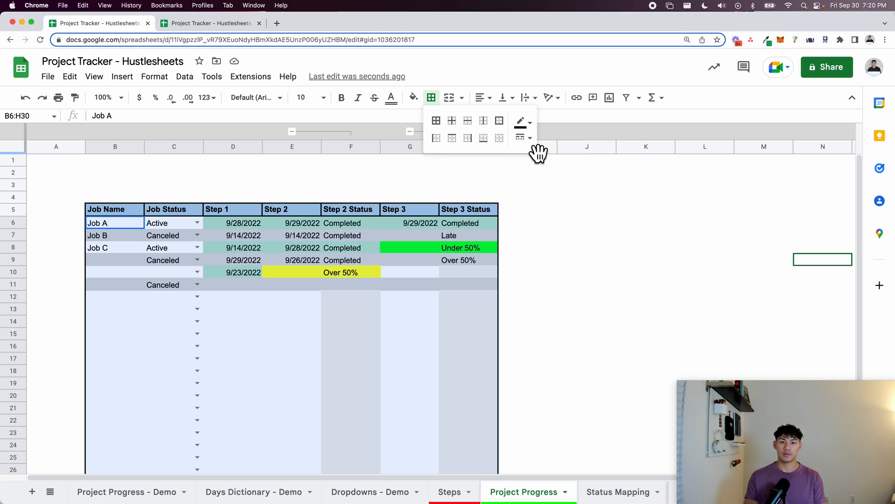
pyautogui.click(523, 127)
pyautogui.click(615, 220)
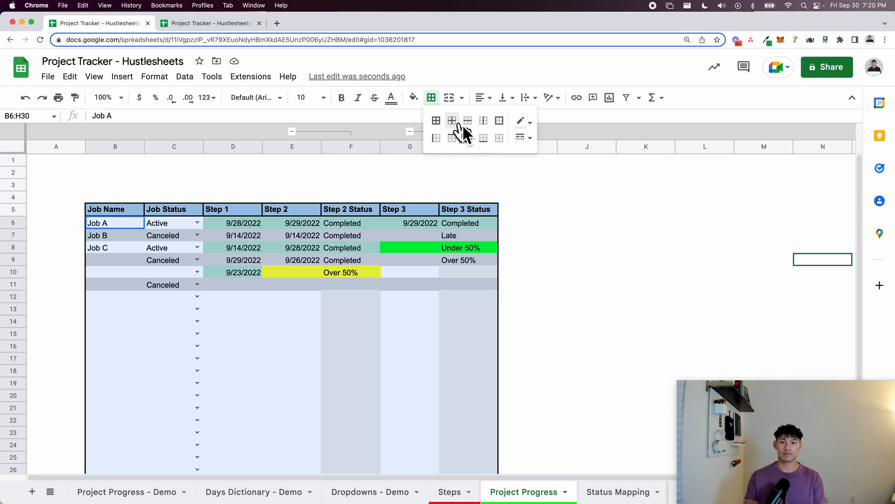
pyautogui.click(484, 124)
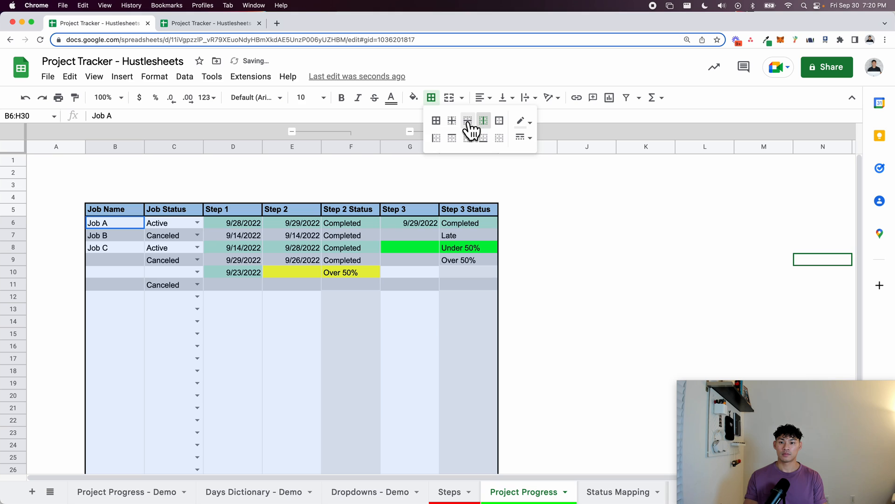
pyautogui.click(468, 125)
pyautogui.click(468, 286)
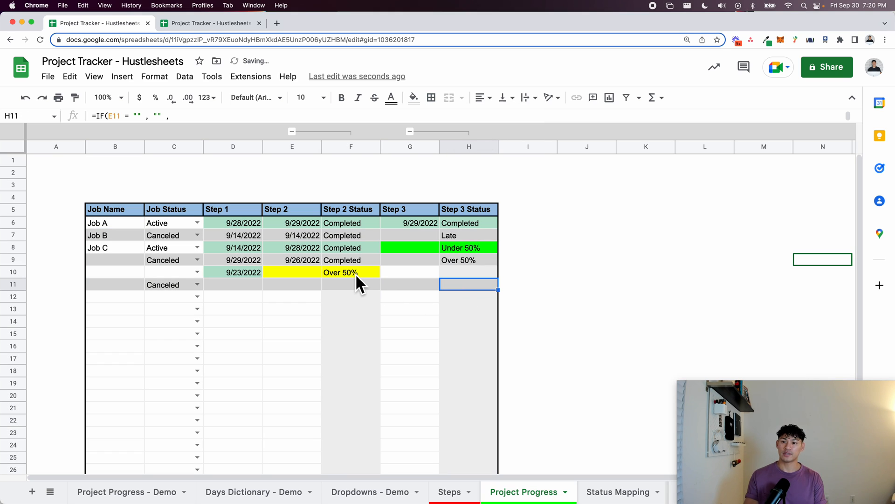
# Review the status summary boxes above the table in the Project Progress - Demo sheet, and return to cell B2 of Project Progress.
pyautogui.click(135, 185)
pyautogui.click(120, 493)
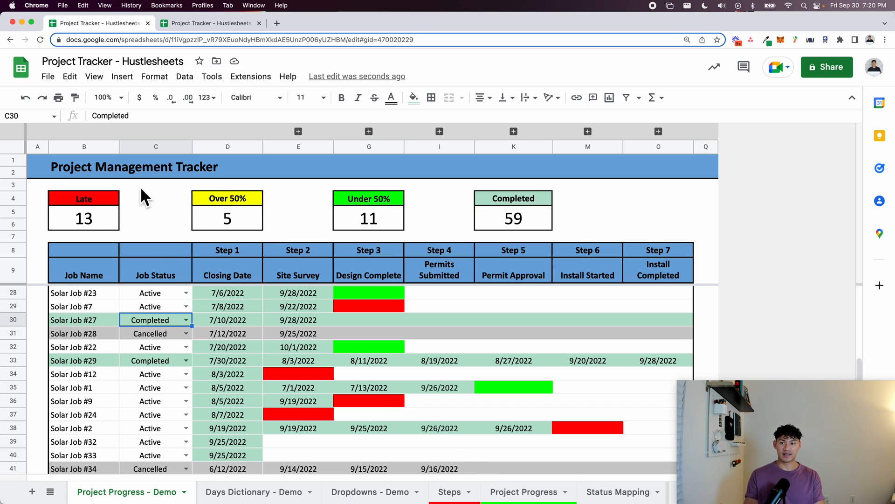
pyautogui.click(517, 492)
pyautogui.click(132, 169)
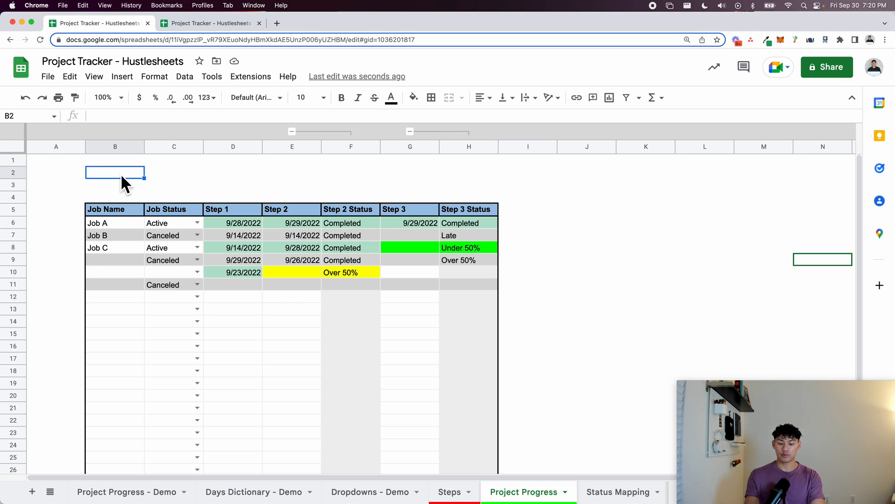
# Collapse the Step 2 Status and Step 3 Status column groups, and add a medium black right border to G5:G30.
pyautogui.click(292, 132)
pyautogui.click(351, 131)
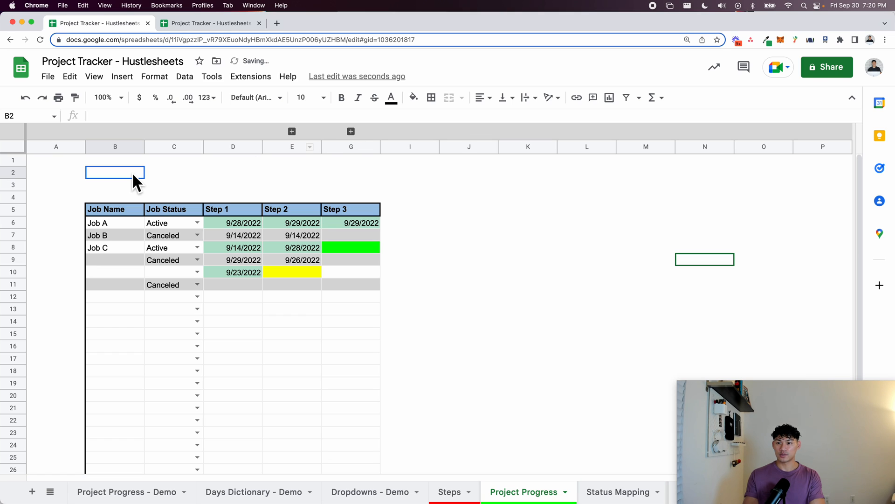
pyautogui.click(341, 214)
pyautogui.press('super+shift+Down')
pyautogui.press('super+shift+Down')
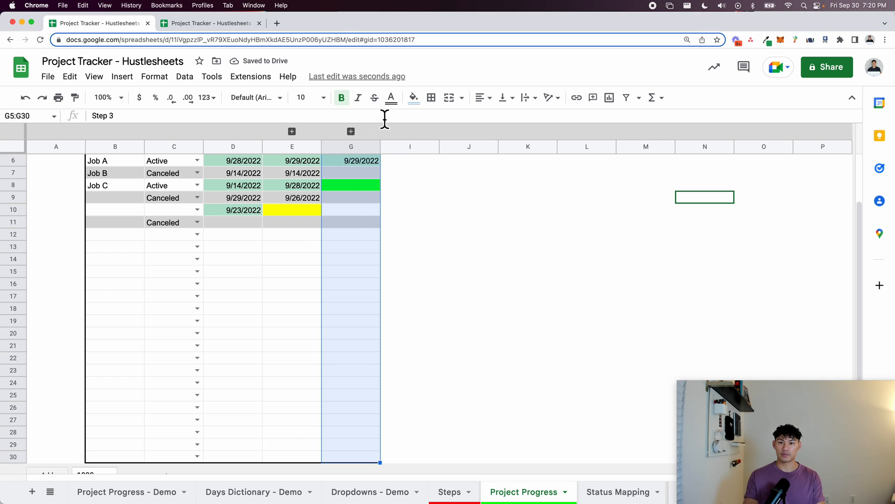
pyautogui.click(432, 98)
pyautogui.click(523, 137)
pyautogui.click(536, 171)
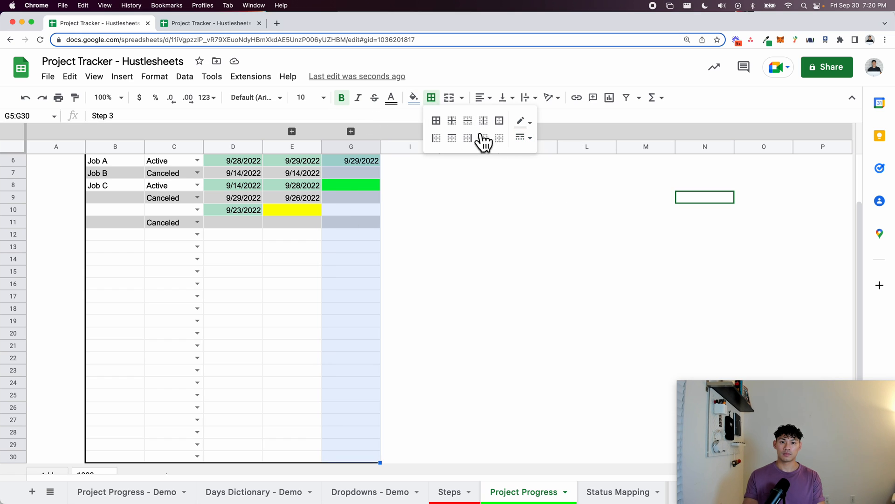
pyautogui.click(522, 121)
pyautogui.click(526, 158)
pyautogui.click(468, 139)
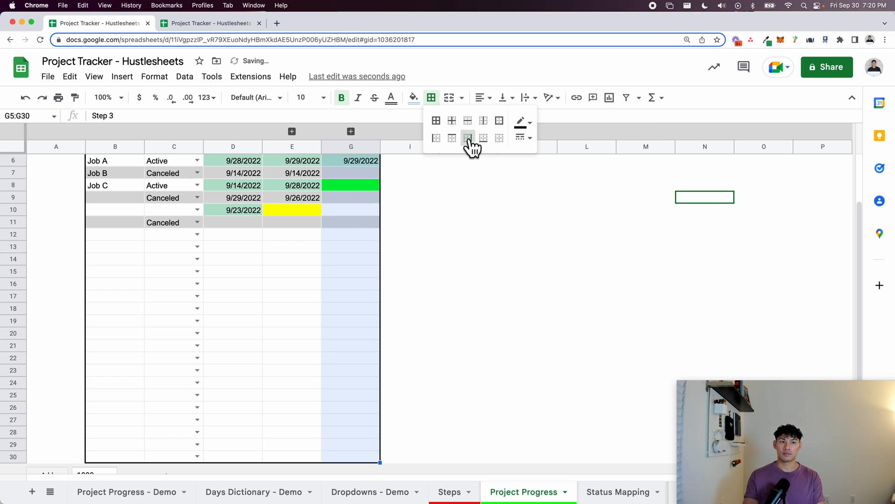
pyautogui.click(410, 198)
pyautogui.press('Up')
pyautogui.press('Up')
pyautogui.press('Up')
pyautogui.press('Up')
pyautogui.press('Up')
pyautogui.press('Up')
pyautogui.press('Up')
pyautogui.press('Up')
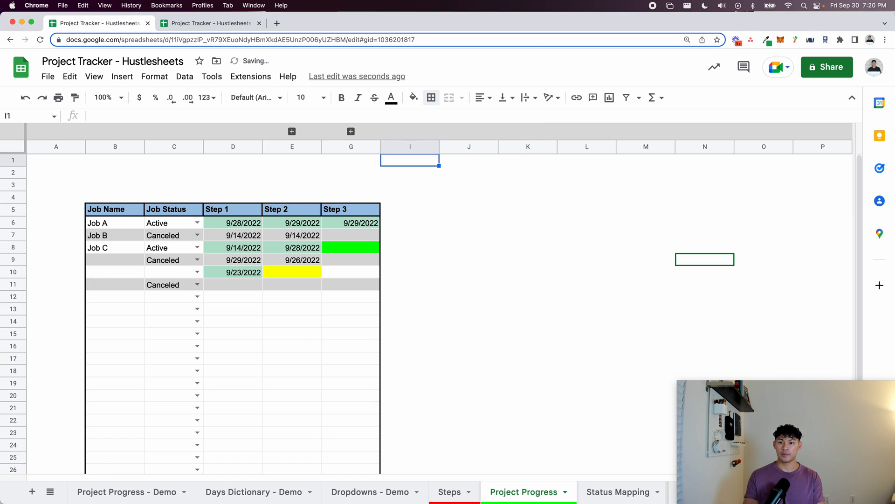
# Enter the summary labels Late in B2 and Over 50% in C2.
pyautogui.click(116, 187)
pyautogui.press('Up')
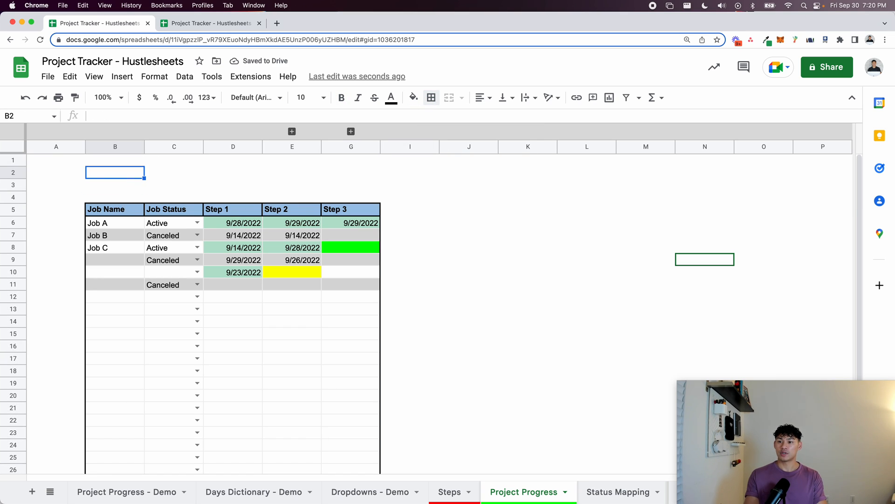
pyautogui.write('Lte')
pyautogui.write('ate')
pyautogui.press('Tab')
pyautogui.press('Tab')
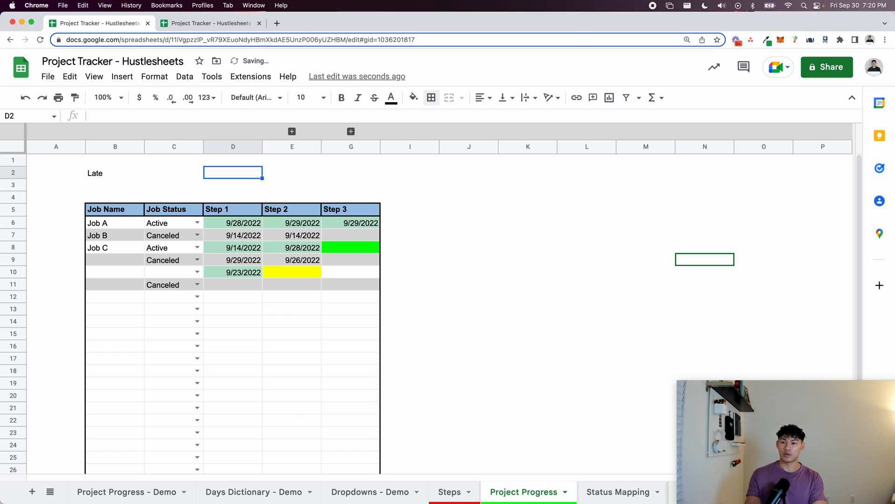
pyautogui.press('Left')
pyautogui.write('Und')
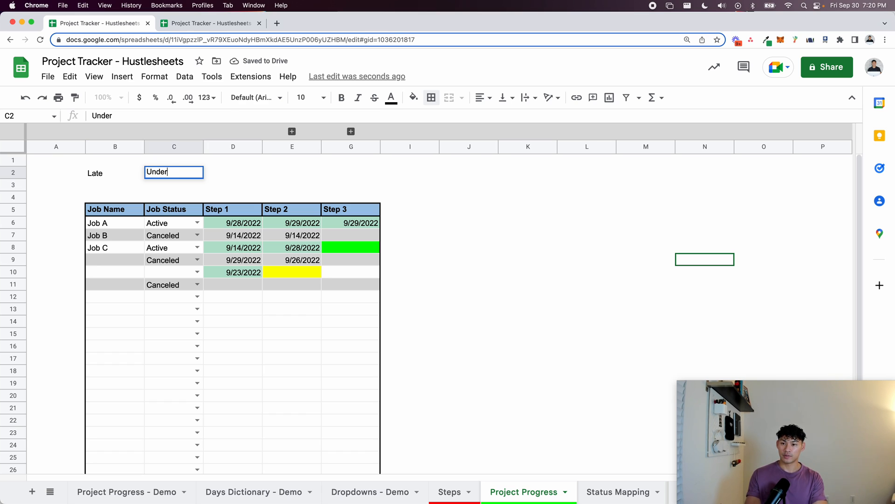
pyautogui.write('r 50%')
pyautogui.press('Tab')
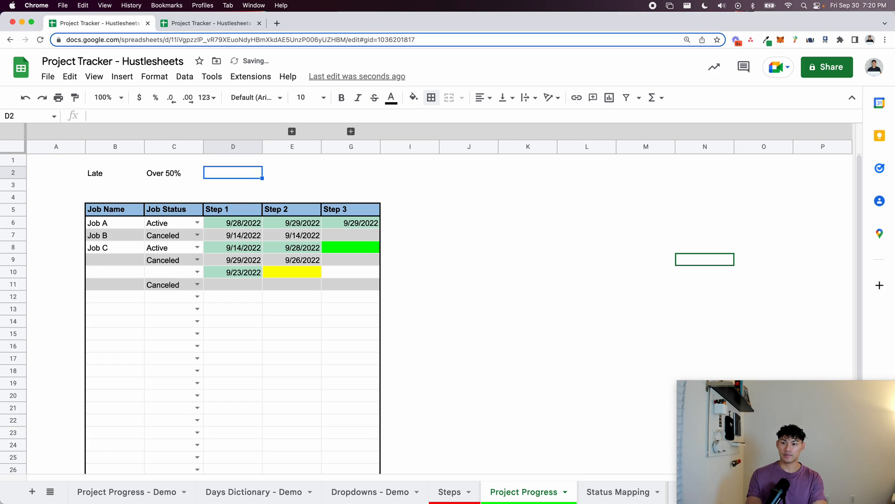
# Enter the summary labels Under 50% in D2 and Completed in E2.
pyautogui.write('Over')
pyautogui.press('BackSpace')
pyautogui.press('BackSpace')
pyautogui.press('BackSpace')
pyautogui.press('BackSpace')
pyautogui.write('Under 50%')
pyautogui.press('Tab')
pyautogui.write('Com')
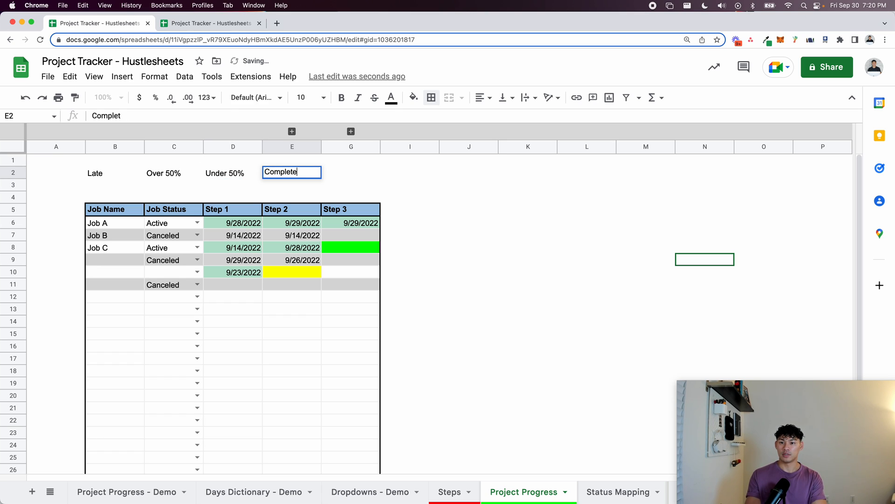
pyautogui.press('Return')
pyautogui.press('Left')
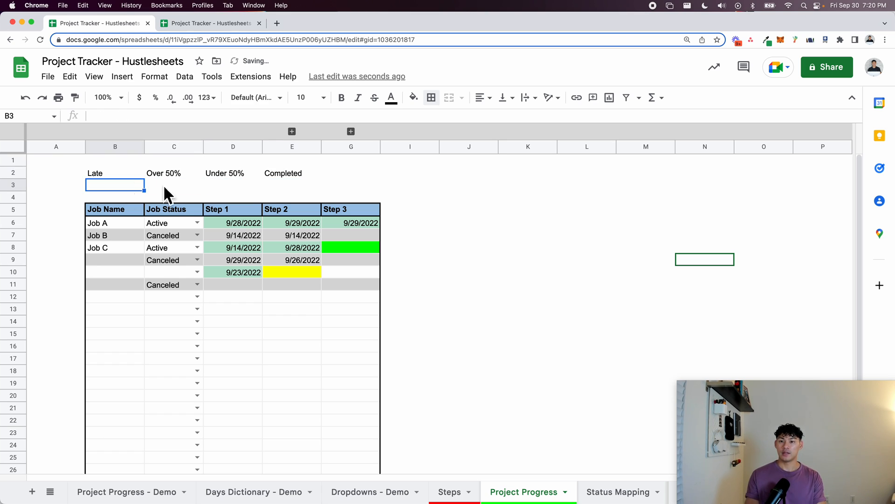
# Expand the Step 2 Status and Step 3 Status column groups, and enter =COUNTIFS(D6:H30,"Late") in B3.
pyautogui.click(293, 132)
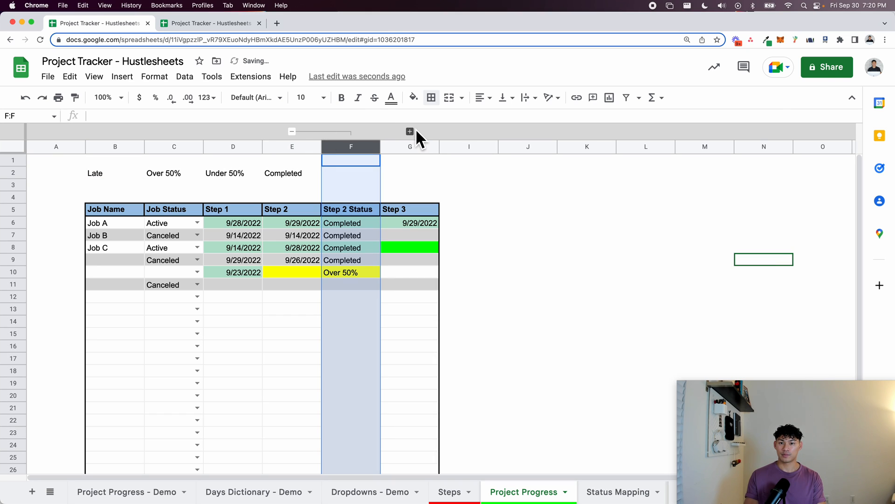
pyautogui.click(410, 131)
pyautogui.click(111, 186)
pyautogui.write('=countifs')
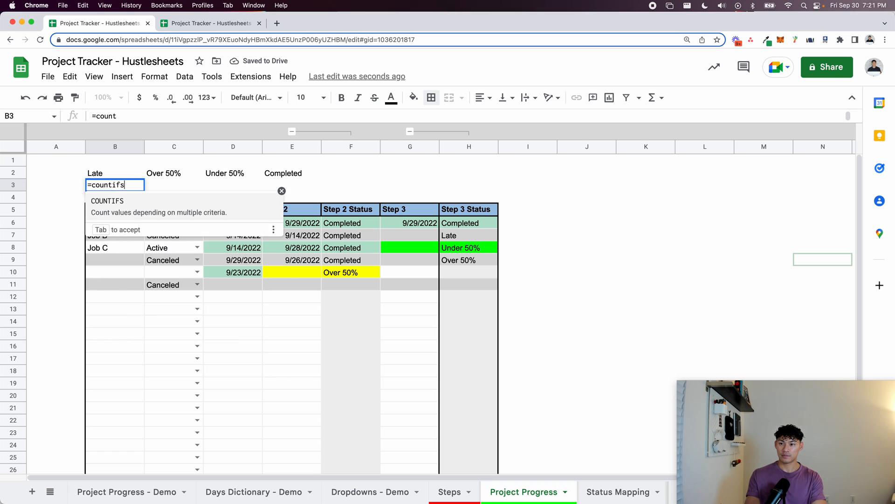
pyautogui.press('Tab')
pyautogui.click(280, 191)
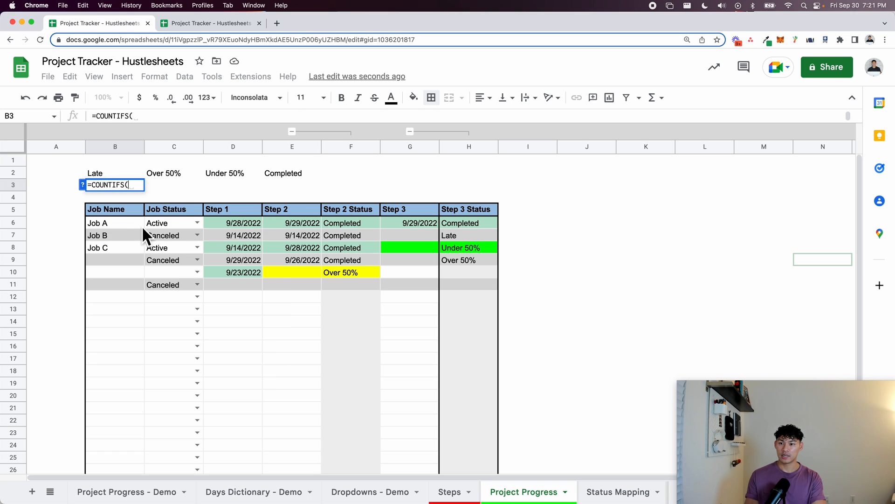
pyautogui.moveTo(130, 223); pyautogui.dragTo(464, 499)
pyautogui.scroll(3, 356, 343)
pyautogui.click(279, 321)
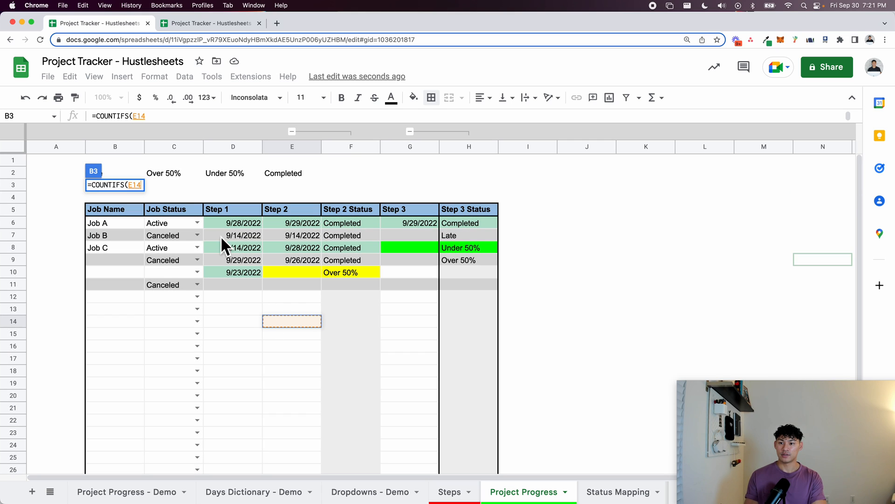
pyautogui.moveTo(220, 221); pyautogui.dragTo(462, 500)
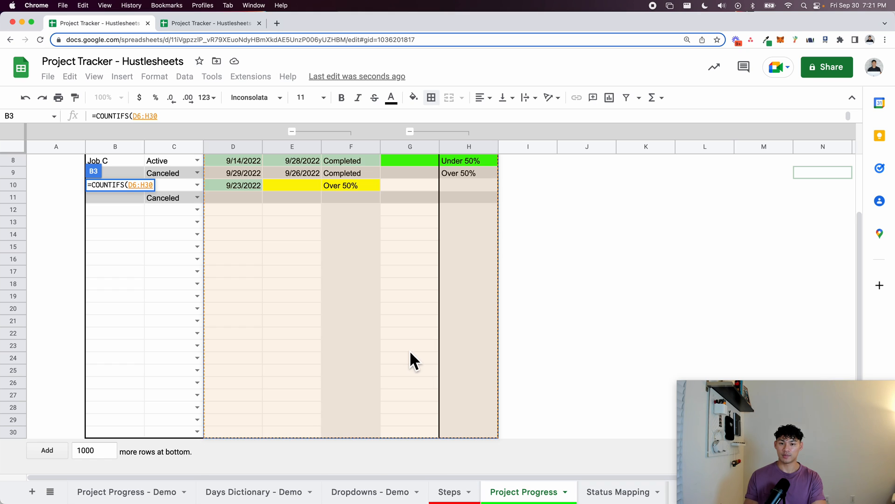
pyautogui.scroll(3, 410, 350)
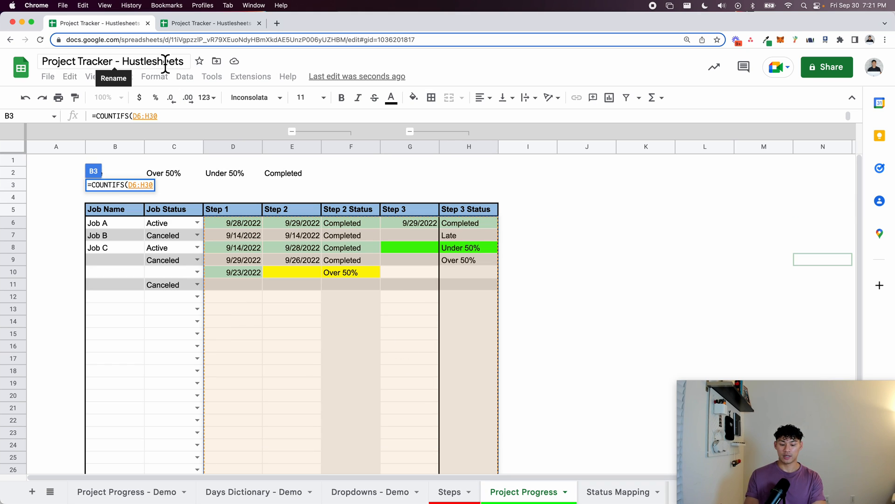
pyautogui.write(',')
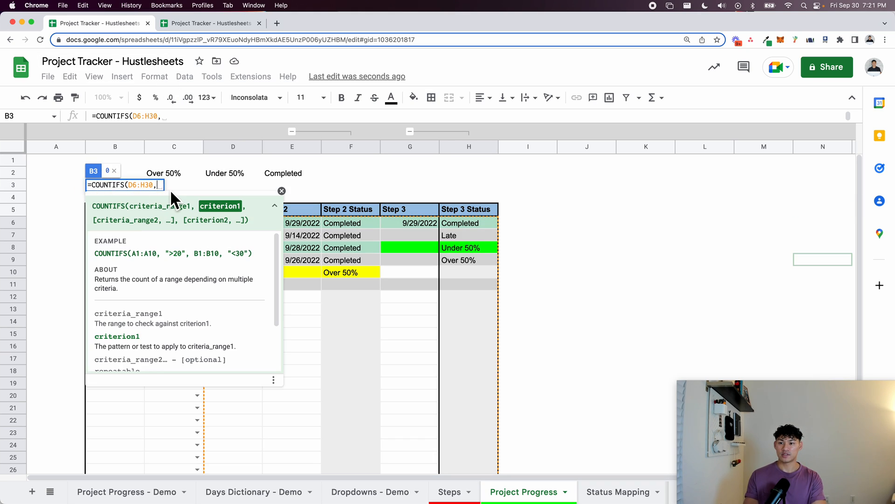
pyautogui.write('"')
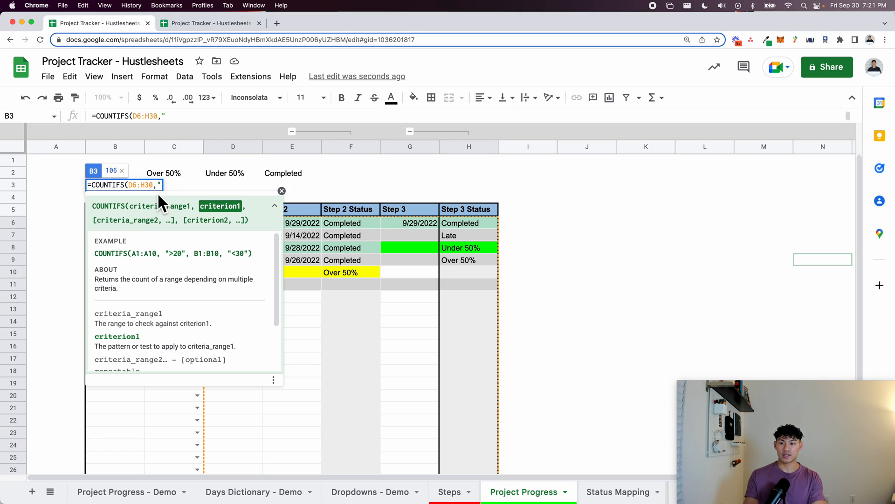
pyautogui.click(282, 190)
pyautogui.write('Late")')
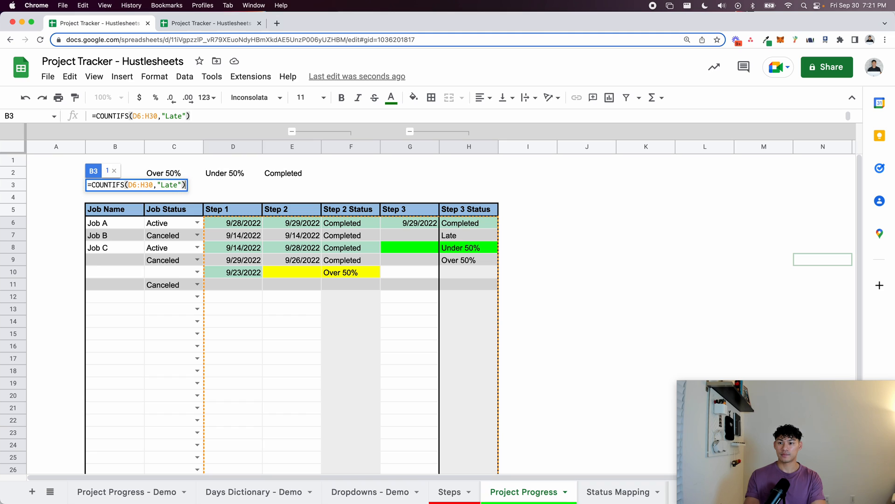
pyautogui.press('Return')
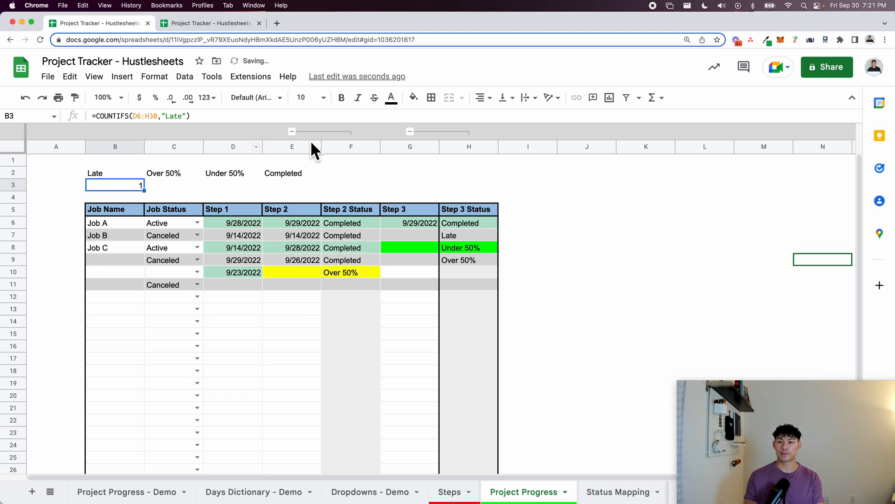
# Center the Late count in B3 and set its font size to 18.
pyautogui.click(483, 98)
pyautogui.click(492, 118)
pyautogui.click(322, 97)
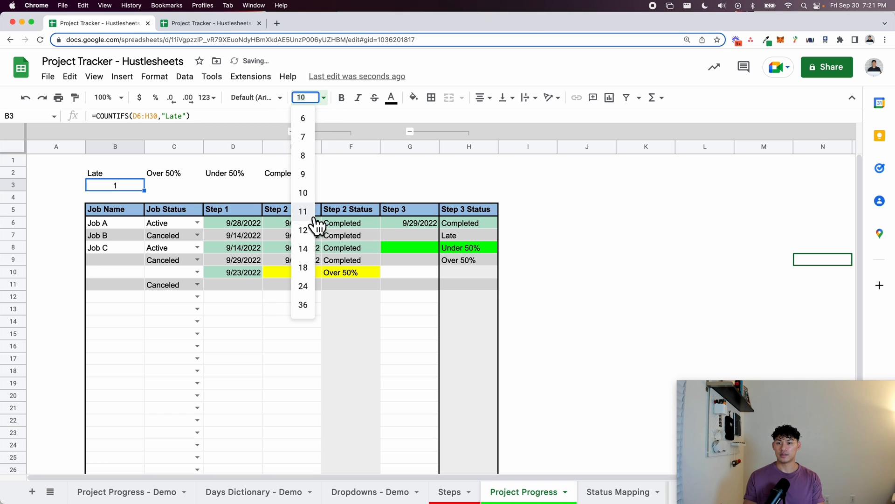
pyautogui.click(312, 267)
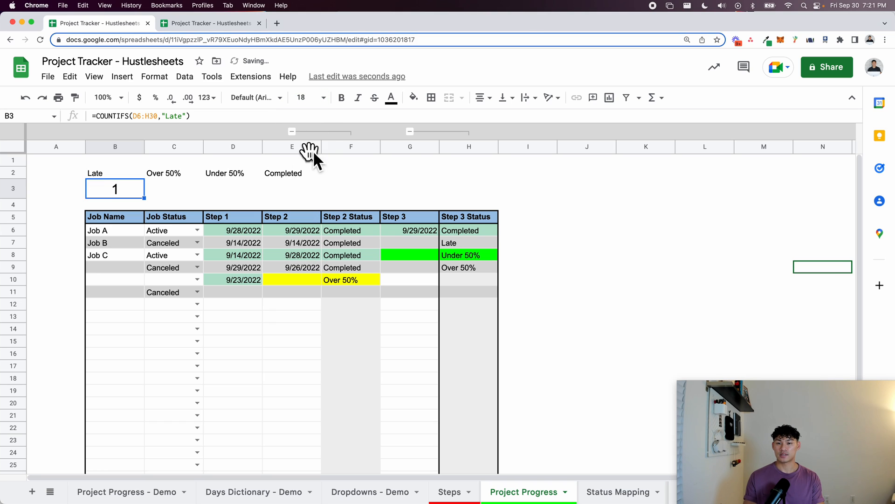
pyautogui.click(323, 98)
pyautogui.click(310, 272)
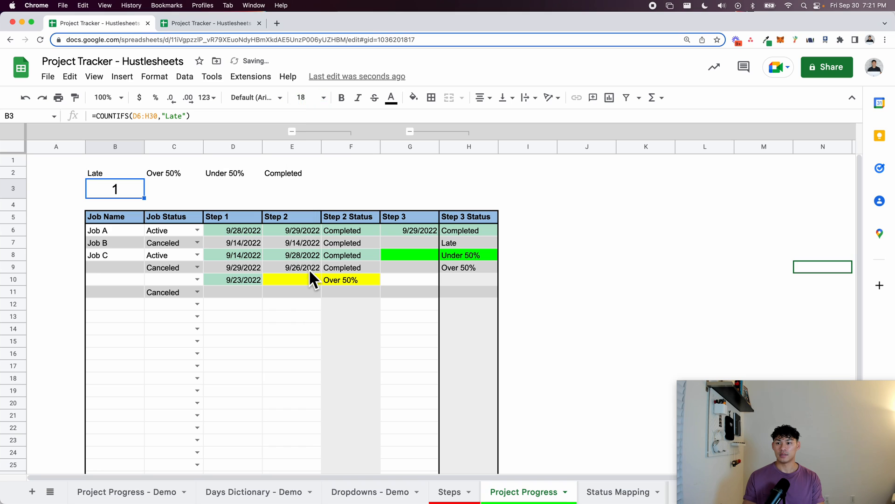
pyautogui.press('Down')
pyautogui.write('1')
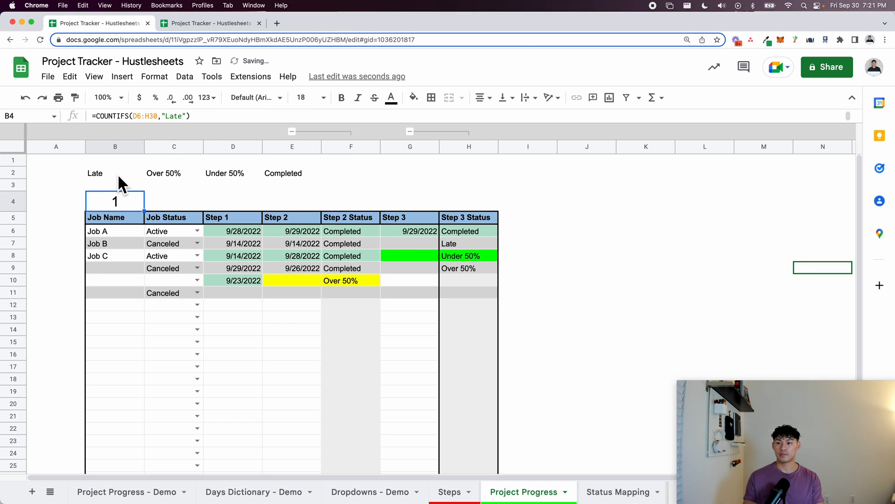
pyautogui.press('super+z')
# Center the Late label in B2 and apply black borders to all sides of the cells in B2:B3.
pyautogui.click(107, 172)
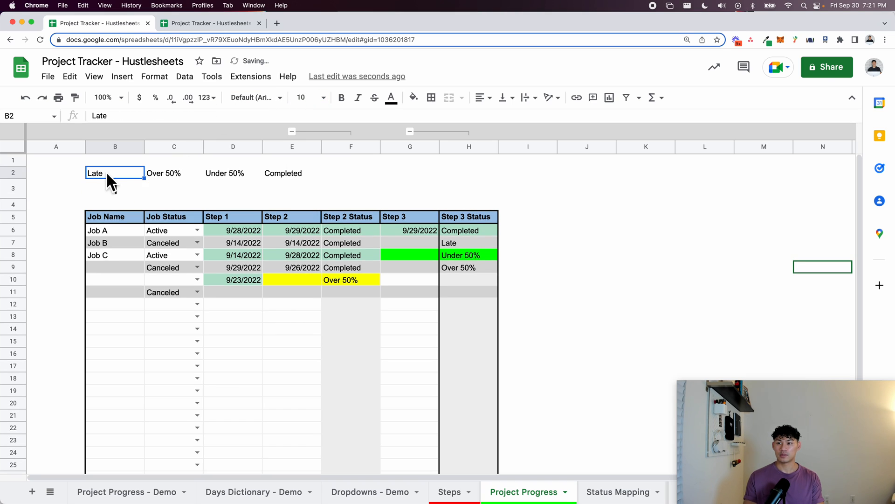
pyautogui.click(476, 97)
pyautogui.click(496, 119)
pyautogui.hotkey('shift', 'Down')
pyautogui.click(431, 97)
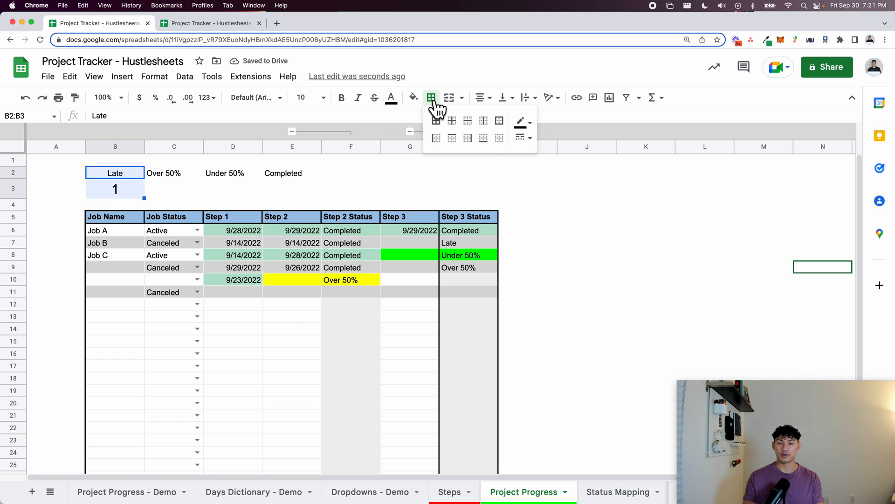
pyautogui.click(519, 138)
pyautogui.click(513, 141)
pyautogui.click(436, 121)
pyautogui.click(348, 198)
# Copy the formatting of B2:B3 onto the other summary boxes in C2:E3.
pyautogui.moveTo(128, 173); pyautogui.dragTo(124, 192)
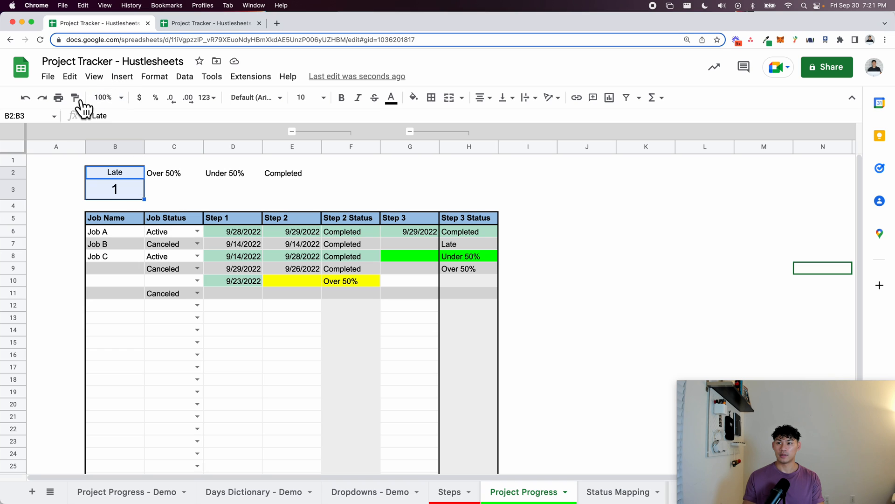
pyautogui.moveTo(162, 172); pyautogui.dragTo(290, 186)
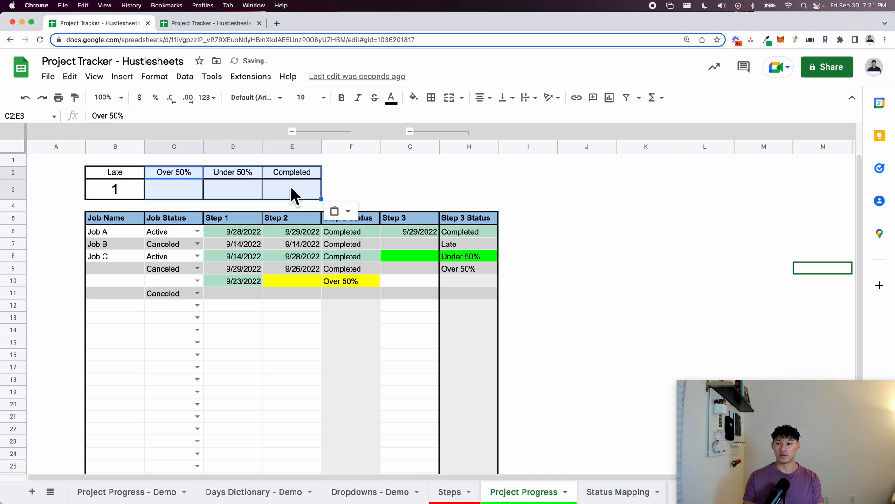
pyautogui.click(256, 190)
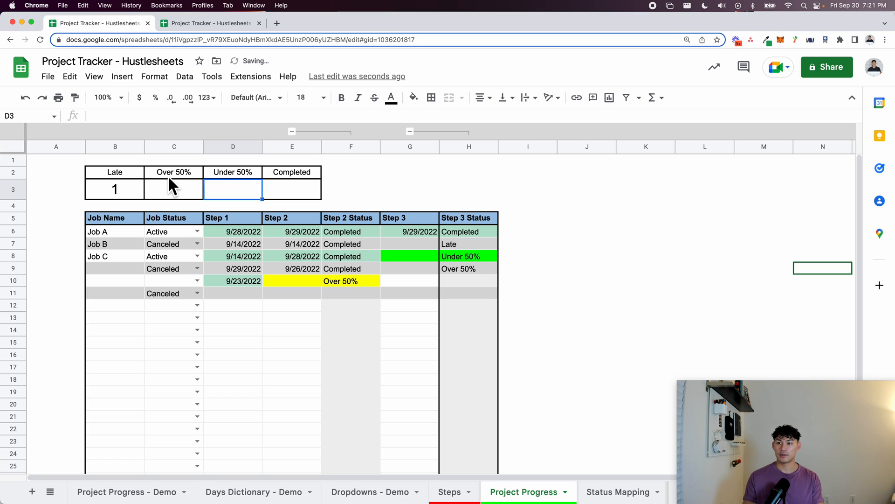
# Copy the Late count formula into C3 with the criterion changed to "Over 50%", giving =COUNTIFS(D6:H30,"Over 50%").
pyautogui.click(117, 184)
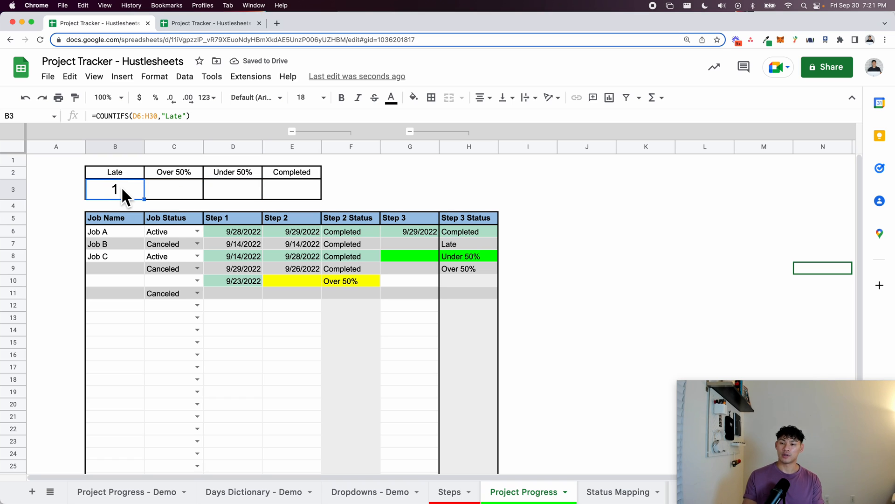
pyautogui.press('Return')
pyautogui.press('super+a')
pyautogui.press('super+c')
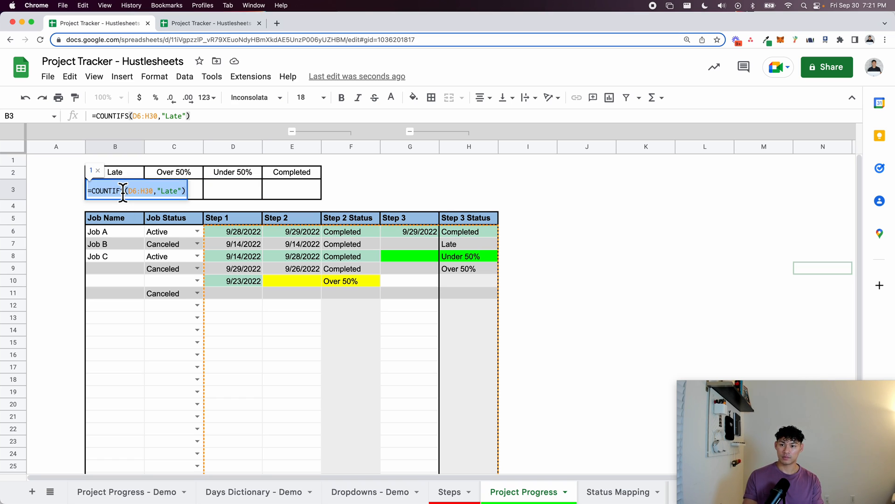
pyautogui.press('Tab')
pyautogui.press('Return')
pyautogui.press('super+v')
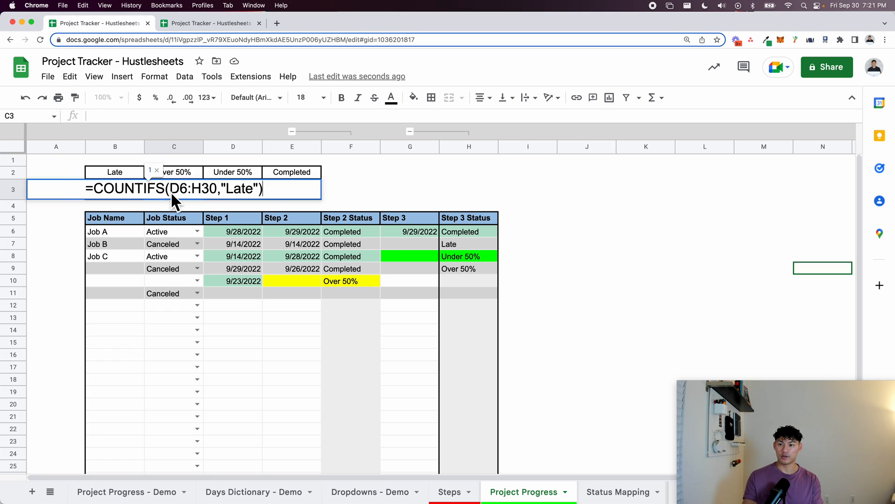
pyautogui.doubleClick(111, 190)
pyautogui.write('Over 50%')
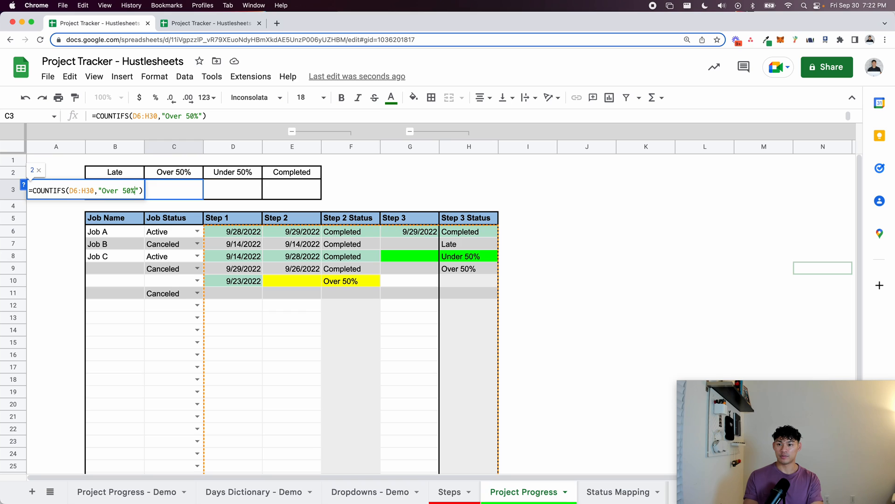
pyautogui.press('Tab')
# Reuse the Over 50% count formula in D3 with the criterion changed to "Under 50%".
pyautogui.click(176, 189)
pyautogui.press('Return')
pyautogui.press('super+a')
pyautogui.press('Escape')
pyautogui.press('Tab')
pyautogui.press('Return')
pyautogui.write('=COUNTIFS(D6:H30,"Over 50%")')
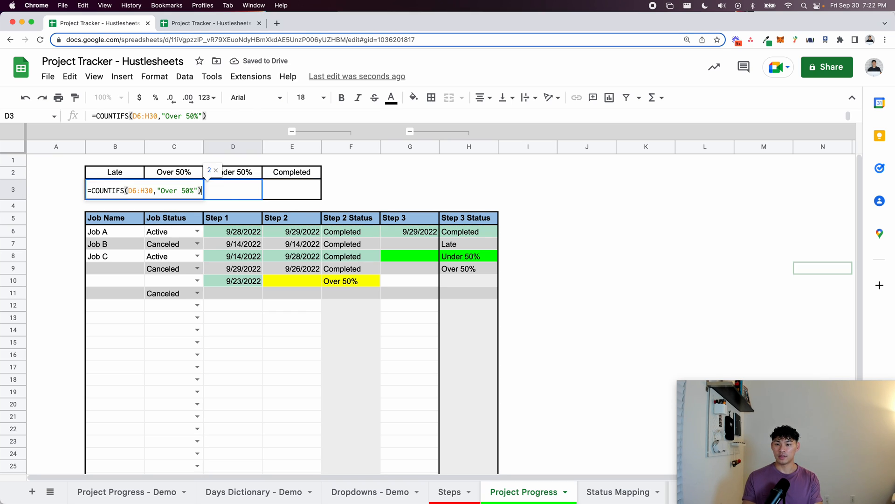
pyautogui.press('BackSpace')
pyautogui.press('BackSpace')
pyautogui.press('BackSpace')
pyautogui.press('BackSpace')
pyautogui.write('Under')
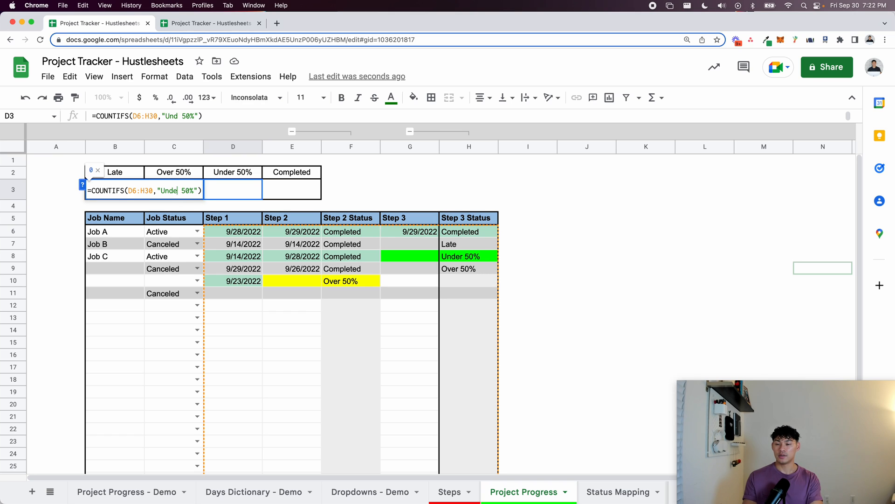
pyautogui.press('Return')
# Copy the Under 50% count formula into E3 and change its criterion to "Completed".
pyautogui.press('Up')
pyautogui.press('Return')
pyautogui.press('super+a')
pyautogui.press('super+c')
pyautogui.press('Escape')
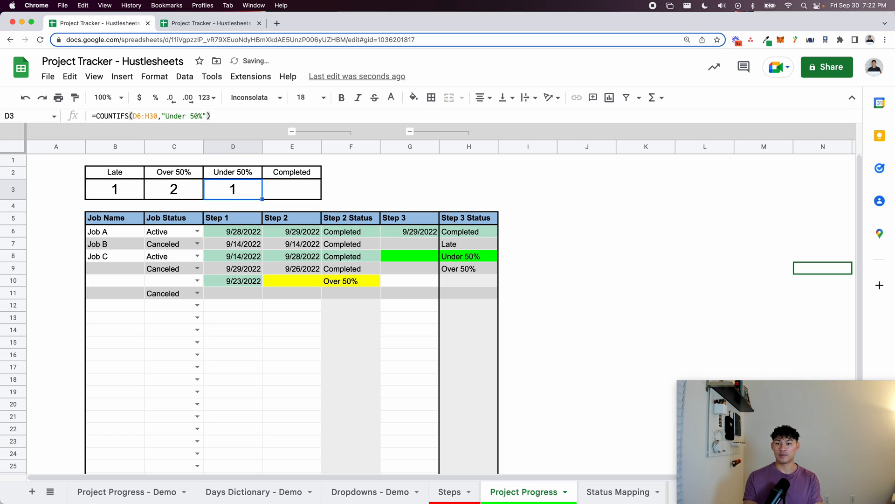
pyautogui.press('Tab')
pyautogui.press('Return')
pyautogui.press('super+v')
pyautogui.press('Left')
pyautogui.press('Left')
pyautogui.hotkey('alt', 'shift', 'Left')
pyautogui.write('Comp')
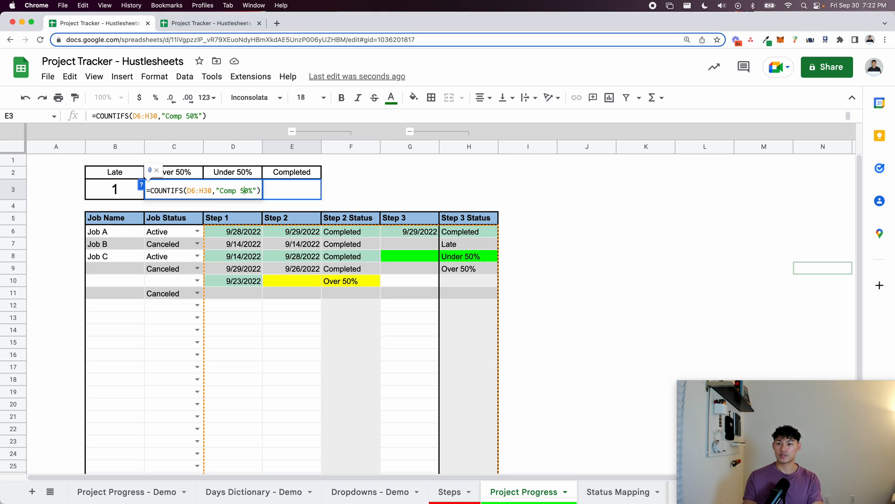
pyautogui.press('BackSpace')
pyautogui.press('BackSpace')
pyautogui.press('BackSpace')
pyautogui.press('BackSpace')
pyautogui.press('BackSpace')
pyautogui.press('BackSpace')
pyautogui.write('mpletred')
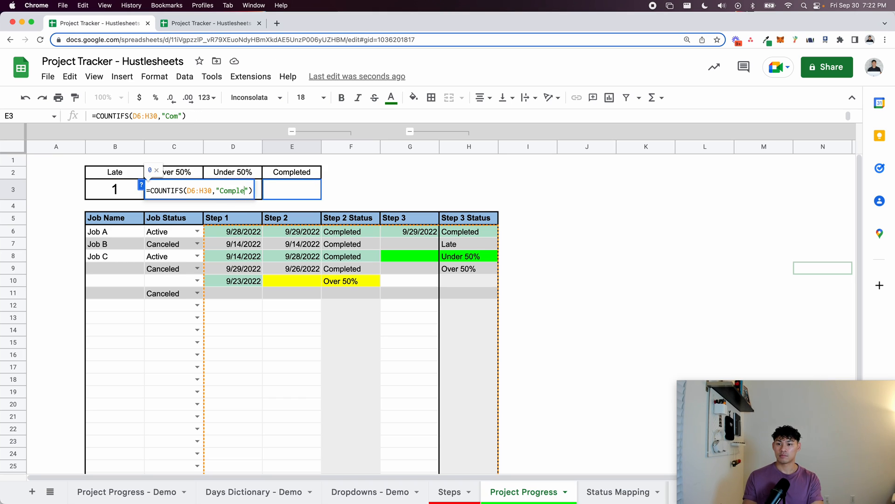
pyautogui.press('BackSpace')
pyautogui.press('BackSpace')
pyautogui.press('BackSpace')
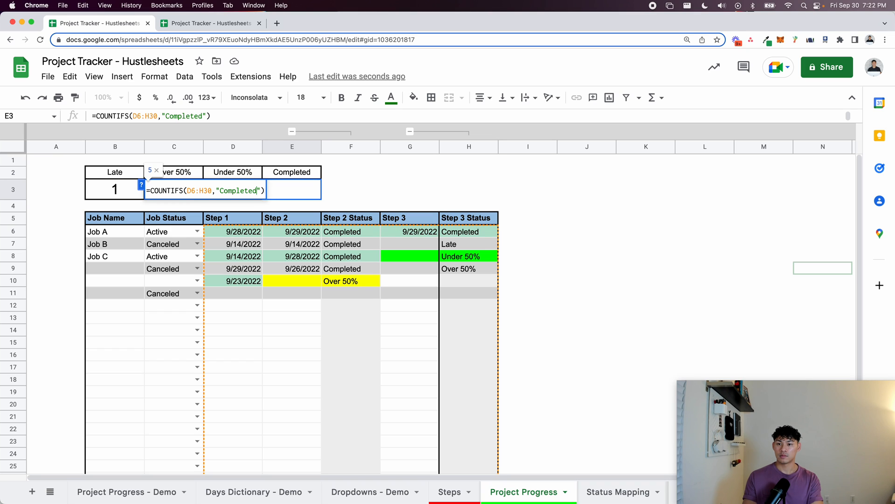
pyautogui.press('Return')
pyautogui.moveTo(175, 232); pyautogui.dragTo(175, 390)
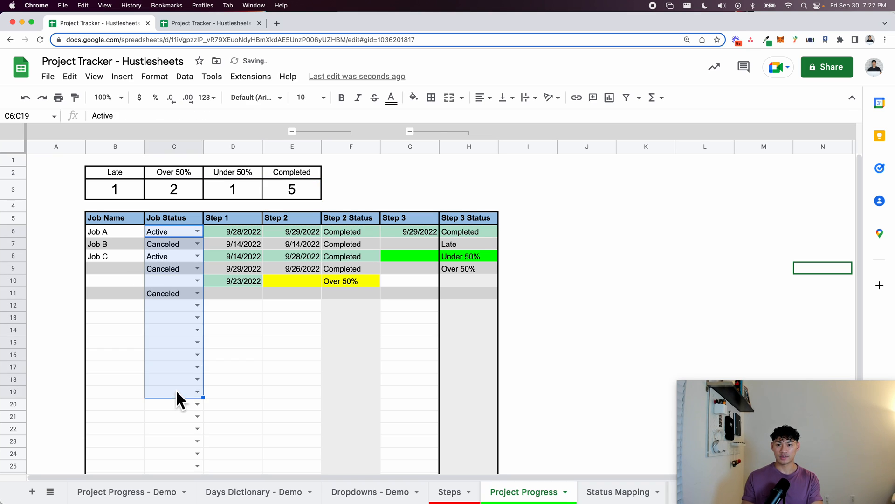
pyautogui.click(215, 318)
pyautogui.click(126, 176)
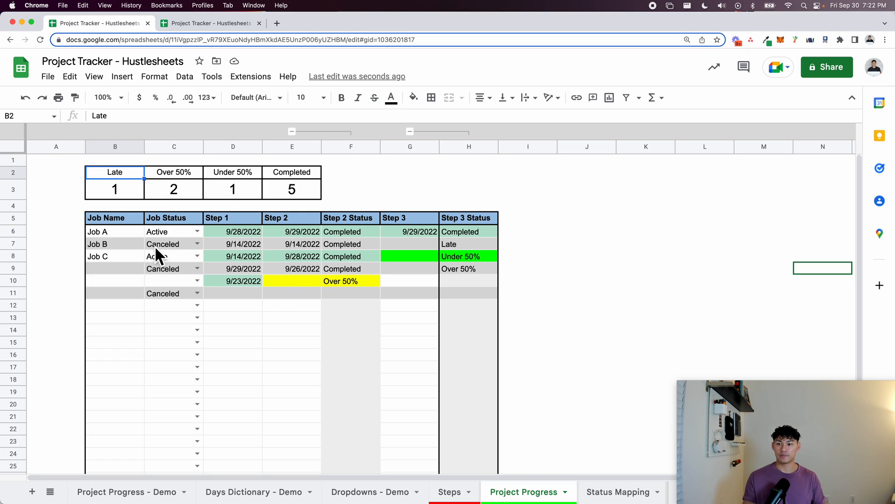
# Set the job status of Job B in C7 and of row 9 in C9 to Active.
pyautogui.doubleClick(172, 243)
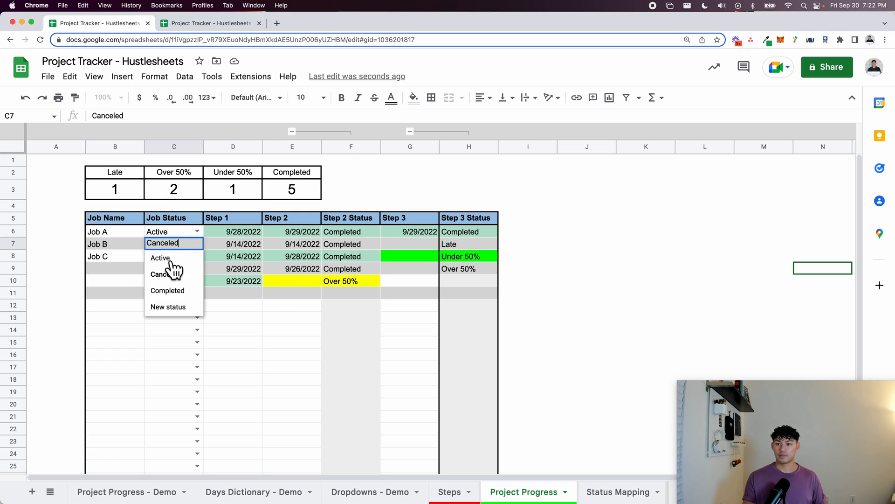
pyautogui.click(178, 256)
pyautogui.doubleClick(180, 269)
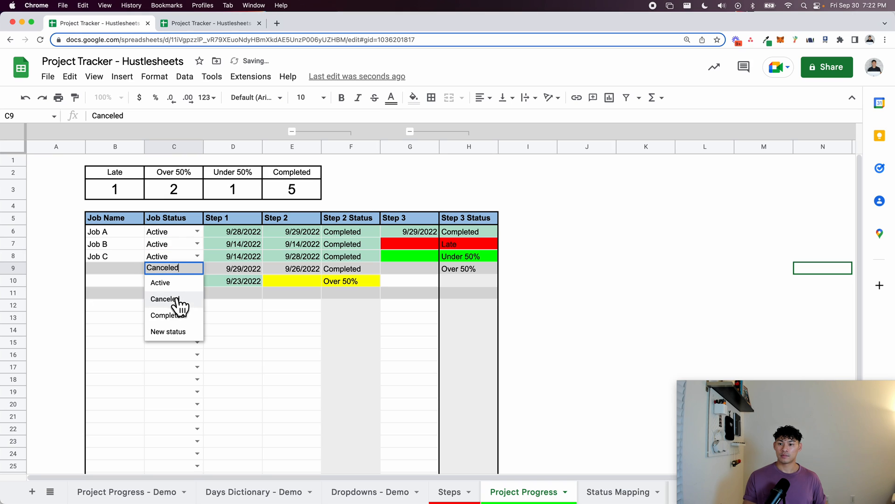
pyautogui.click(177, 289)
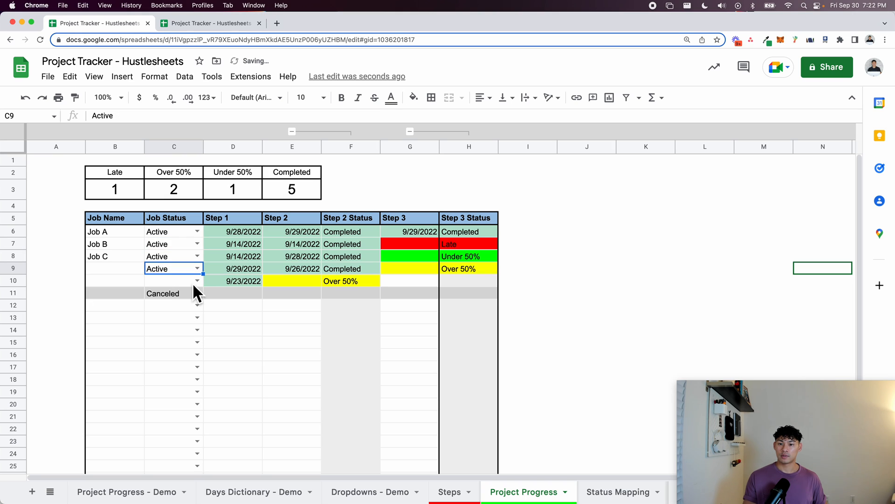
# Fill the Late summary heading in B2 with red and the Over 50% heading in C2 with yellow.
pyautogui.click(119, 172)
pyautogui.click(413, 97)
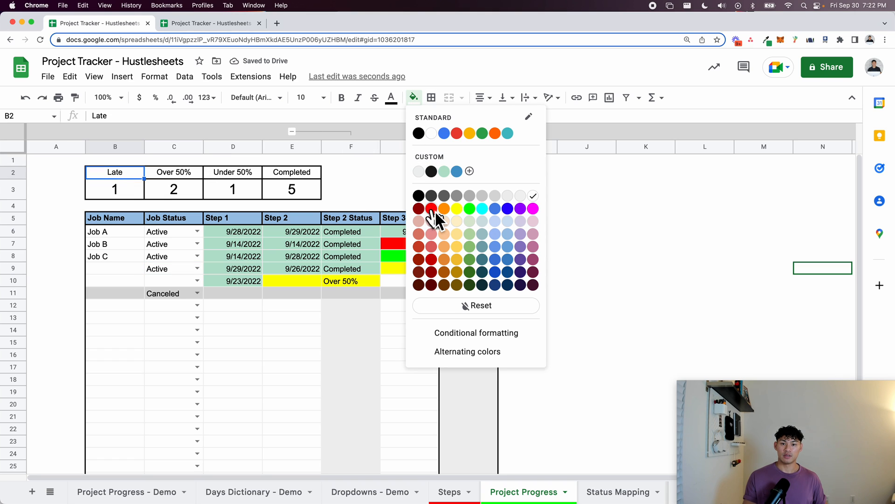
pyautogui.click(432, 208)
pyautogui.click(187, 169)
pyautogui.click(413, 97)
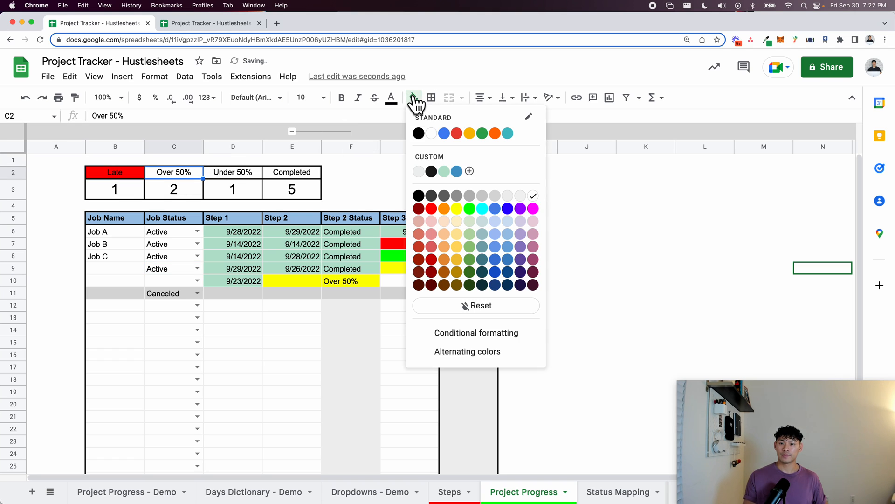
pyautogui.click(457, 209)
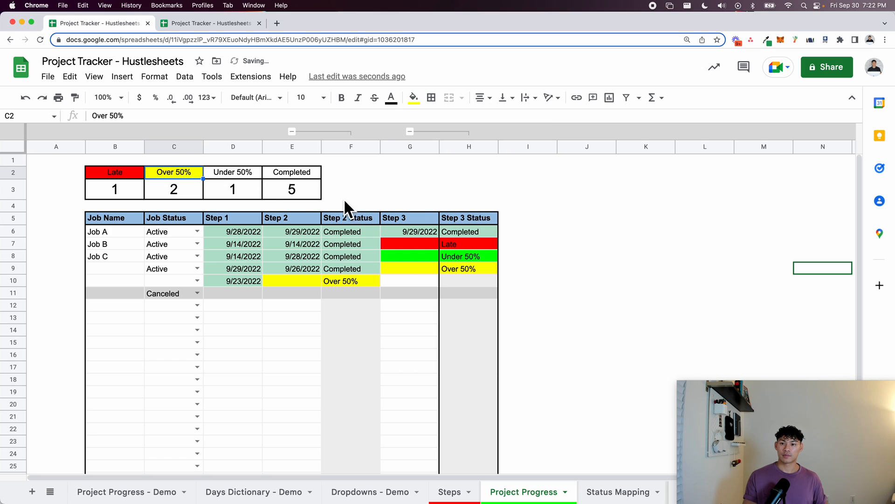
# Fill the Under 50% summary heading in D2 with bright green and the Completed heading in E2 with the custom pale green.
pyautogui.click(245, 176)
pyautogui.click(414, 98)
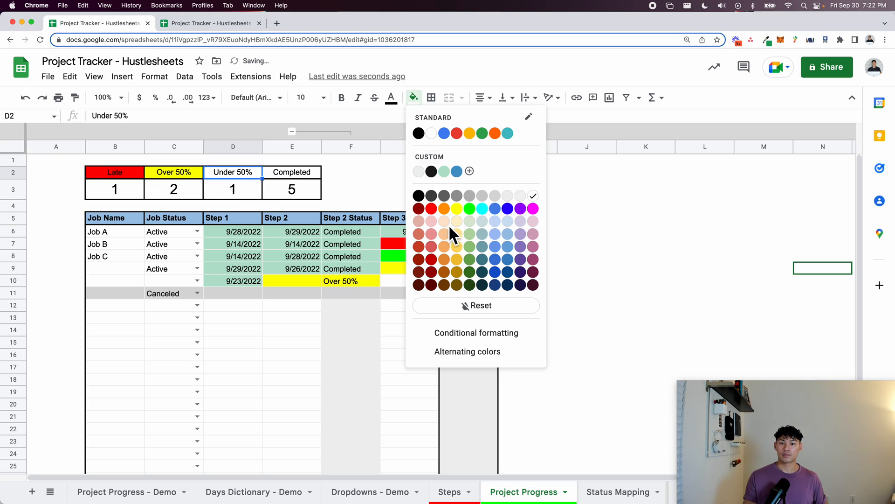
pyautogui.click(470, 209)
pyautogui.click(308, 175)
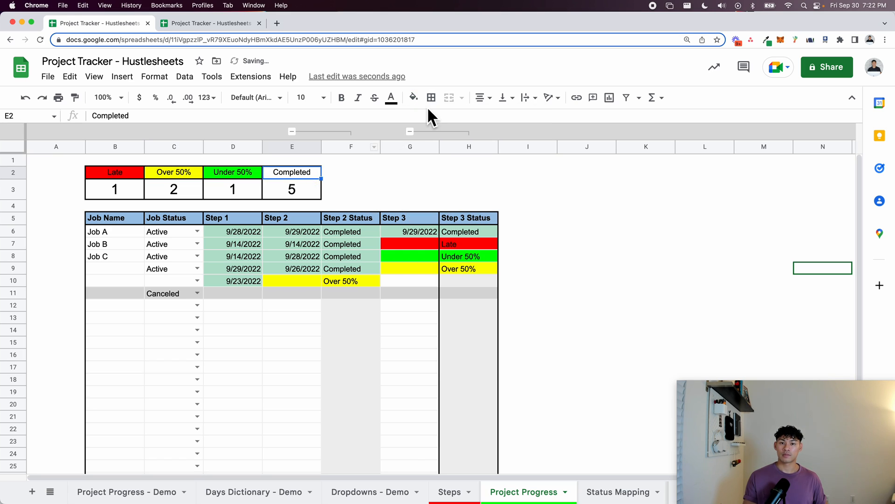
pyautogui.click(413, 98)
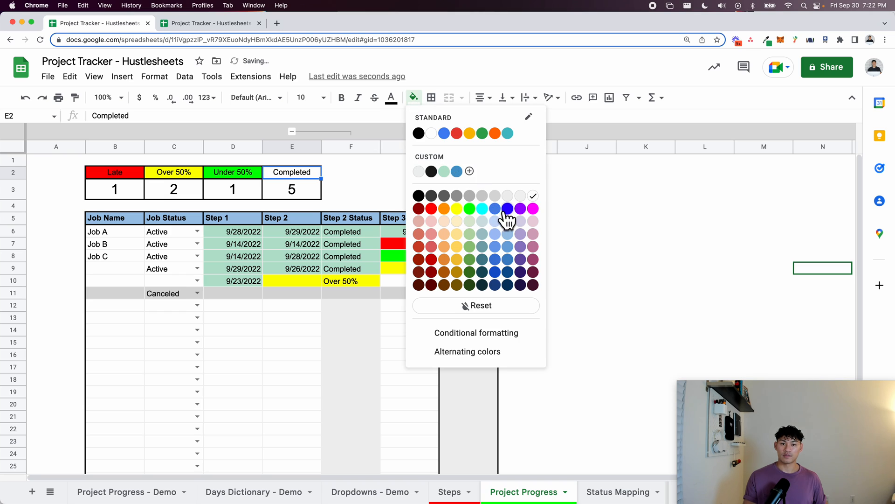
pyautogui.click(444, 171)
pyautogui.click(437, 189)
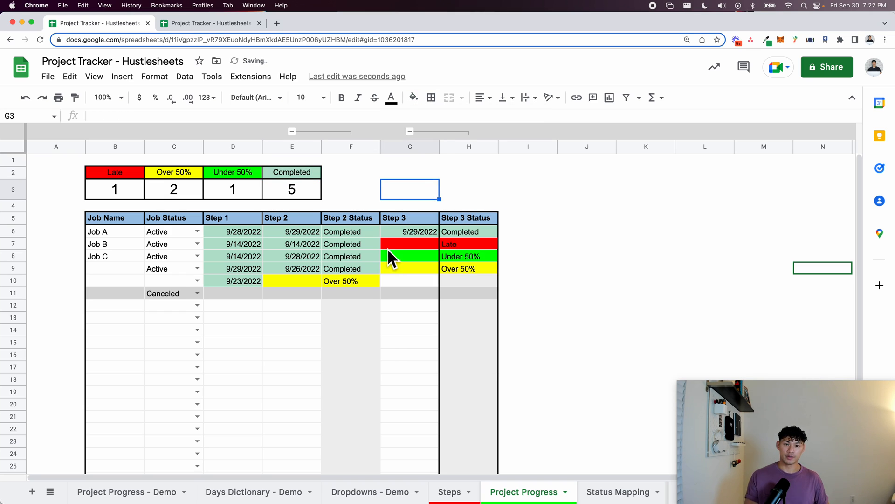
# Collapse the grouped Step 2 Status and Step 3 Status columns so only the step date columns show.
pyautogui.click(410, 131)
pyautogui.click(292, 131)
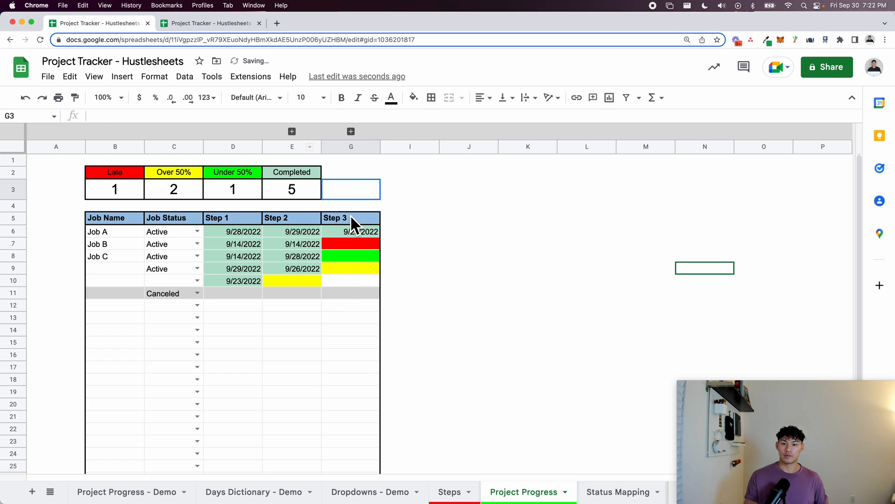
pyautogui.click(351, 217)
pyautogui.click(354, 322)
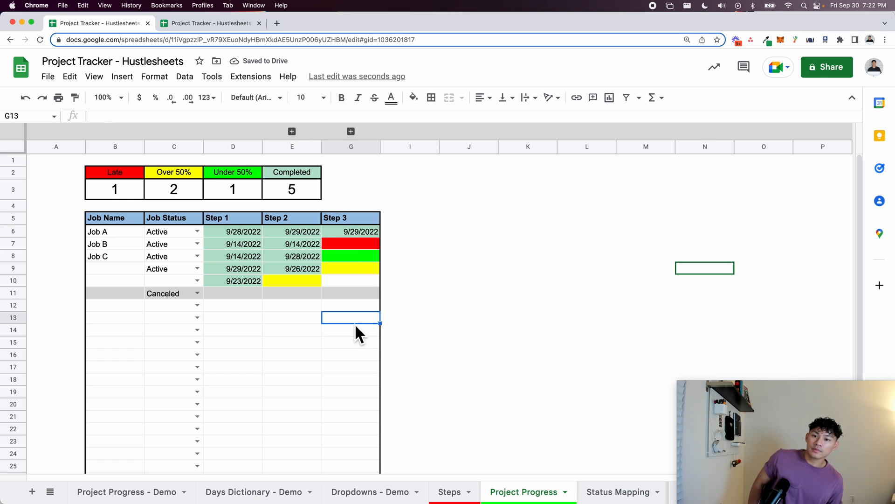
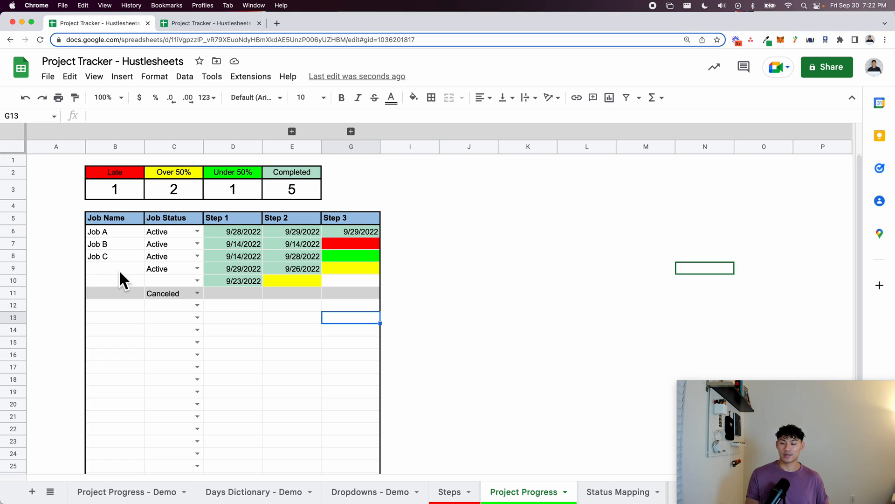
pyautogui.click(304, 381)
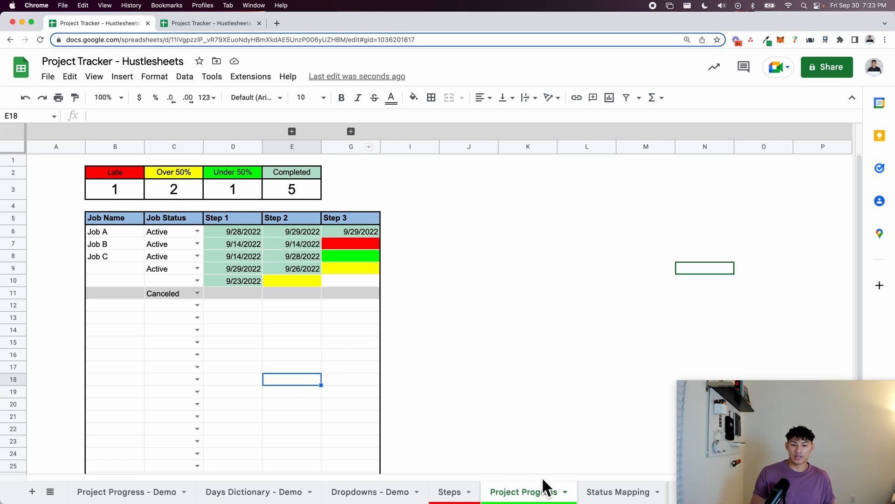
pyautogui.click(351, 131)
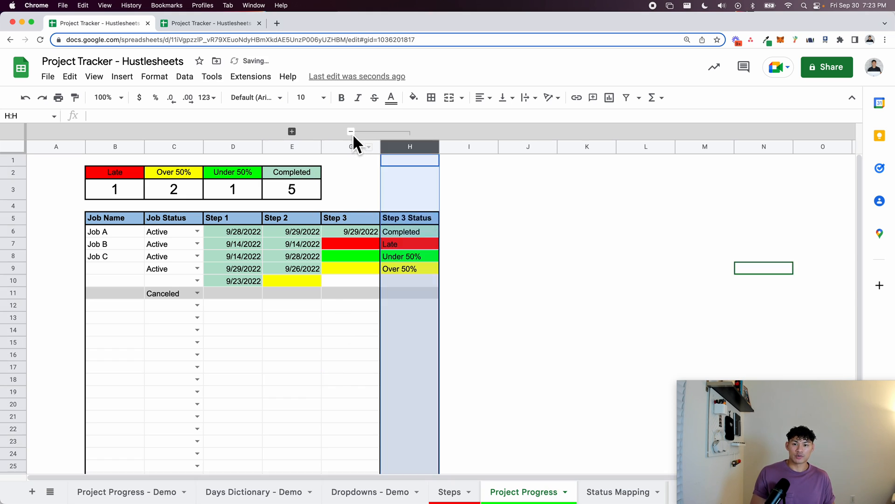
pyautogui.click(351, 131)
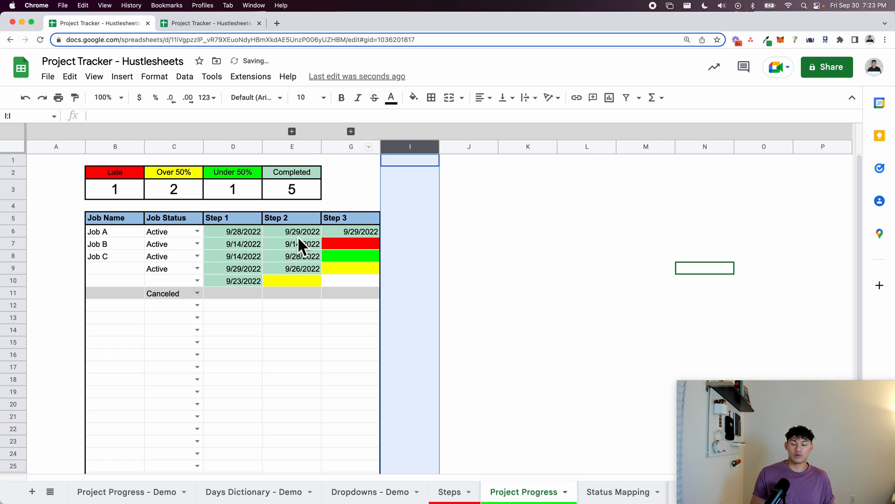
pyautogui.click(300, 282)
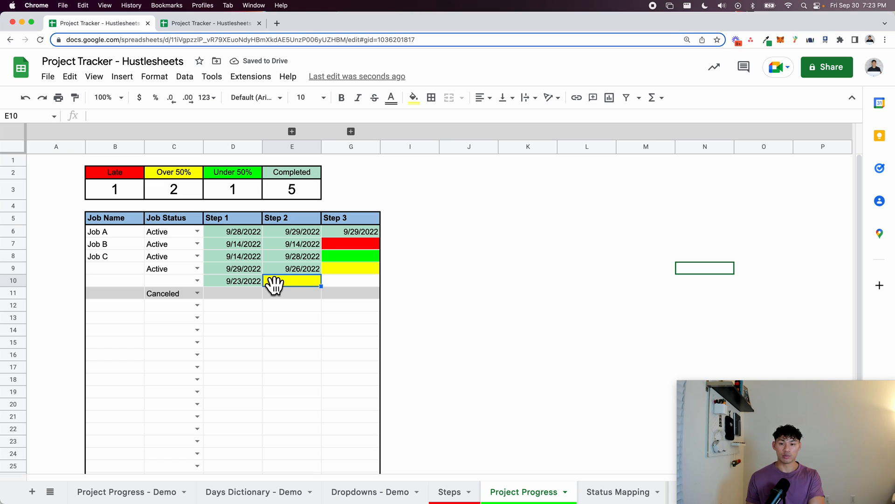
pyautogui.write('9/')
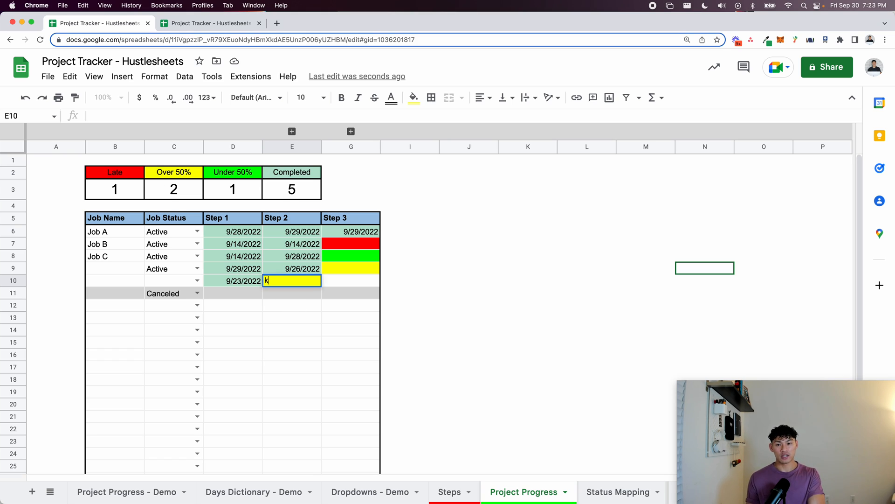
pyautogui.press('BackSpace')
pyautogui.press('BackSpace')
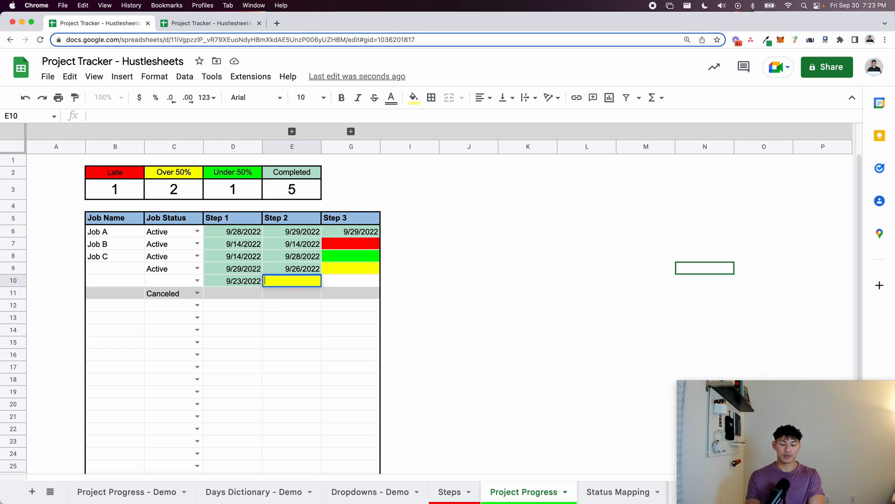
pyautogui.write('The reason why this isi blocked')
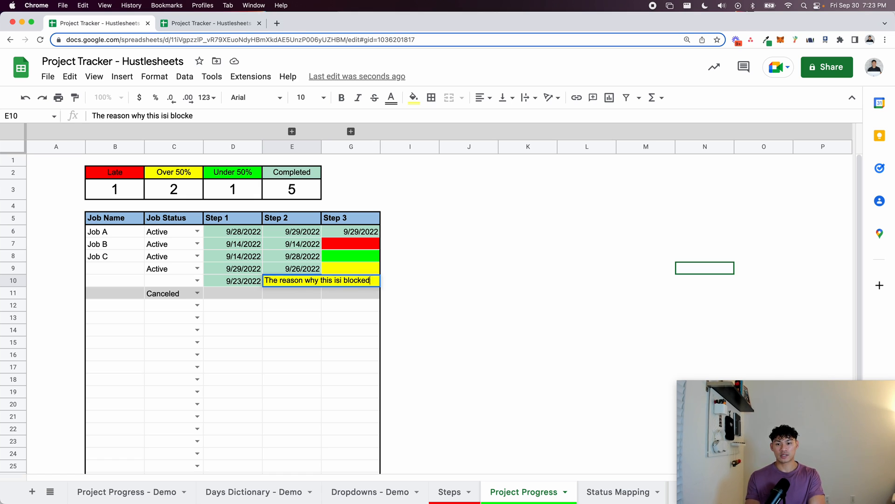
pyautogui.write(' is bekldfa;lfk')
pyautogui.press('Escape')
pyautogui.write('lfkdsa')
pyautogui.press('Return')
pyautogui.press('Return')
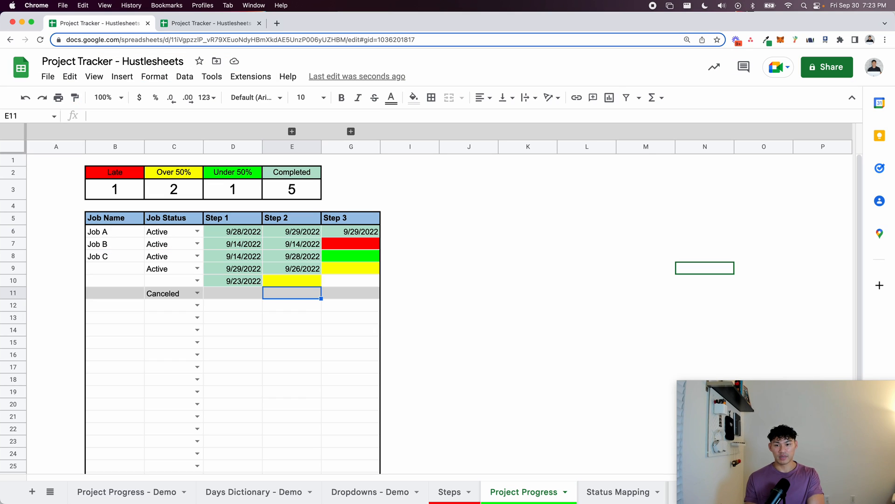
pyautogui.click(298, 280)
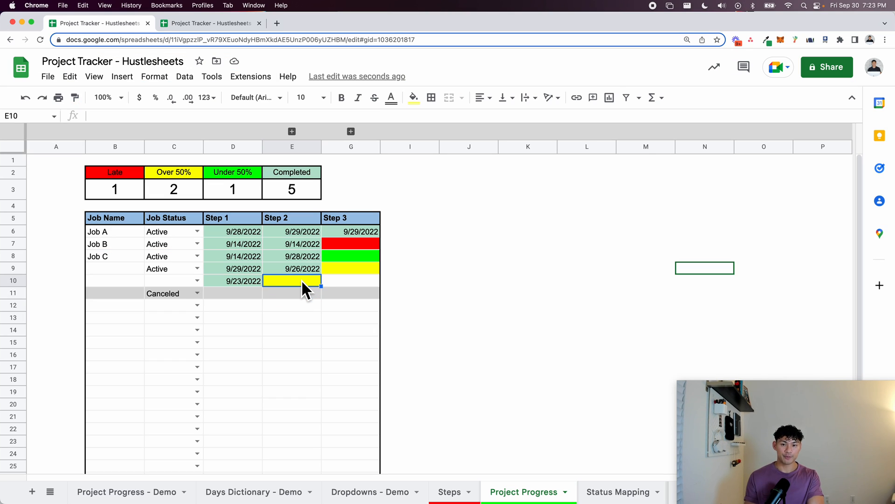
# Add a "Notes" column heading in I5, beside the Step 3 column, keeping the status columns collapsed.
pyautogui.click(412, 216)
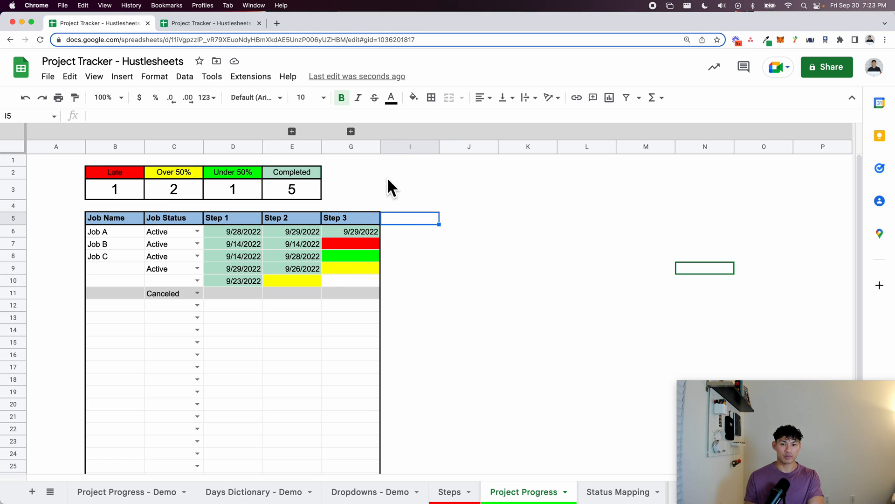
pyautogui.click(352, 131)
pyautogui.click(351, 131)
pyautogui.click(418, 221)
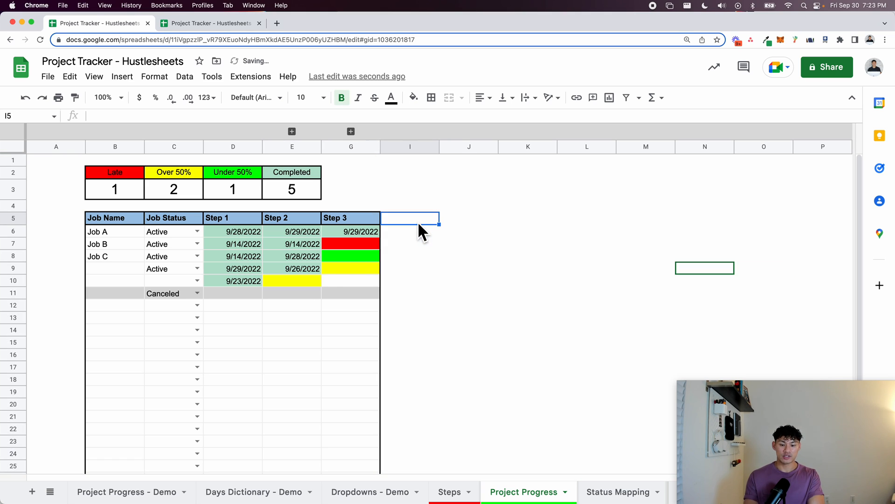
pyautogui.write('Notes')
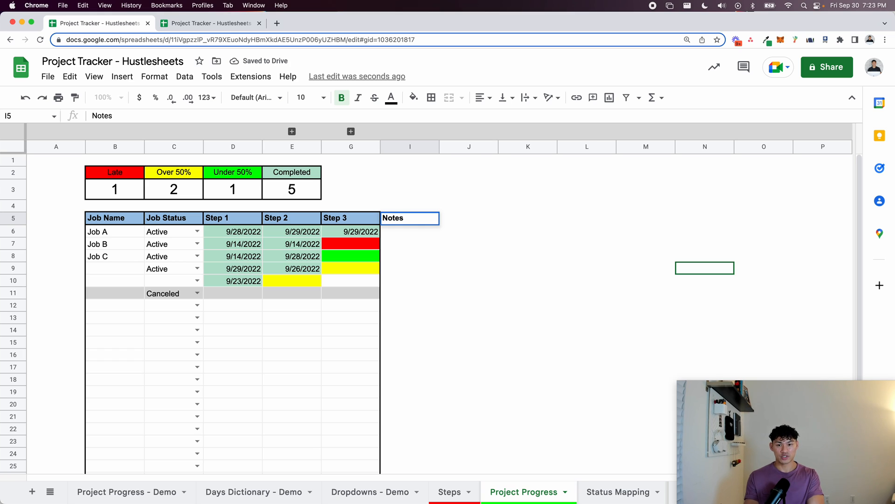
pyautogui.press('Return')
# Copy the Step 3 heading's formatting onto the Notes heading in I5 and widen column I to over twice its width.
pyautogui.click(407, 219)
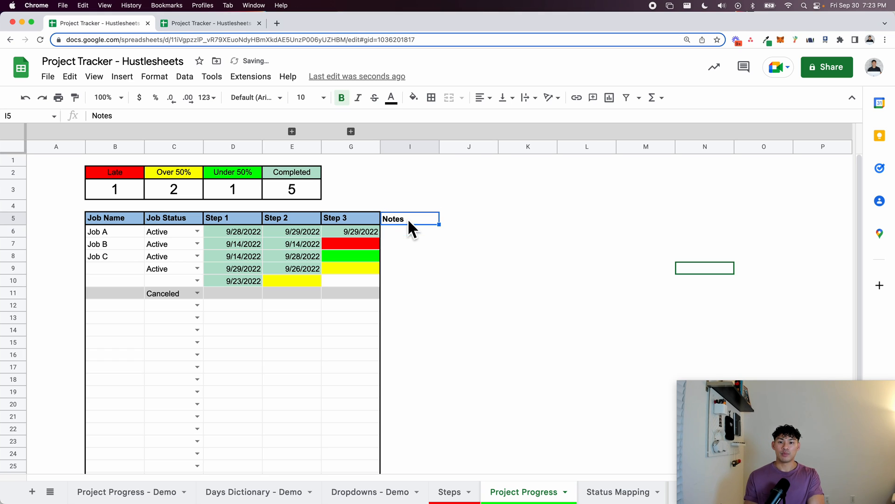
pyautogui.click(376, 220)
pyautogui.press('super+c')
pyautogui.click(75, 97)
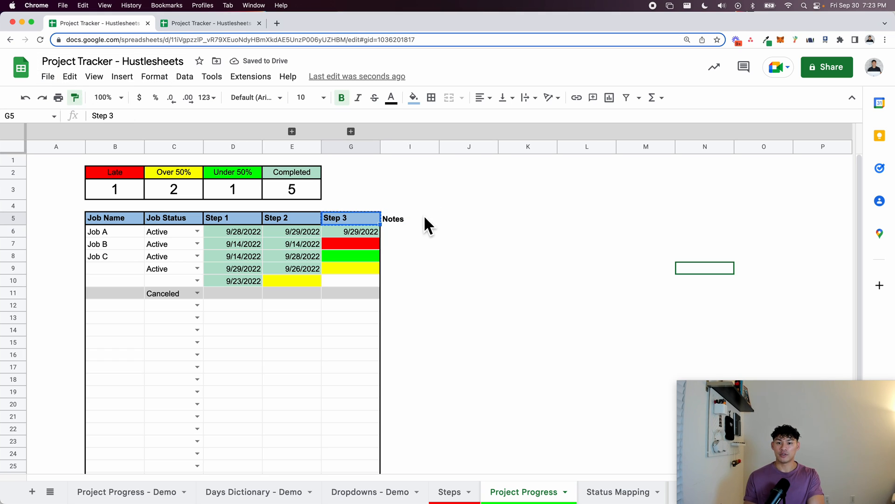
pyautogui.click(409, 222)
pyautogui.moveTo(439, 146); pyautogui.dragTo(533, 158)
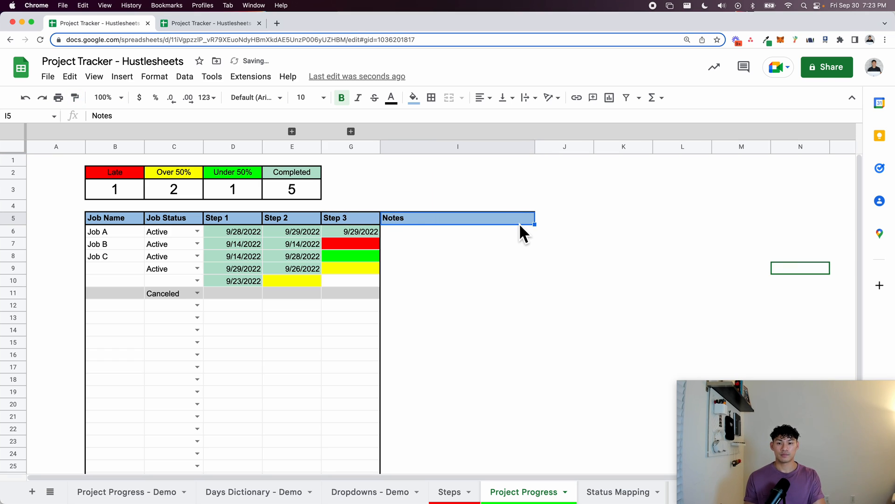
# Apply thicker black borders to the right, bottom and top edges of the Notes column range I5:I30.
pyautogui.press('super+shift+Down')
pyautogui.click(431, 97)
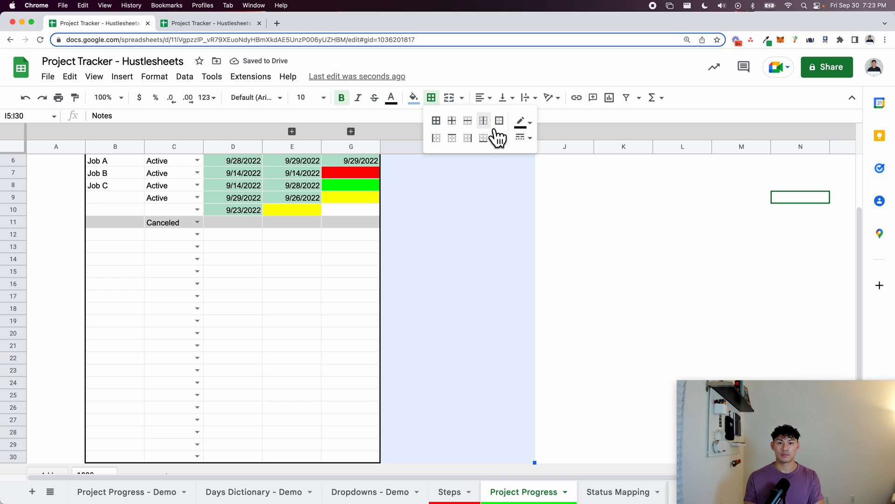
pyautogui.click(522, 137)
pyautogui.click(553, 171)
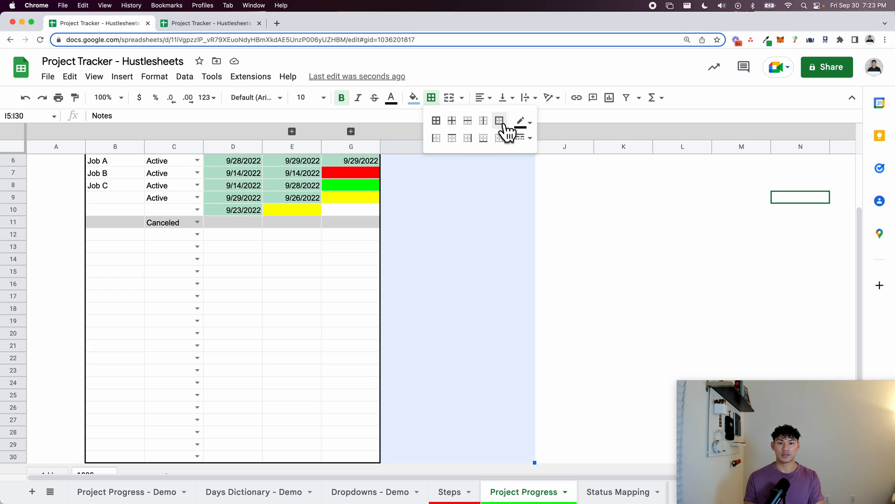
pyautogui.click(467, 139)
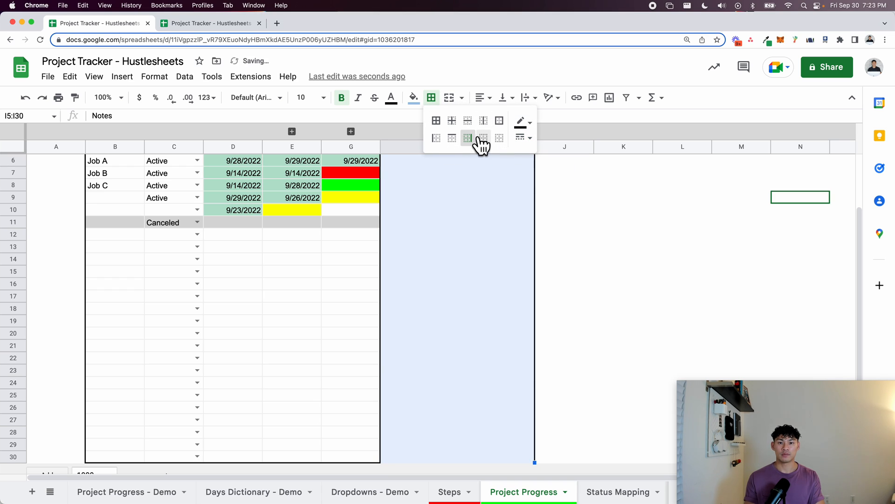
pyautogui.click(484, 139)
pyautogui.click(452, 138)
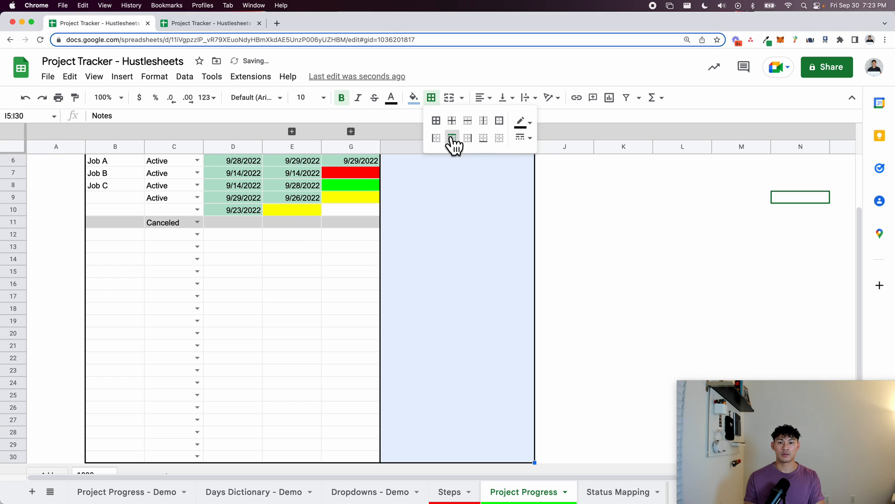
pyautogui.click(462, 246)
# Enter the test text "dfsd" in Job A's Notes cell I6.
pyautogui.scroll(3, 462, 245)
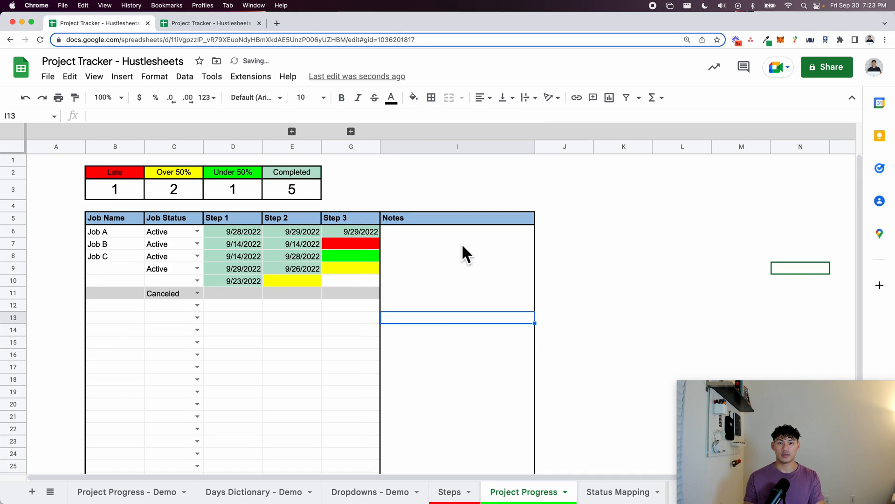
pyautogui.click(493, 232)
pyautogui.write('dfsd')
pyautogui.press('Return')
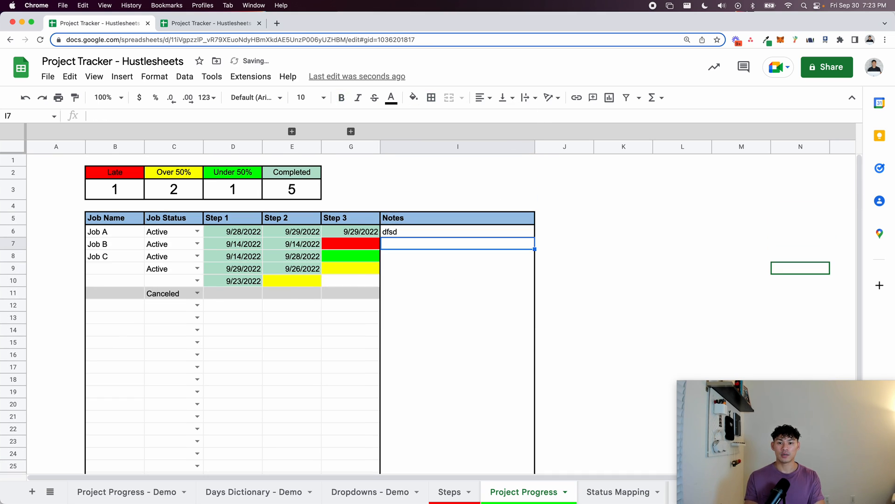
# Replace the text in Job A's Notes cell I6 with "This job is blah blah bla".
pyautogui.click(485, 232)
pyautogui.write('dsfdskfjsdf')
pyautogui.press('super+BackSpace')
pyautogui.write('This job is blah blah bla')
pyautogui.press('Return')
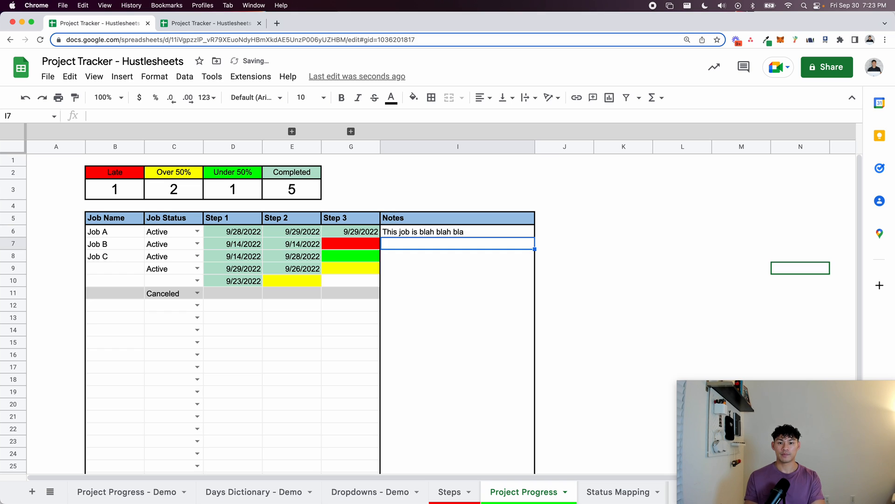
# Enter the test notes "dsfdf" in I7 and "sdfds" in I8.
pyautogui.write('dsfdf')
pyautogui.press('Return')
pyautogui.write('sdfds')
pyautogui.press('Return')
# Add thin light gray horizontal inner borders between the rows of the Notes range I6:I30.
pyautogui.press('Up')
pyautogui.press('Up')
pyautogui.press('Up')
pyautogui.hotkey('shift', 'Down')
pyautogui.hotkey('shift', 'Down')
pyautogui.hotkey('ctrl', 'shift', 'Down')
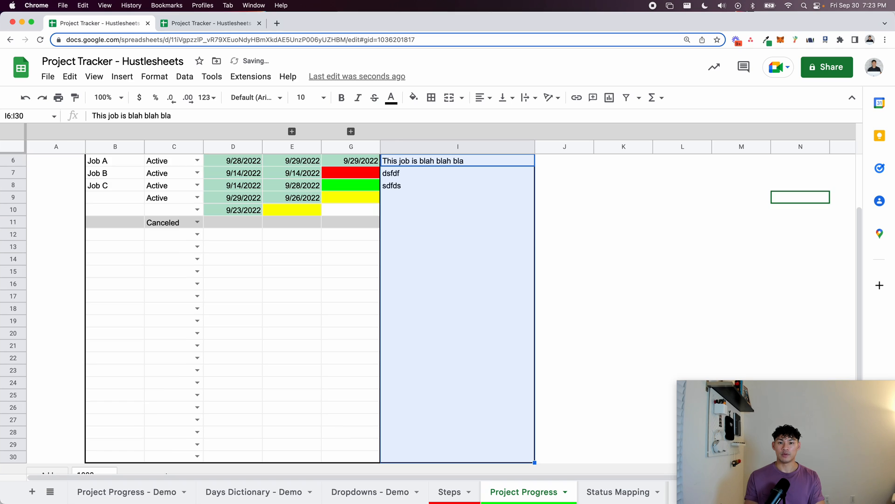
pyautogui.click(431, 99)
pyautogui.click(523, 137)
pyautogui.click(536, 167)
pyautogui.click(522, 122)
pyautogui.click(615, 220)
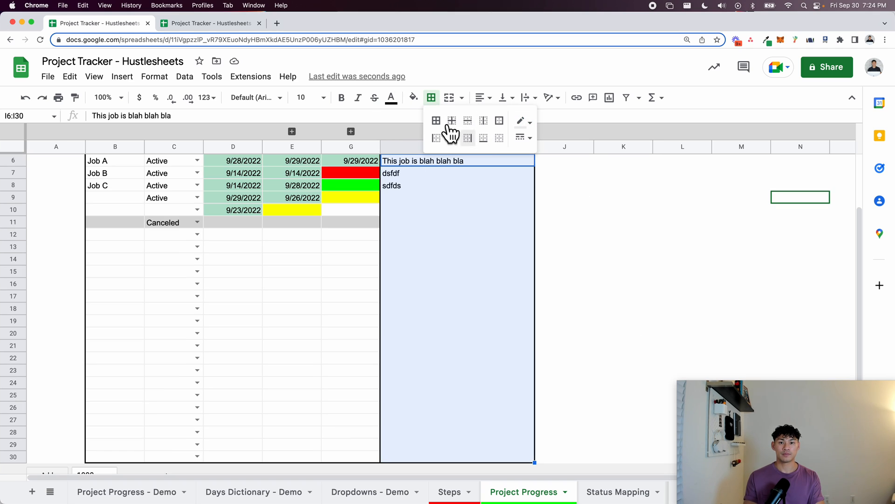
pyautogui.click(467, 120)
pyautogui.click(471, 208)
pyautogui.scroll(3, 472, 209)
pyautogui.click(471, 243)
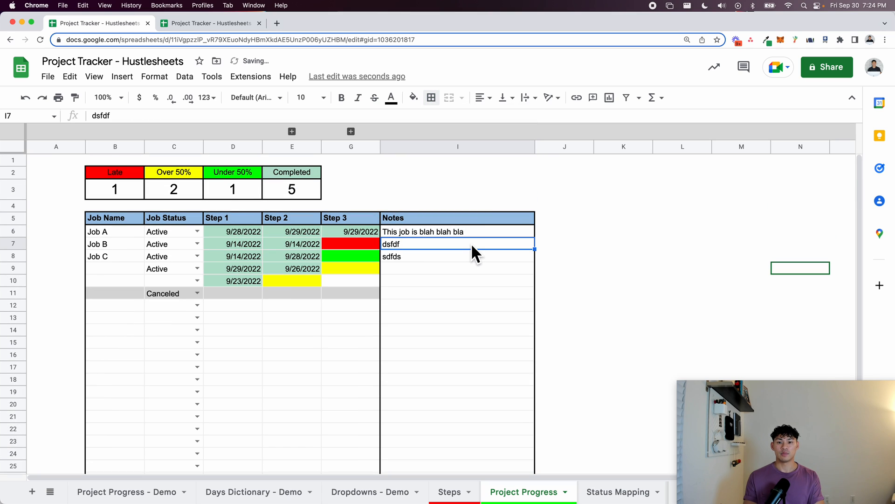
# Replace Job A's note in I6 with a long random test string that exceeds the column width.
pyautogui.click(470, 230)
pyautogui.write('sd')
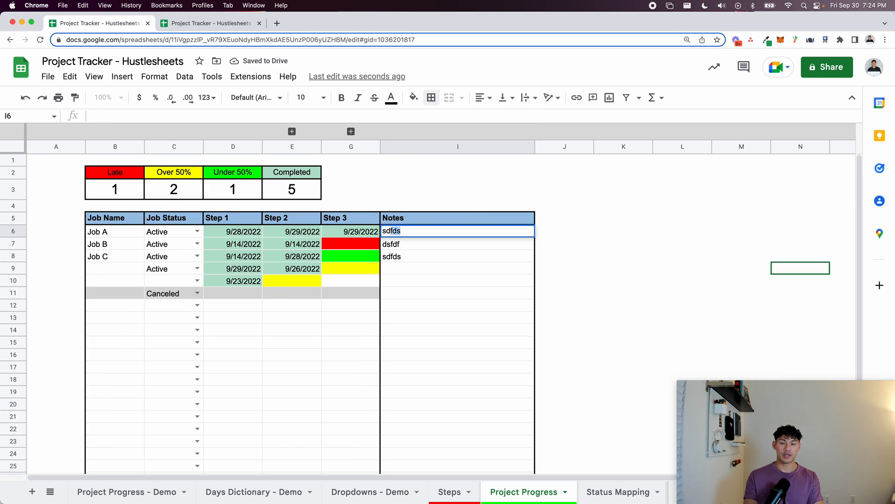
pyautogui.write('fsdfdsffdsfdsfdsfddfsdfdskjfs;dklfjakls;jfkaslfkjlsadfkjlsda')
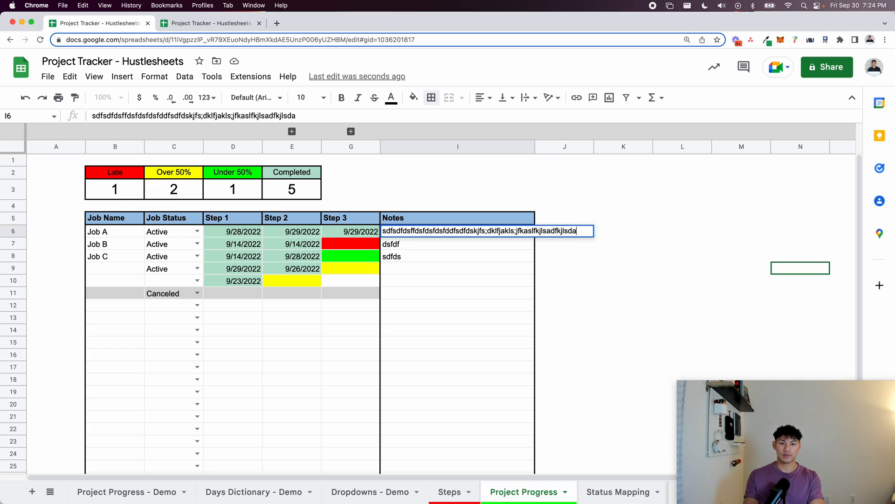
pyautogui.press('Return')
# Set the text wrapping of the whole Notes column I to Wrap.
pyautogui.click(469, 228)
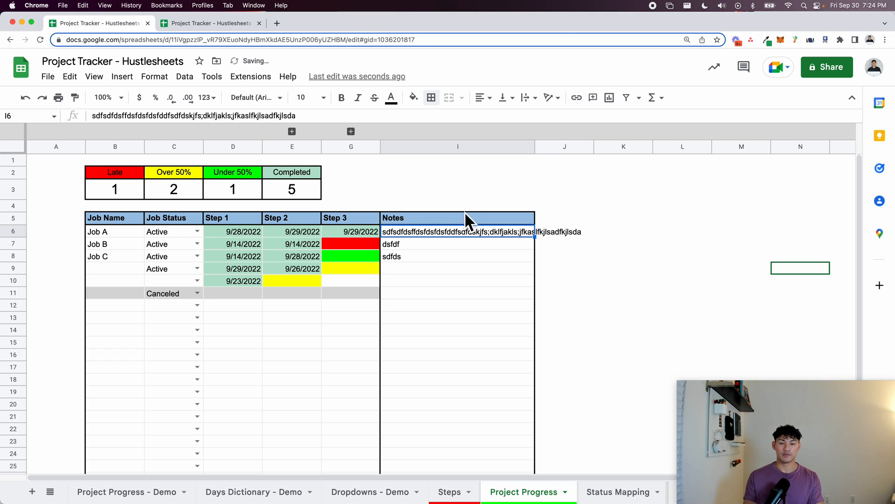
pyautogui.click(463, 146)
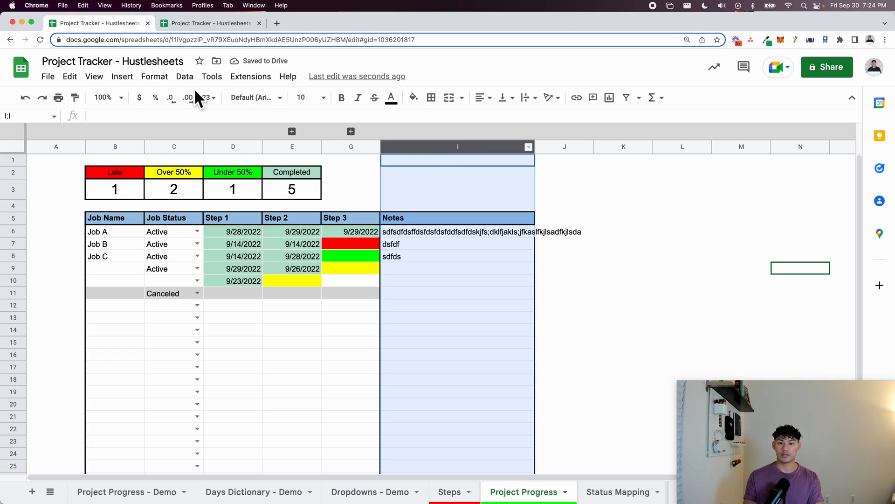
pyautogui.click(143, 79)
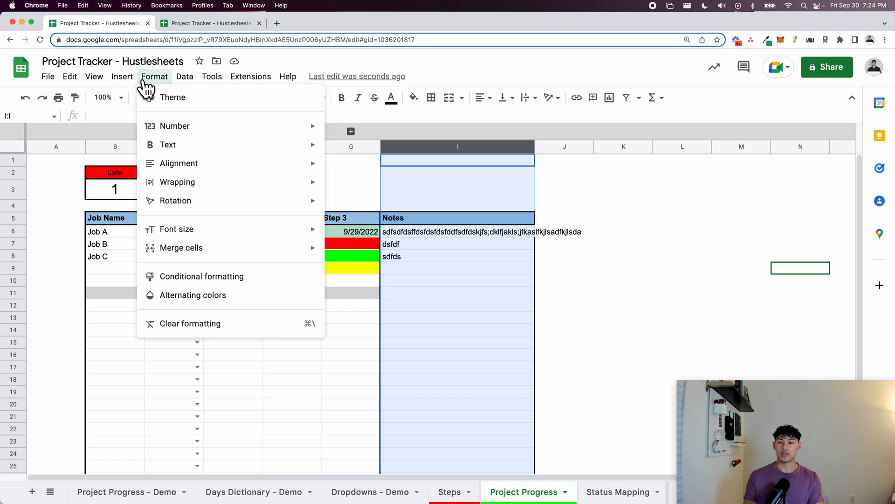
pyautogui.moveTo(231, 192)
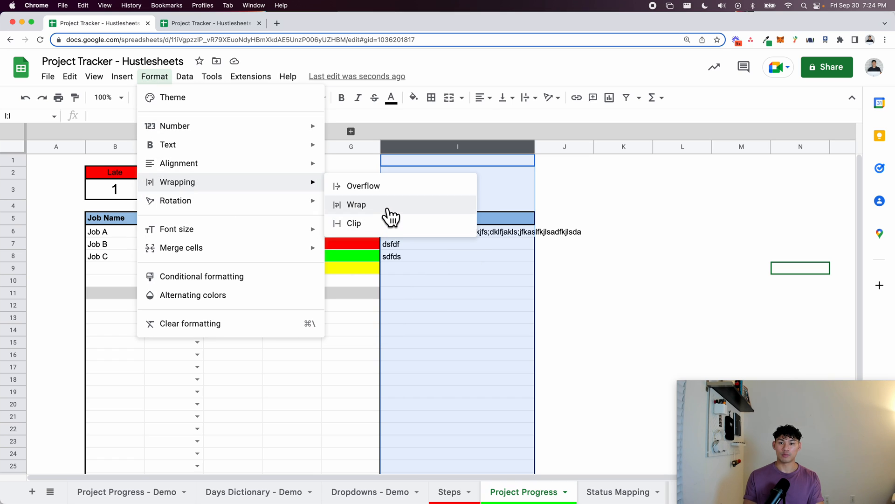
pyautogui.click(391, 205)
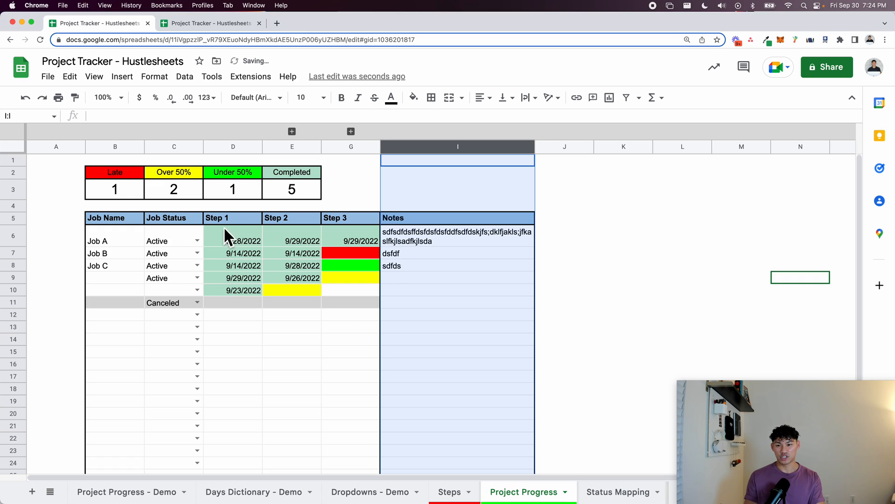
# Set the text wrapping of the whole Notes column I to Clip.
pyautogui.click(154, 77)
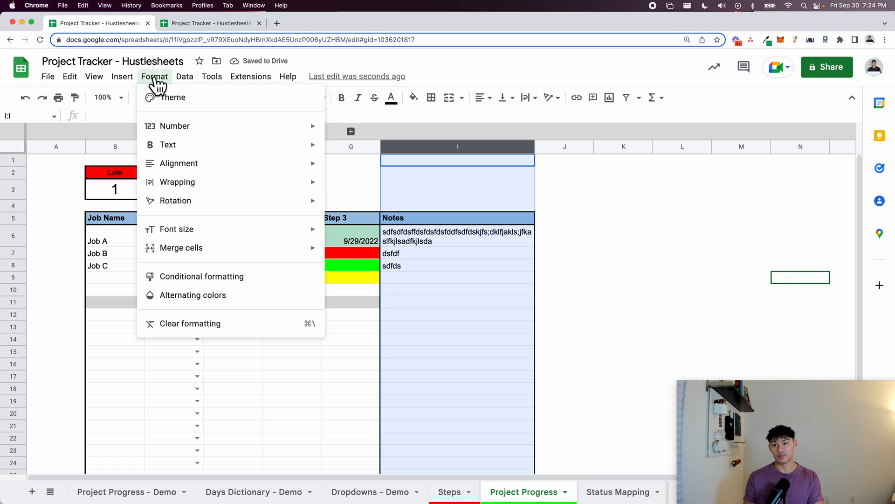
pyautogui.moveTo(212, 188)
pyautogui.click(368, 223)
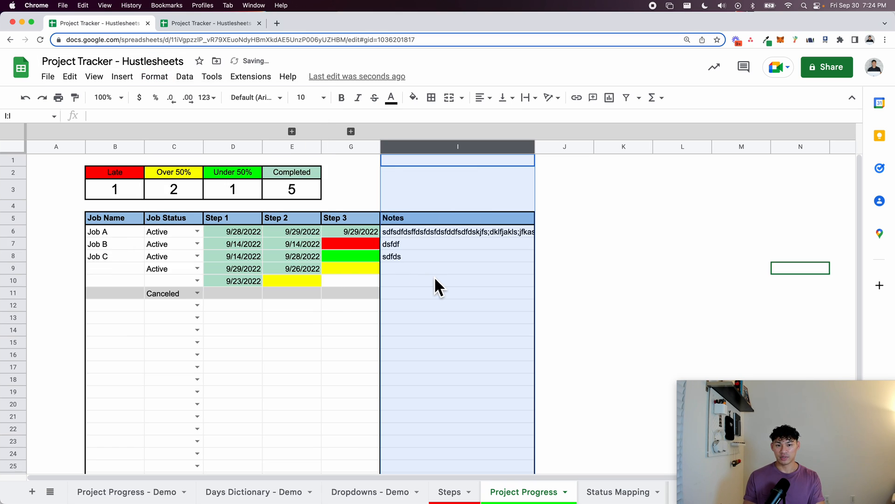
pyautogui.click(434, 276)
pyautogui.click(452, 236)
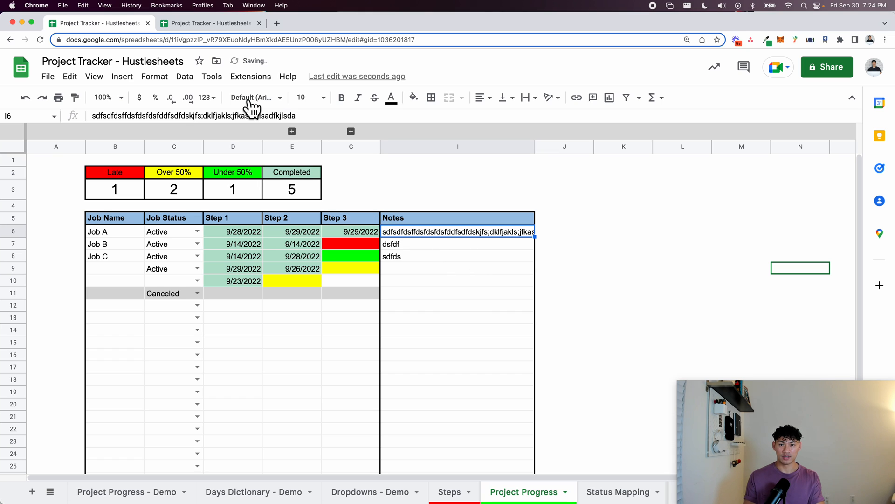
# Clear the test notes from cells I6:I11.
pyautogui.click(442, 292)
pyautogui.click(443, 234)
pyautogui.moveTo(443, 234); pyautogui.dragTo(443, 293)
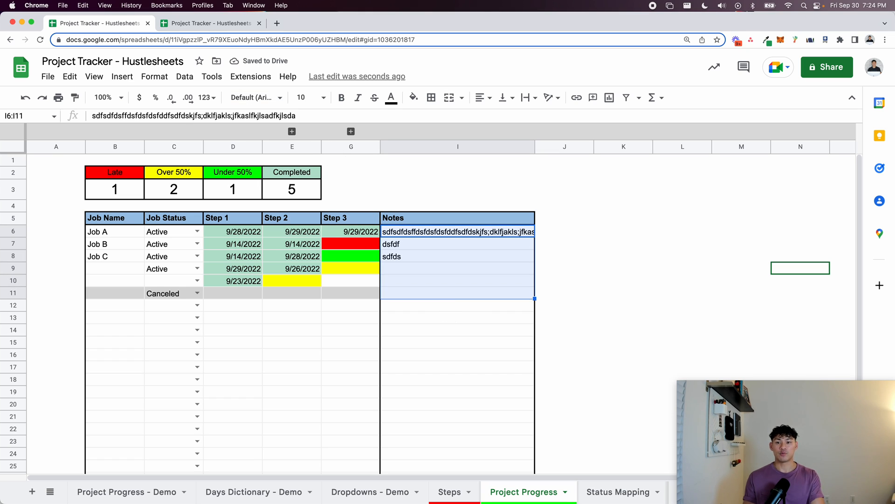
pyautogui.press('Delete')
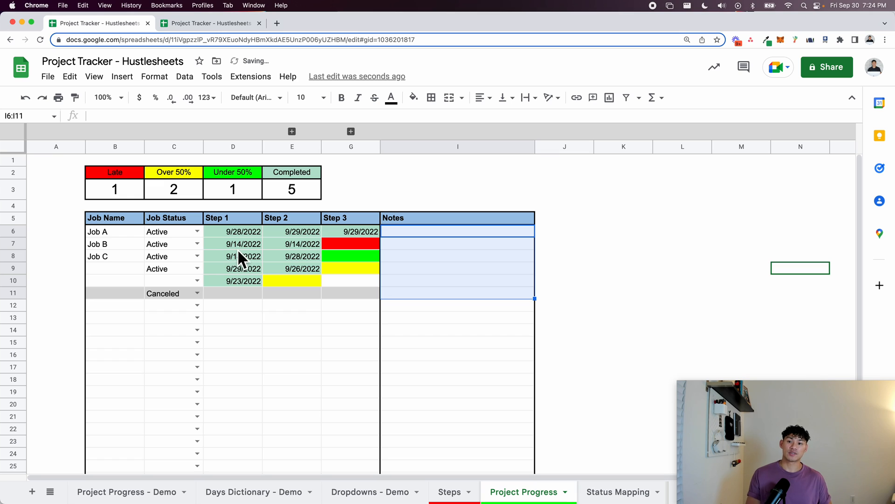
# Add the comment "This is late because...." to Job B's red Step 3 cell G7.
pyautogui.click(339, 243)
pyautogui.rightClick(340, 243)
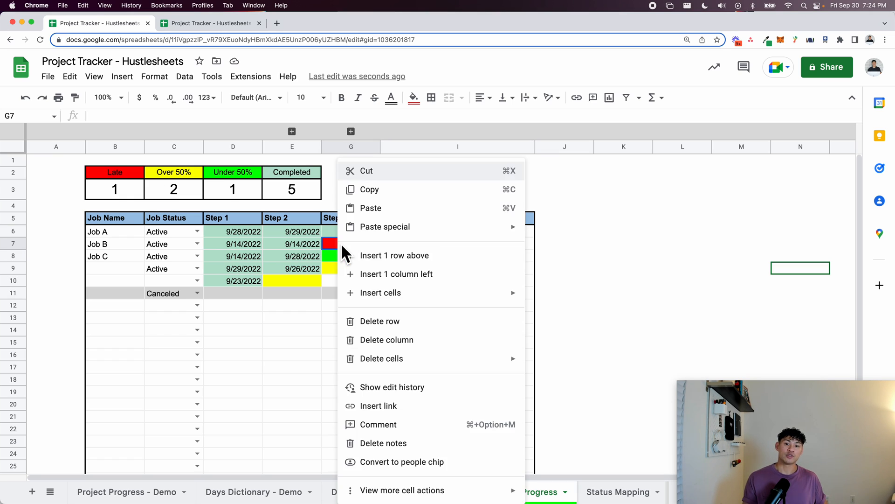
pyautogui.click(435, 424)
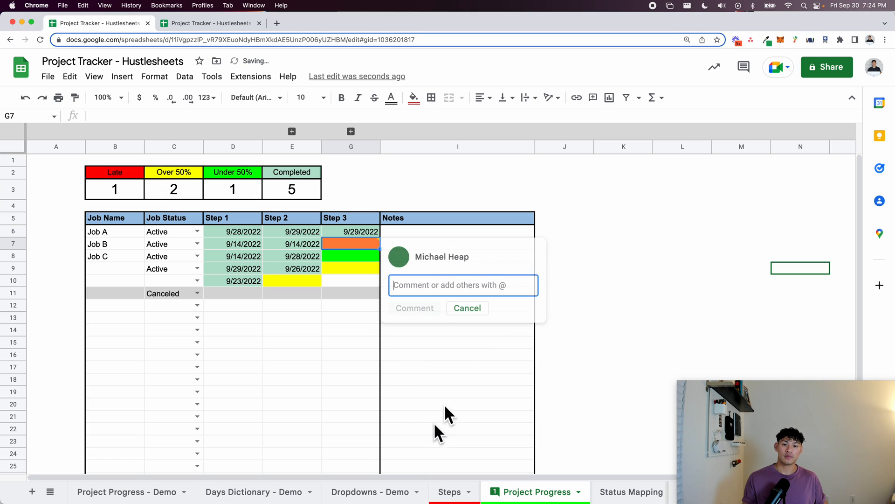
pyautogui.write('This is late because....')
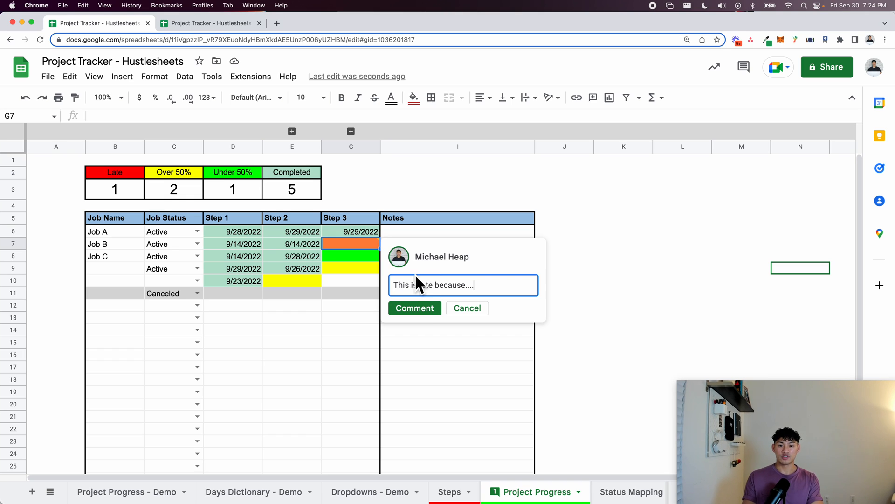
pyautogui.click(414, 308)
pyautogui.click(319, 306)
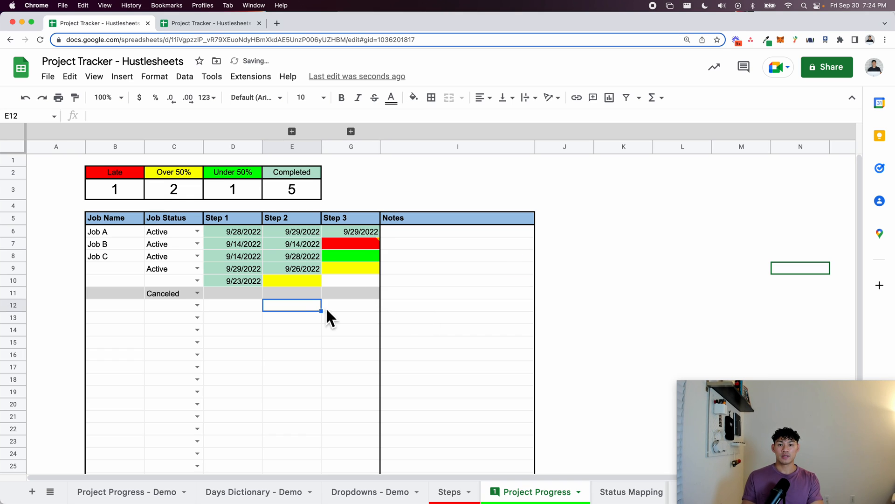
# Reply "someone's reply" to the comment on G7 and mark the thread as resolved.
pyautogui.click(380, 244)
pyautogui.click(414, 308)
pyautogui.write('someone')
pyautogui.press('BackSpace')
pyautogui.write("'s reply")
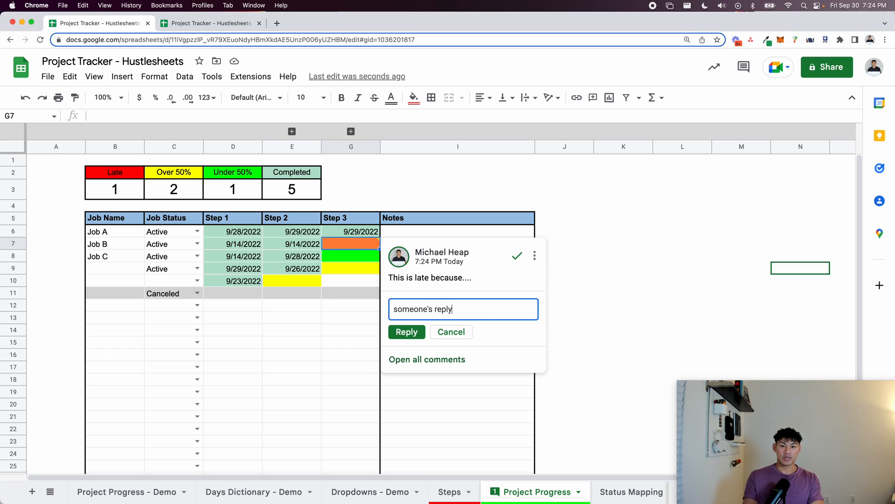
pyautogui.click(422, 334)
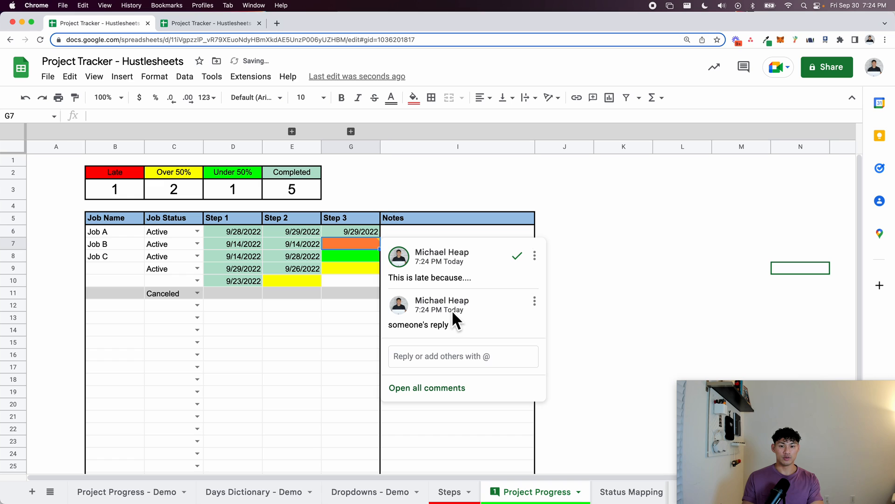
pyautogui.click(515, 257)
pyautogui.click(406, 277)
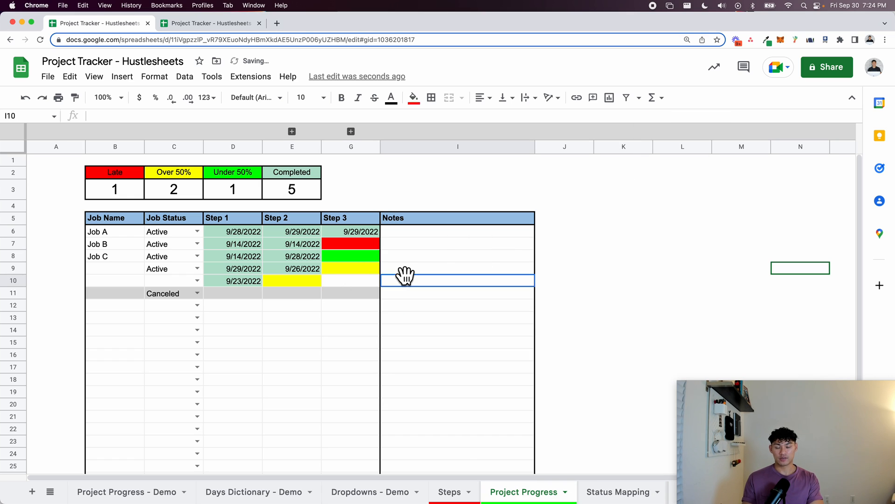
# Expand the collapsed Step 3 Status column and set the job status to Completed in C10 and Canceled for Job B.
pyautogui.click(351, 131)
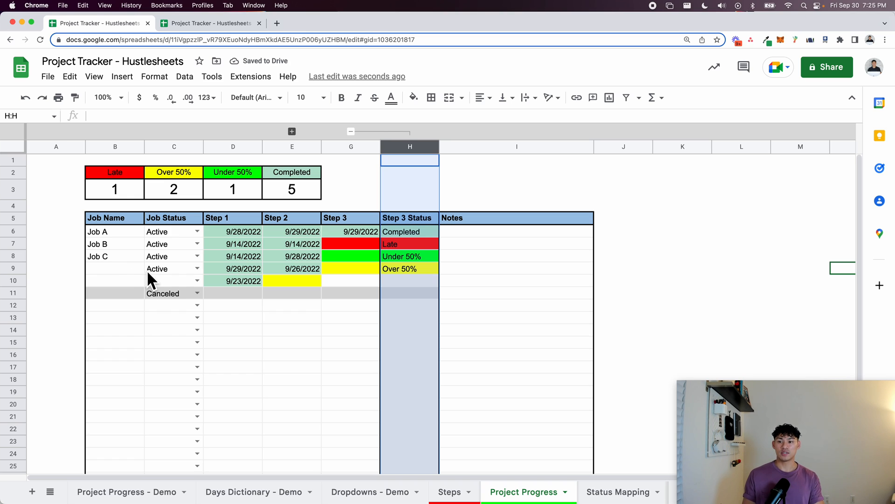
pyautogui.click(197, 281)
pyautogui.click(186, 326)
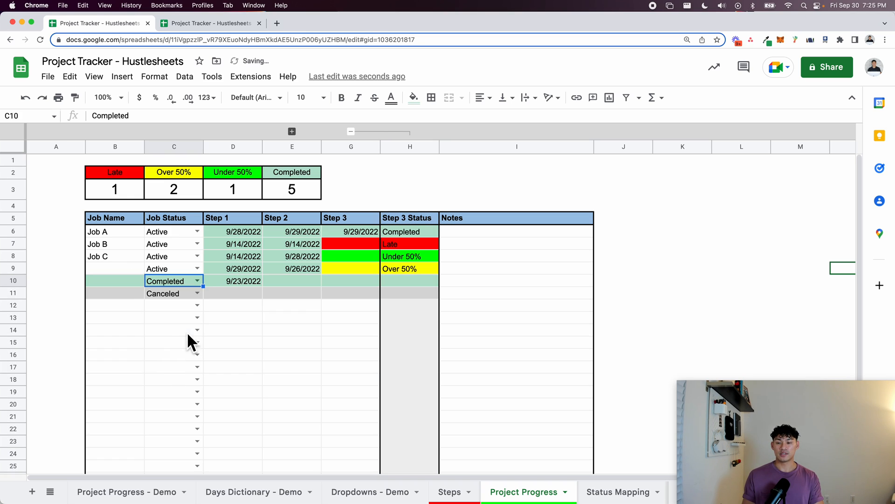
pyautogui.click(198, 304)
pyautogui.click(185, 268)
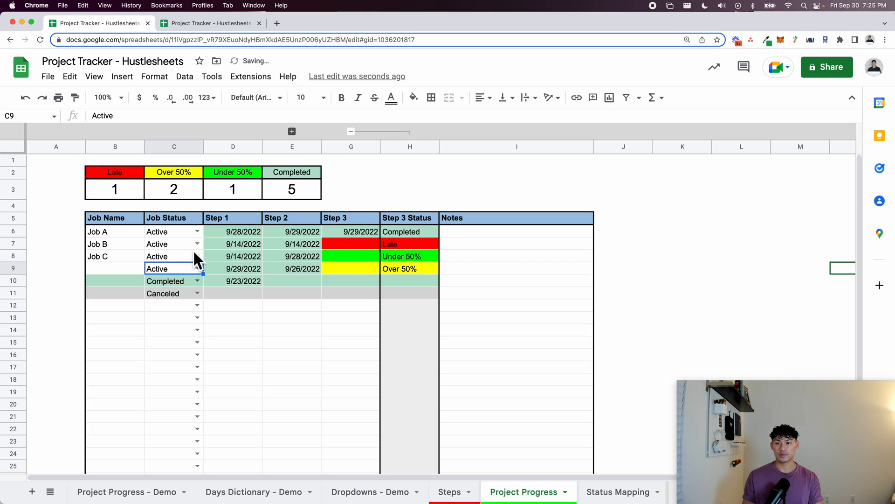
pyautogui.click(198, 244)
pyautogui.click(186, 274)
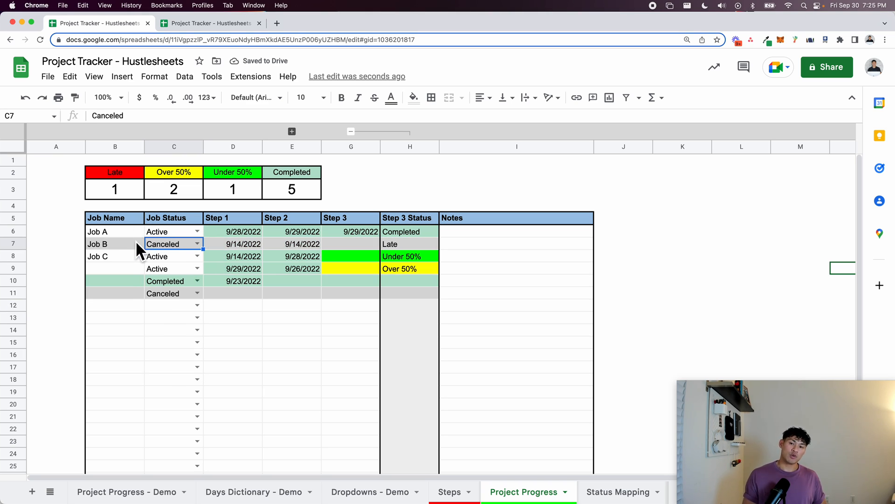
pyautogui.click(444, 304)
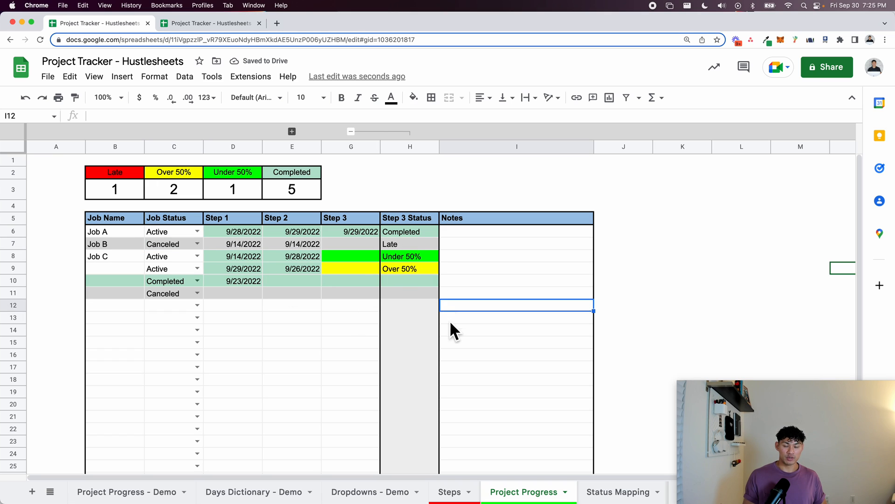
pyautogui.click(426, 331)
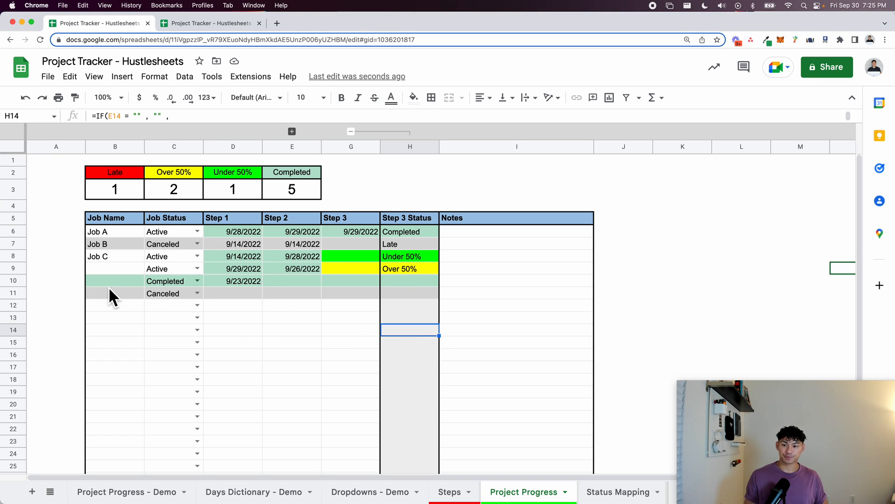
pyautogui.click(155, 257)
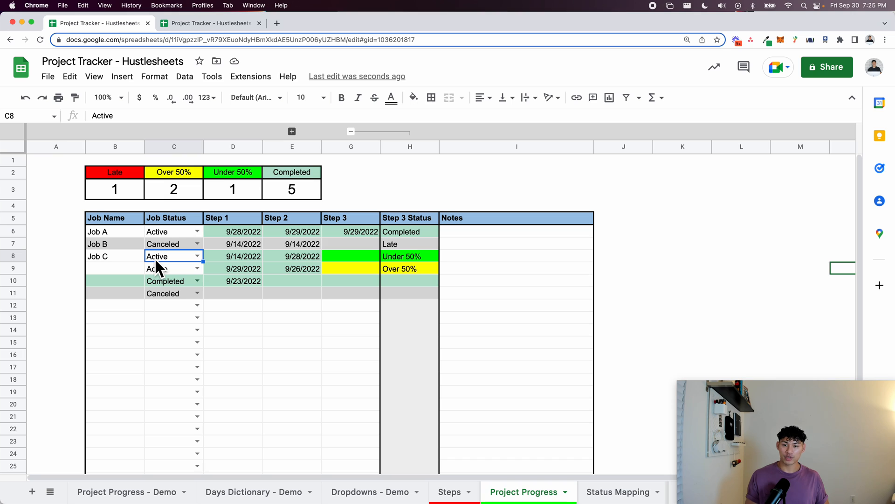
pyautogui.click(162, 289)
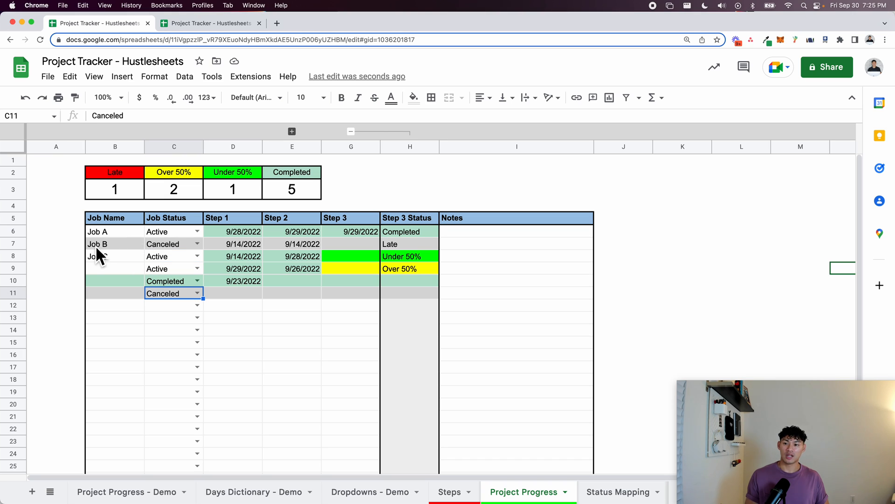
pyautogui.moveTo(96, 244); pyautogui.dragTo(499, 243)
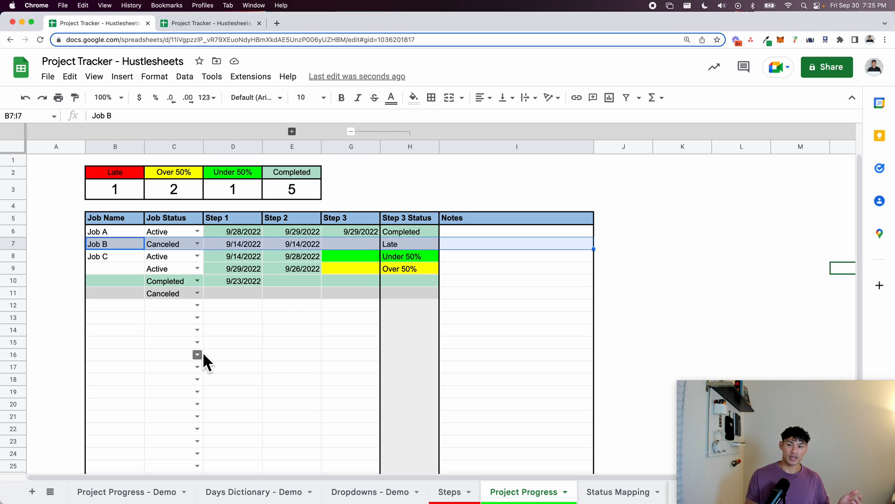
# Create a filter over the whole job table, B5:I30, with row 5 as the header row.
pyautogui.click(167, 222)
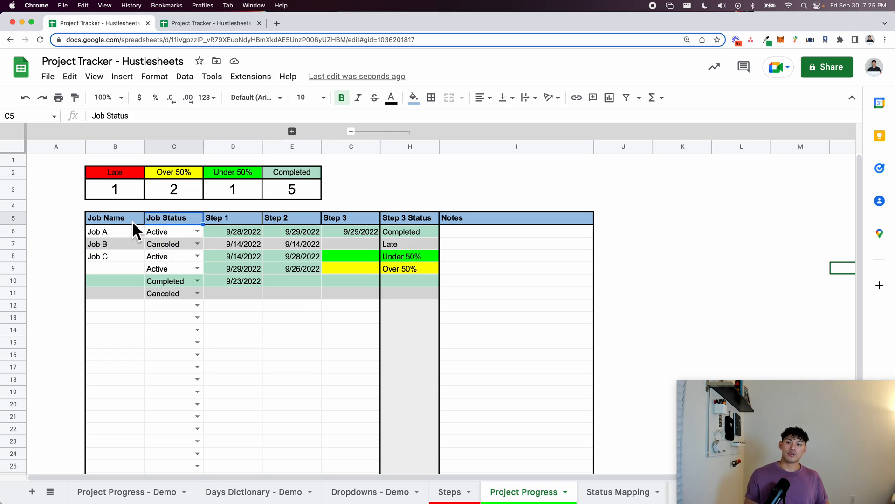
pyautogui.click(118, 223)
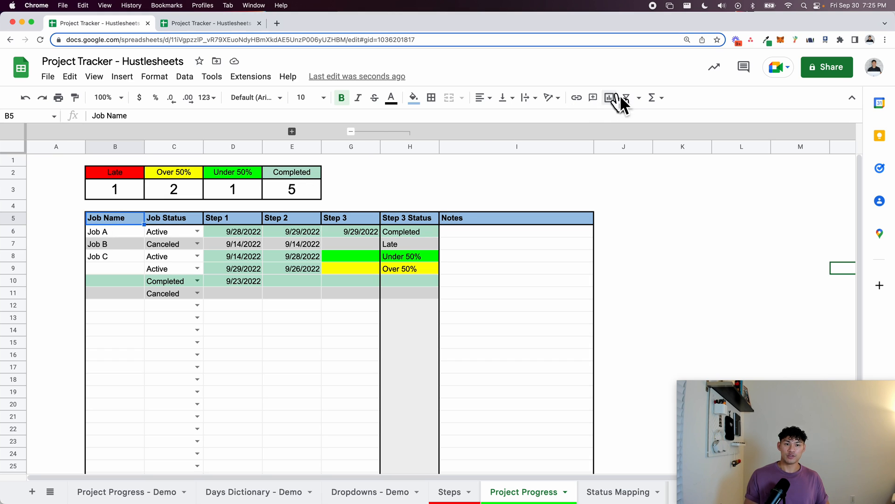
pyautogui.moveTo(130, 222); pyautogui.dragTo(573, 218)
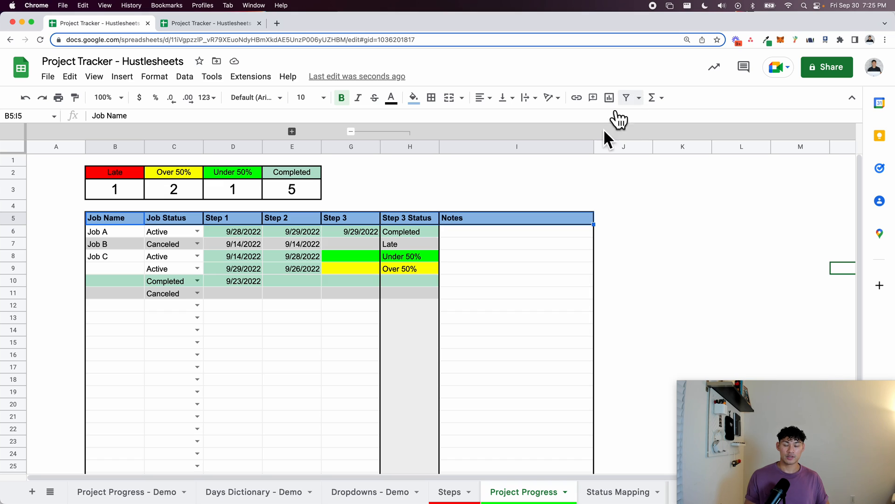
pyautogui.click(429, 220)
pyautogui.moveTo(131, 223); pyautogui.dragTo(606, 326)
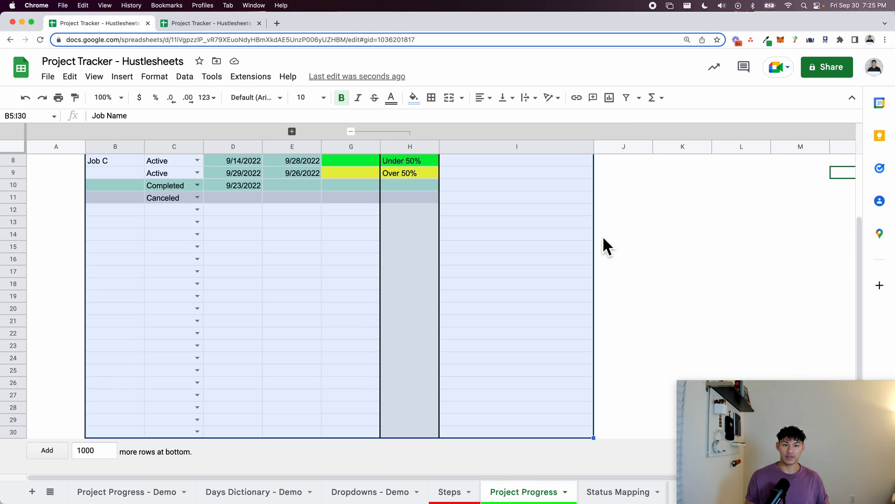
pyautogui.click(626, 98)
pyautogui.click(618, 221)
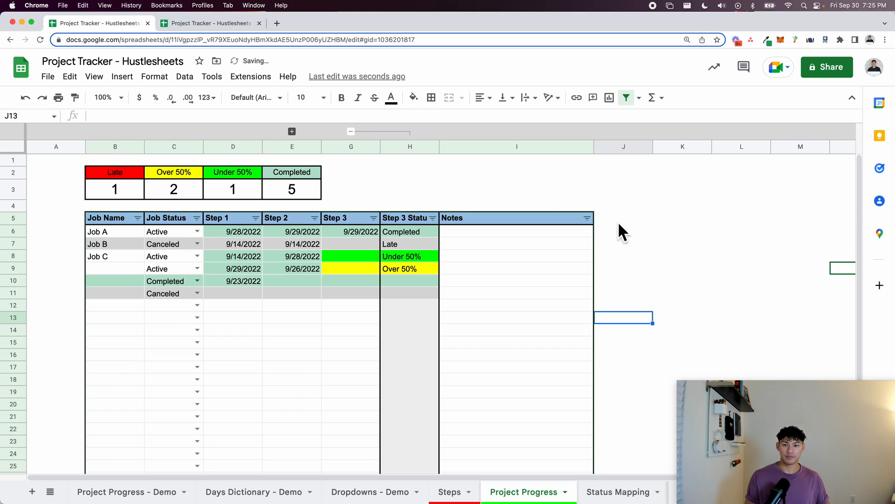
pyautogui.click(546, 266)
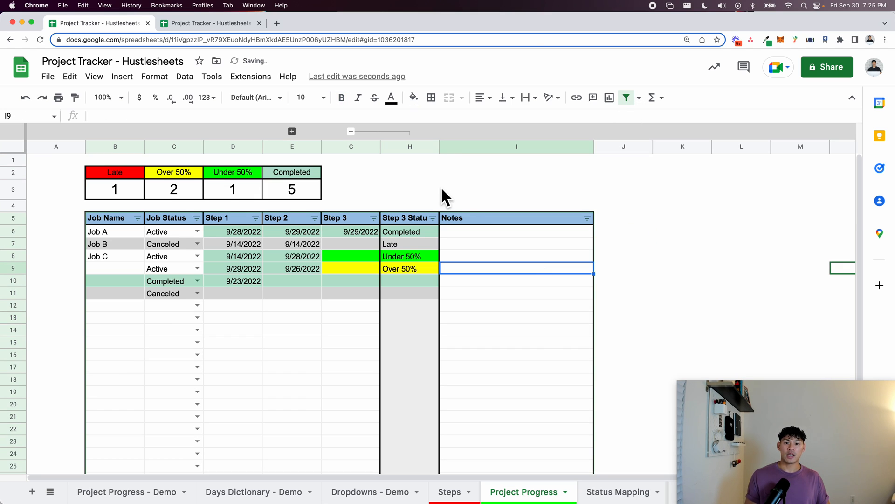
# Collapse the Step 3 Status column and sort the job table by Step 1 from A to Z.
pyautogui.click(355, 132)
pyautogui.click(350, 279)
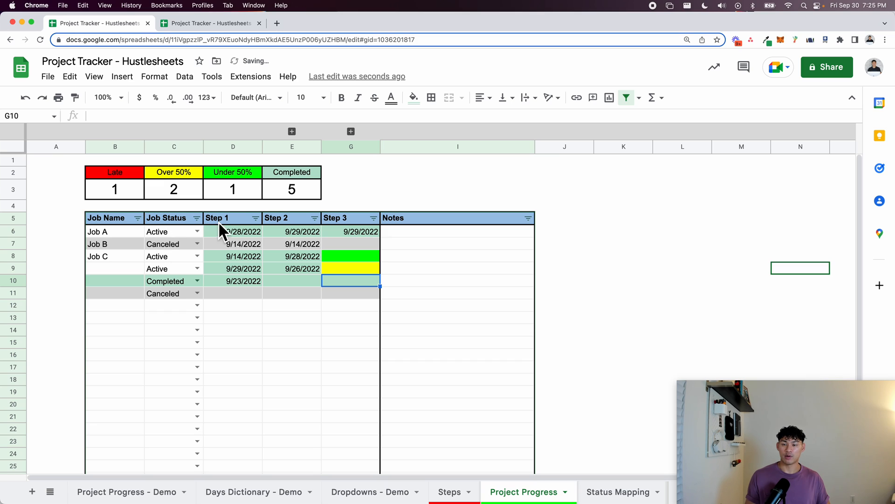
pyautogui.click(239, 217)
pyautogui.click(257, 218)
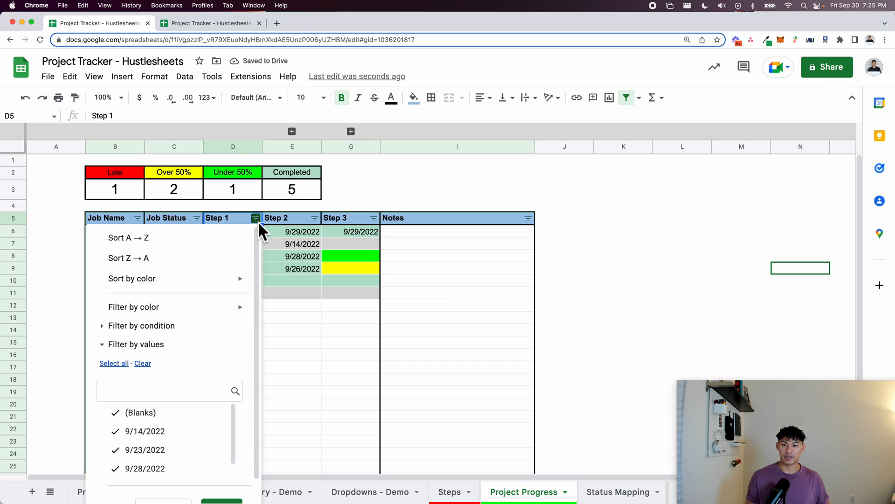
pyautogui.click(240, 238)
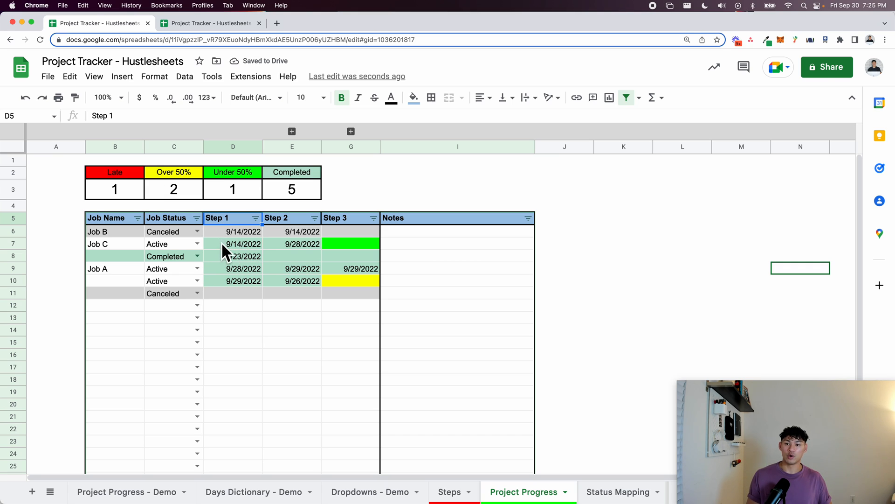
pyautogui.click(256, 218)
pyautogui.click(239, 239)
# Sort the job table by Job Status from A to Z so active, canceled and completed jobs are grouped.
pyautogui.click(197, 218)
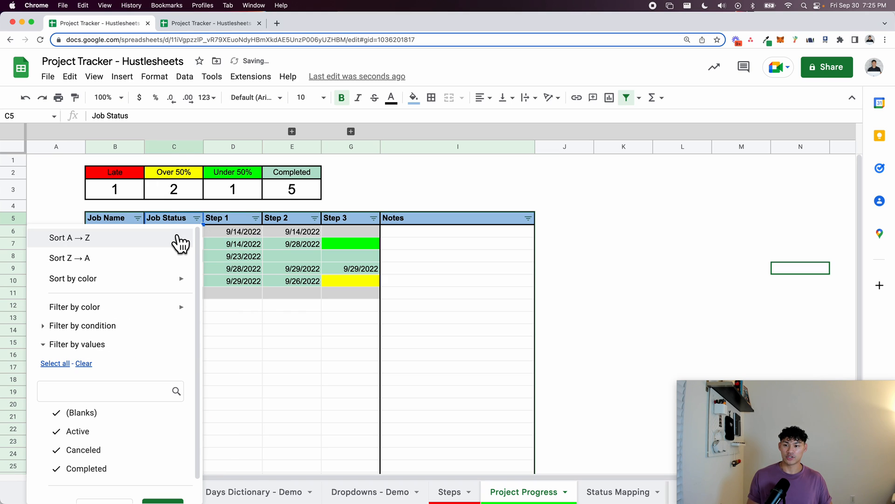
pyautogui.click(178, 239)
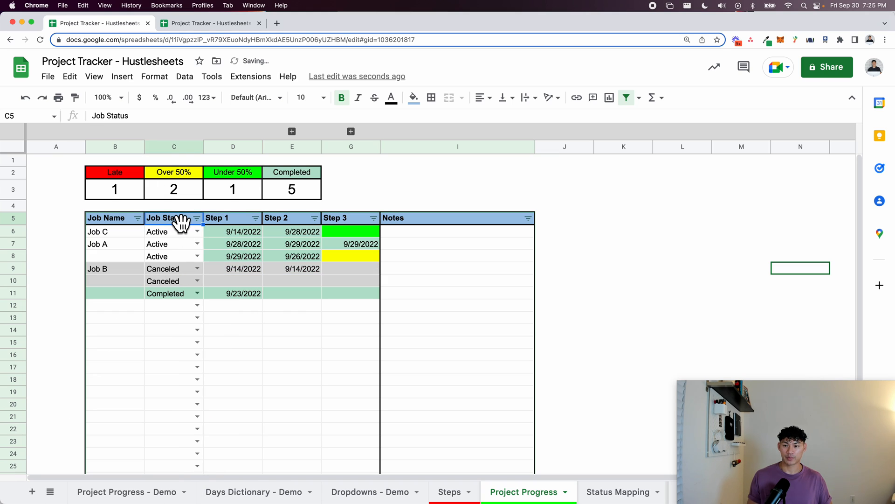
pyautogui.click(174, 273)
pyautogui.click(175, 293)
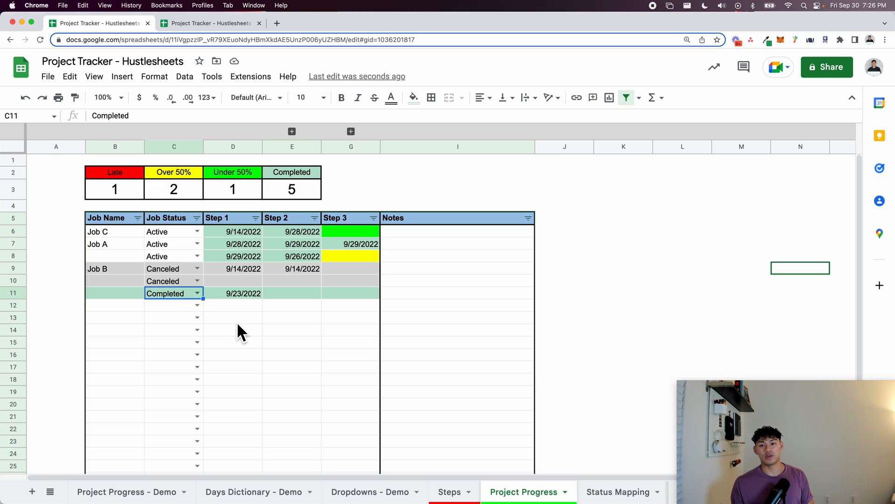
pyautogui.moveTo(139, 231); pyautogui.dragTo(362, 265)
pyautogui.click(176, 270)
pyautogui.click(178, 293)
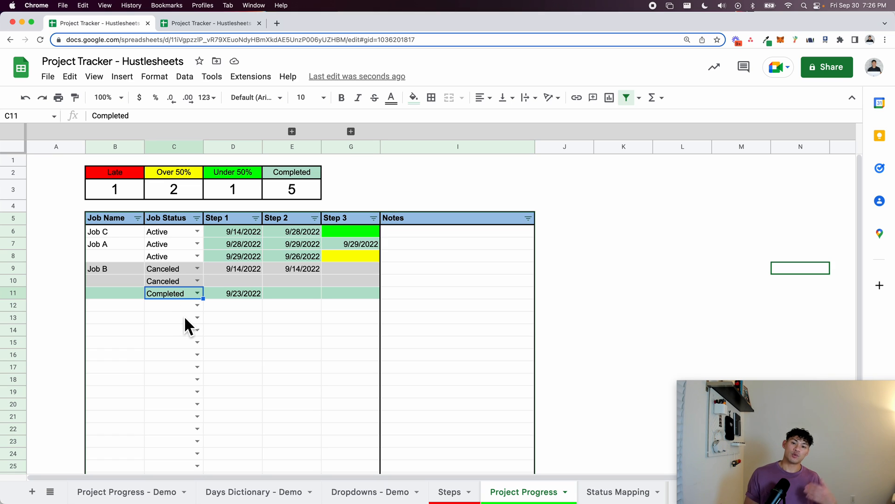
pyautogui.click(243, 370)
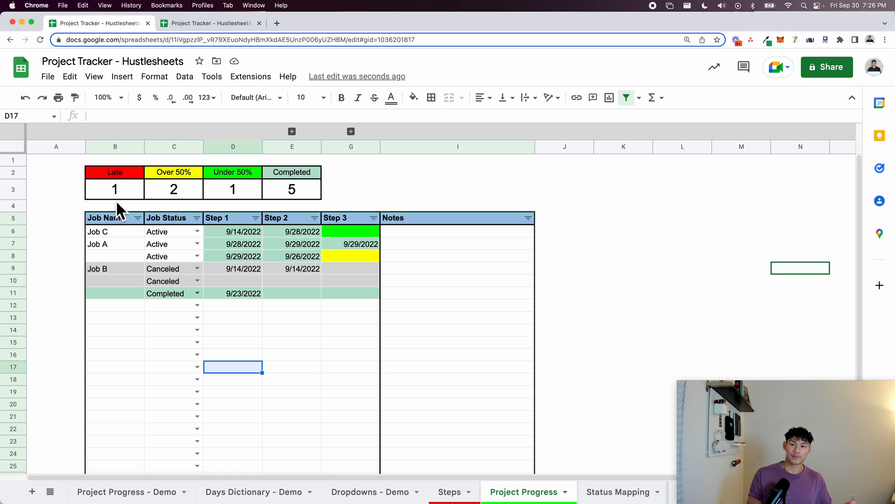
# Center the contents of all cells on the Project Progress sheet horizontally.
pyautogui.write('a')
pyautogui.press('Escape')
pyautogui.press('super+a')
pyautogui.click(483, 98)
pyautogui.click(493, 123)
pyautogui.click(502, 176)
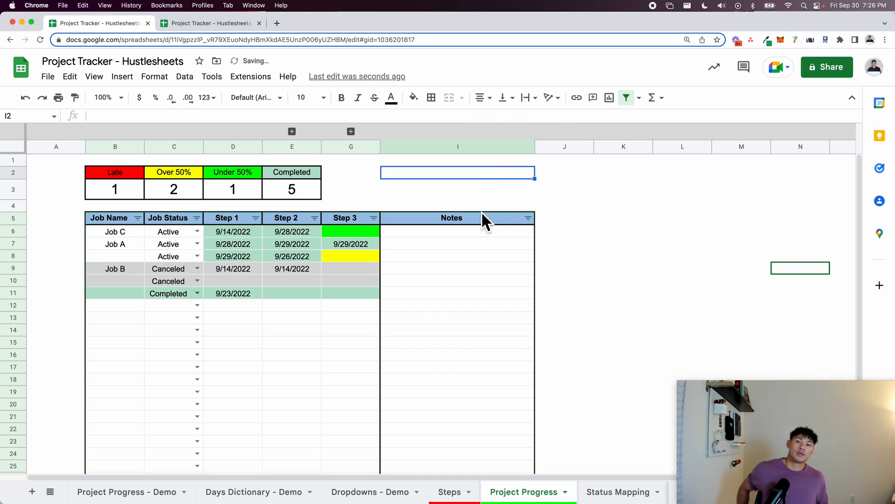
pyautogui.click(453, 231)
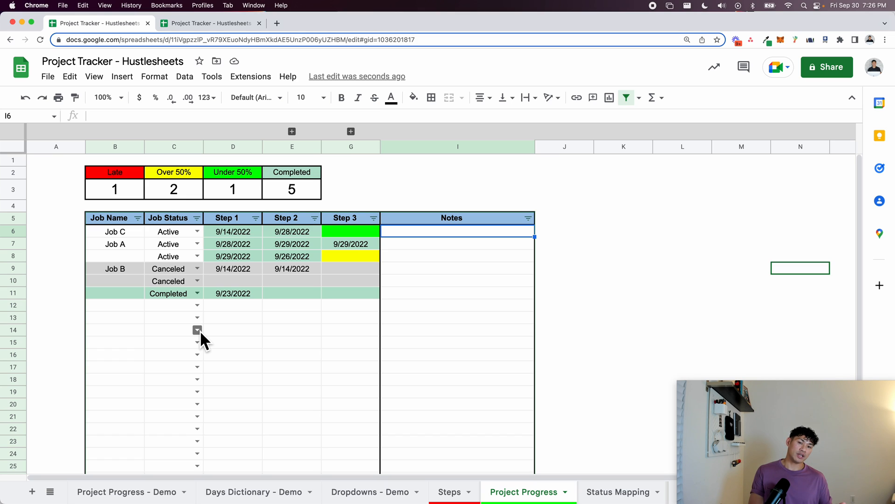
# Review the hidden Step 2 Status column, the Status Mapping conditions and the Days sheet, and return to Project Progress with the column collapsed.
pyautogui.click(292, 131)
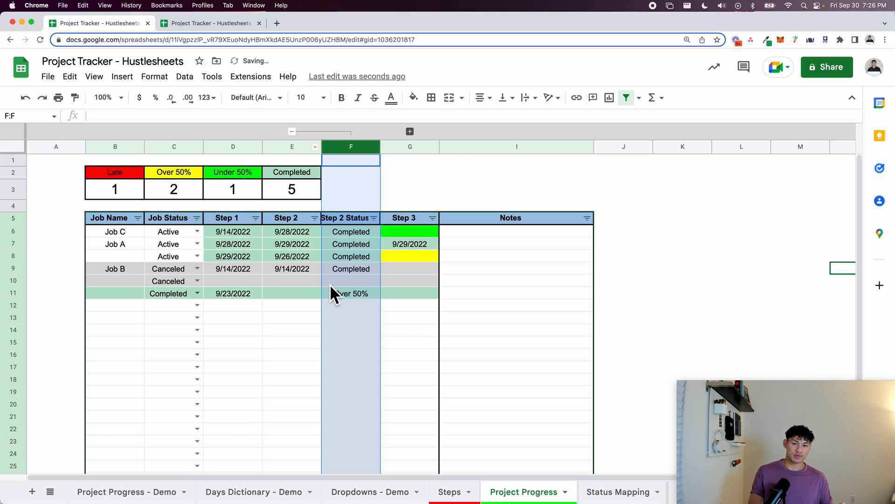
pyautogui.click(338, 257)
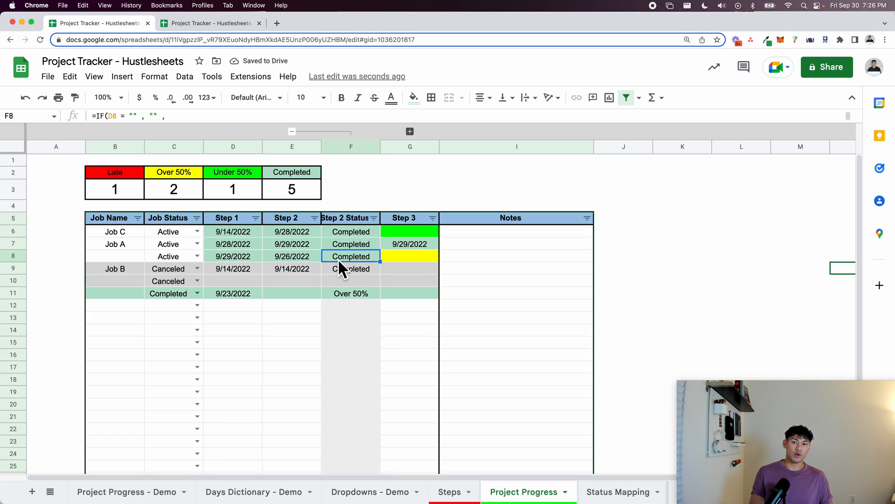
pyautogui.click(596, 492)
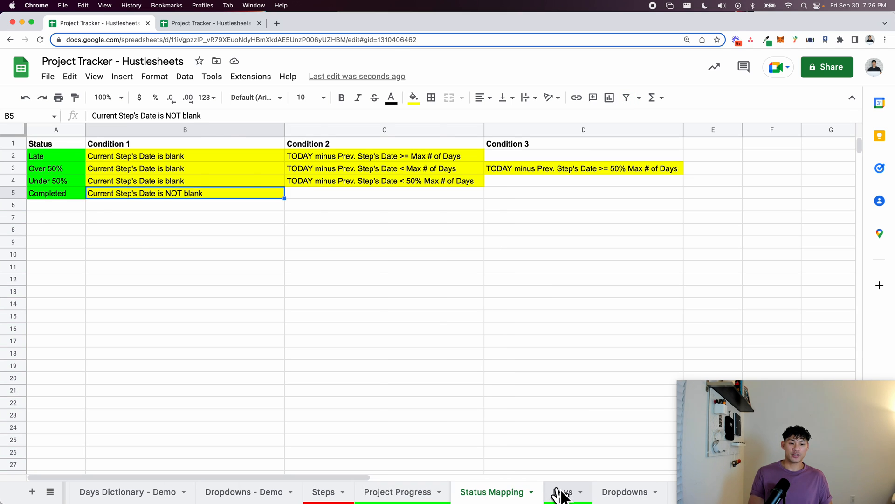
pyautogui.click(563, 493)
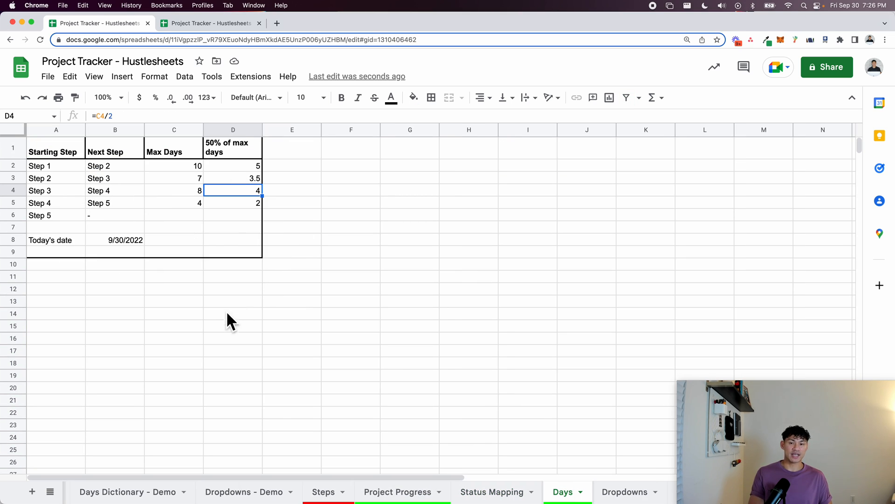
pyautogui.click(254, 362)
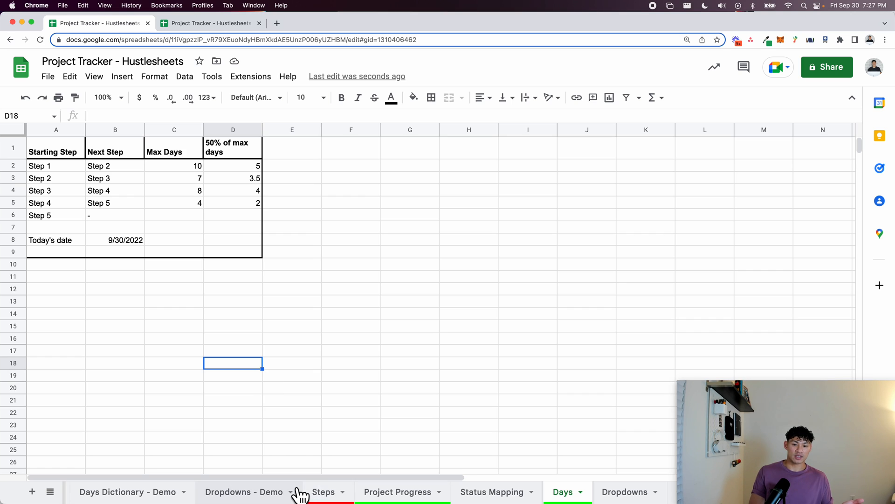
pyautogui.click(404, 492)
pyautogui.click(410, 378)
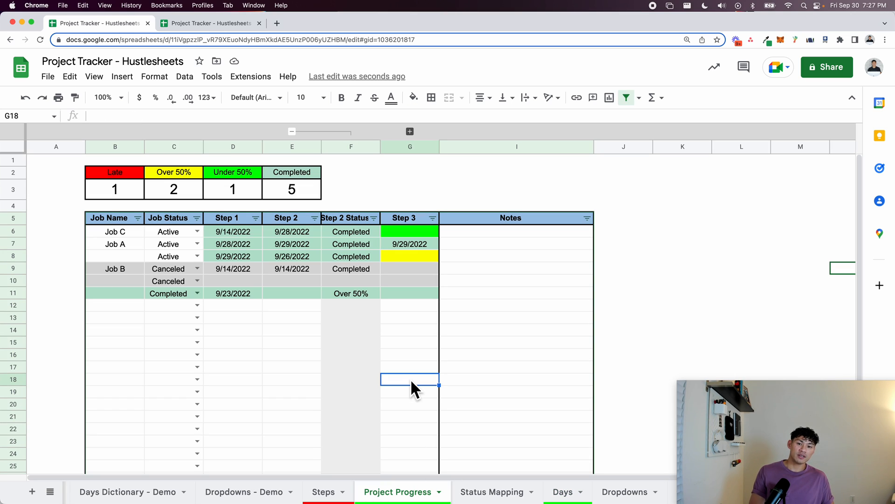
pyautogui.click(292, 132)
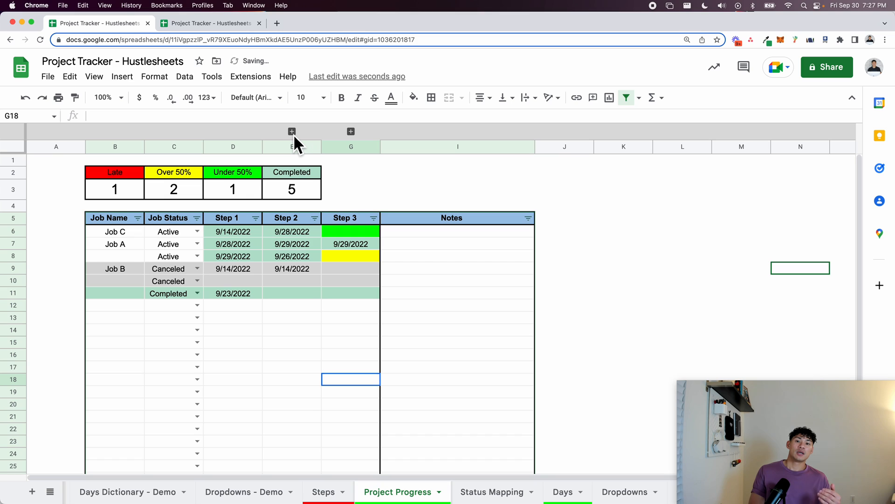
pyautogui.click(609, 260)
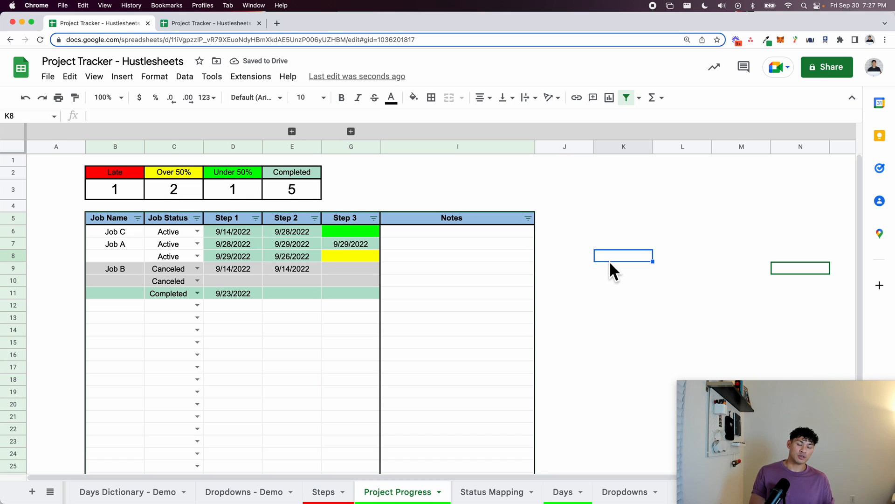
pyautogui.click(615, 305)
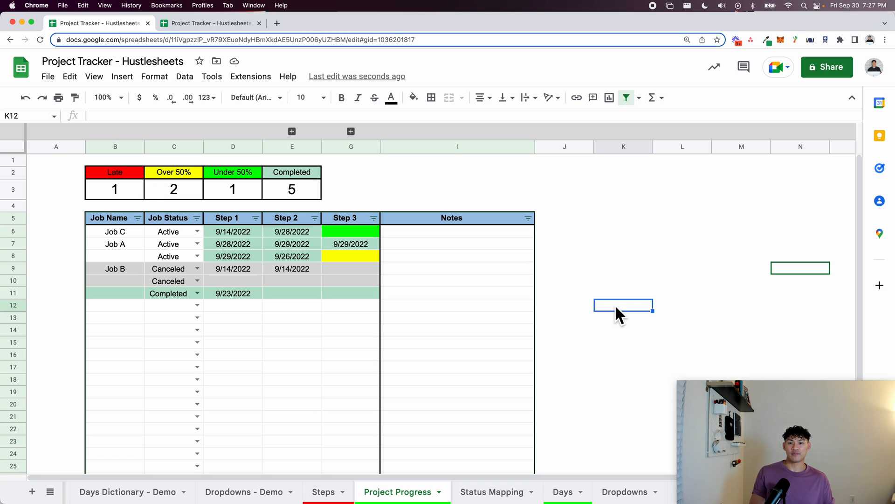
pyautogui.click(608, 371)
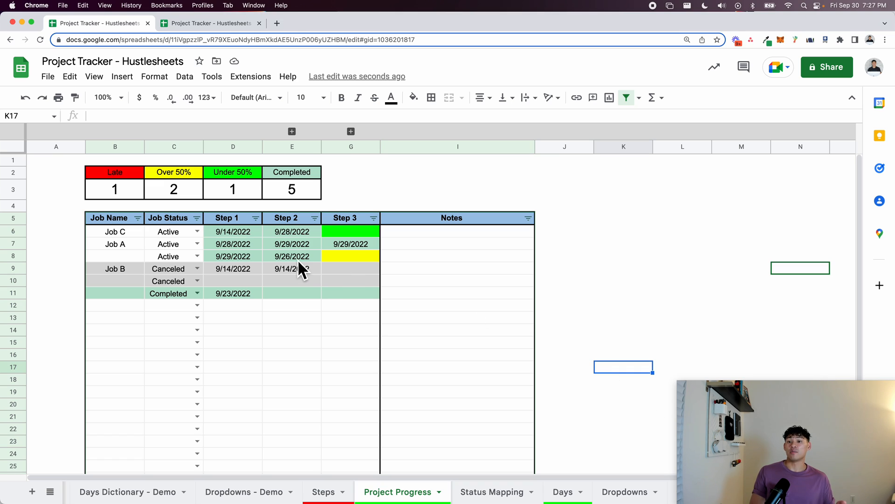